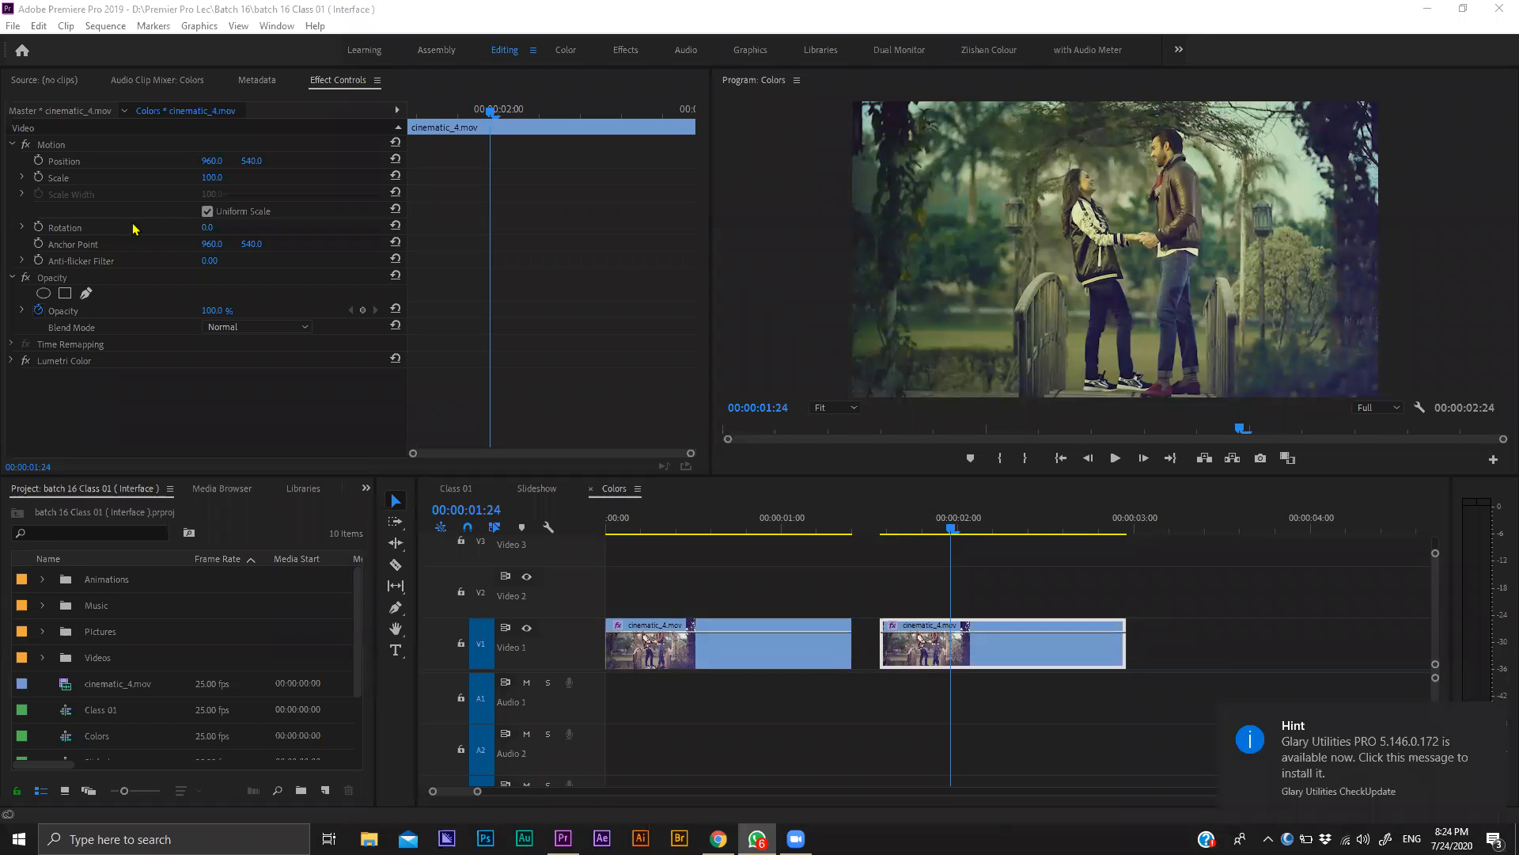
Examine the Colors sequence's H.264 export settings with the Match Source - Medium bitrate preset and leave without exporting.
click(15, 26)
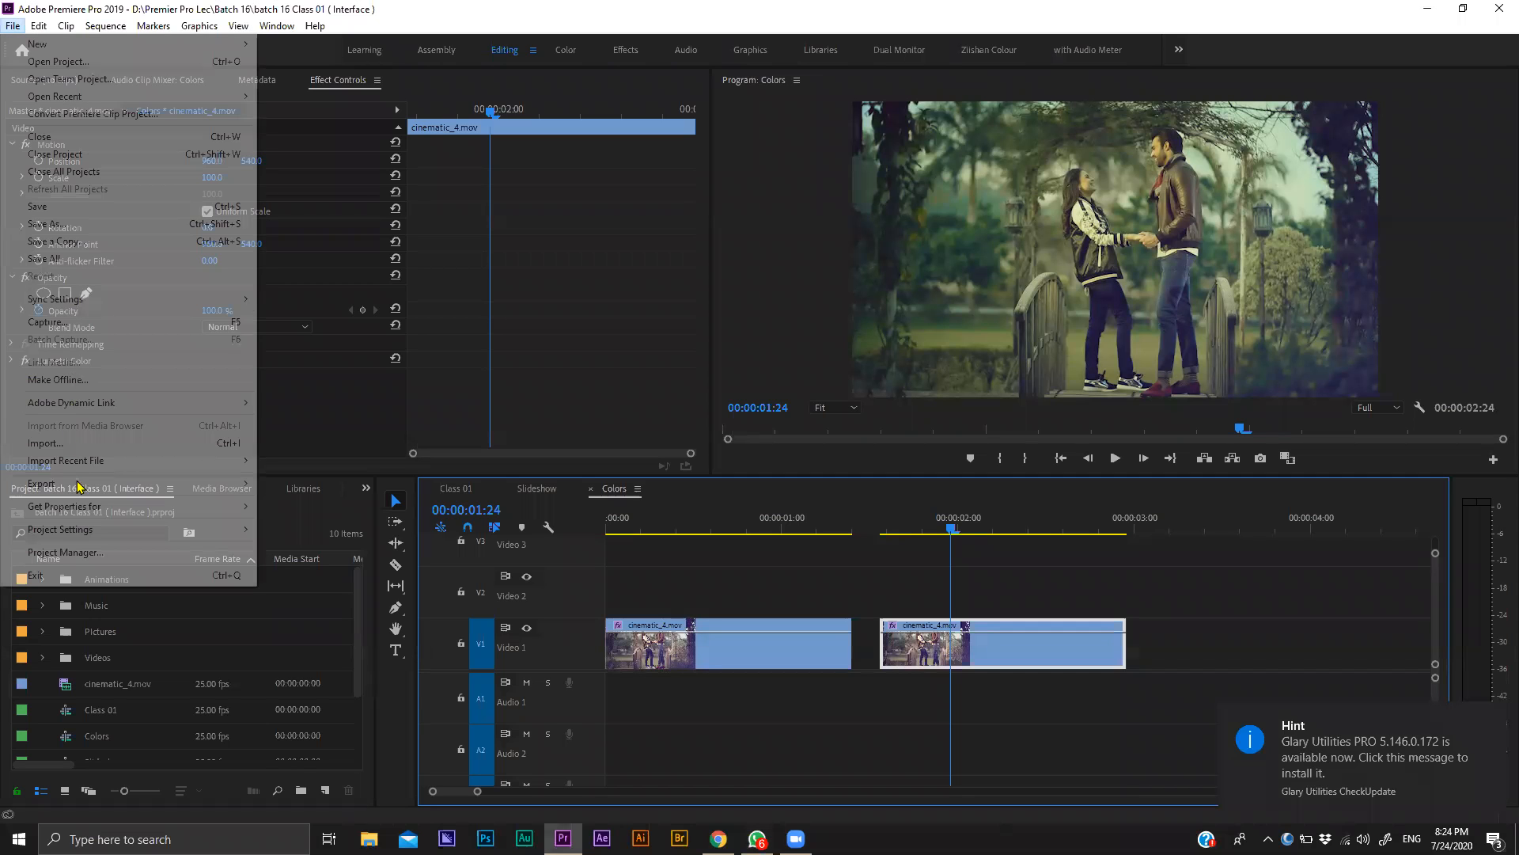
mouse_move(94, 484)
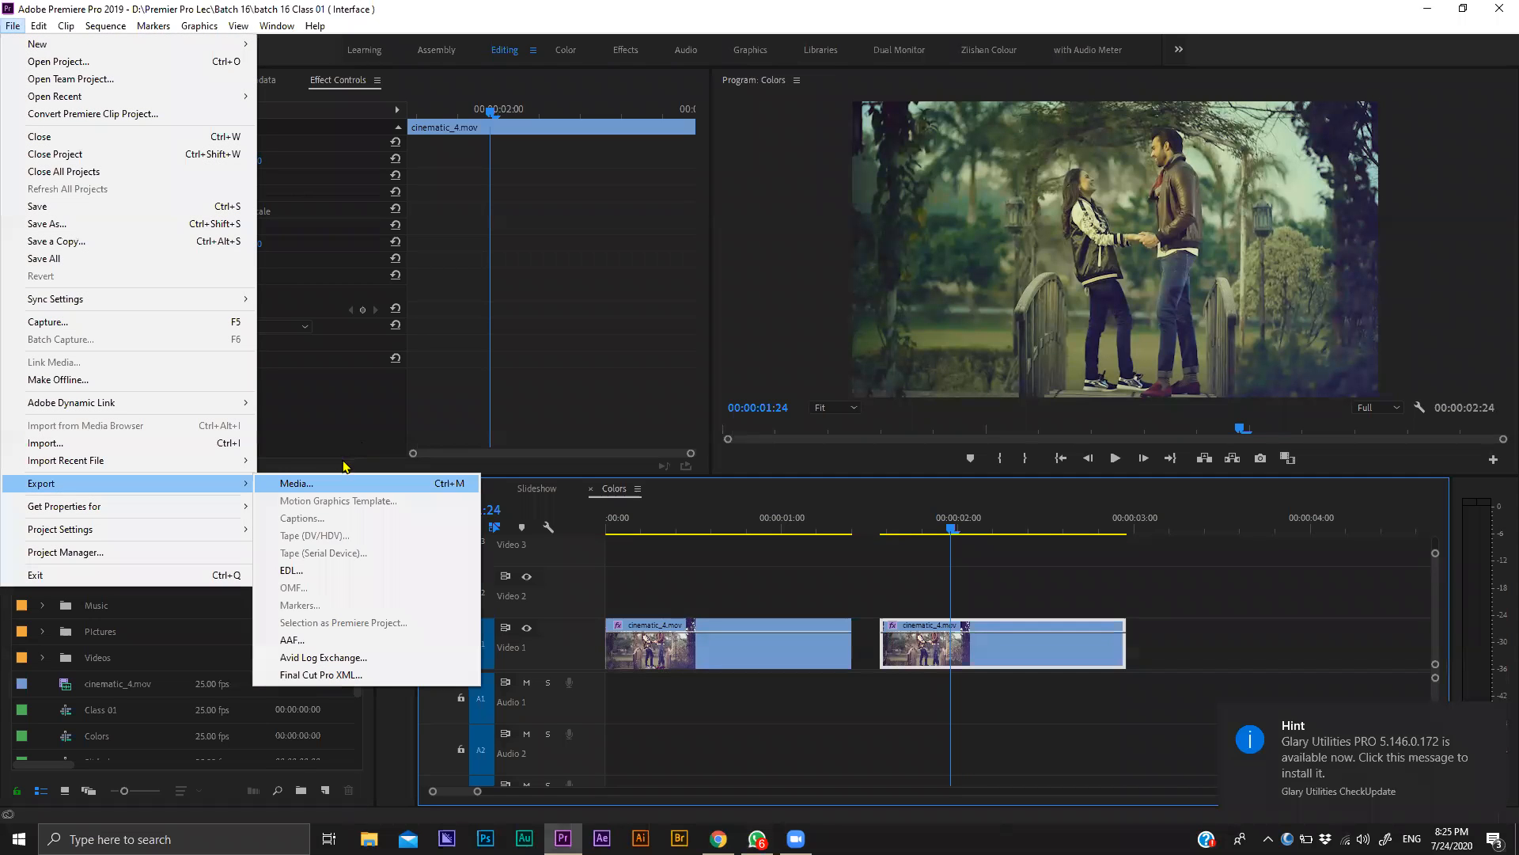
click(339, 480)
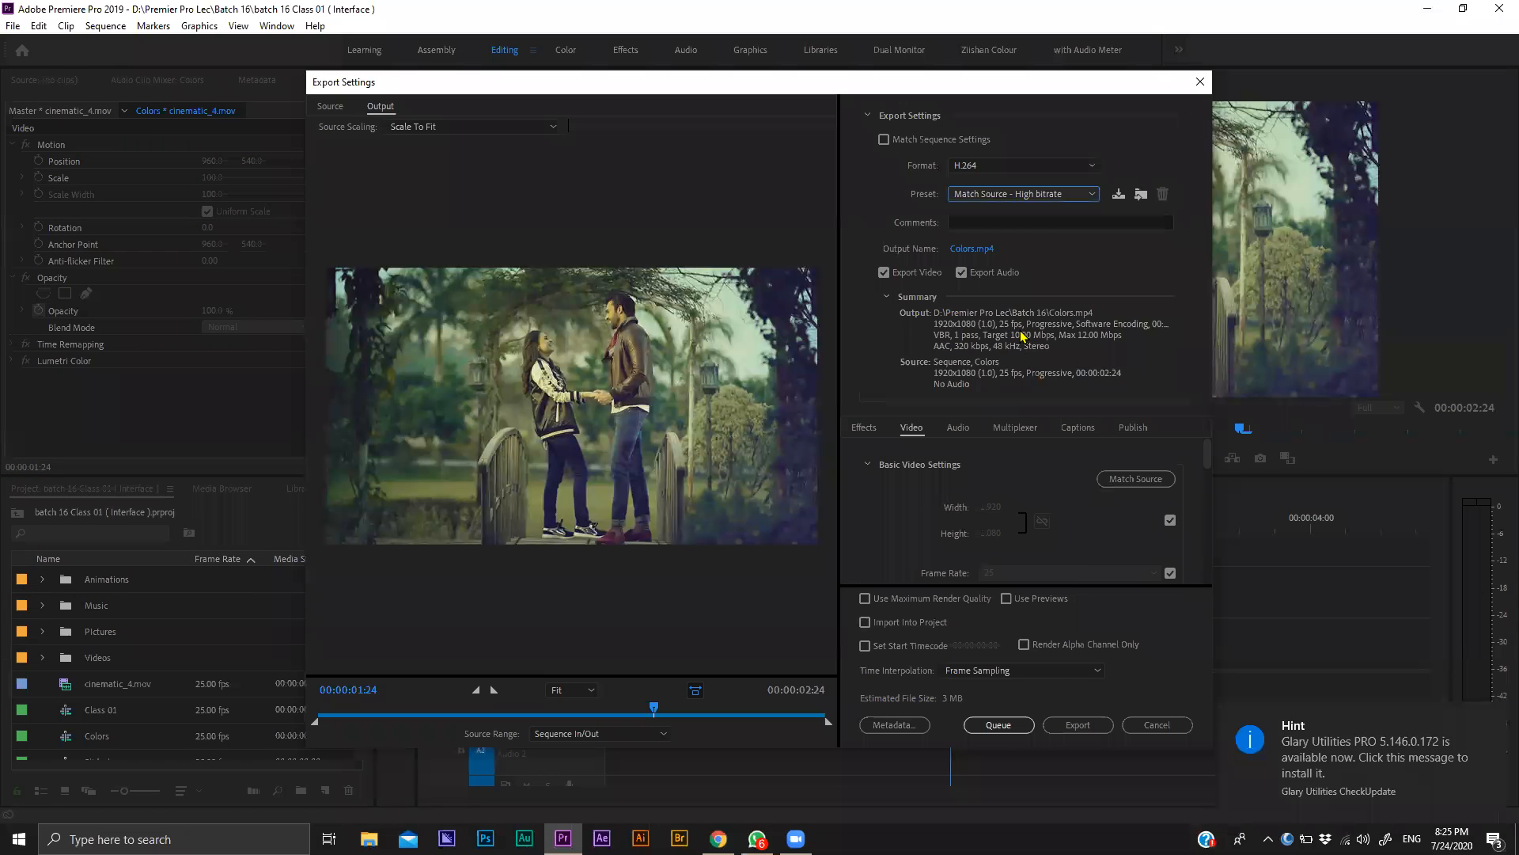
click(1053, 198)
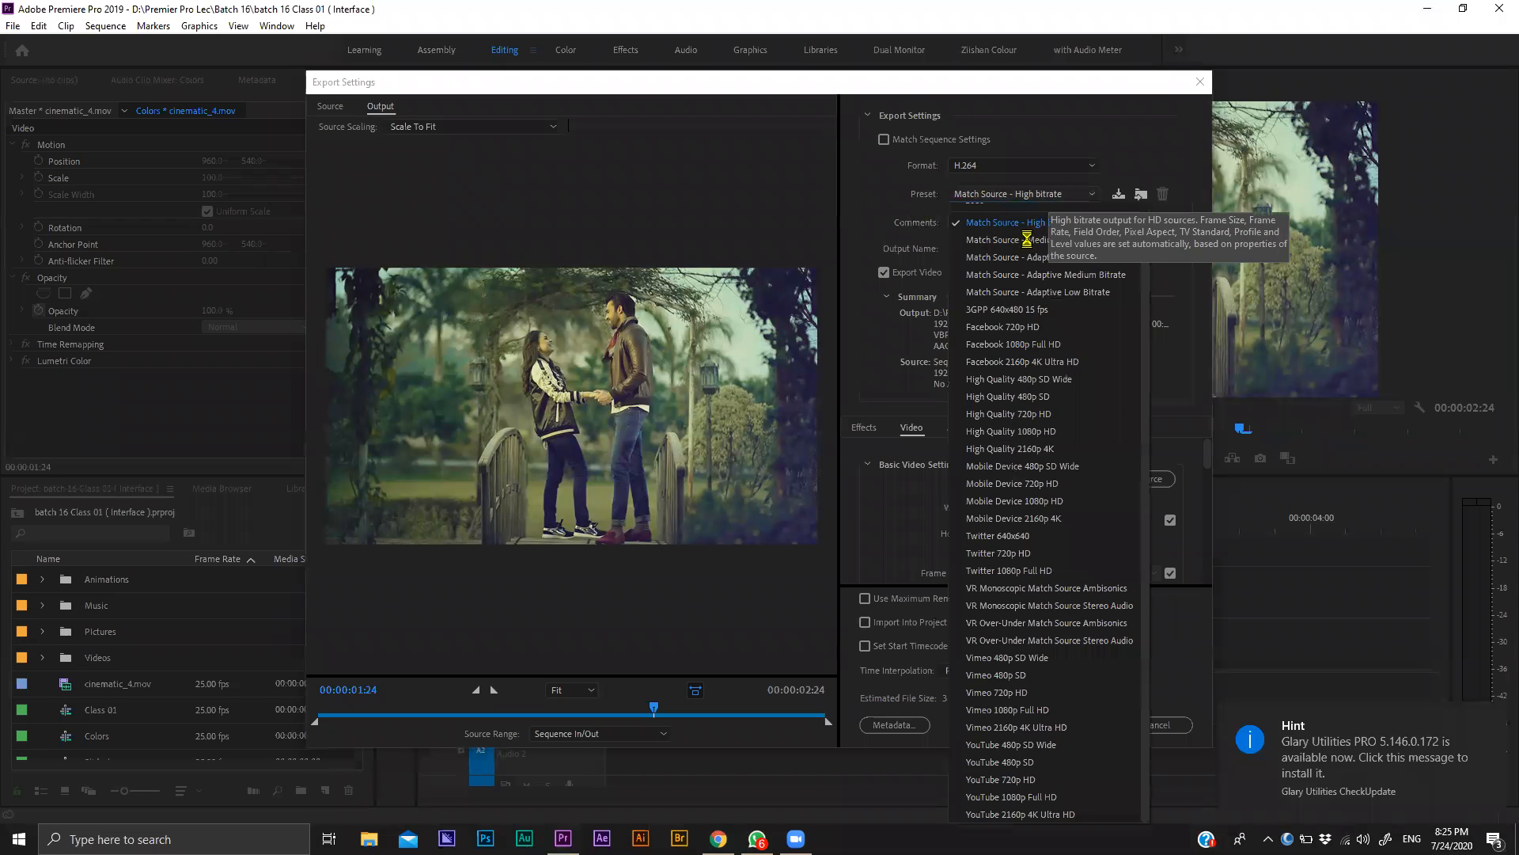
click(1031, 244)
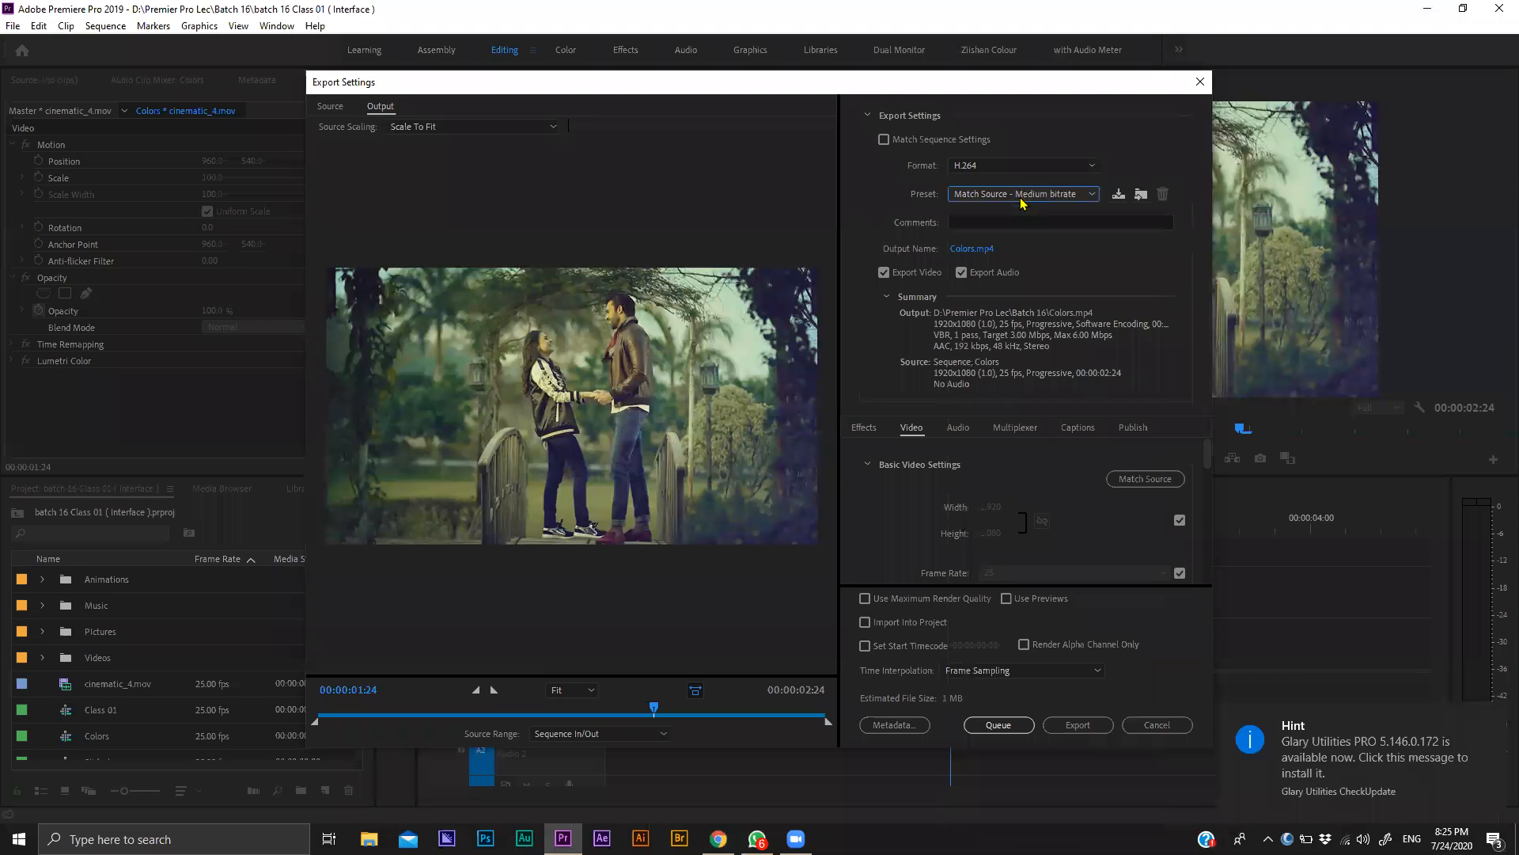
click(1187, 733)
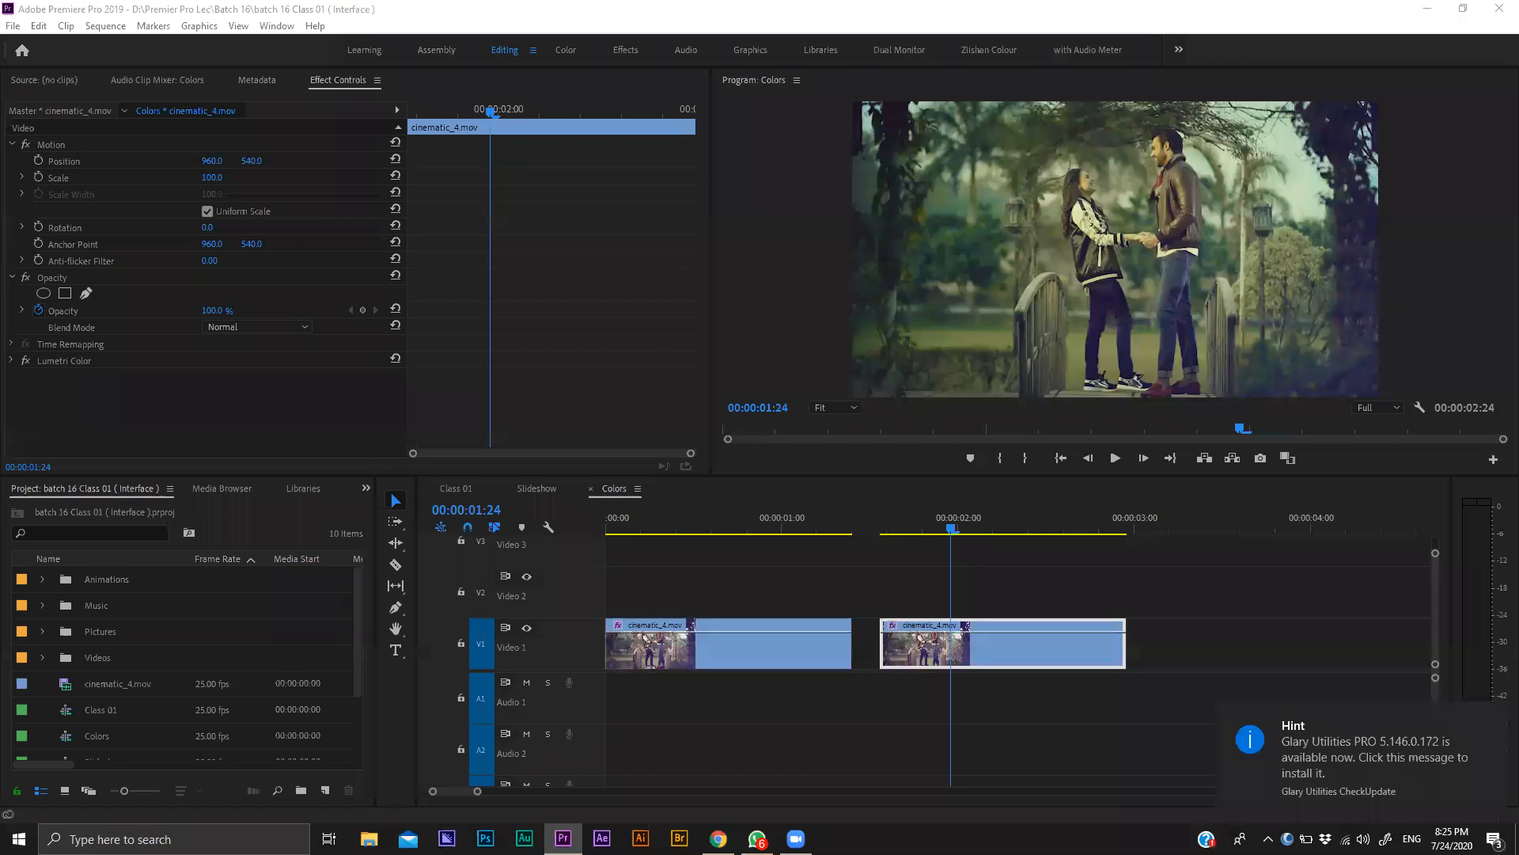
Make the timeline and project panels taller by raising the divider above them.
drag(390, 476, 391, 427)
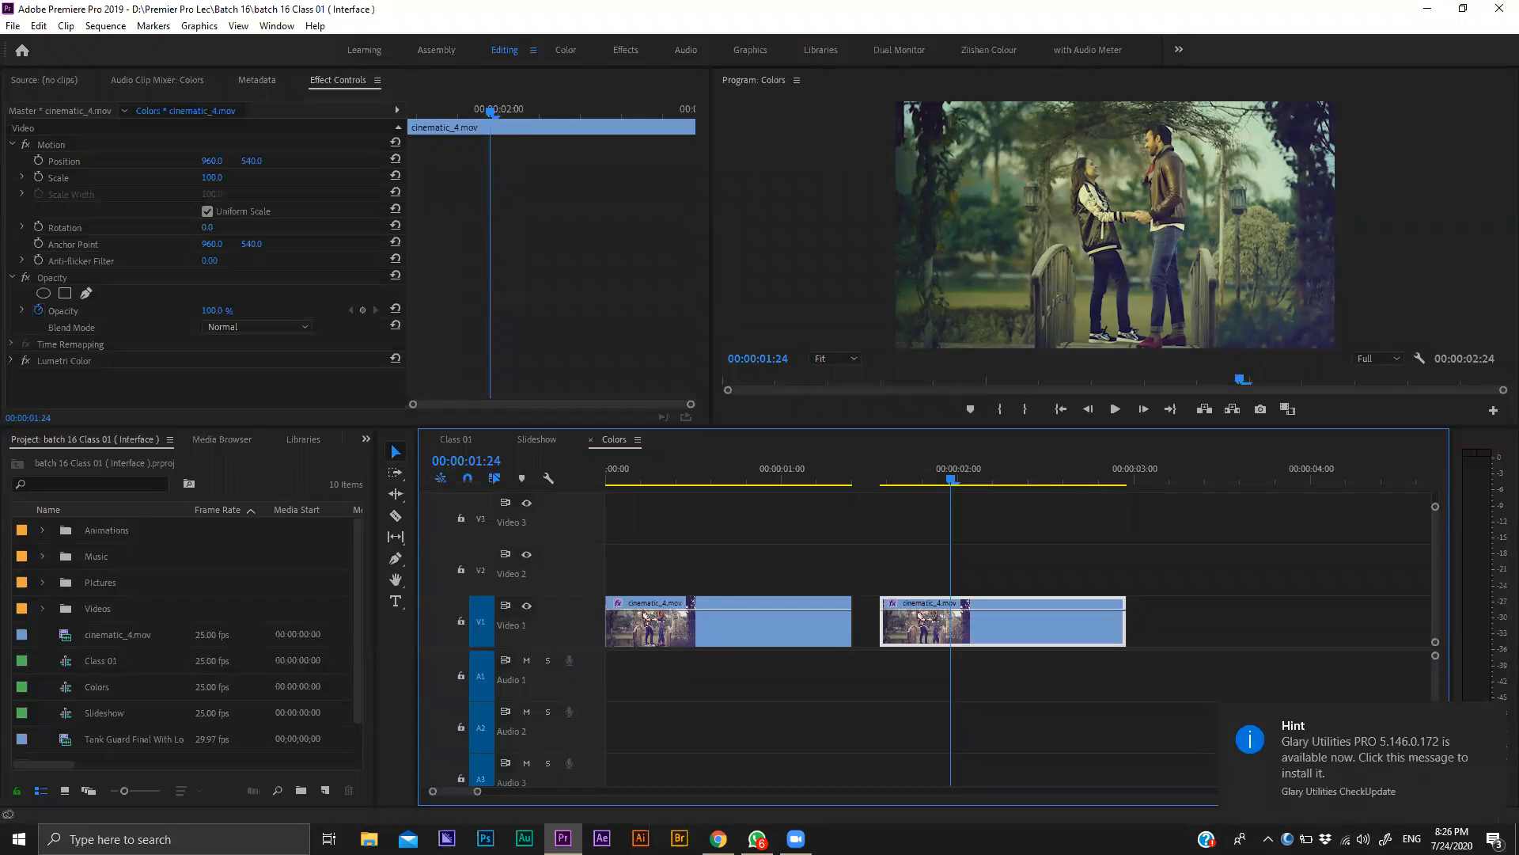
key(alt+Tab)
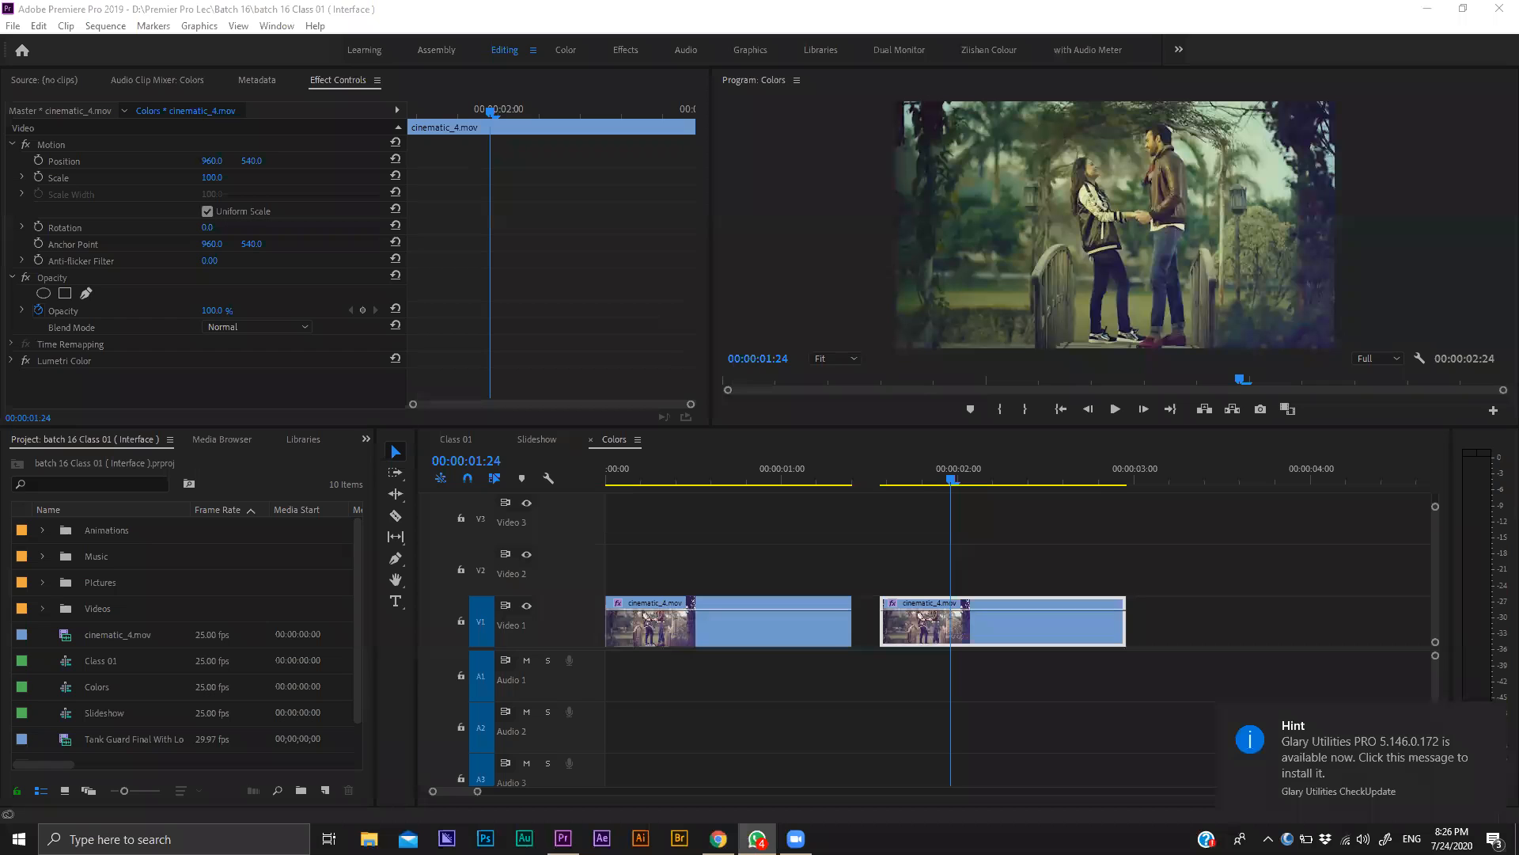
Open the Batch 17 project from the Premier Pro Lec folder on drive D and close the batch 16 project.
click(12, 26)
mouse_move(113, 101)
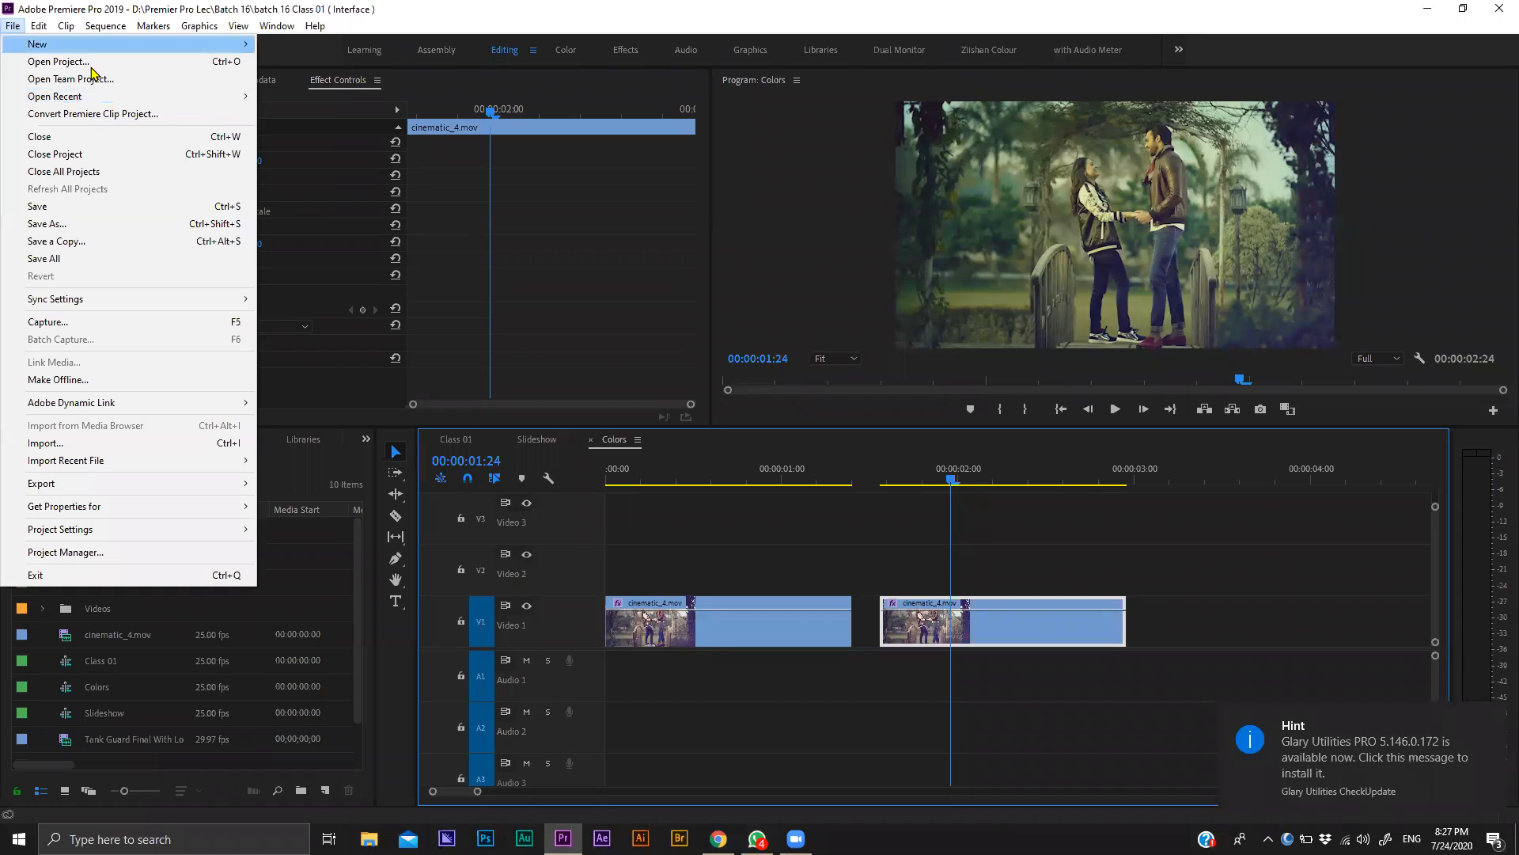
click(57, 61)
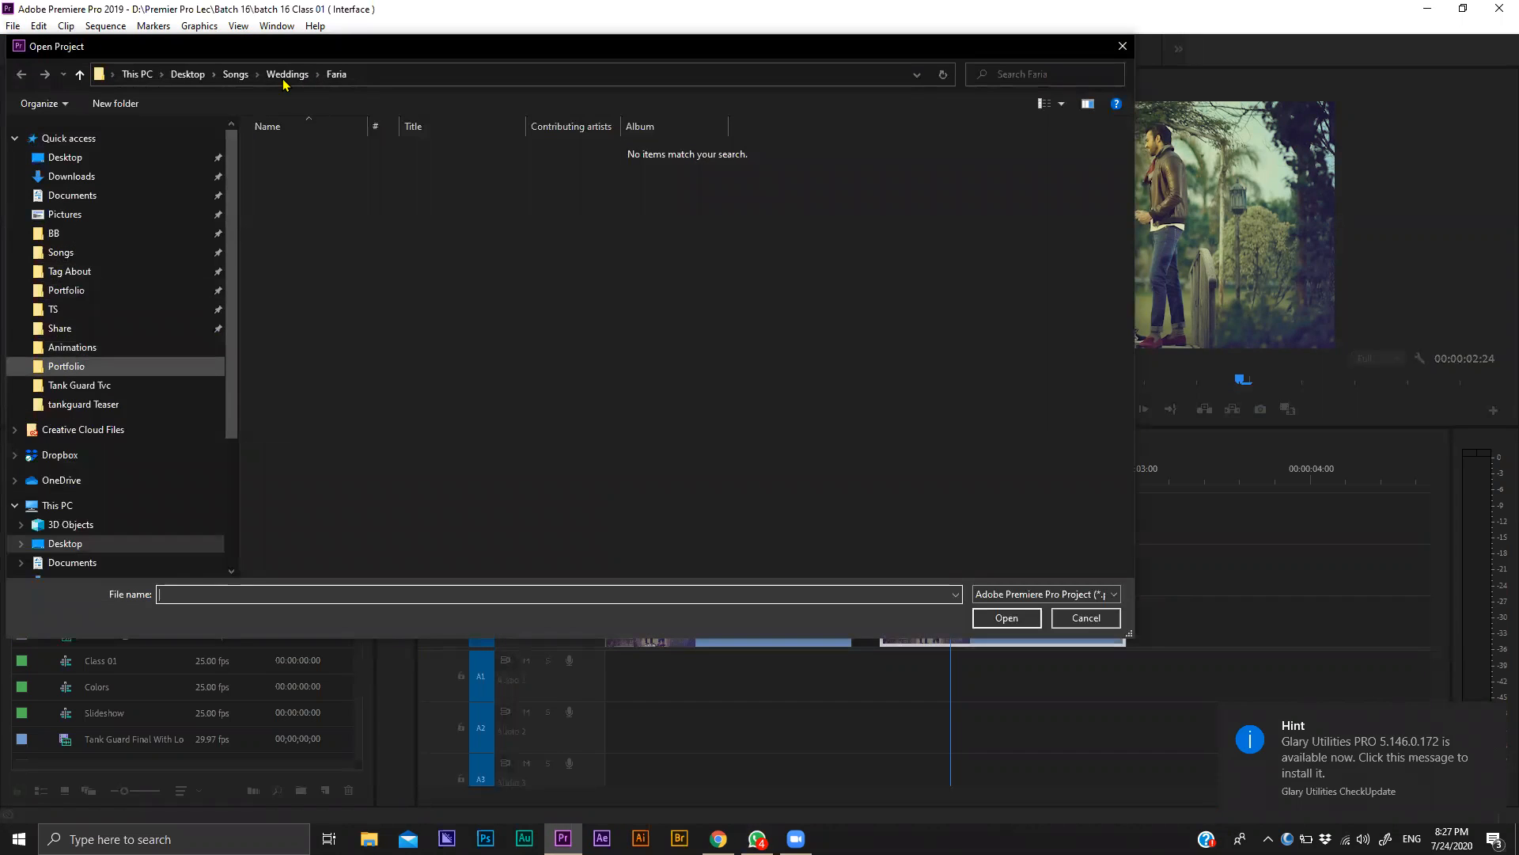
scroll(122, 474, down, 4)
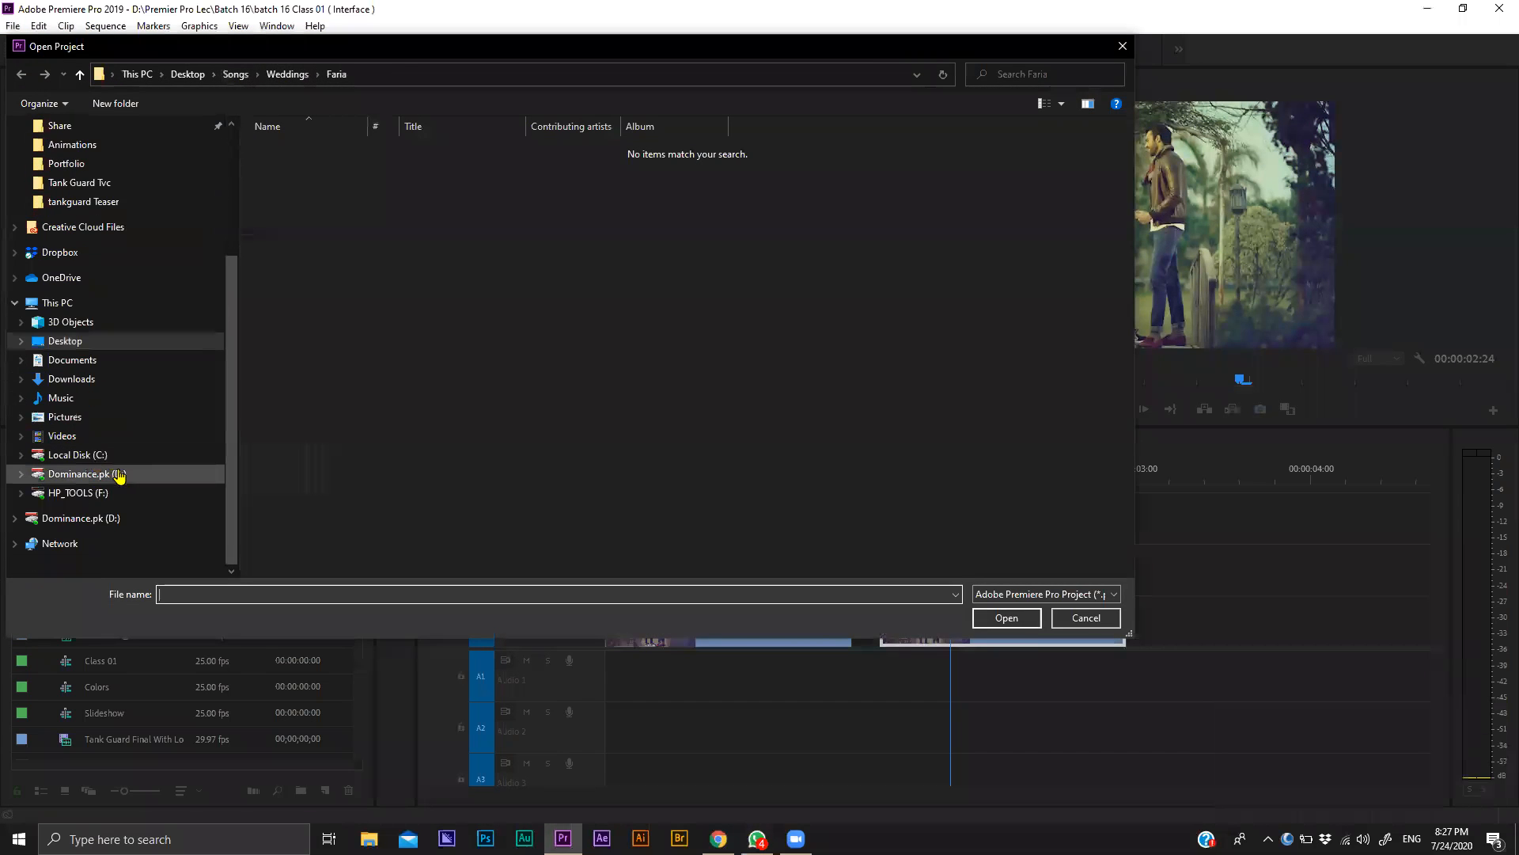
click(182, 473)
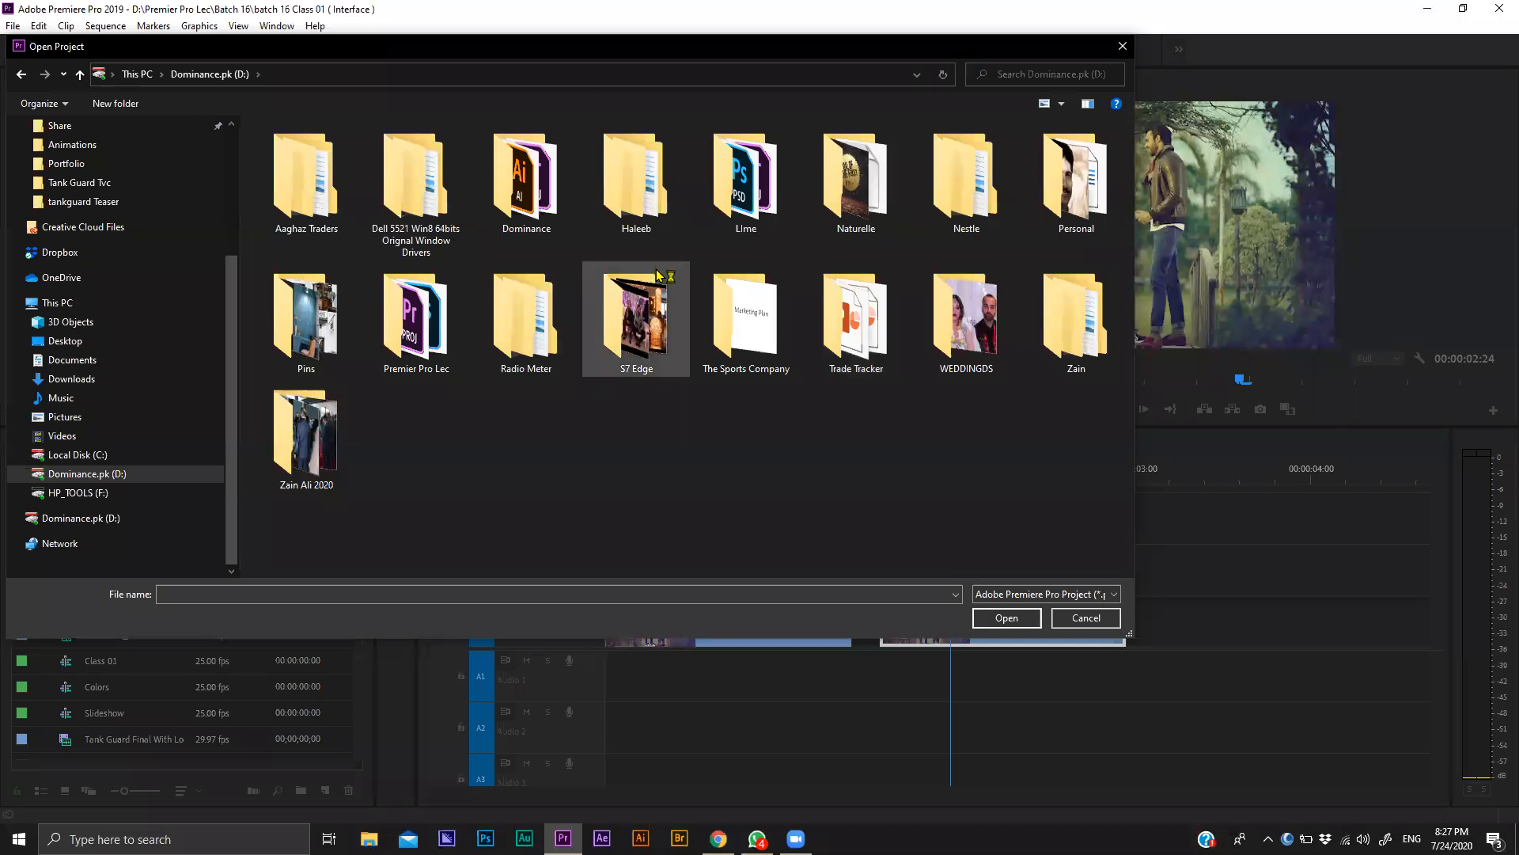
double_click(447, 326)
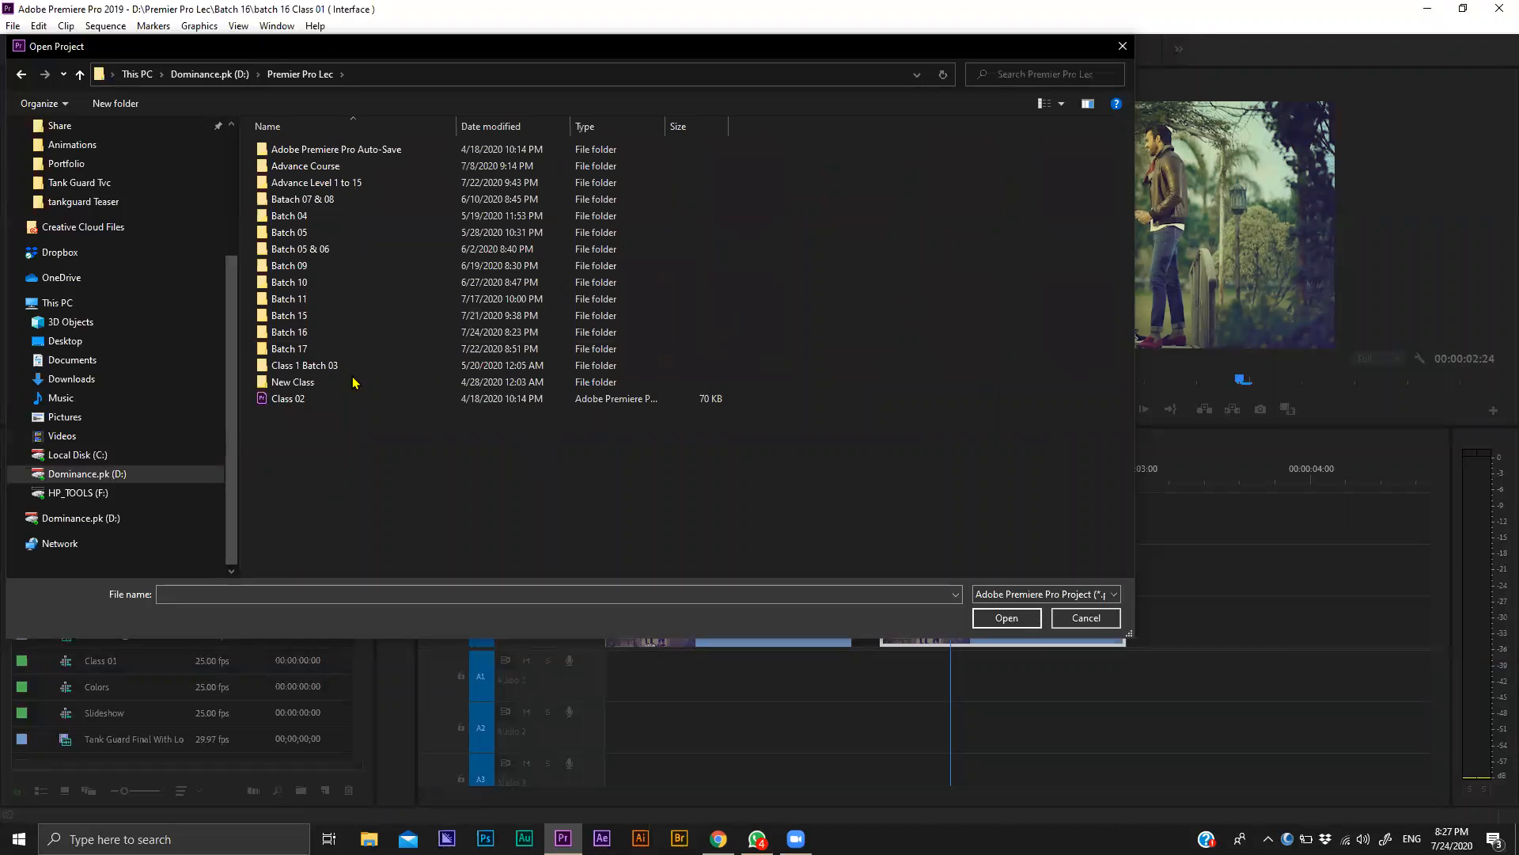
double_click(309, 348)
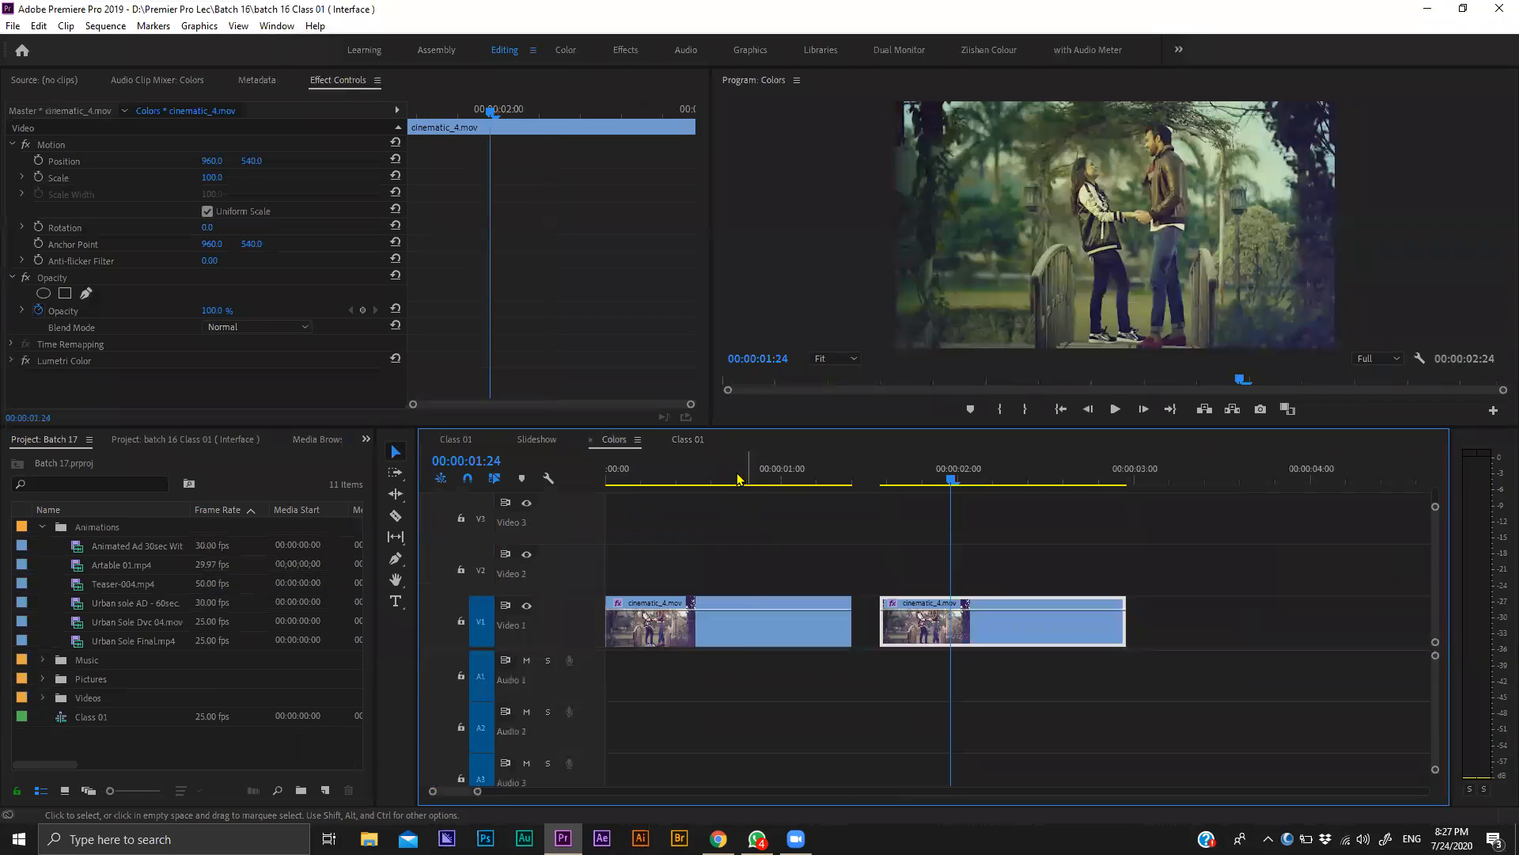
click(13, 30)
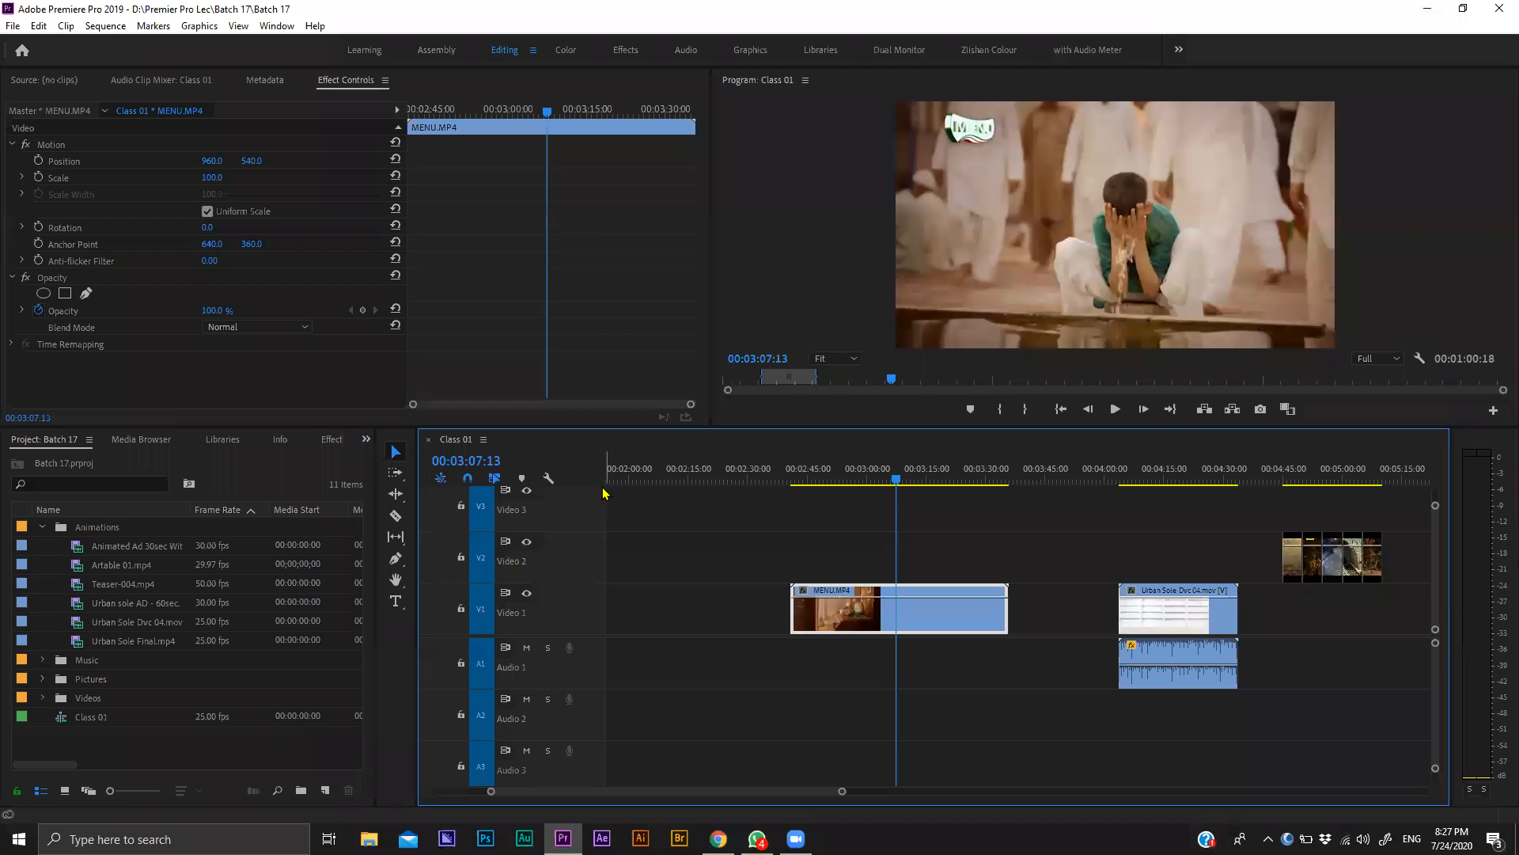
Switch to WhatsApp and skim through the 0:56 video shared in the LWE Batch 17 V.editing group.
scroll(603, 493, down, 8)
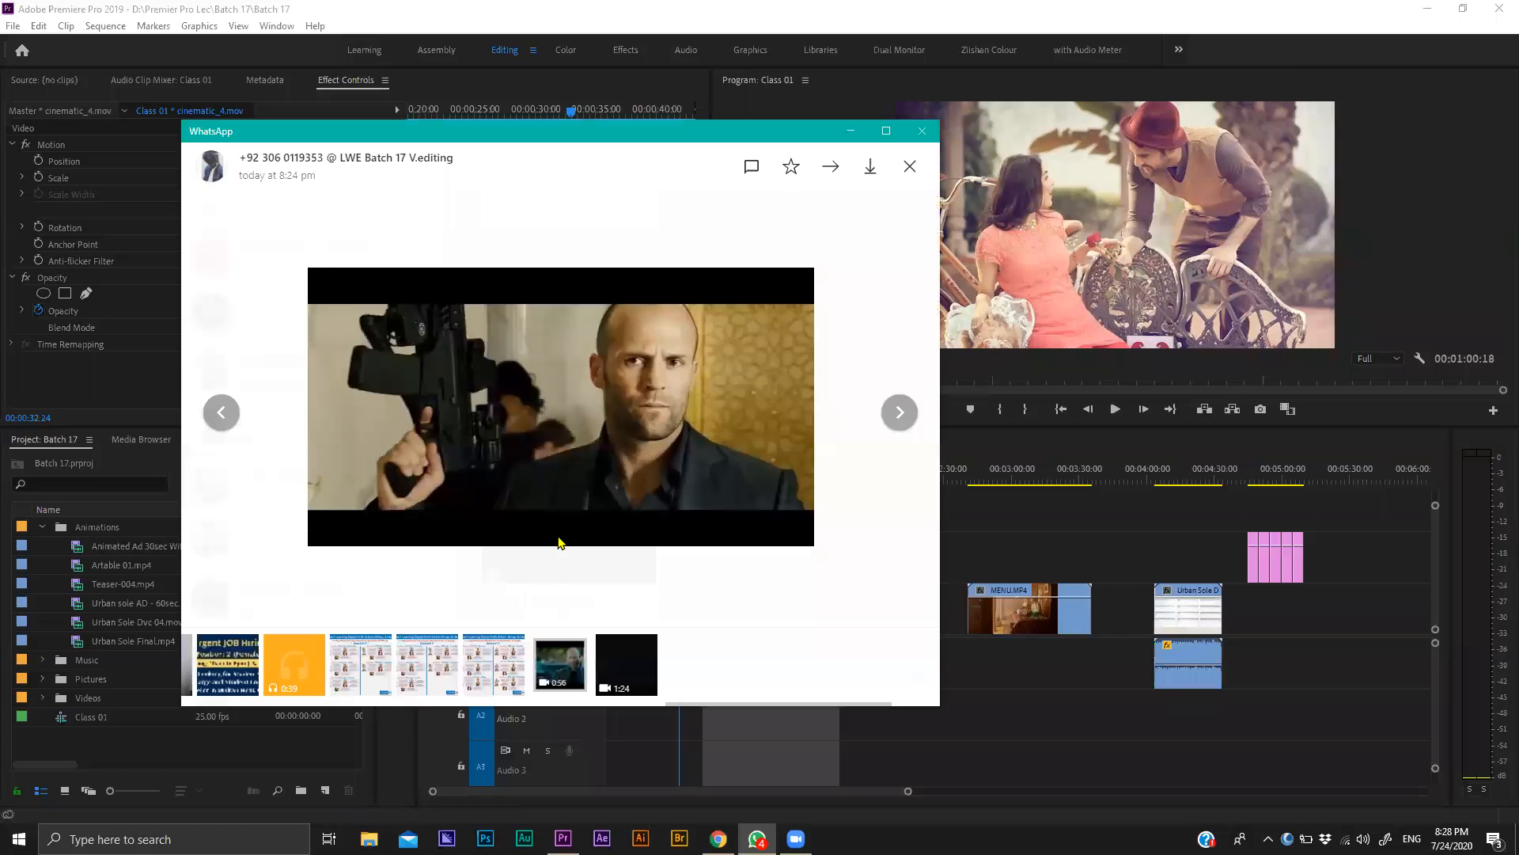
mouse_move(448, 537)
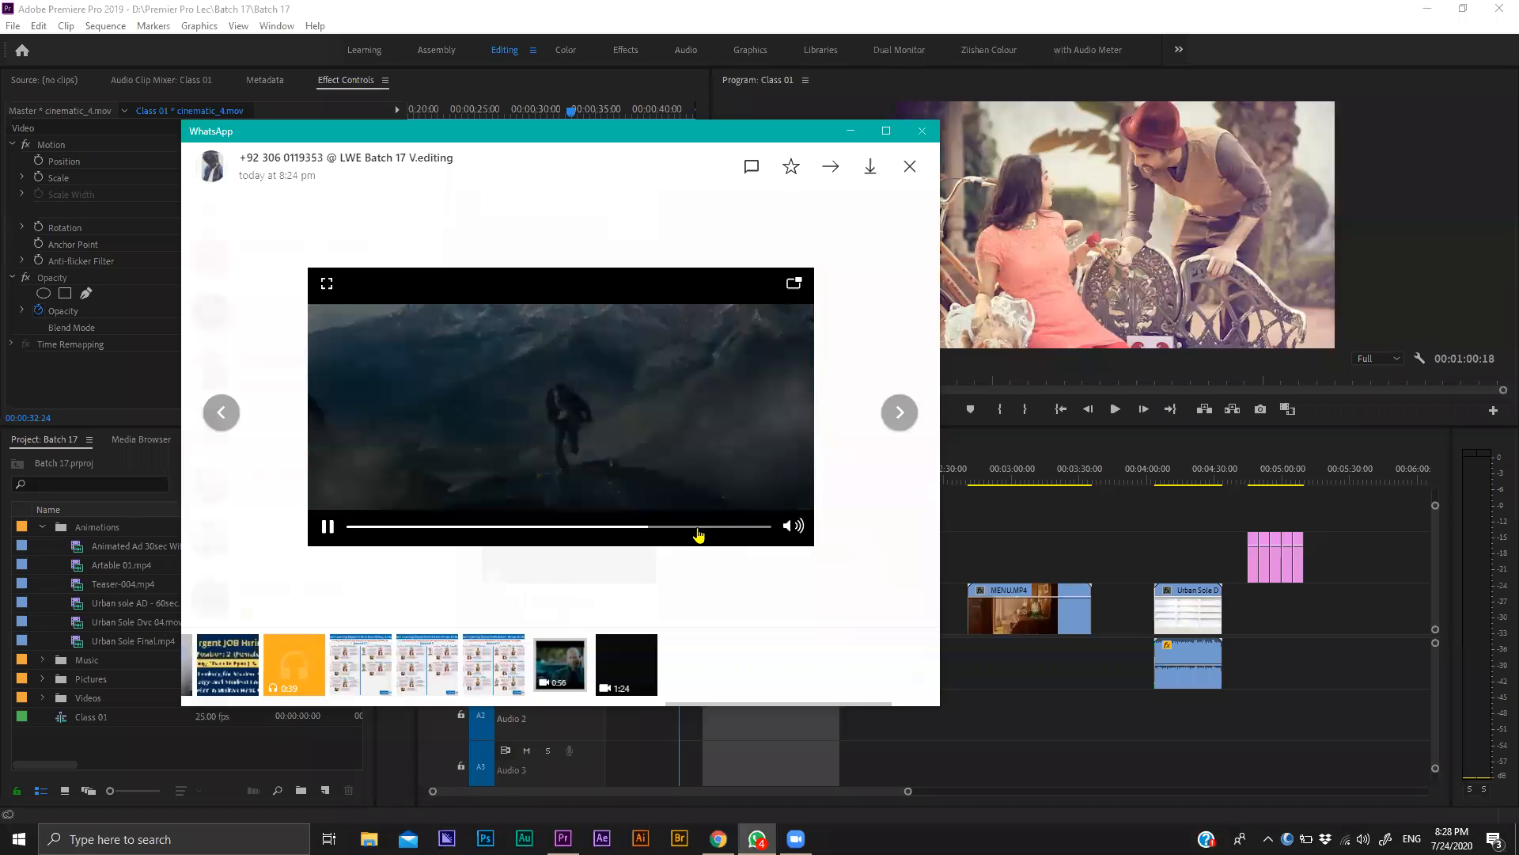
click(733, 527)
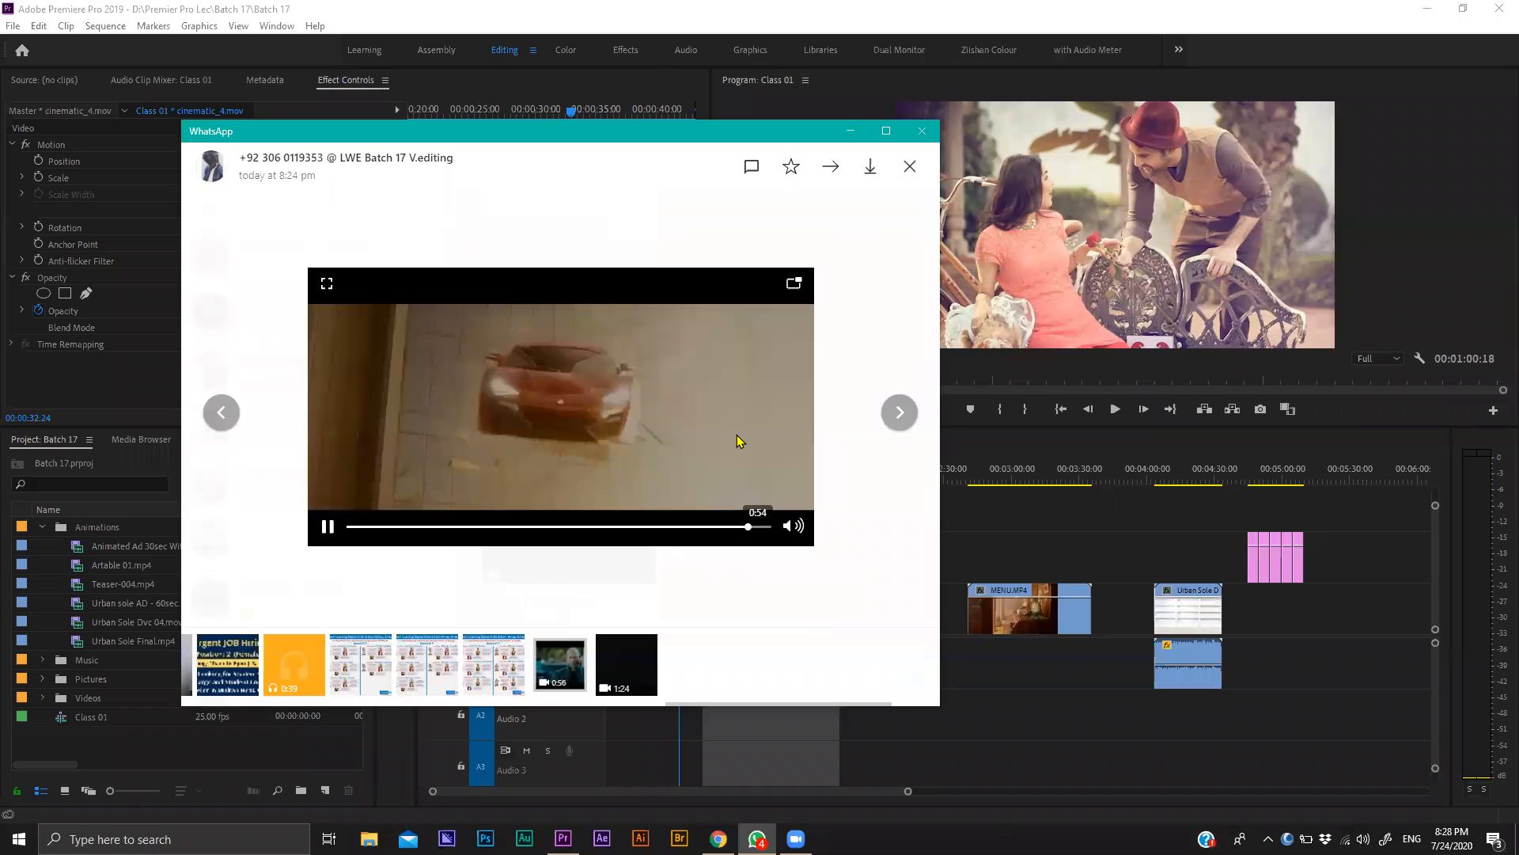
click(889, 417)
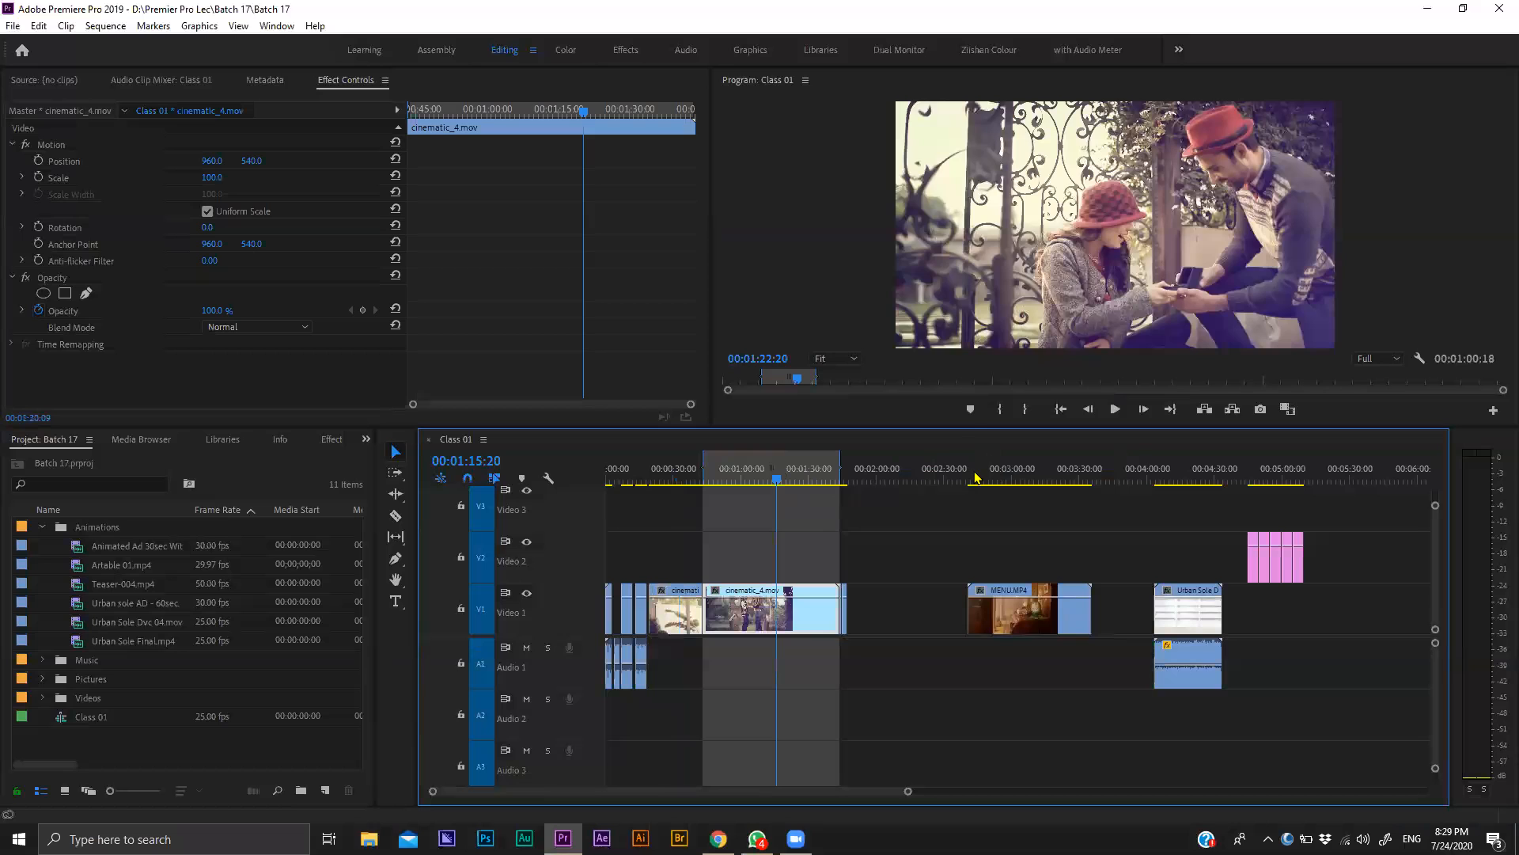
Look over the clips along the Class 01 timeline by moving the playhead across the sequence.
key(Down)
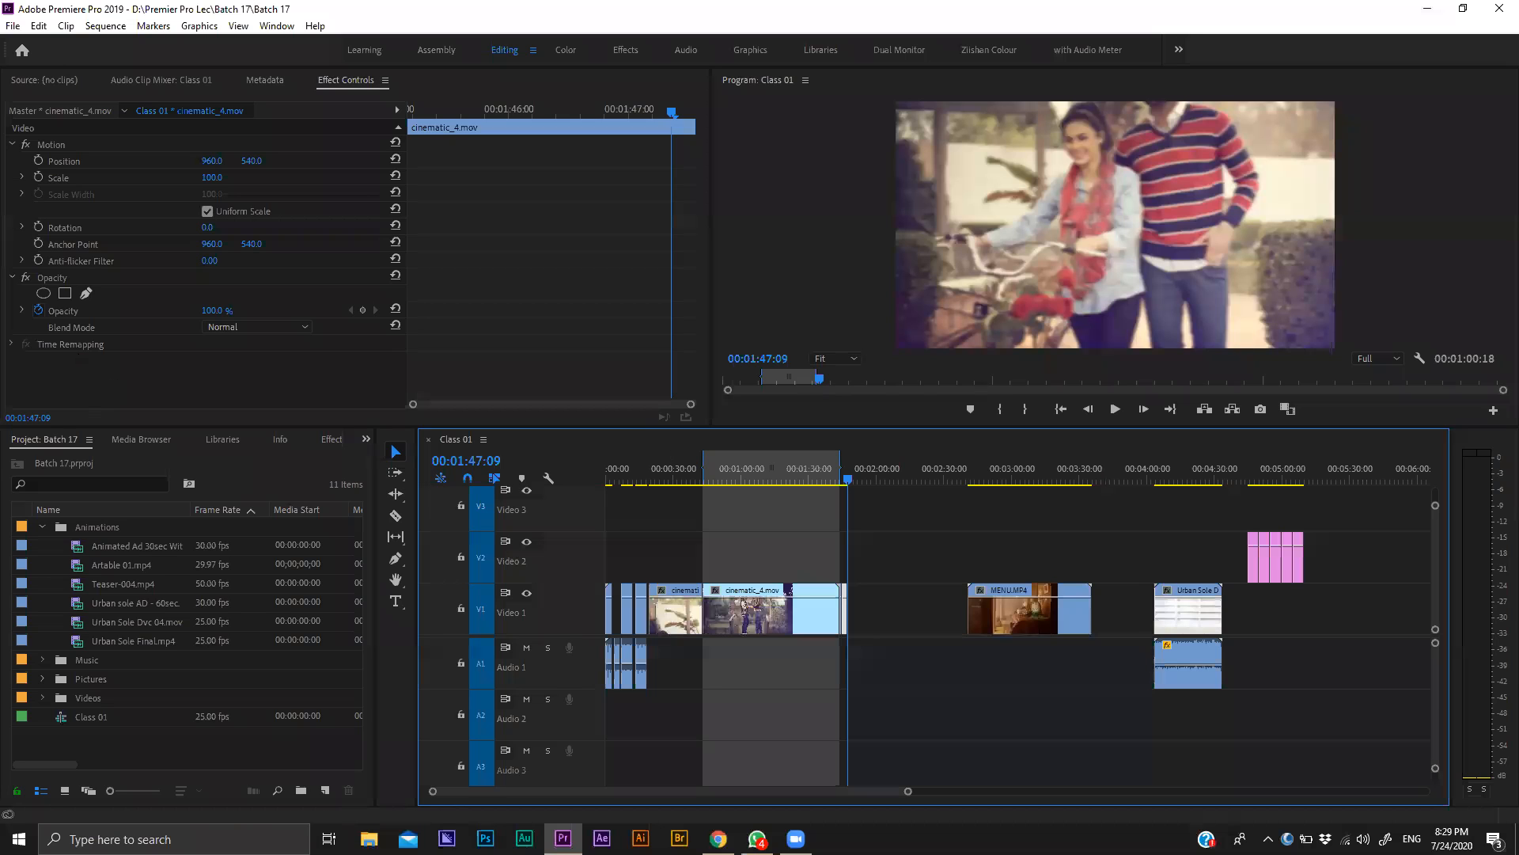
key(alt+Tab)
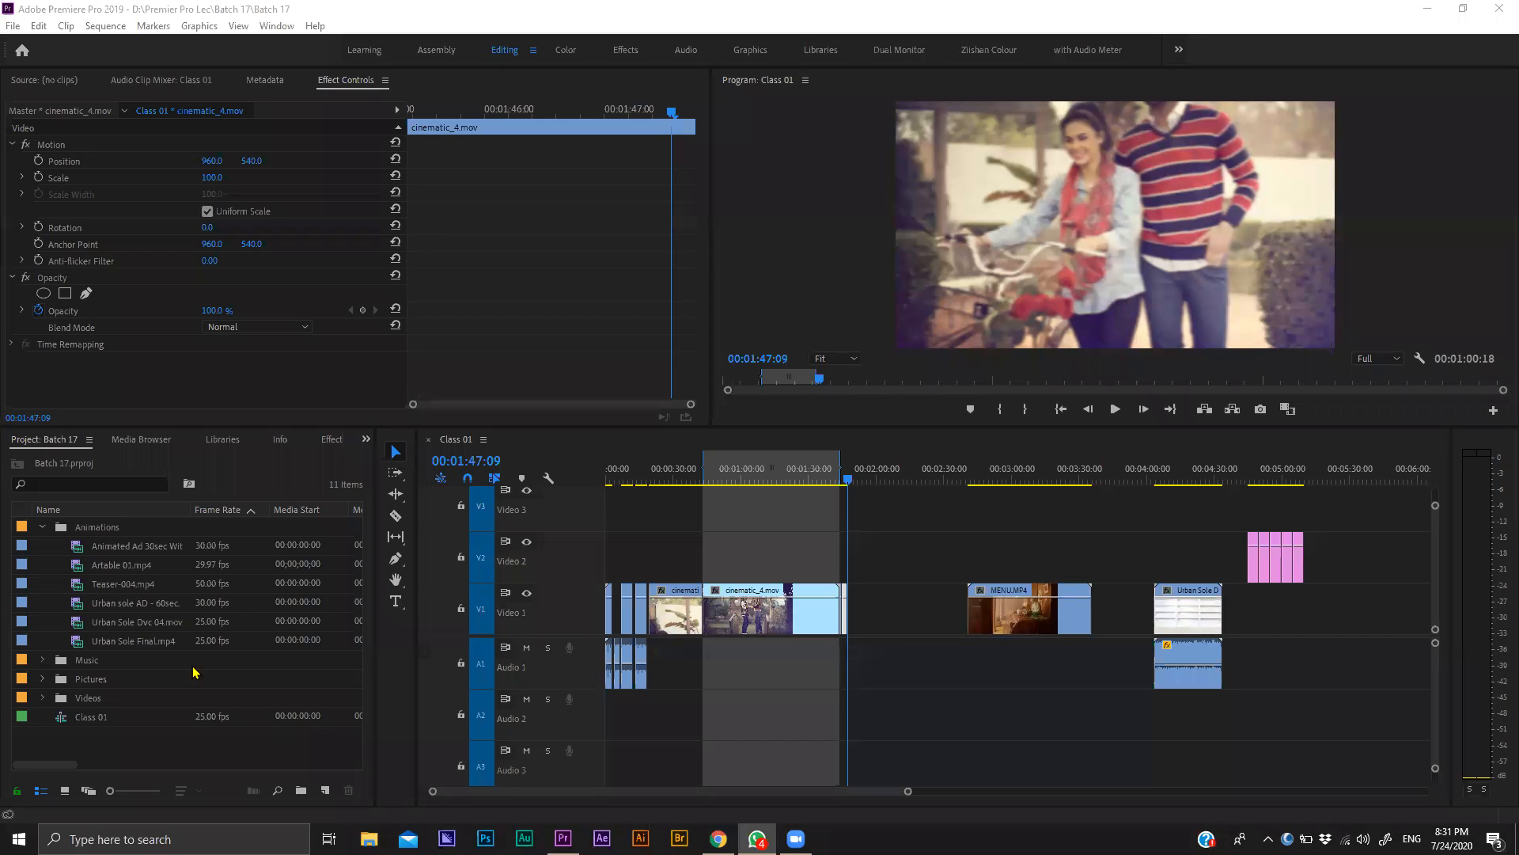
click(809, 554)
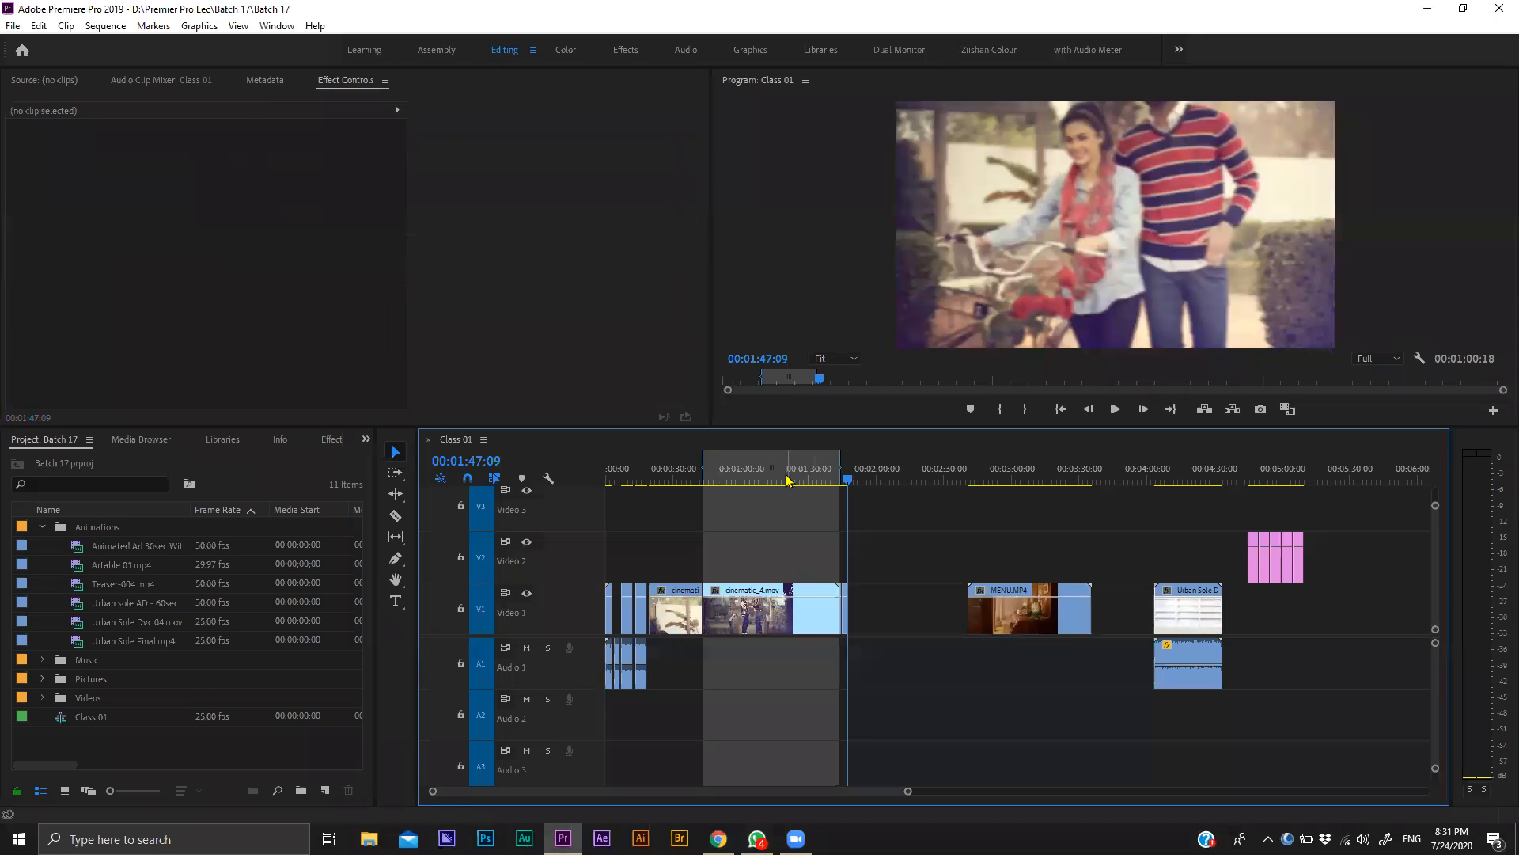
key(Home)
key(=)
key(=)
key(=)
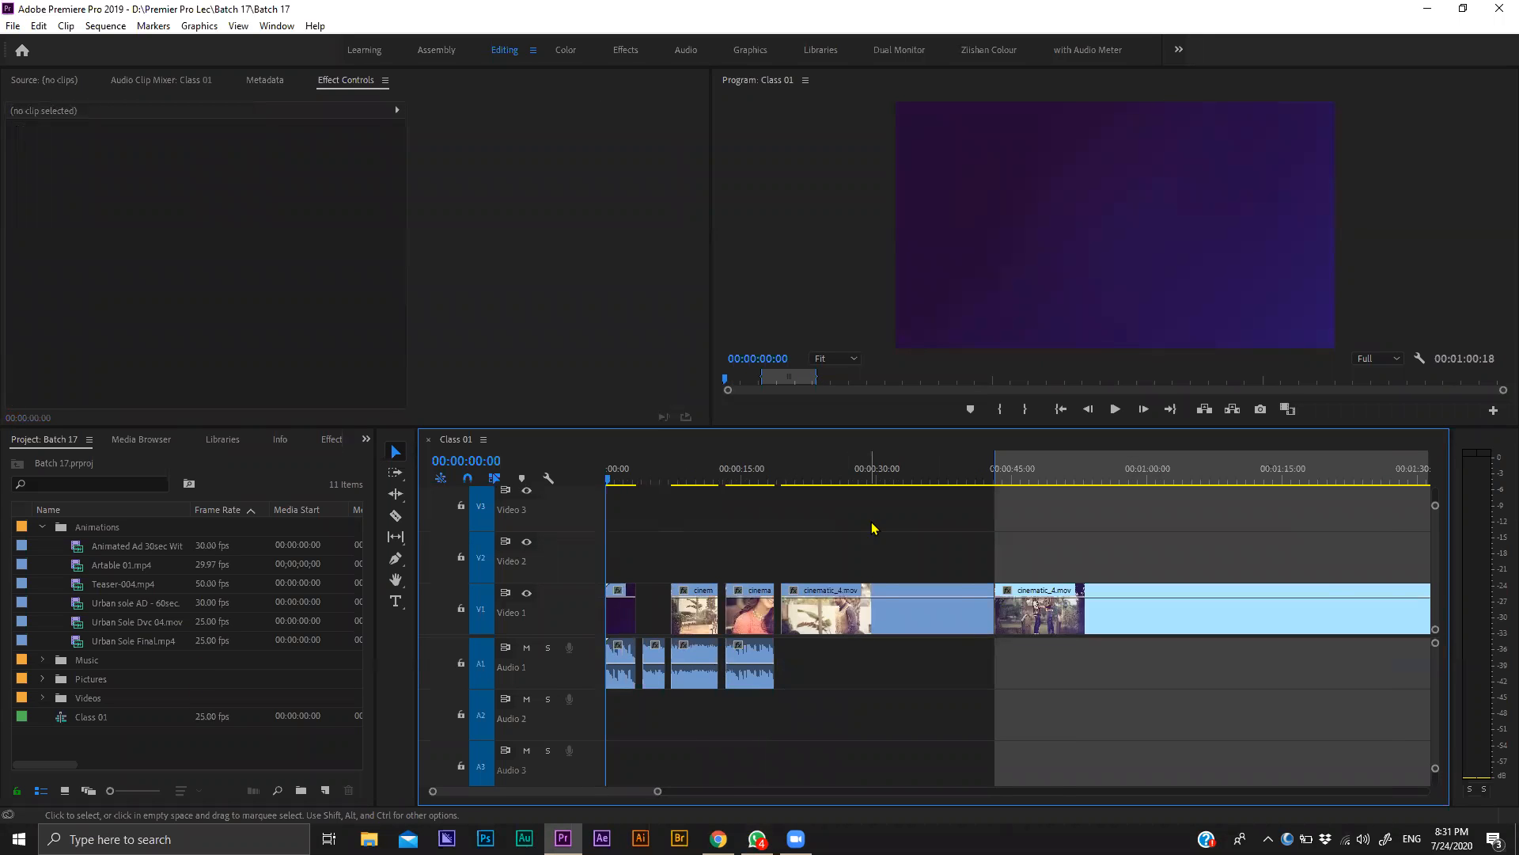
key(minus)
click(935, 475)
key(minus)
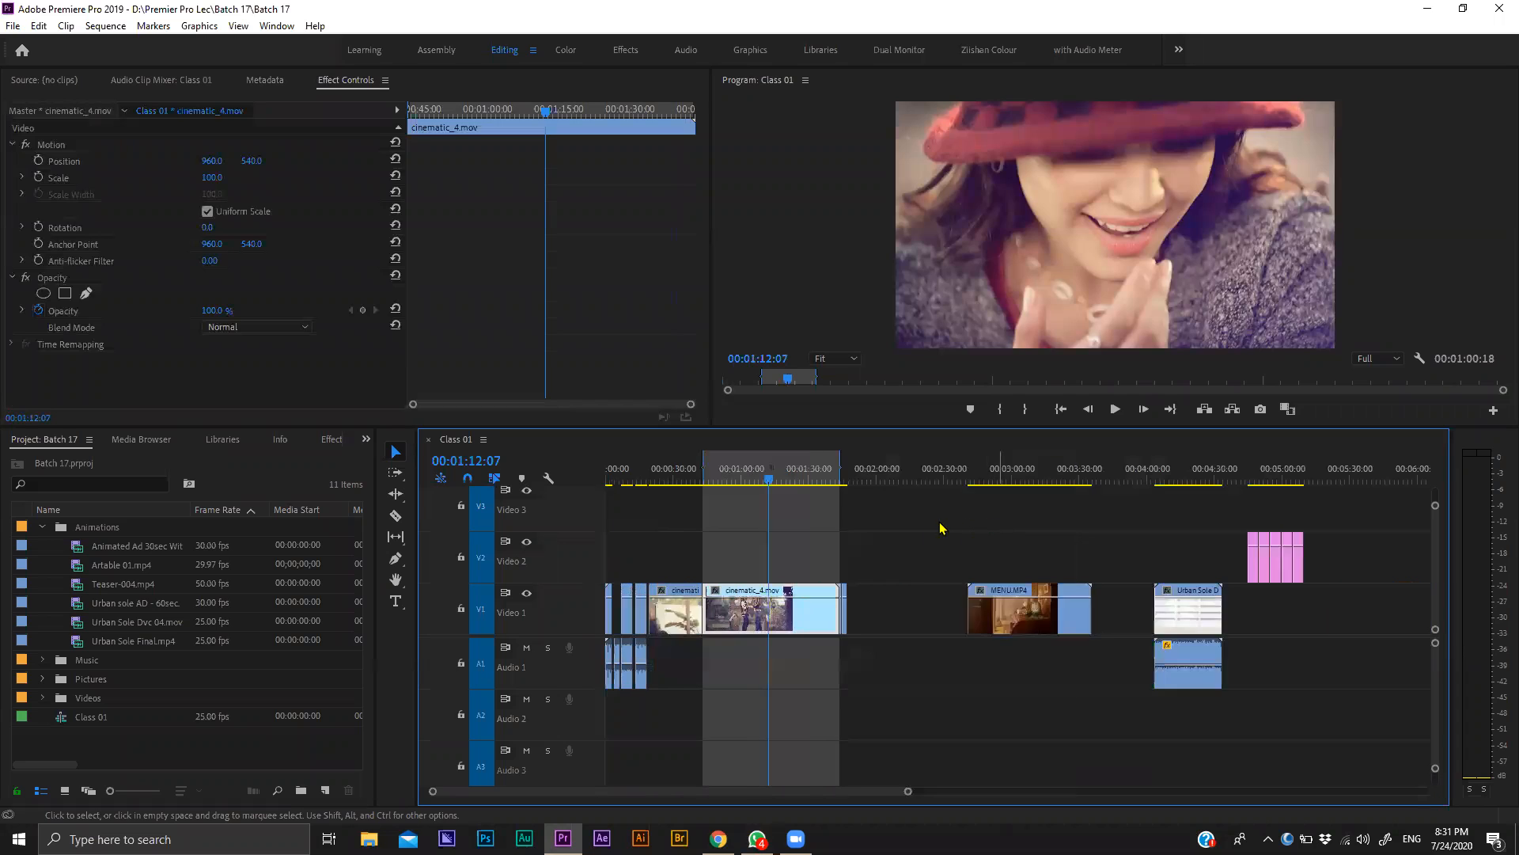
click(928, 526)
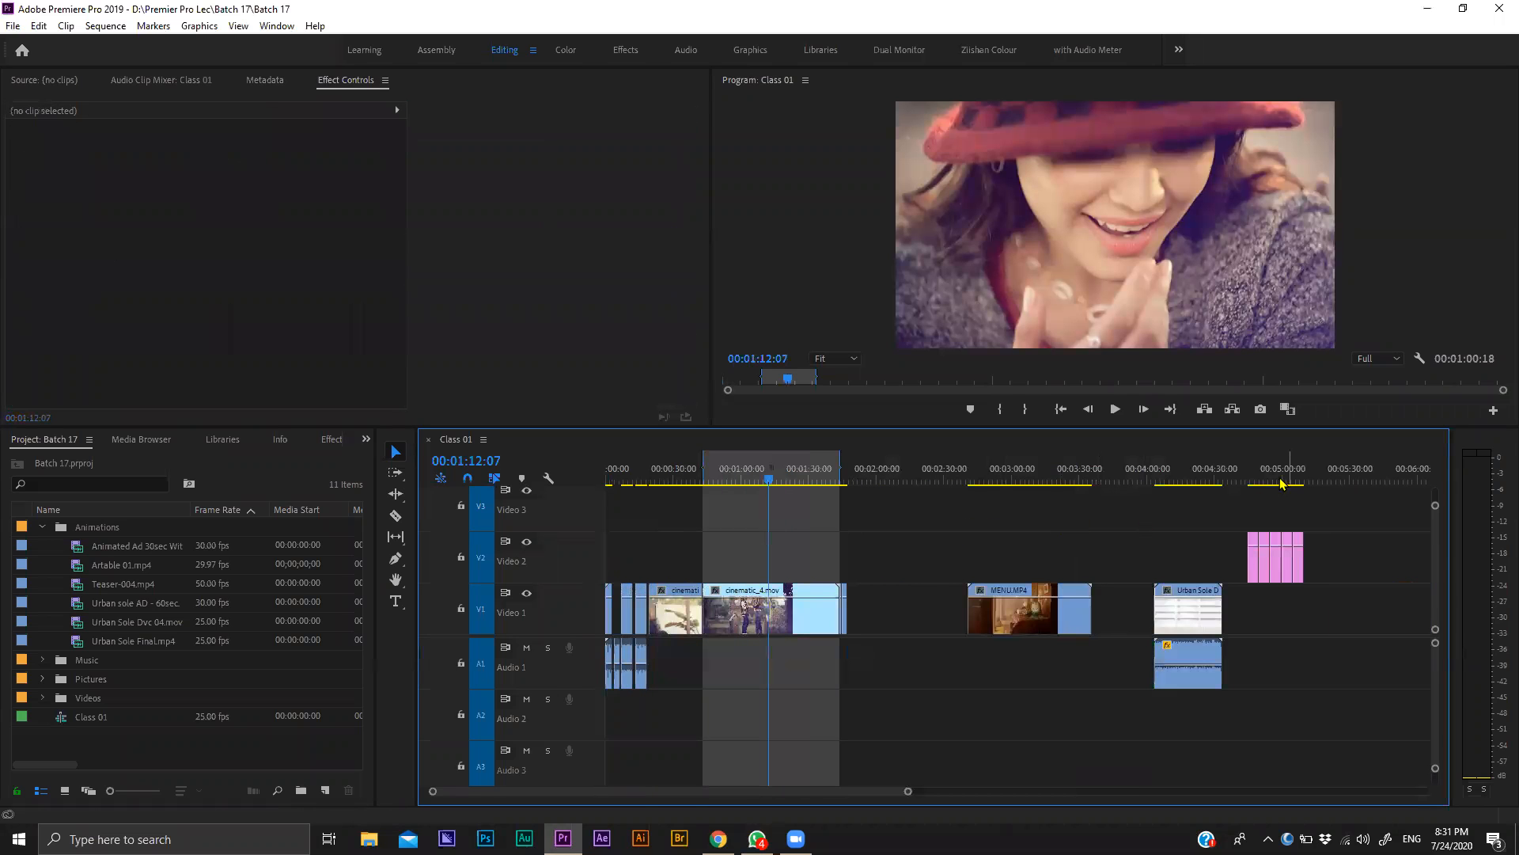
drag(1272, 475, 908, 537)
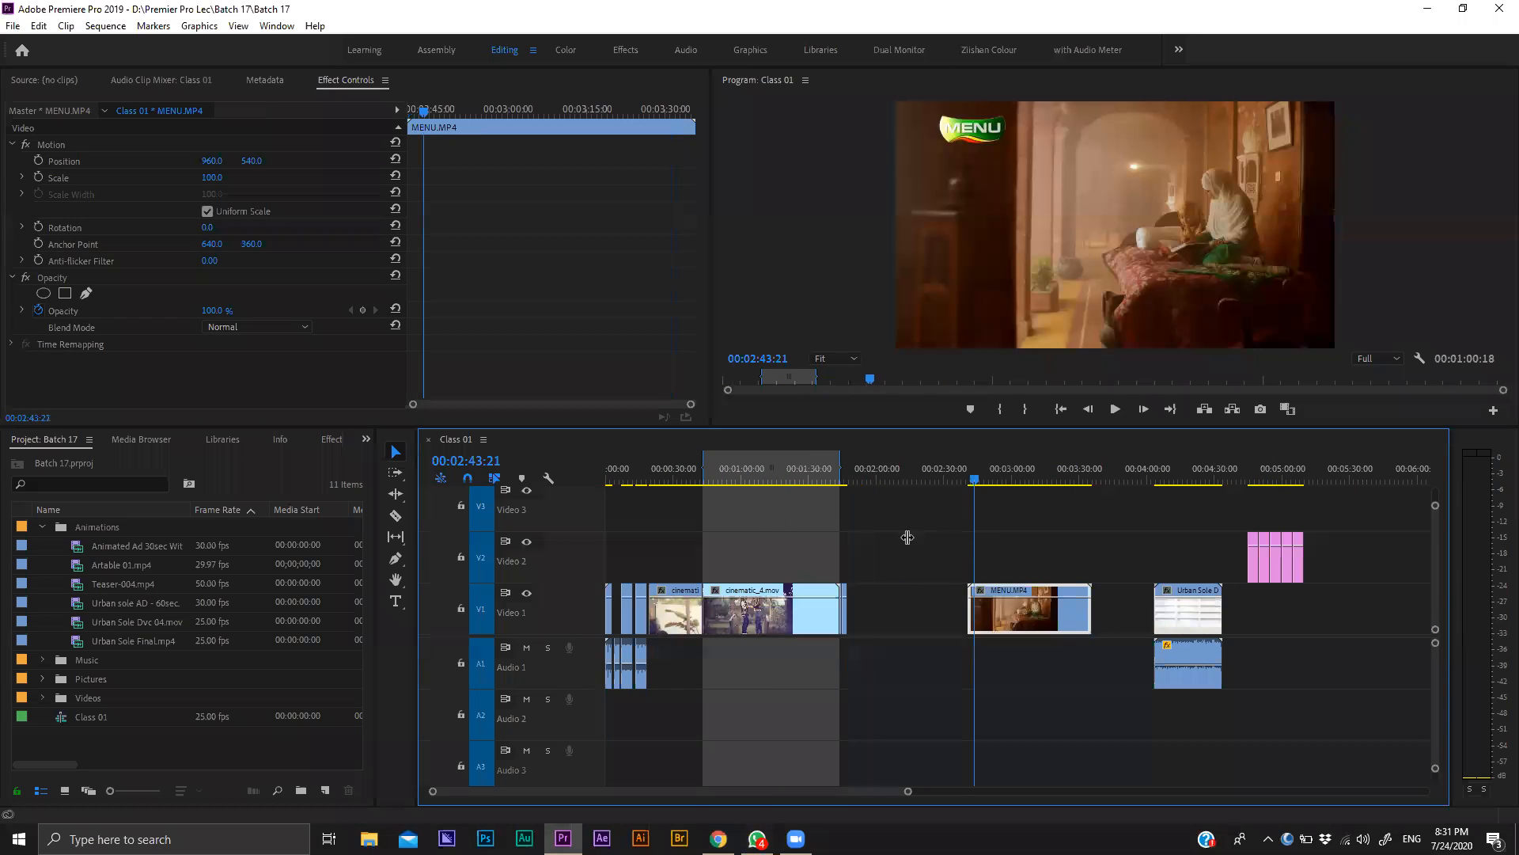
click(1007, 541)
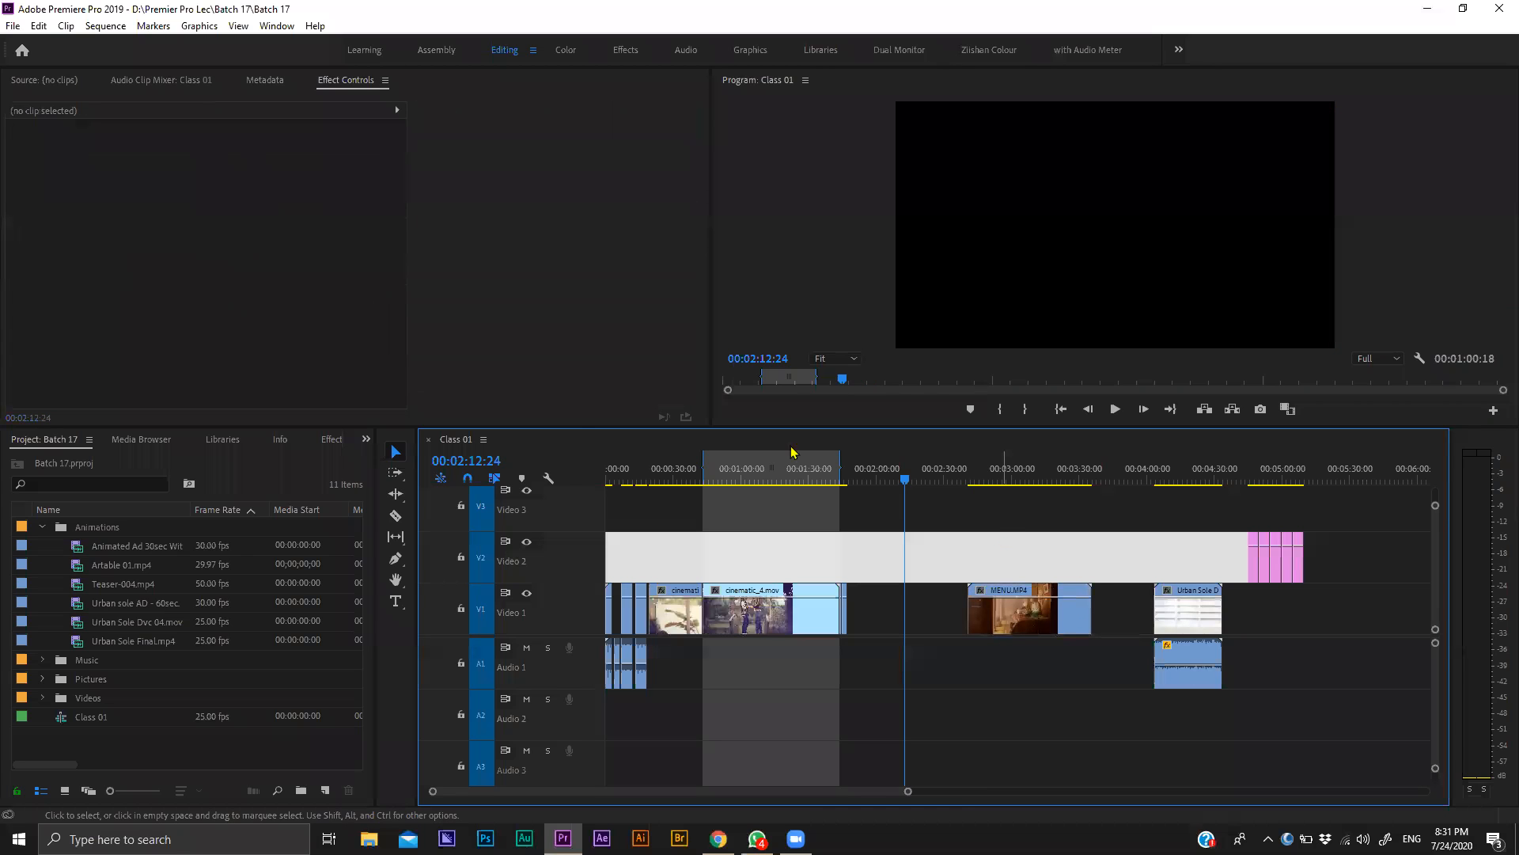
Create a new sequence named Effec Controls with the DSLR 1080p25 preset.
key(ctrl+n)
text(E)
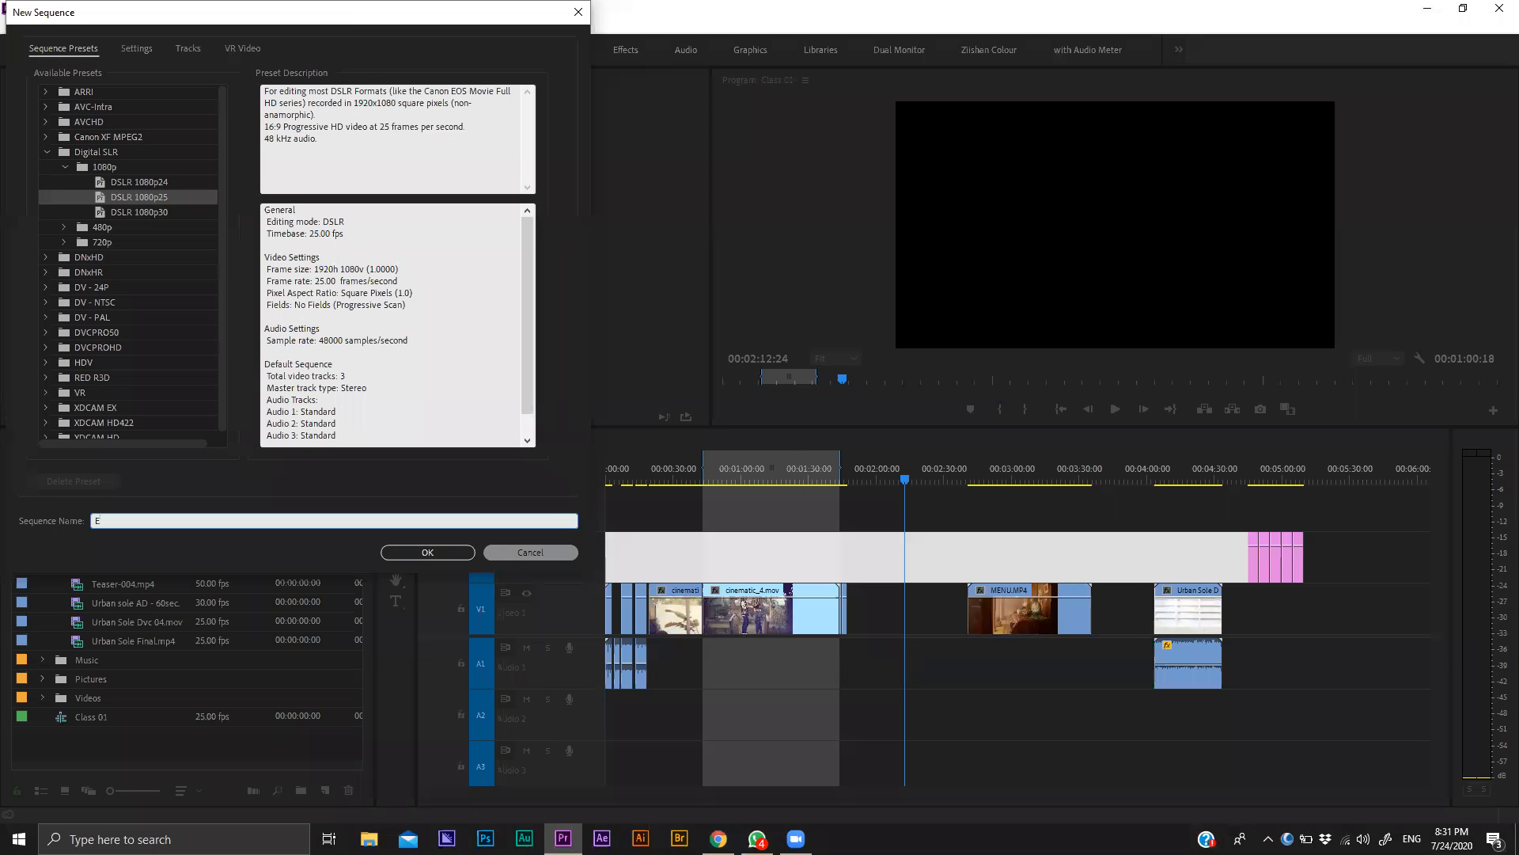
text(ffec Controls)
key(Return)
Copy the five clips at the end of Class 01's Video 2 track to the start of the Effec Controls sequence.
click(456, 439)
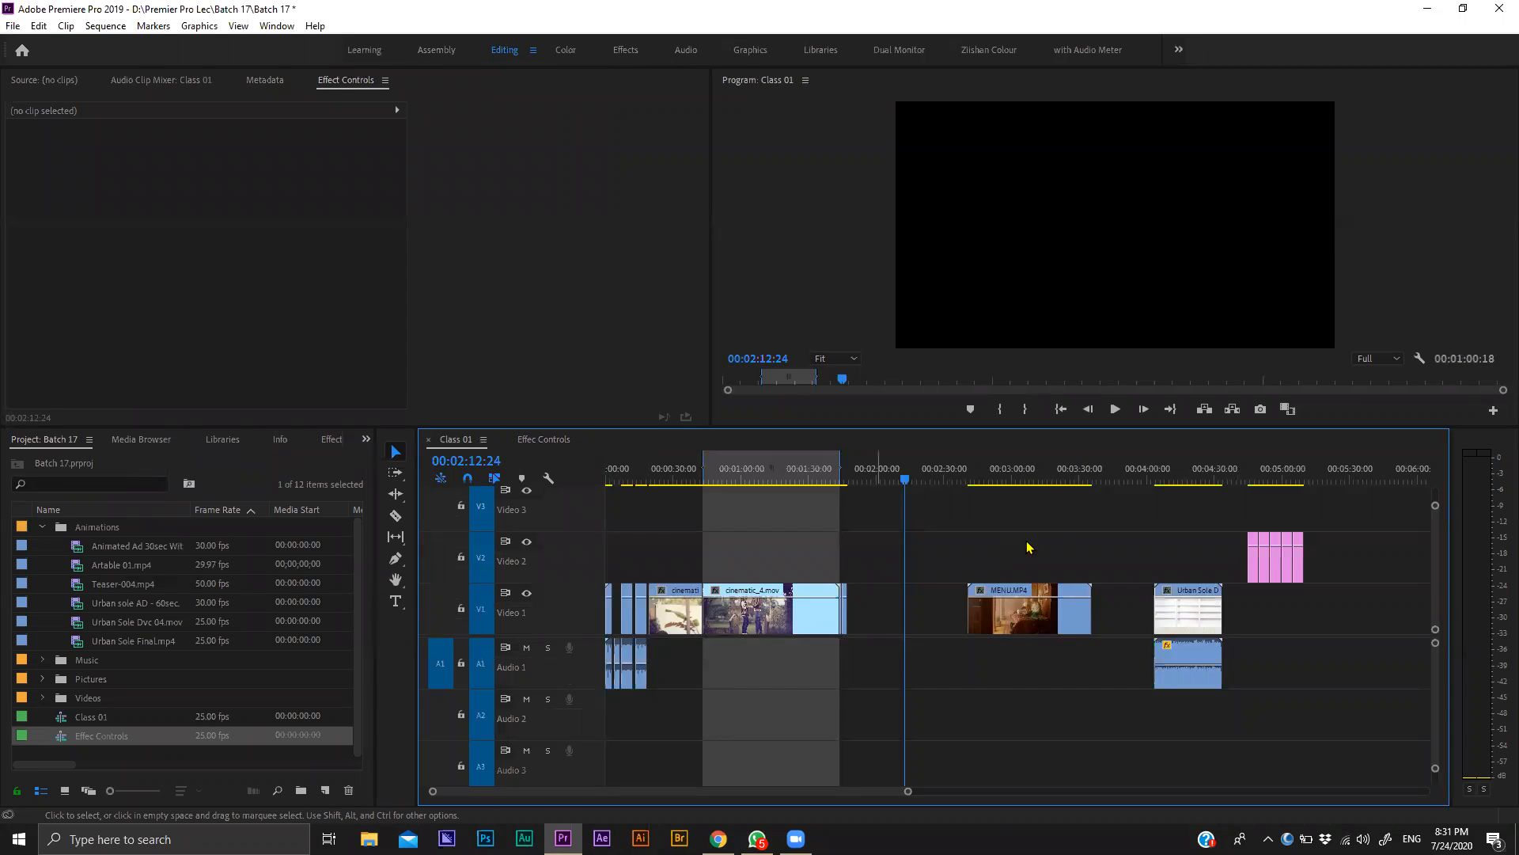
drag(1161, 543, 1360, 553)
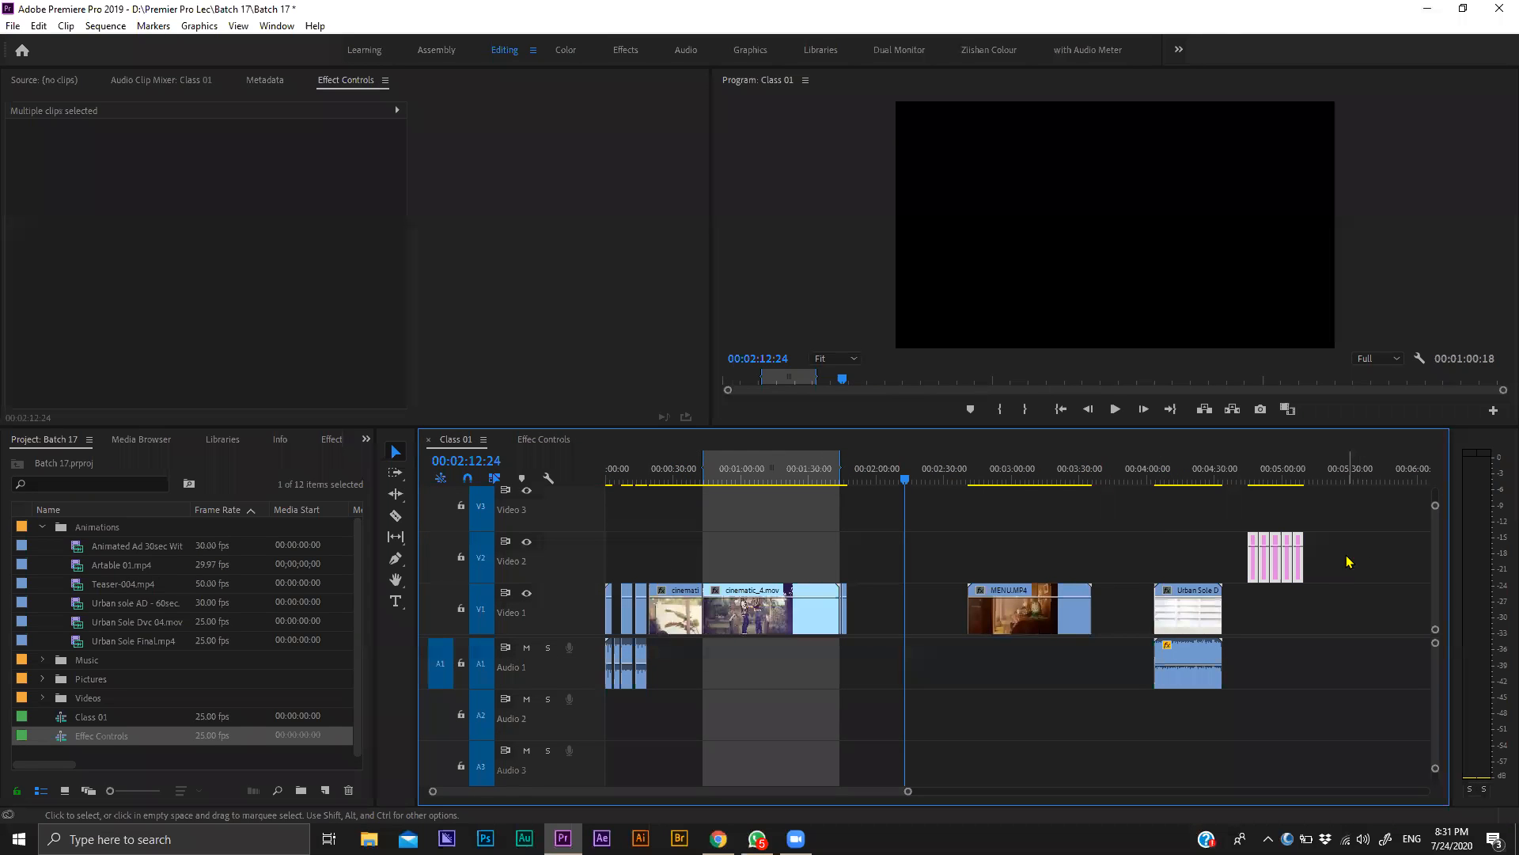
click(554, 440)
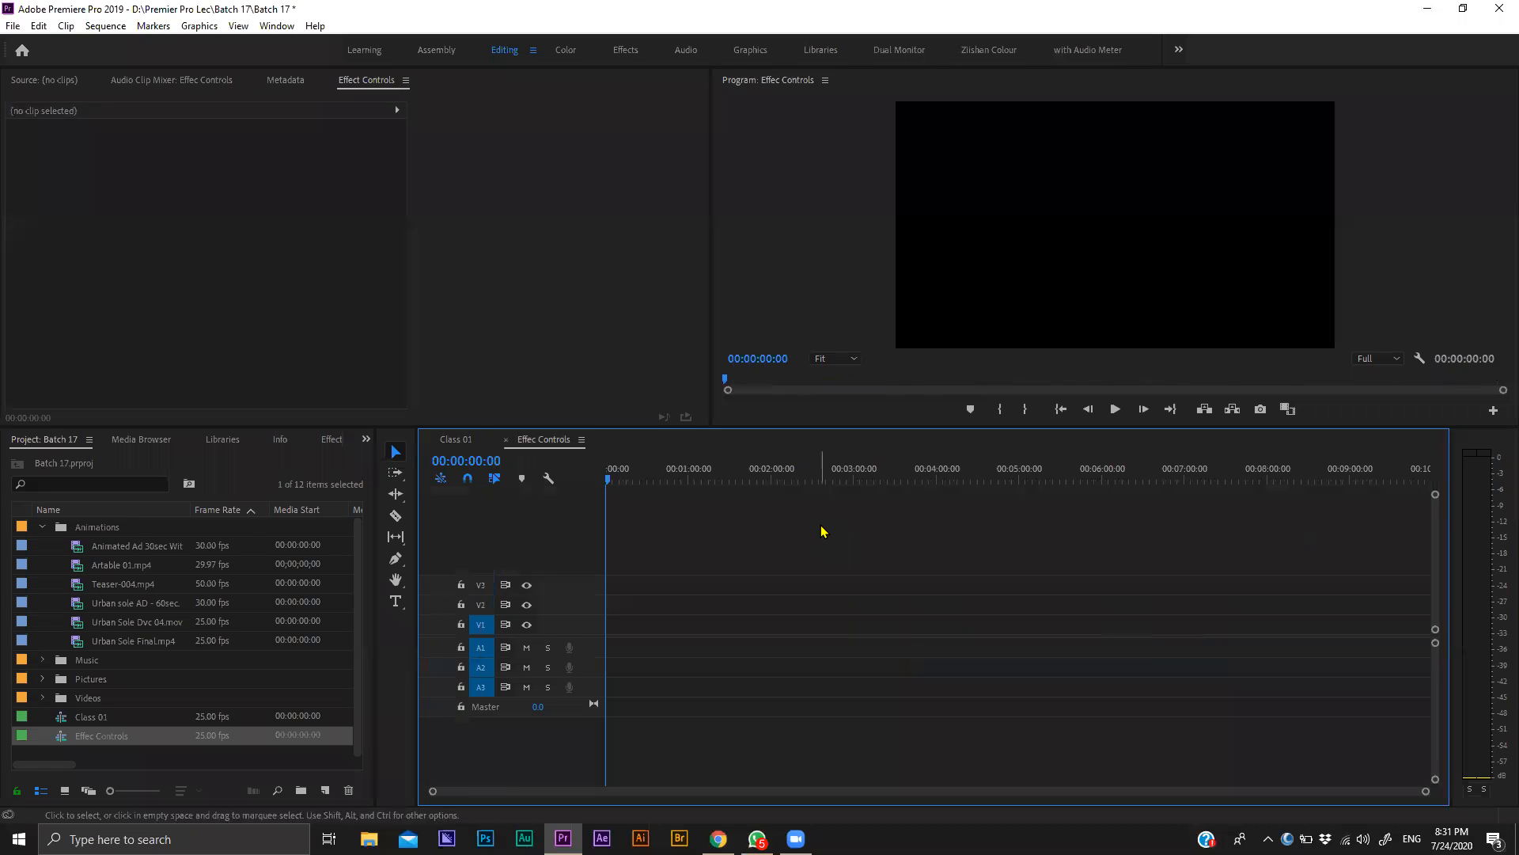
key(ctrl+v)
key(backslash)
key(shift+equal)
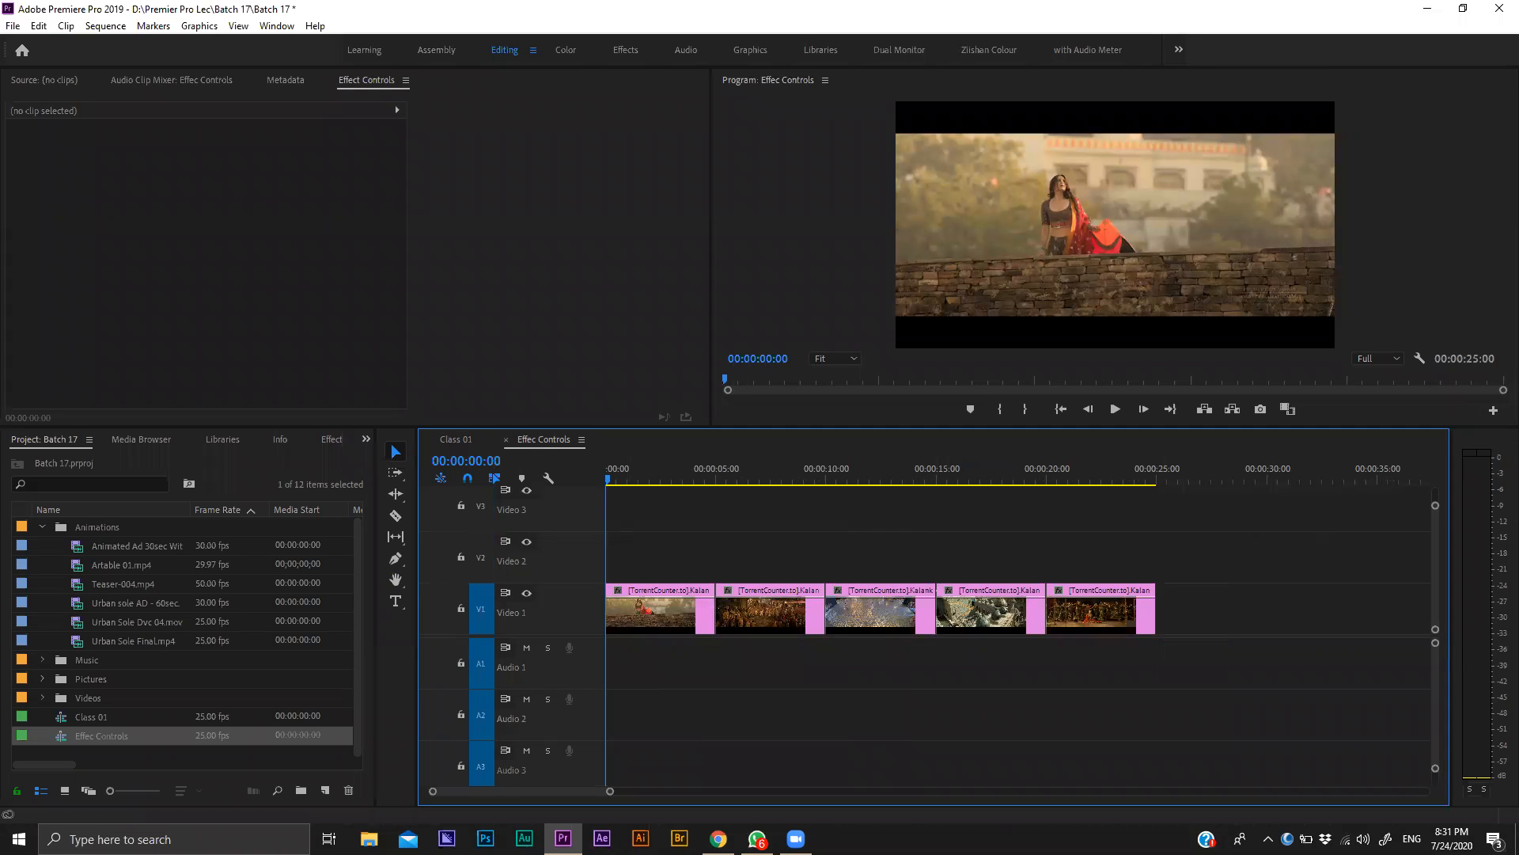
Enlarge the Program monitor by lowering the divider between it and the timeline.
key(alt+Tab)
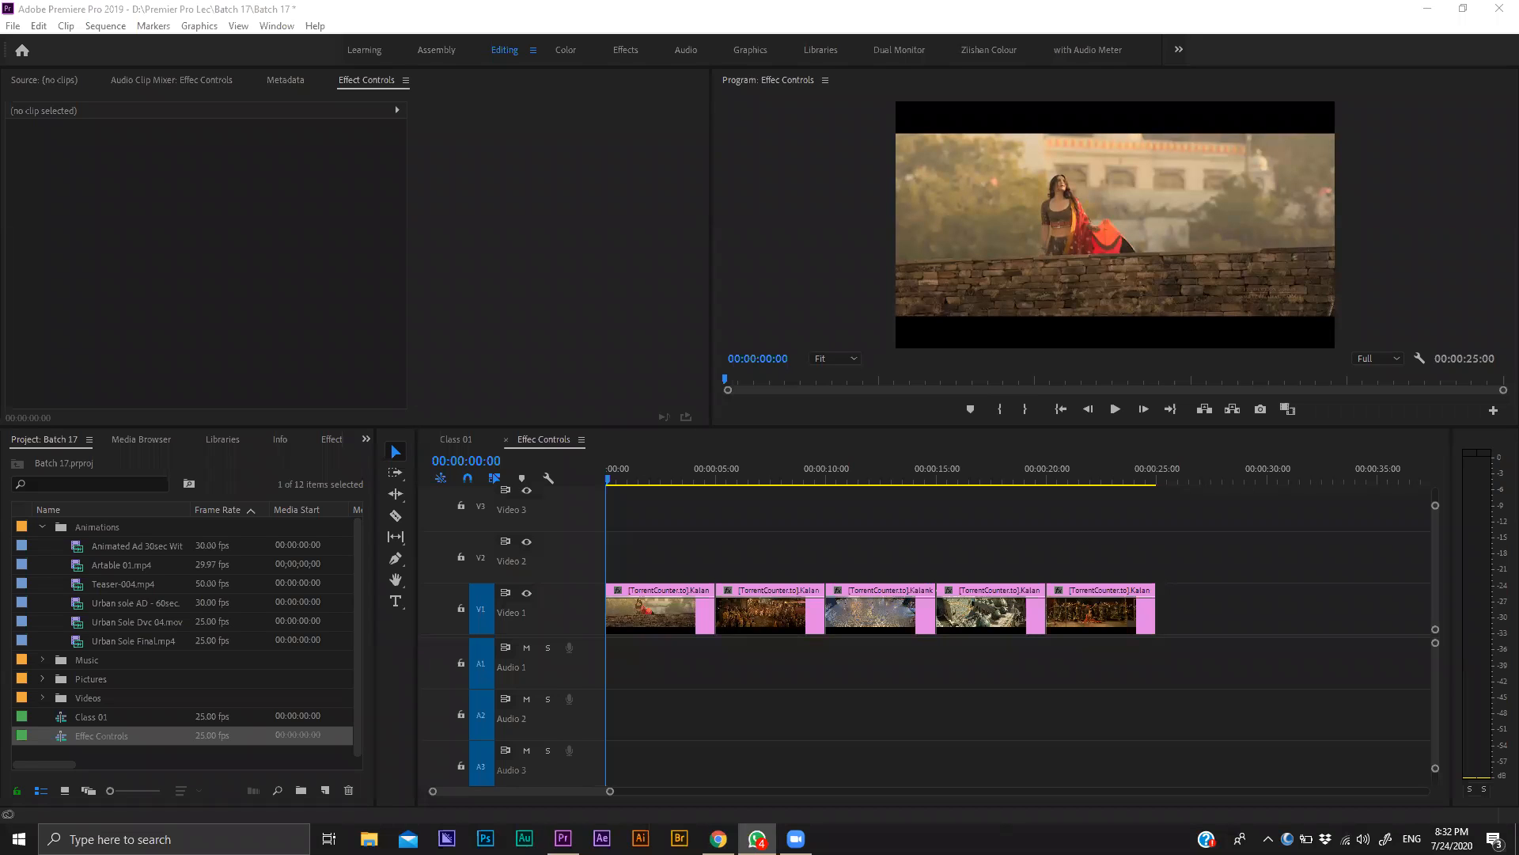
click(270, 308)
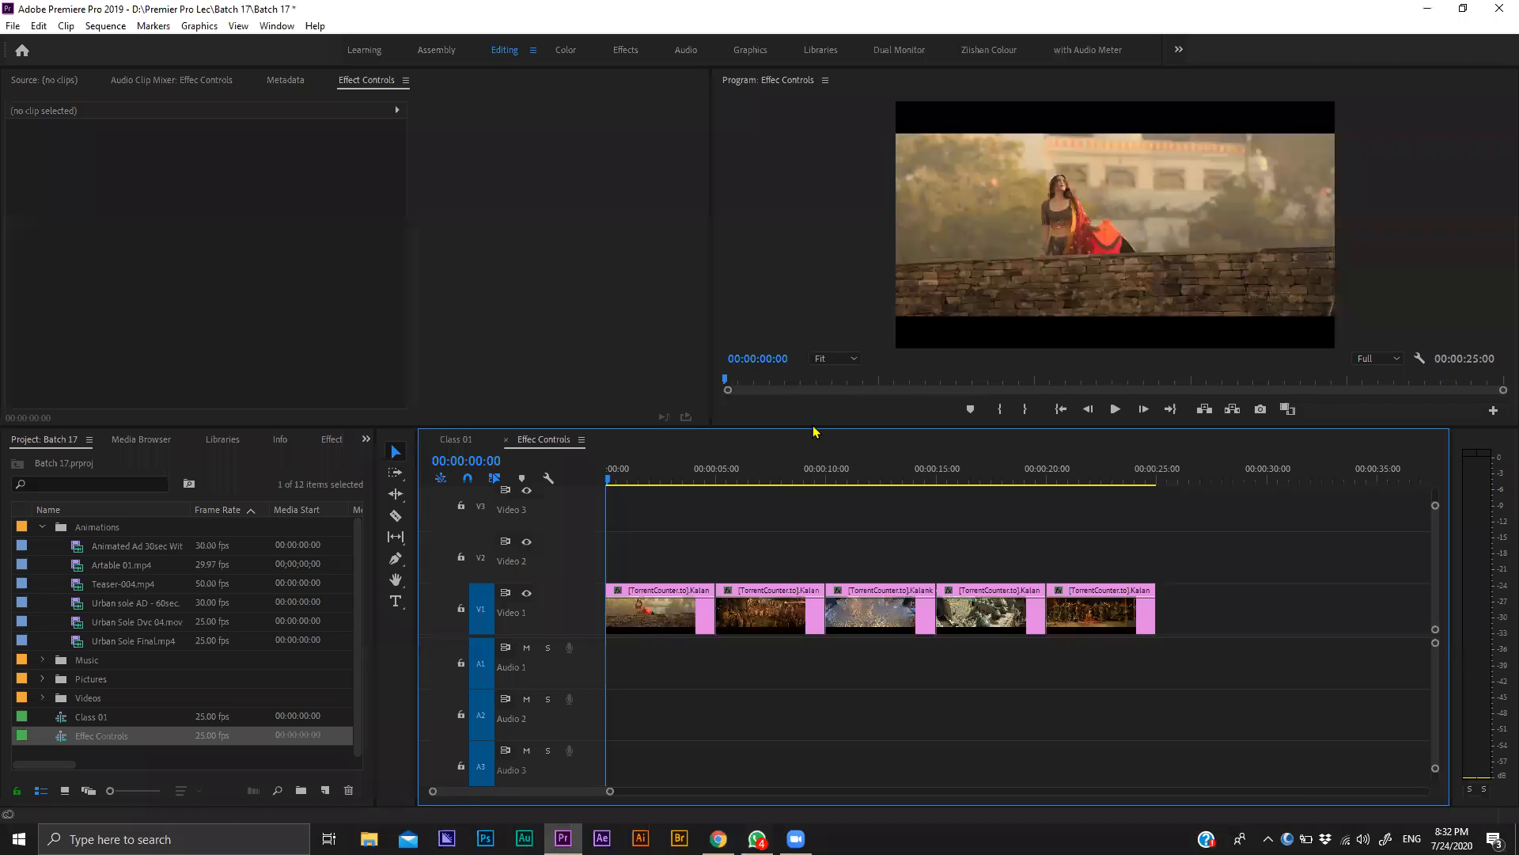
drag(804, 427, 773, 484)
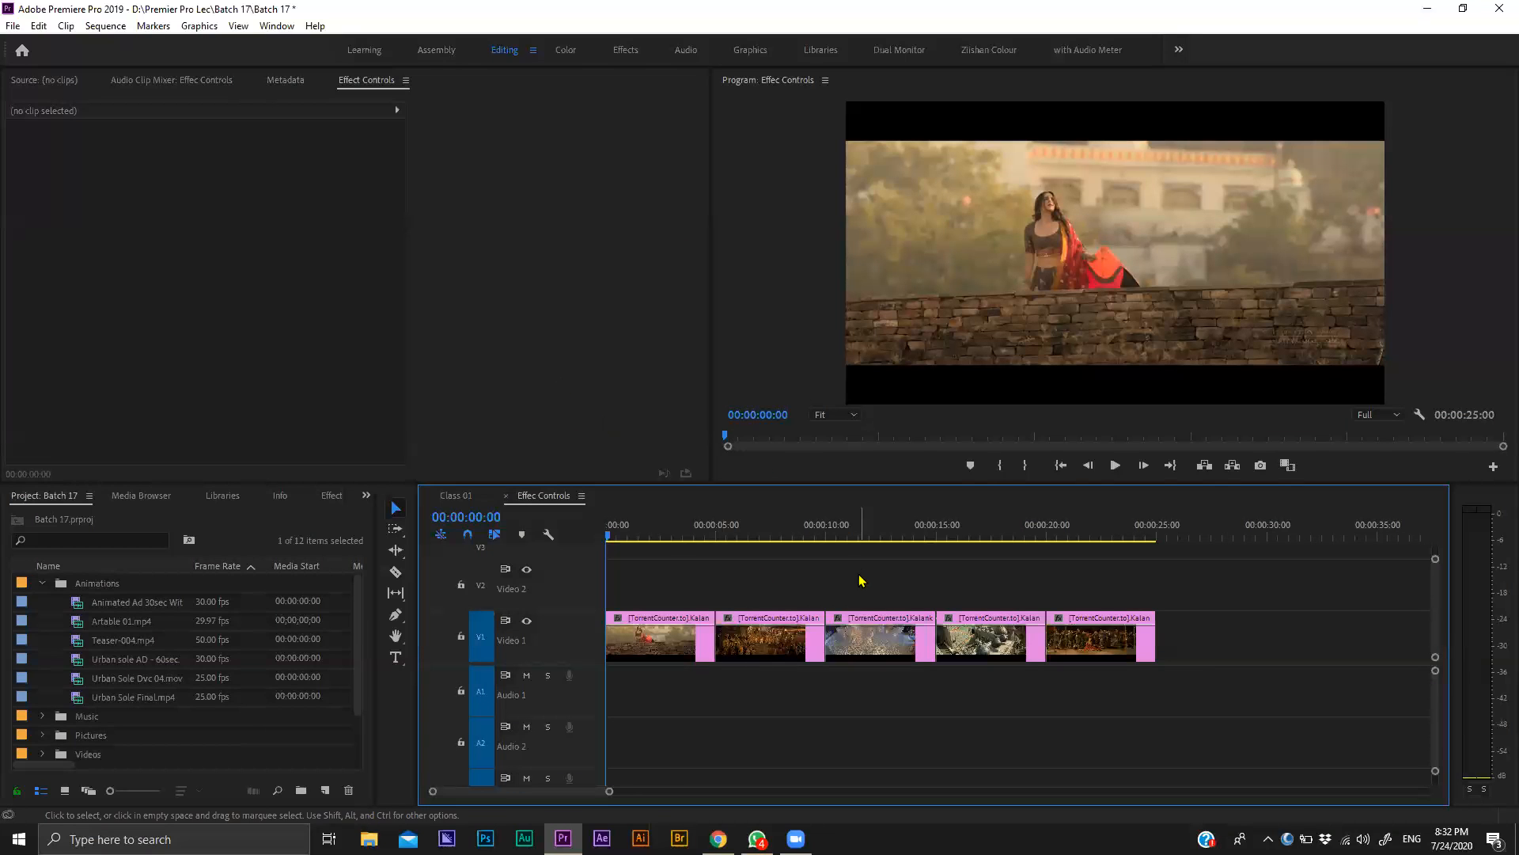
Select the first clip of the sequence and look through the Source, Audio Clip Mixer, Metadata and Effect Controls panels.
click(658, 658)
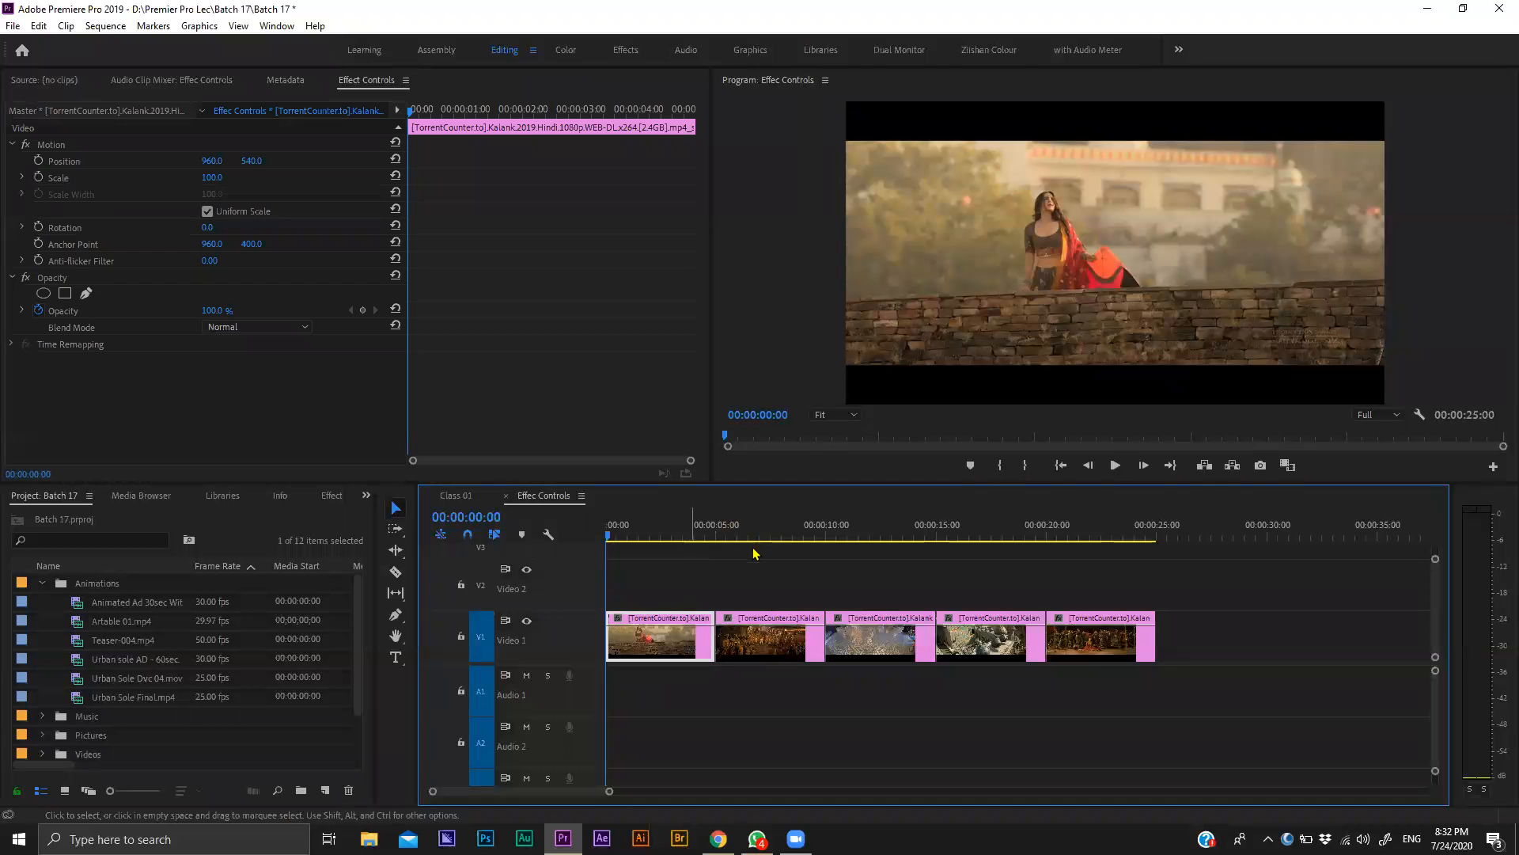
click(659, 650)
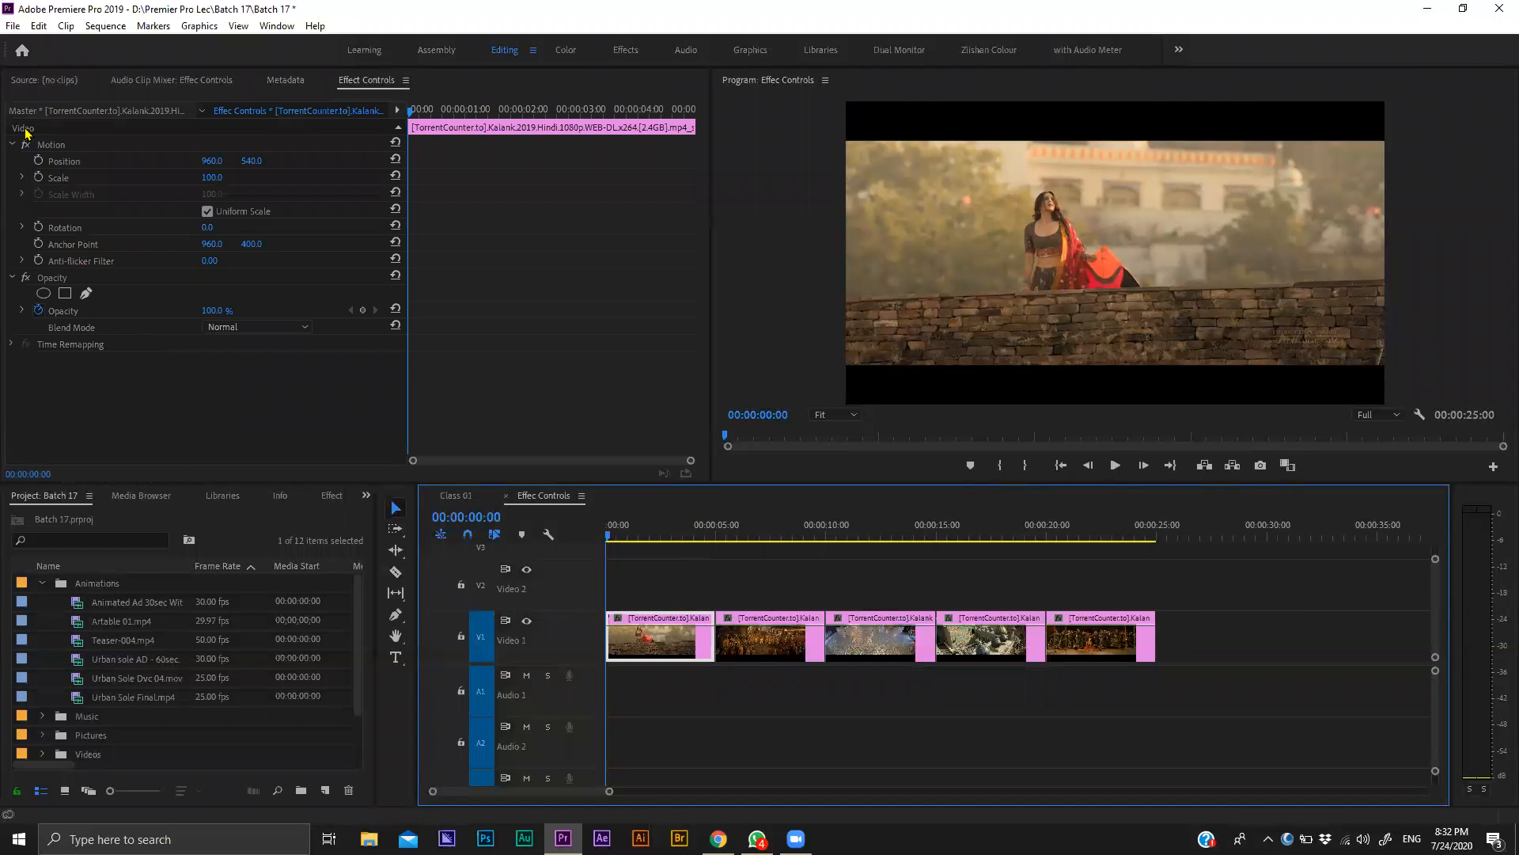
click(43, 81)
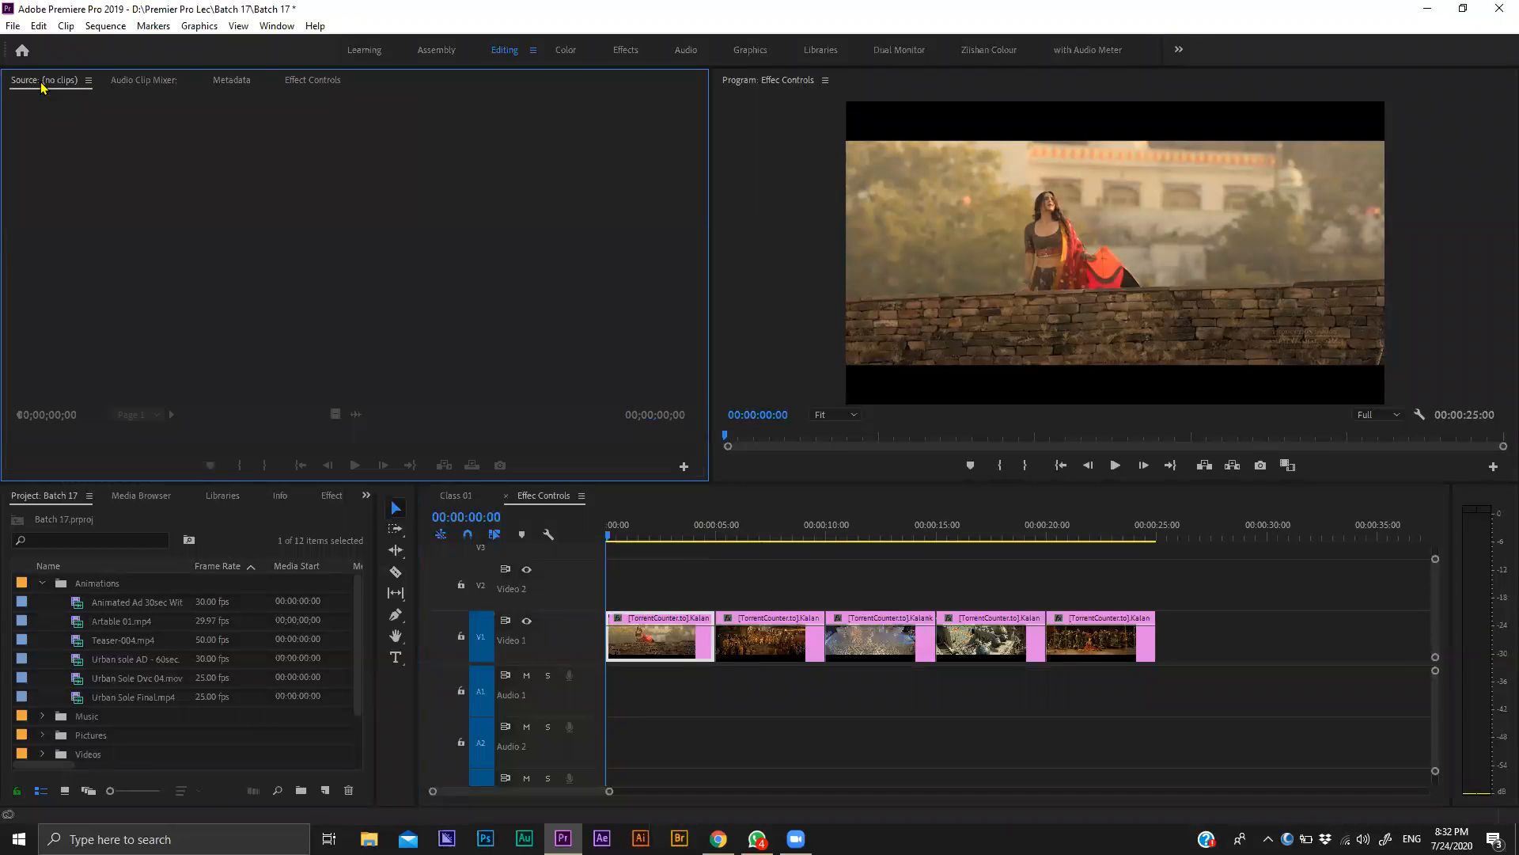
click(148, 87)
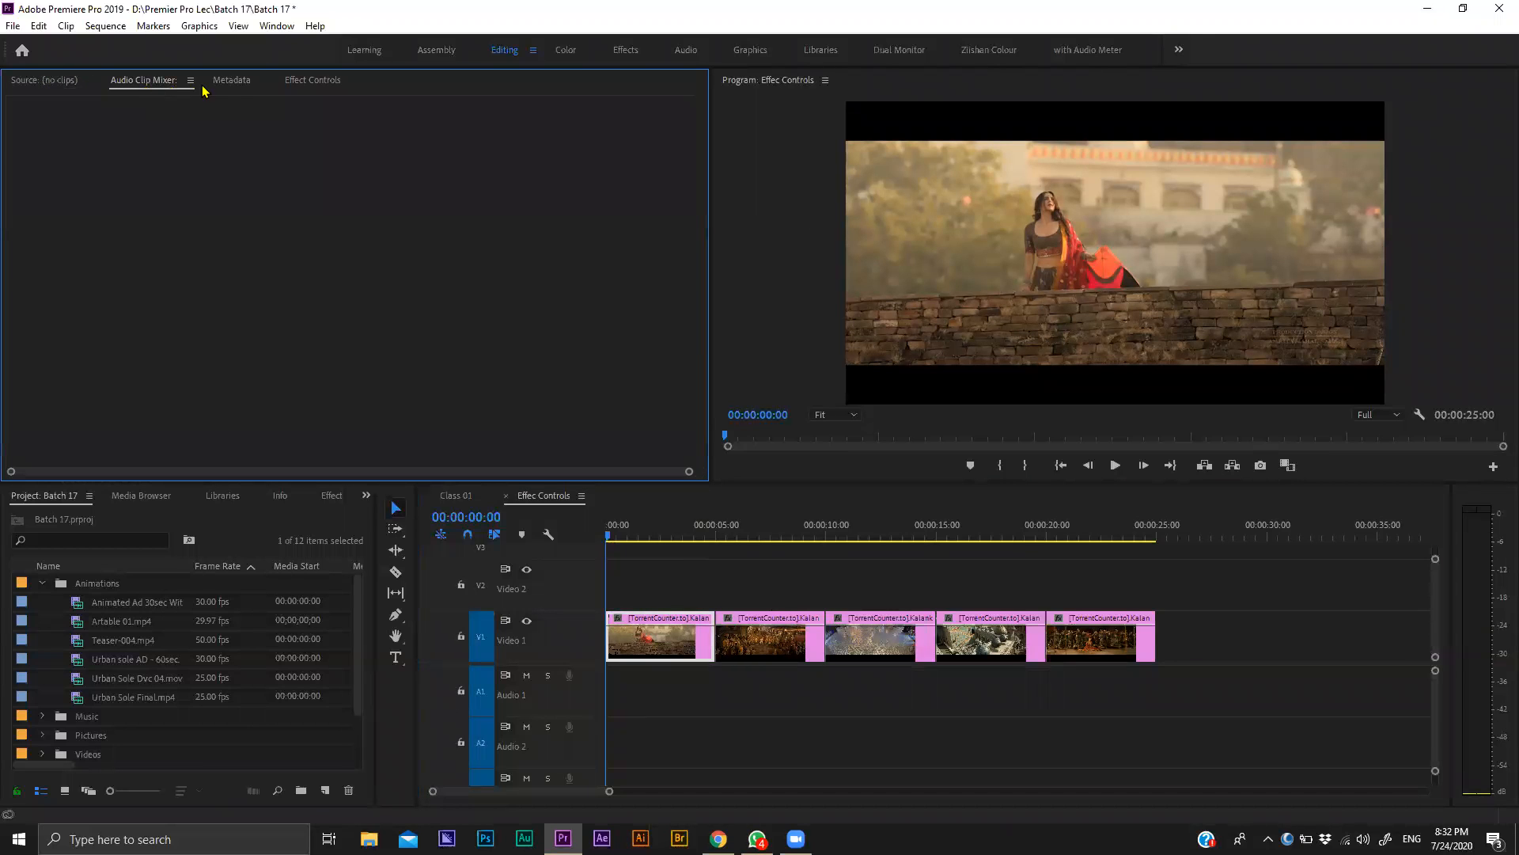
click(237, 82)
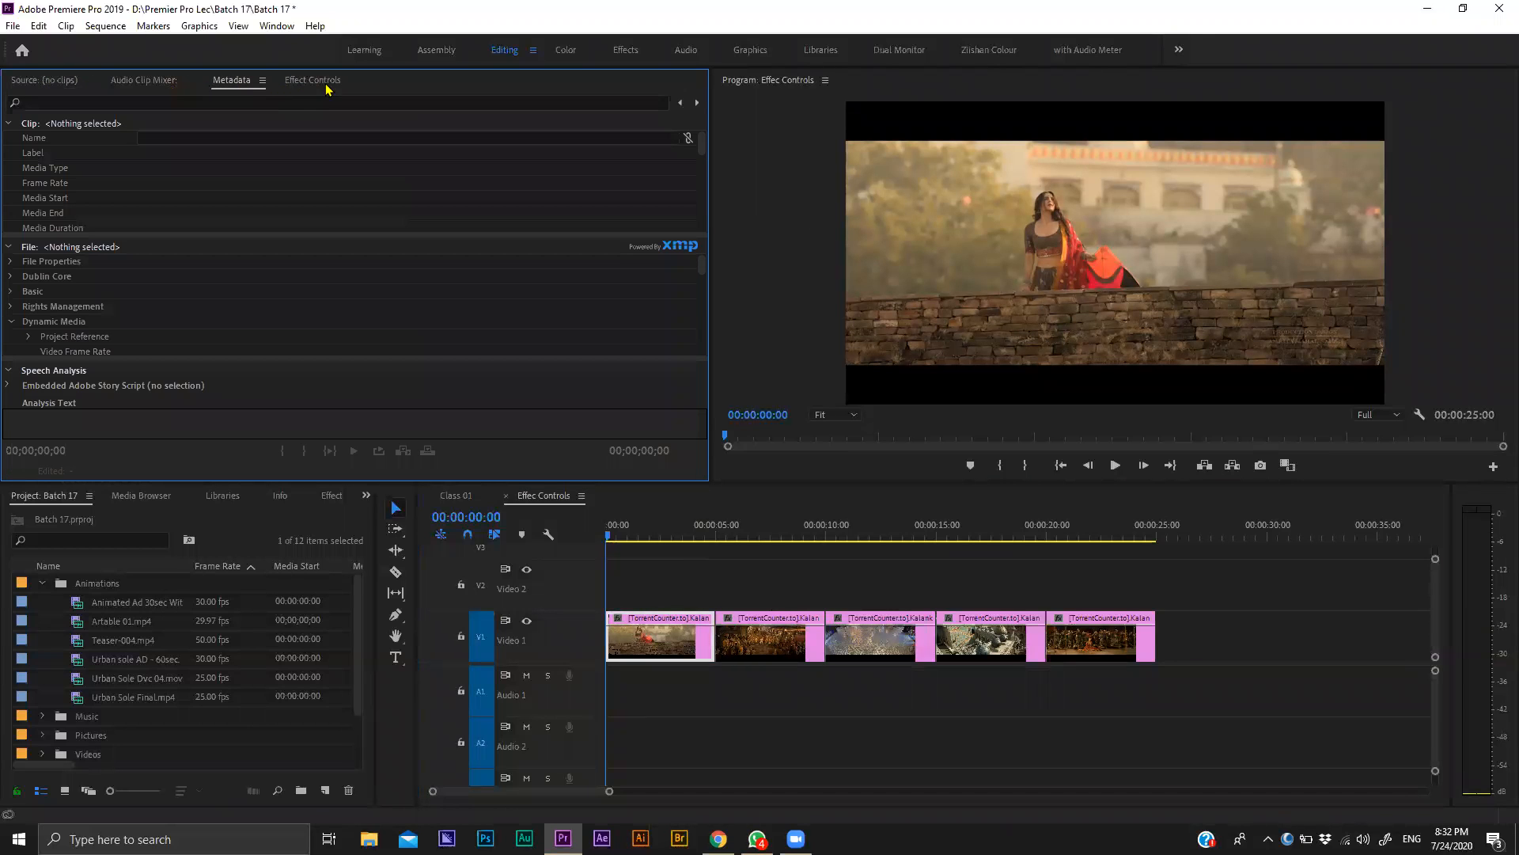
click(327, 88)
click(688, 643)
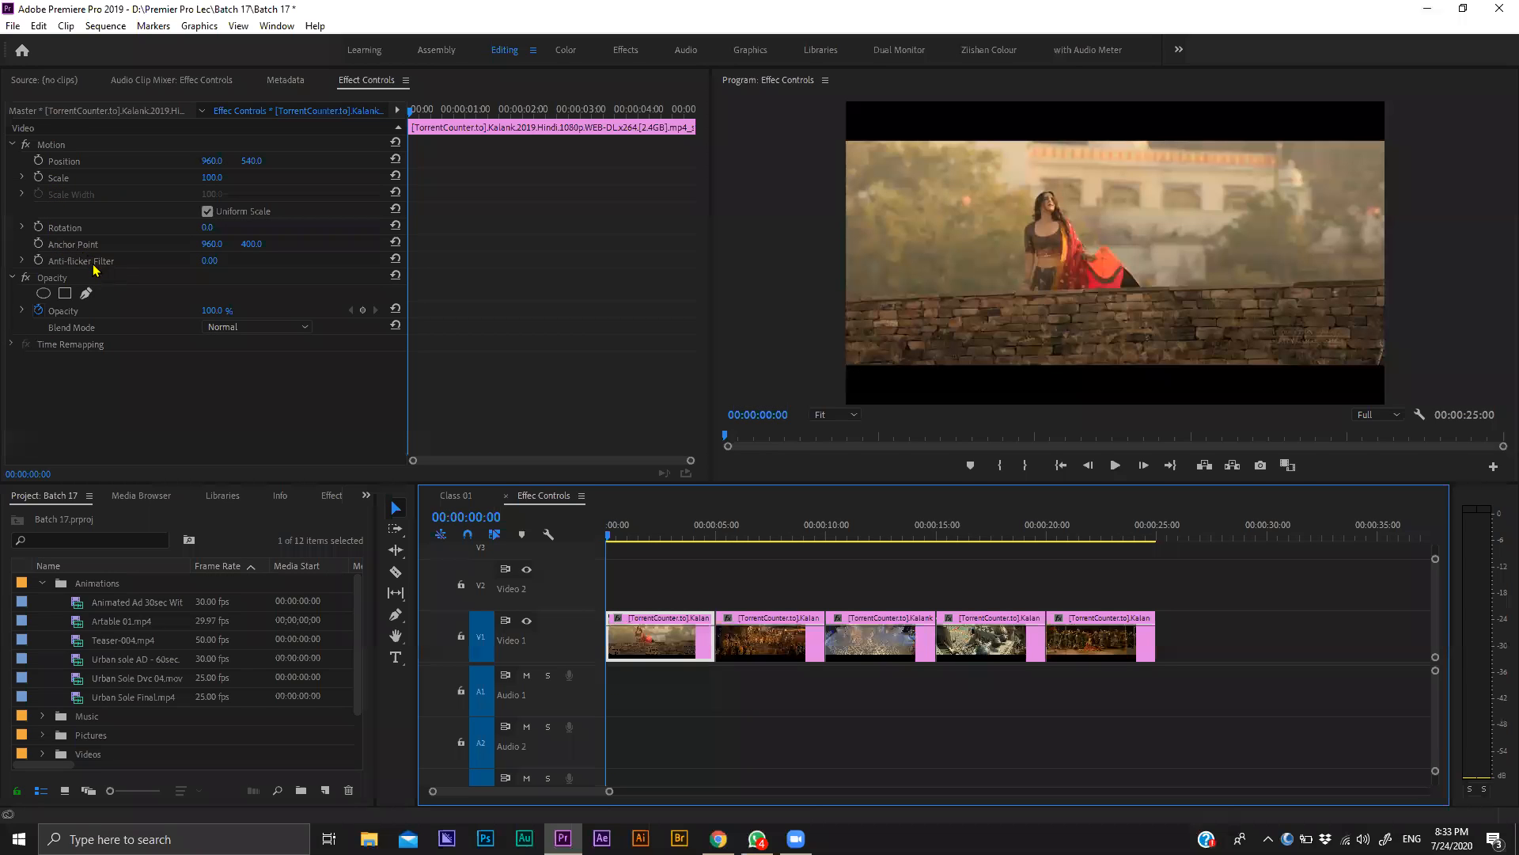
Turn off keyframe animation for the first clip's Opacity and keep that clip selected.
click(36, 314)
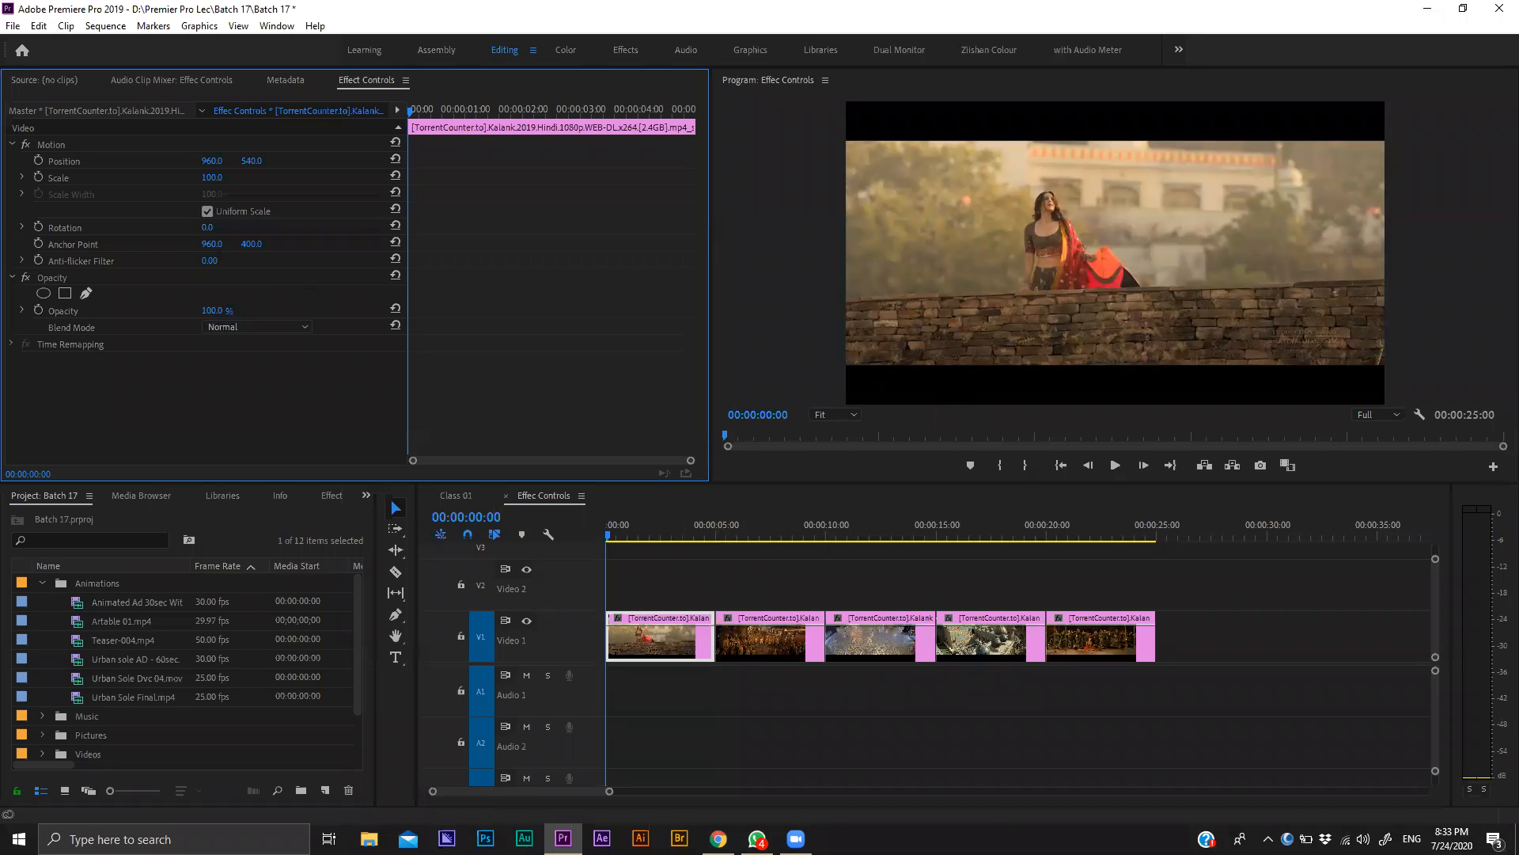
key(alt+Tab)
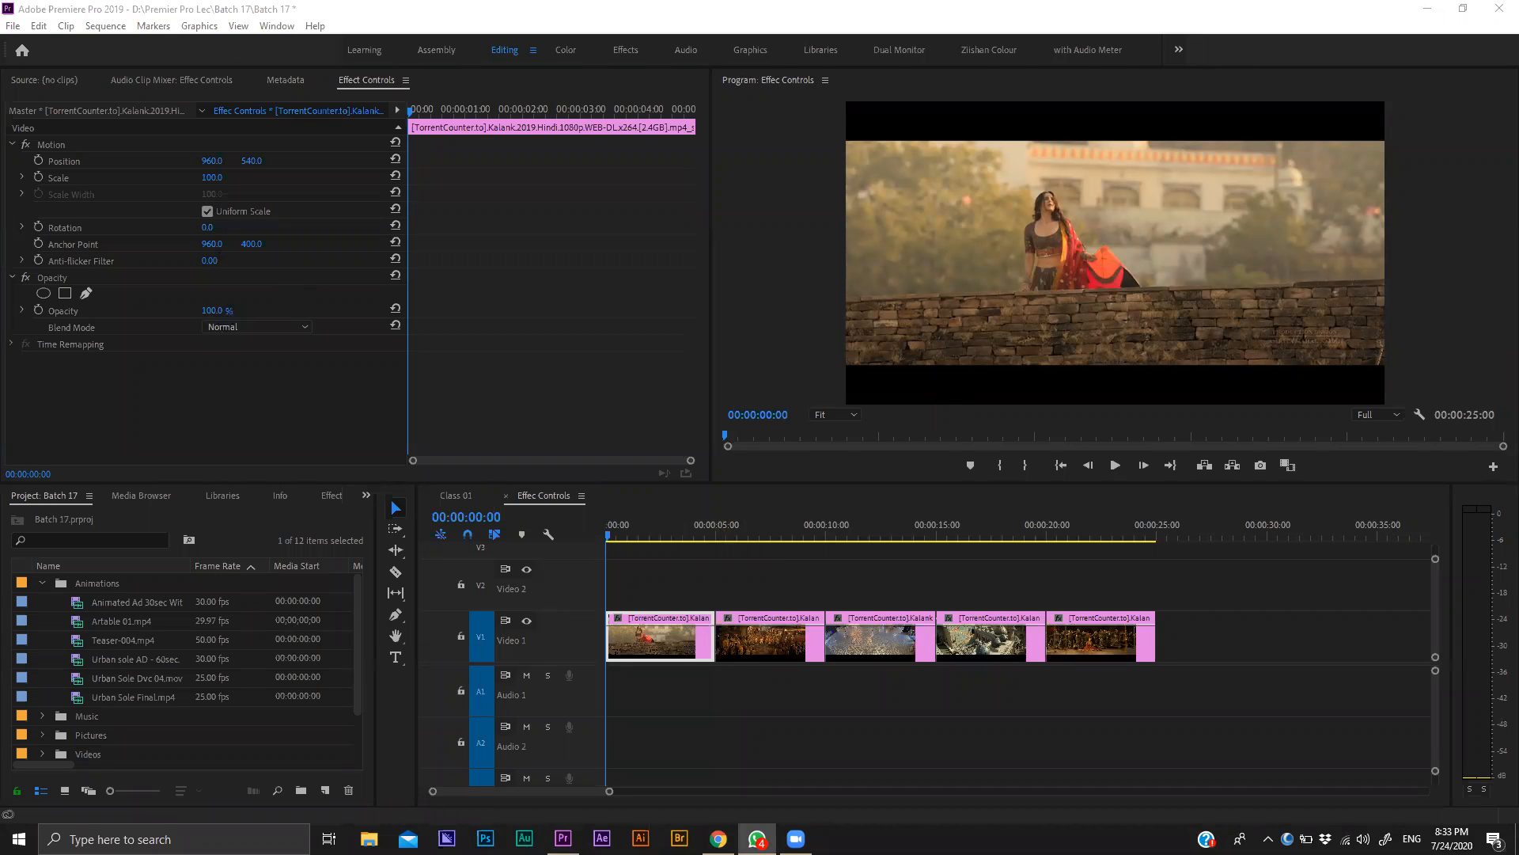
key(alt+Tab)
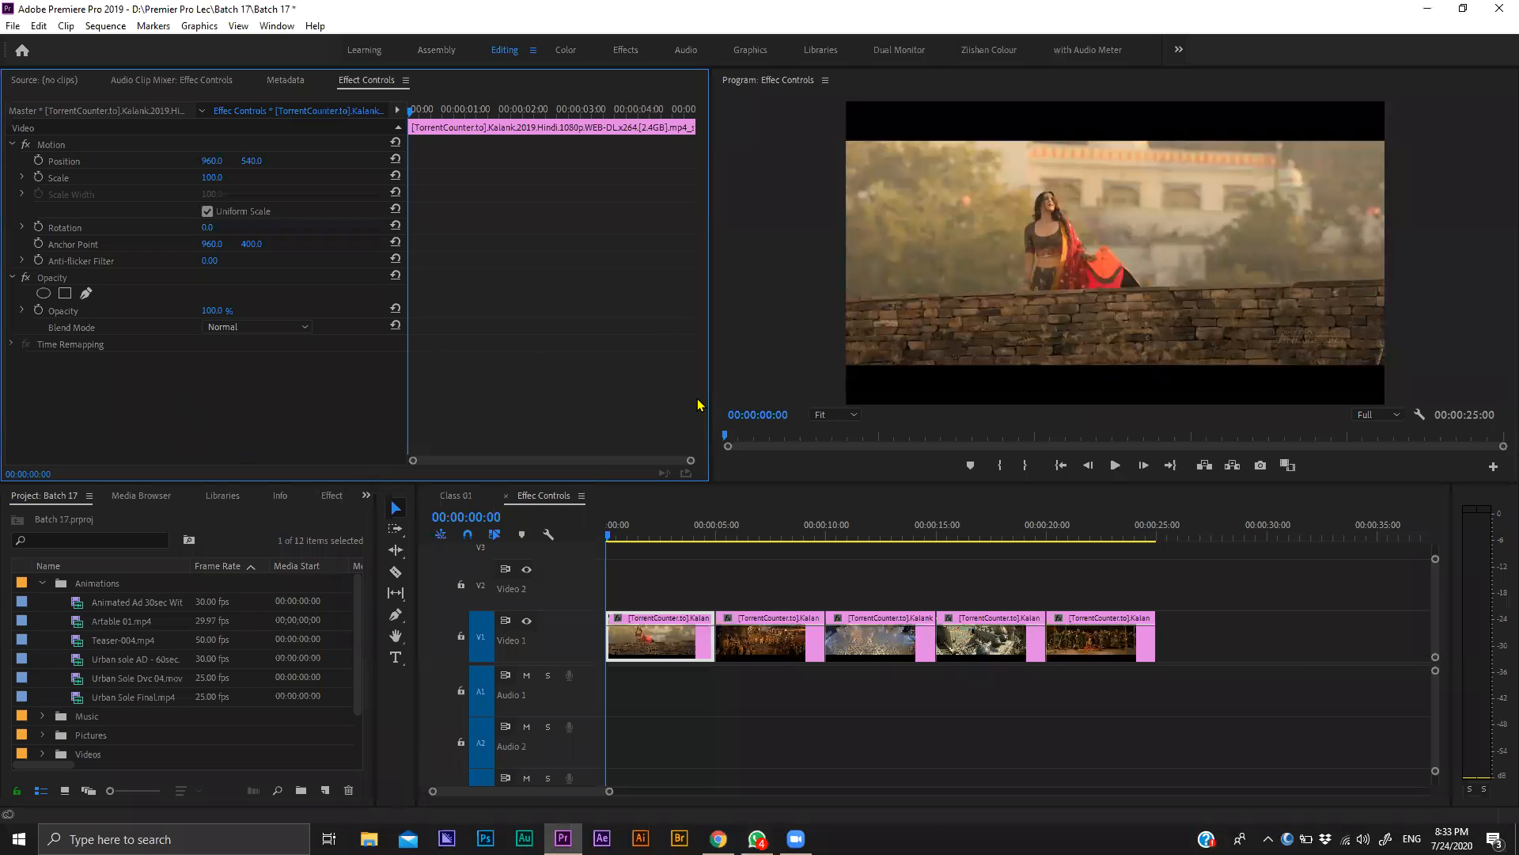
click(736, 586)
click(677, 642)
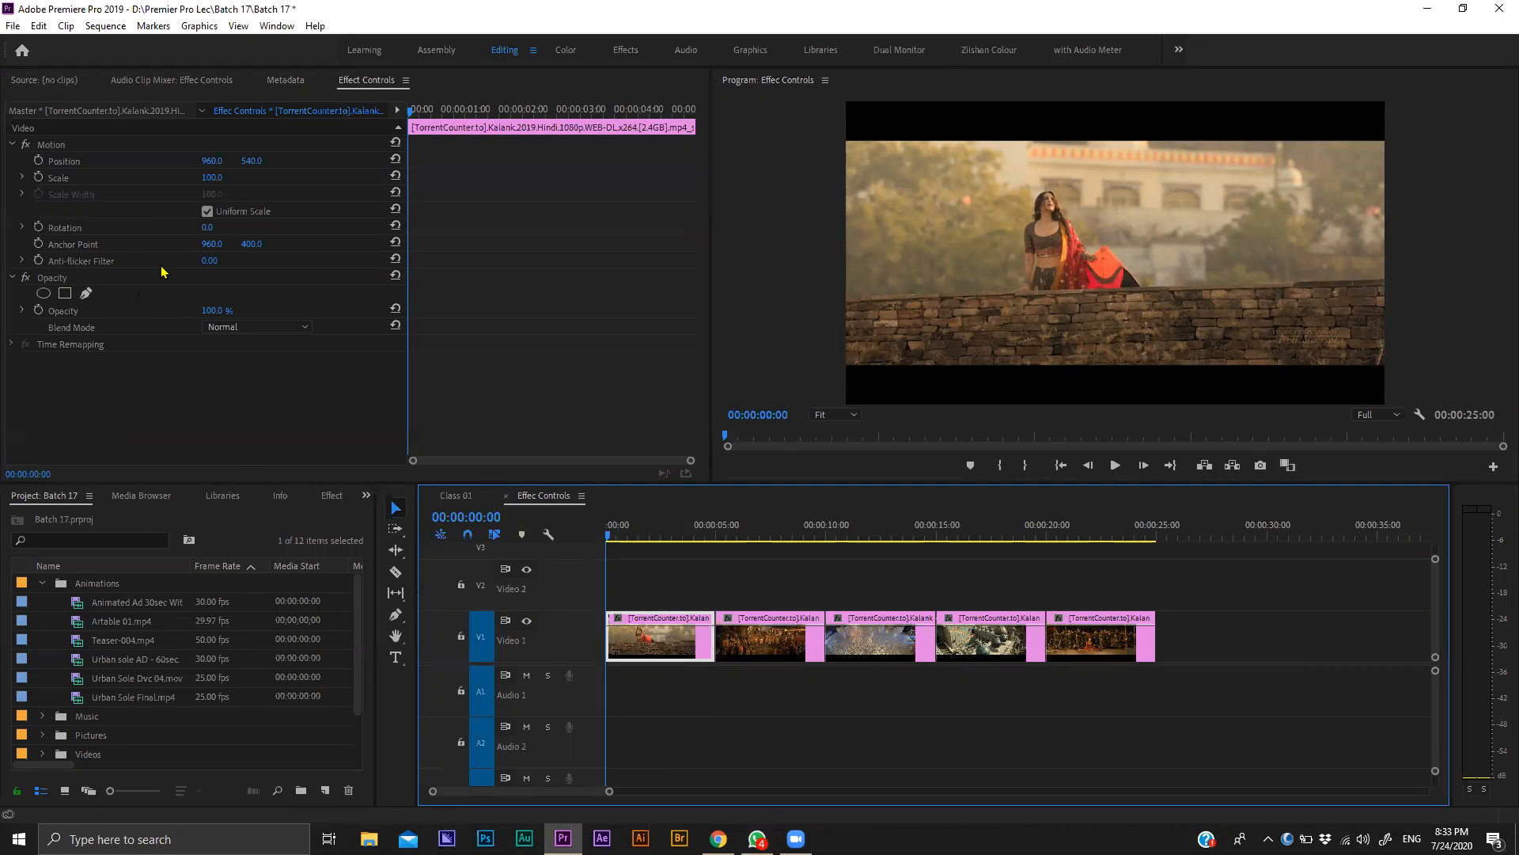
Try shifting the first clip's Position horizontally to -957 and vertically to -427, restoring the original position after each shift.
click(208, 167)
drag(210, 162, 1301, 162)
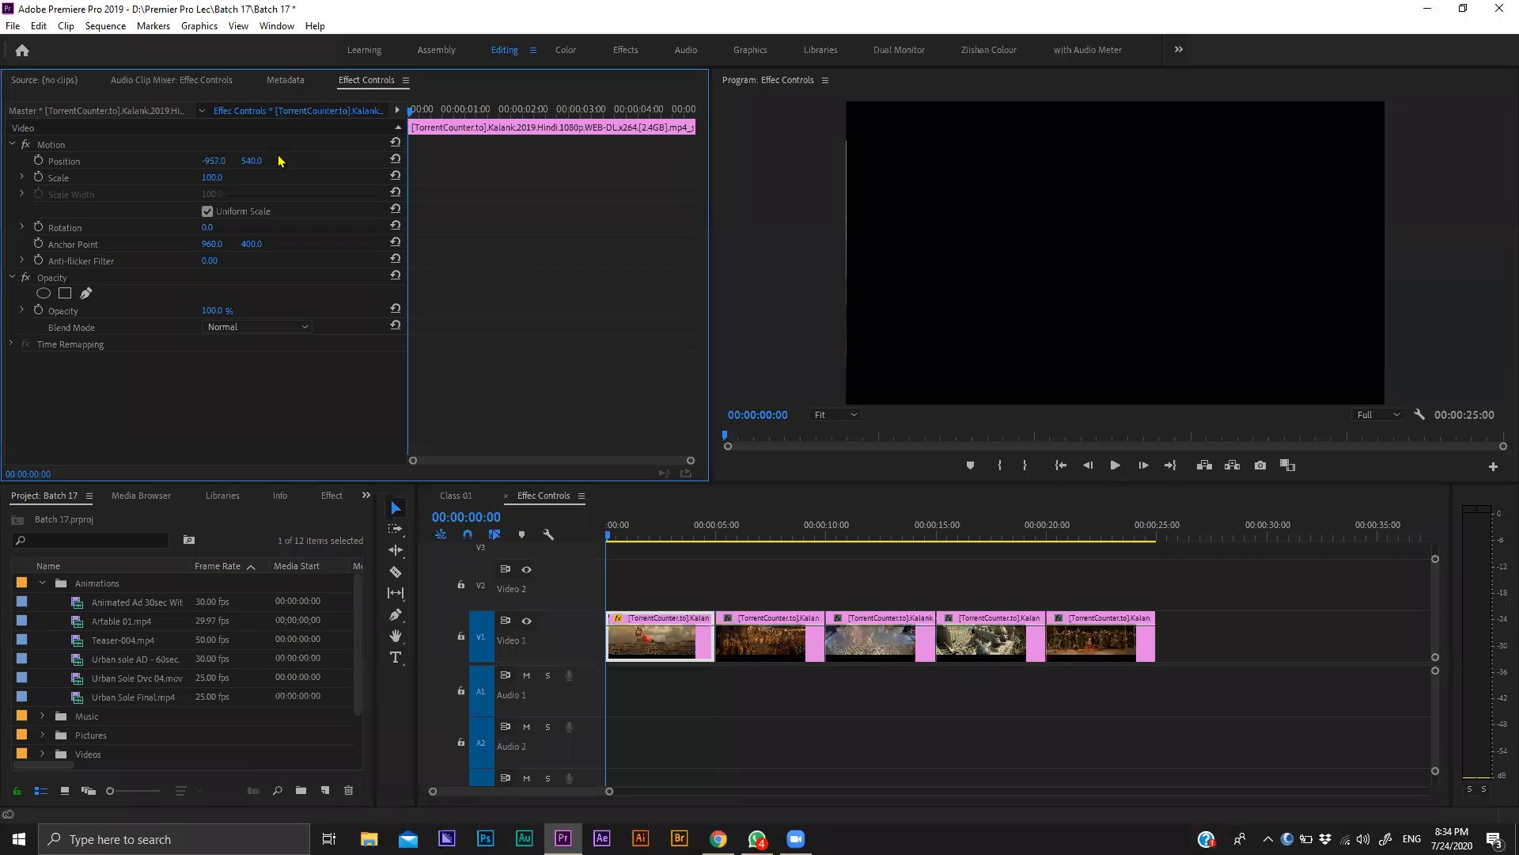
click(396, 162)
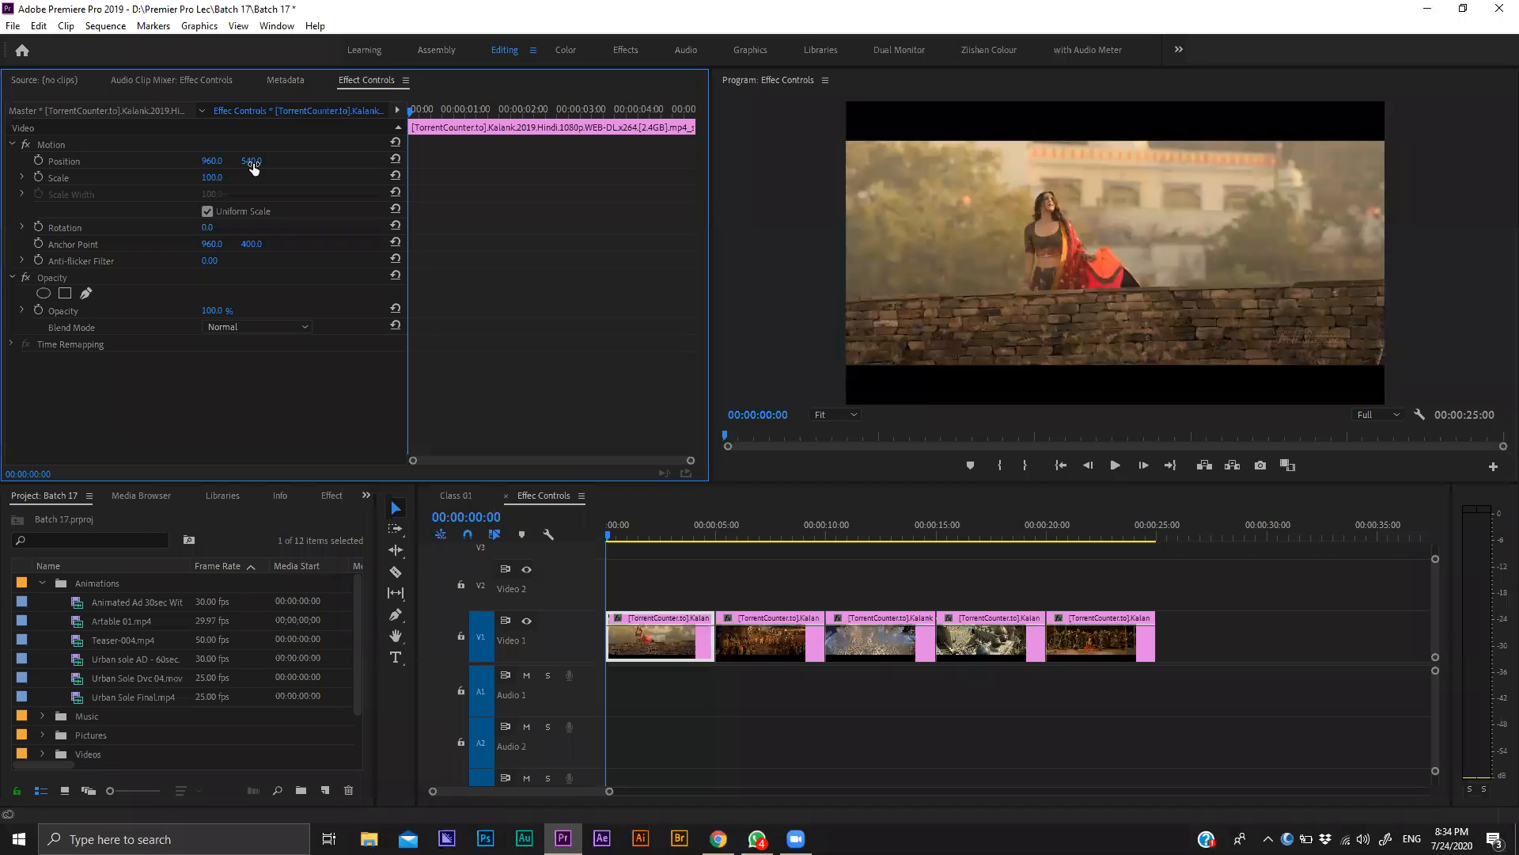
mouse_move(251, 161)
mouse_down()
mouse_move(412, 161)
mouse_move(262, 160)
mouse_up()
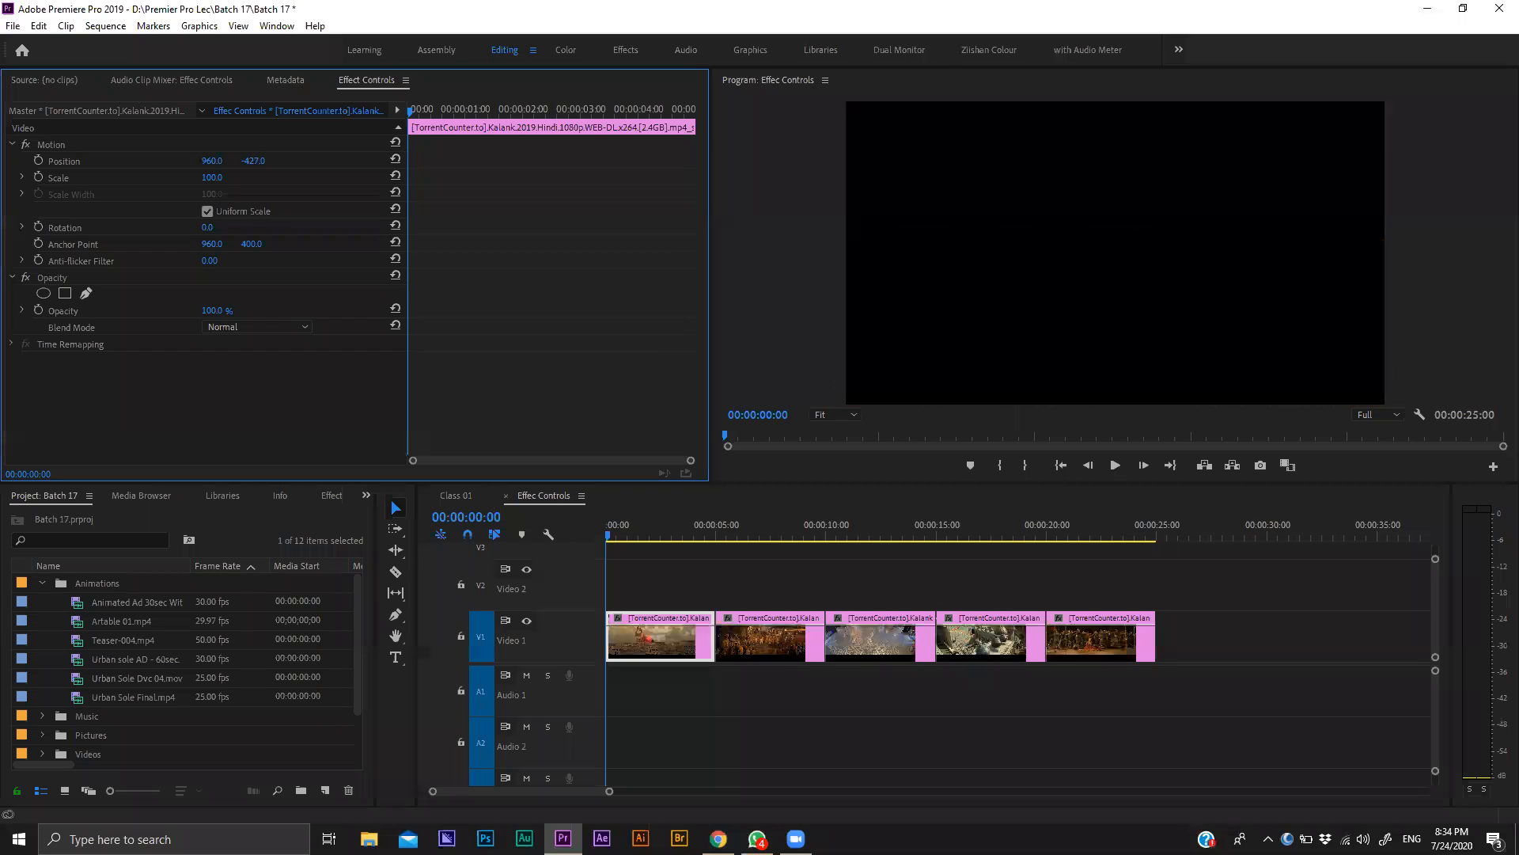
key(ctrl+z)
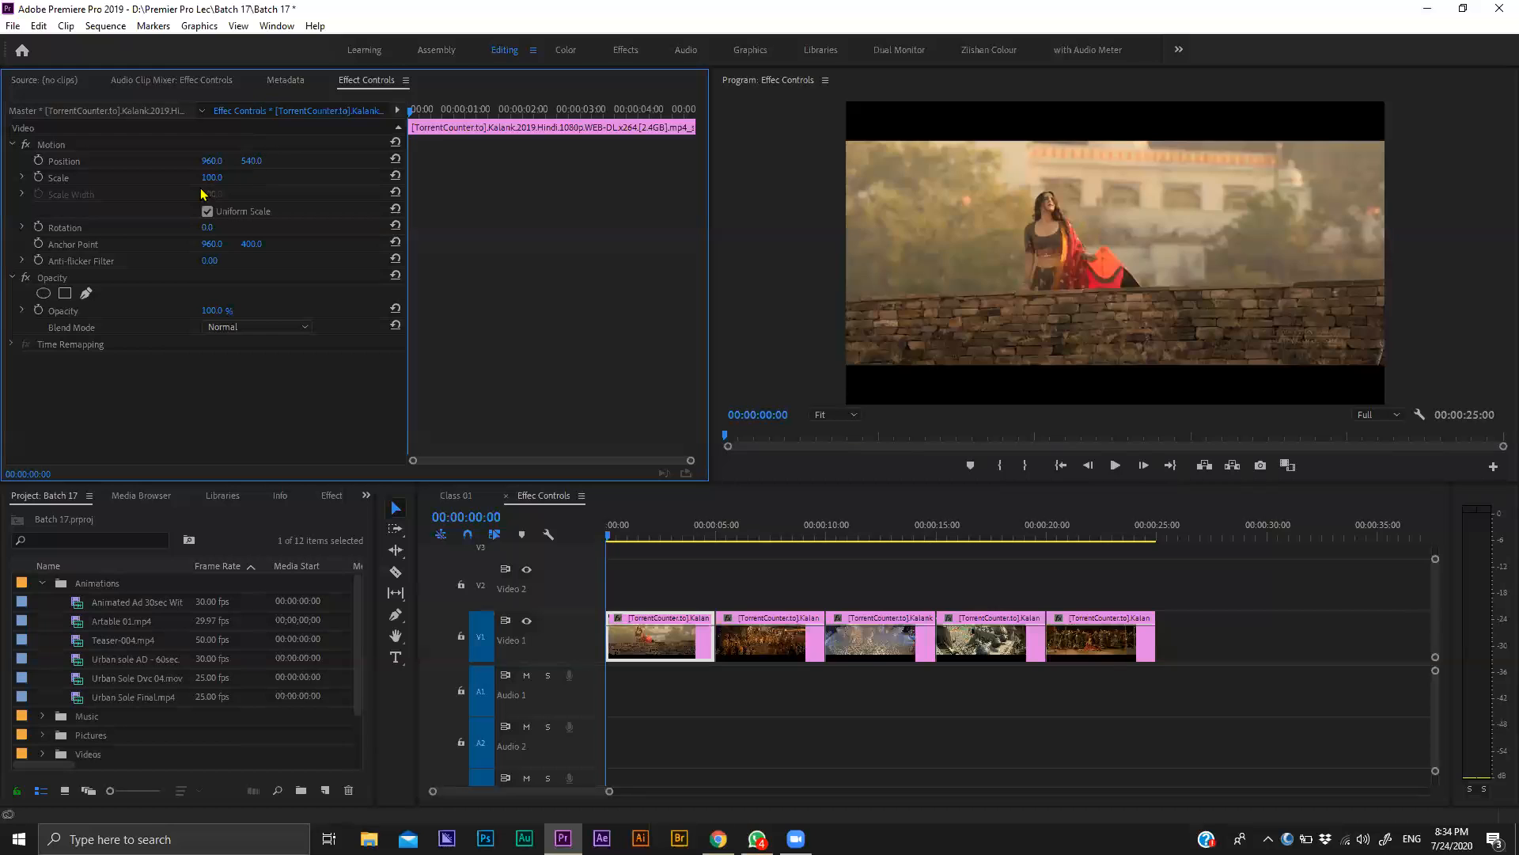
Try scaling the first clip up to 111 and down to 14, and undo the scaling.
mouse_move(208, 181)
mouse_down()
mouse_move(289, 182)
mouse_move(225, 151)
mouse_move(216, 183)
mouse_up()
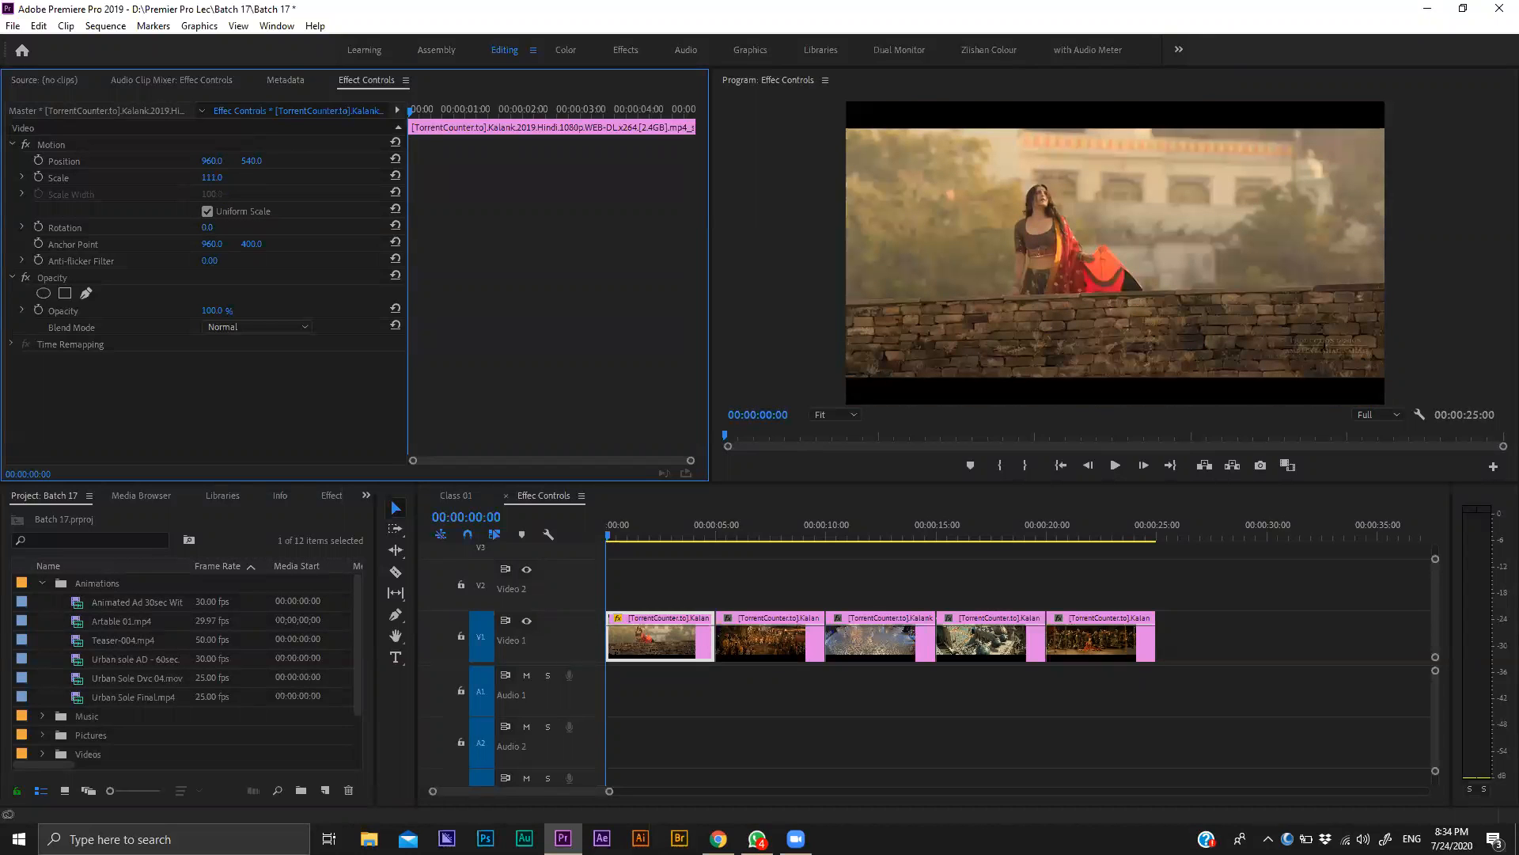
drag(212, 177, 204, 209)
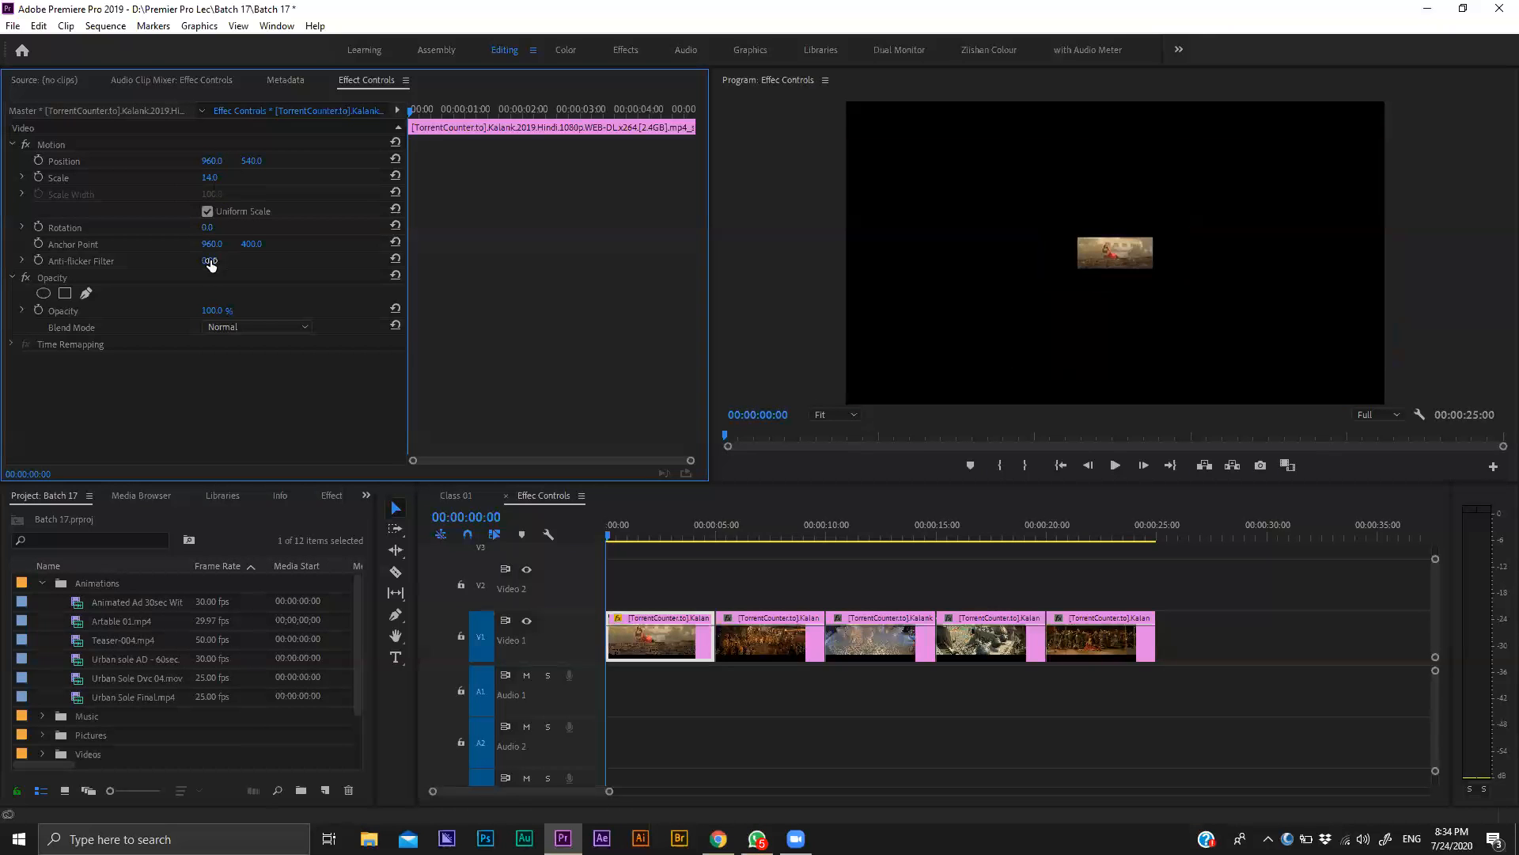
key(ctrl+z)
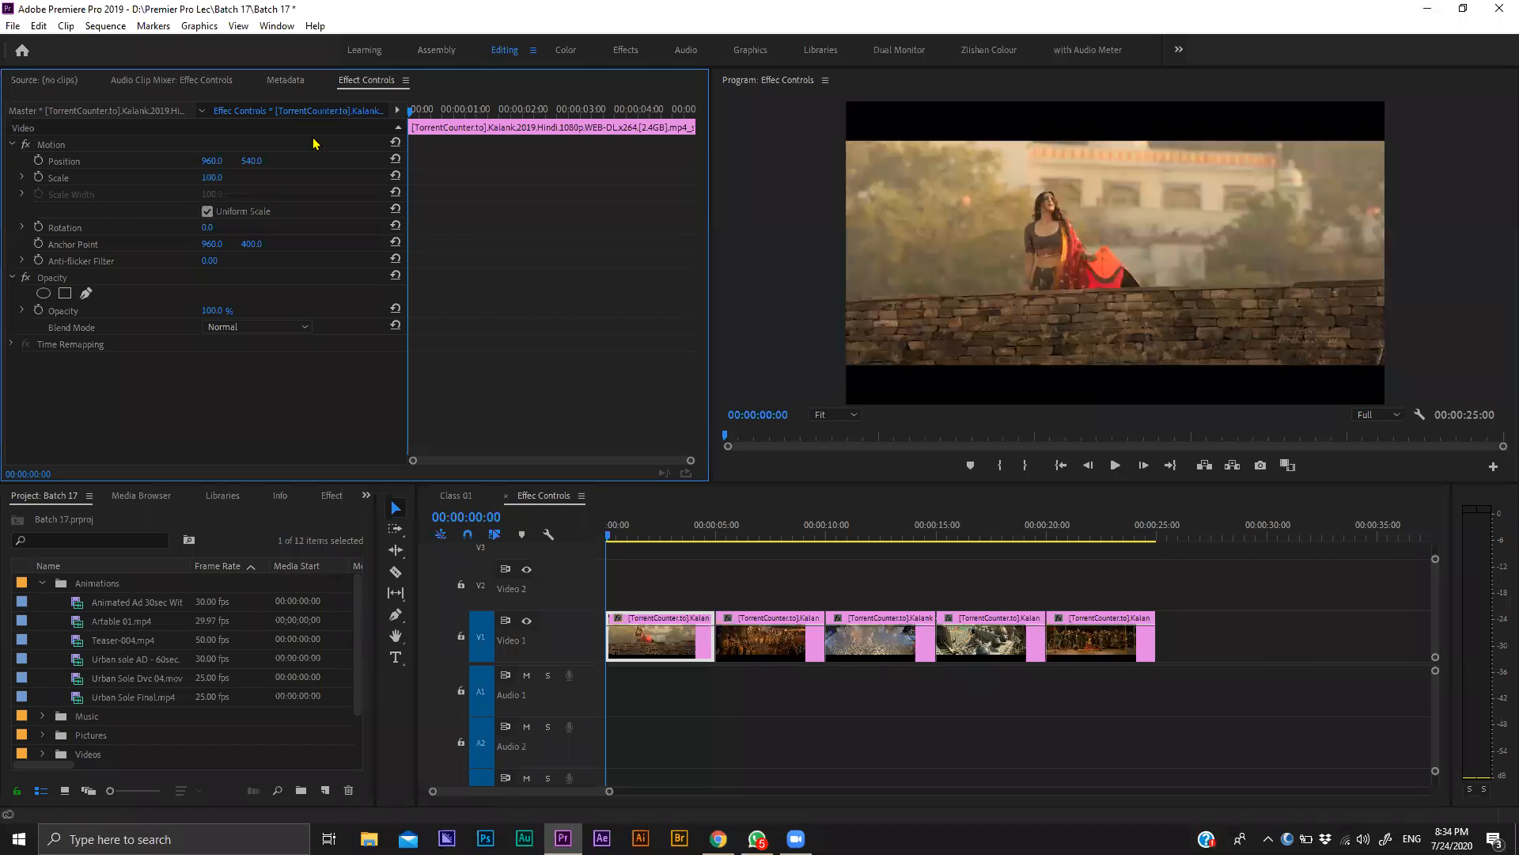
Try rotating the first clip and shifting its anchor point horizontally, undoing each change.
mouse_move(210, 230)
mouse_down()
mouse_move(238, 230)
mouse_move(215, 230)
mouse_up()
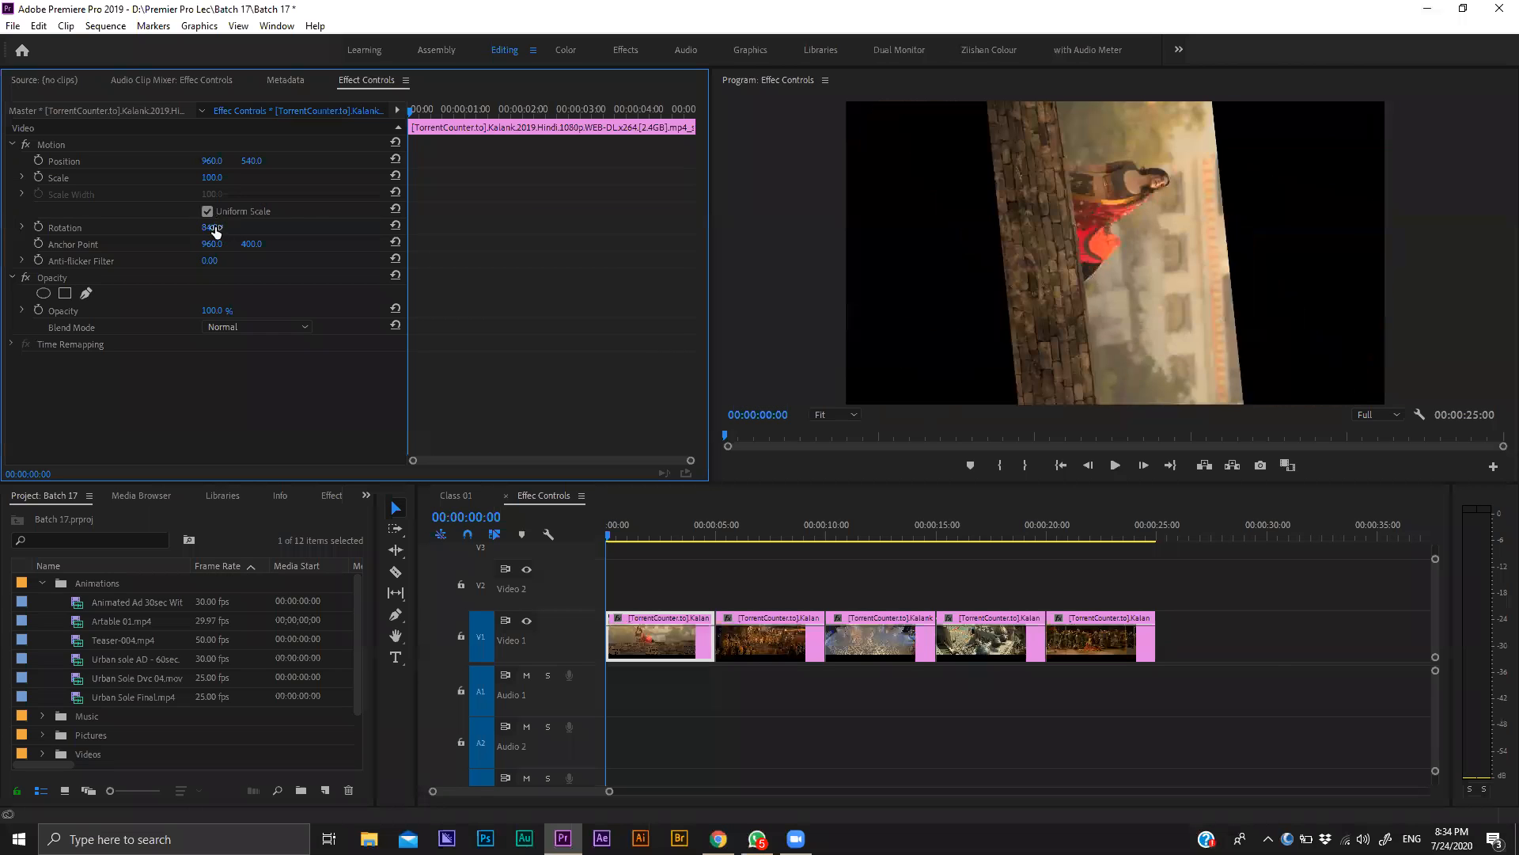
key(ctrl+z)
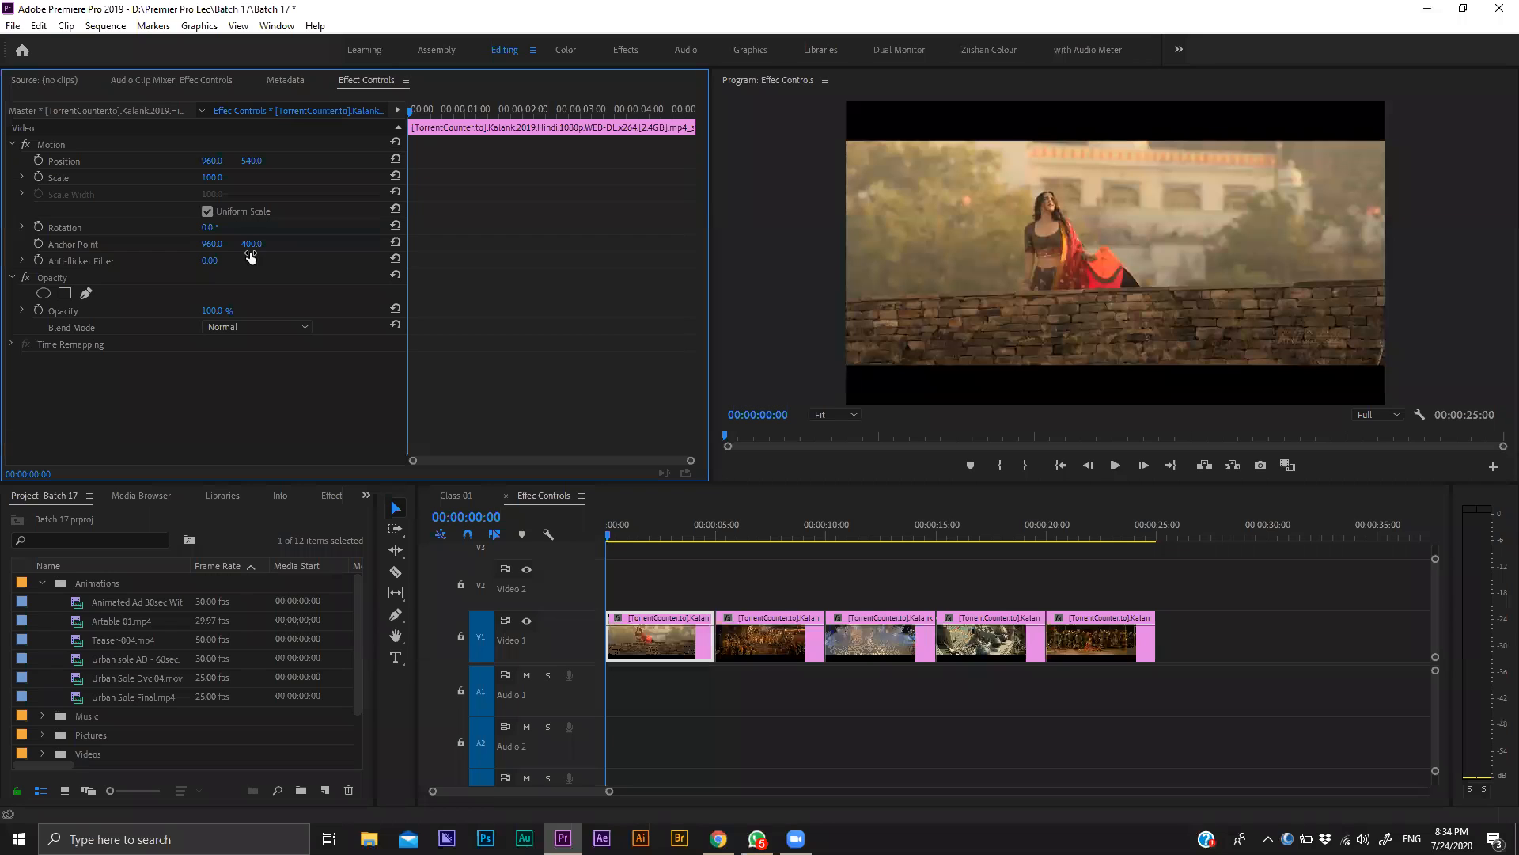
drag(211, 244, 219, 245)
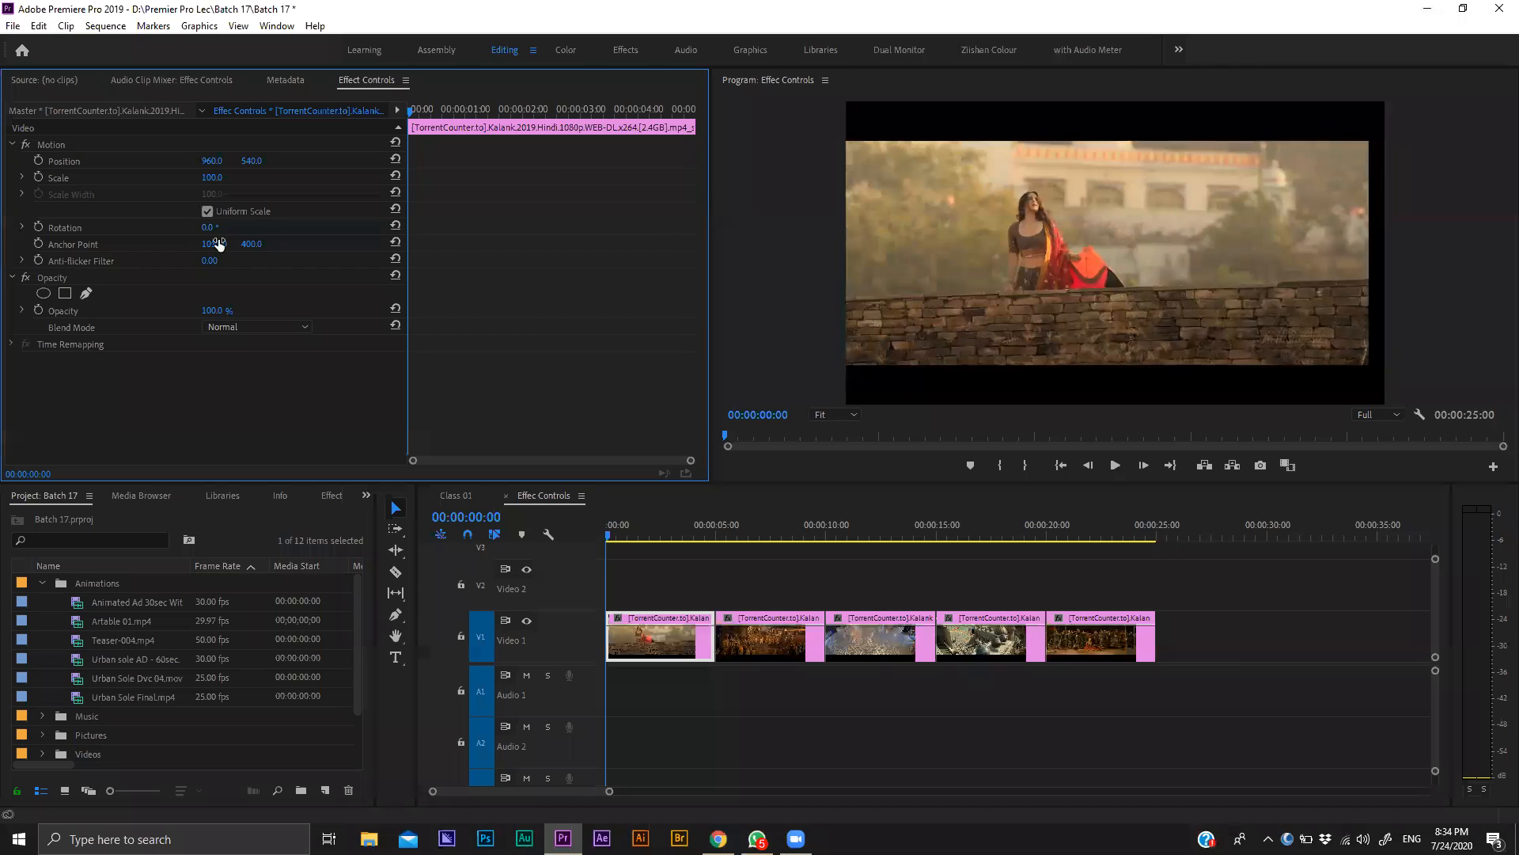
key(ctrl+z)
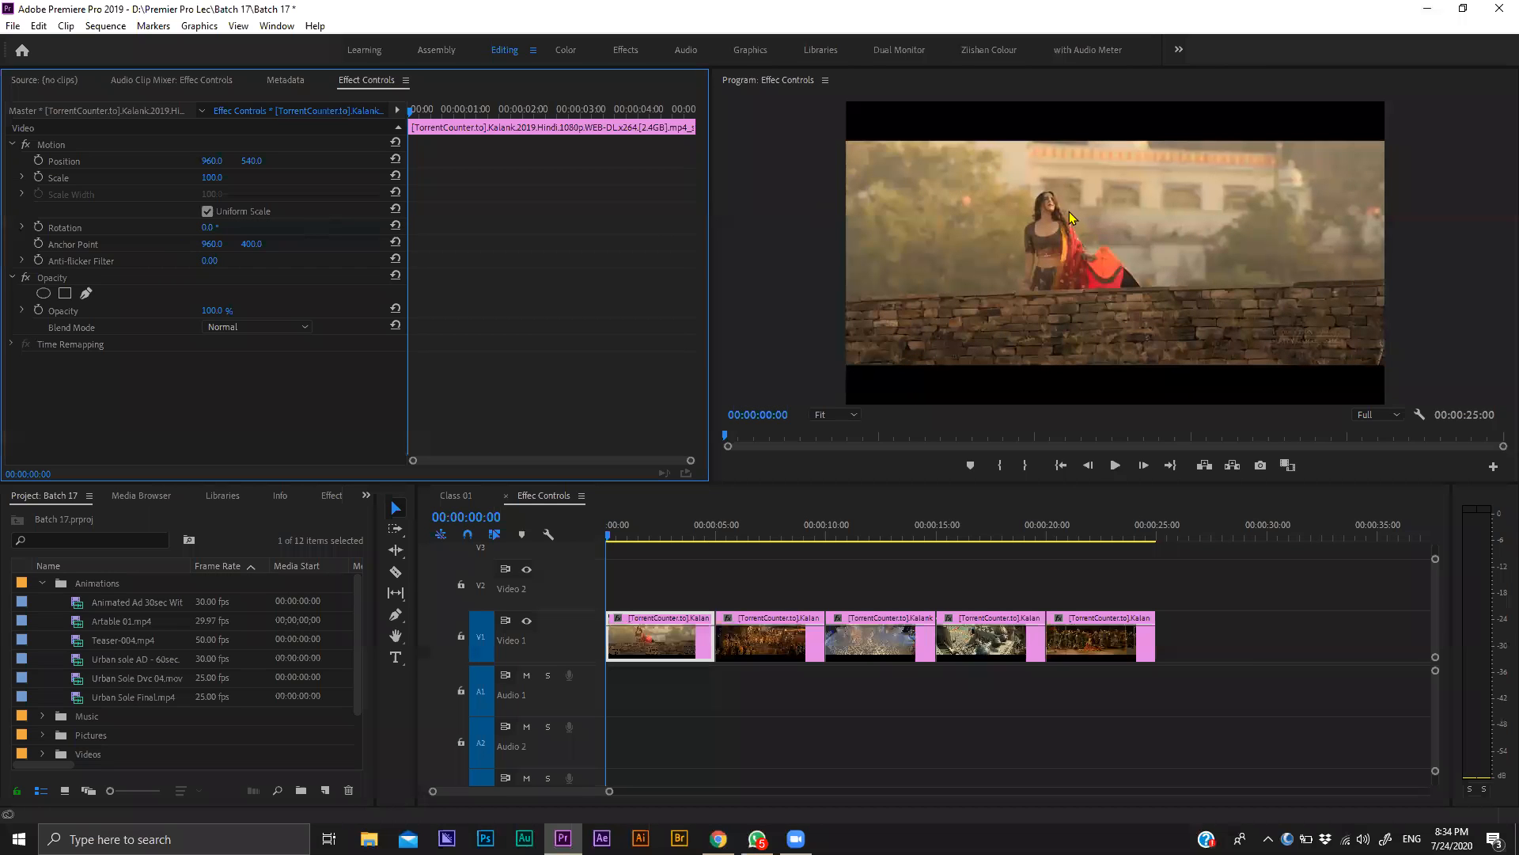
Show the clip's transform handles in the Program monitor, try a rotation of -16° about the central anchor point, and undo it.
click(1049, 226)
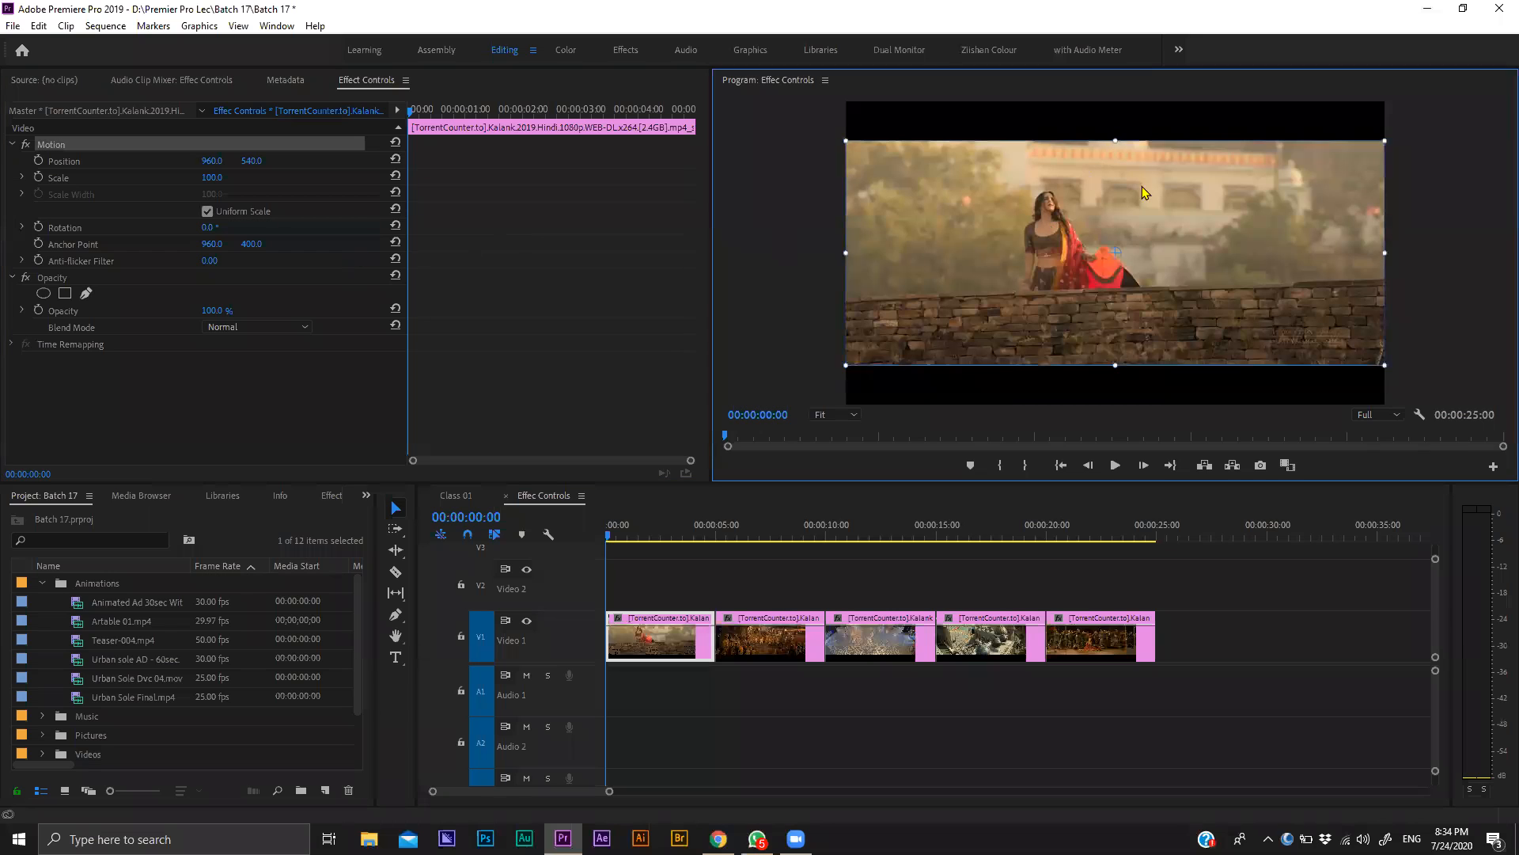
key(grave)
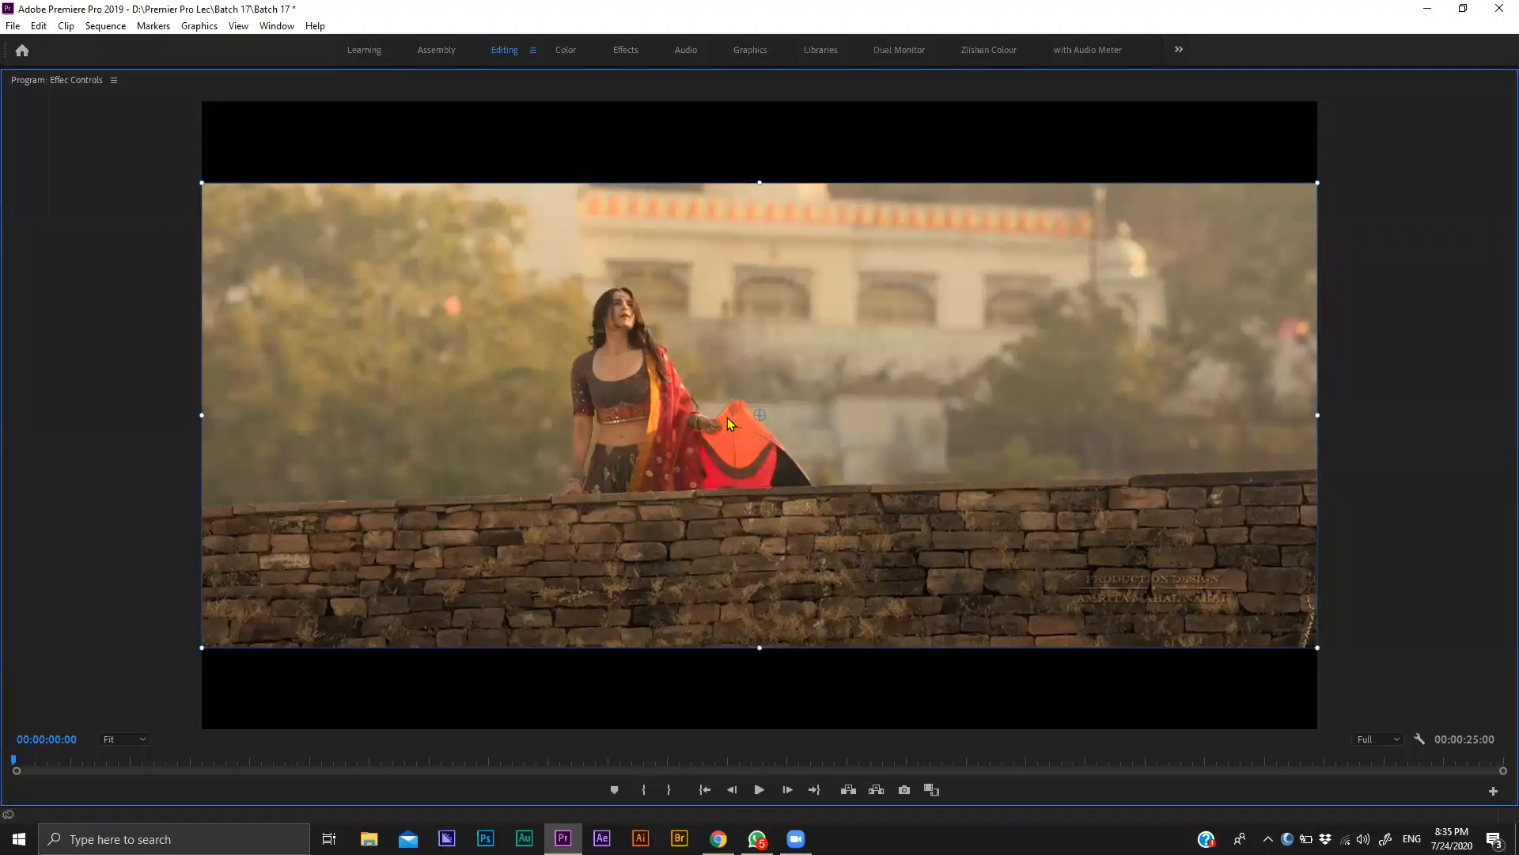
key(grave)
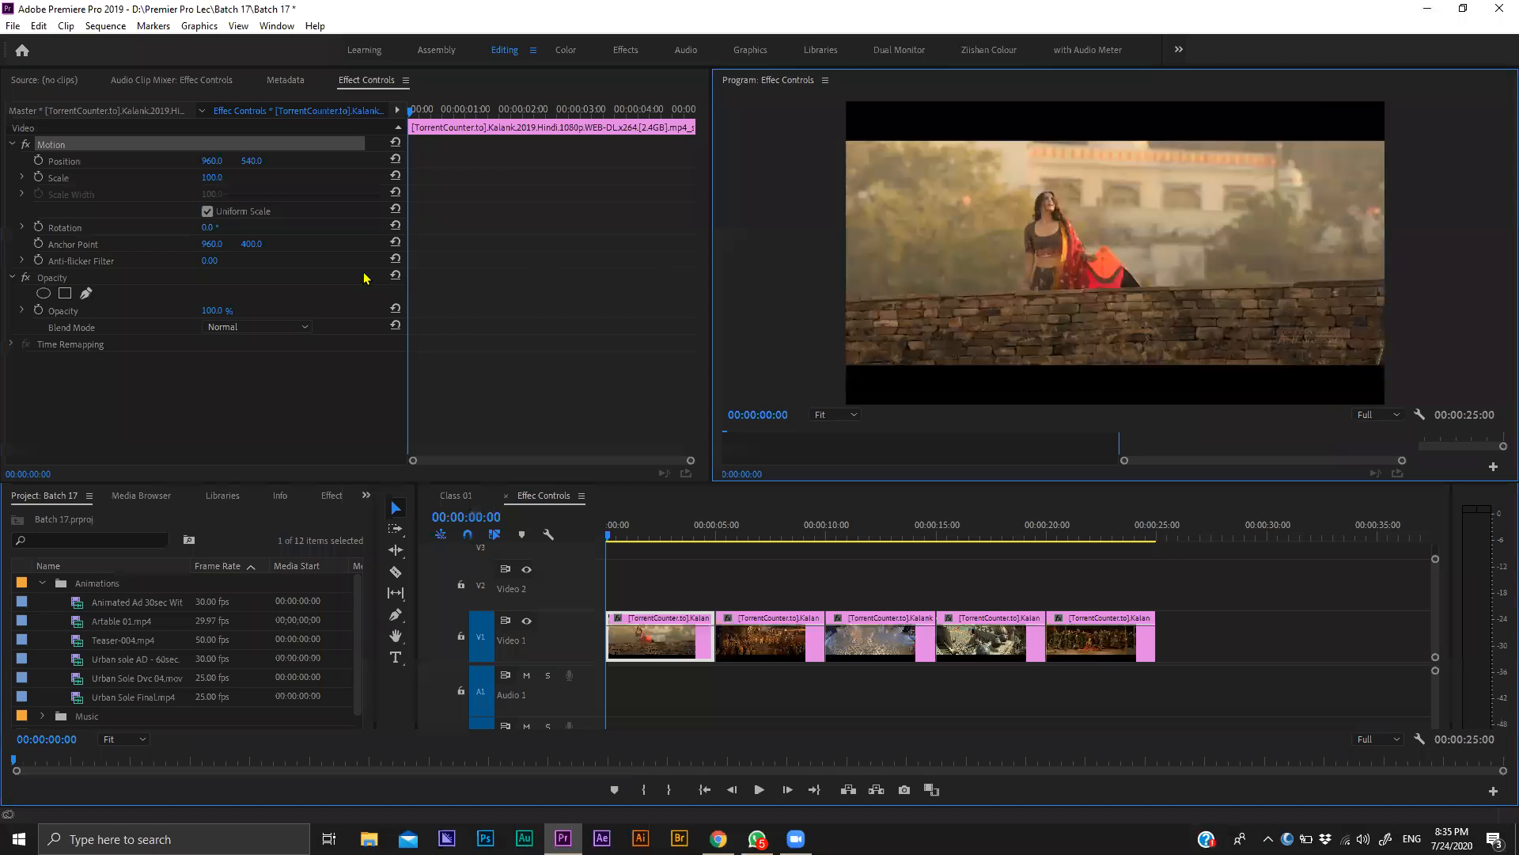
mouse_move(208, 228)
mouse_down()
mouse_move(228, 229)
mouse_move(197, 229)
mouse_up()
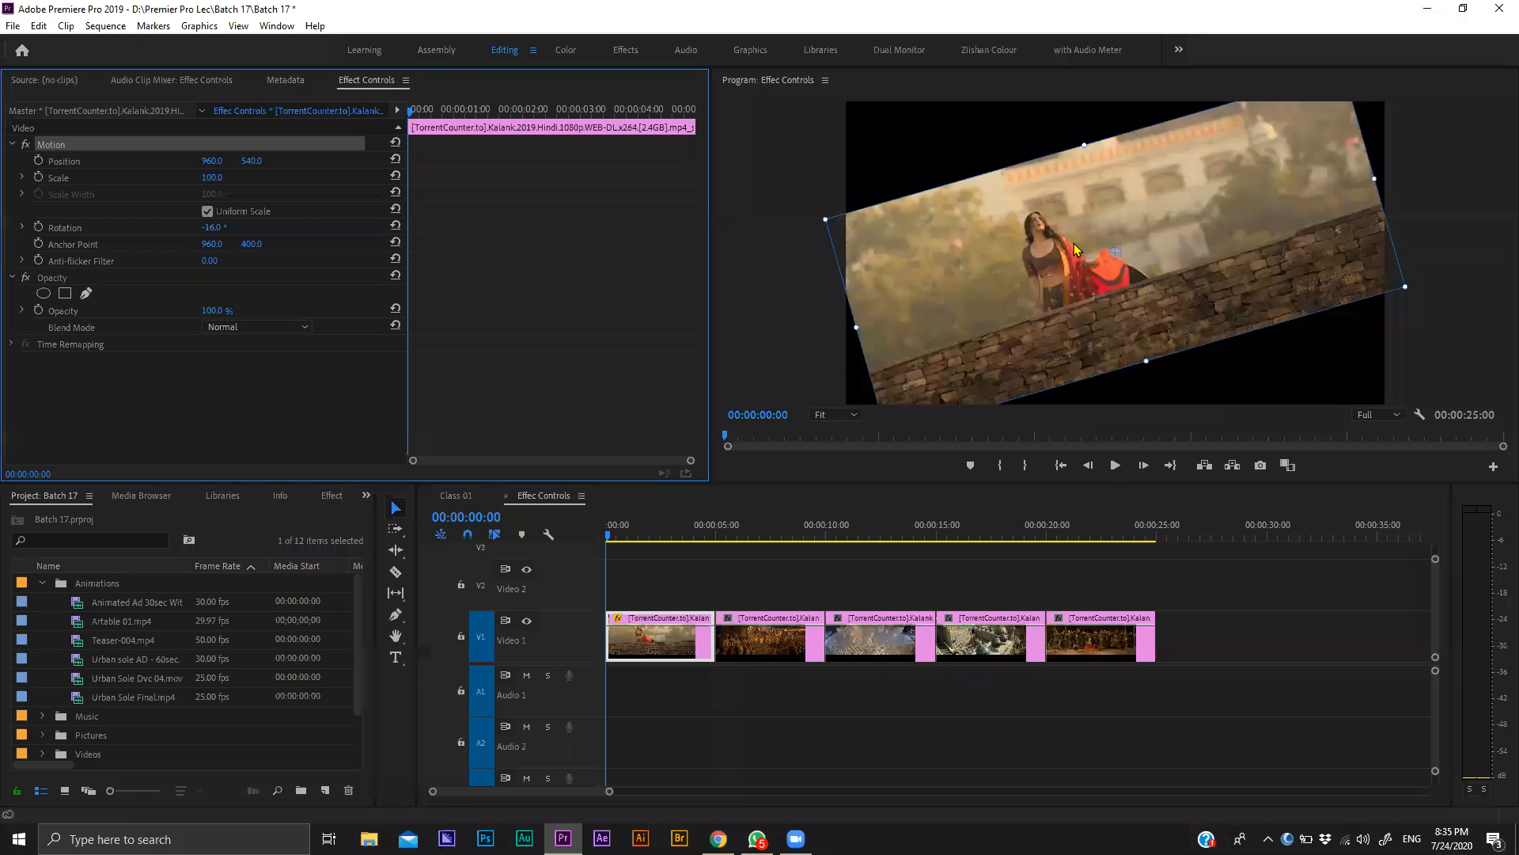
key(ctrl+z)
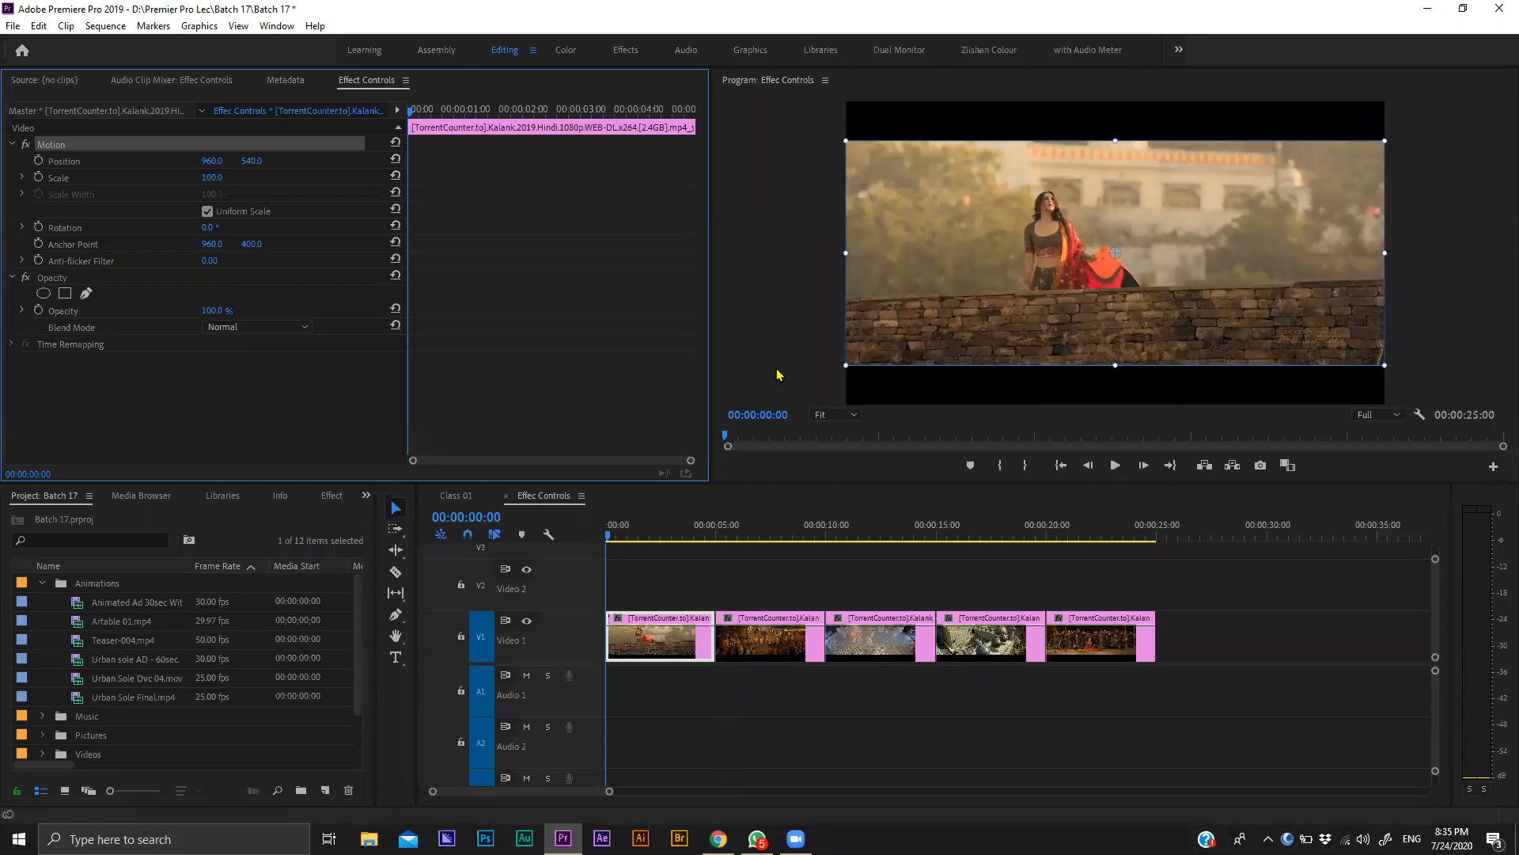
Place the anchor point on the clip's upper-right corner in the maximized Program monitor, try rotating about it, and undo the rotation.
key(grave)
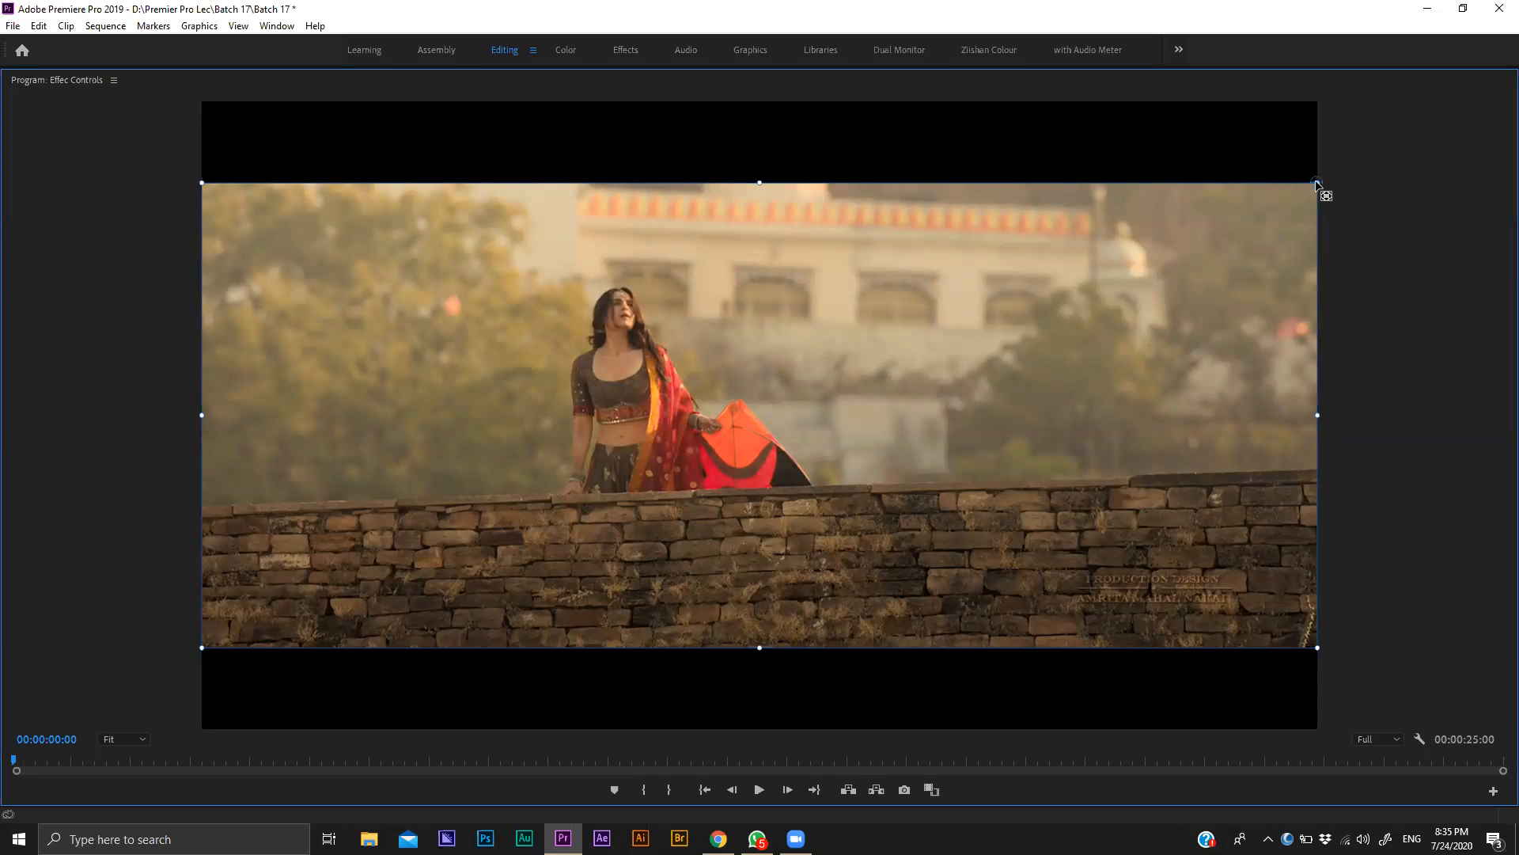
key(grave)
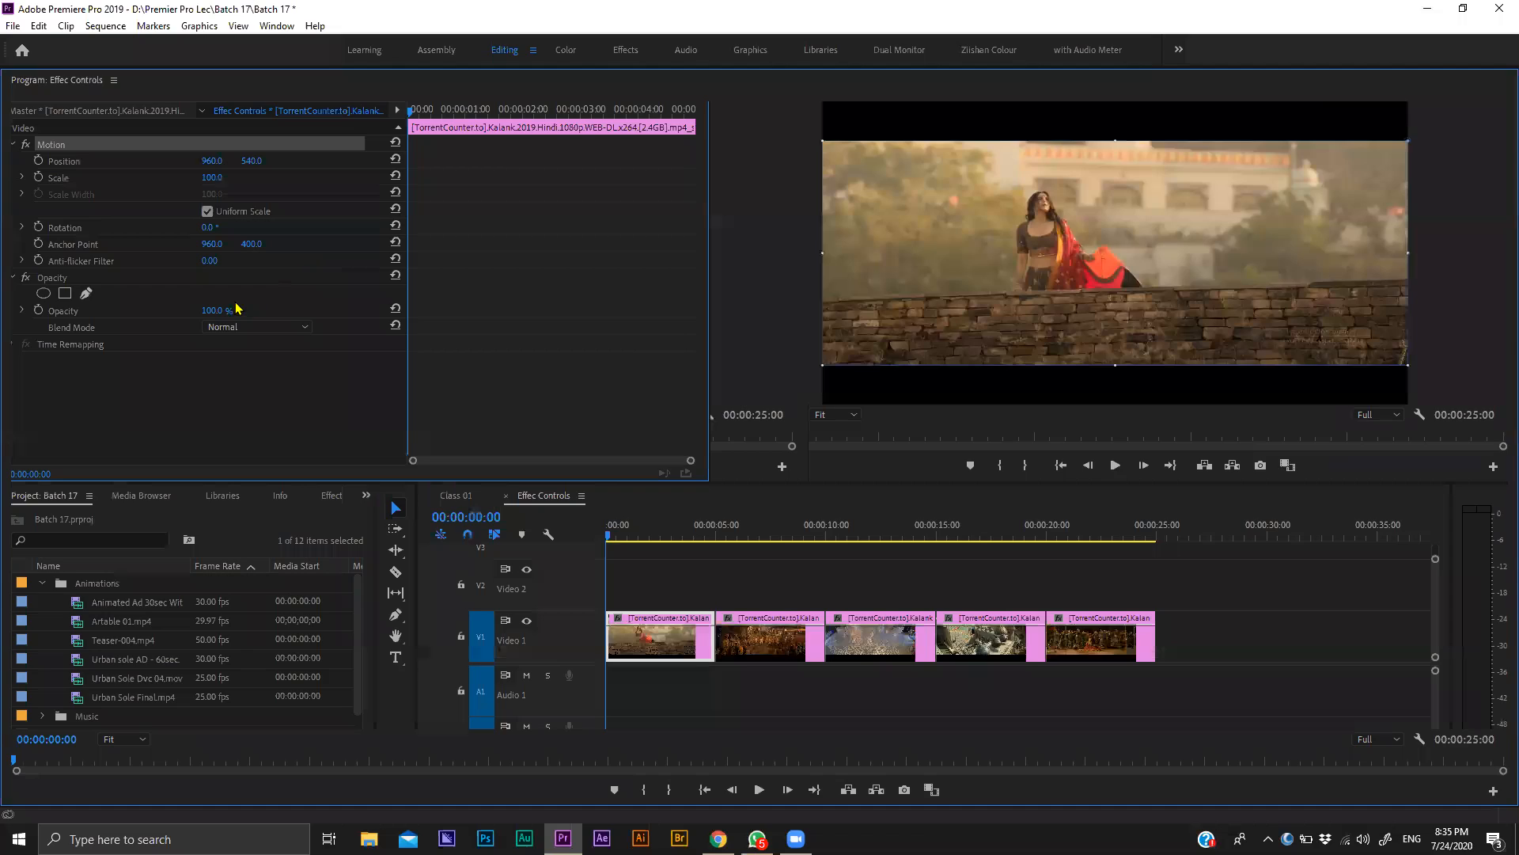
mouse_move(210, 227)
mouse_down()
mouse_move(267, 227)
mouse_move(172, 227)
mouse_move(257, 227)
mouse_move(181, 227)
mouse_move(229, 227)
mouse_move(203, 228)
mouse_up()
key(ctrl+z)
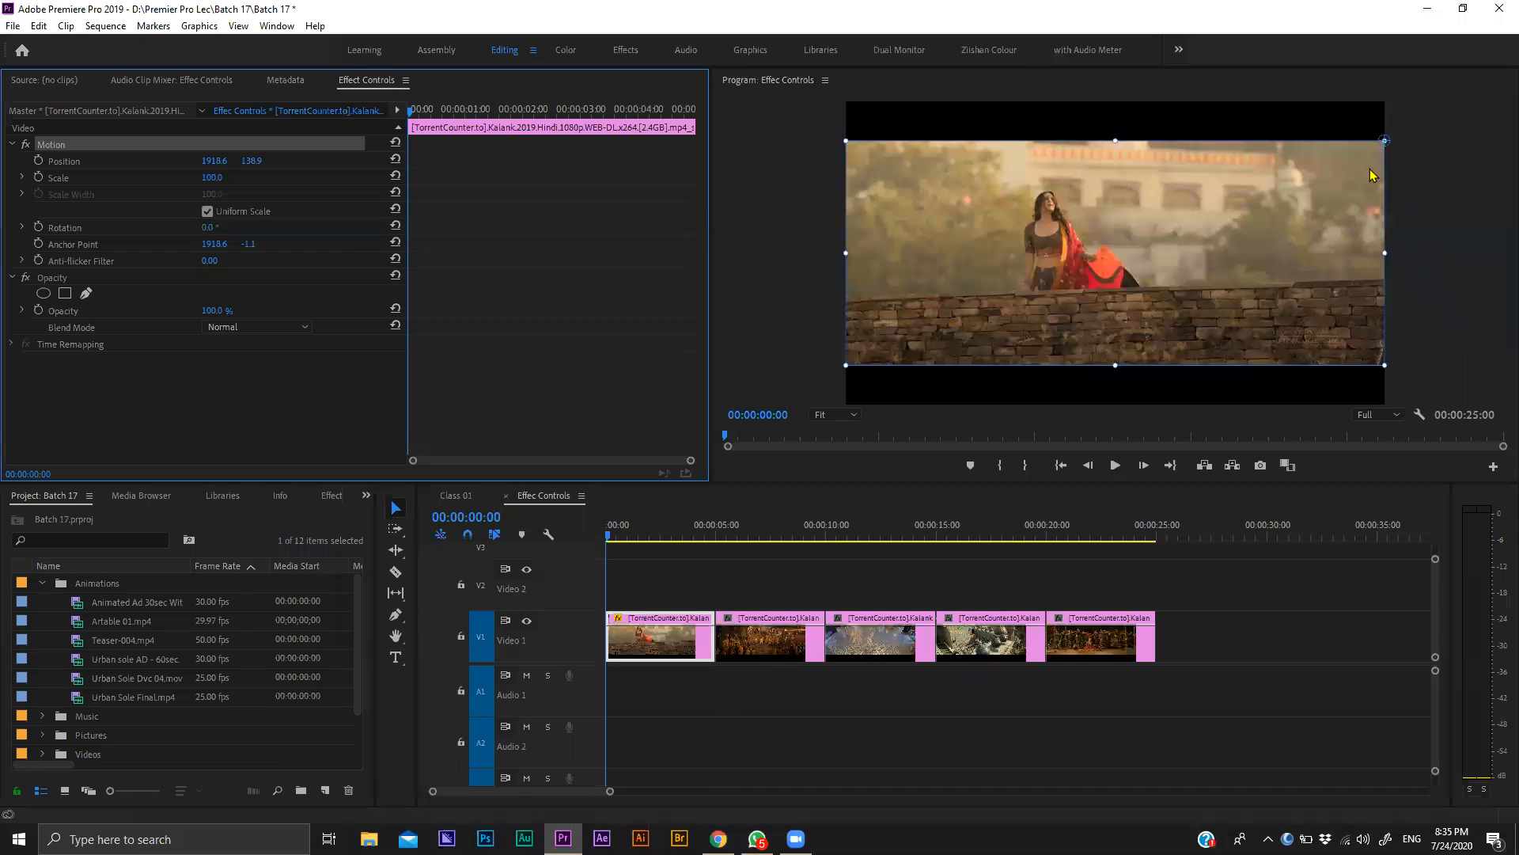
Move the anchor point to the middle of the clip's left edge, try a rotation of -24°, and undo the rotation.
key(grave)
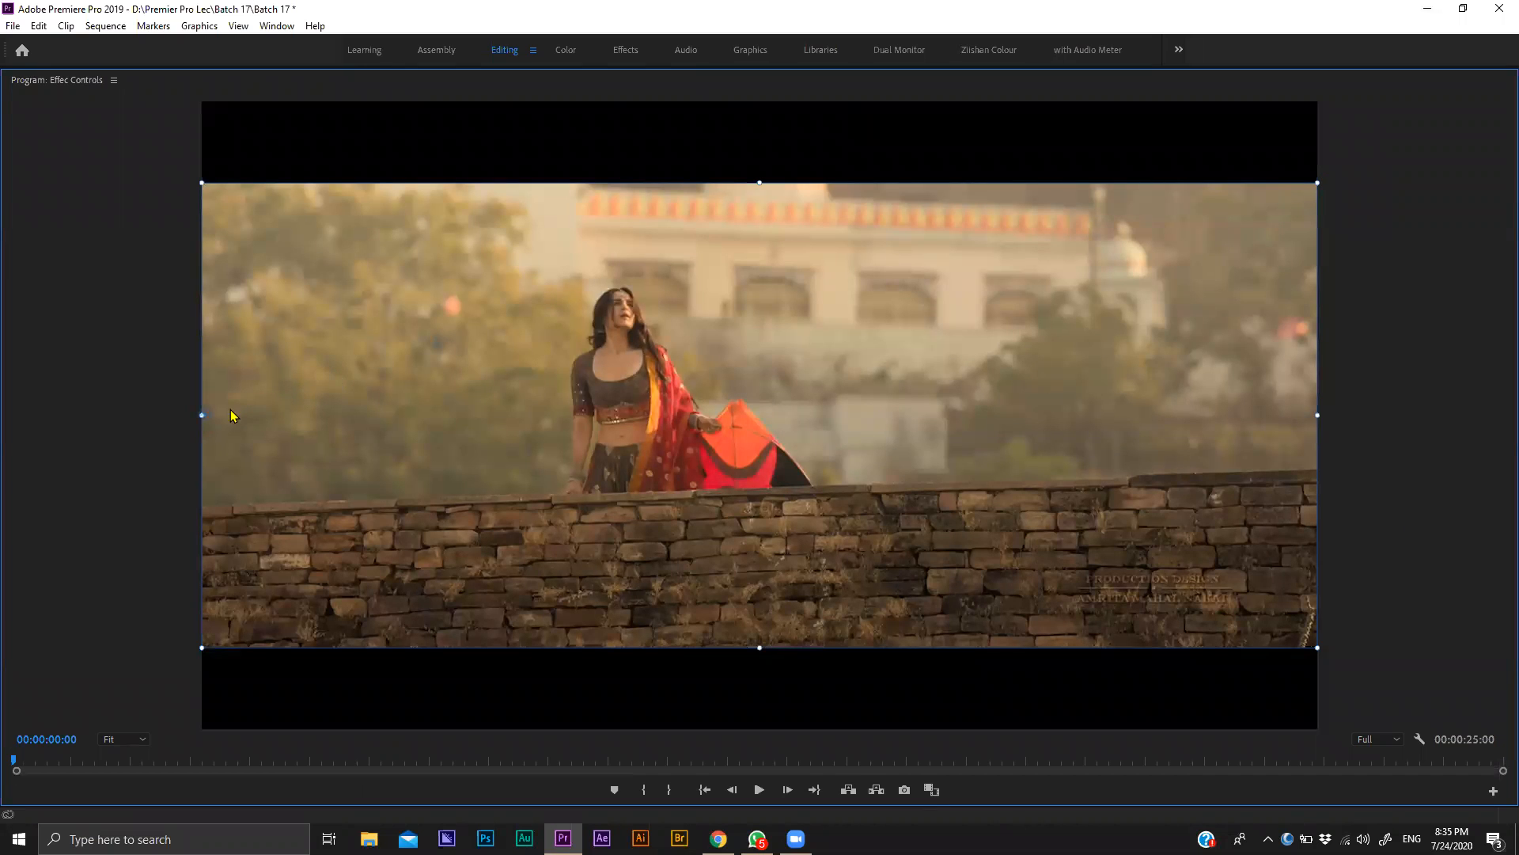
key(grave)
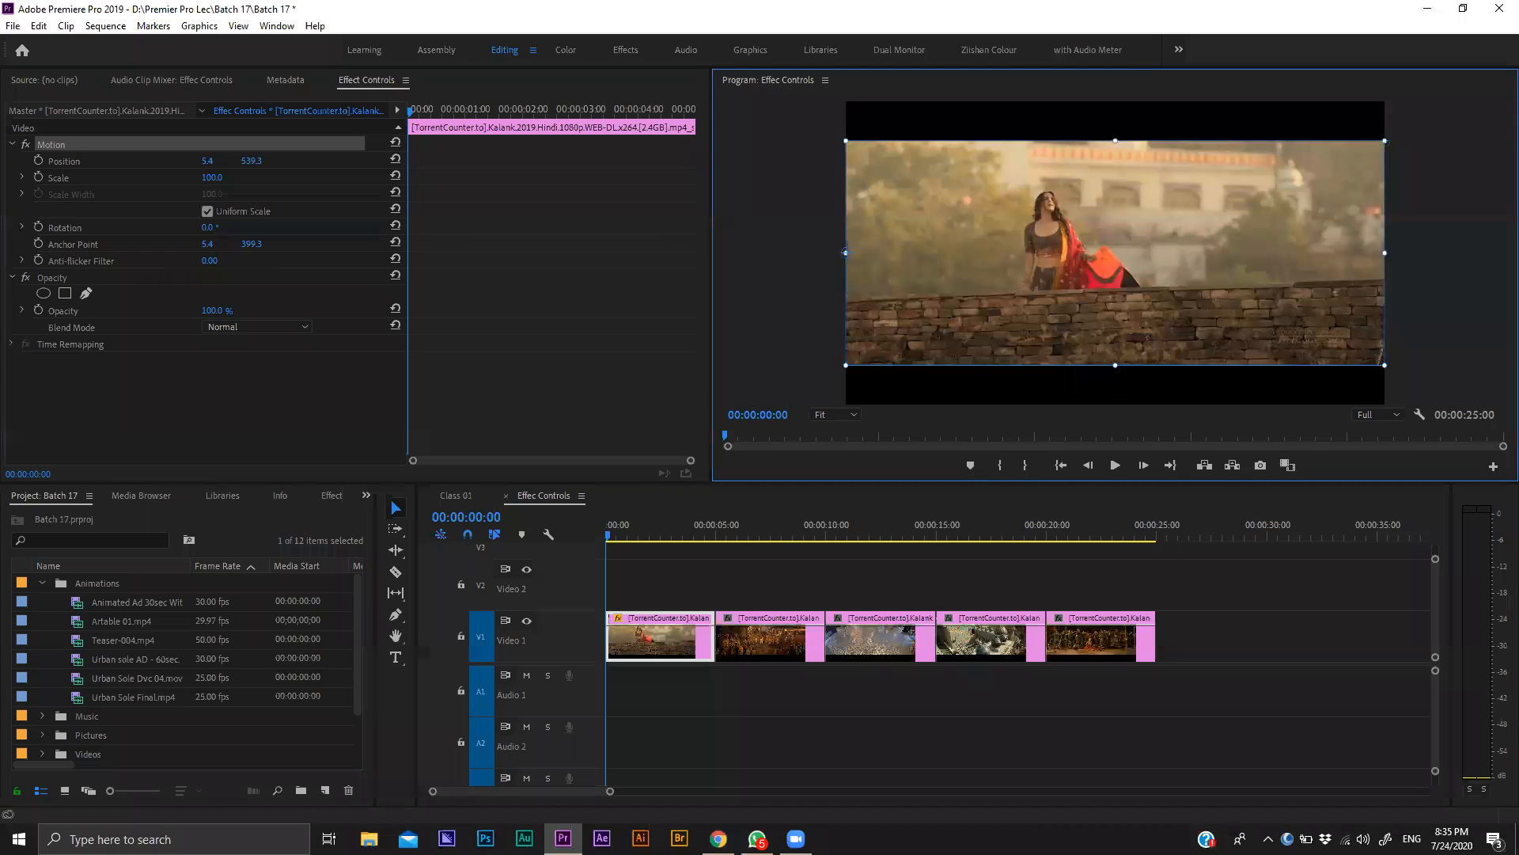
drag(209, 227, 244, 233)
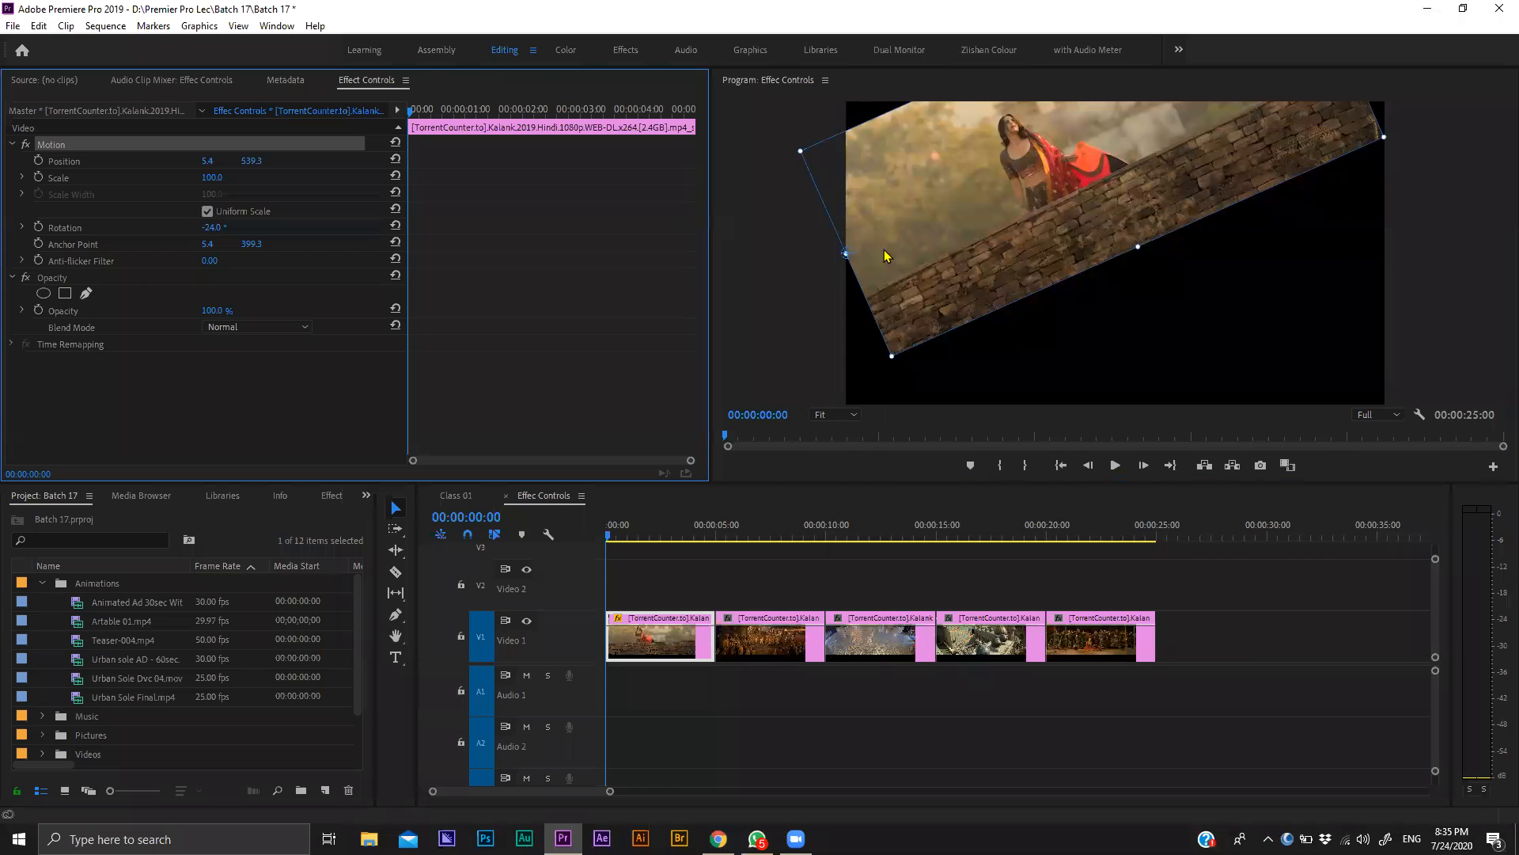
key(ctrl+z)
Try rotating the clip about an anchor point on its lower-left corner, and reset all of its Motion settings.
click(849, 255)
drag(848, 255, 845, 367)
drag(210, 228, 152, 228)
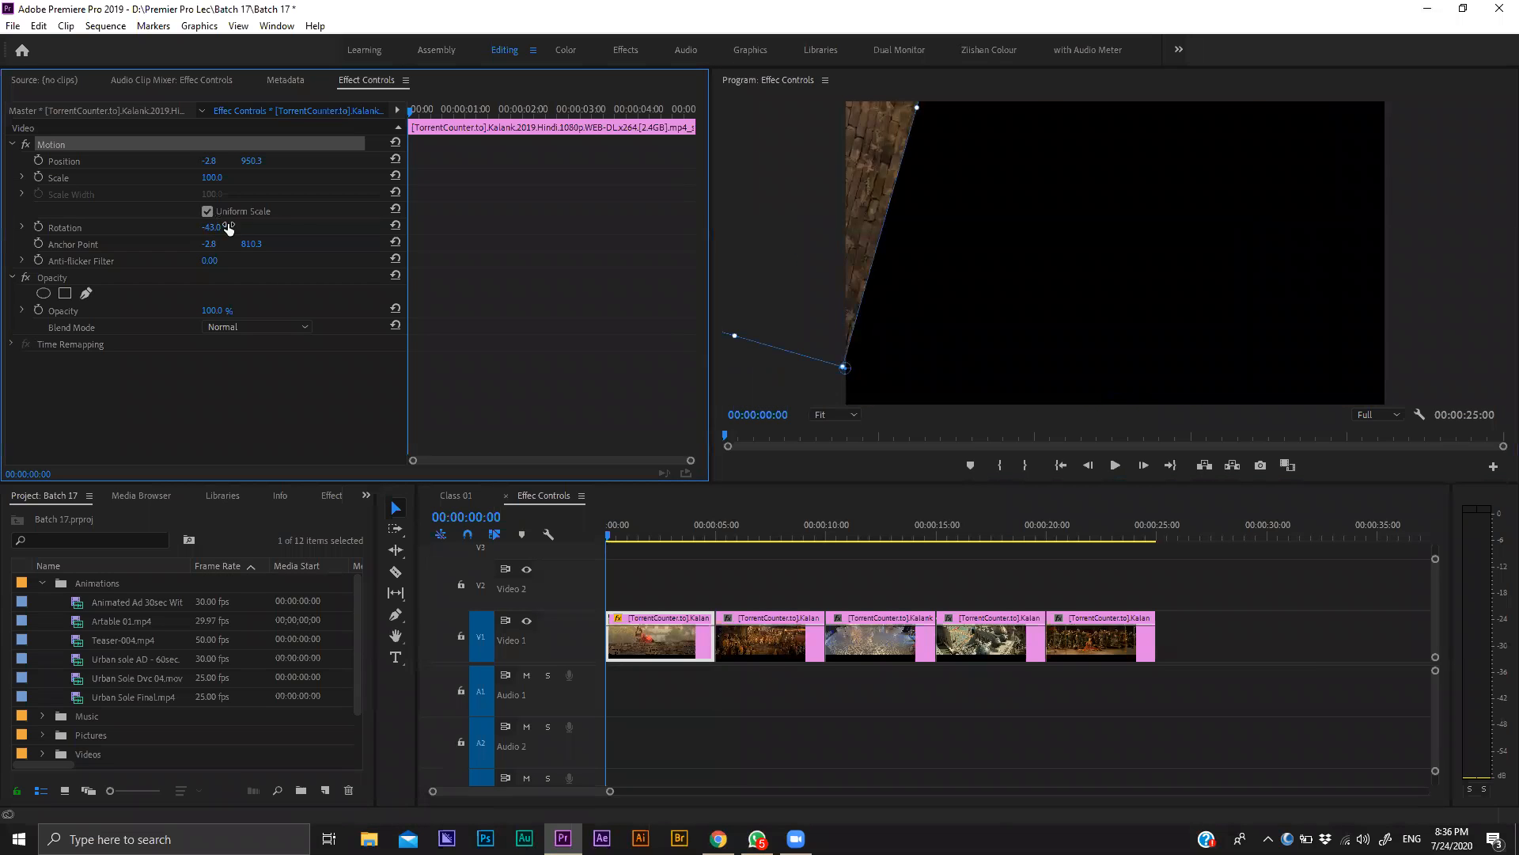
key(ctrl+z)
key(ctrl+z)
click(394, 143)
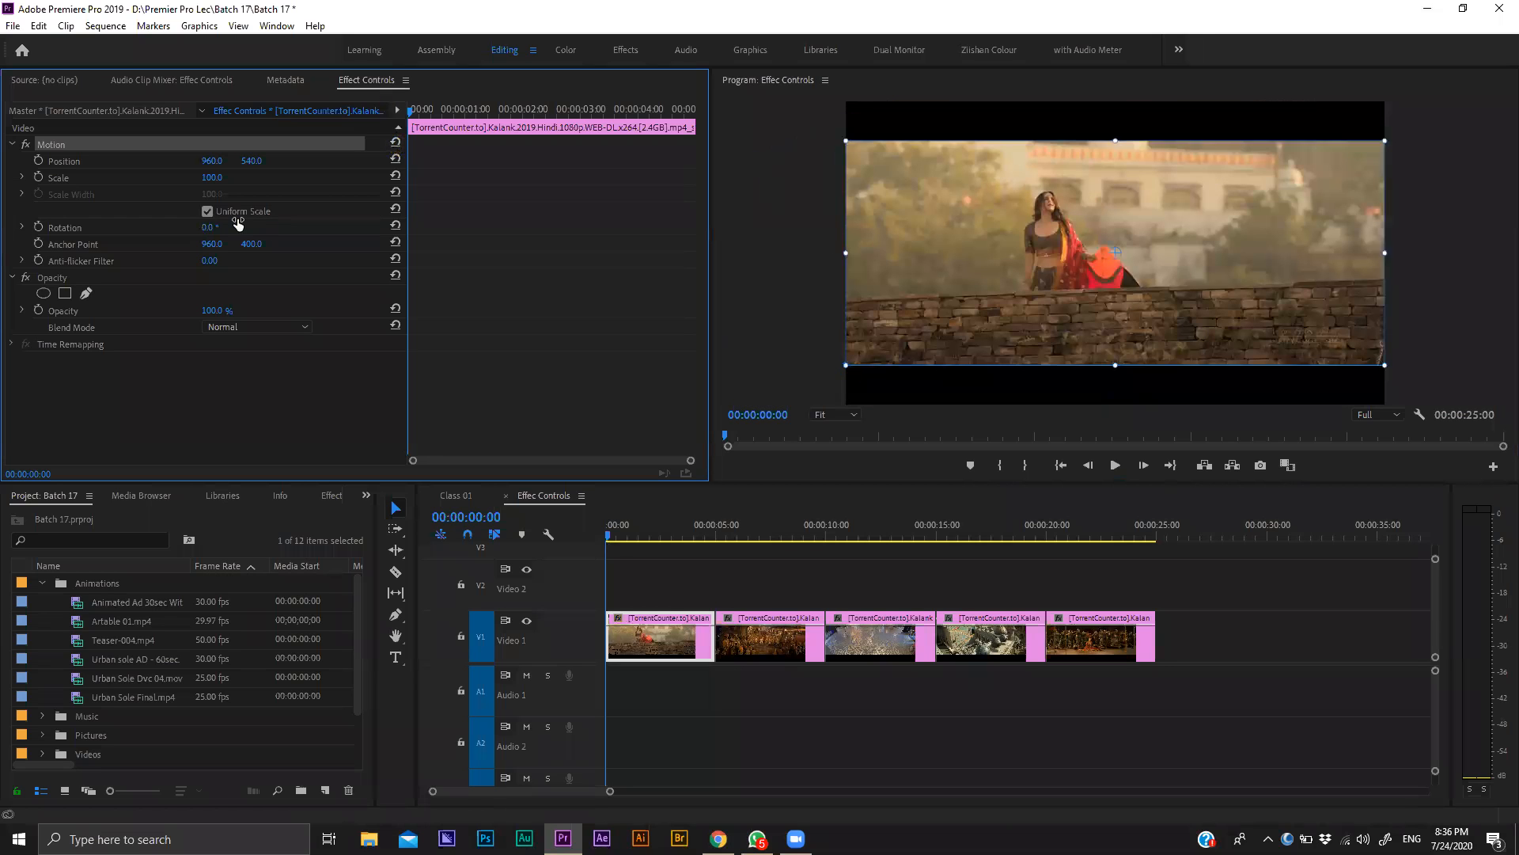
key(grave)
key(grave)
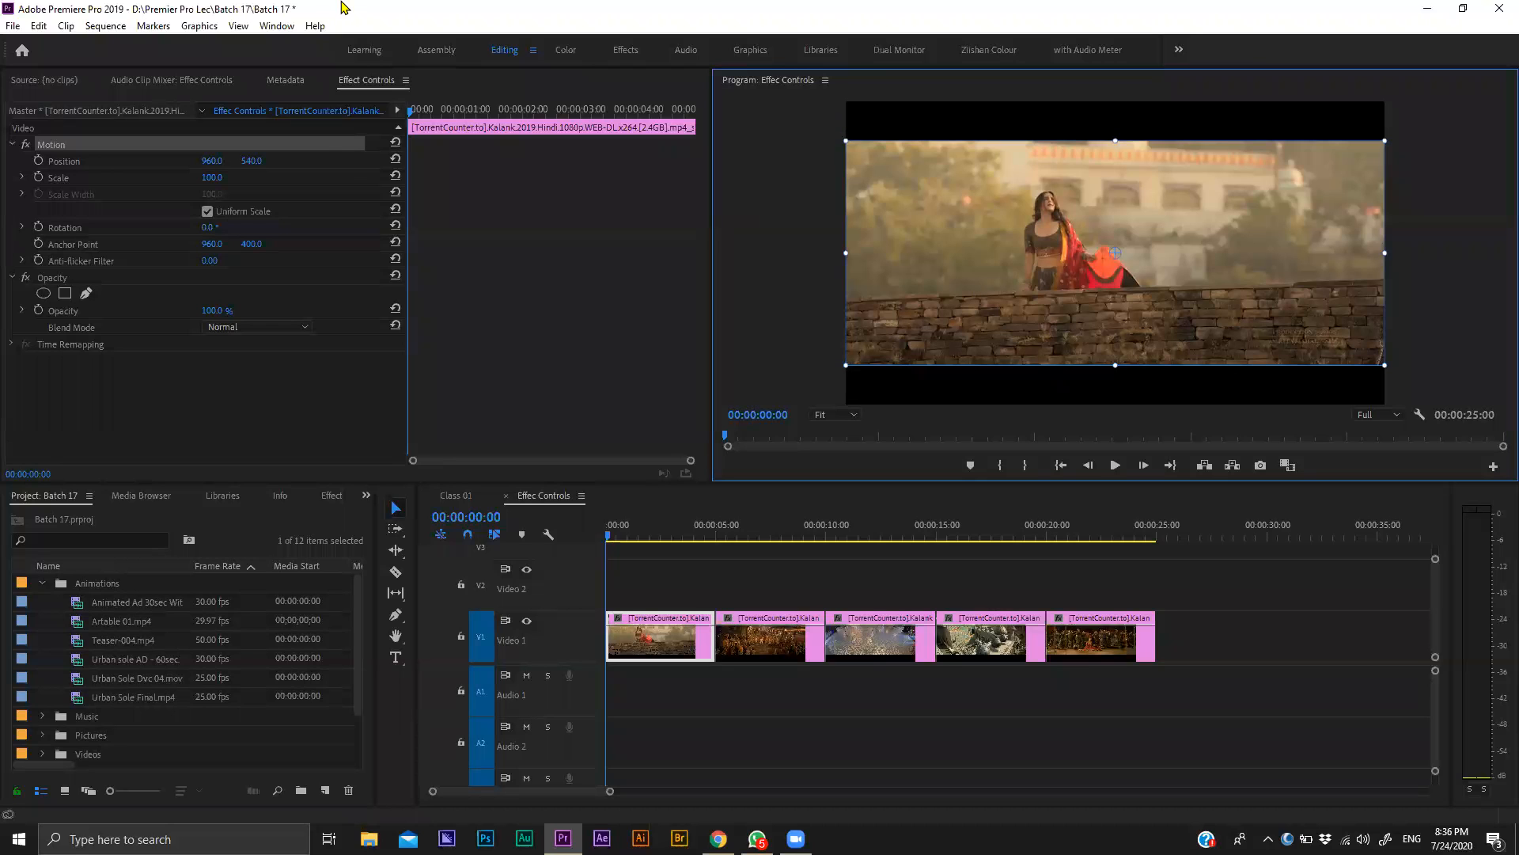
Preview the video clips of the Animations bin in the Source monitor, including playback of Animated Ad 30sec With Music.mp4.
double_click(125, 605)
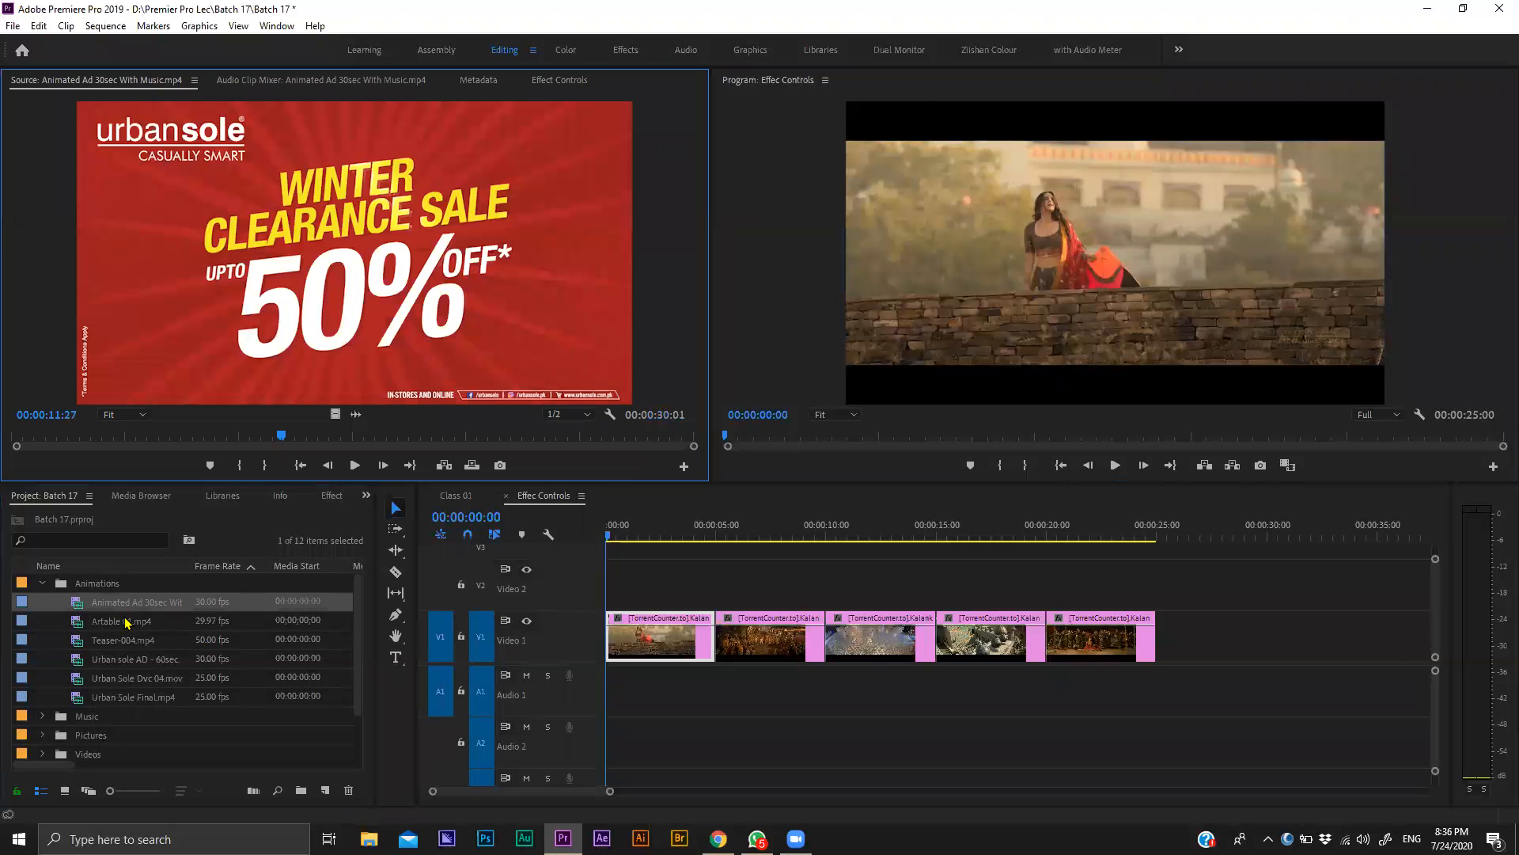
double_click(128, 625)
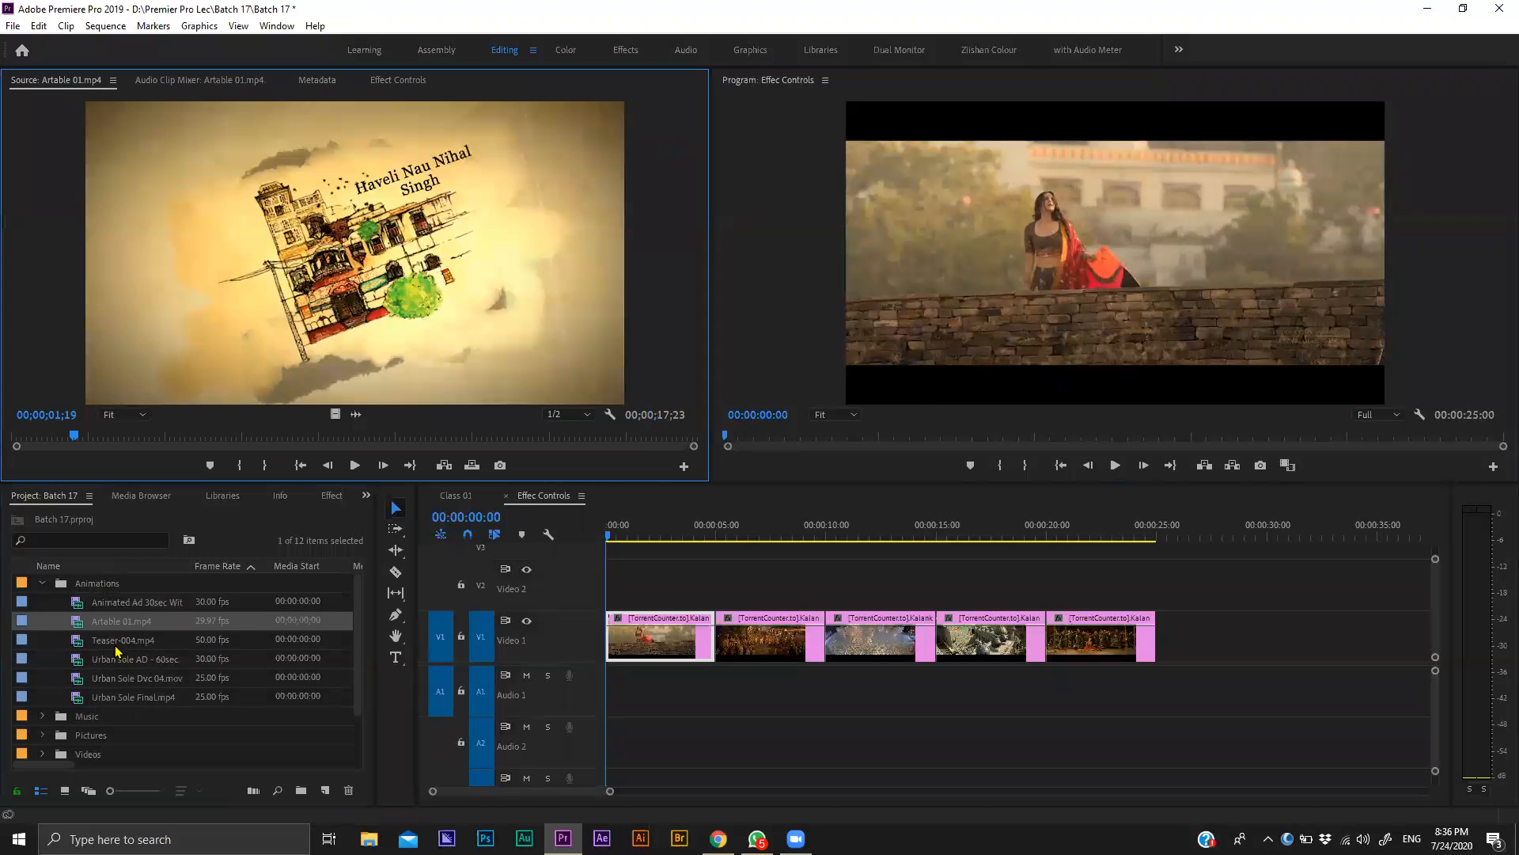
double_click(127, 640)
double_click(142, 662)
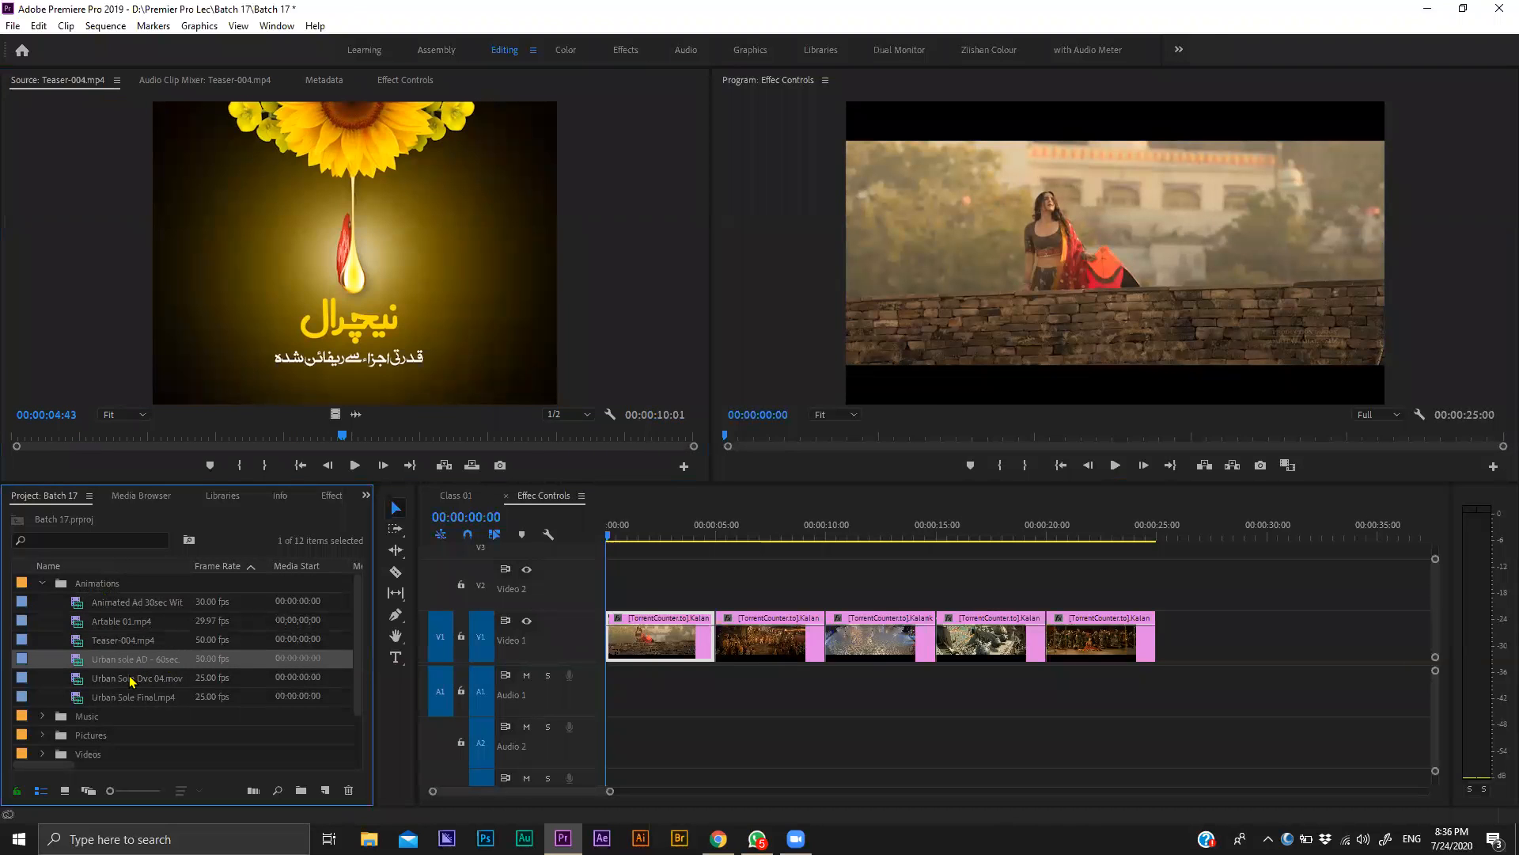
double_click(132, 697)
click(105, 704)
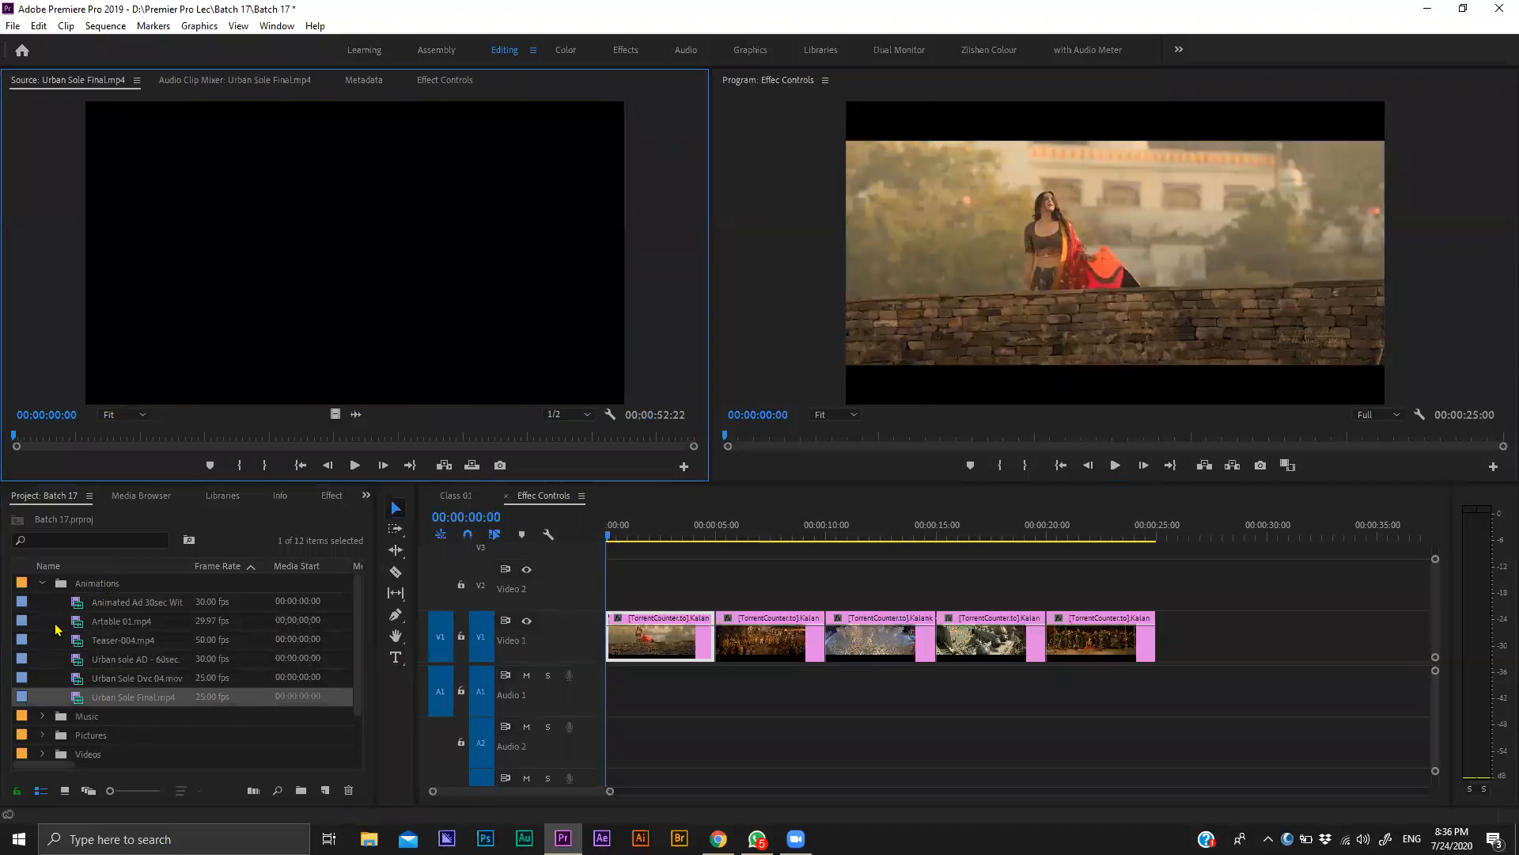
click(80, 652)
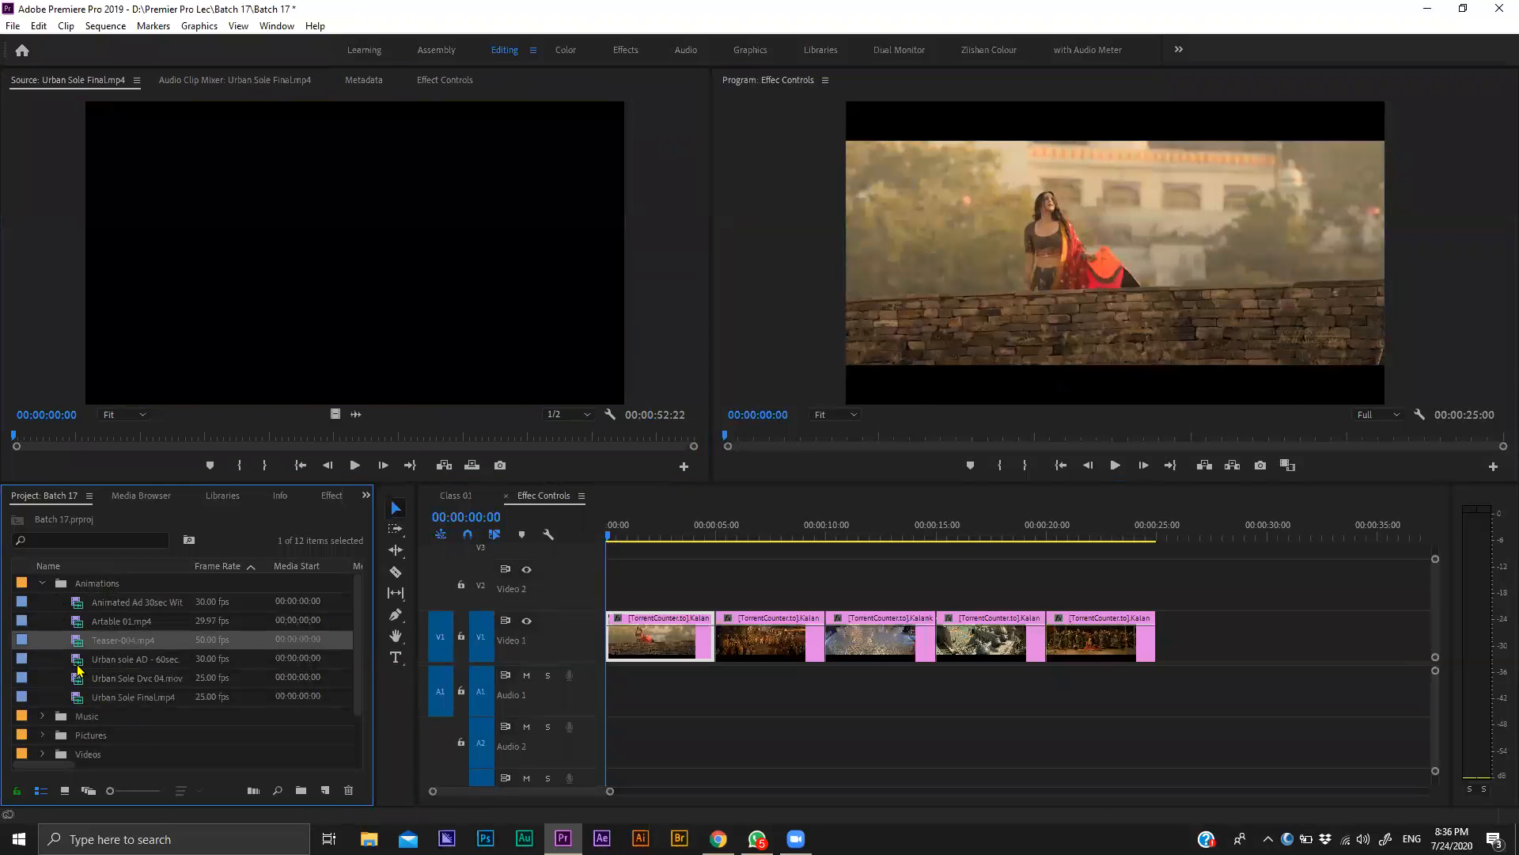
double_click(79, 604)
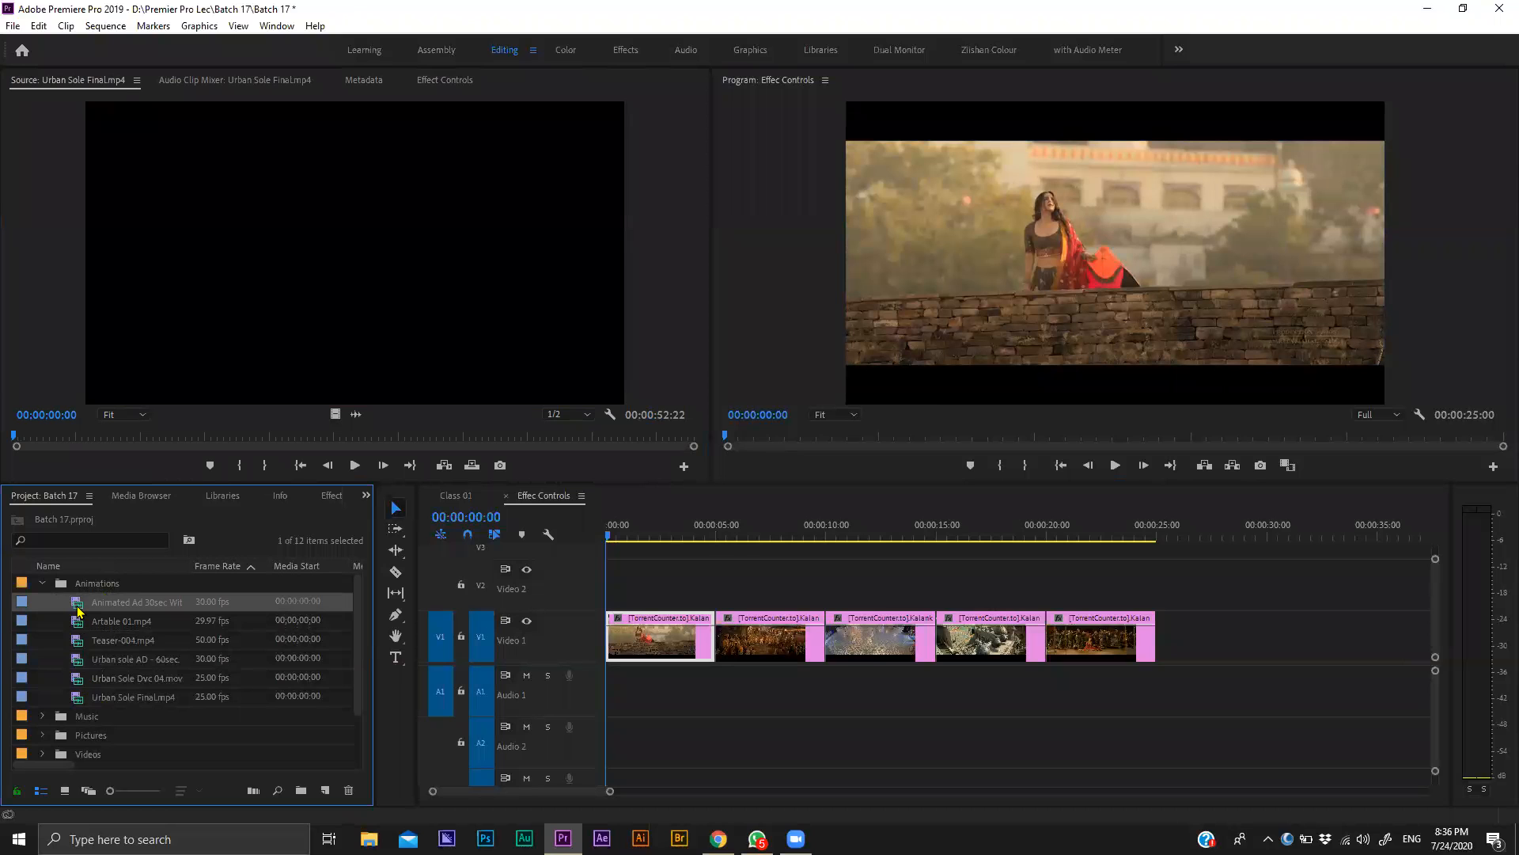
key(space)
Play Artable 01.mp4 in the Source monitor, try placing its audio on the Audio 1 track, and undo the placement.
double_click(101, 622)
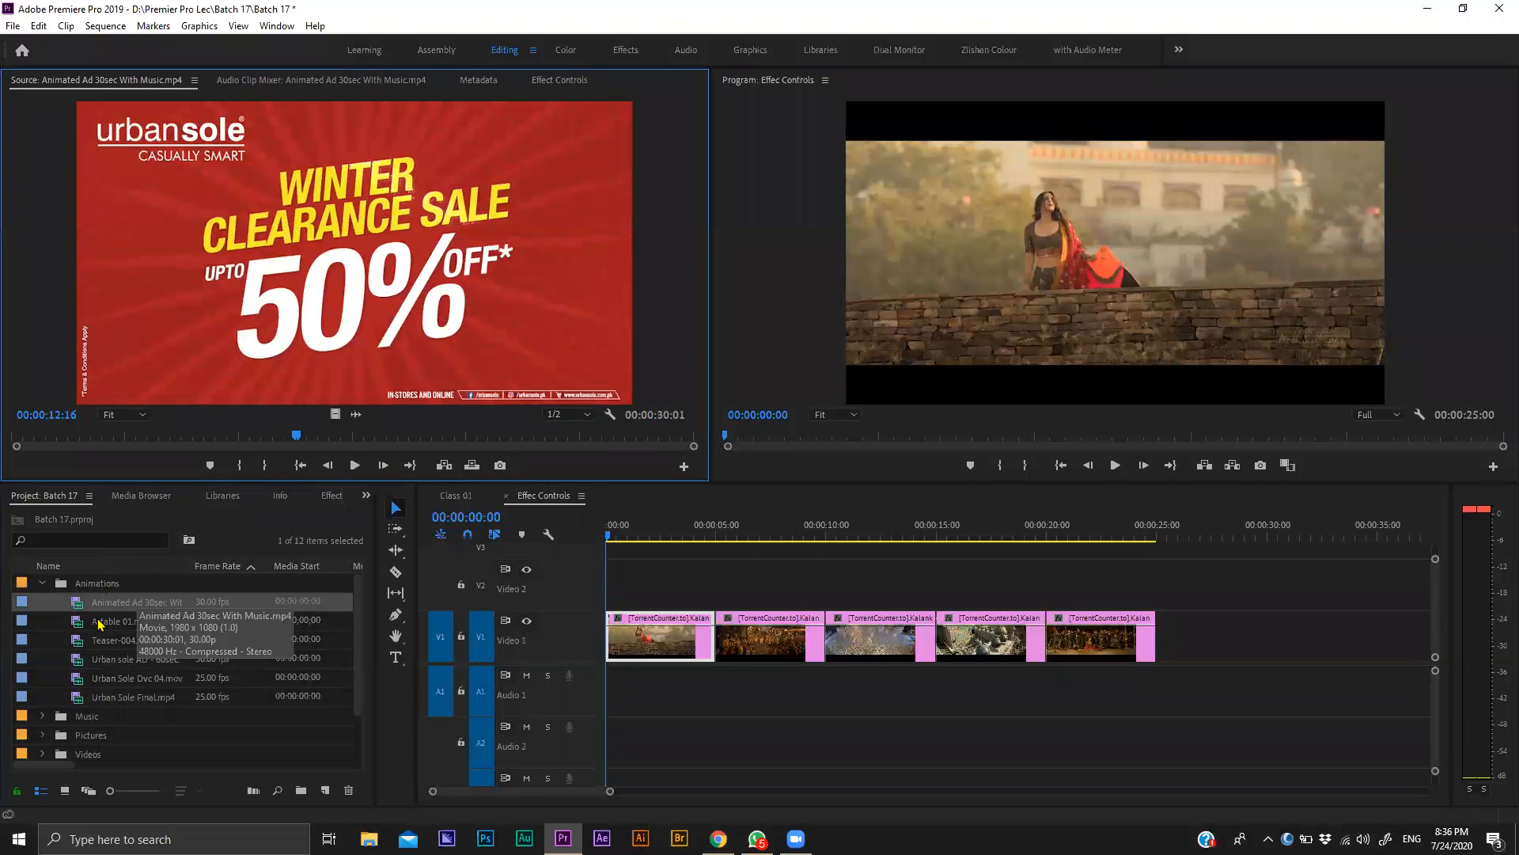
key(space)
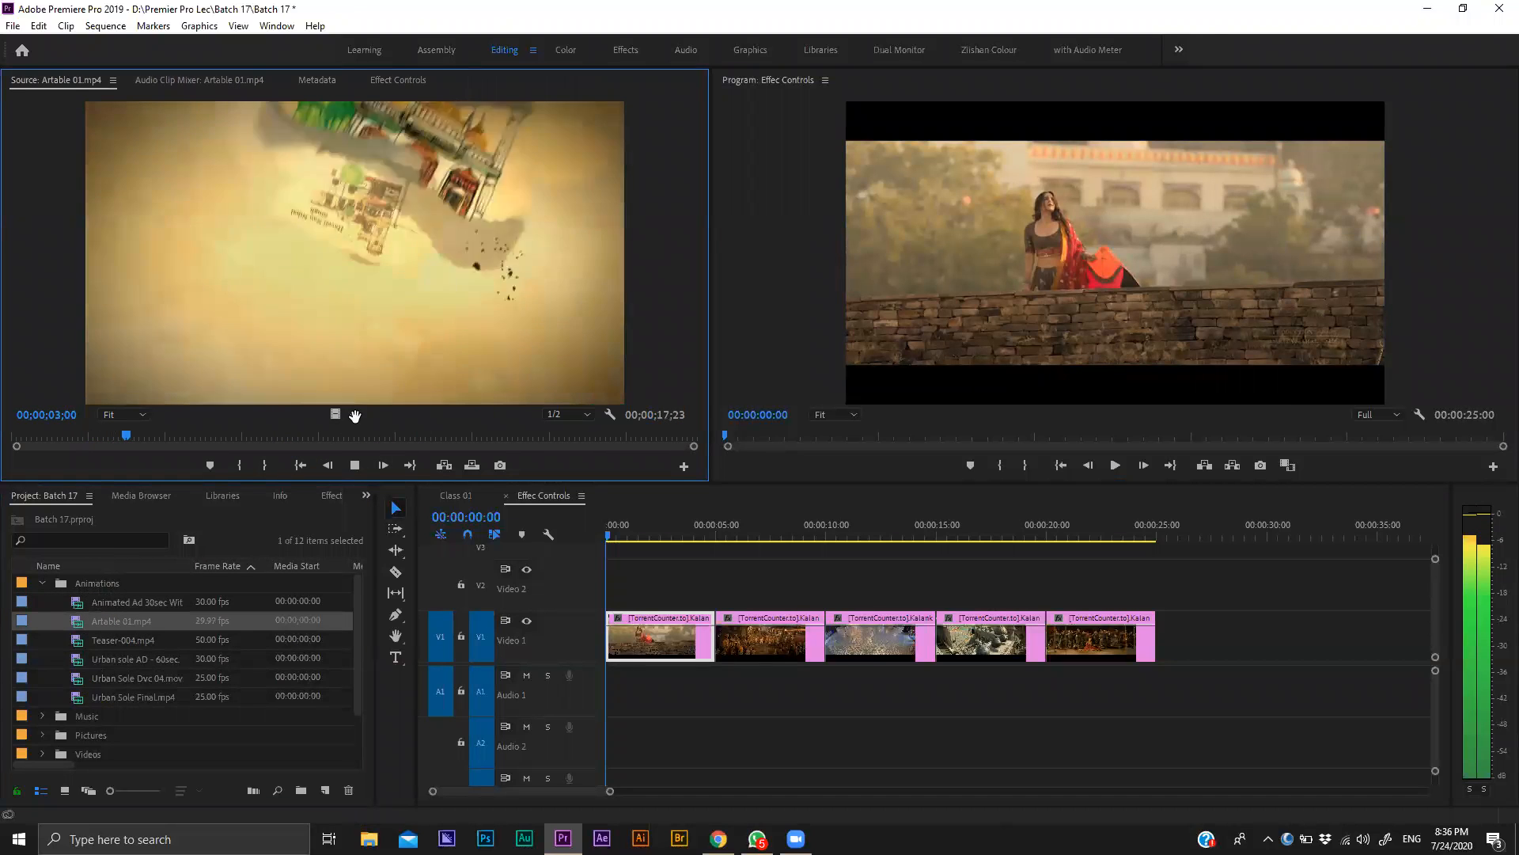
key(space)
drag(453, 501, 645, 694)
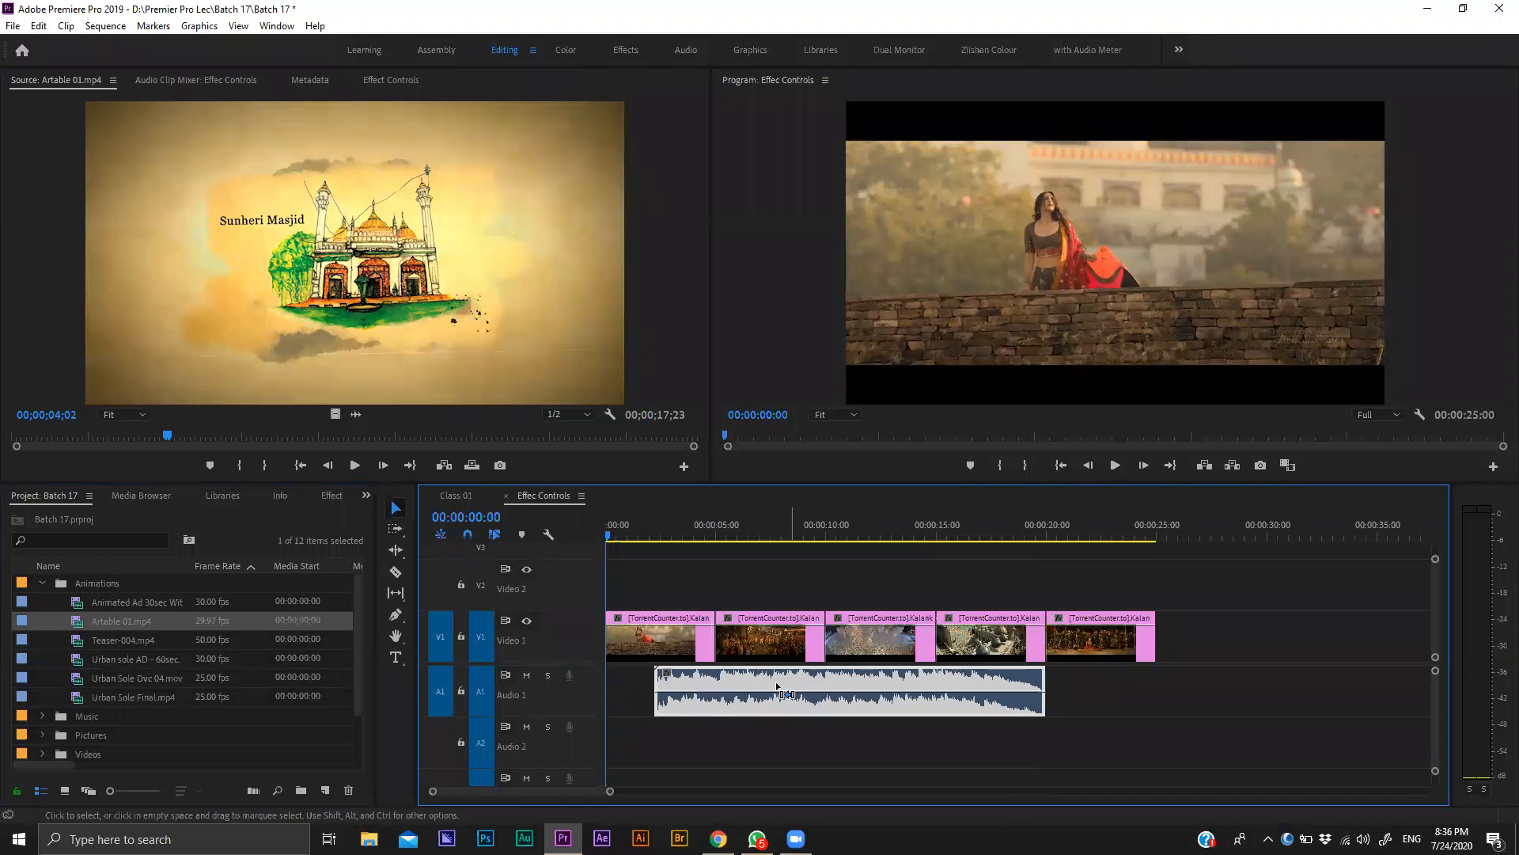
key(ctrl+z)
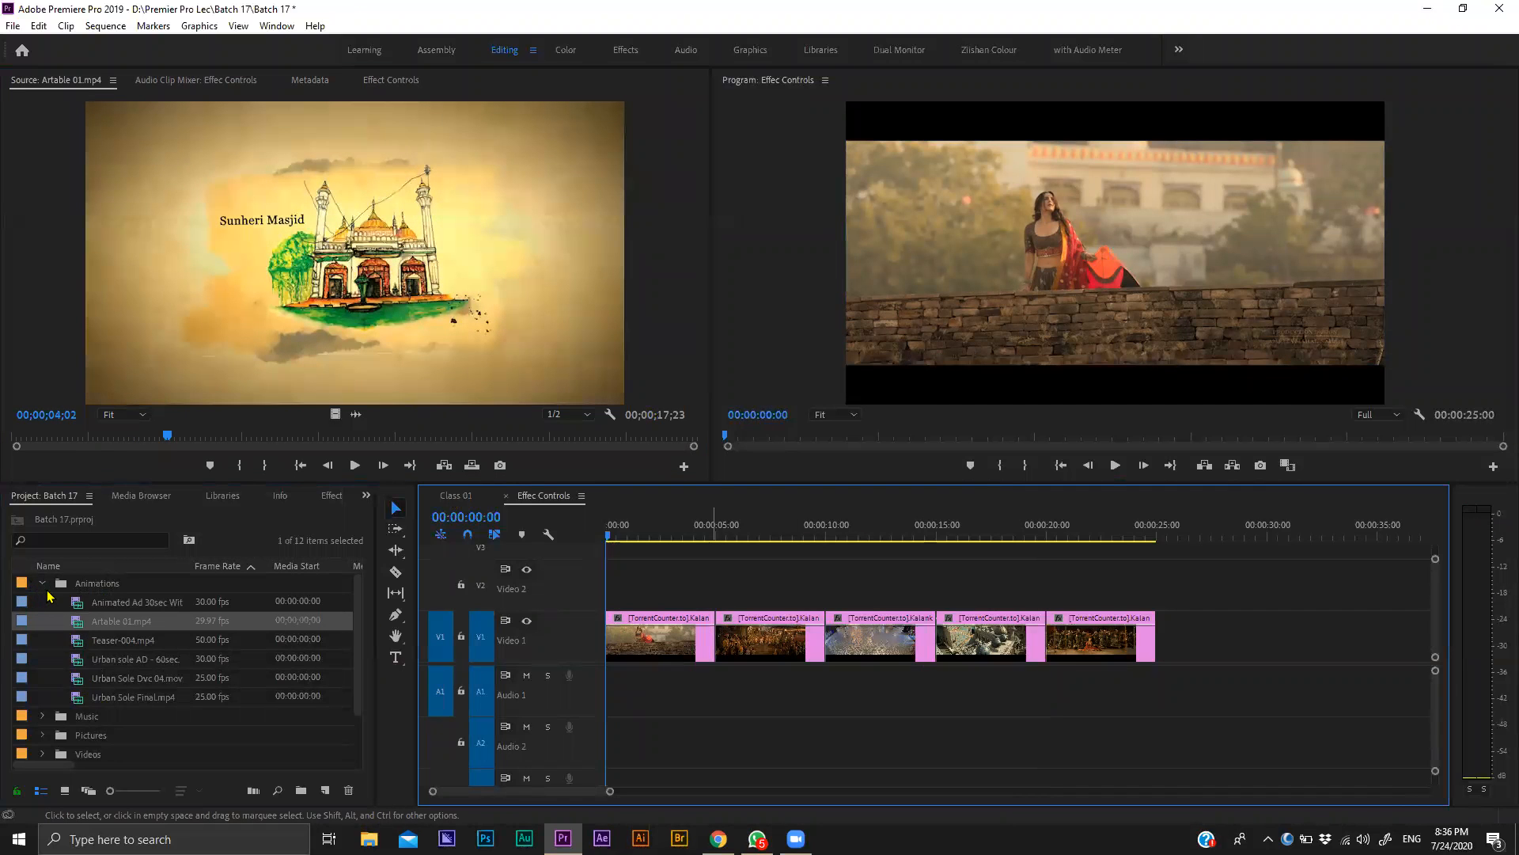
Import Saqafat.mp4 from the Portfolio folder's Animations subfolder and place only its audio at the start of the Audio 1 track.
click(43, 615)
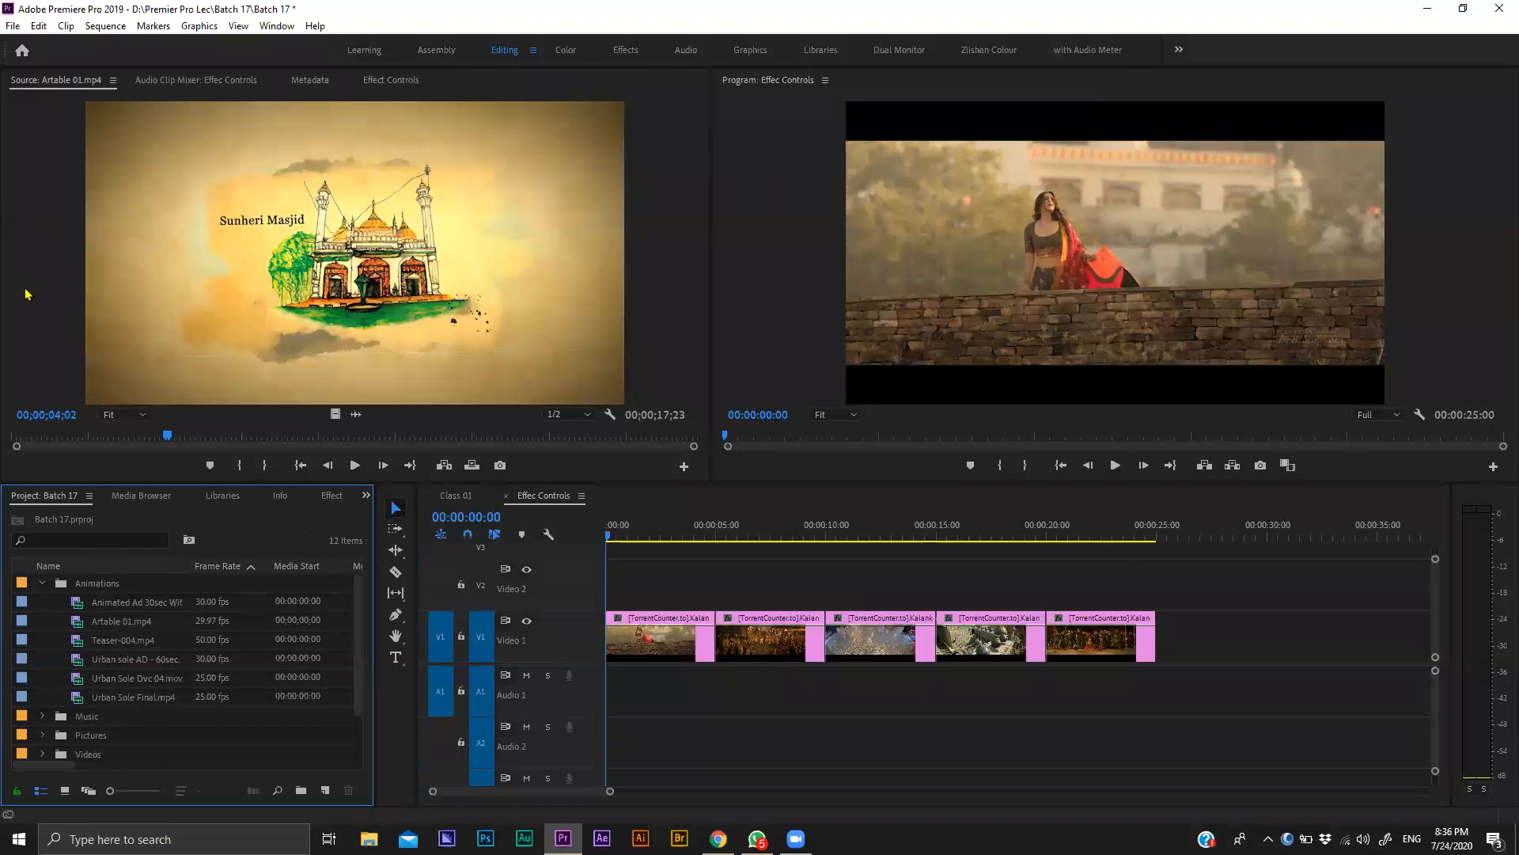
key(ctrl+i)
click(71, 261)
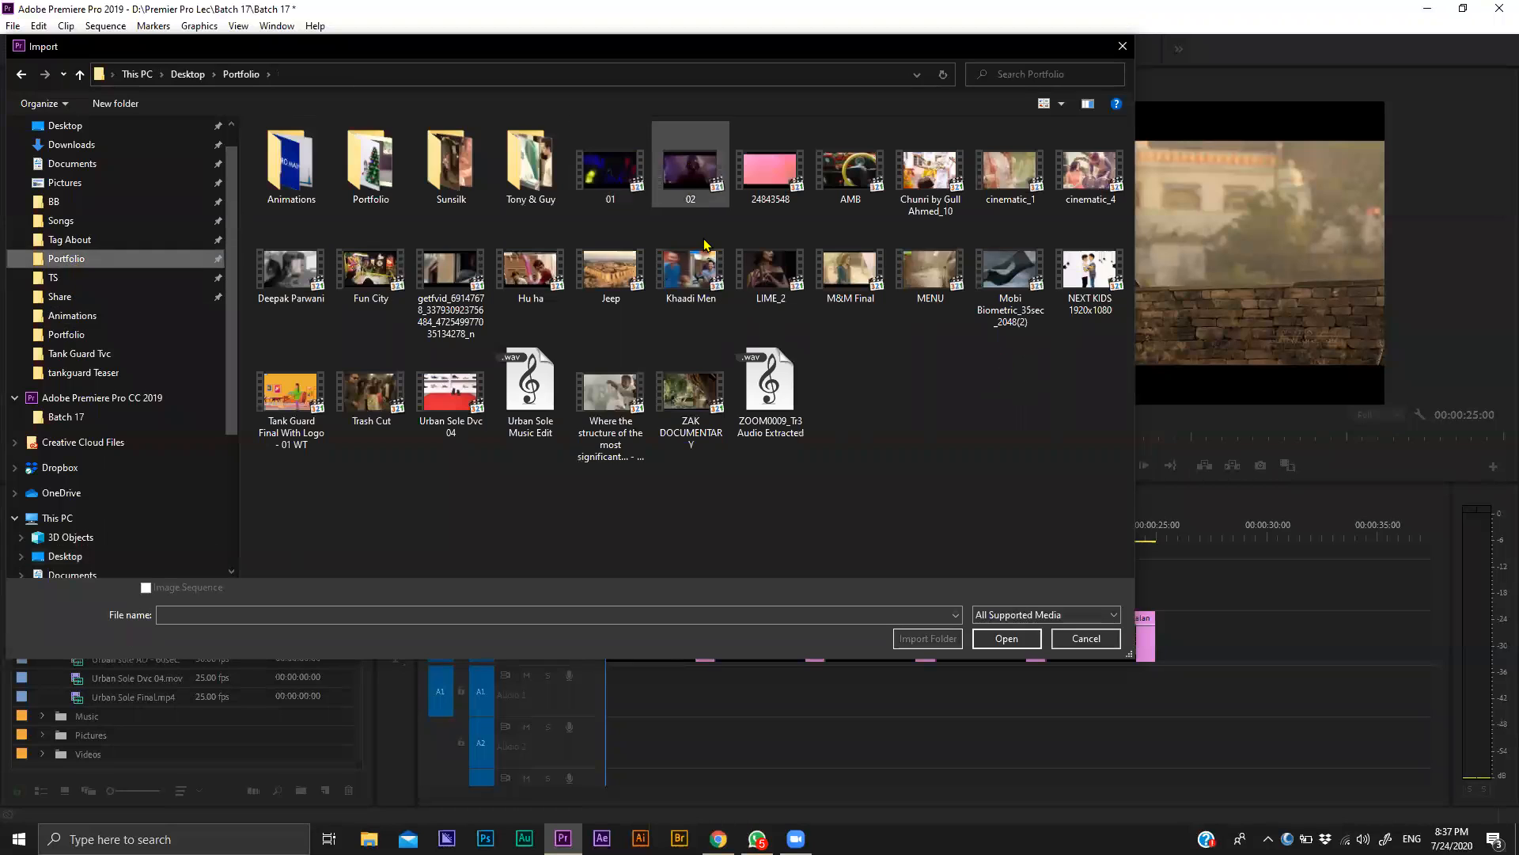
double_click(299, 166)
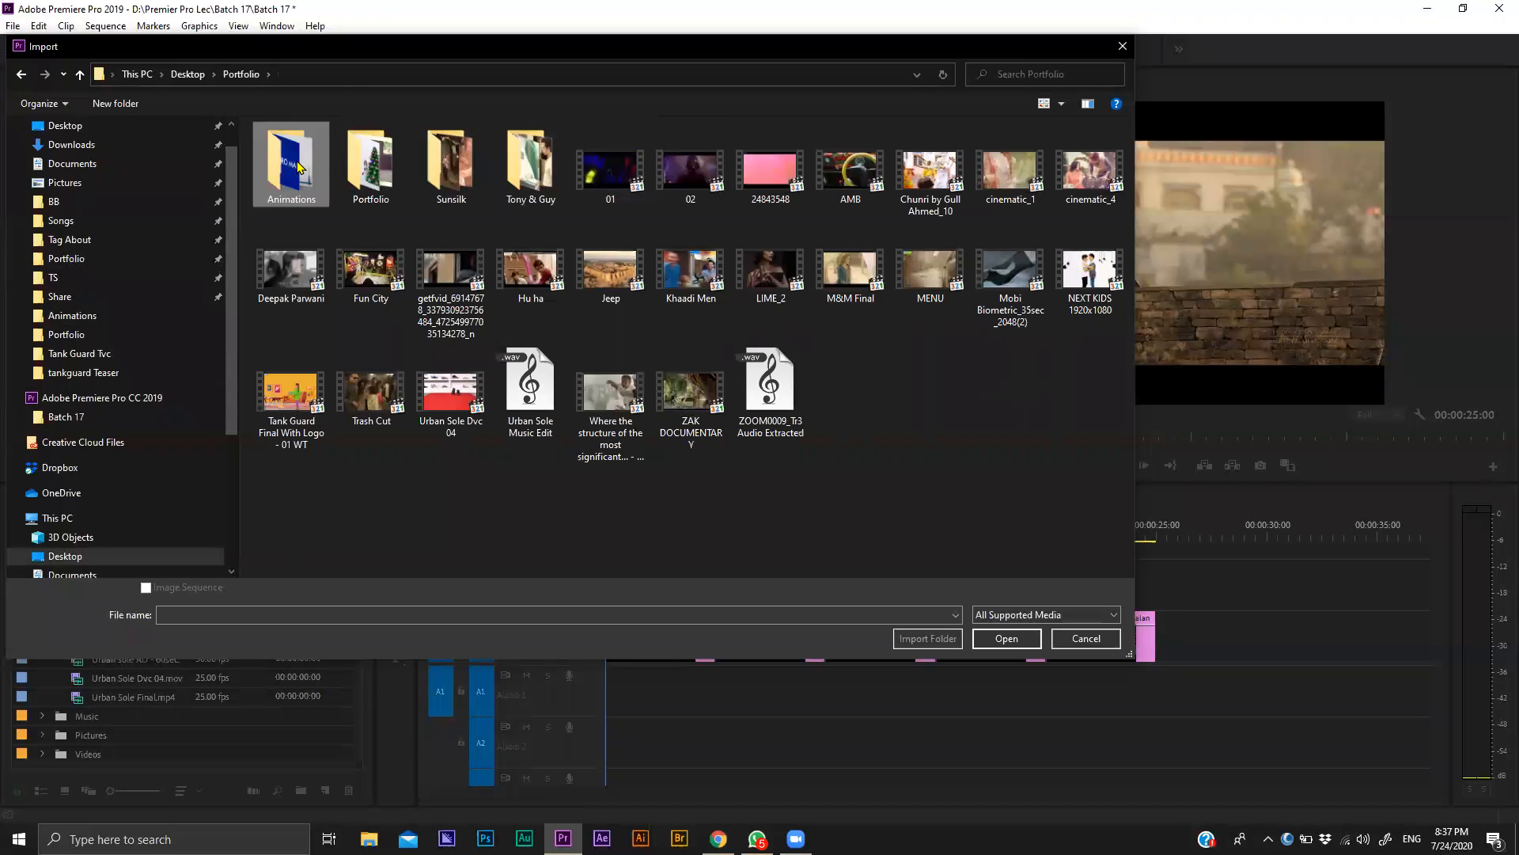
double_click(997, 171)
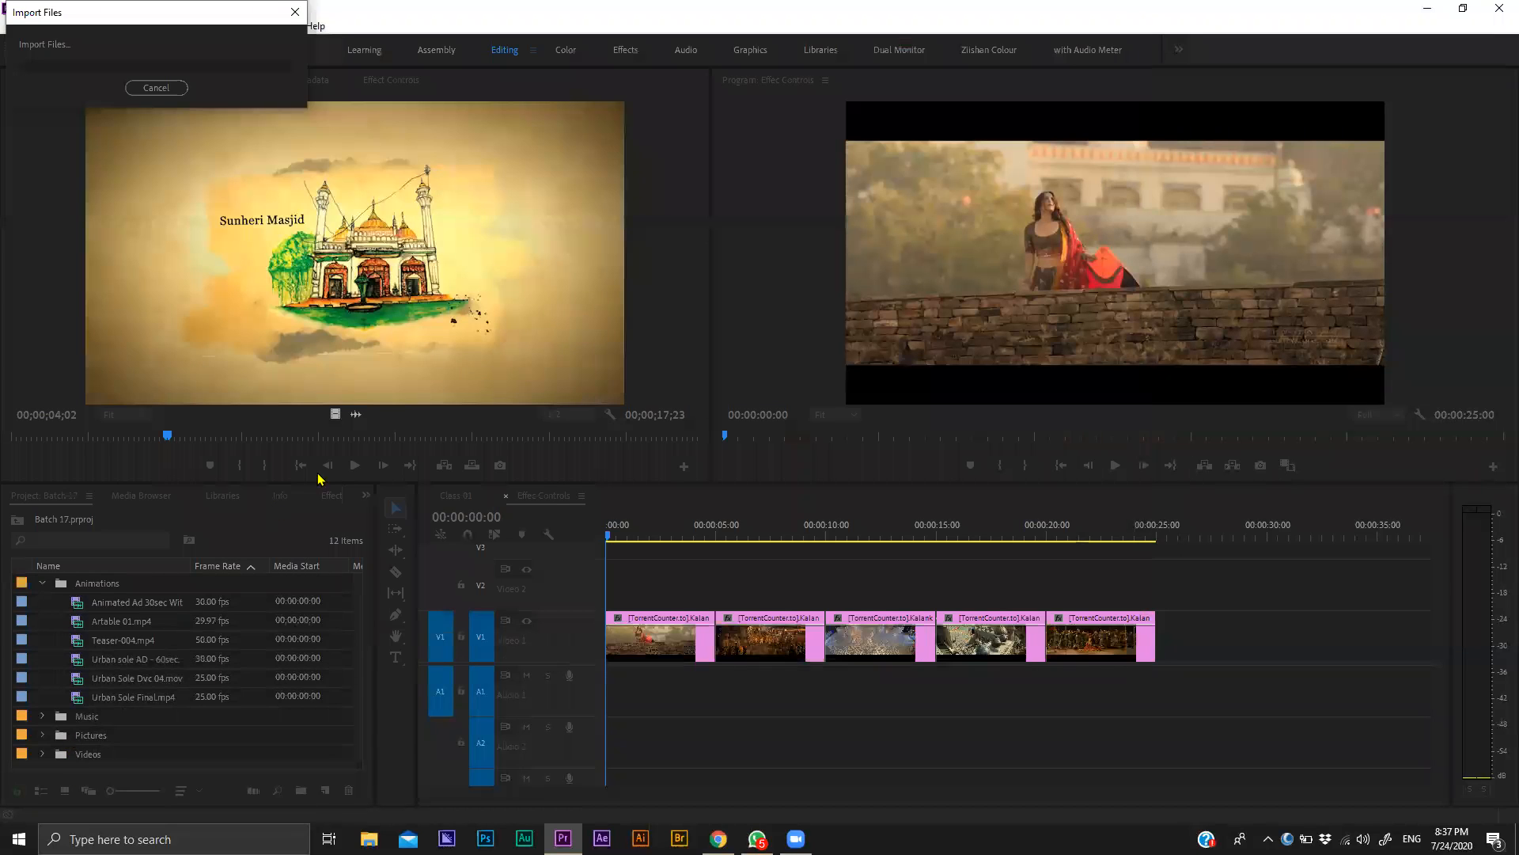
click(355, 414)
drag(355, 414, 610, 687)
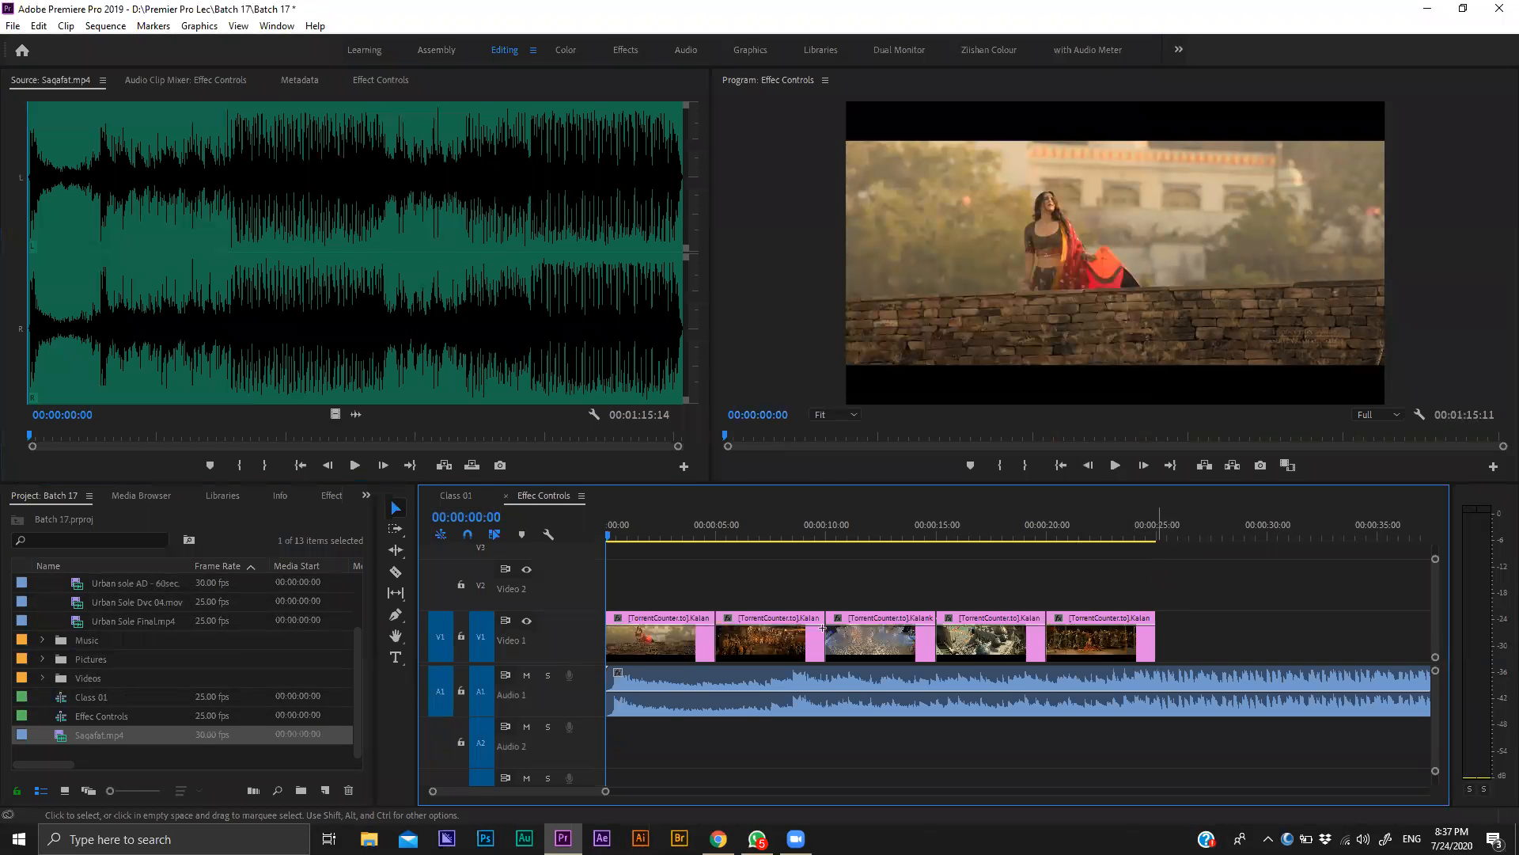
Move the five video clips to about 11 seconds, enlarge the Audio 1 track, and bring the first clip back to about 8 seconds.
drag(1201, 565, 906, 637)
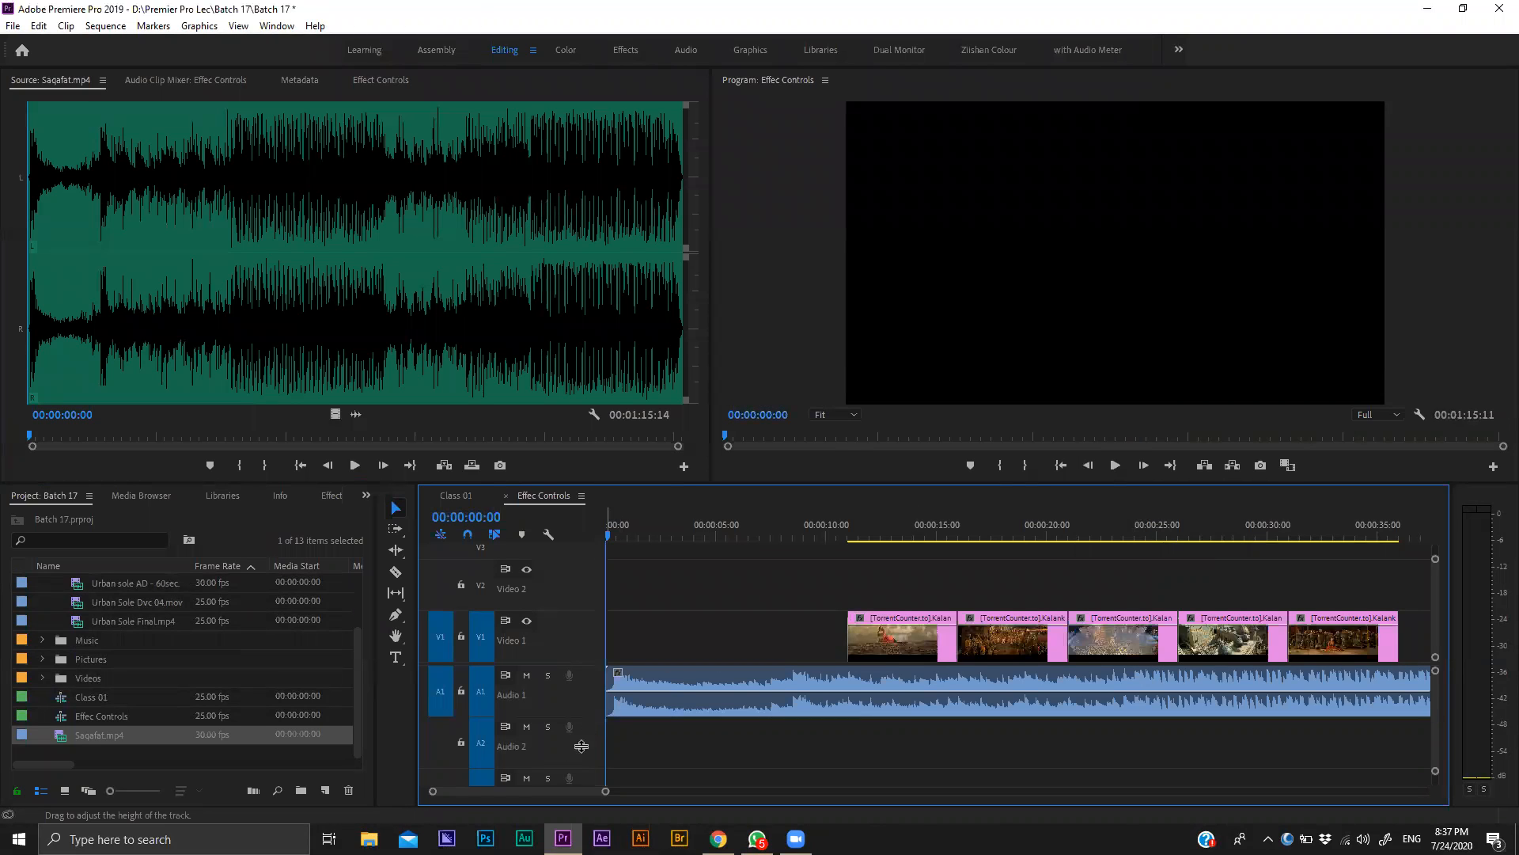
drag(587, 715, 588, 751)
drag(858, 665, 779, 663)
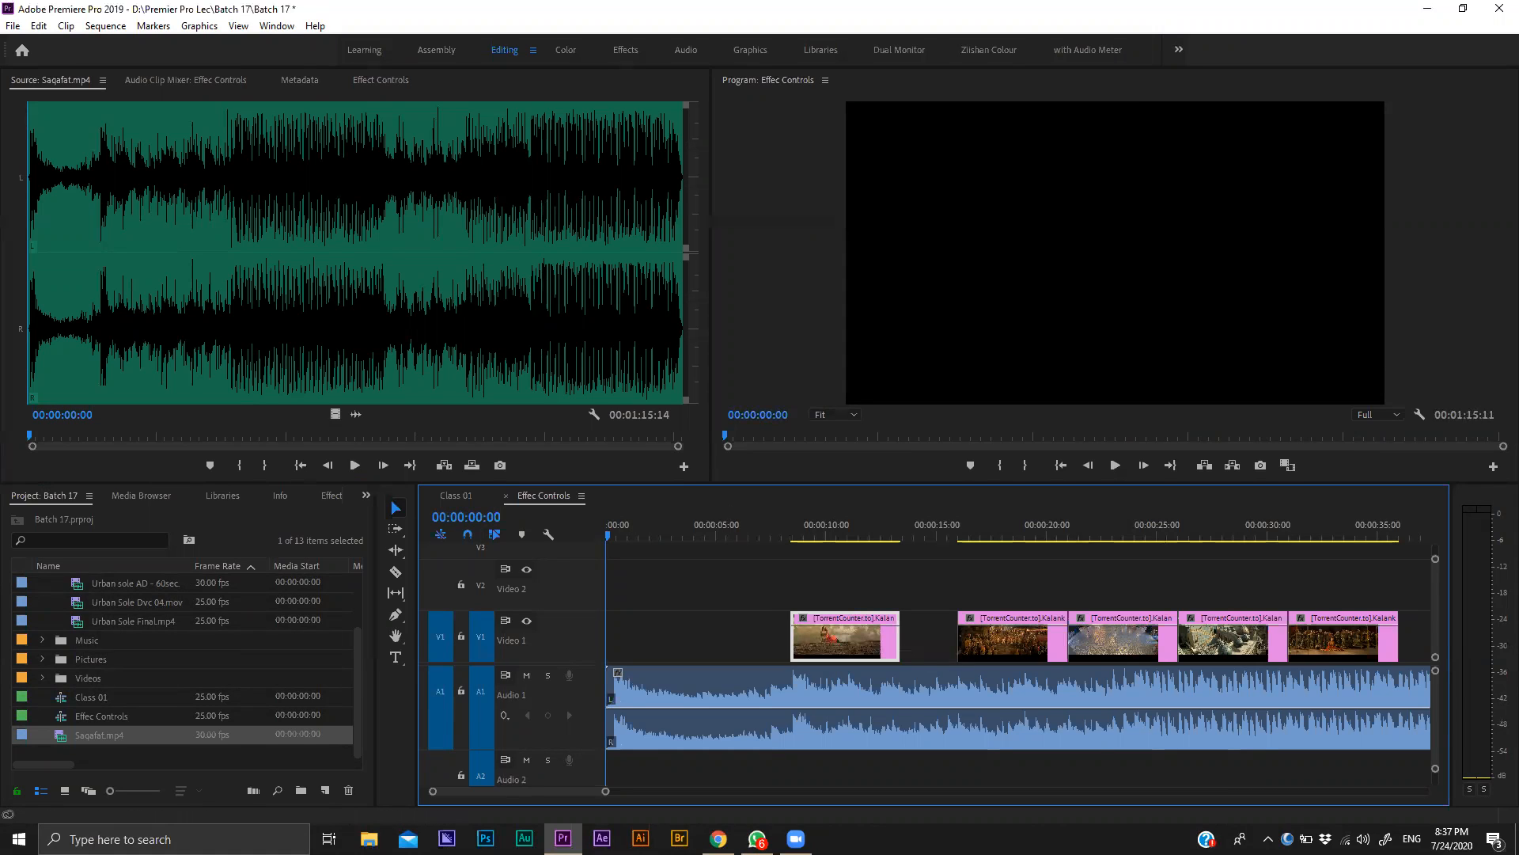
key(alt+Tab)
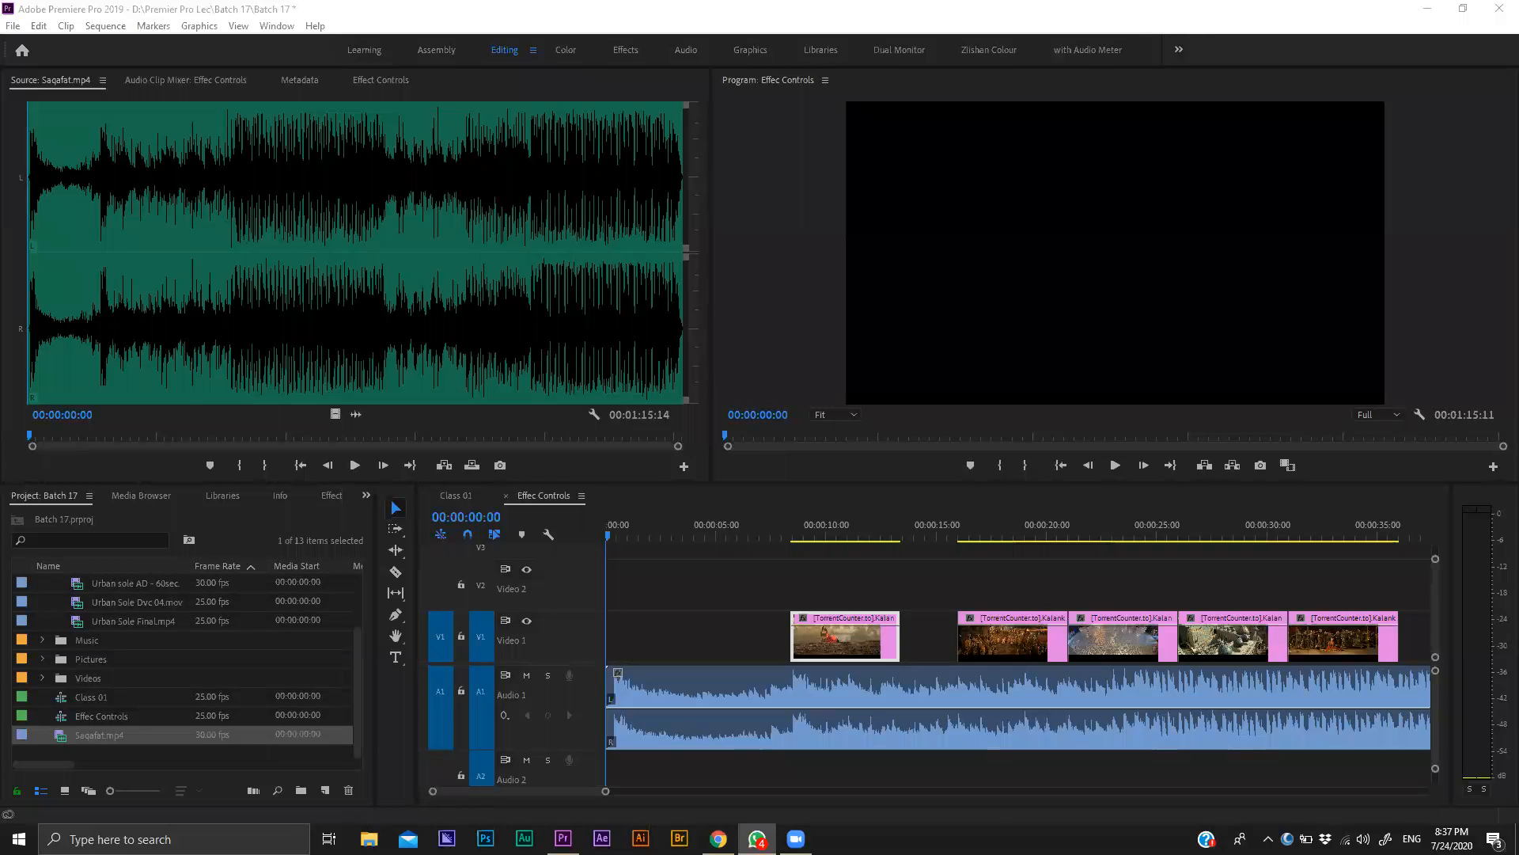
key(alt+Tab)
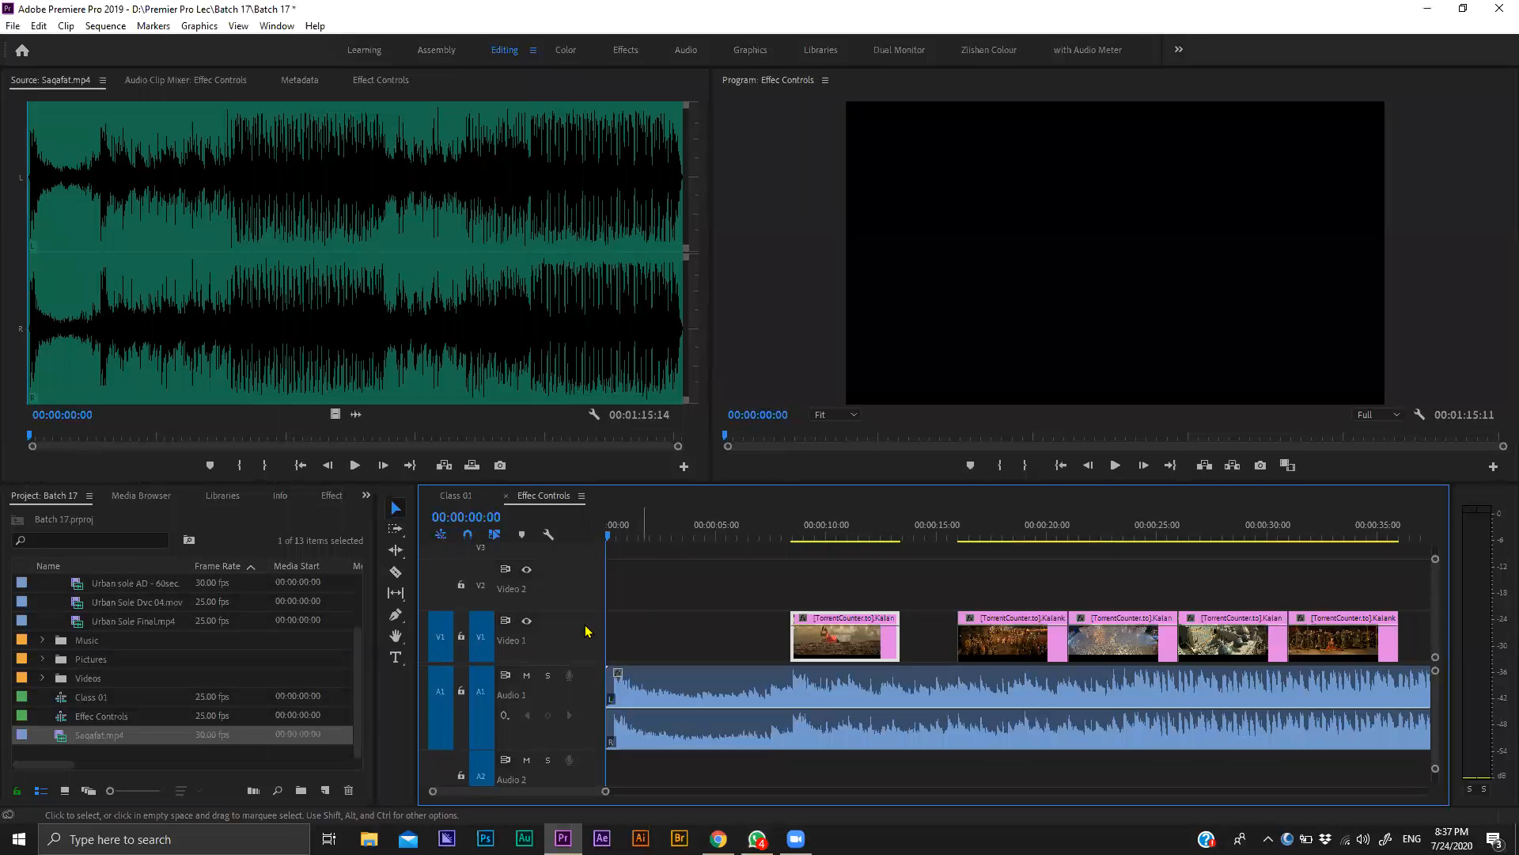
Lock the Audio 1 track and play the sequence from 00:00:07:19, just before the first clip.
click(463, 693)
click(775, 528)
key(minus)
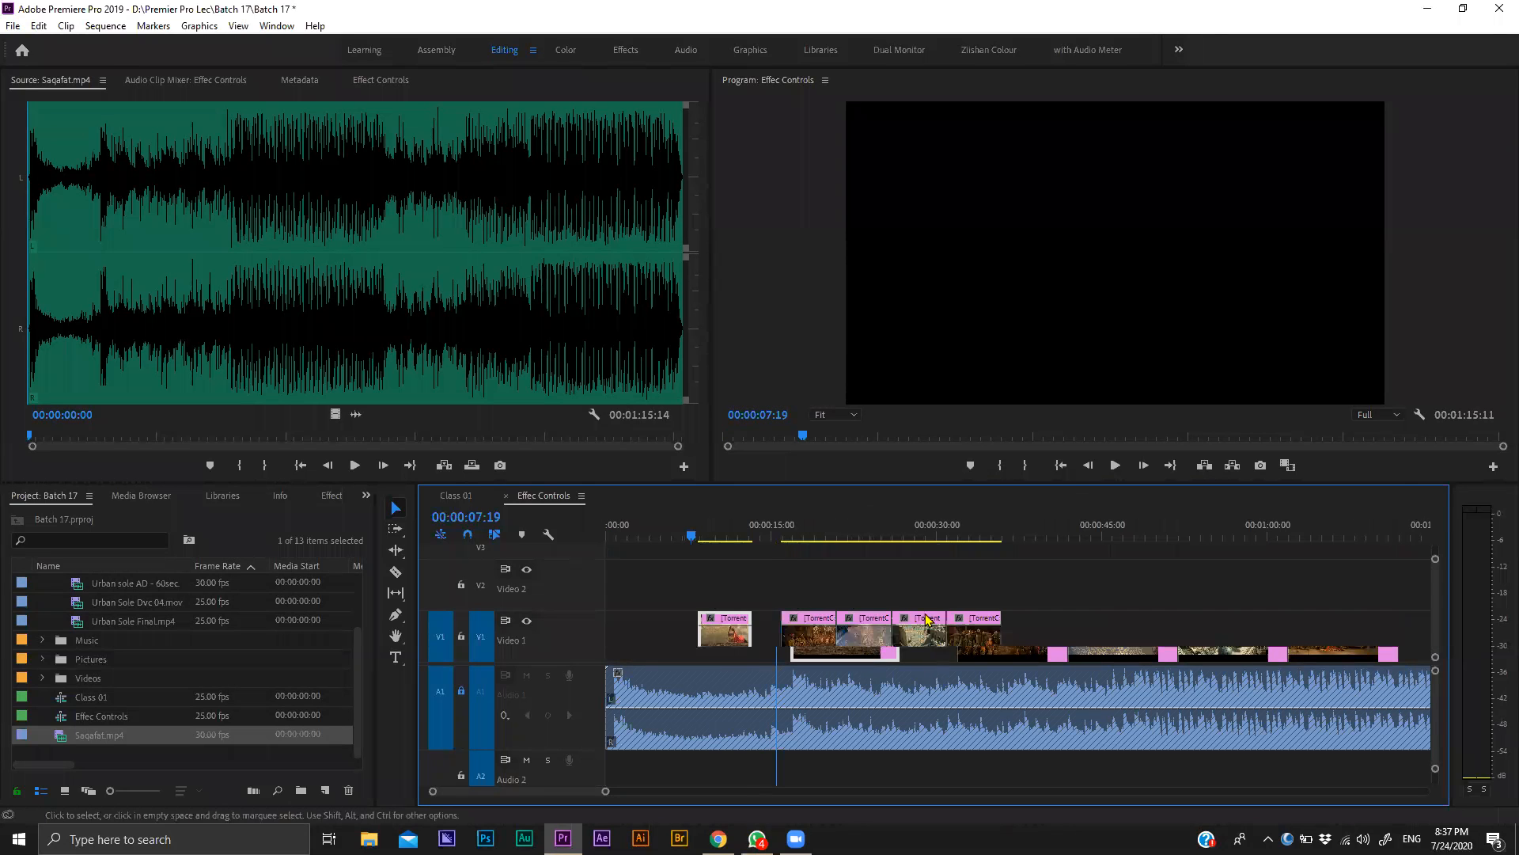
key(equal)
key(equal)
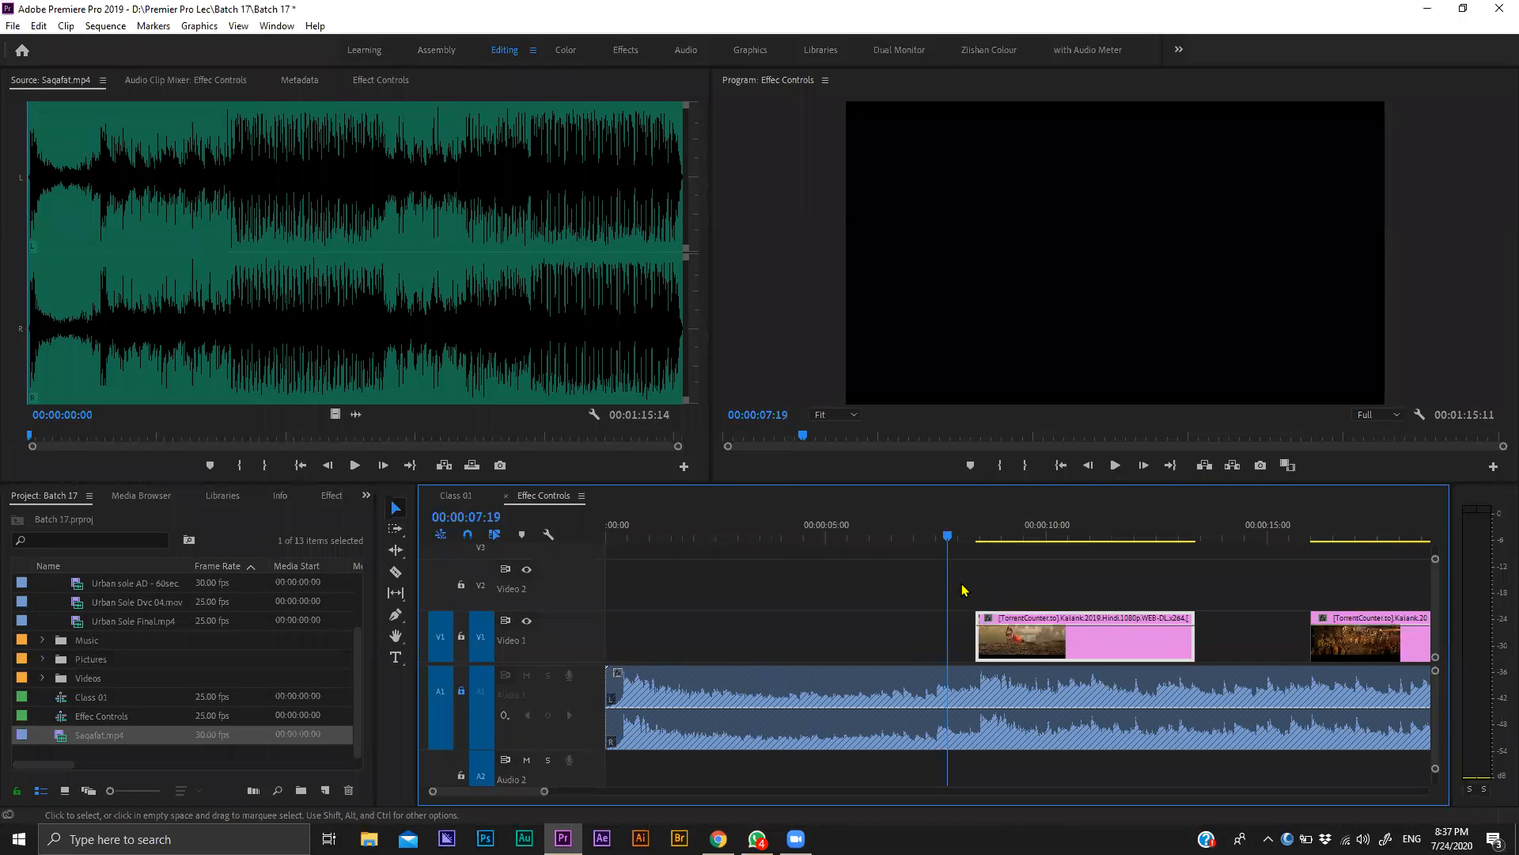
scroll(964, 590, down, 3)
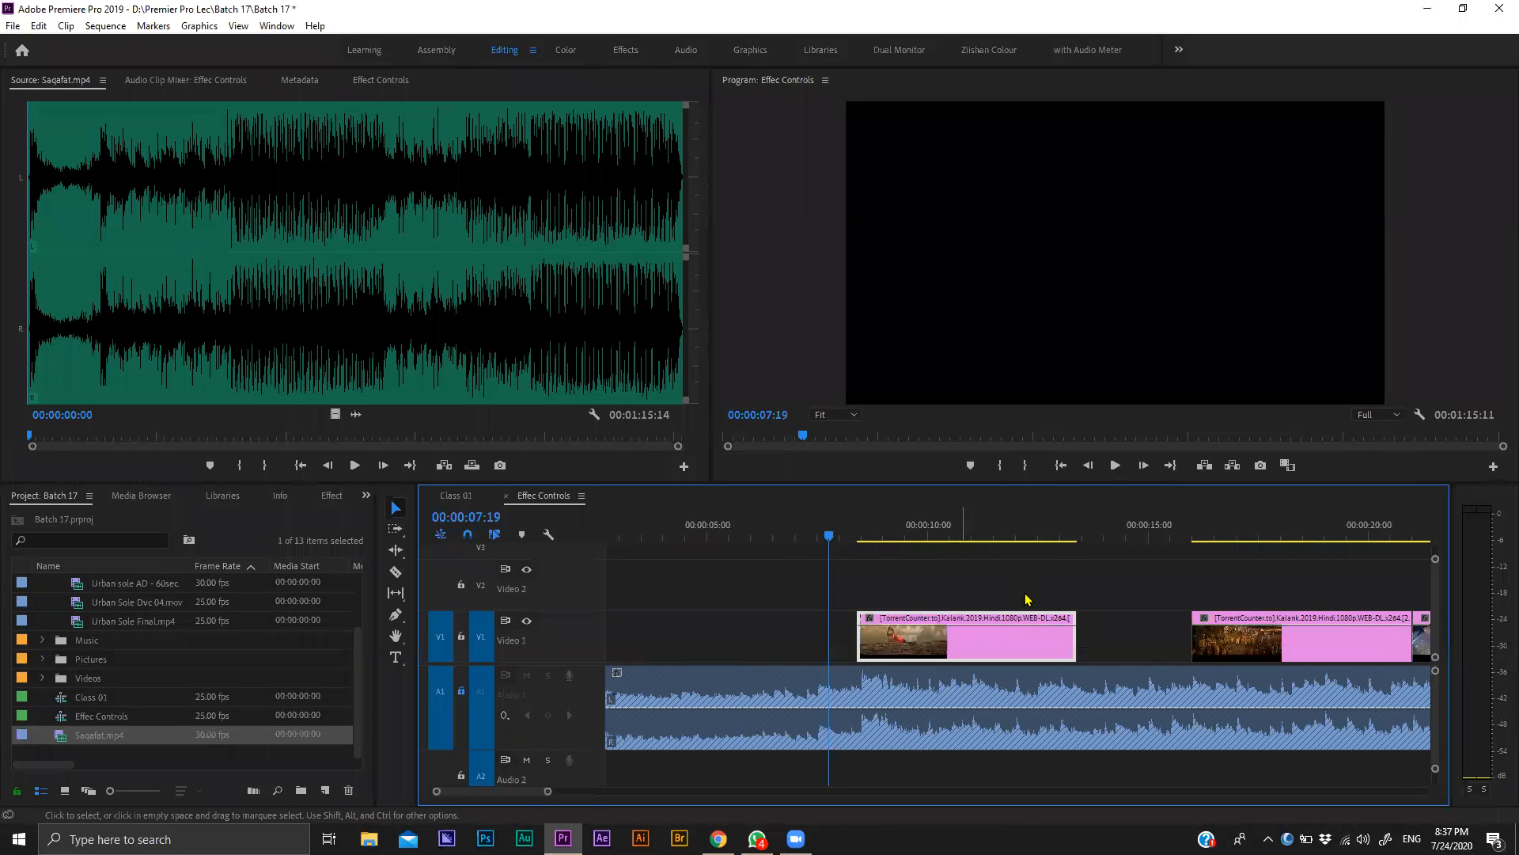
key(space)
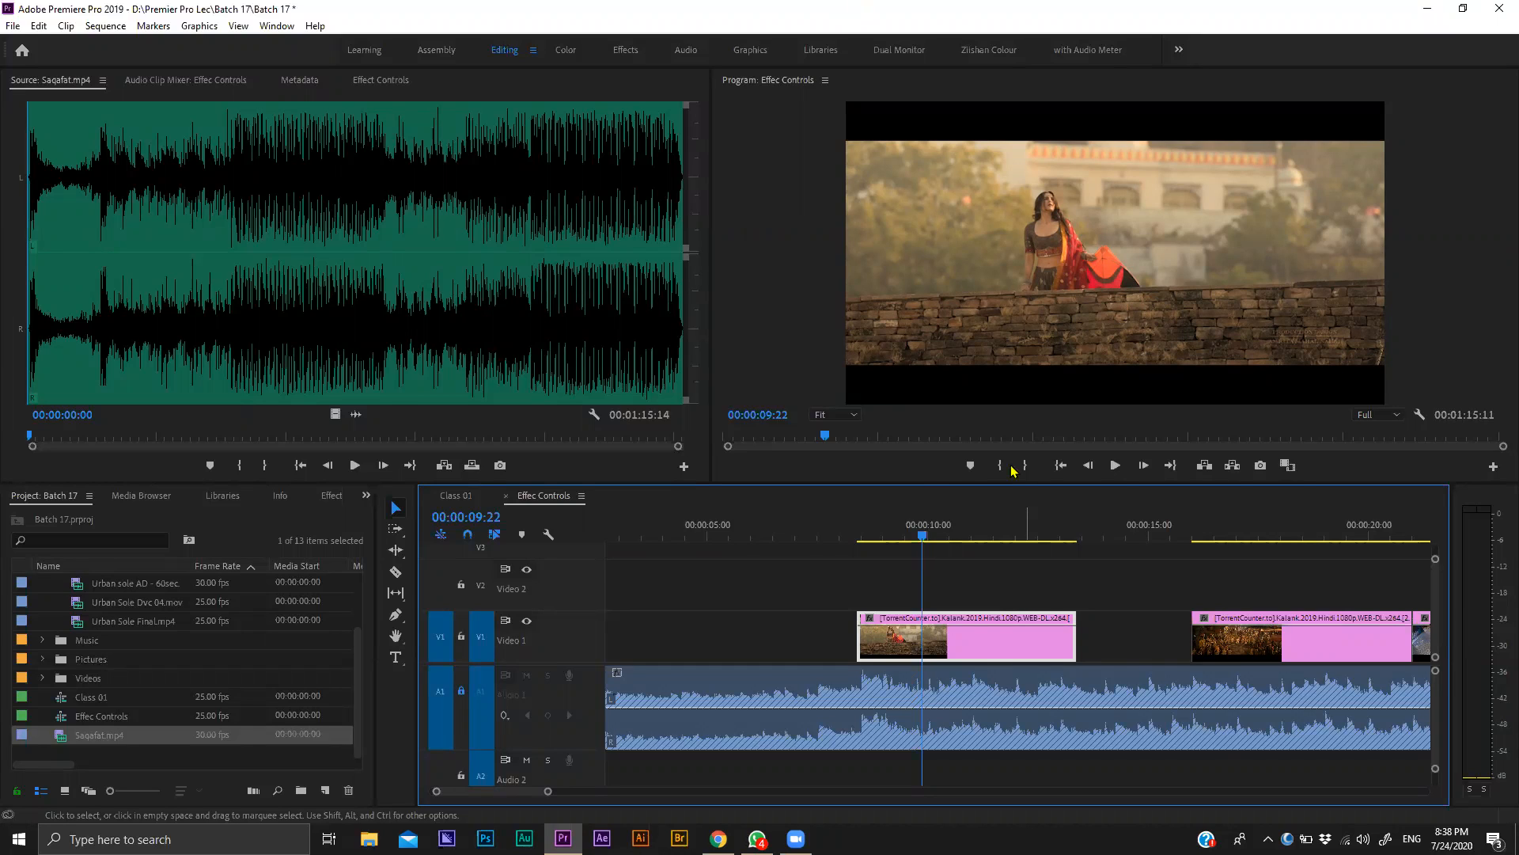
Enlarge the timeline area slightly, play the first clip's opening with the music repeatedly, and check the system speaker volume.
drag(932, 483, 936, 430)
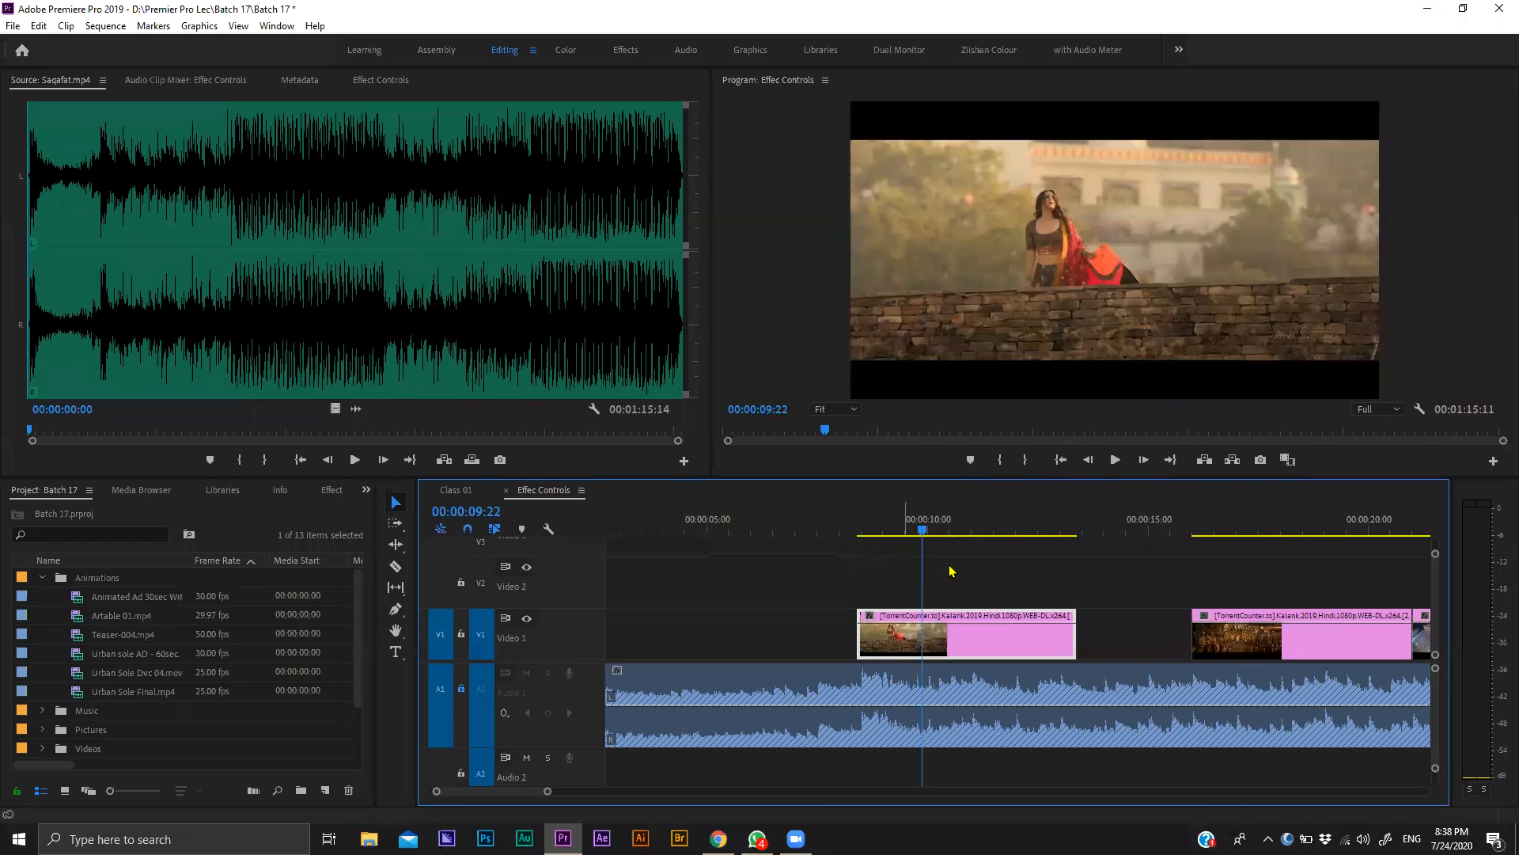
key(Up)
key(space)
key(space)
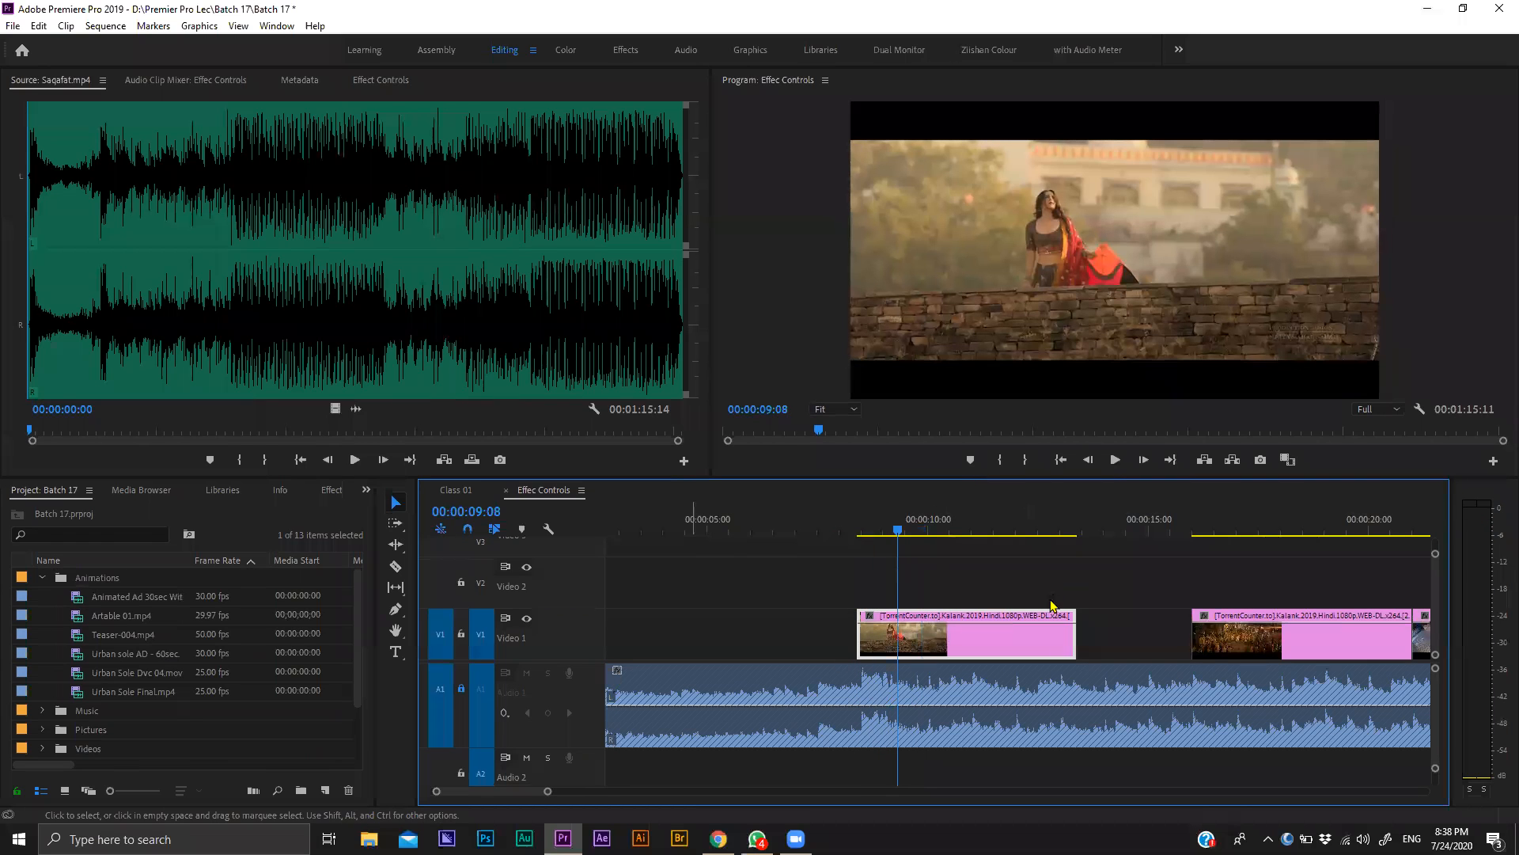
key(space)
key(space)
click(1363, 839)
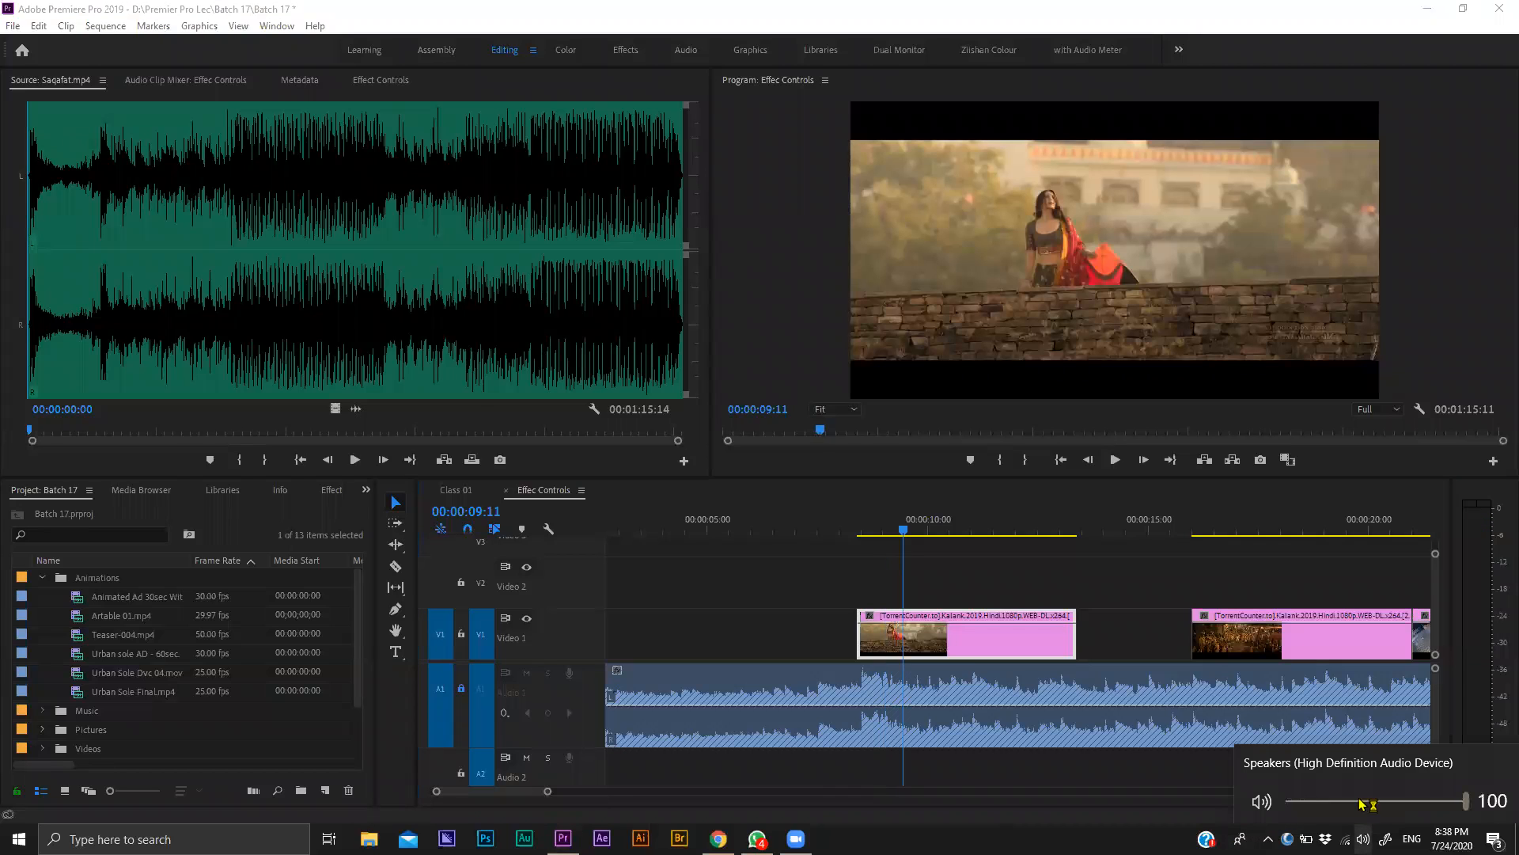
click(871, 528)
key(space)
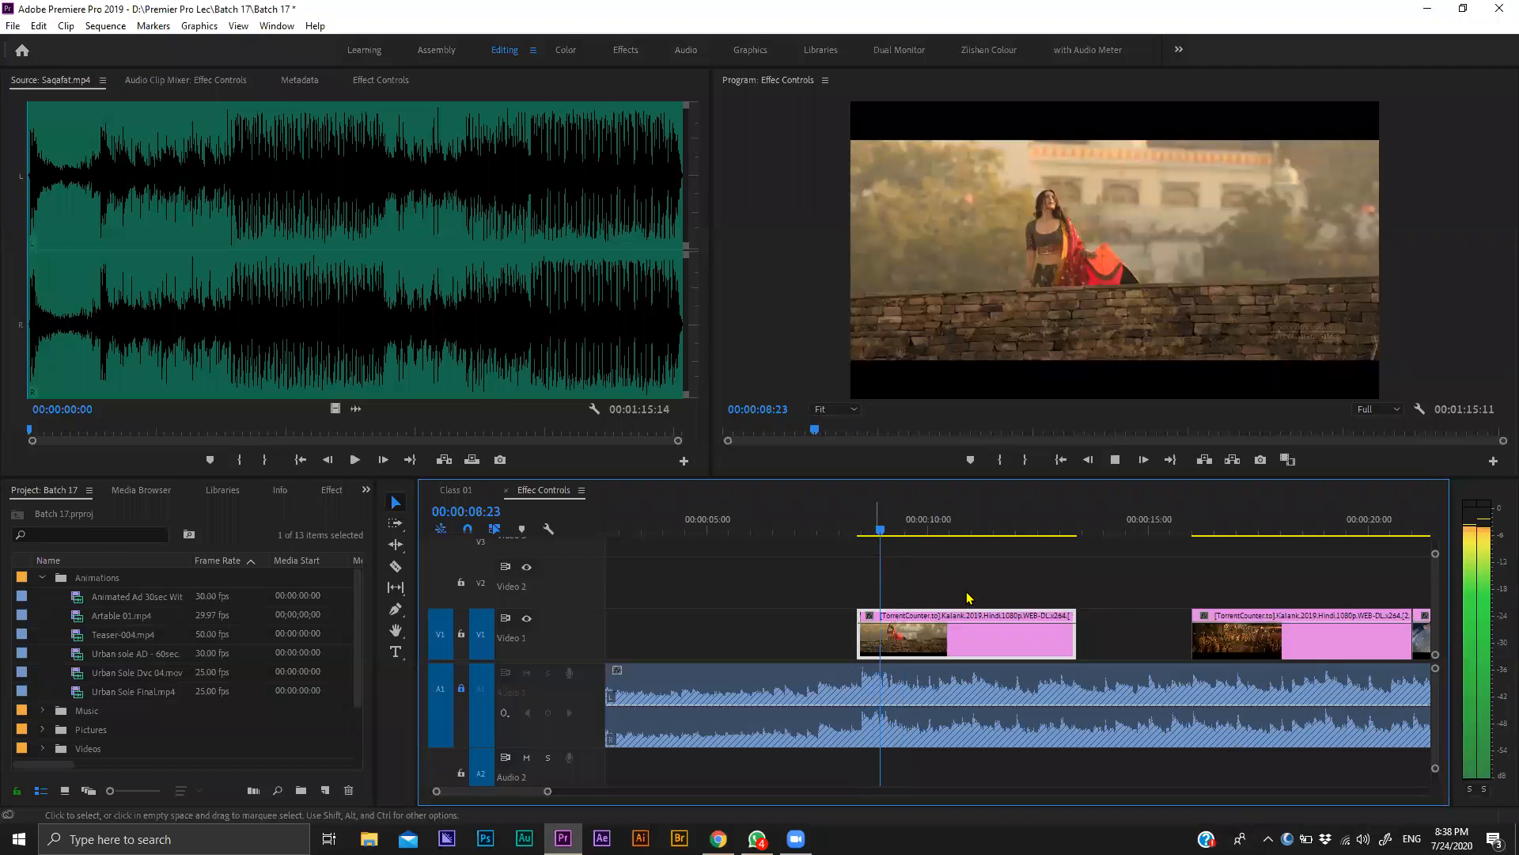
key(space)
Show the first clip's Effect Controls and place the playhead at the start of the clip.
scroll(987, 622, down, 1)
scroll(987, 623, down, 1)
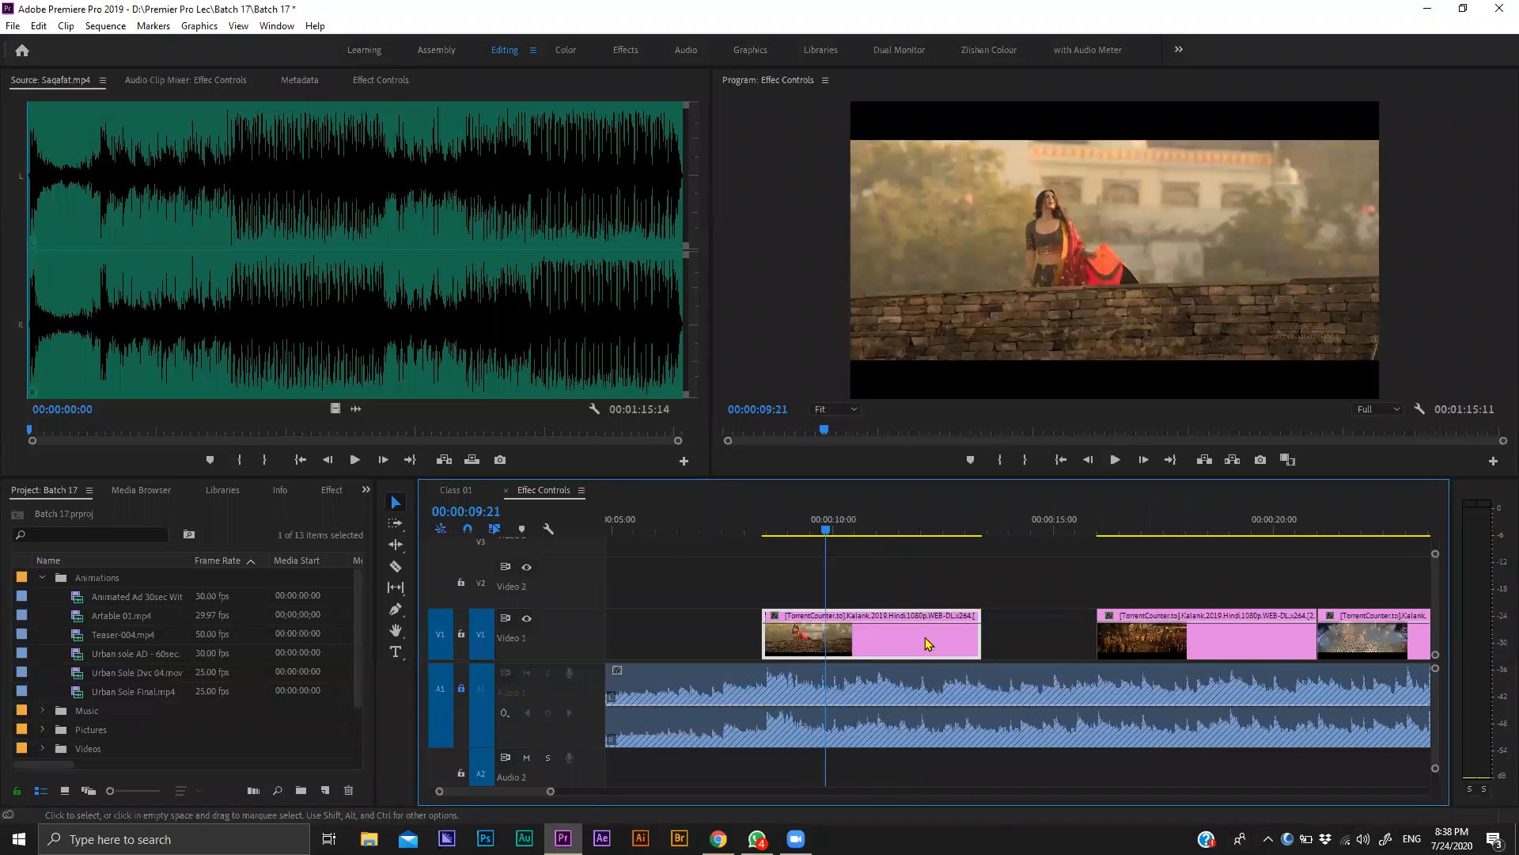
key(shift+5)
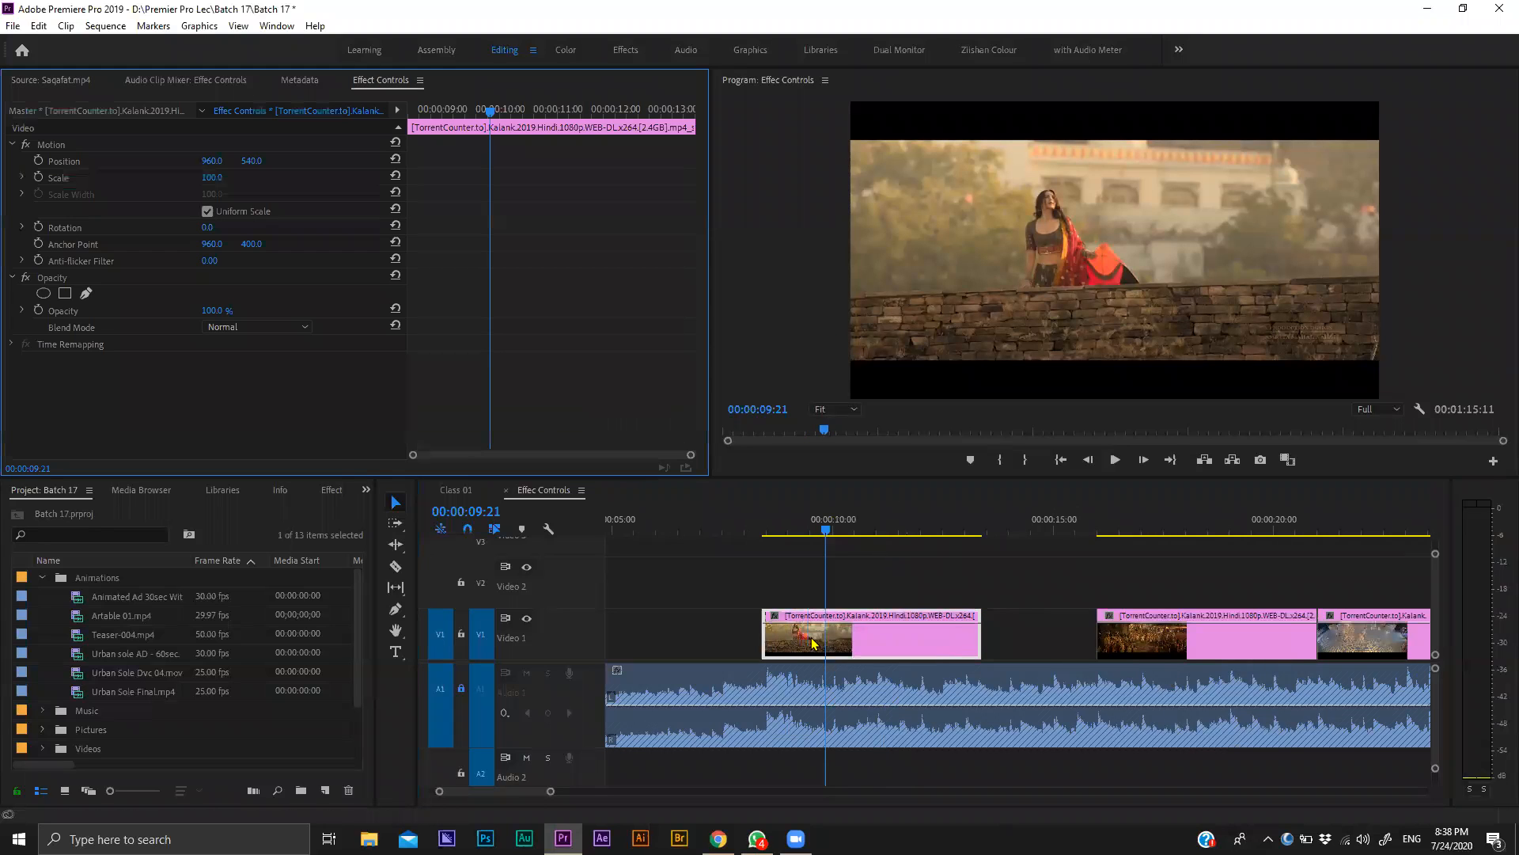
click(766, 530)
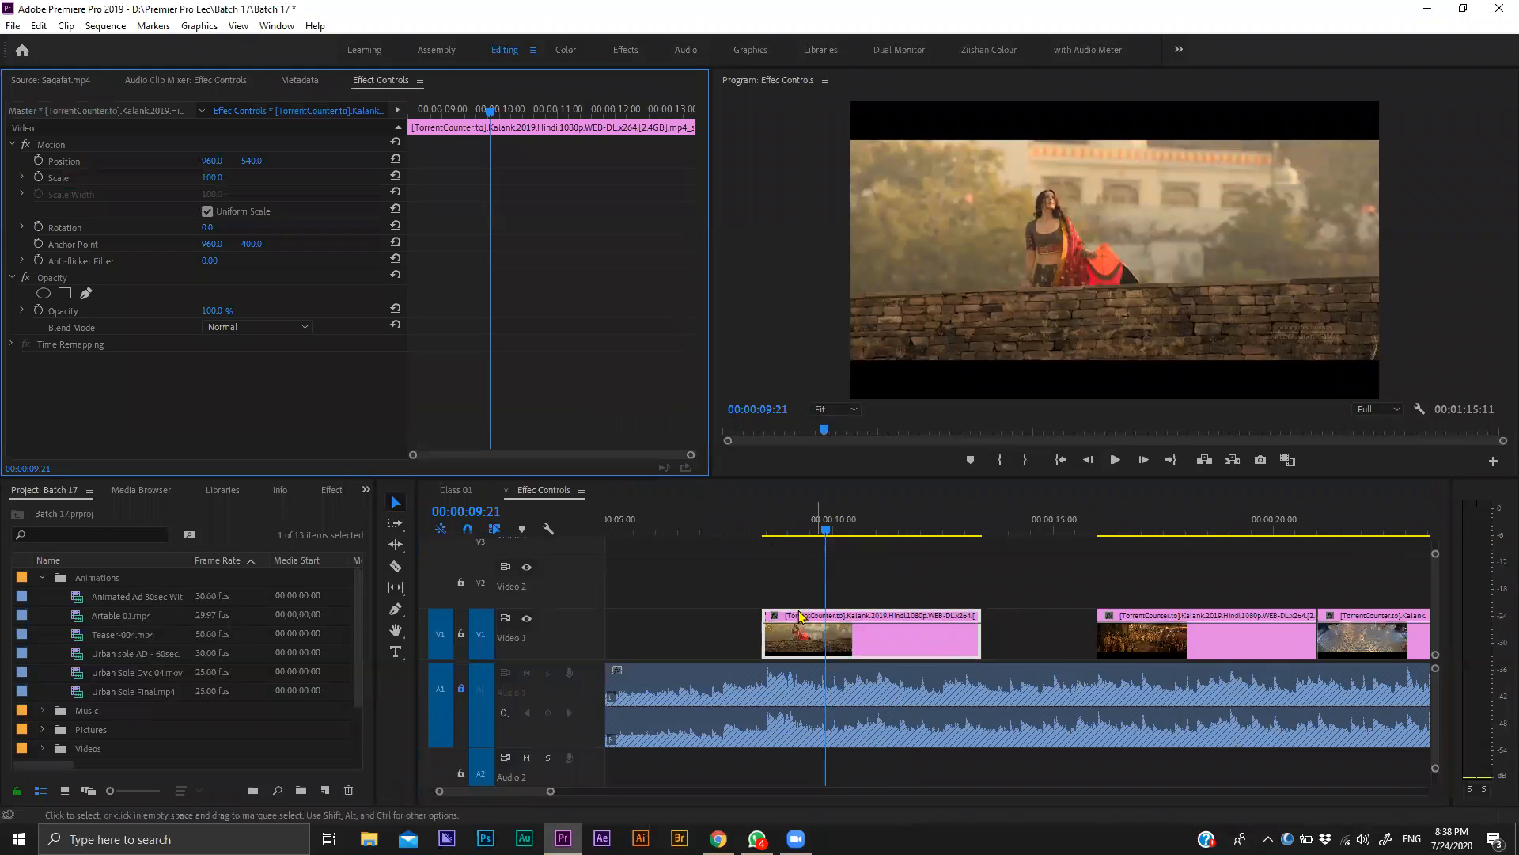
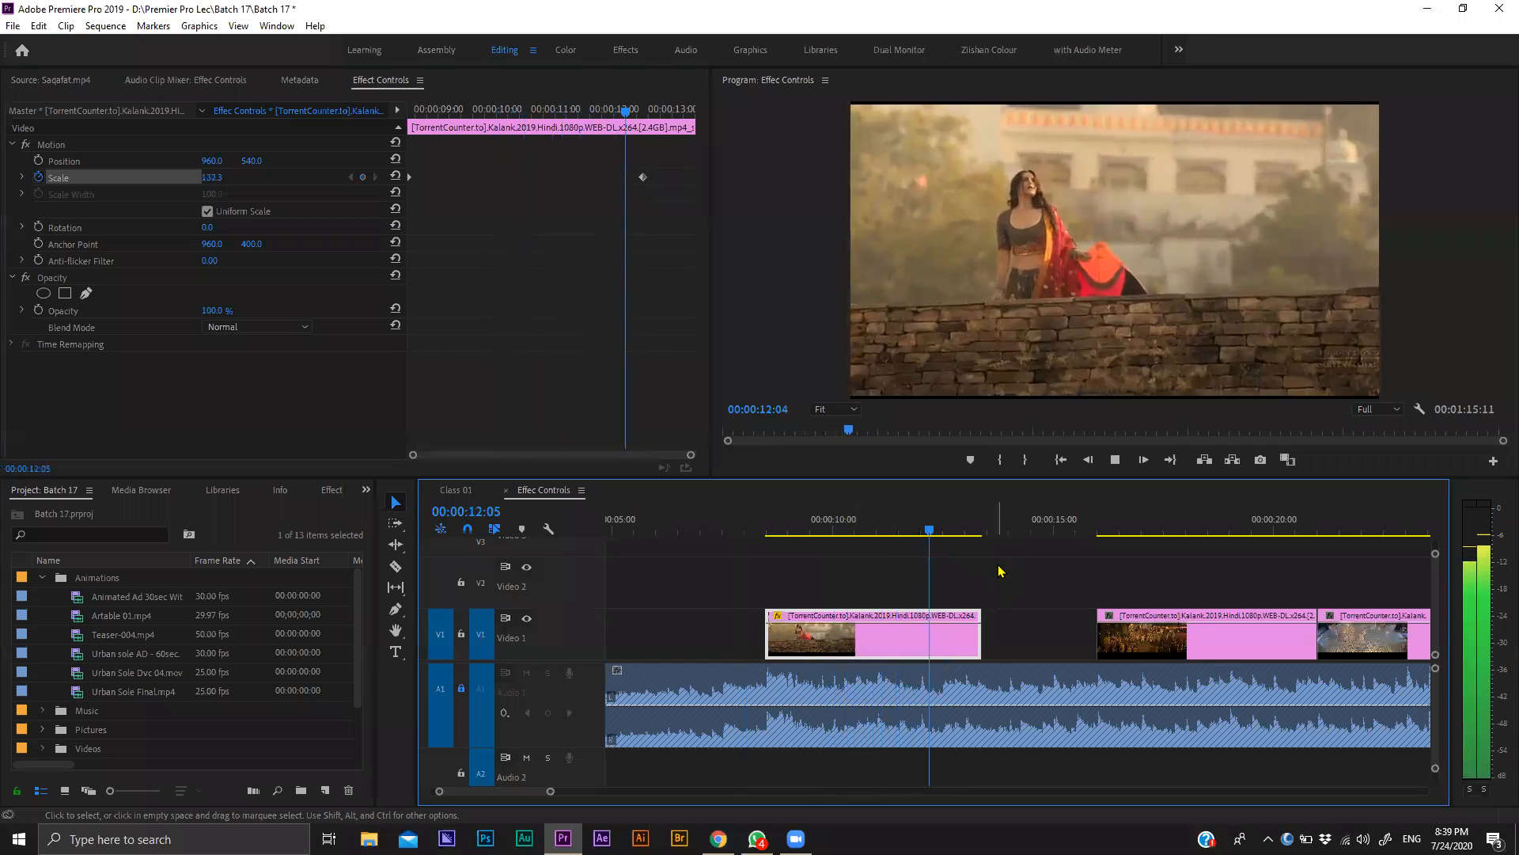
Review the first clip's Scale animation against the music and return the playhead to the clip's start at 00:00:08:12.
key(space)
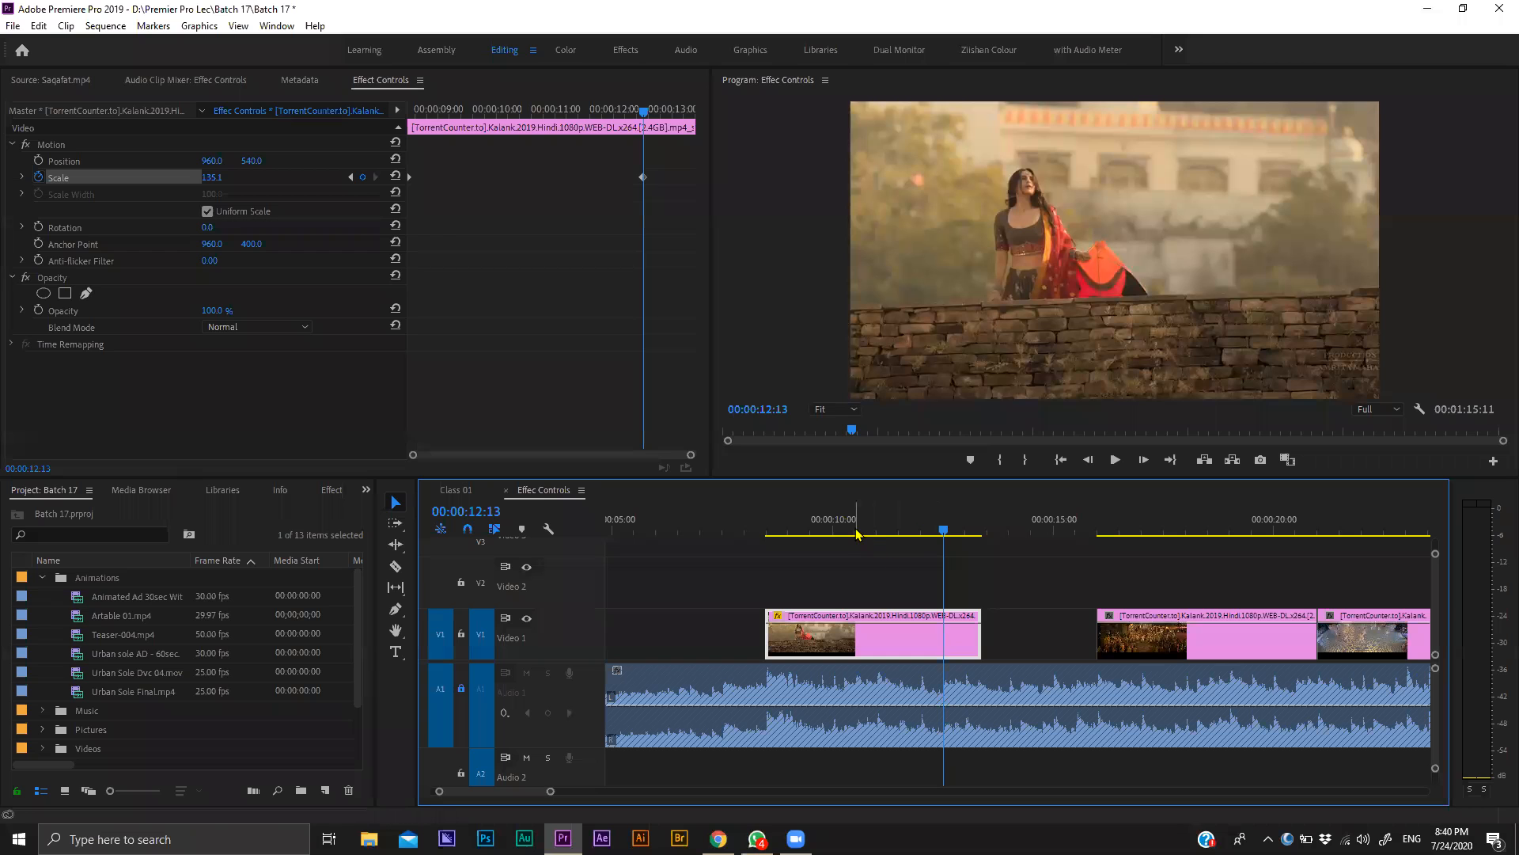
click(809, 533)
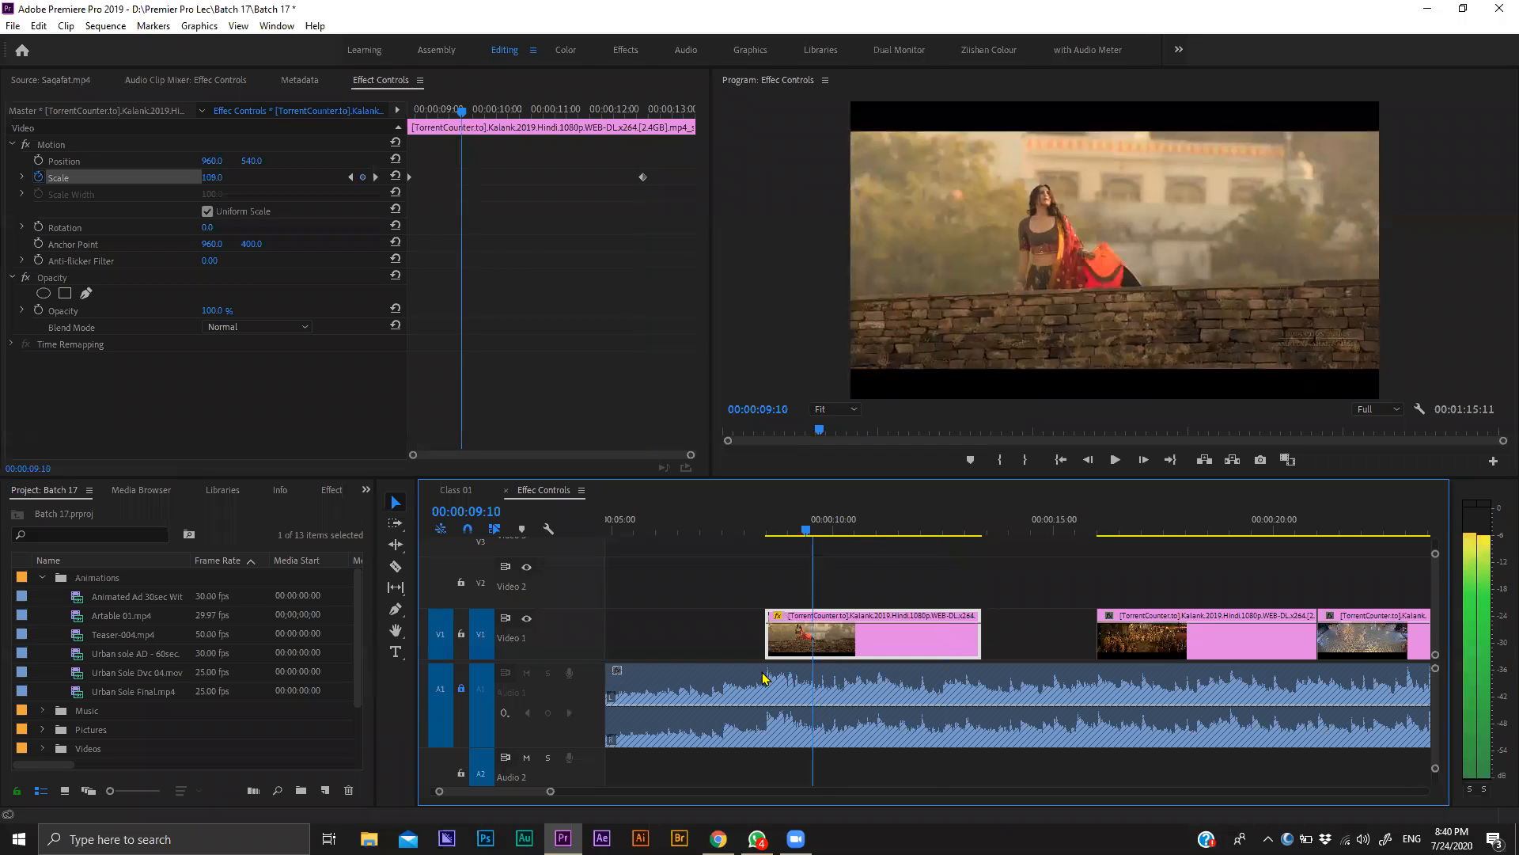
key(Up)
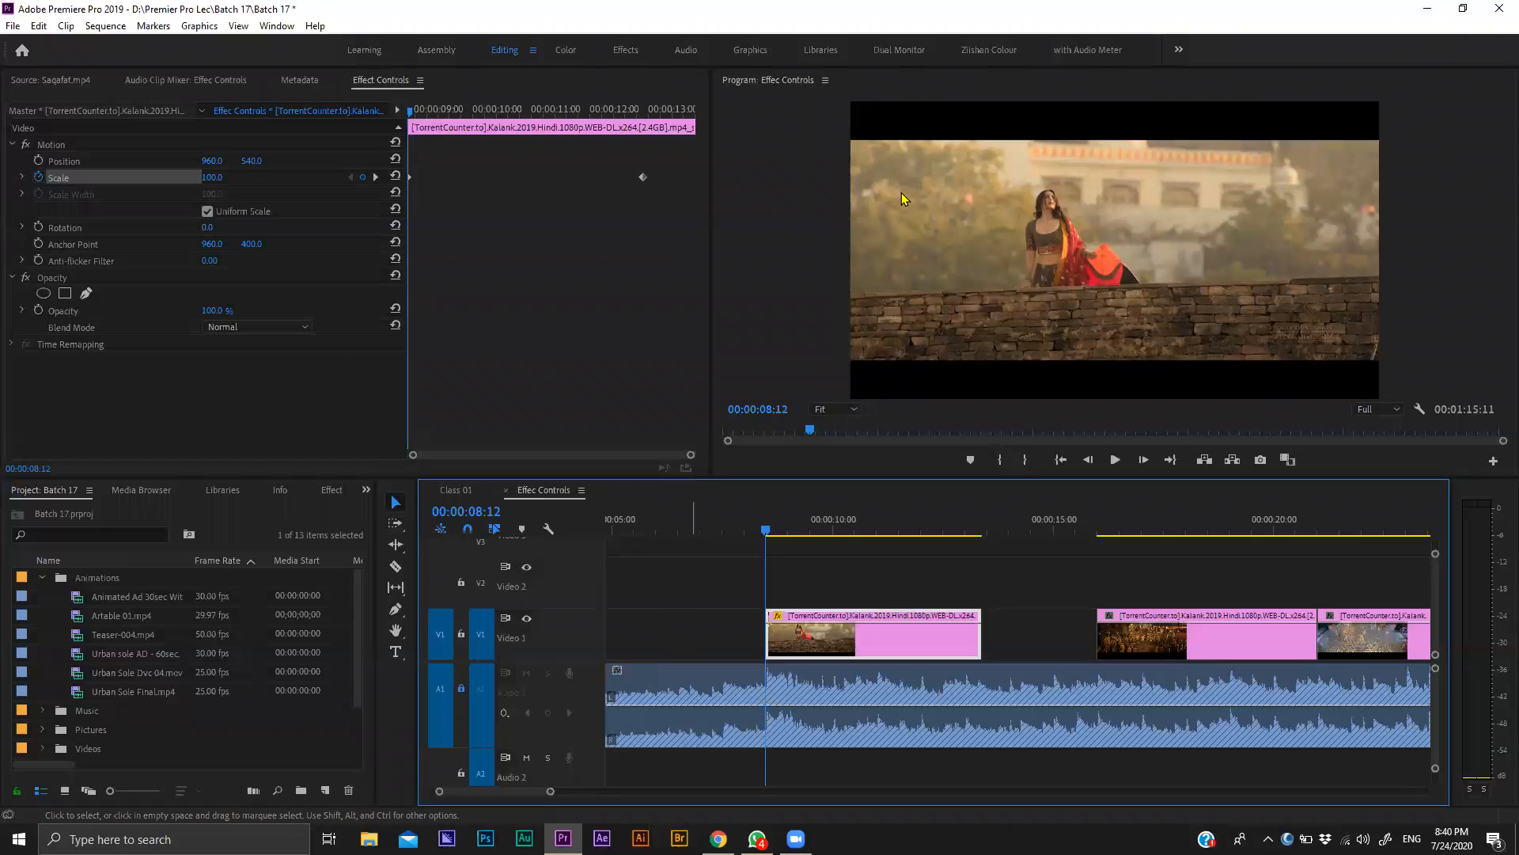
Draw a rectangle with the Rectangle tool over the upper black bar of the frame, at the first clip's start, and position it there.
click(396, 609)
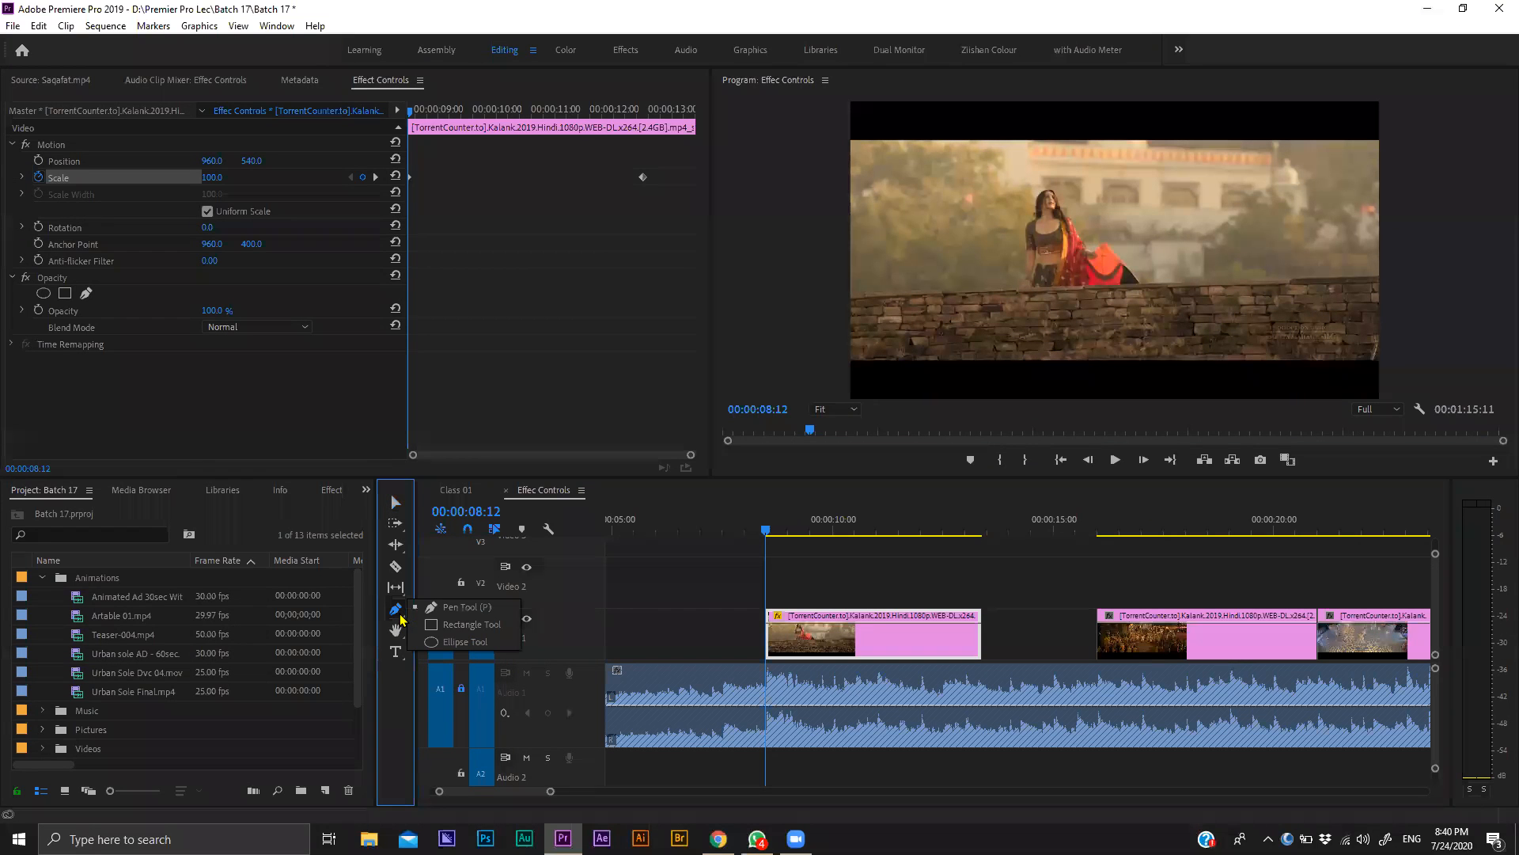
click(467, 630)
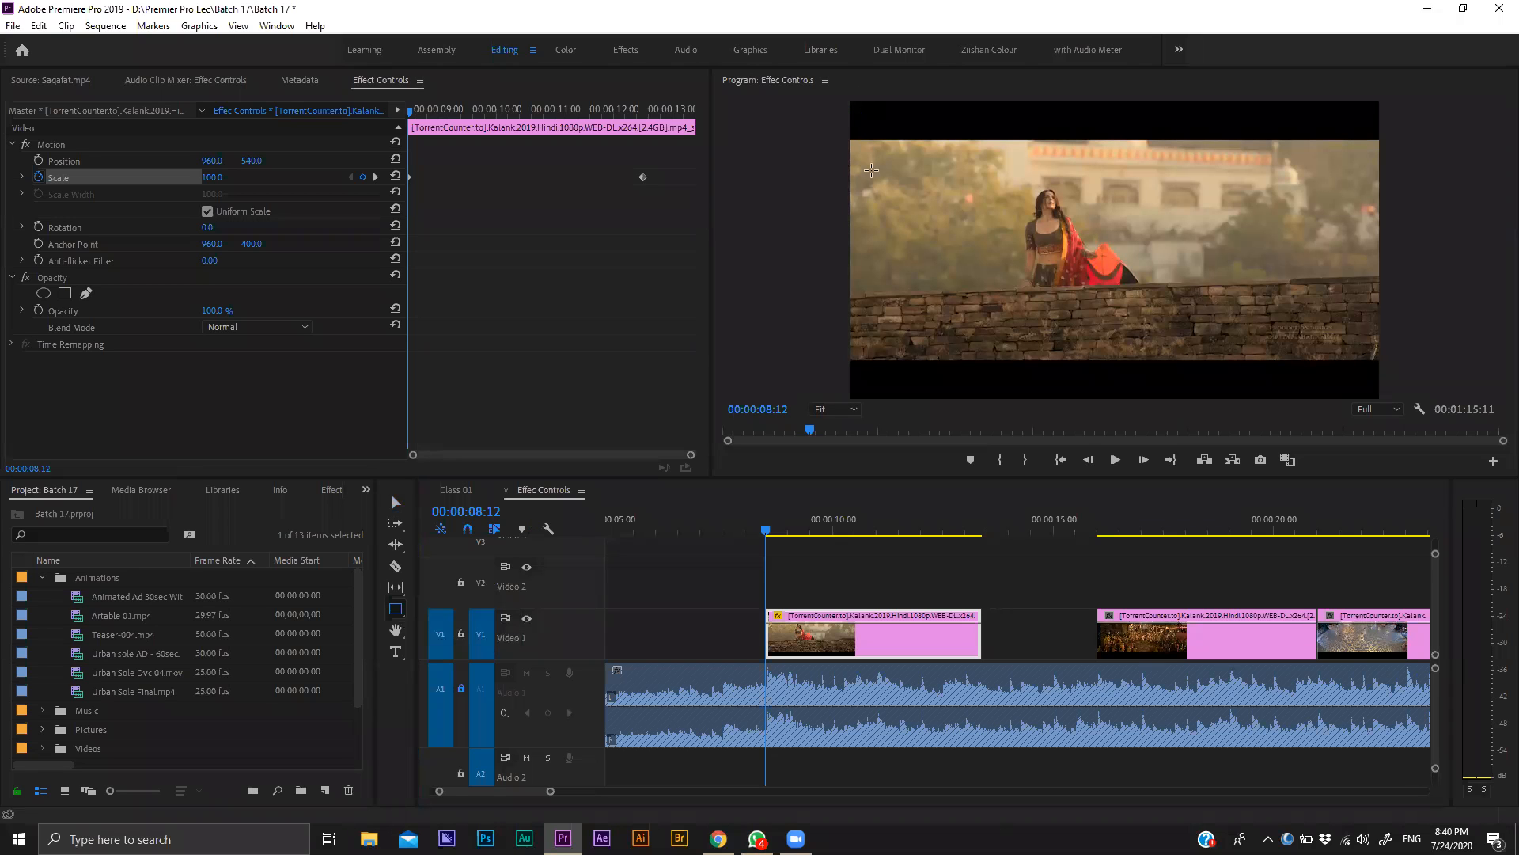
key(grave)
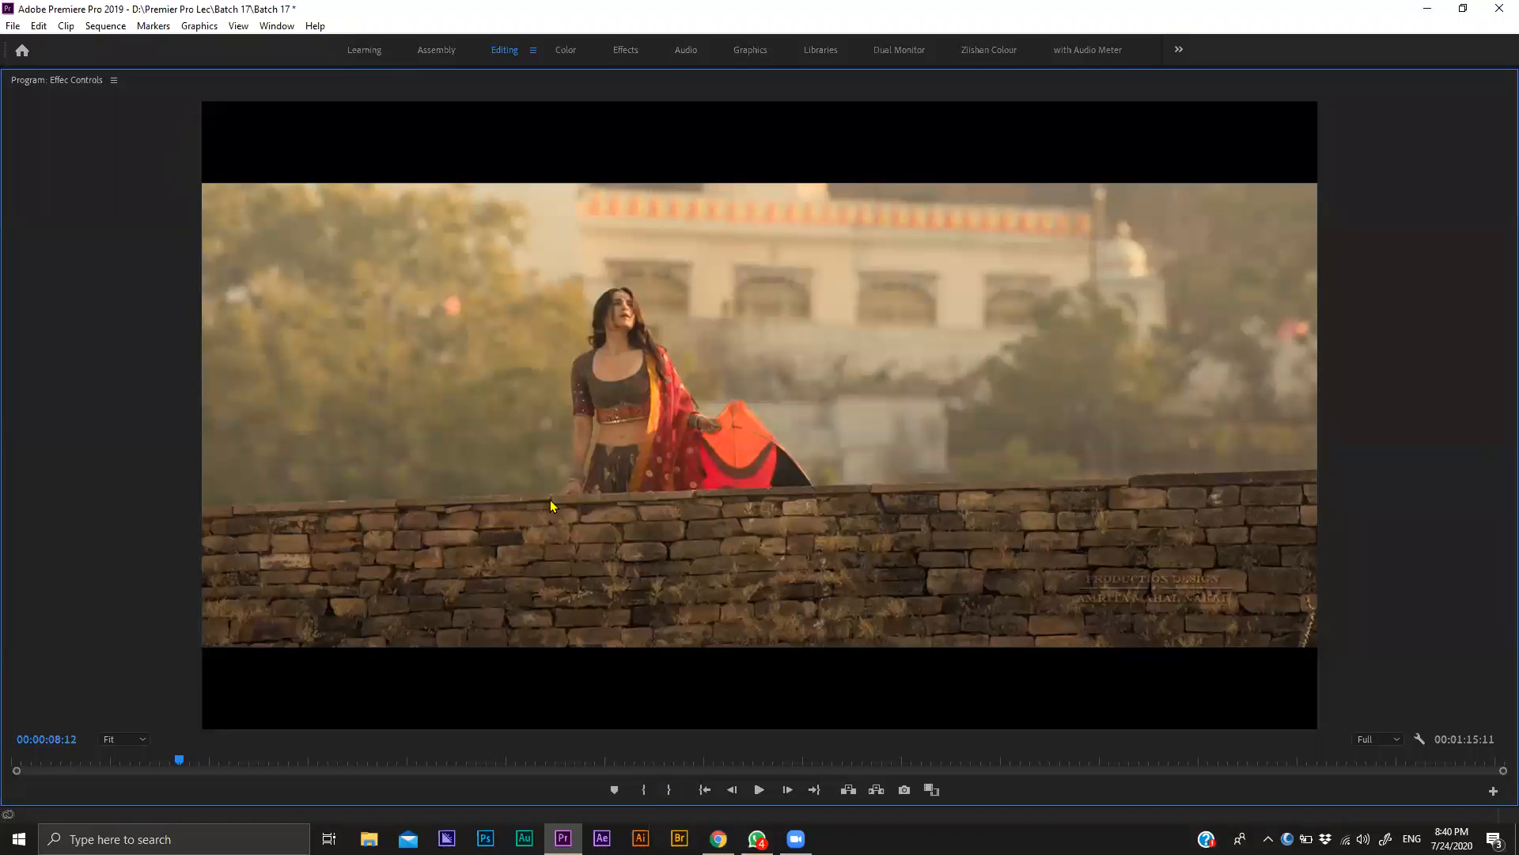
key(grave)
drag(858, 113, 892, 151)
drag(1233, 181, 1381, 160)
key(v)
drag(1085, 130, 1080, 123)
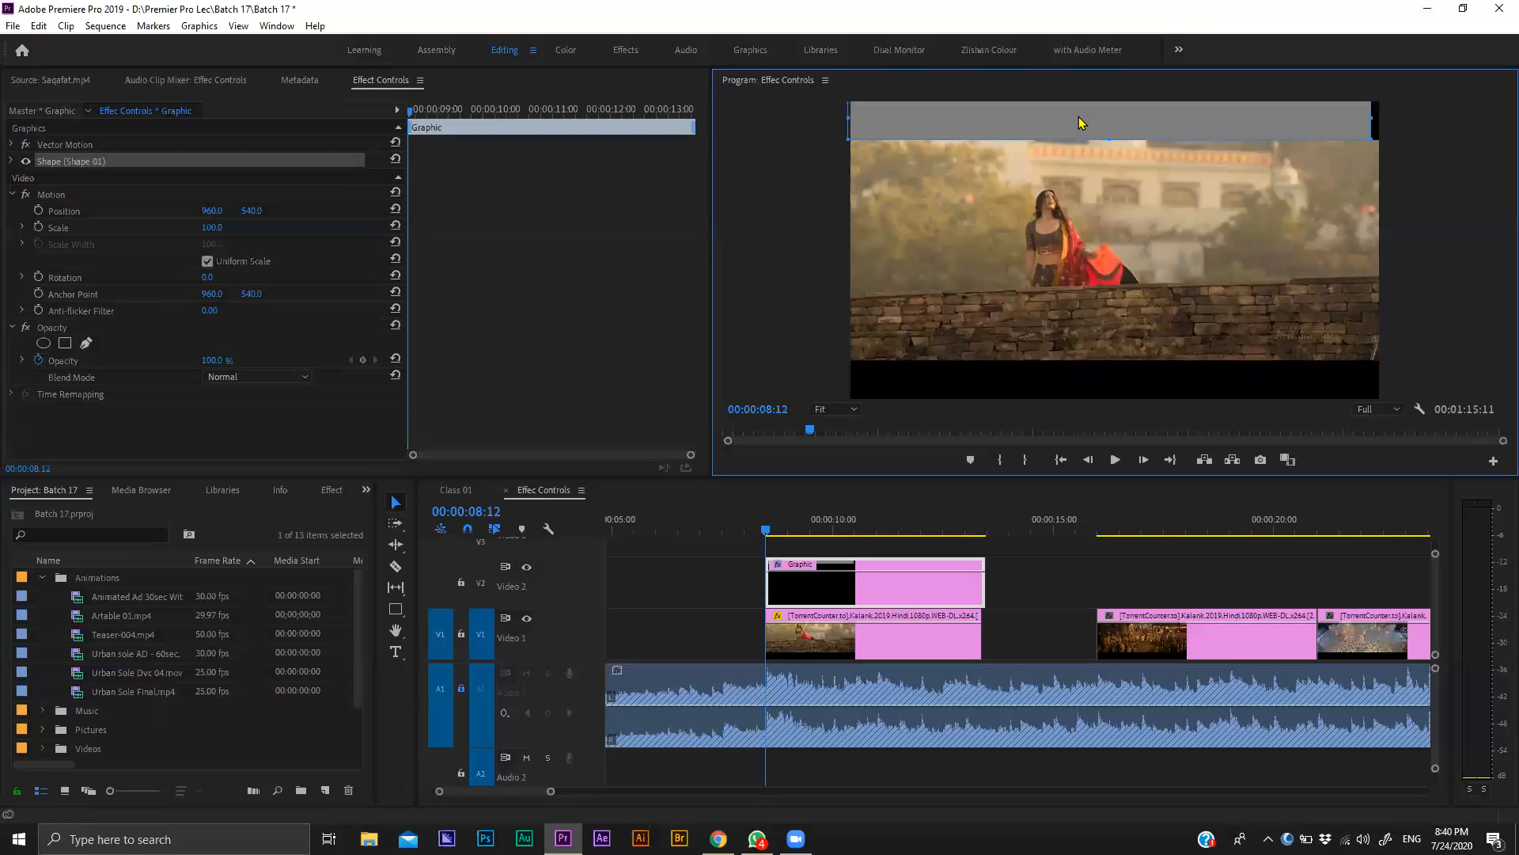
Stretch the rectangle across the full frame width and align its lower edge with the upper black bar's edge.
key(grave)
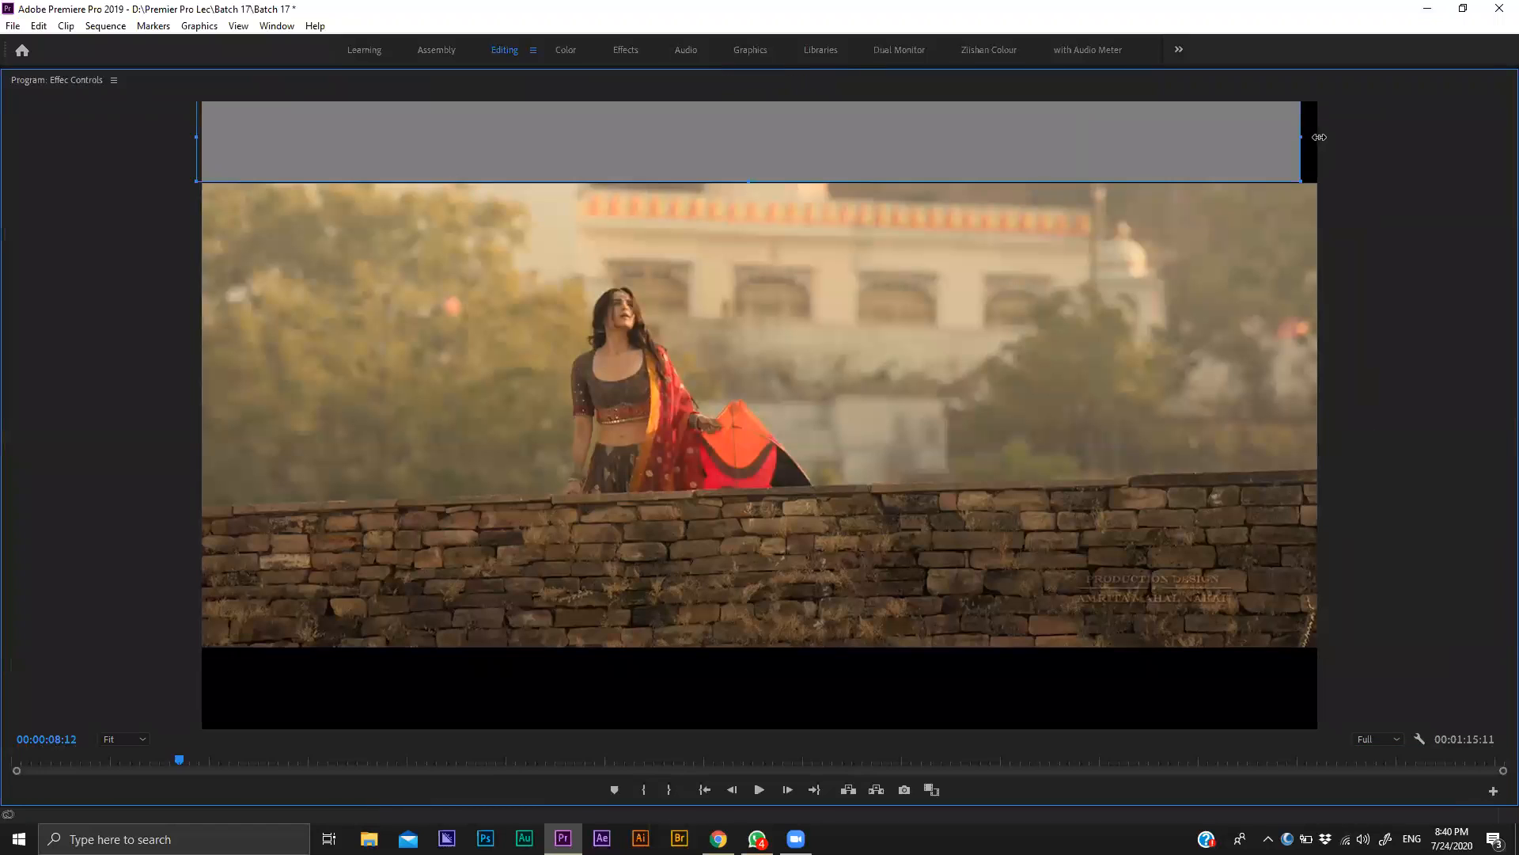
drag(1321, 138, 1323, 139)
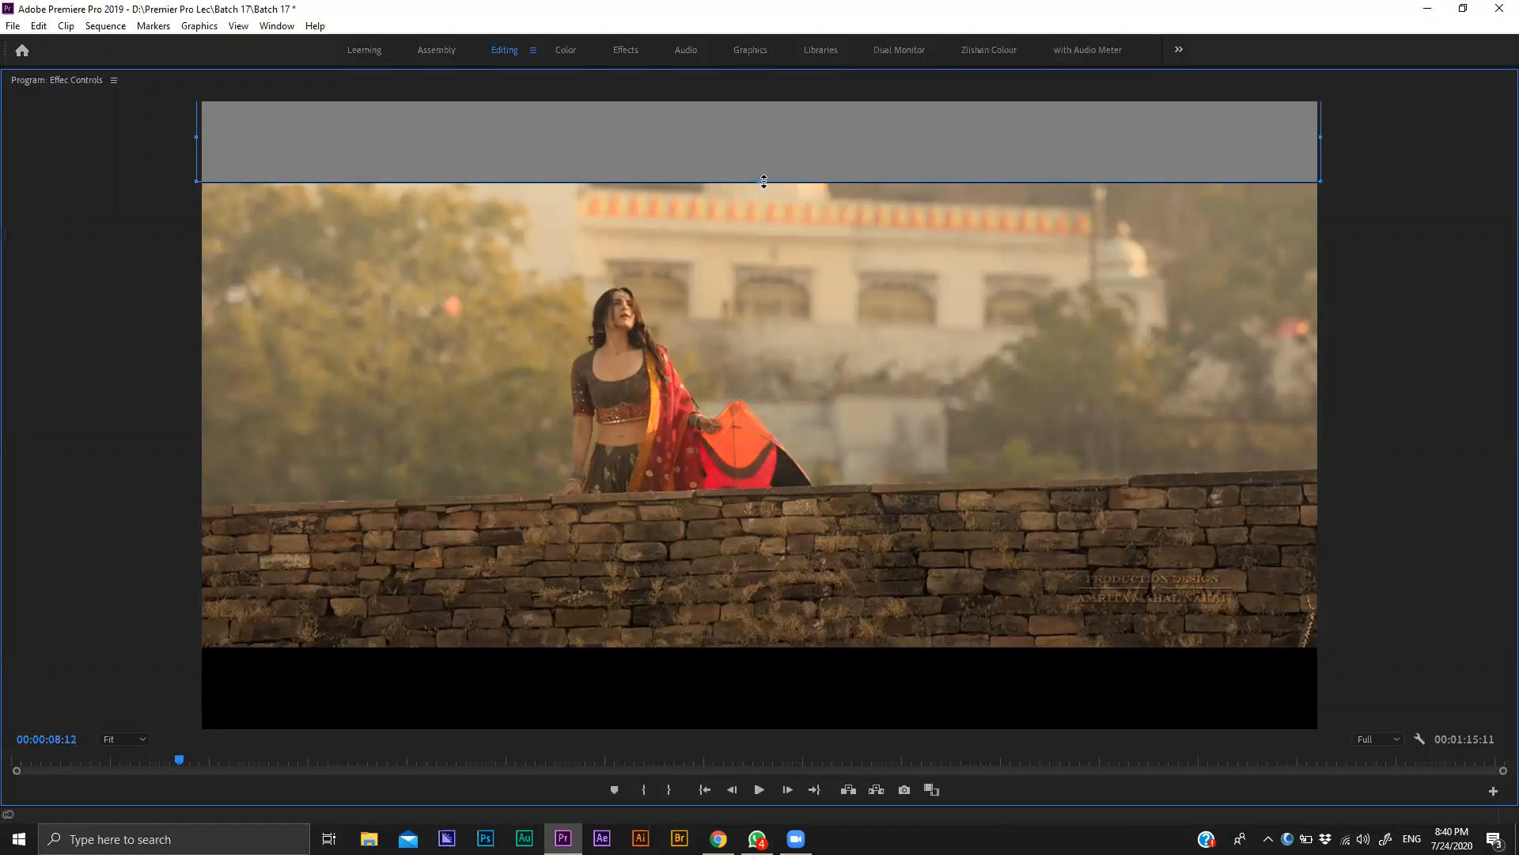
drag(761, 182, 829, 176)
key(ctrl+z)
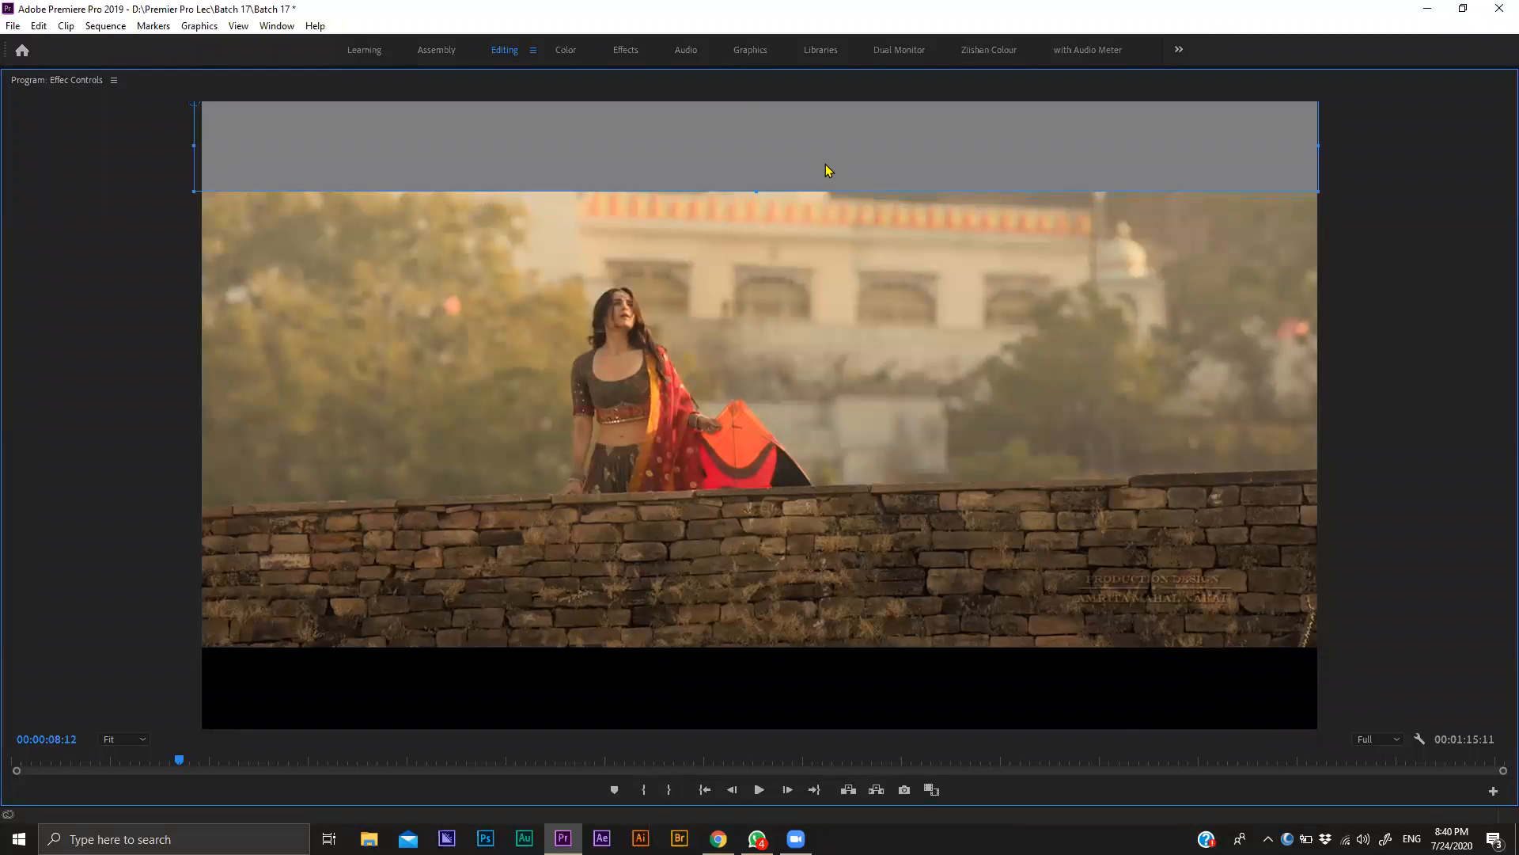
mouse_move(772, 181)
mouse_down()
mouse_move(774, 168)
mouse_move(770, 183)
mouse_up()
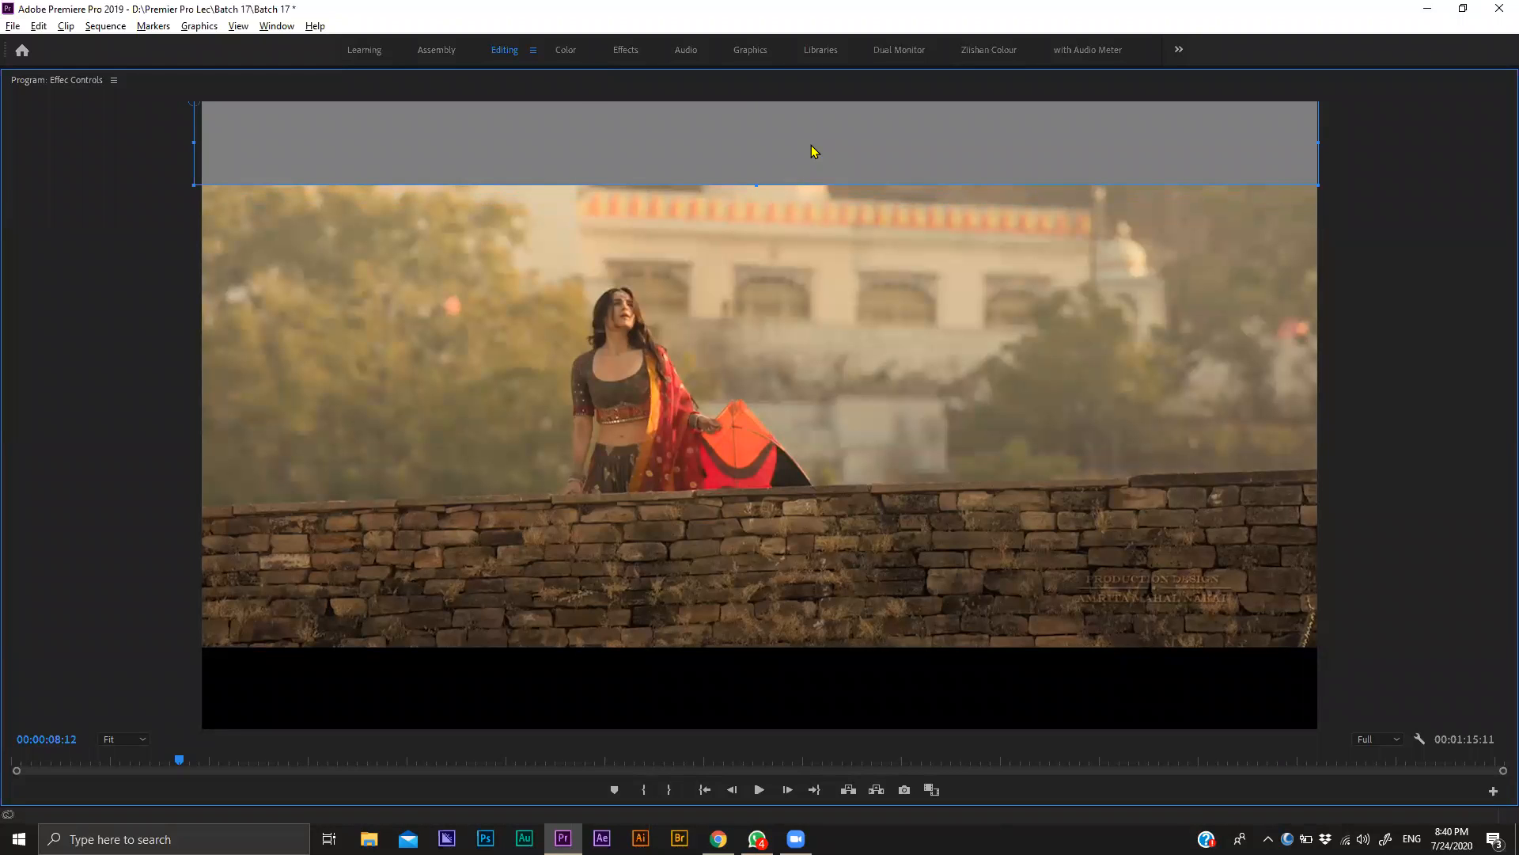
key(ctrl+shift+Left)
key(ctrl+z)
key(grave)
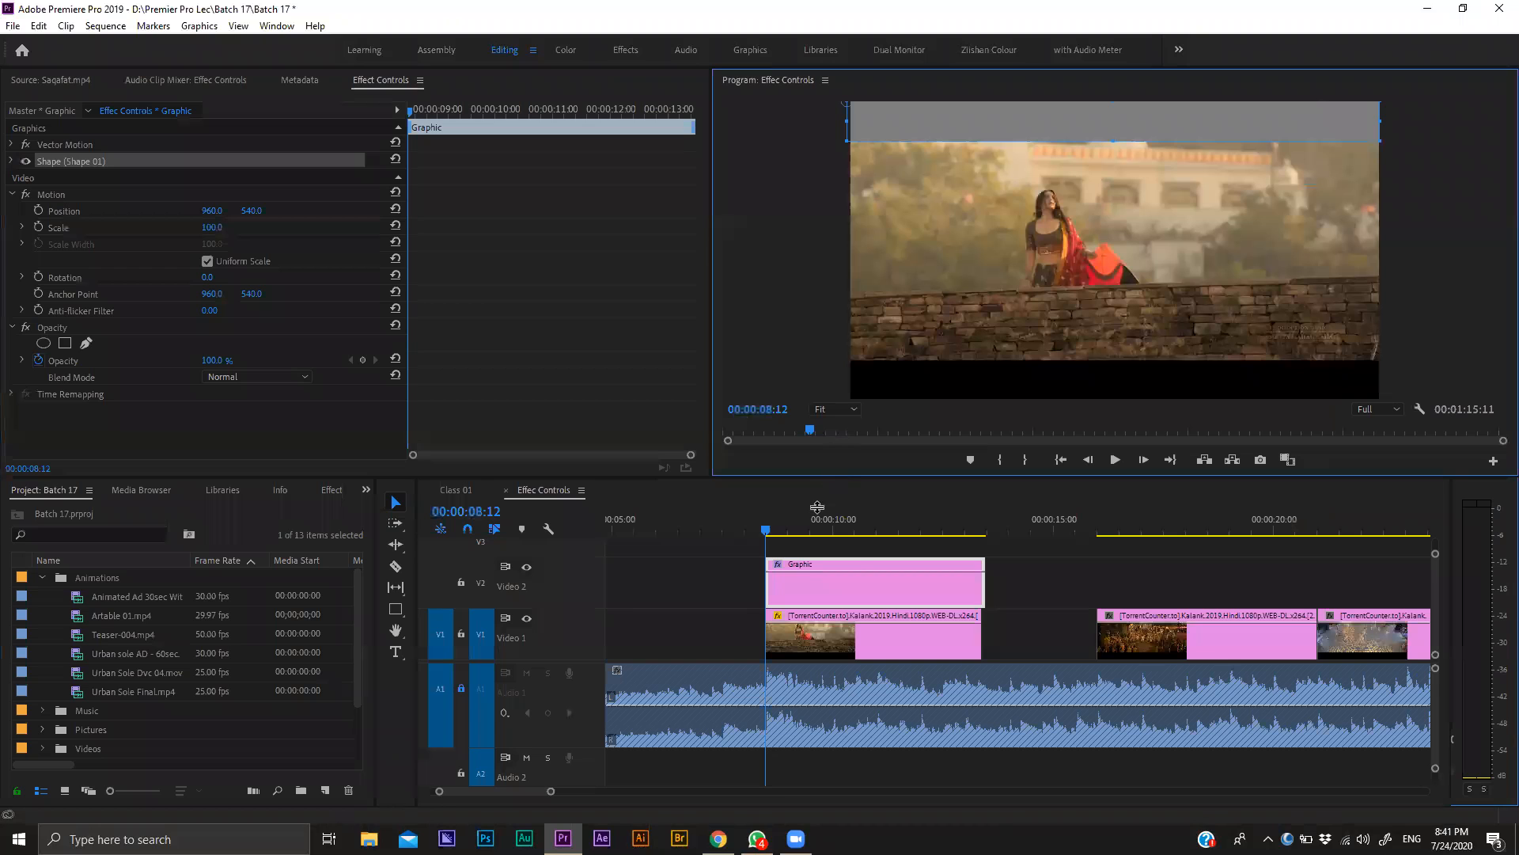
Duplicate the bar graphic onto Video 3 and set the Video 2 graphic's Vector Motion vertical position to 1483 to cover the lower black bar.
click(804, 555)
alt+drag(804, 556, 819, 541)
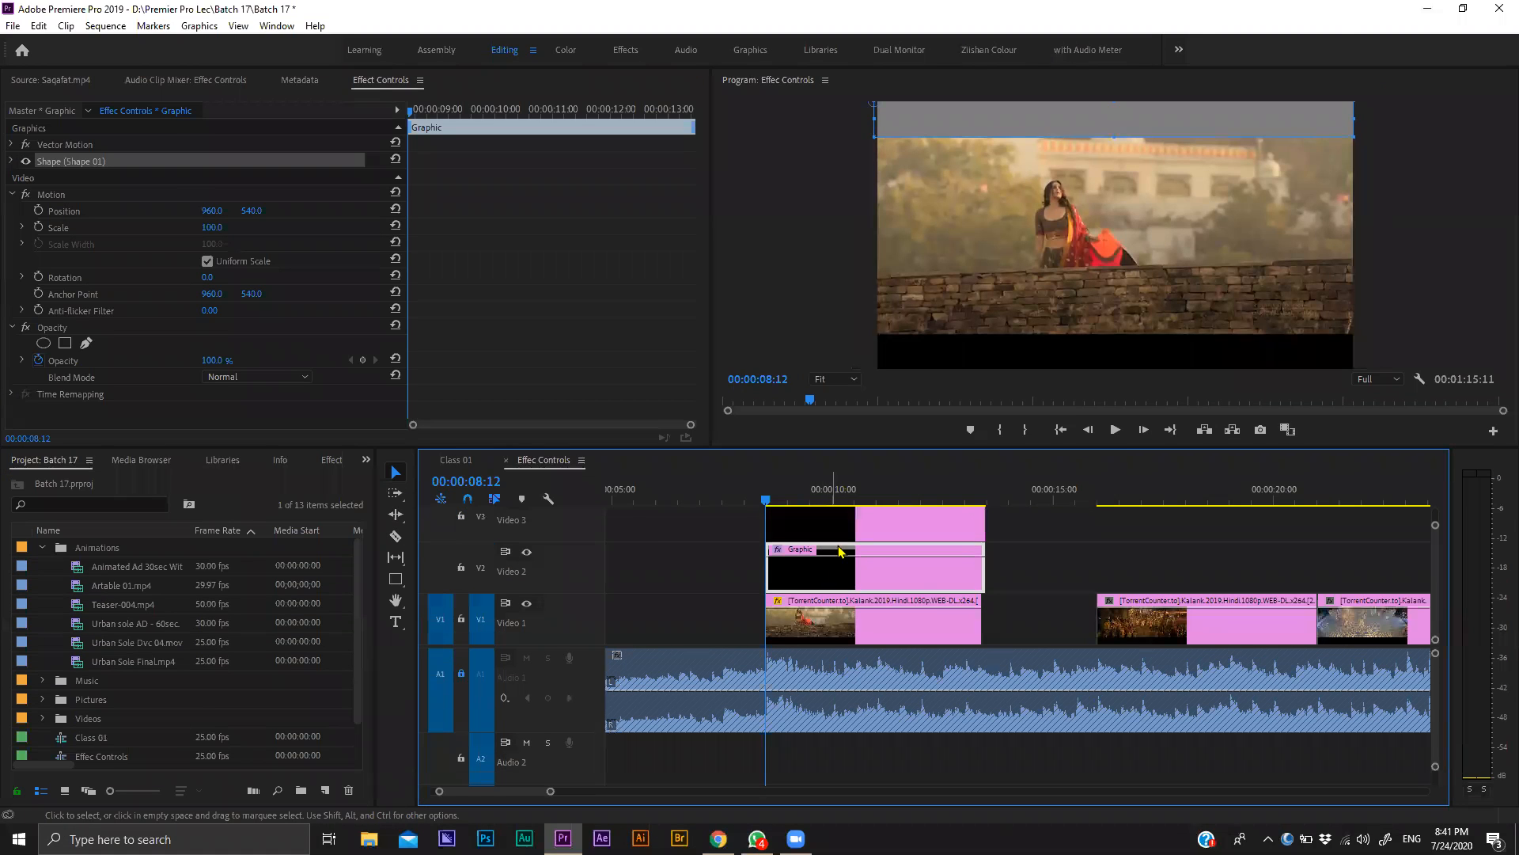
click(837, 535)
click(805, 578)
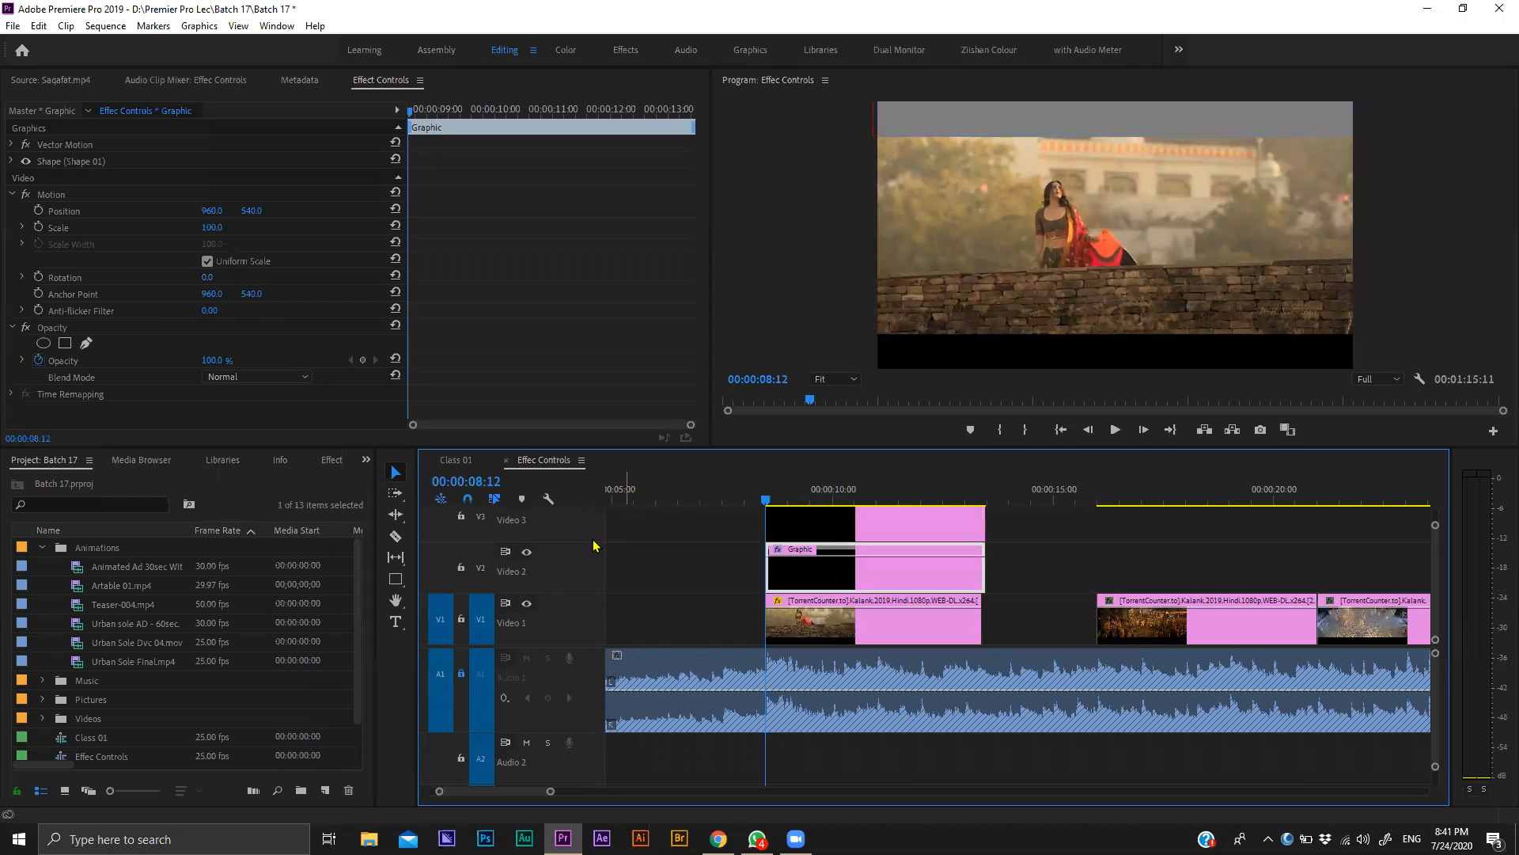
click(12, 145)
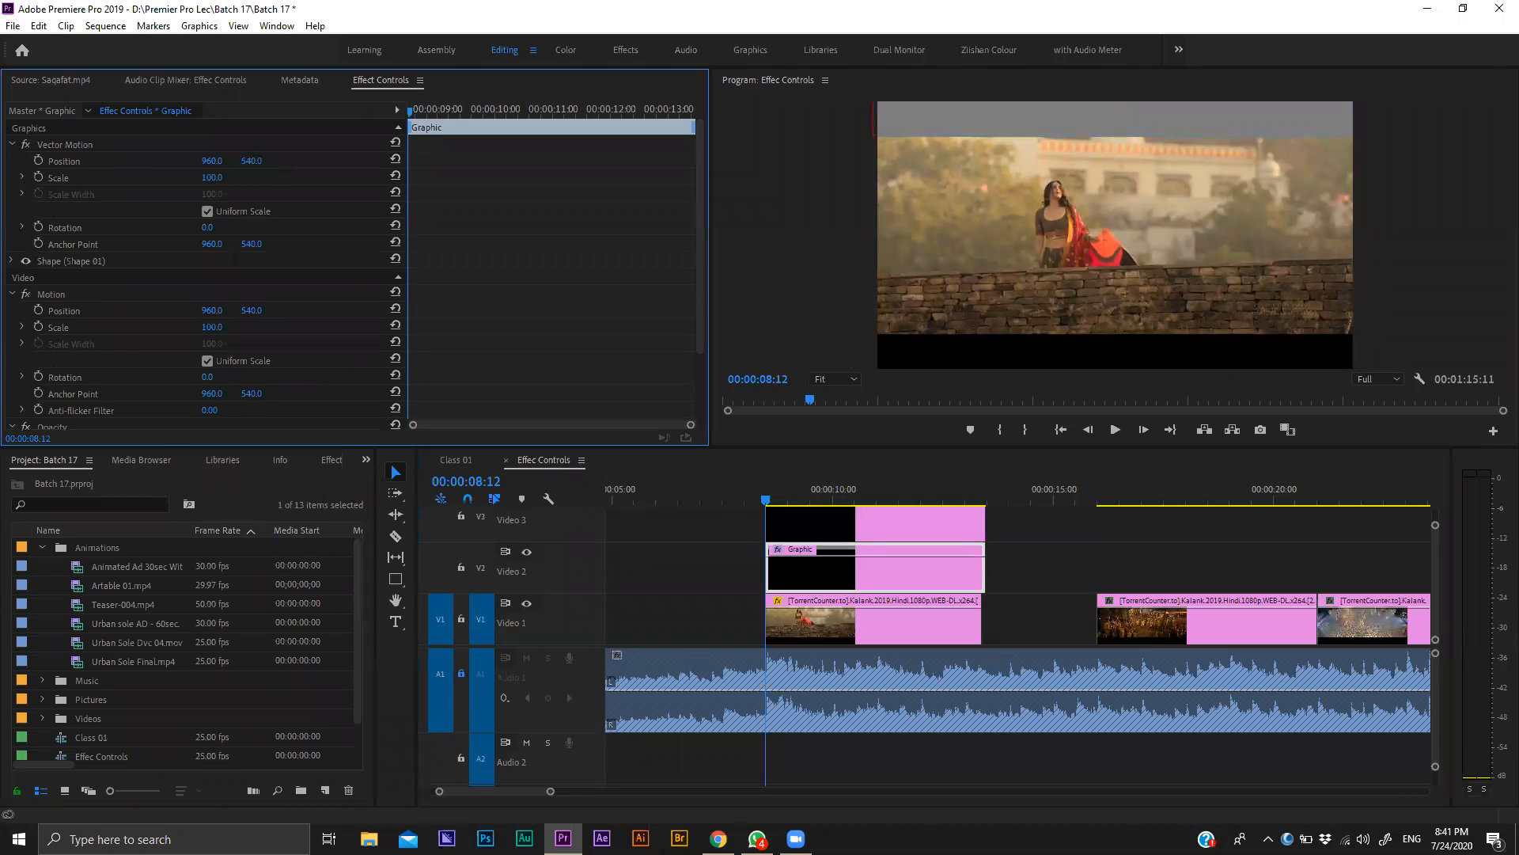
drag(252, 160, 999, 160)
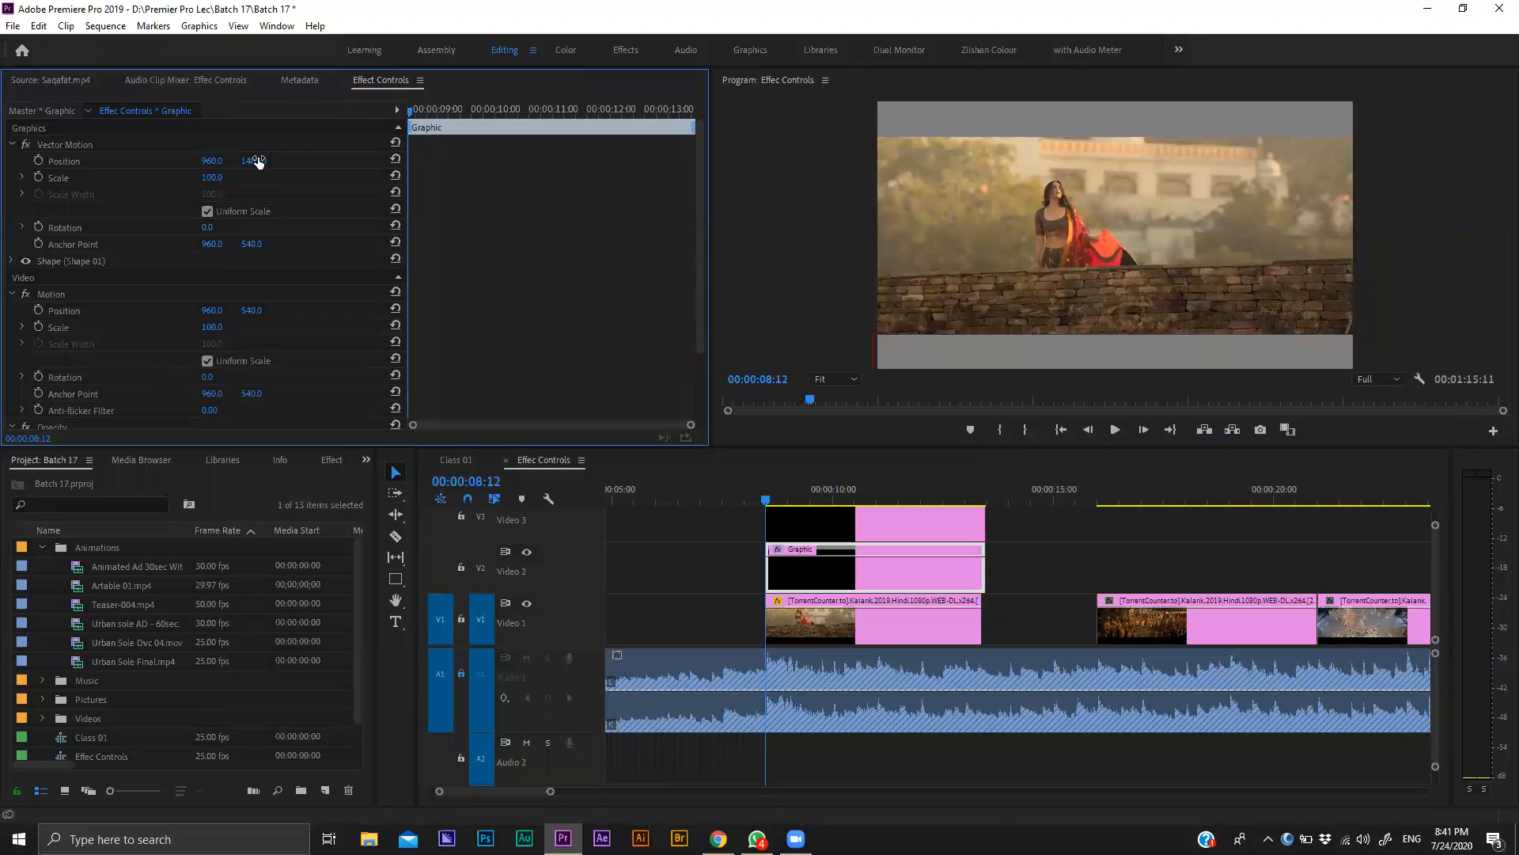
Play the sequence from just before the first clip to review the grey bars over the animated footage.
click(744, 514)
key(space)
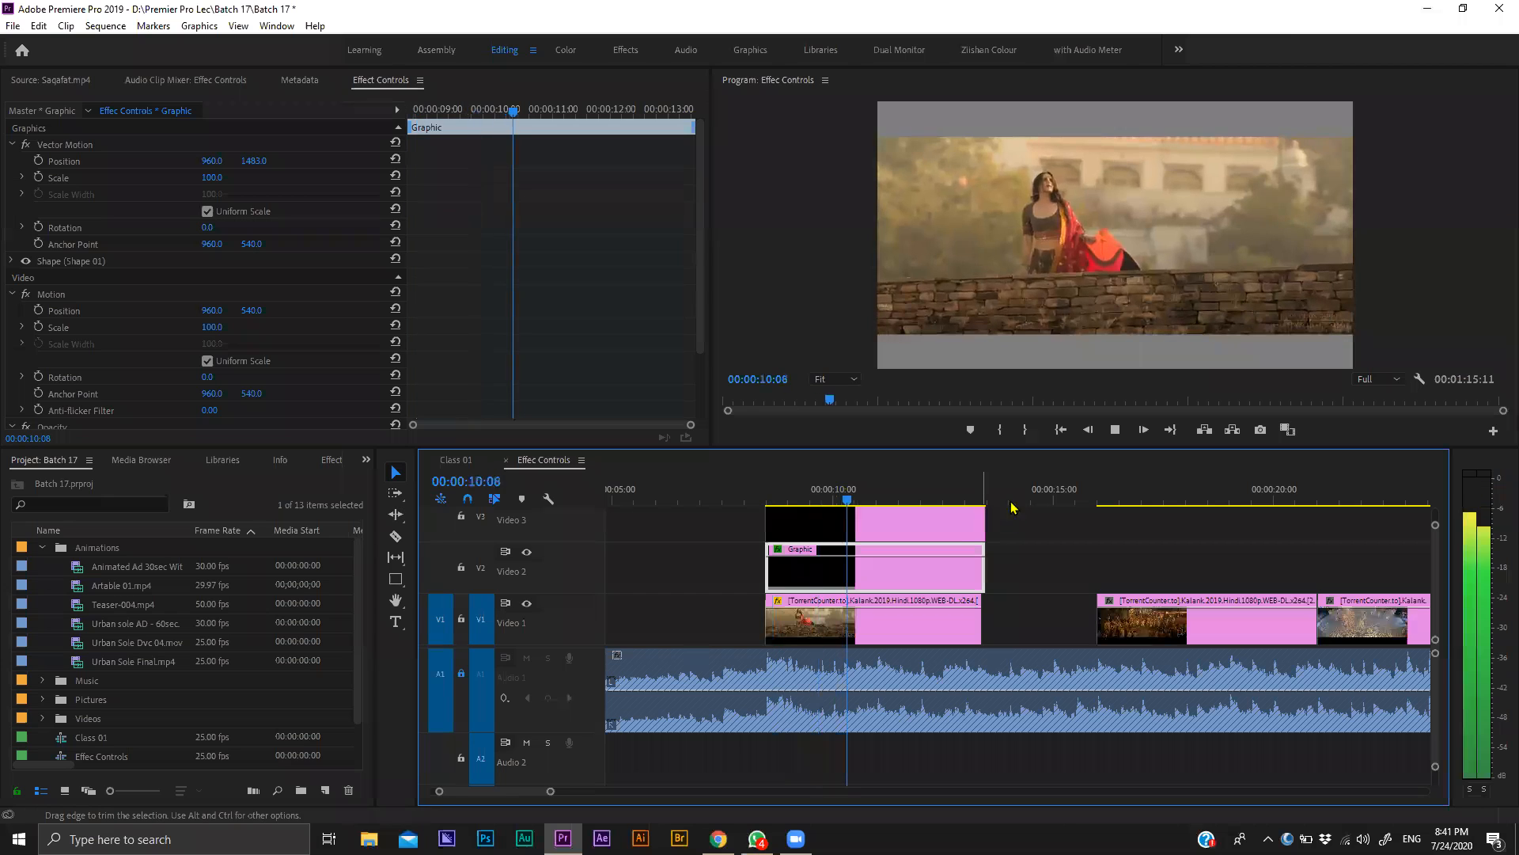
key(space)
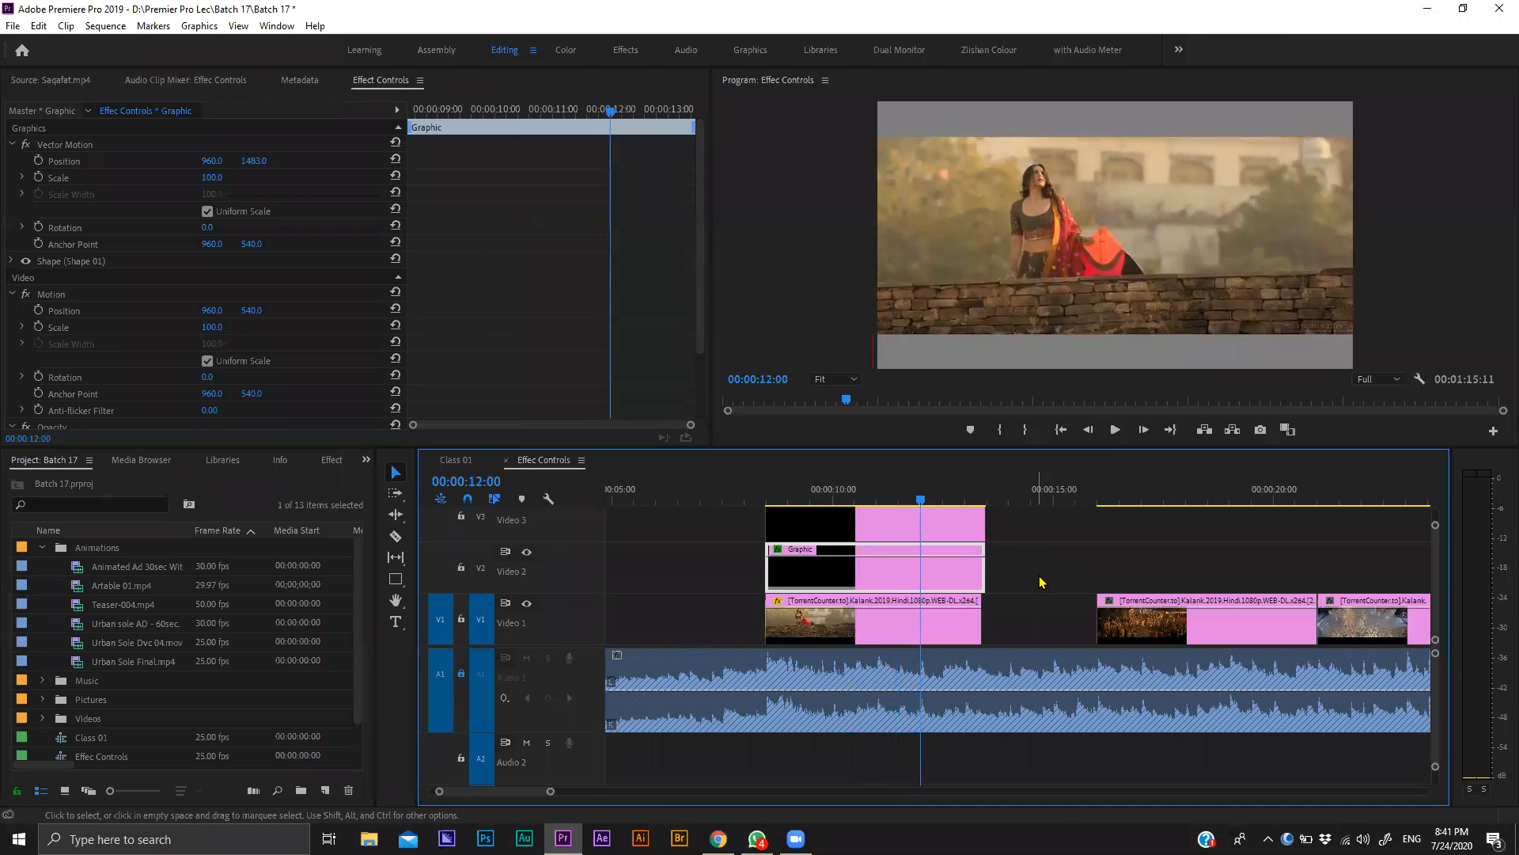
Set the shape fill of both bar graphics, first on Video 2 and then on Video 3, to black (000000).
click(1042, 581)
click(898, 586)
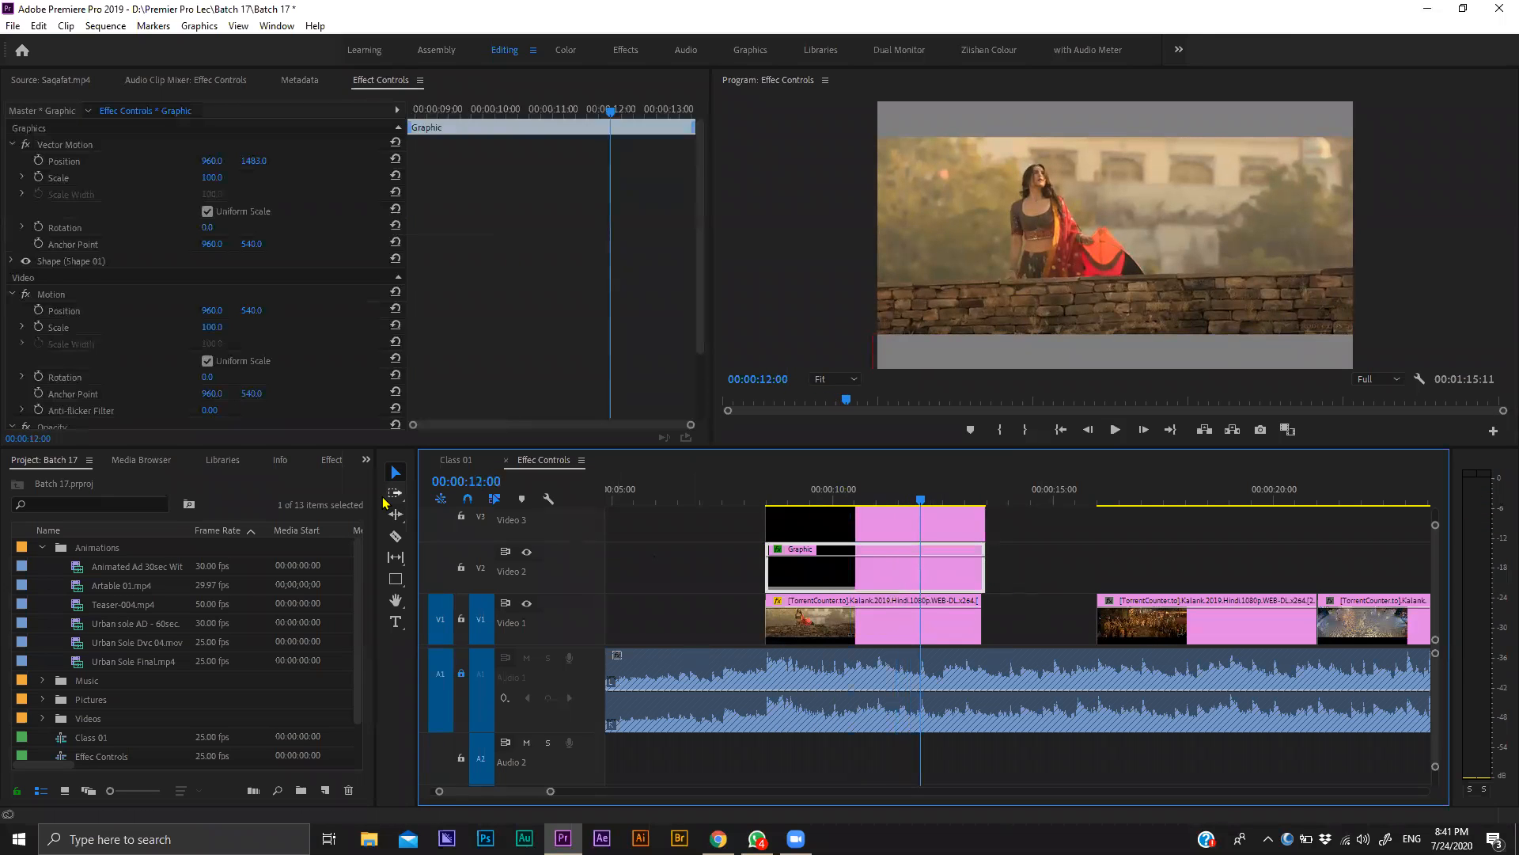
click(12, 261)
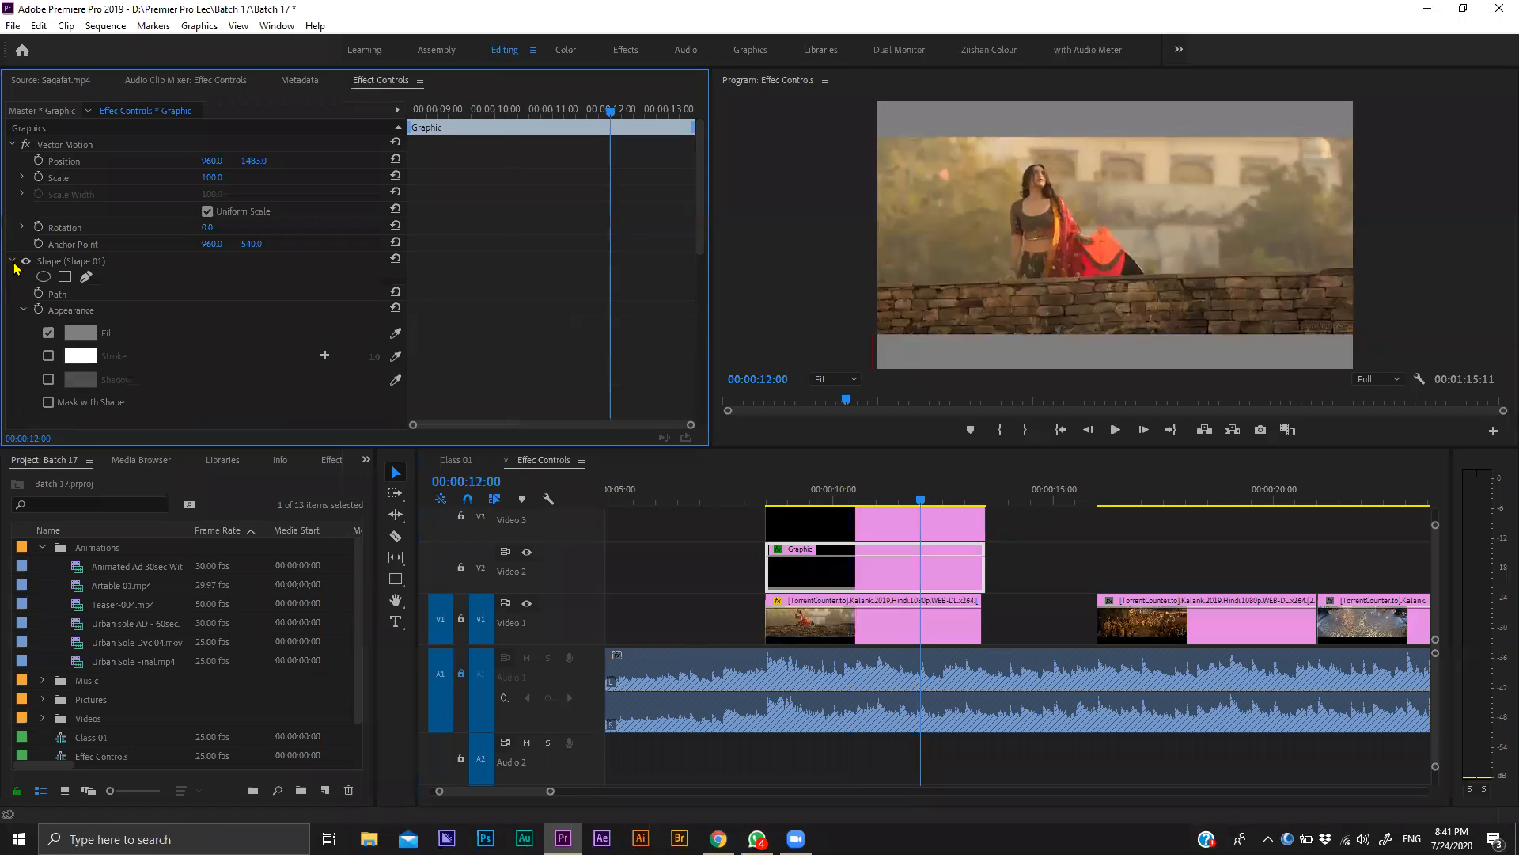
click(80, 339)
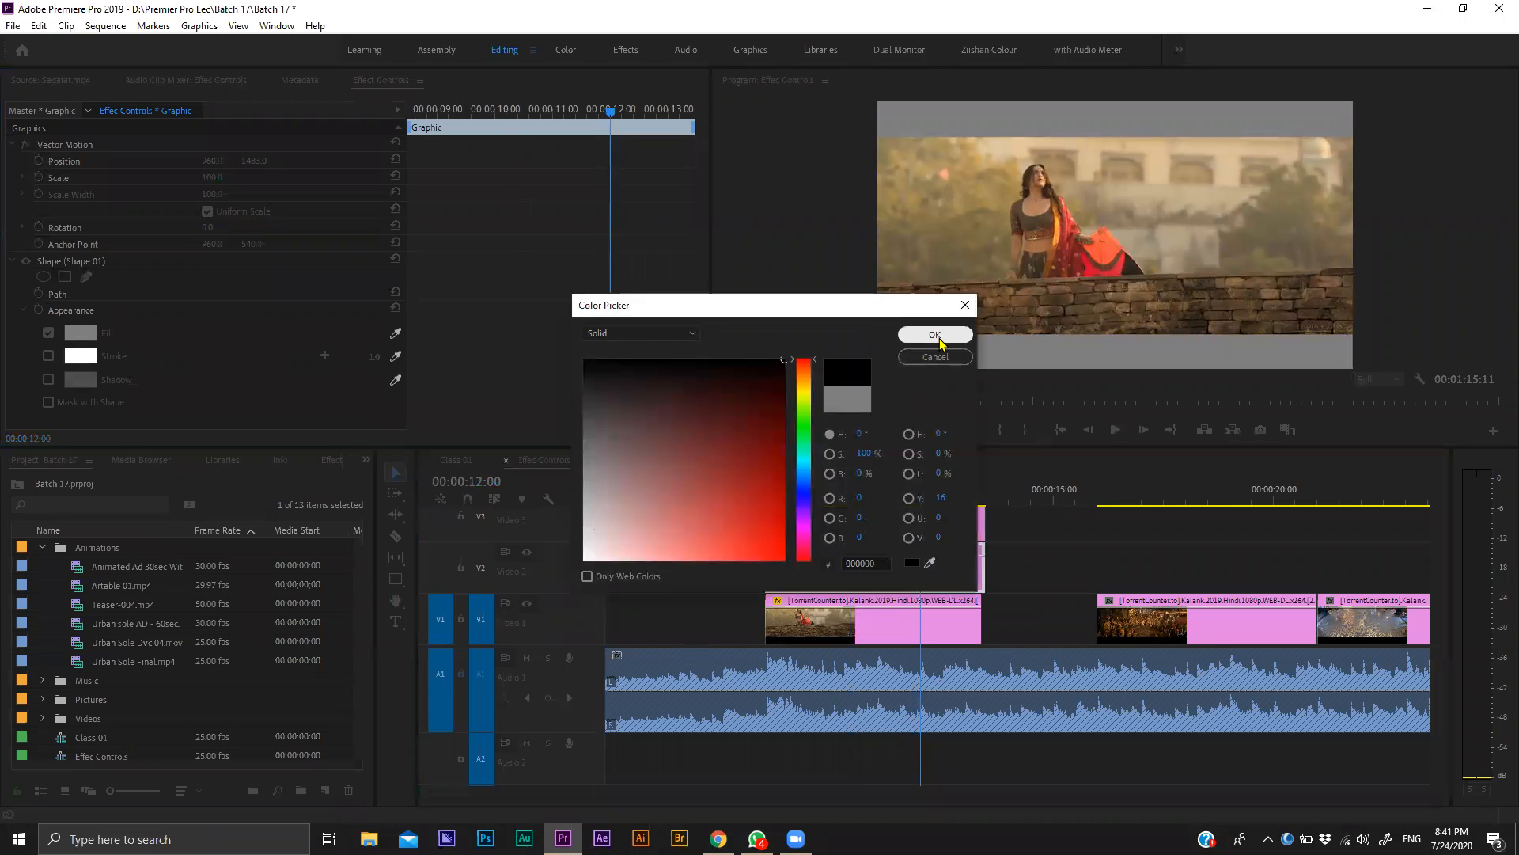
click(935, 336)
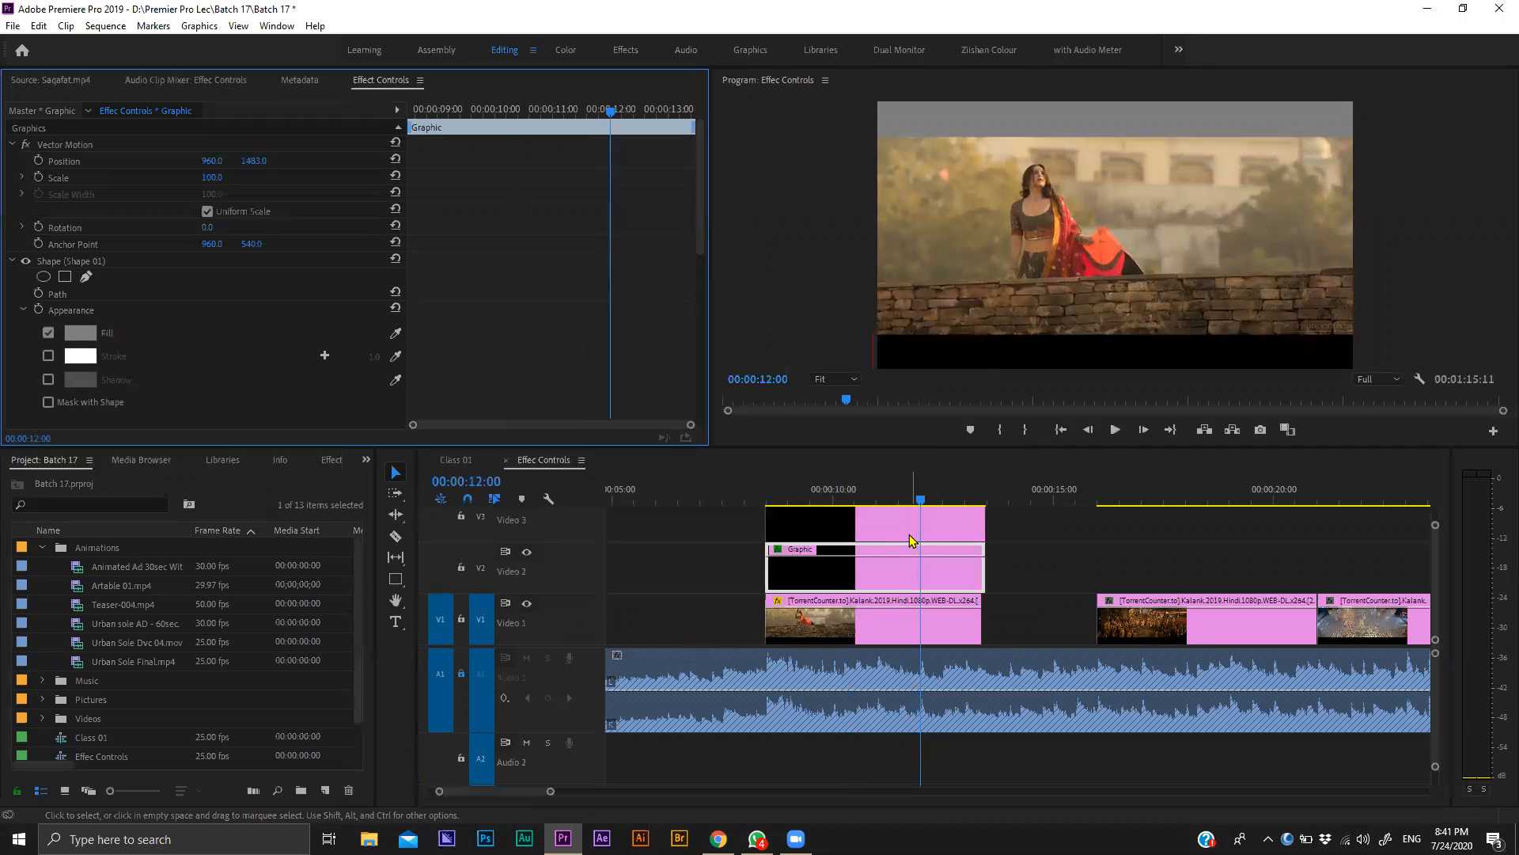
click(12, 263)
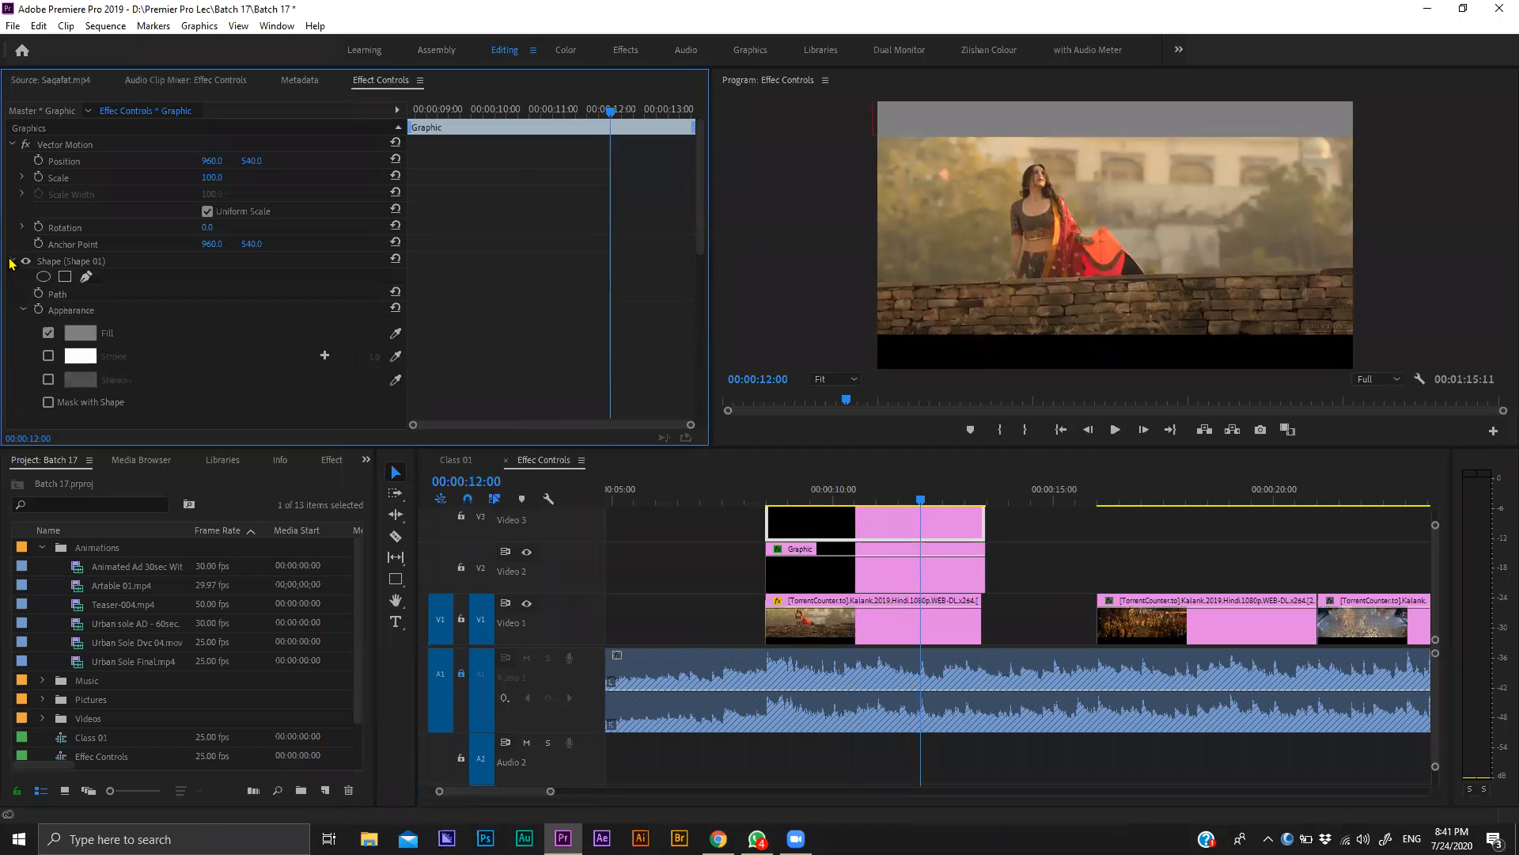
click(85, 339)
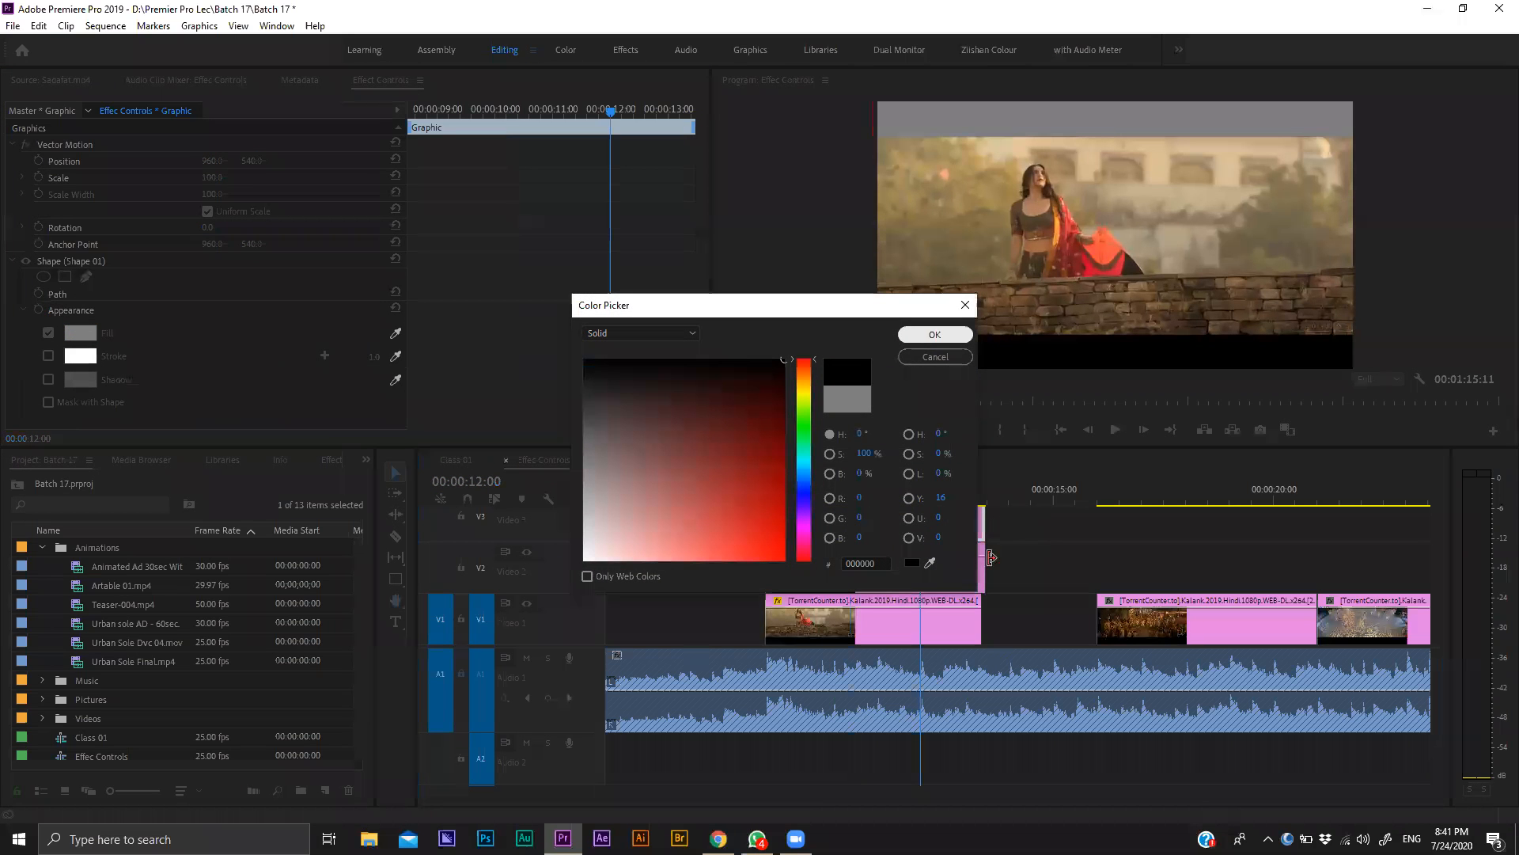
key(Return)
Play the first clip with its black bars from just before its start, stop near its end, and save the project.
click(729, 502)
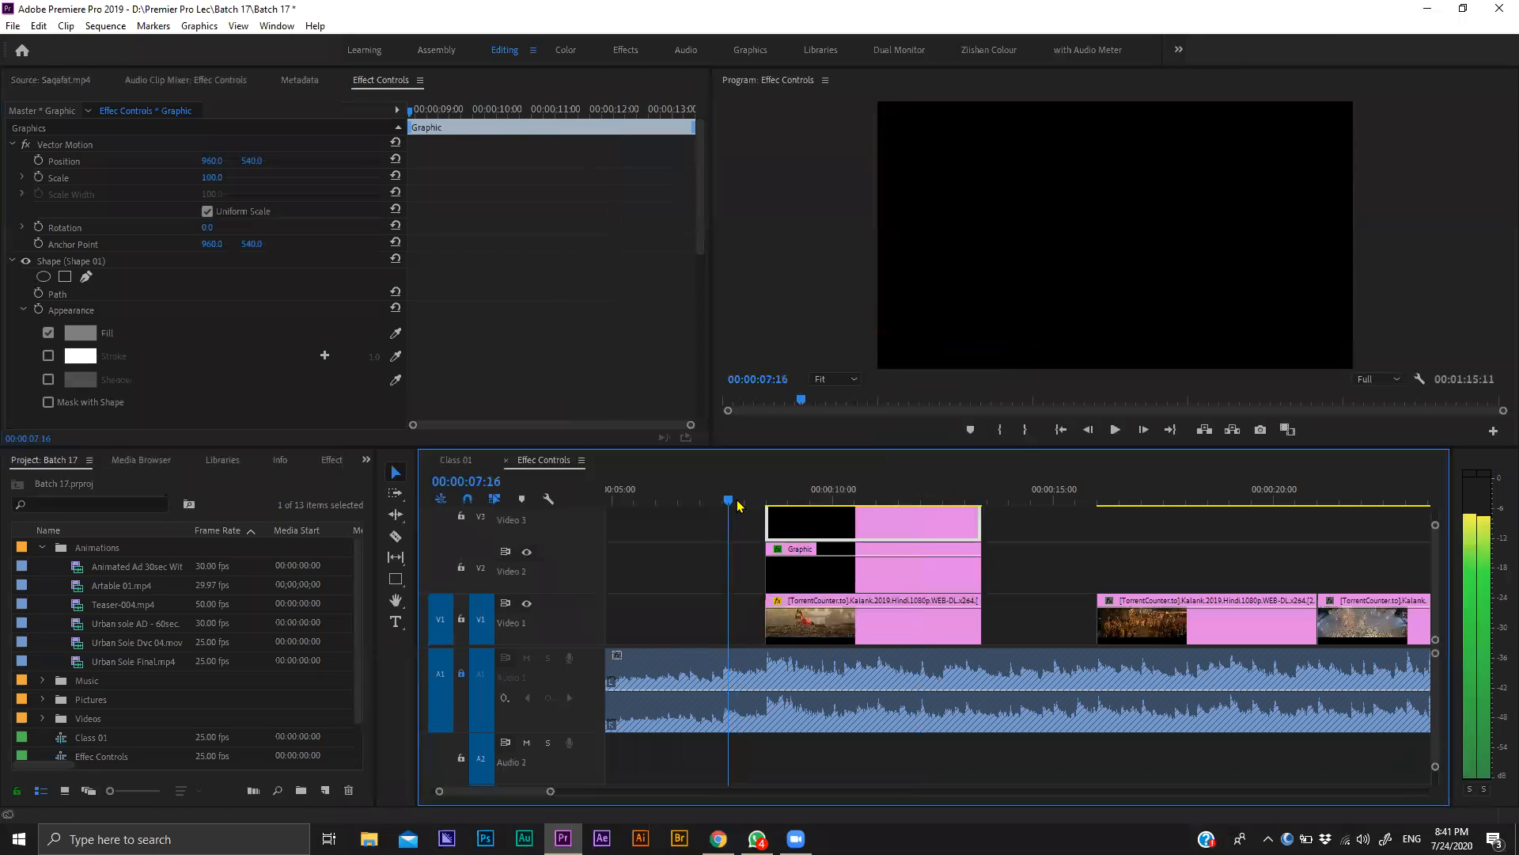
key(space)
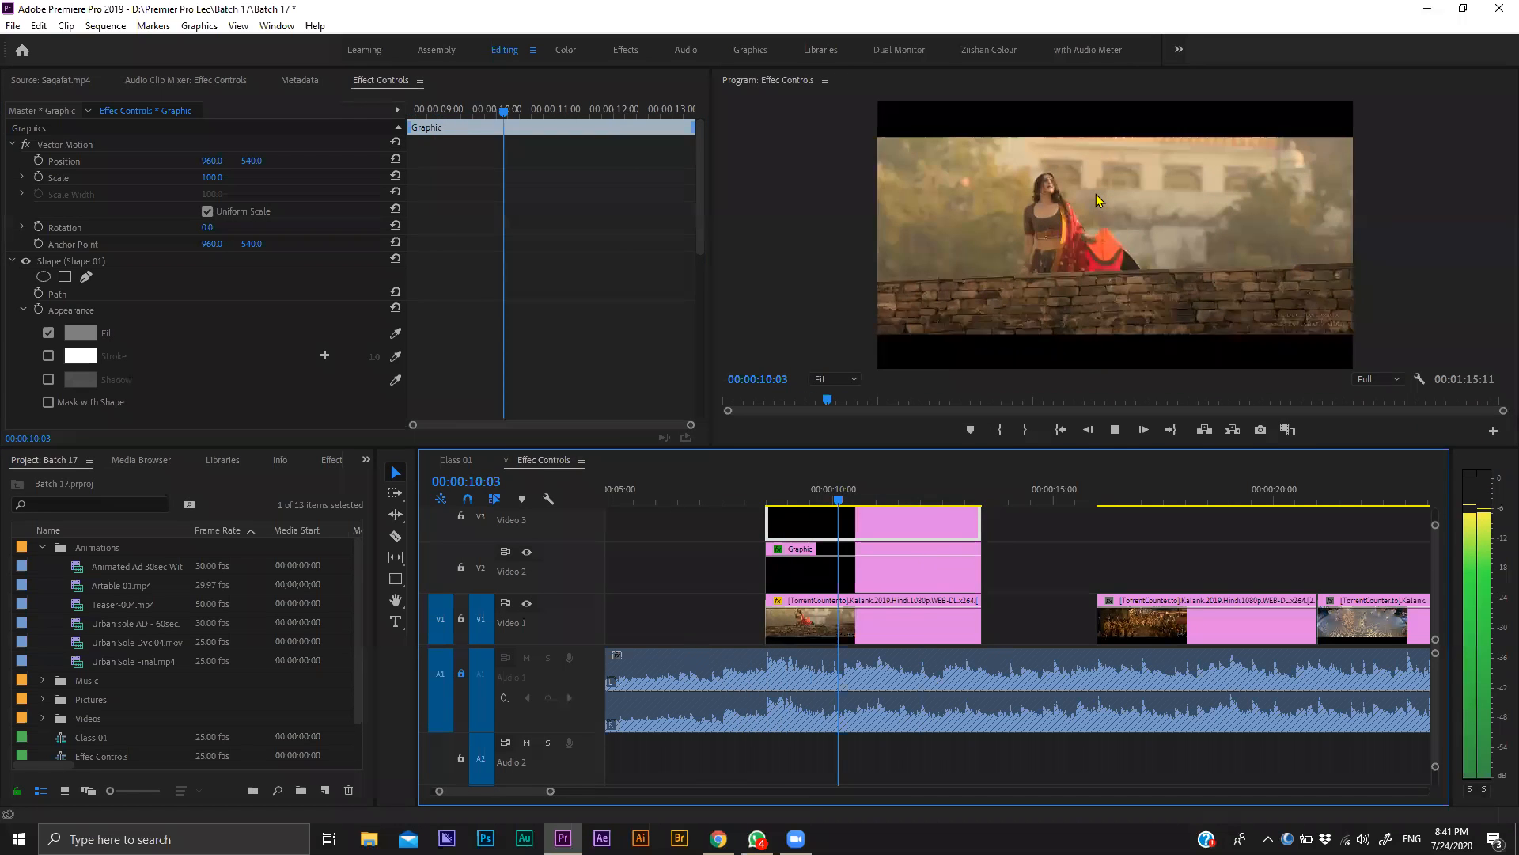
key(space)
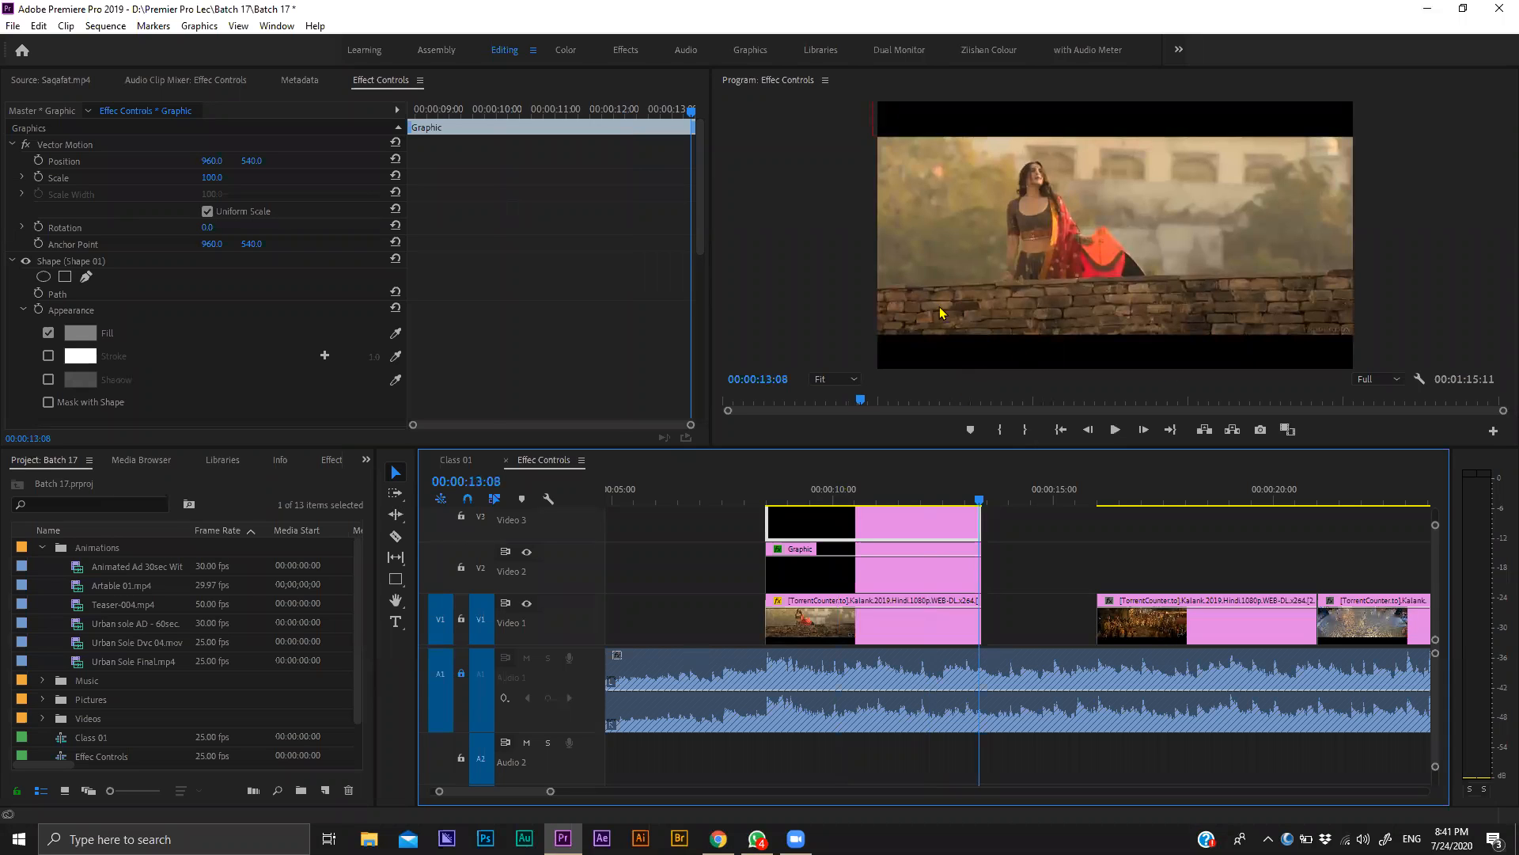
key(ctrl+s)
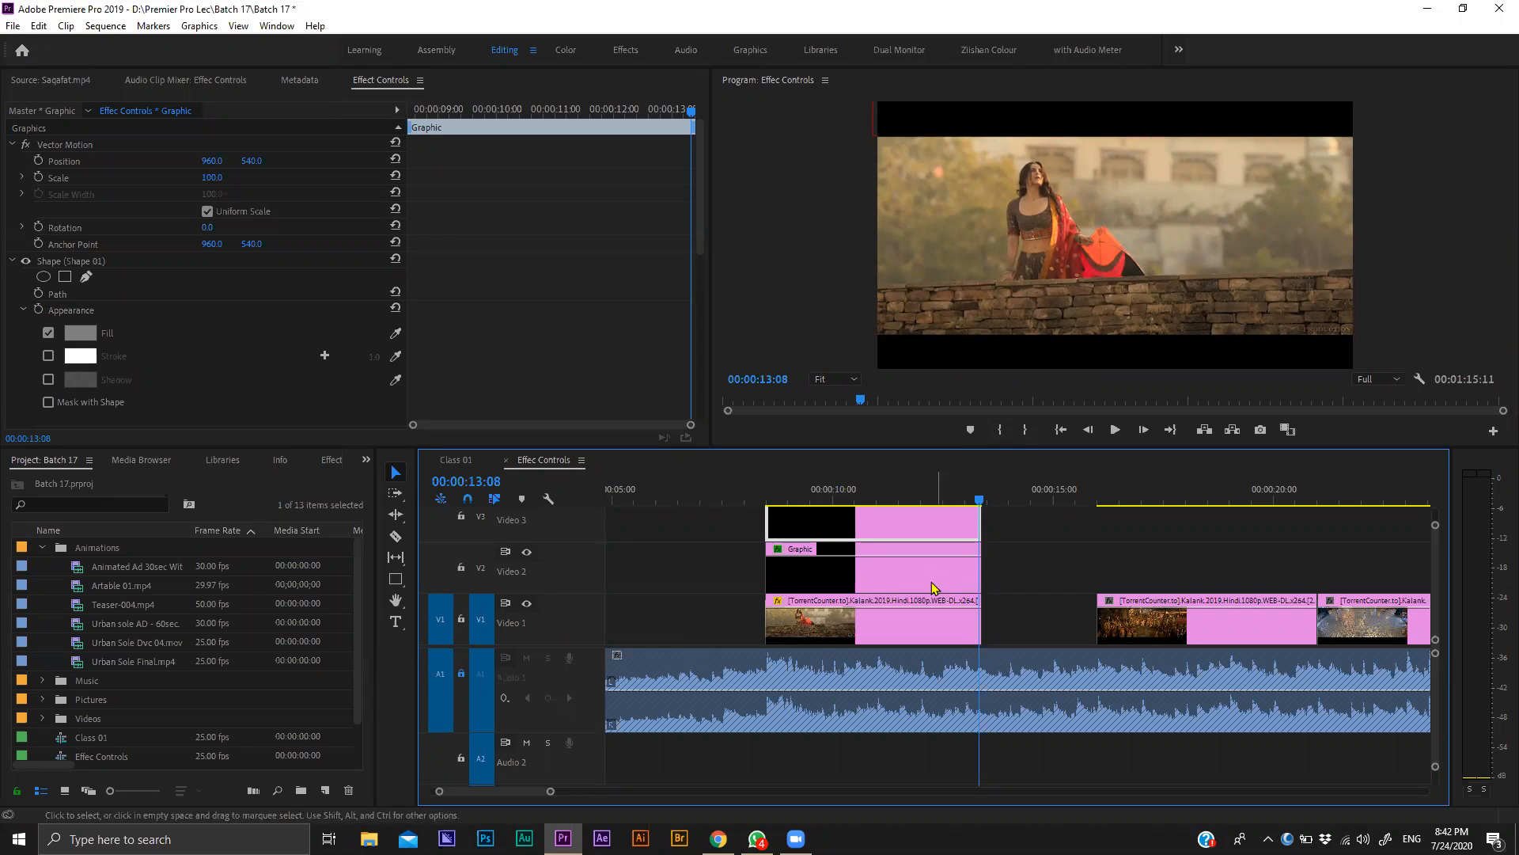
Extend both bar graphics so they run from the sequence start to about 00:00:43.
key(grave)
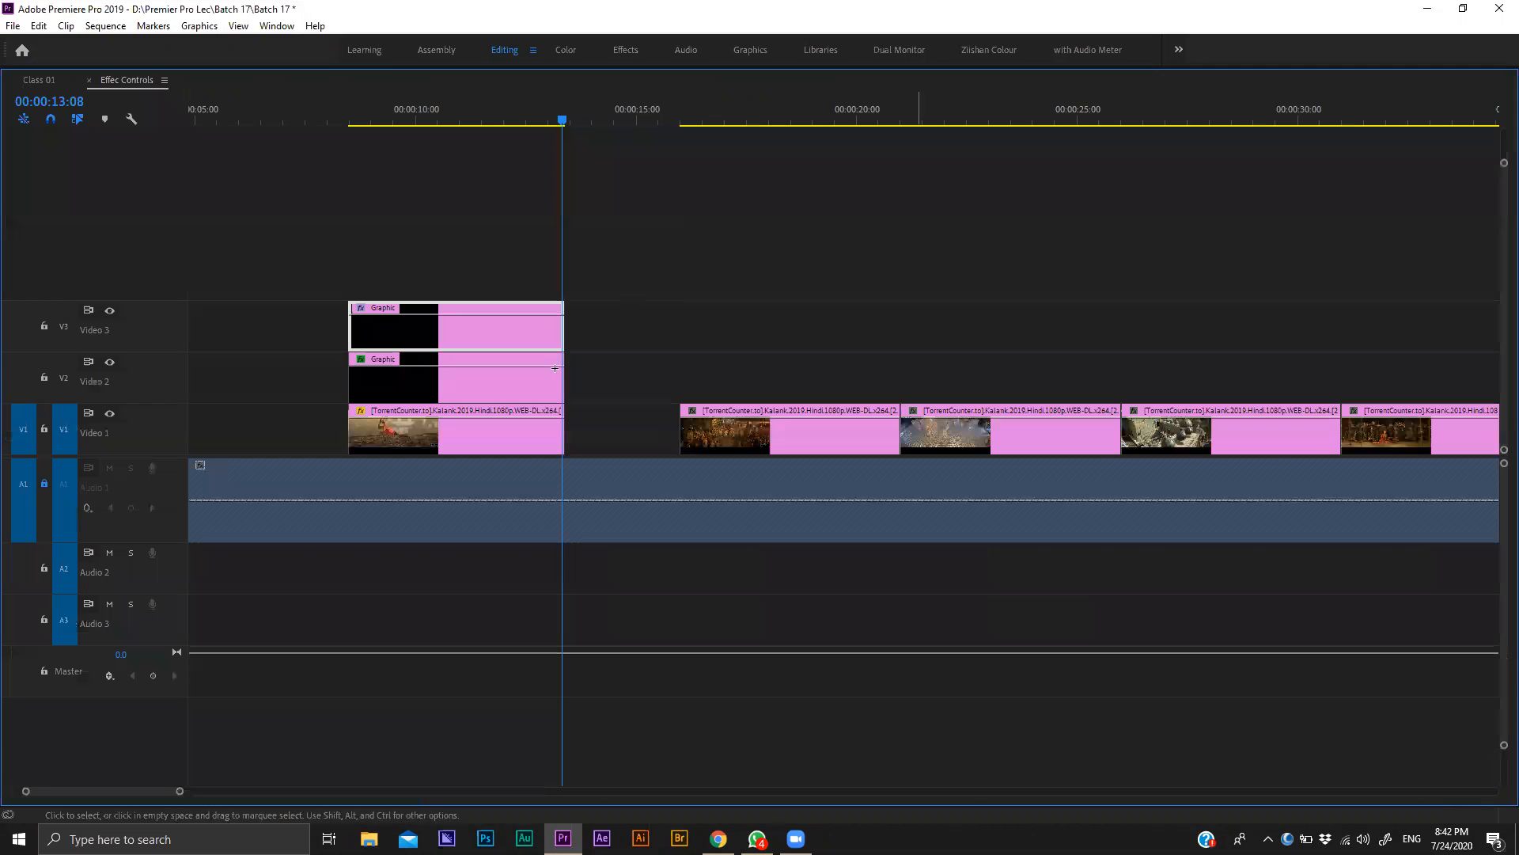
shift+click(553, 389)
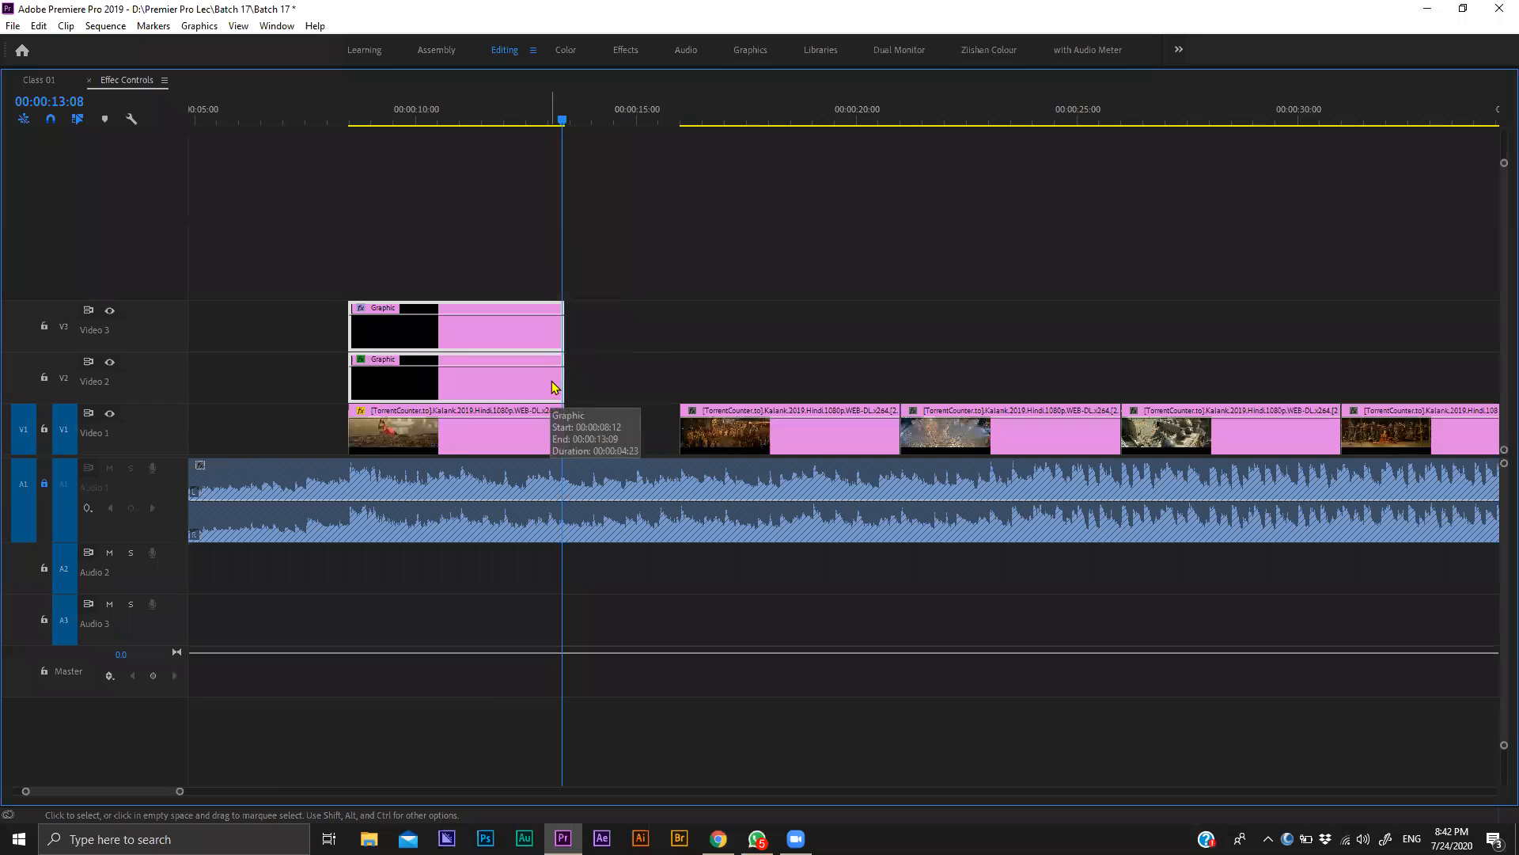
key(minus)
key(minus)
drag(335, 337, 668, 365)
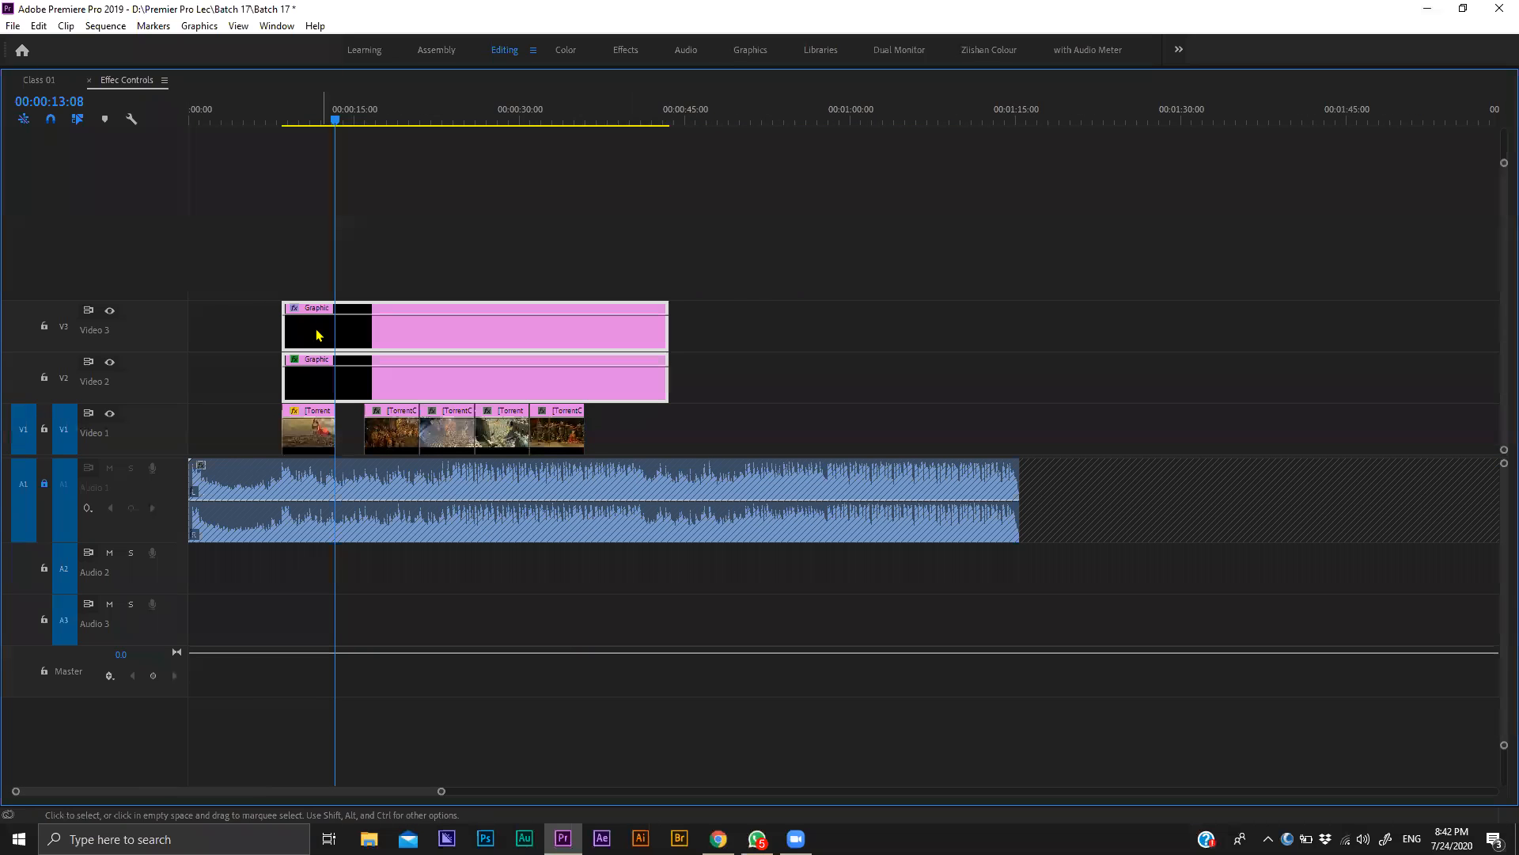
drag(282, 332, 110, 332)
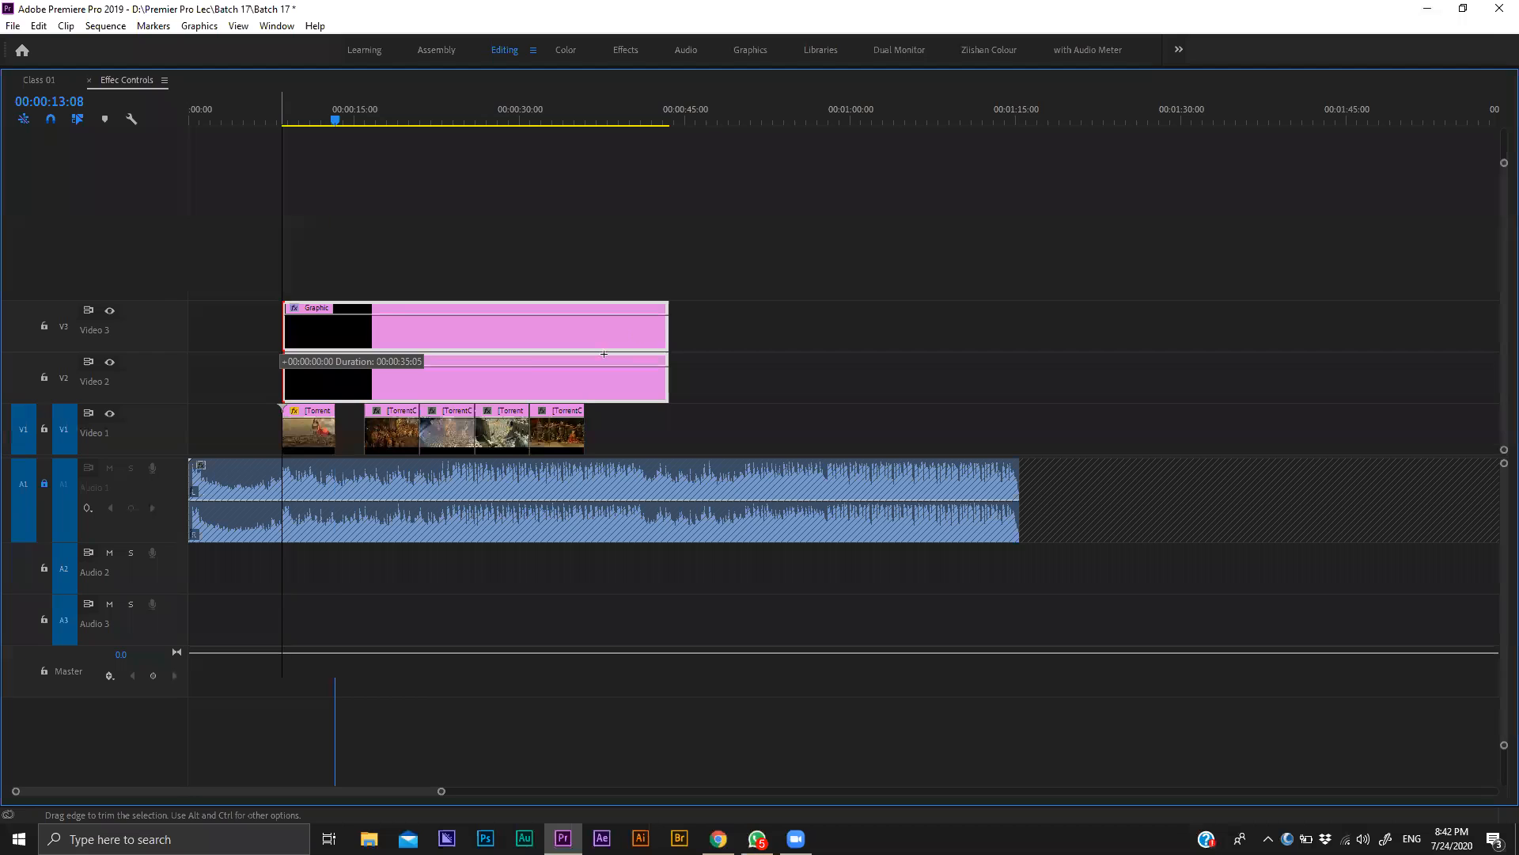
Move both bar graphics up to tracks V4 and V5 and lock those two tracks.
drag(548, 302, 549, 234)
key(=)
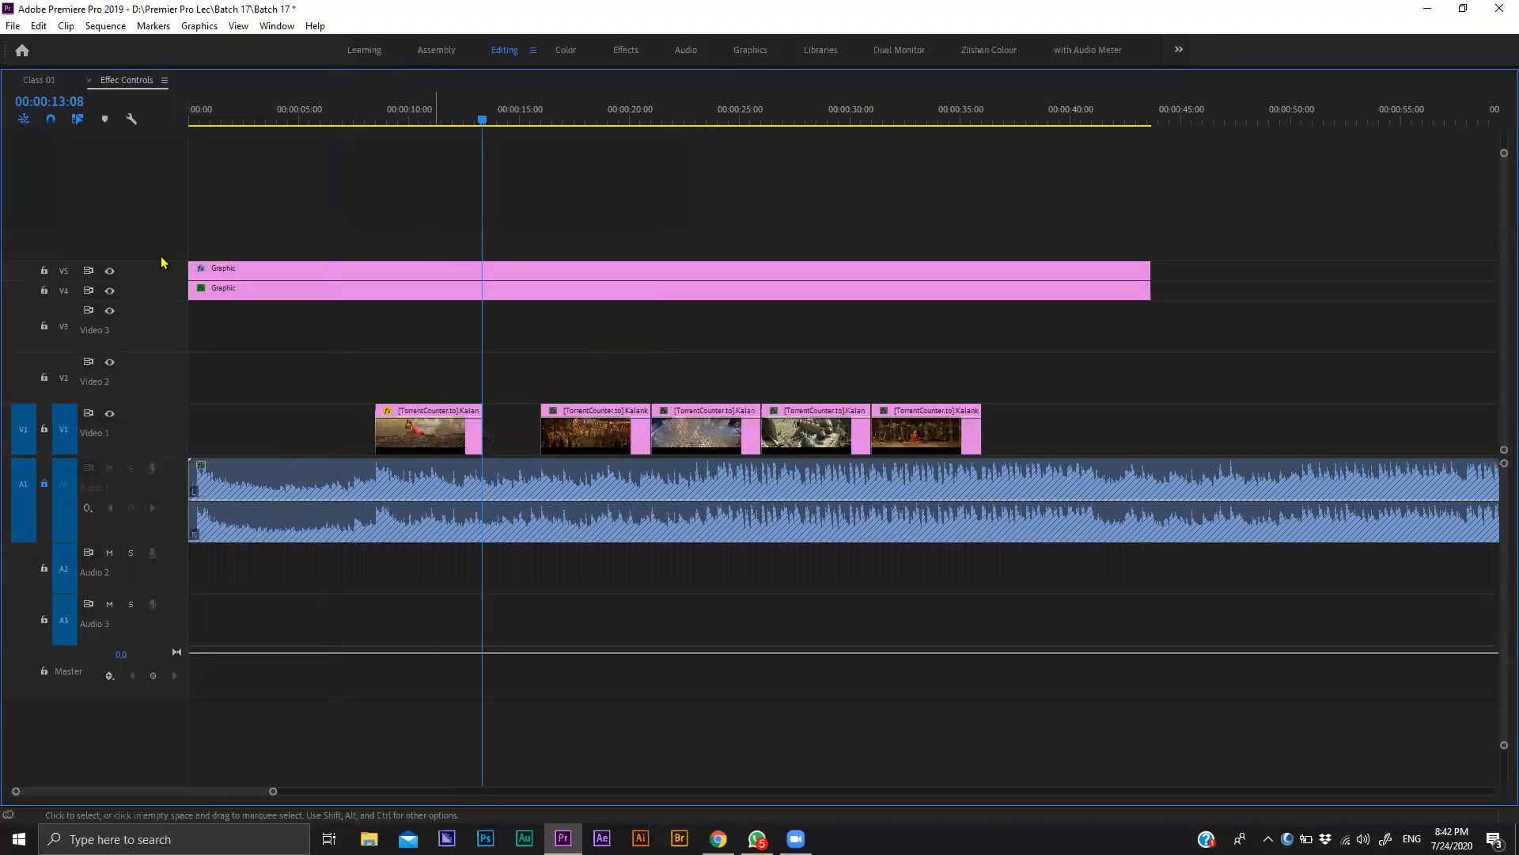
click(43, 290)
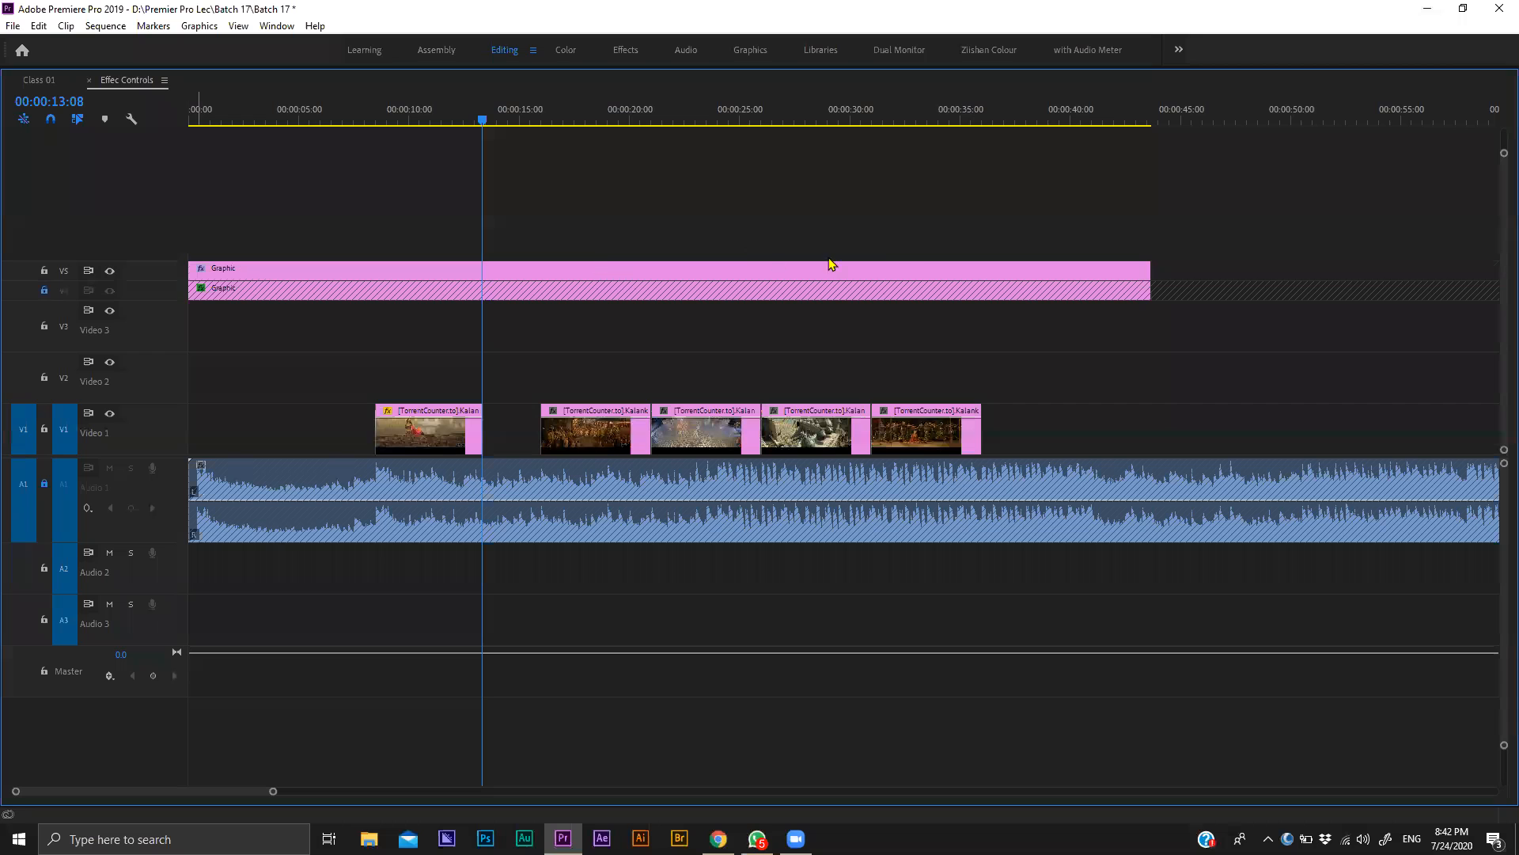
click(43, 270)
Mark the sequence's Out point at 00:00:42:01 and move the playhead to 00:00:08:05, just before the first clip.
click(1091, 119)
drag(1116, 131, 1115, 133)
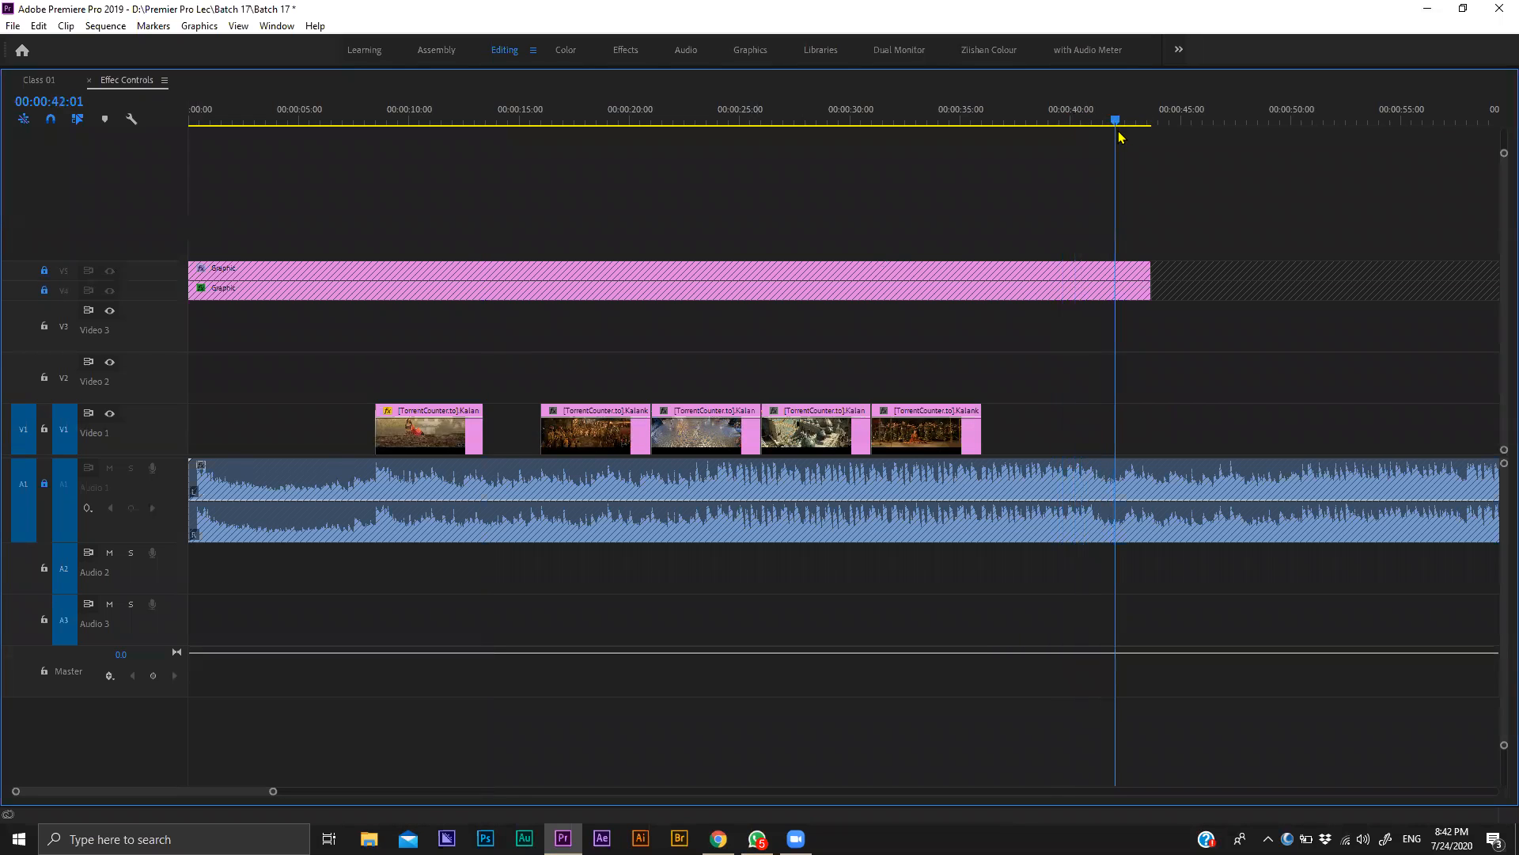
key(grave)
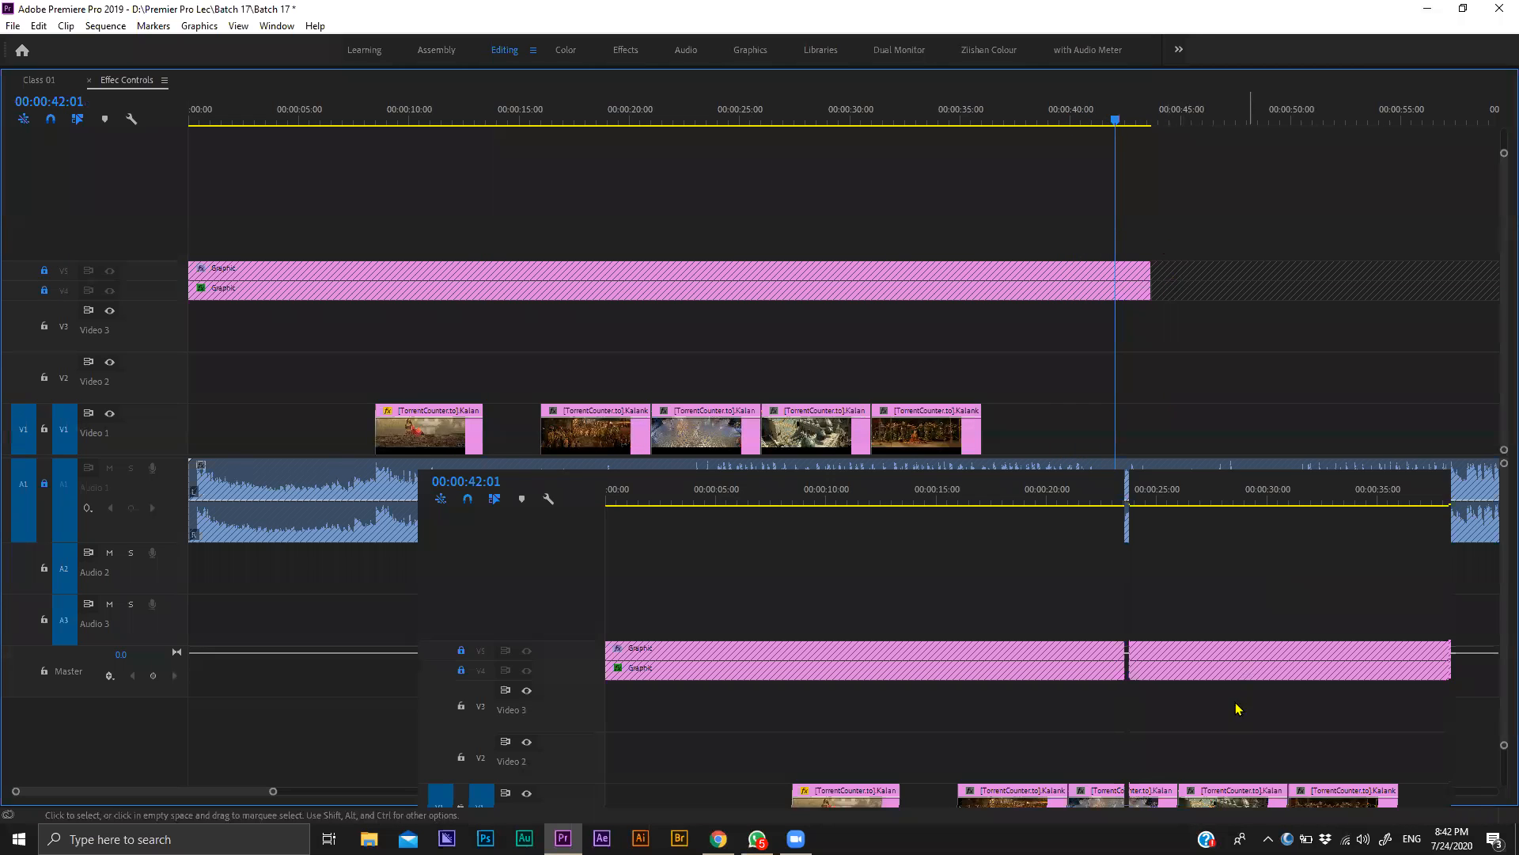
click(1026, 430)
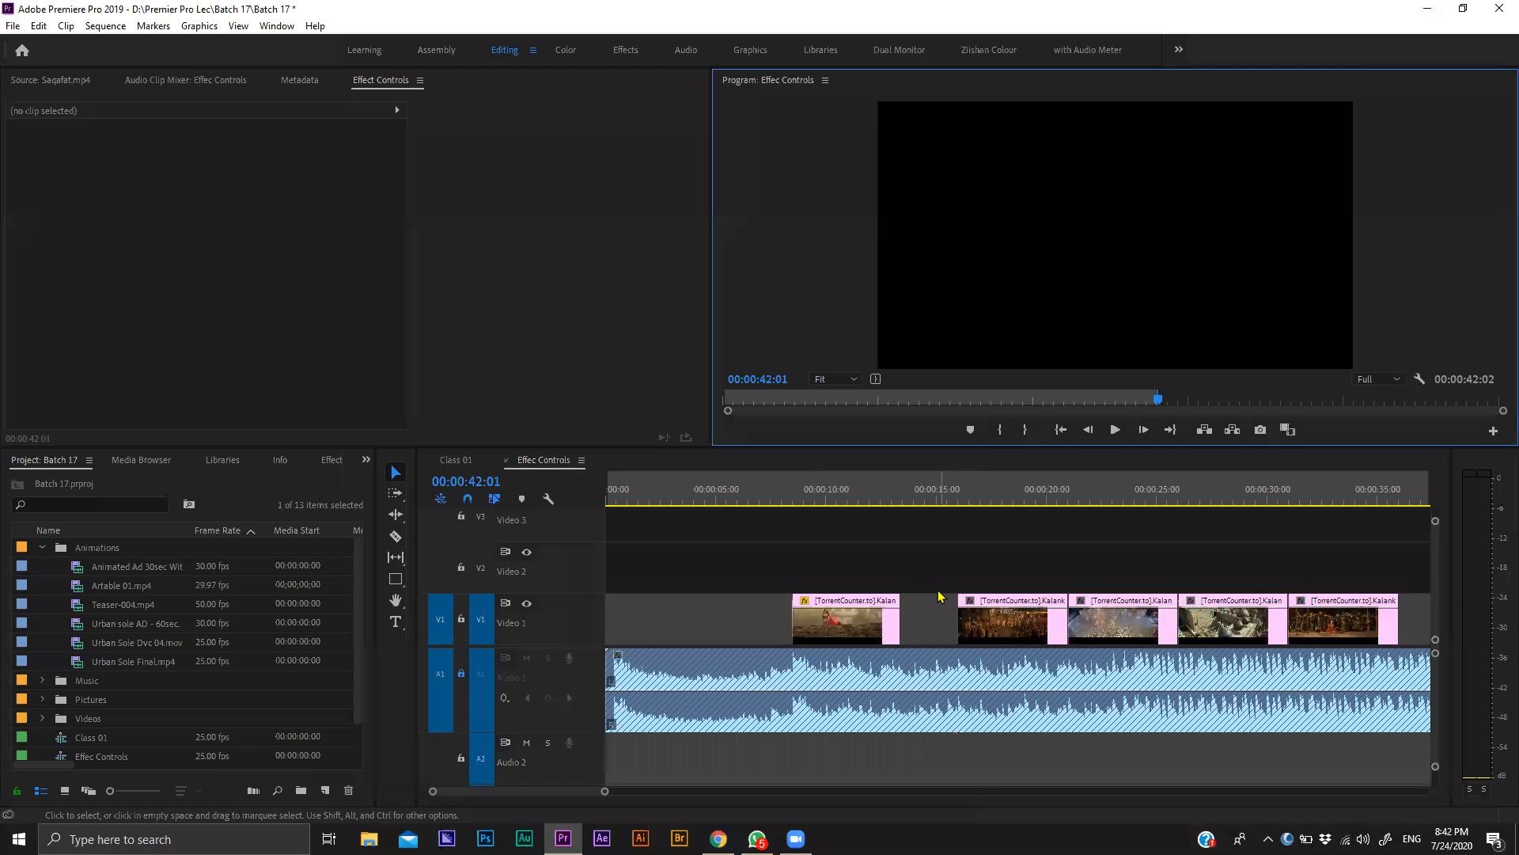
click(786, 495)
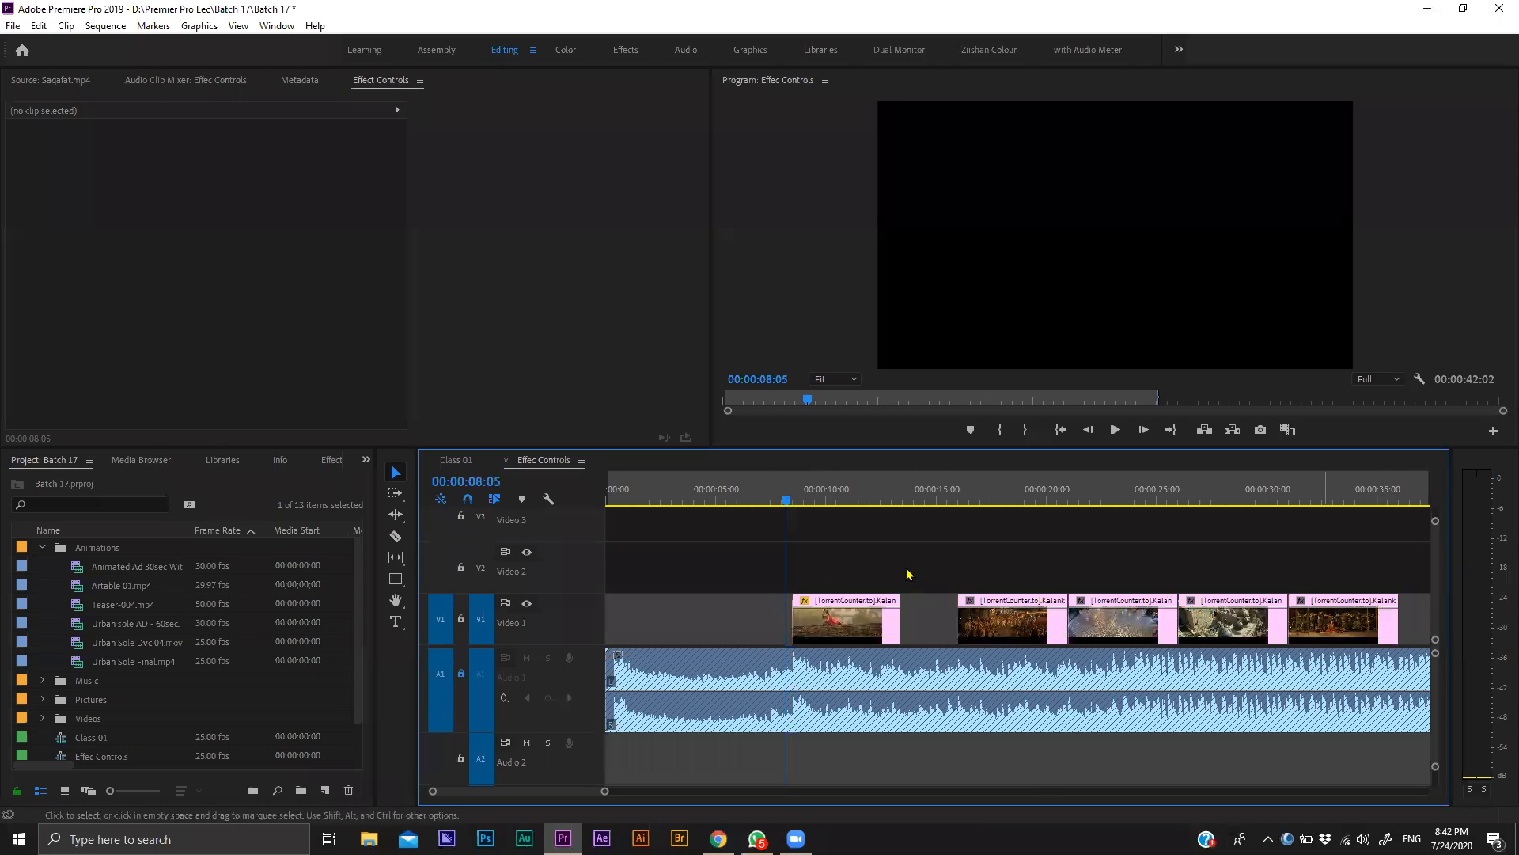
Fade in the first clip with opacity keyframes of 0% at its start and 100% at about 00:00:10:00.
key(space)
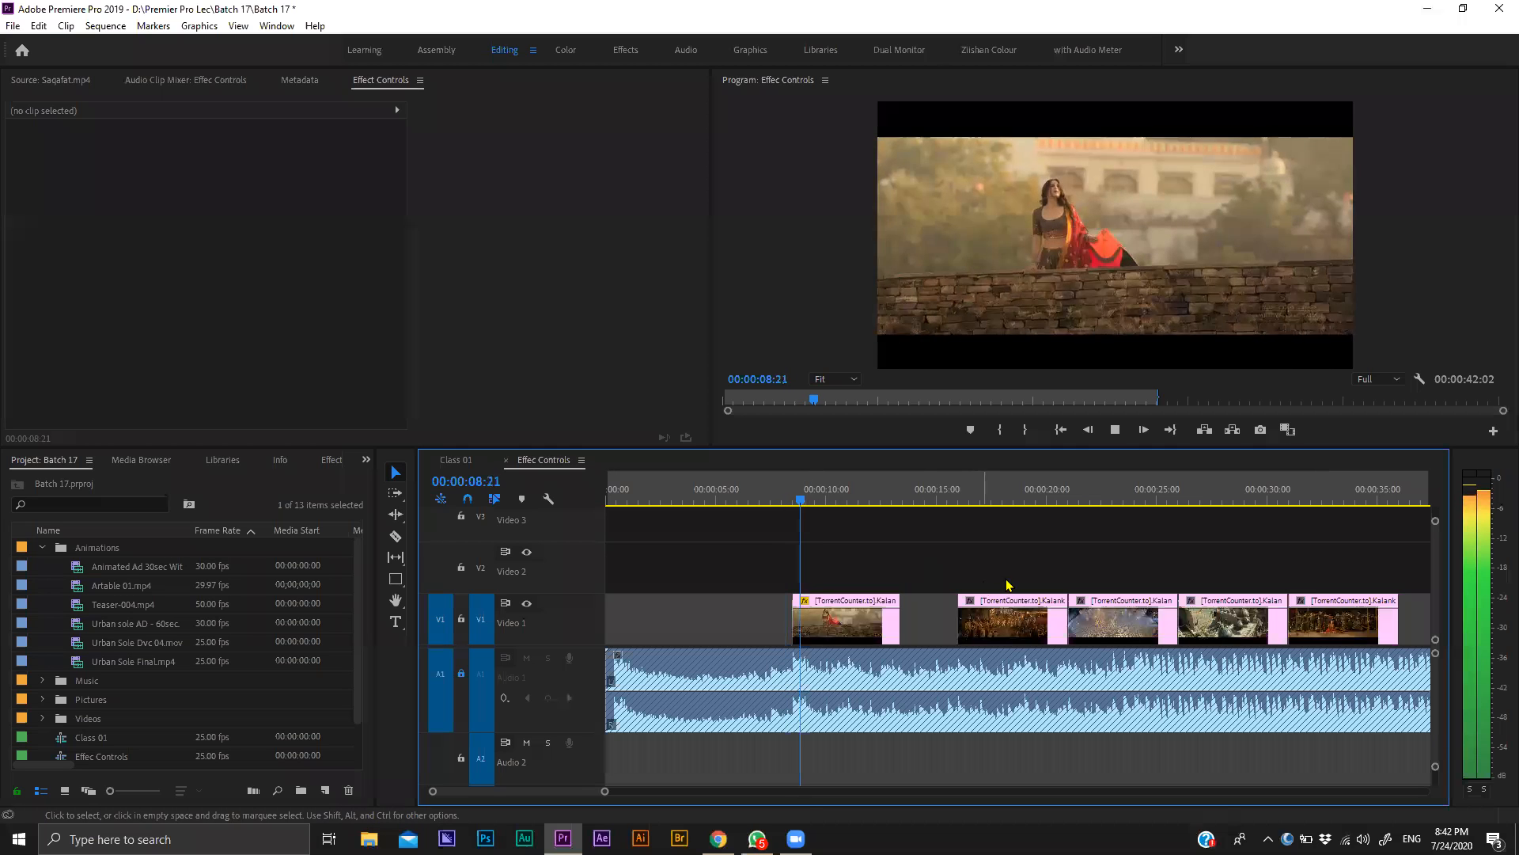
key(space)
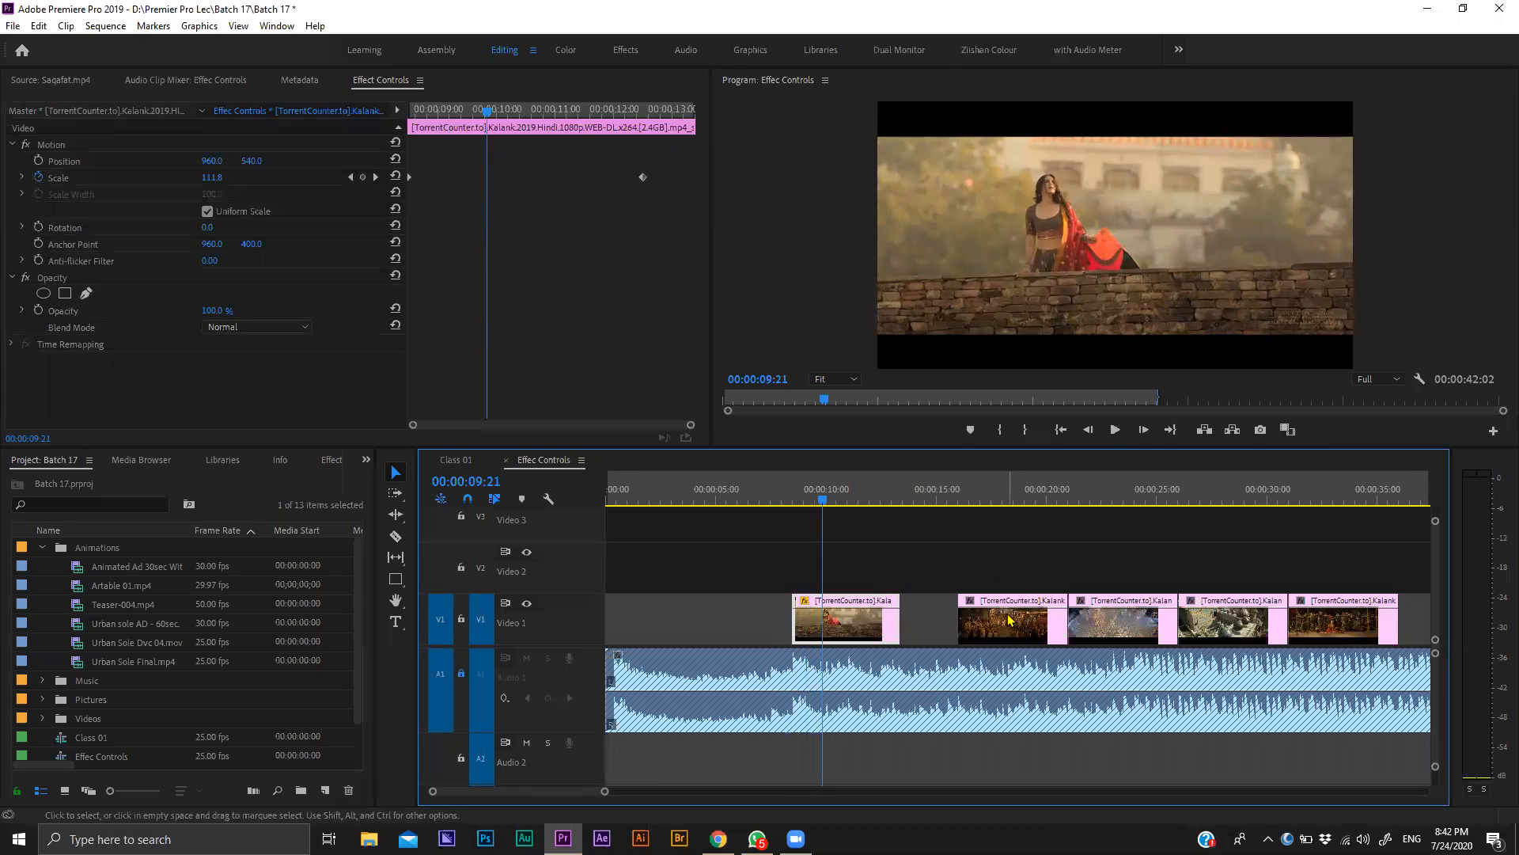
key(equal)
key(equal)
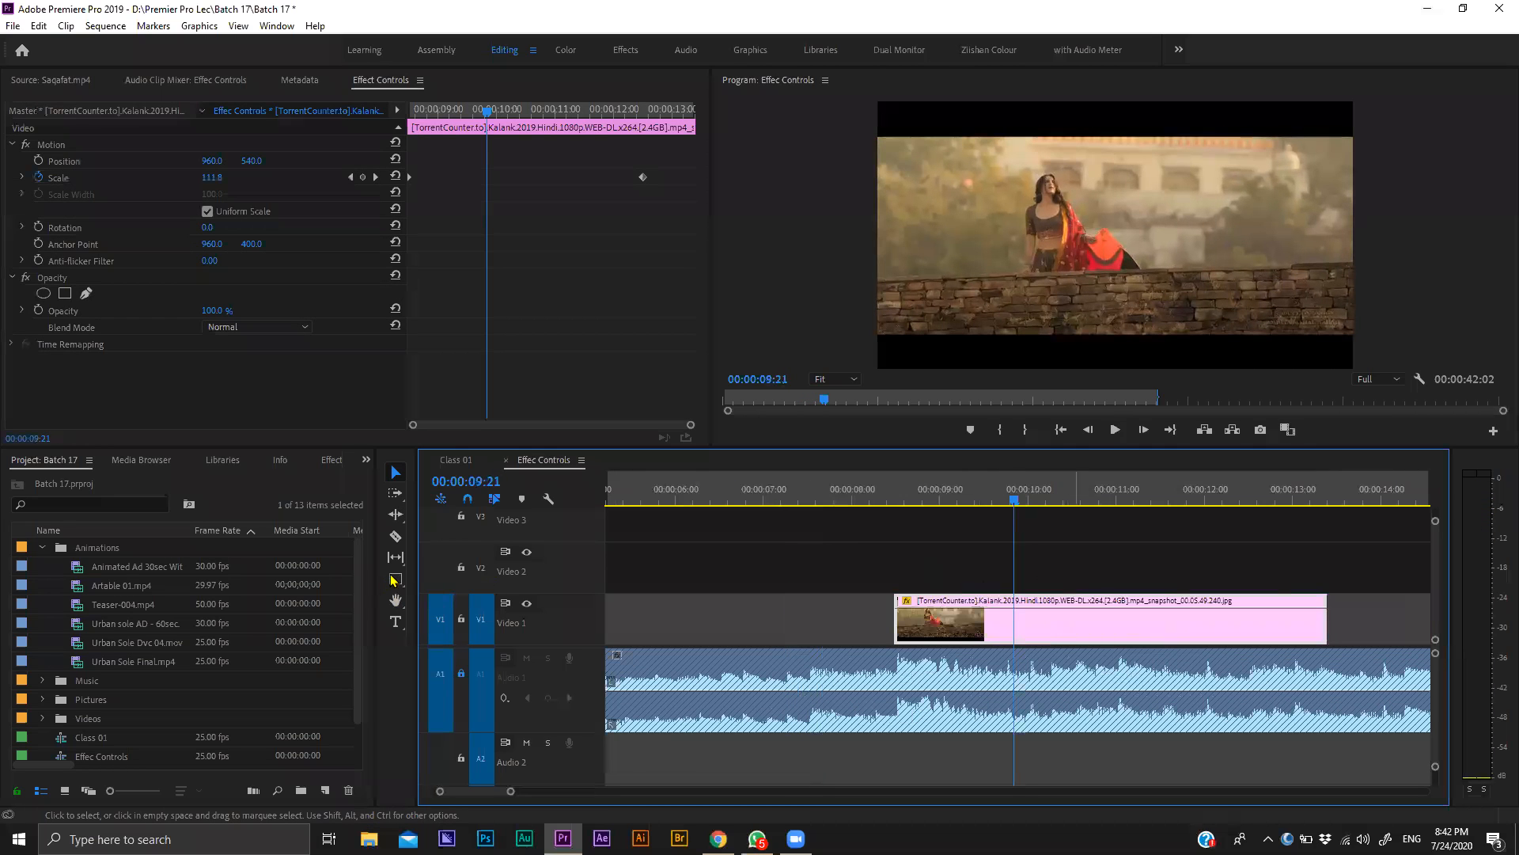
key(p)
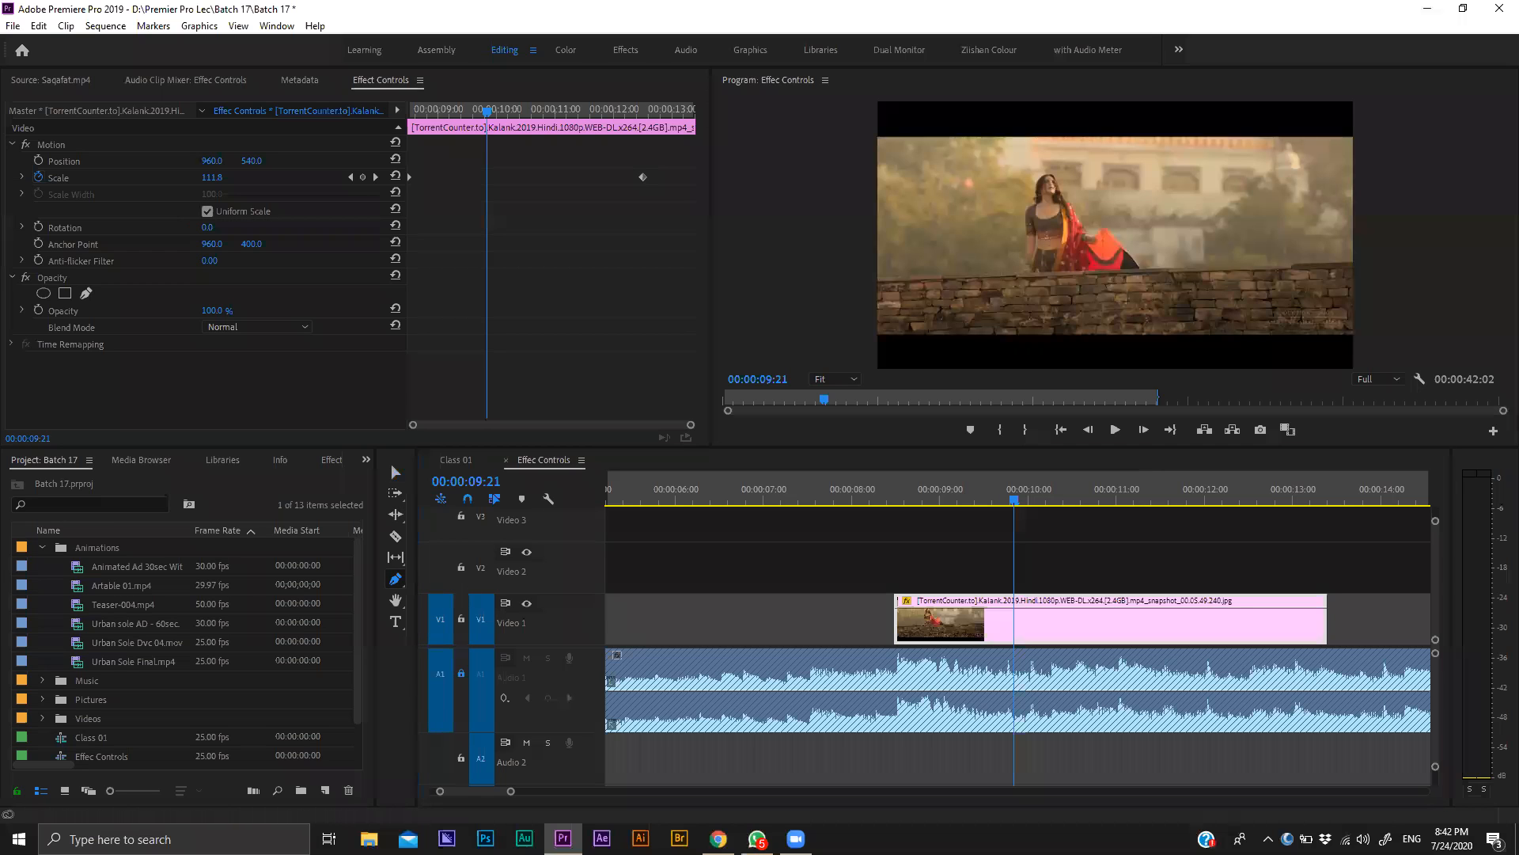
key(alt+Tab)
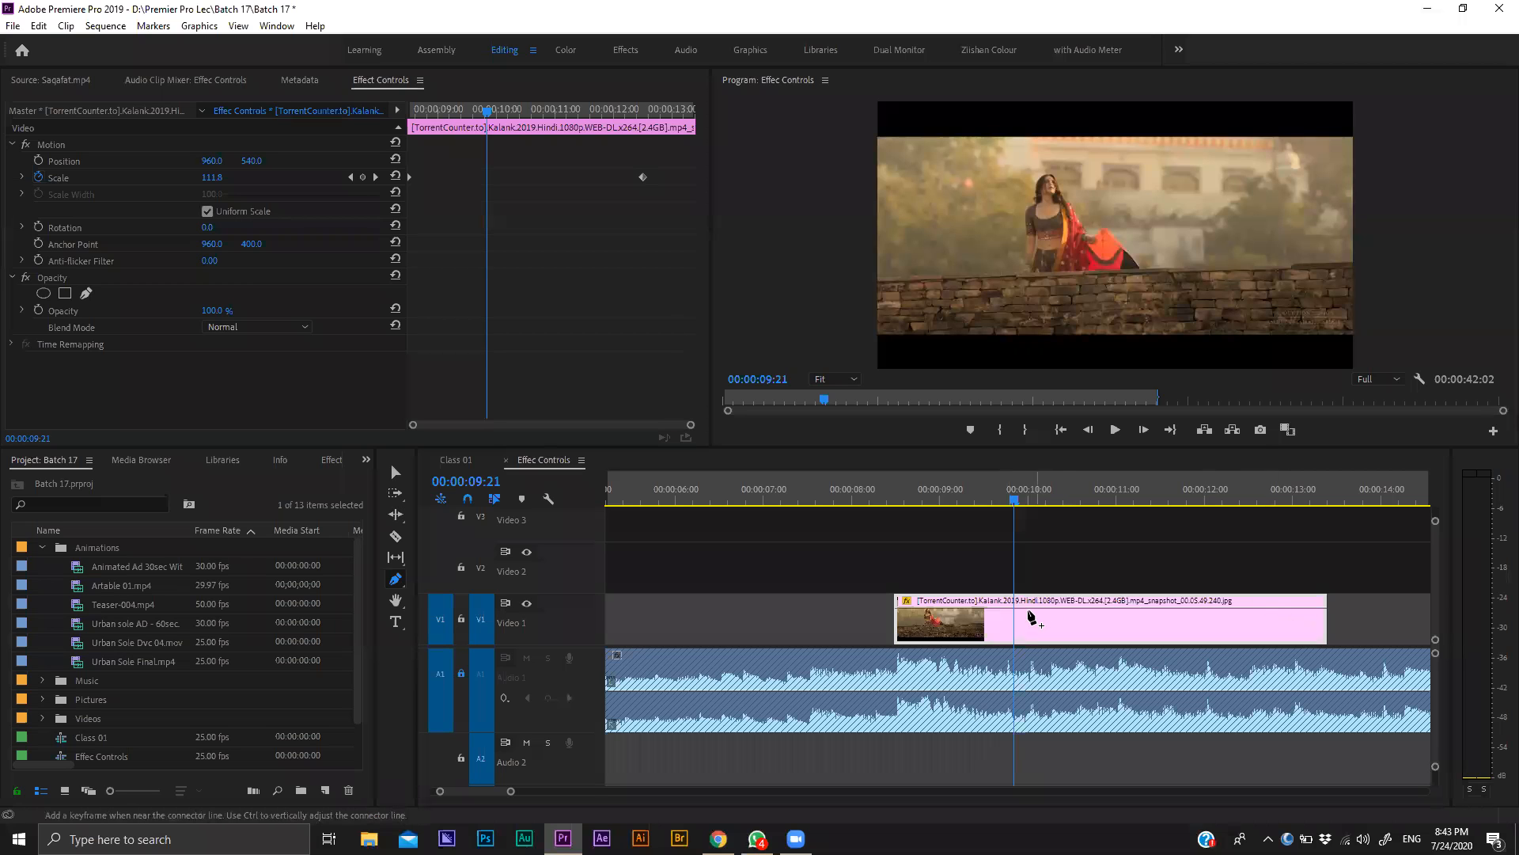
click(1029, 608)
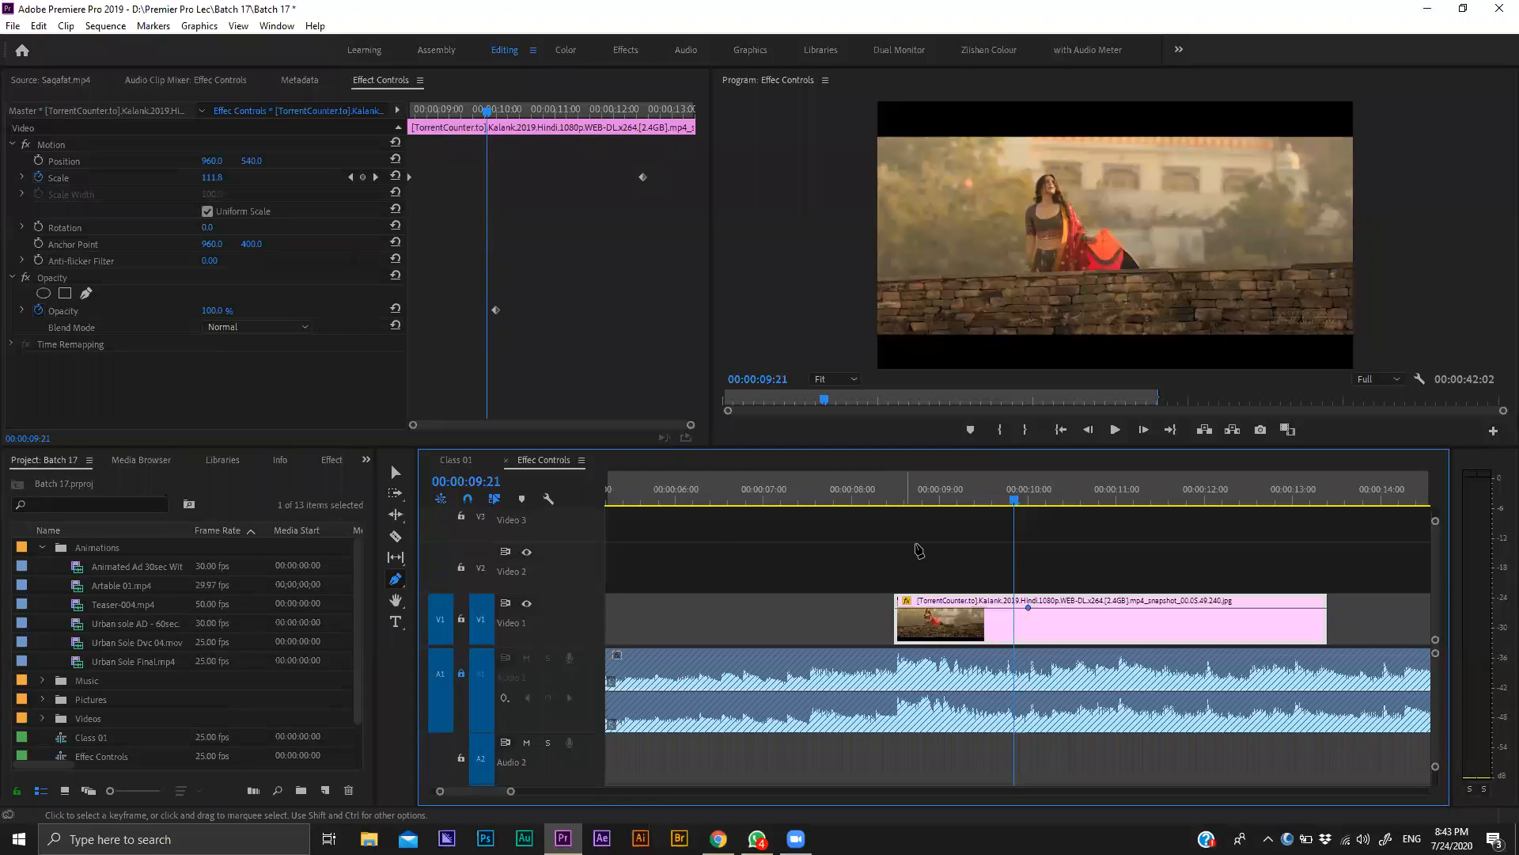
drag(918, 608, 895, 638)
key(v)
Play the first clip's fade-in from 00:00:08:12 and check the frame near the clip's end at 00:00:13:07.
click(898, 497)
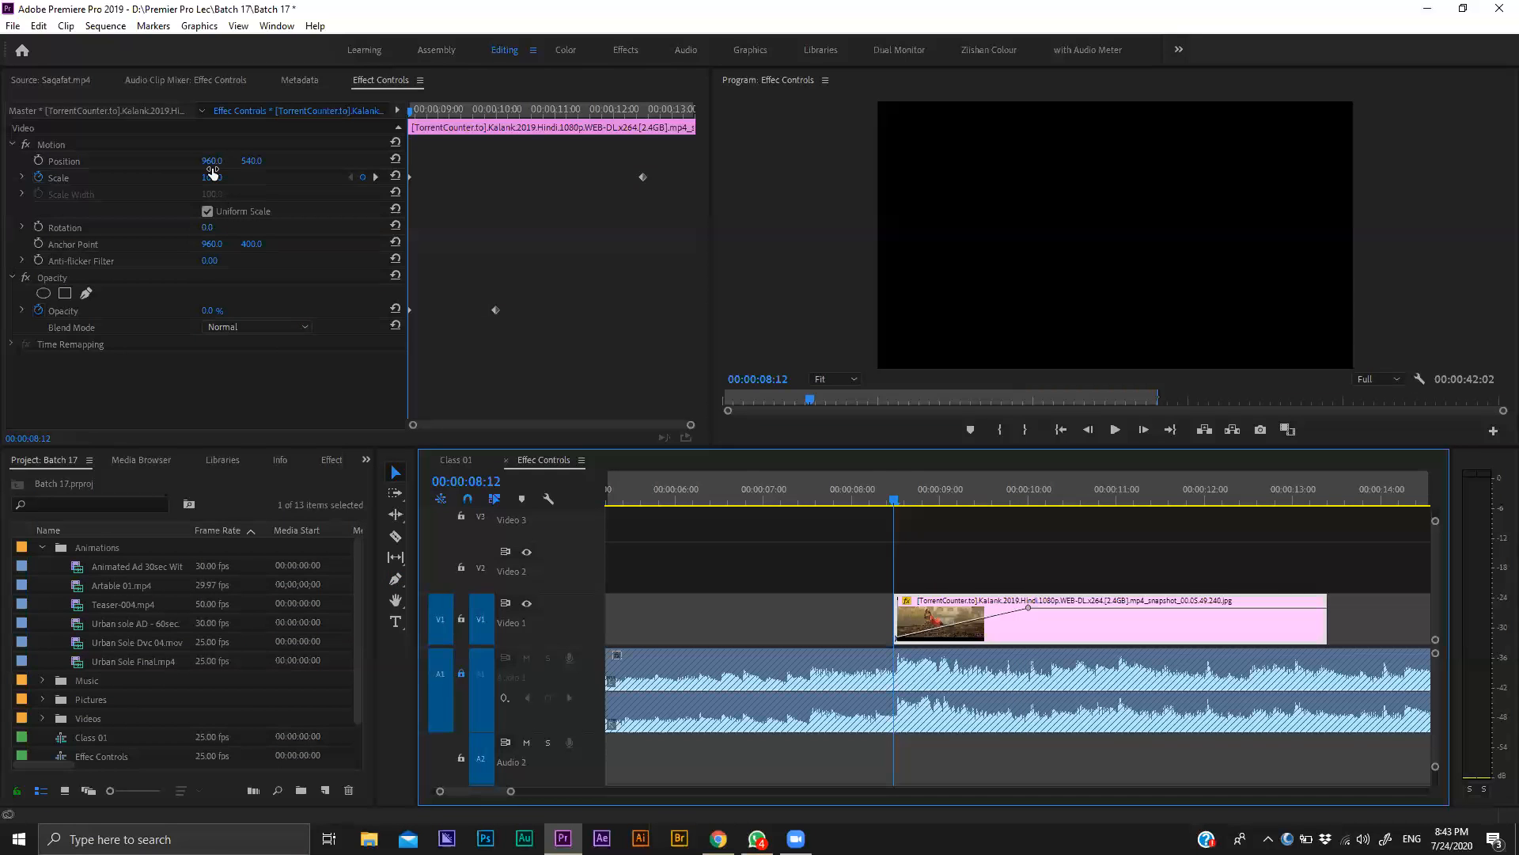
key(space)
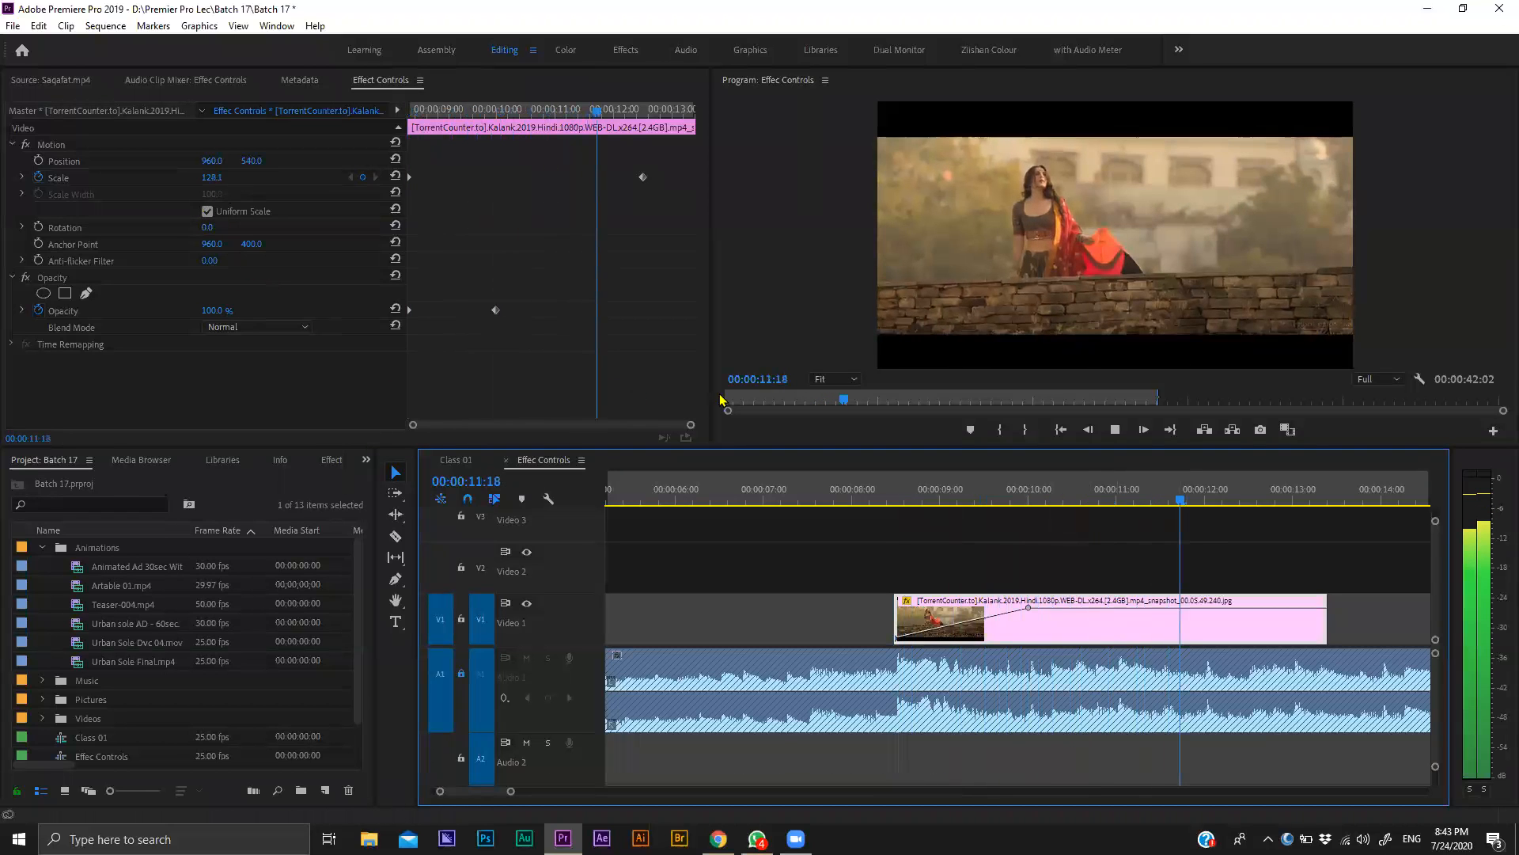
drag(1288, 496, 1316, 491)
click(1317, 496)
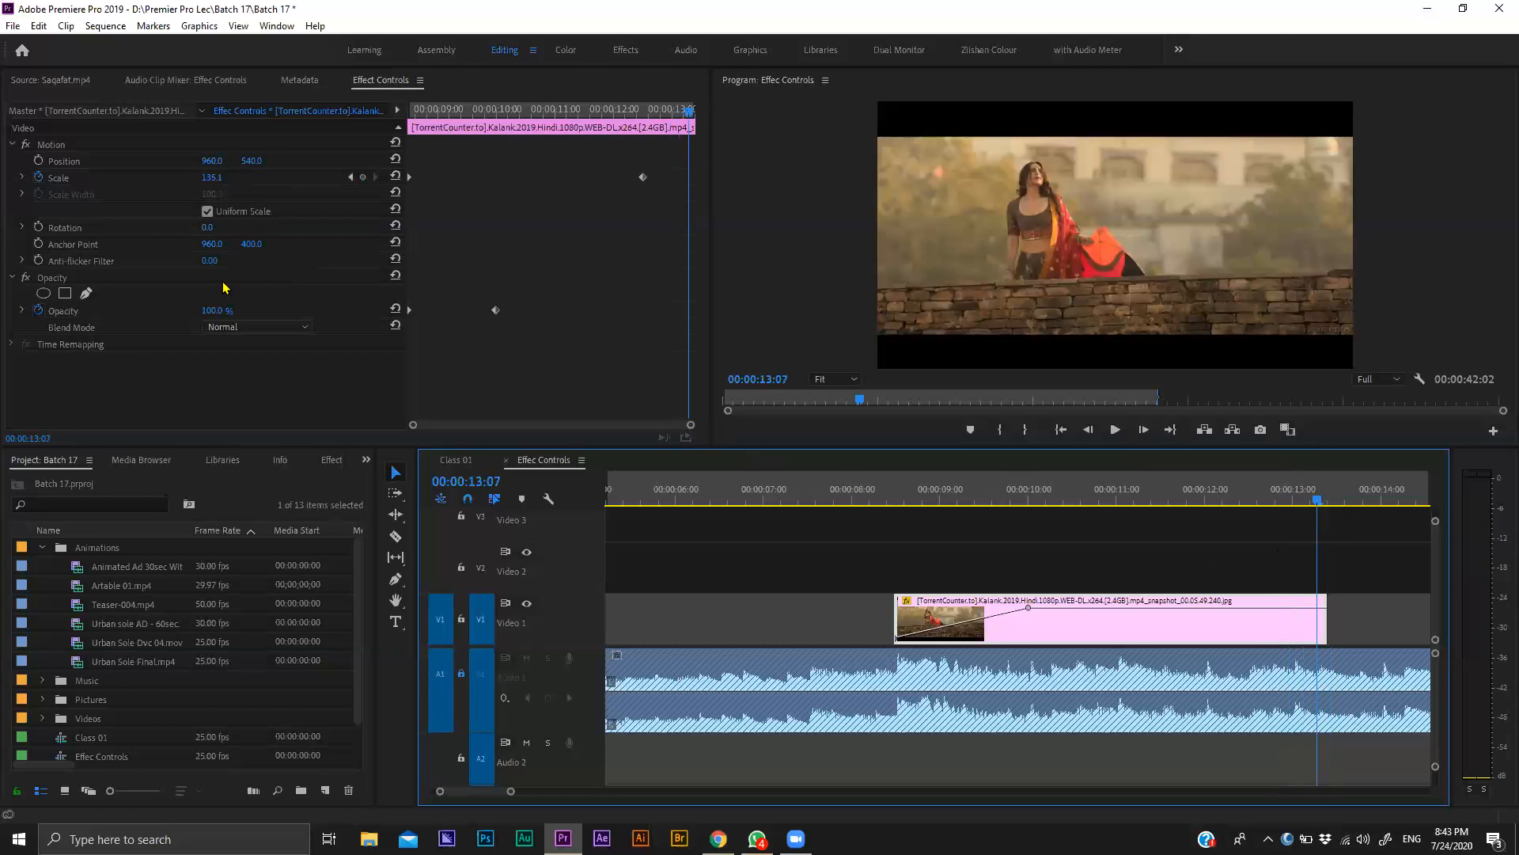
Trim the first clip's end to the beat at 00:00:12:13 and move the second clip directly against it.
drag(1313, 496, 898, 496)
key(space)
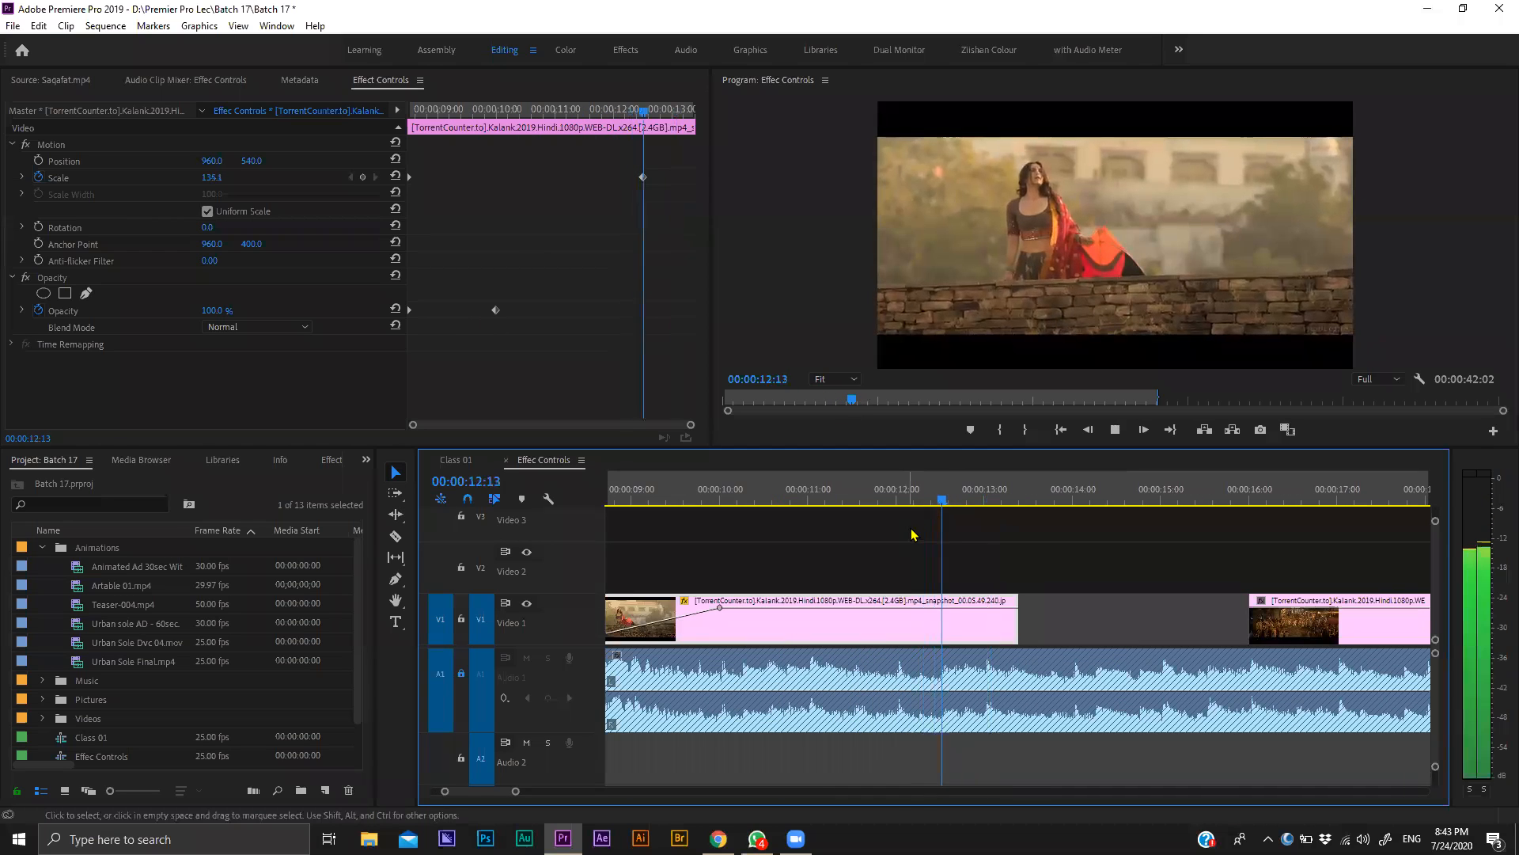
key(space)
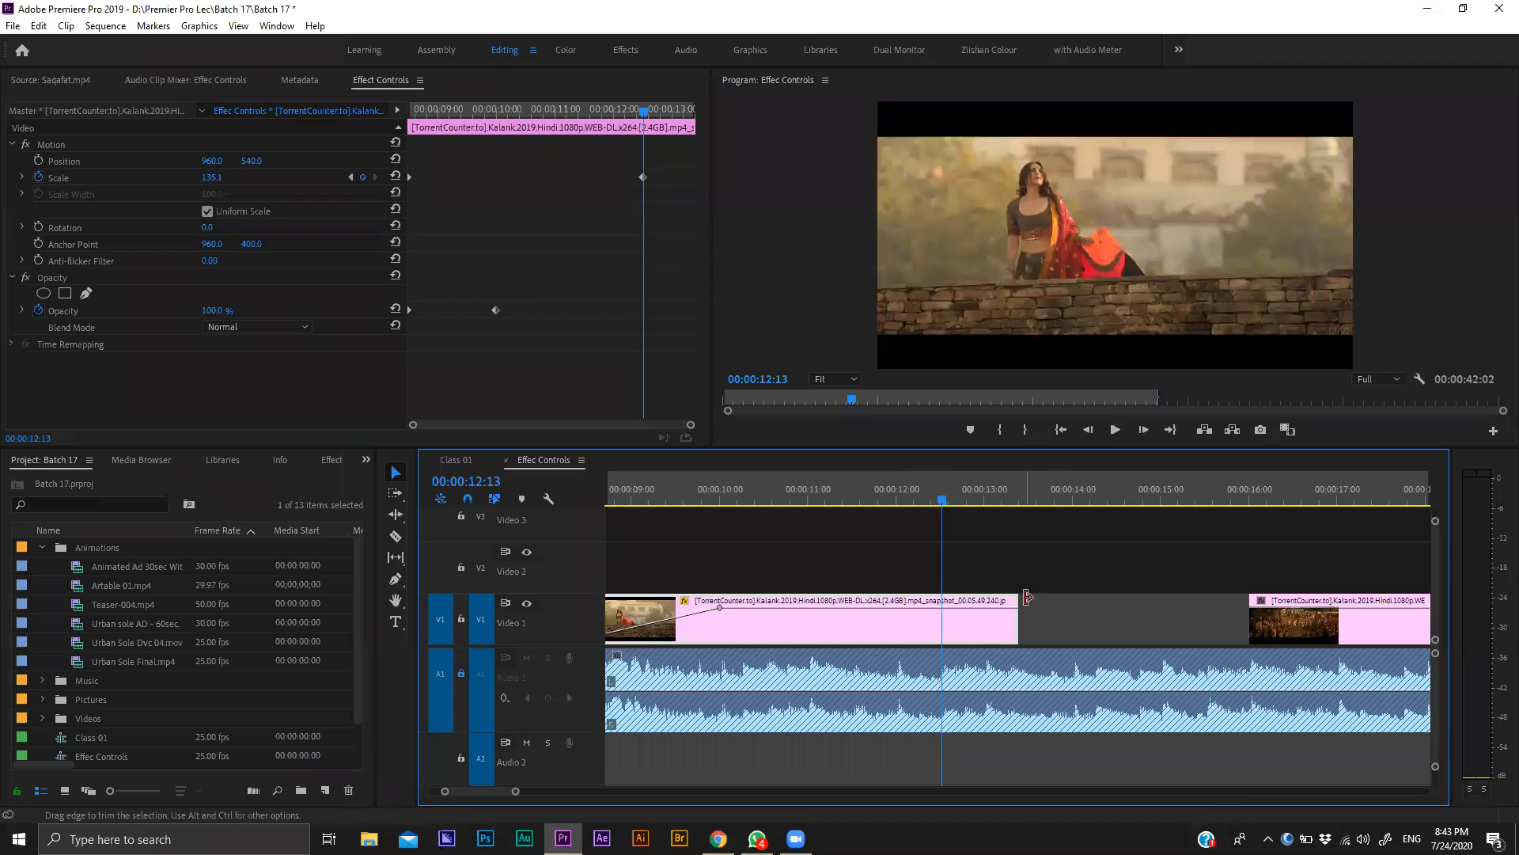
drag(1026, 597, 953, 667)
drag(1353, 625, 1049, 630)
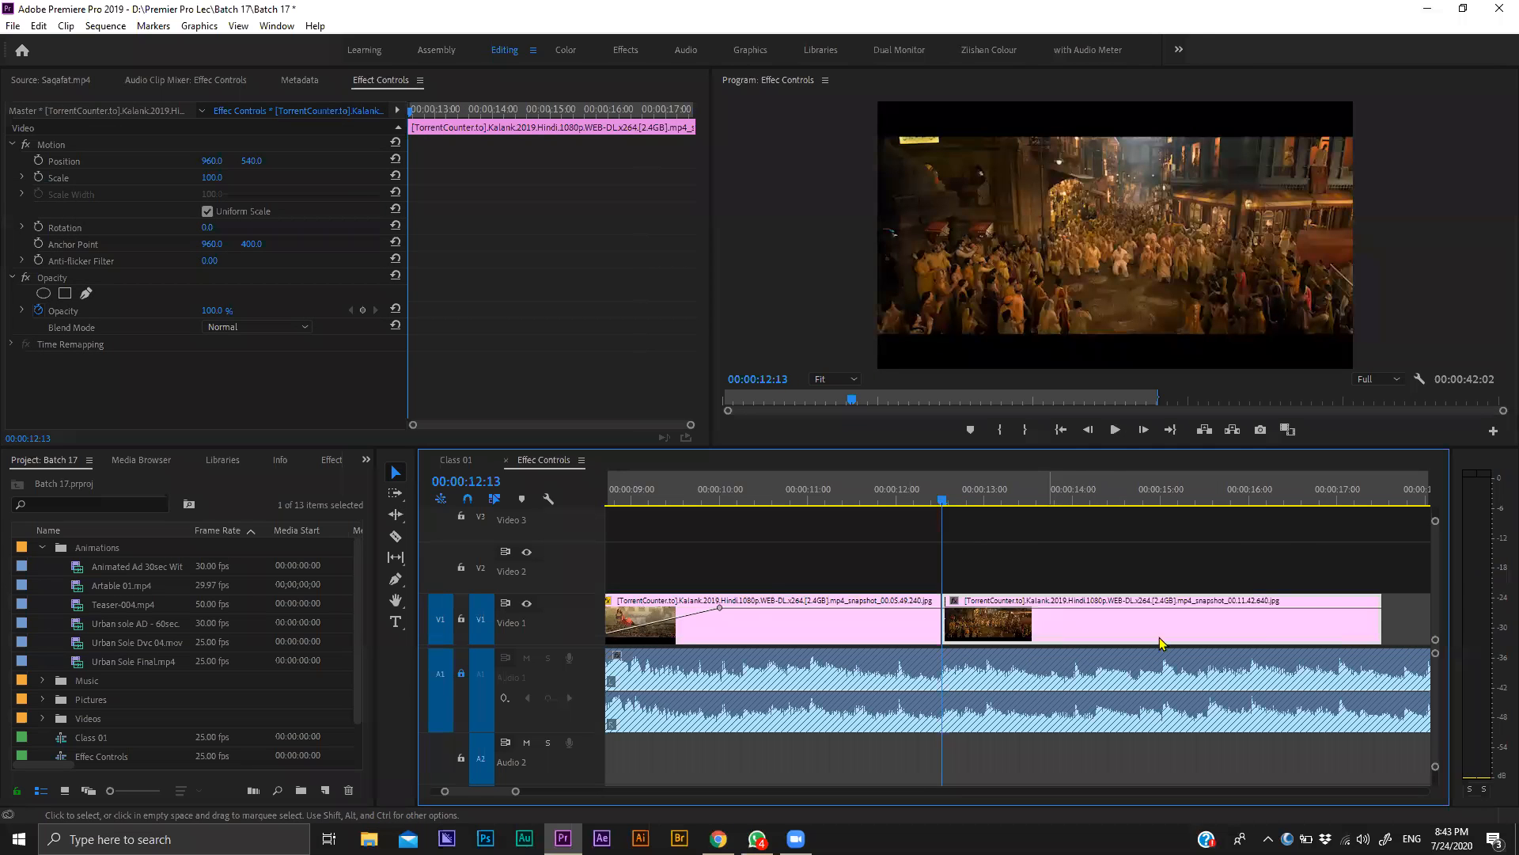
Keyframe the second clip's Scale from 100 at its start to 135 at 00:00:16:15.
click(38, 177)
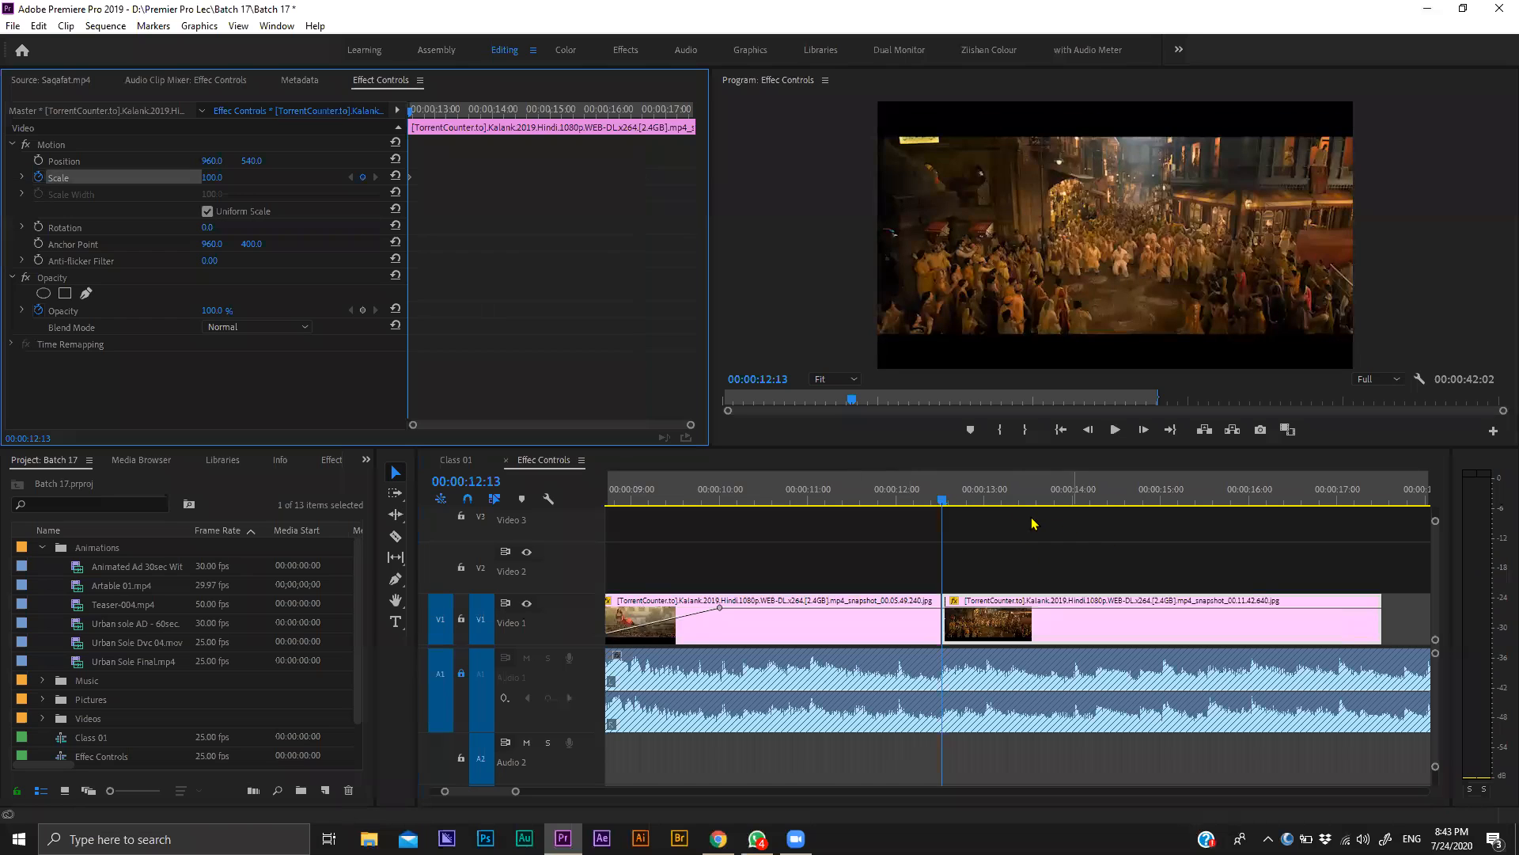
key(space)
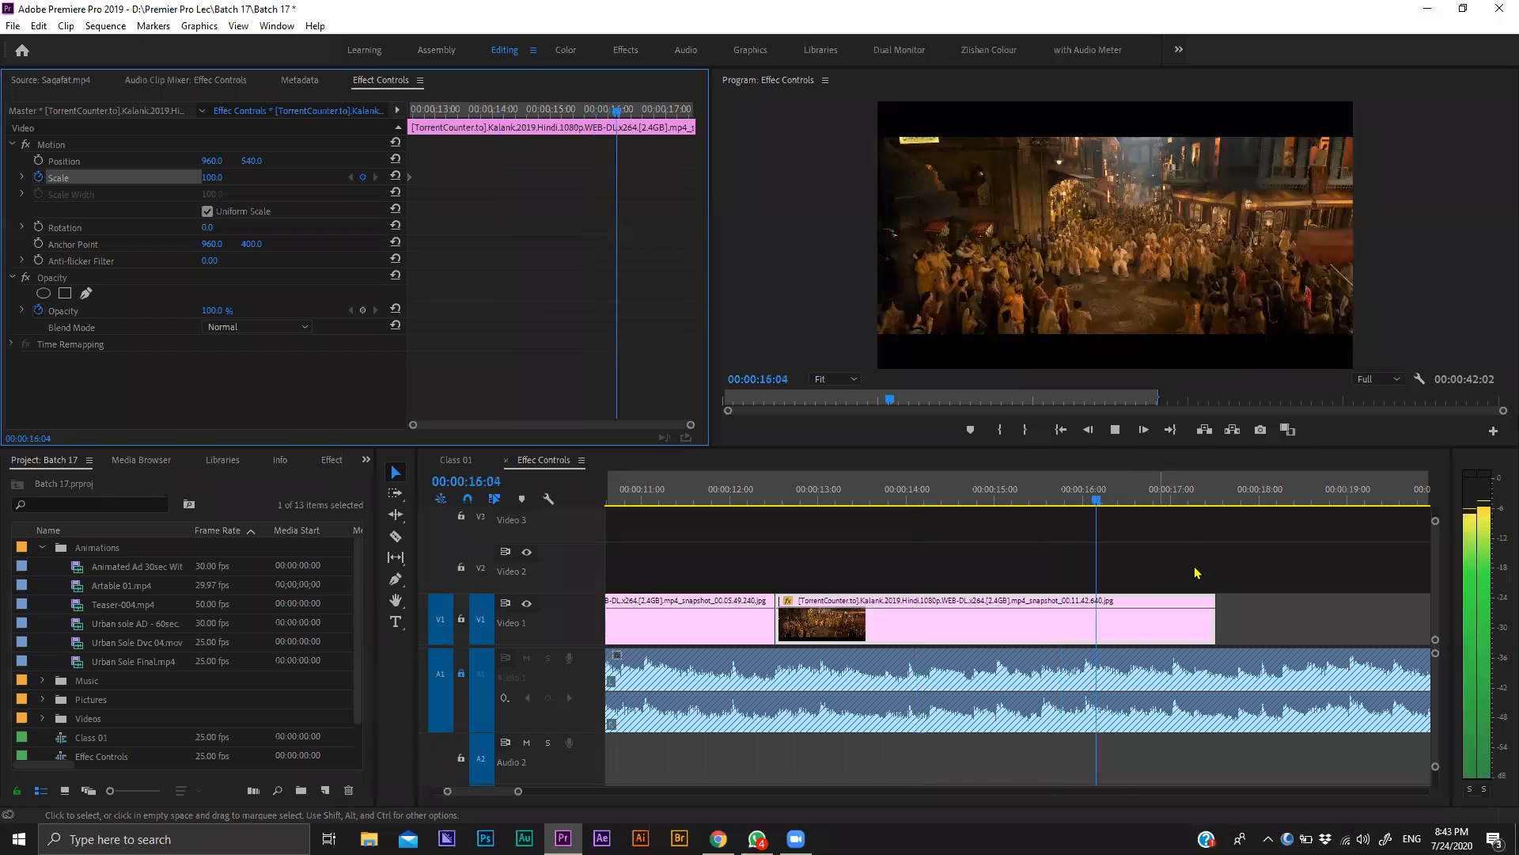
key(space)
click(389, 476)
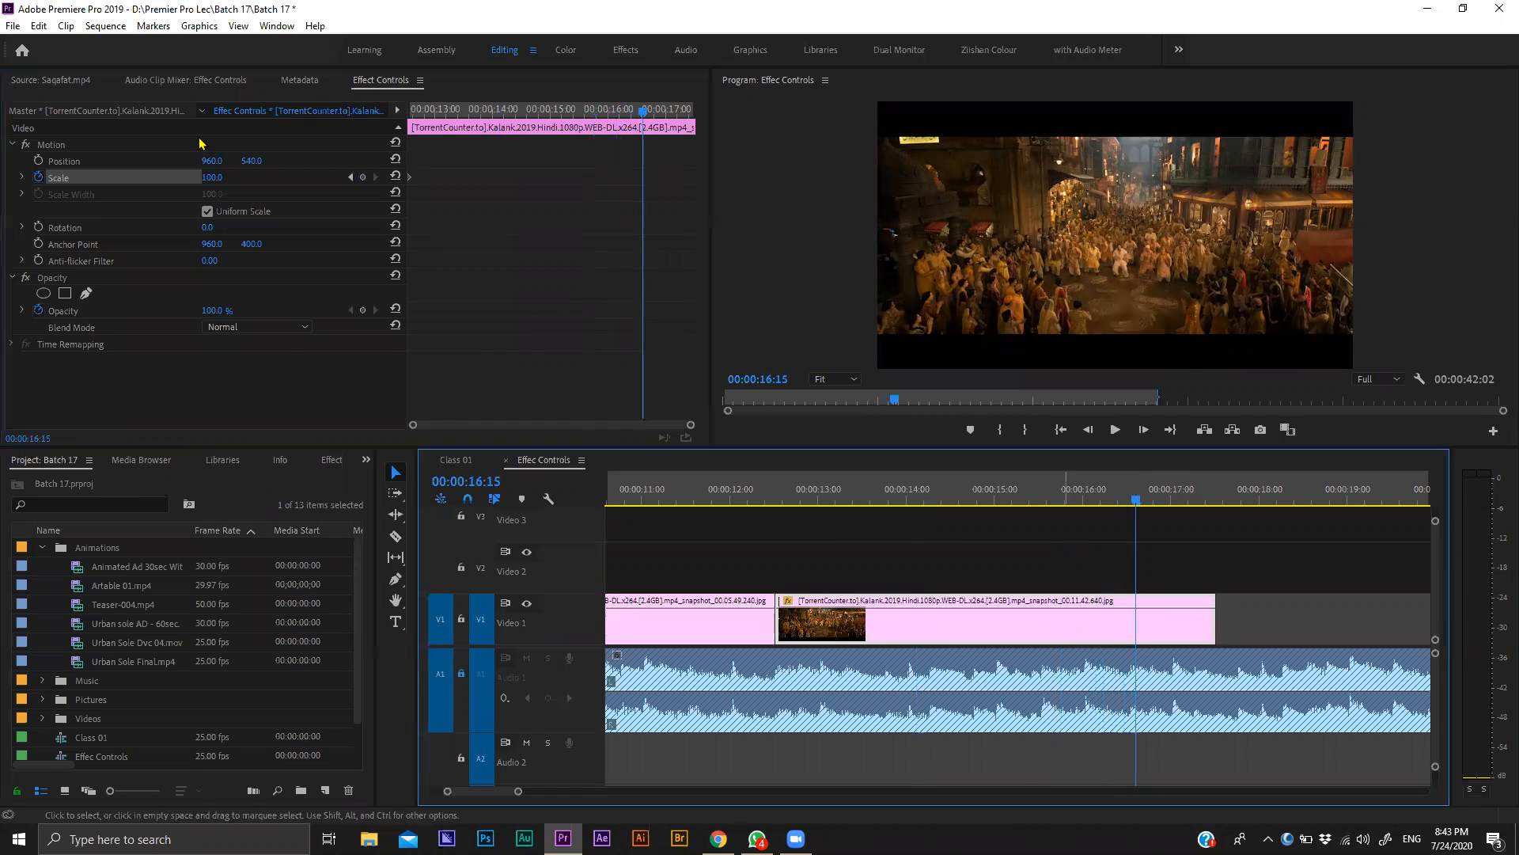
click(533, 240)
drag(212, 178, 304, 177)
drag(212, 177, 257, 178)
click(212, 177)
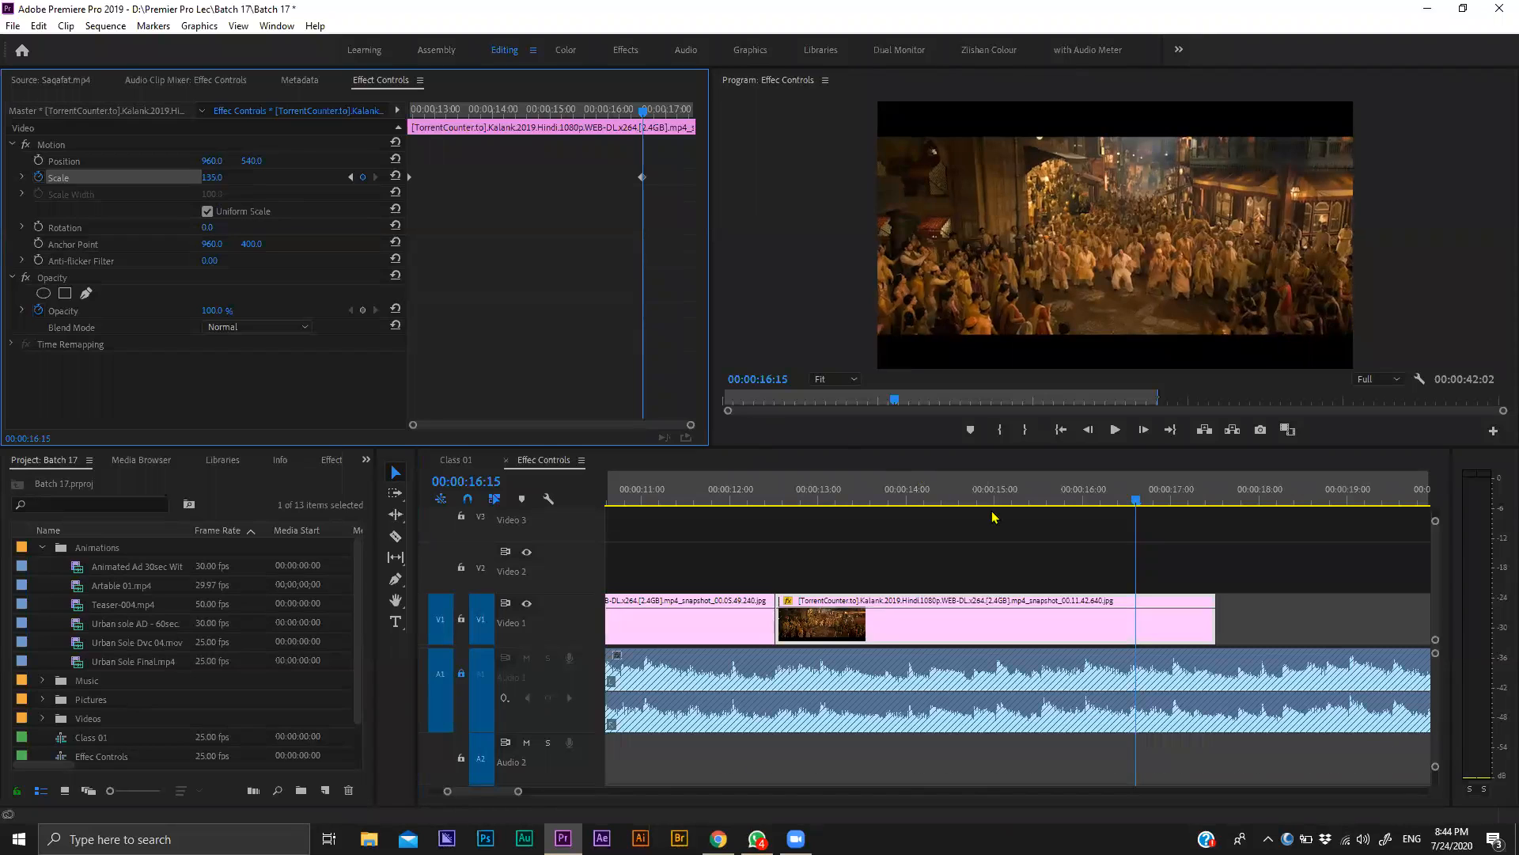
Trim the second clip's end to the beat at 00:00:16:14 and move the third clip directly against it.
click(855, 553)
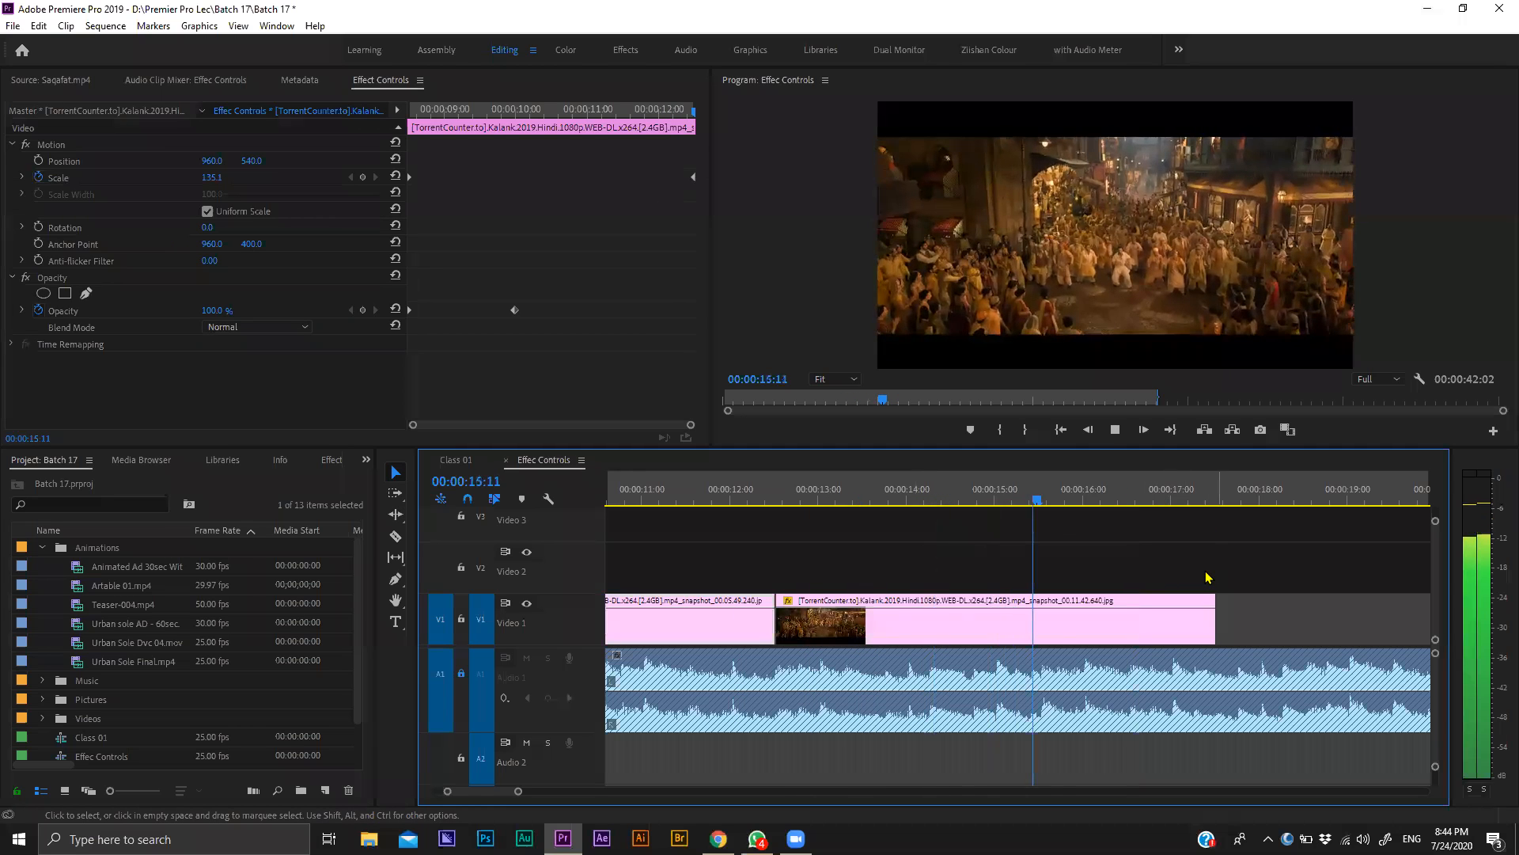
key(space)
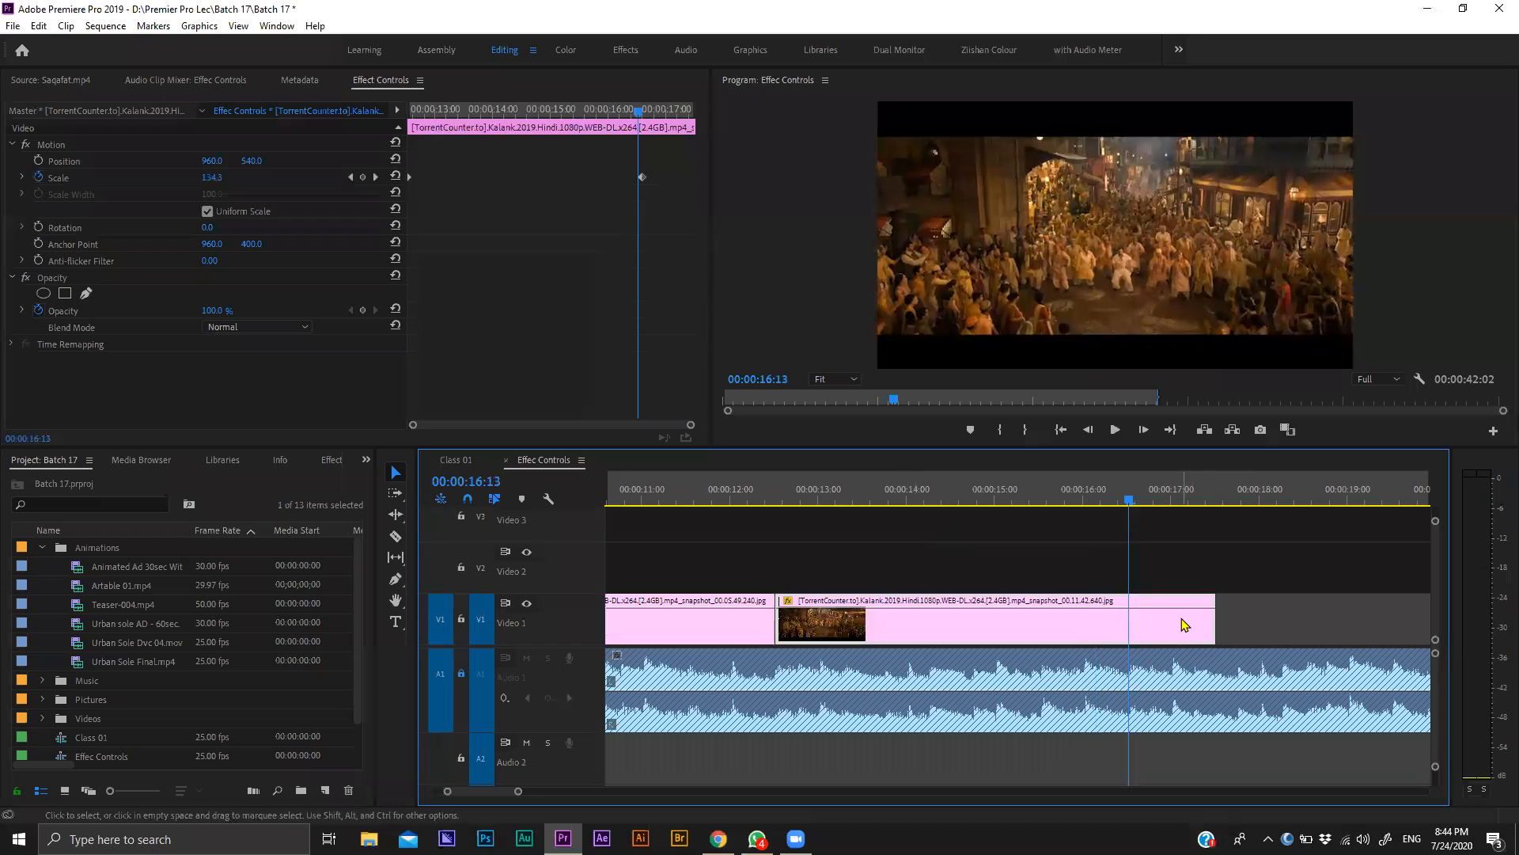
key(Right)
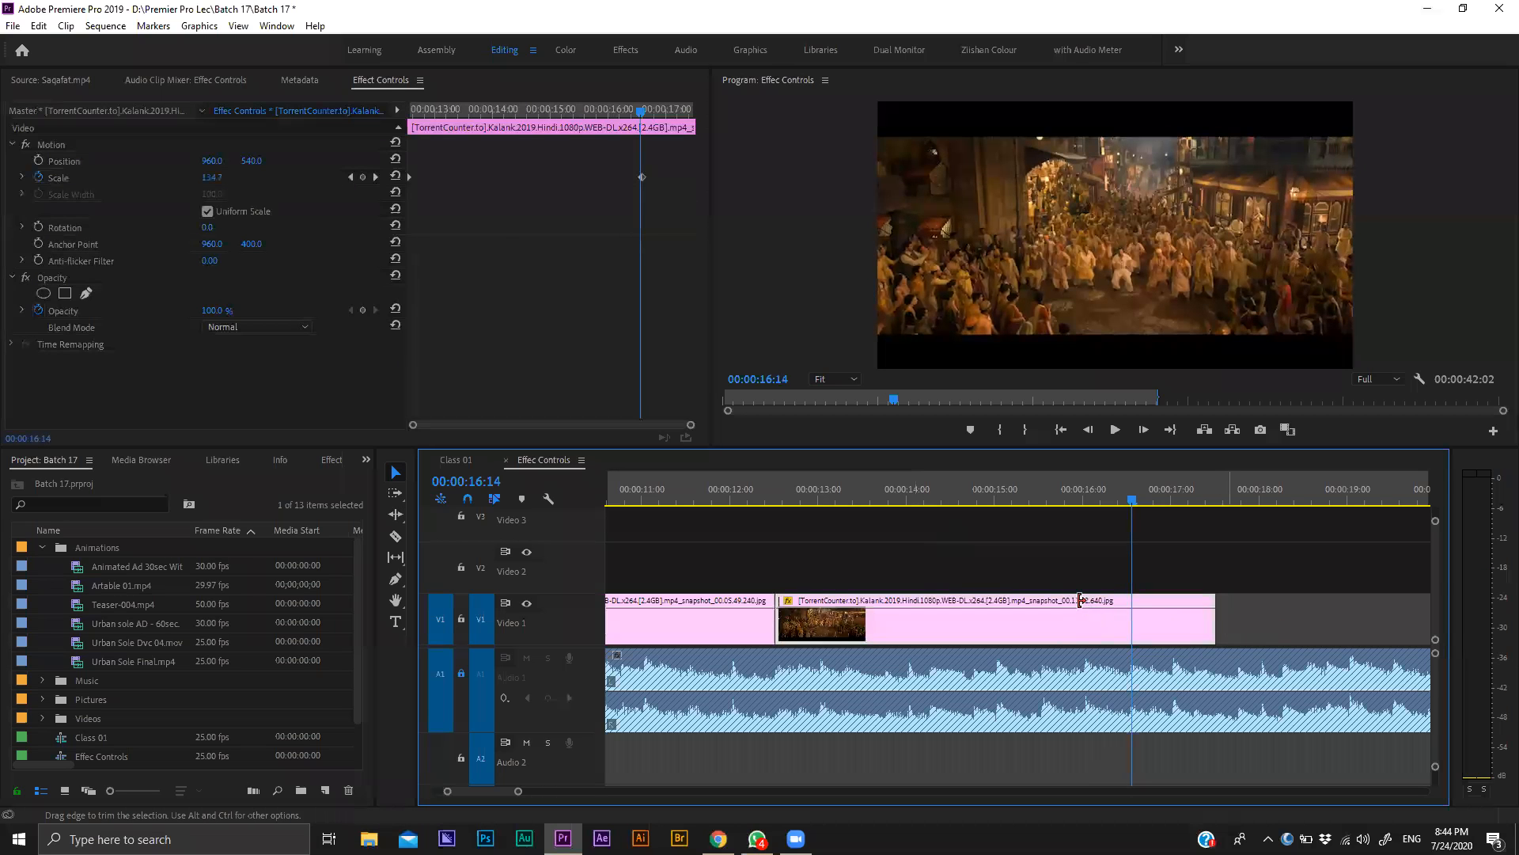
scroll(1265, 631, right, 2)
drag(1025, 627, 891, 629)
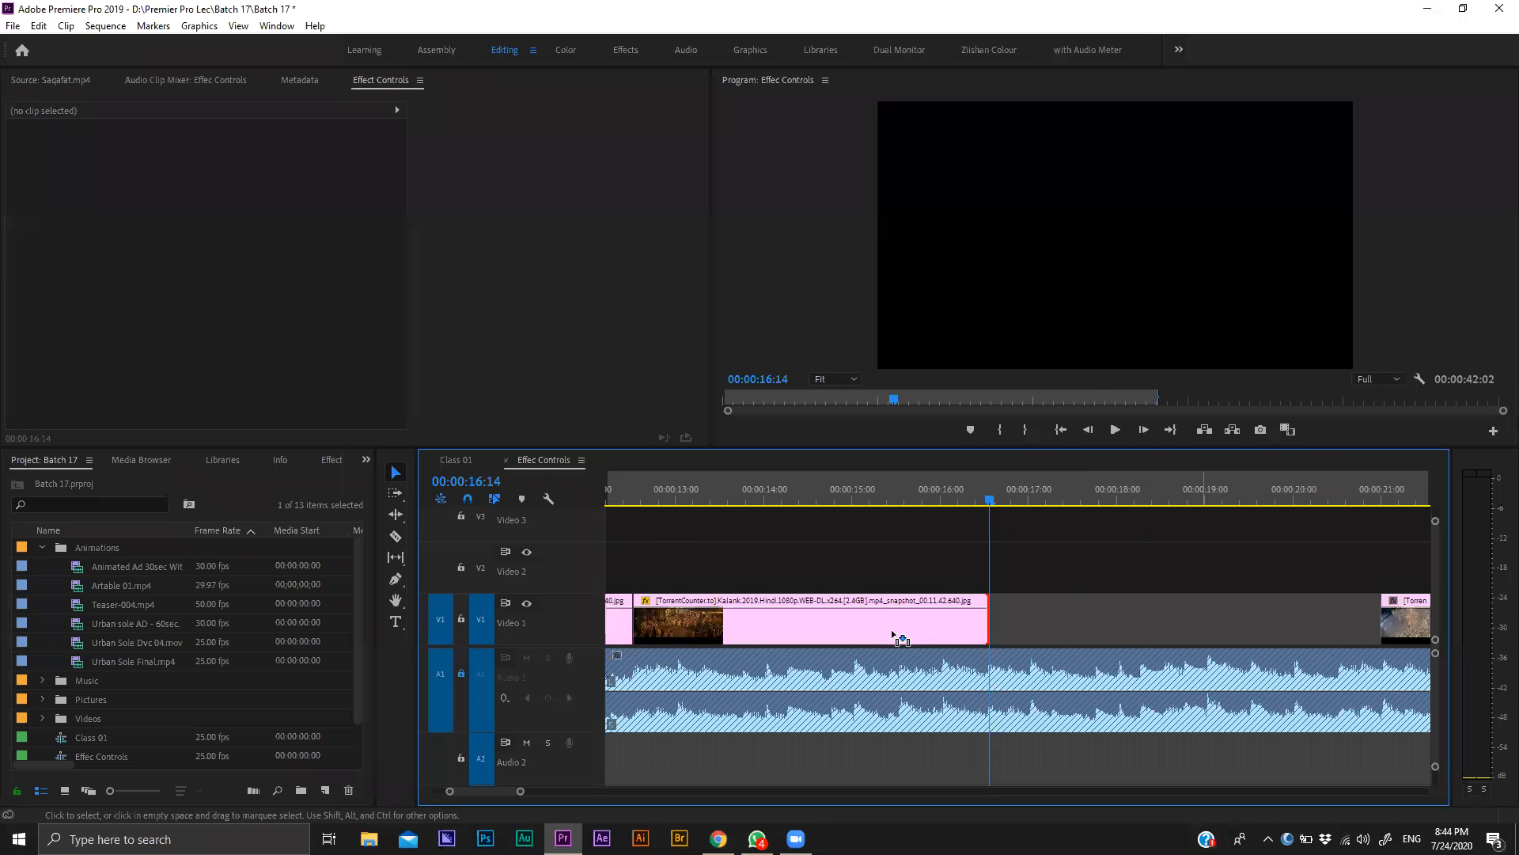
drag(974, 581, 979, 584)
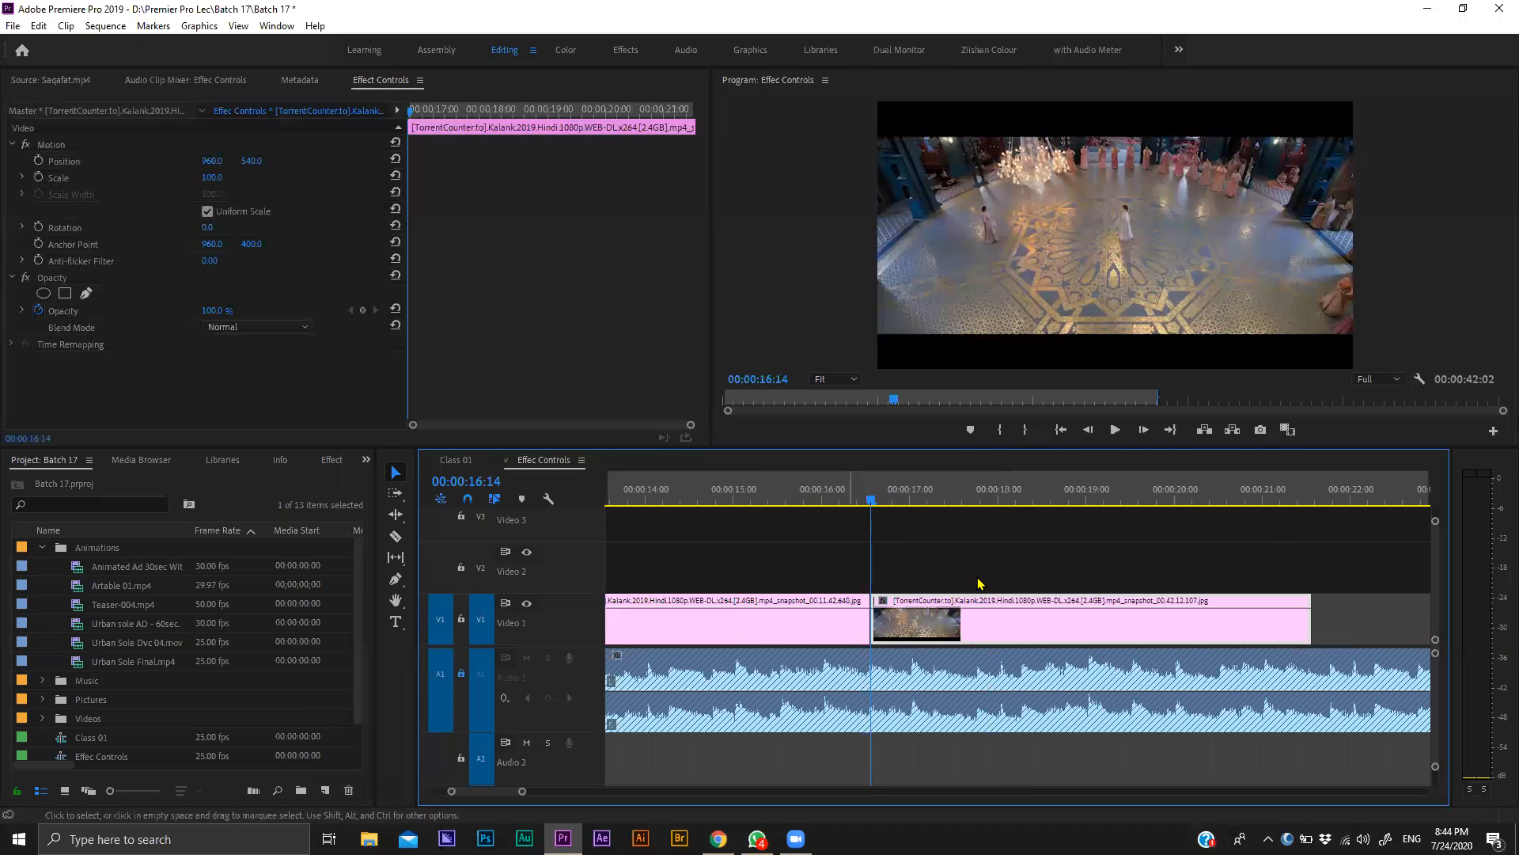
Trim the third clip's end to the beat at 00:00:20:13 and move the fourth clip directly against it.
key(space)
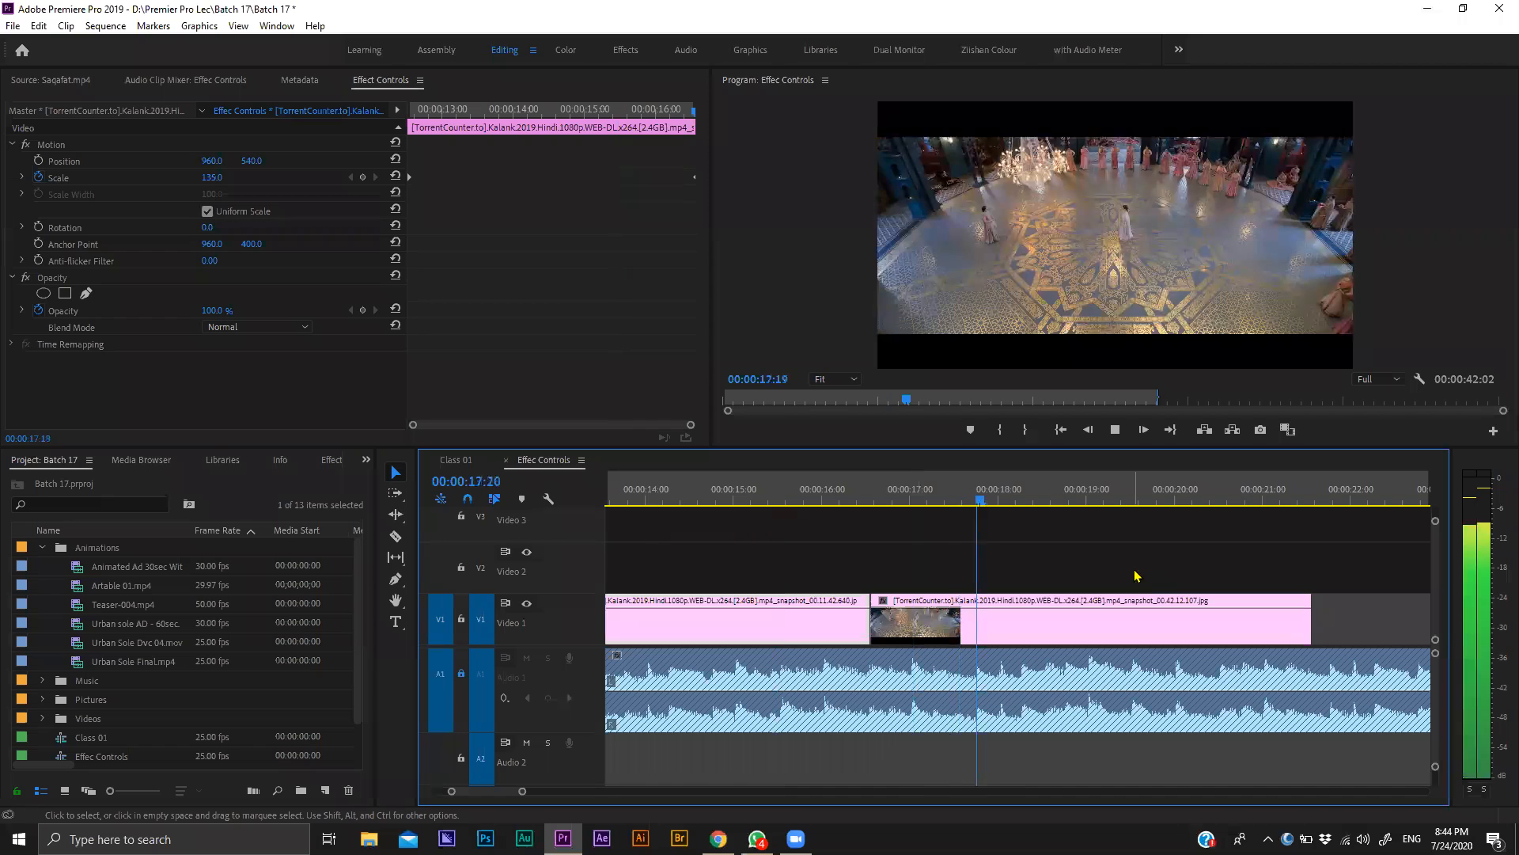
key(minus)
key(equal)
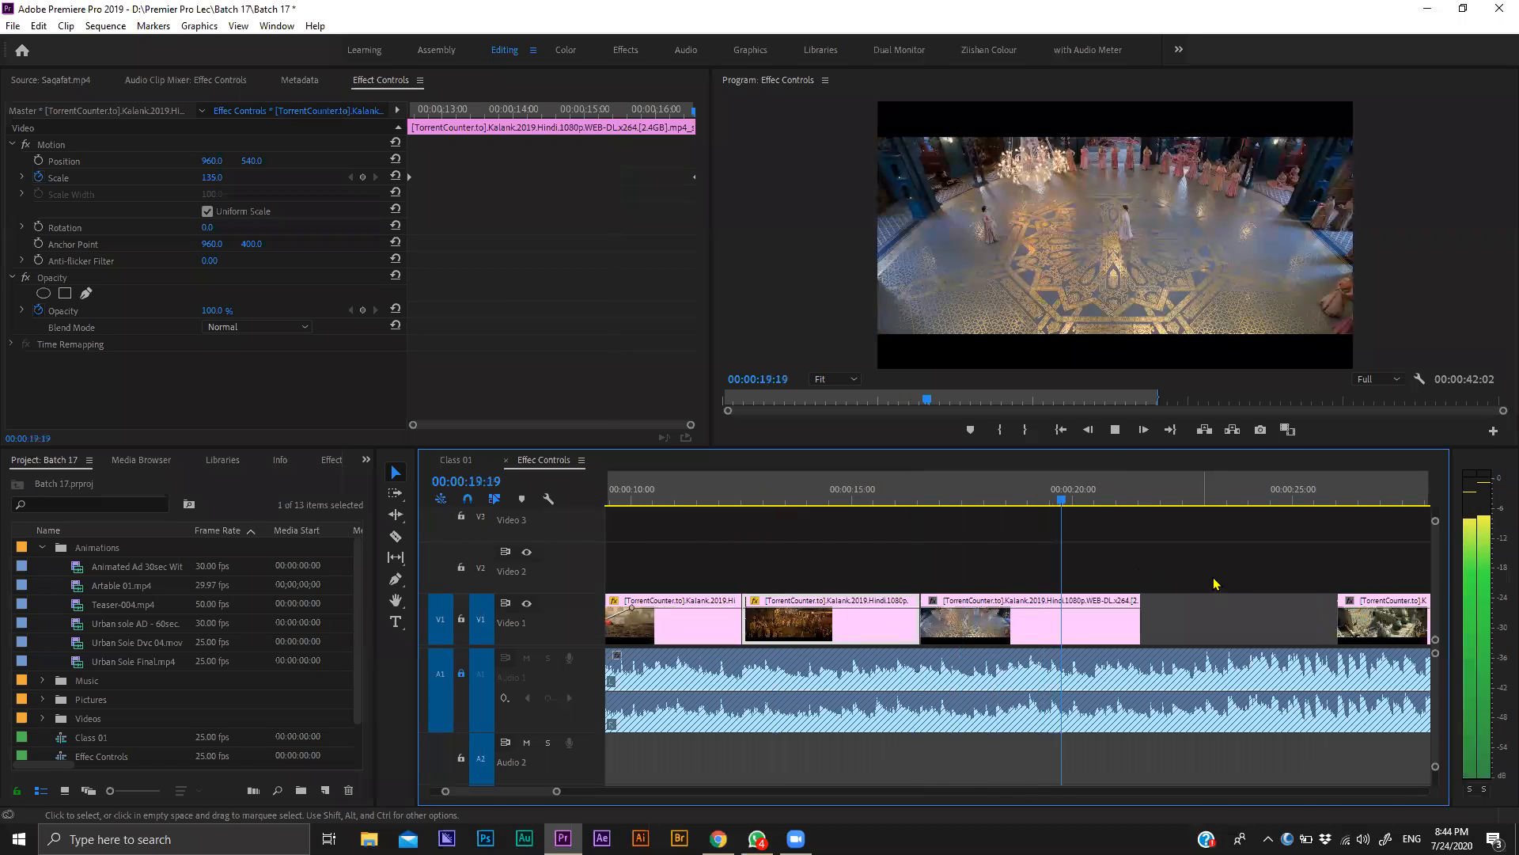
key(space)
drag(1076, 503, 1100, 496)
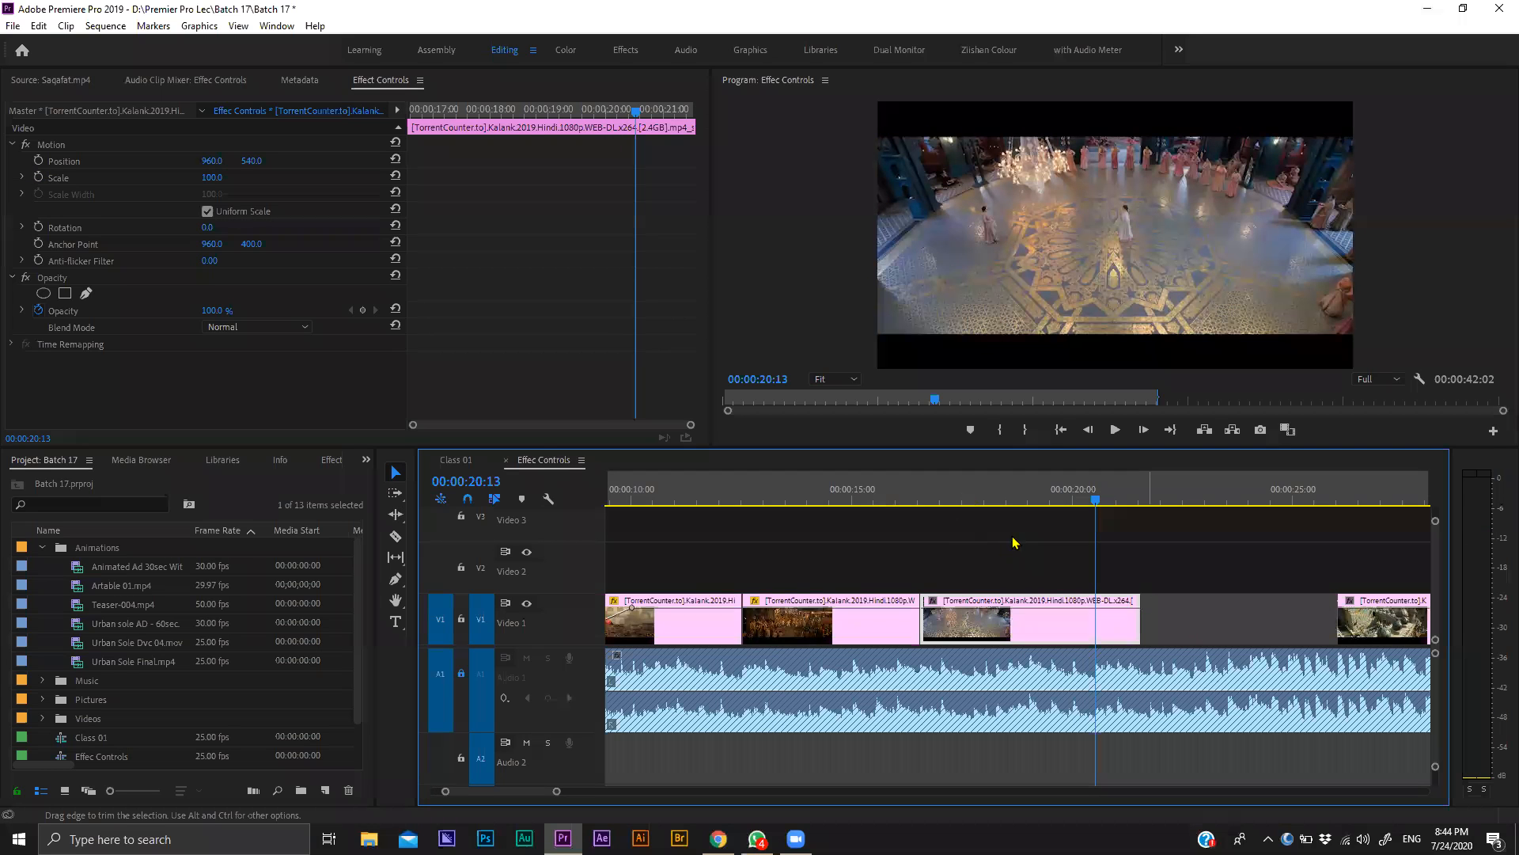
drag(1401, 619, 1159, 619)
Play through the fourth clip to find the beat and trim its end to 00:00:24:08.
click(894, 490)
key(space)
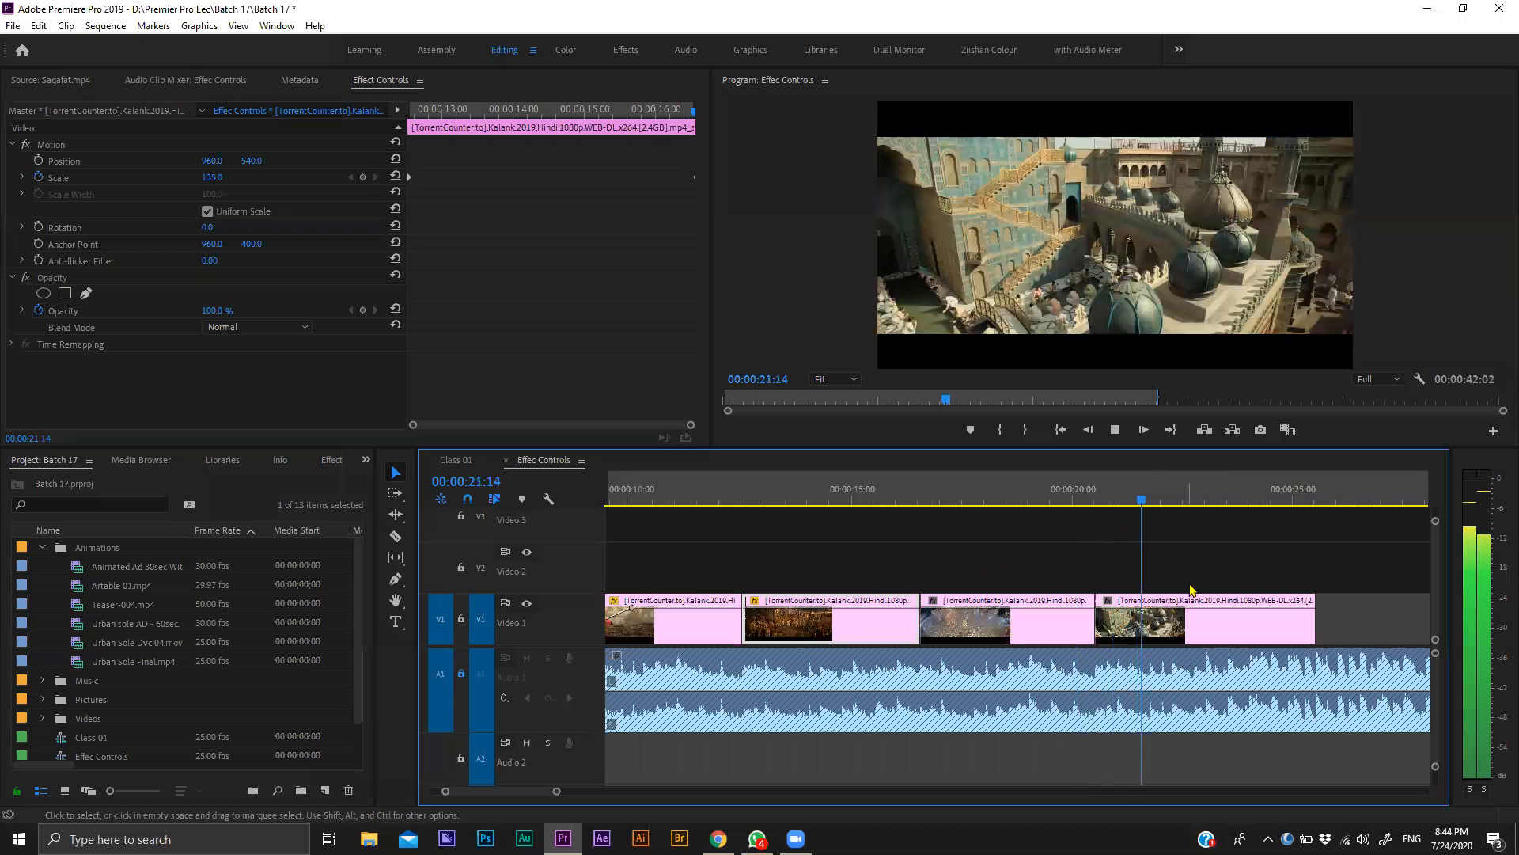
scroll(1180, 577, down, 2)
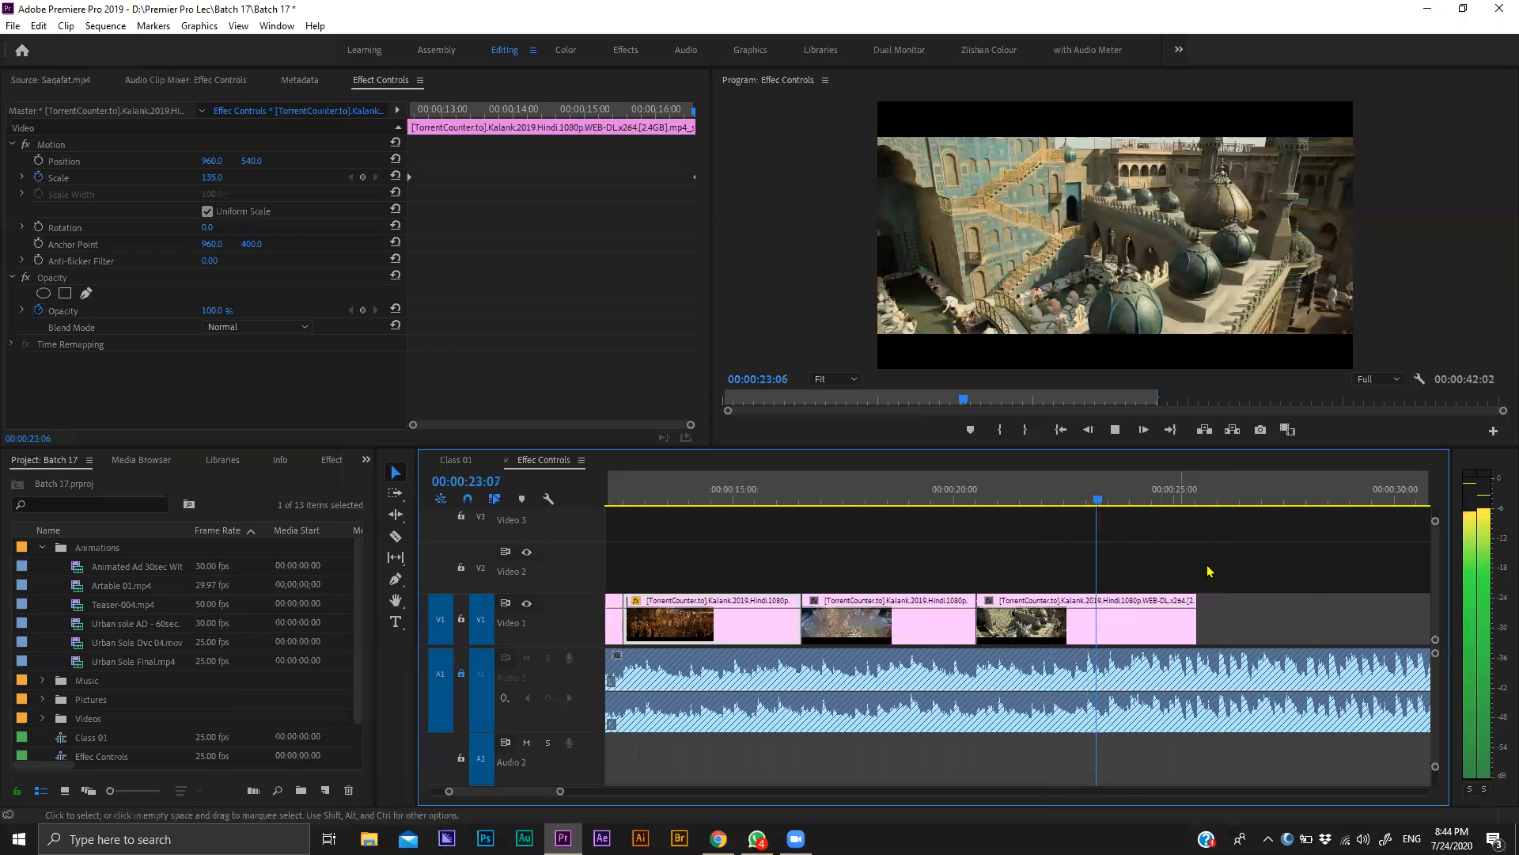
click(1145, 498)
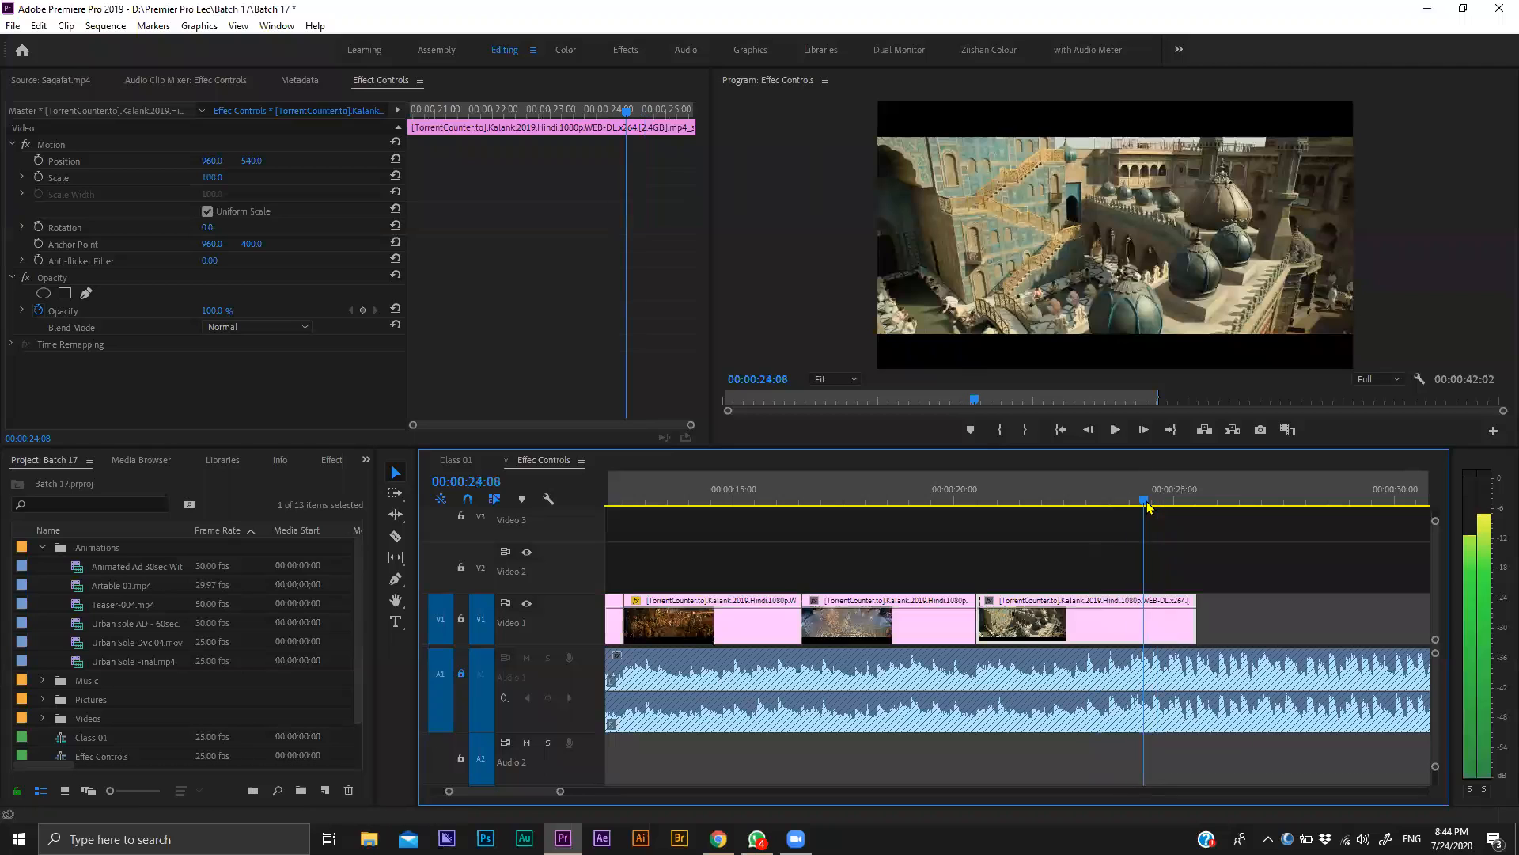
click(1195, 613)
key(e)
scroll(1309, 620, up, 1)
scroll(1309, 620, up, 3)
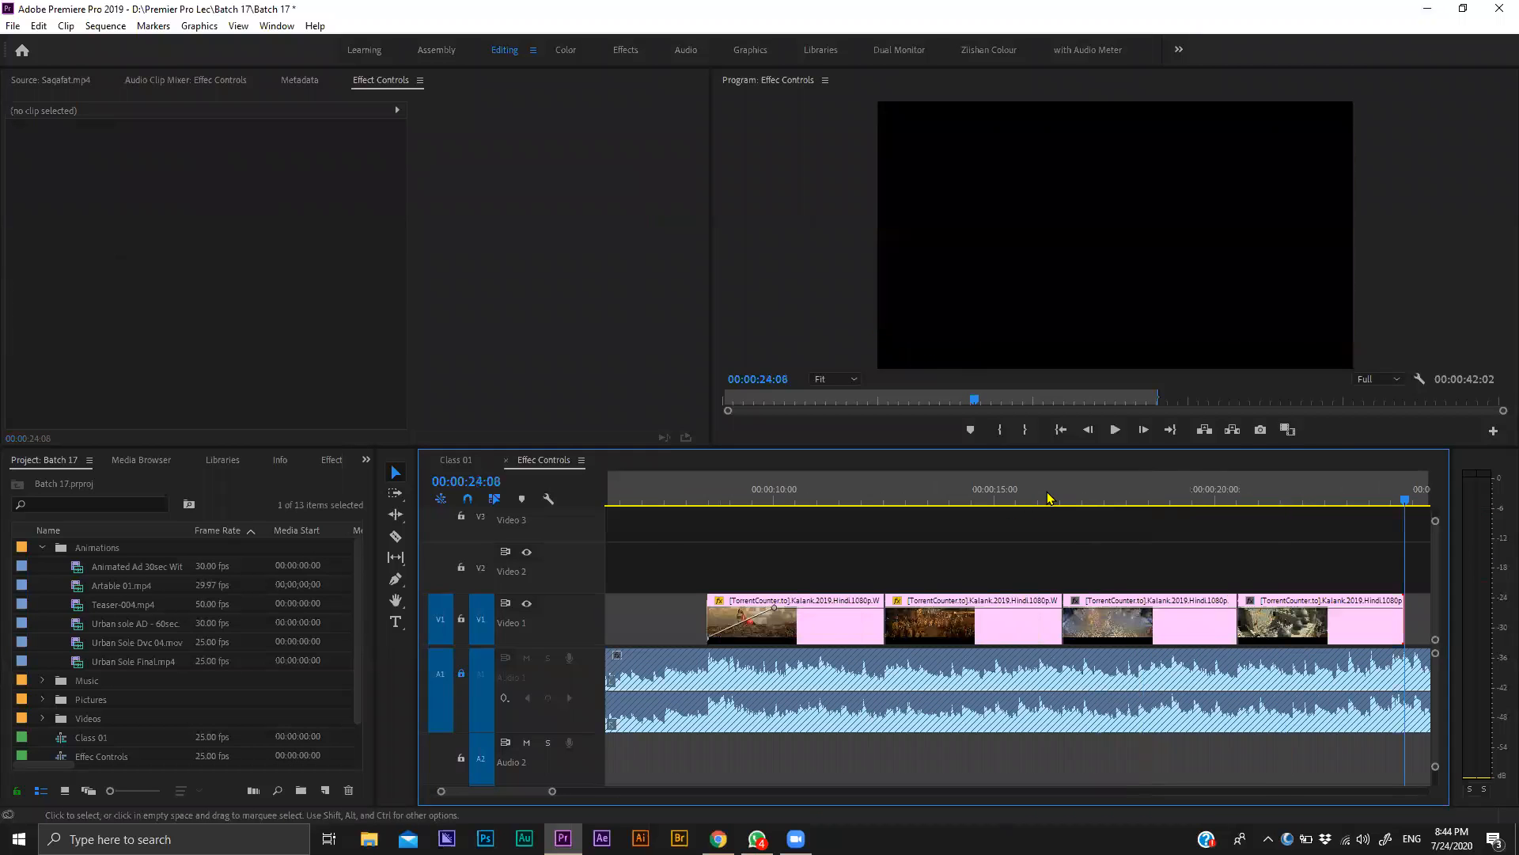
Play across the cut between the second and third clips and stop at 00:00:16:23.
key(Up)
key(Up)
key(shift+Left)
key(shift+Left)
key(space)
key(space)
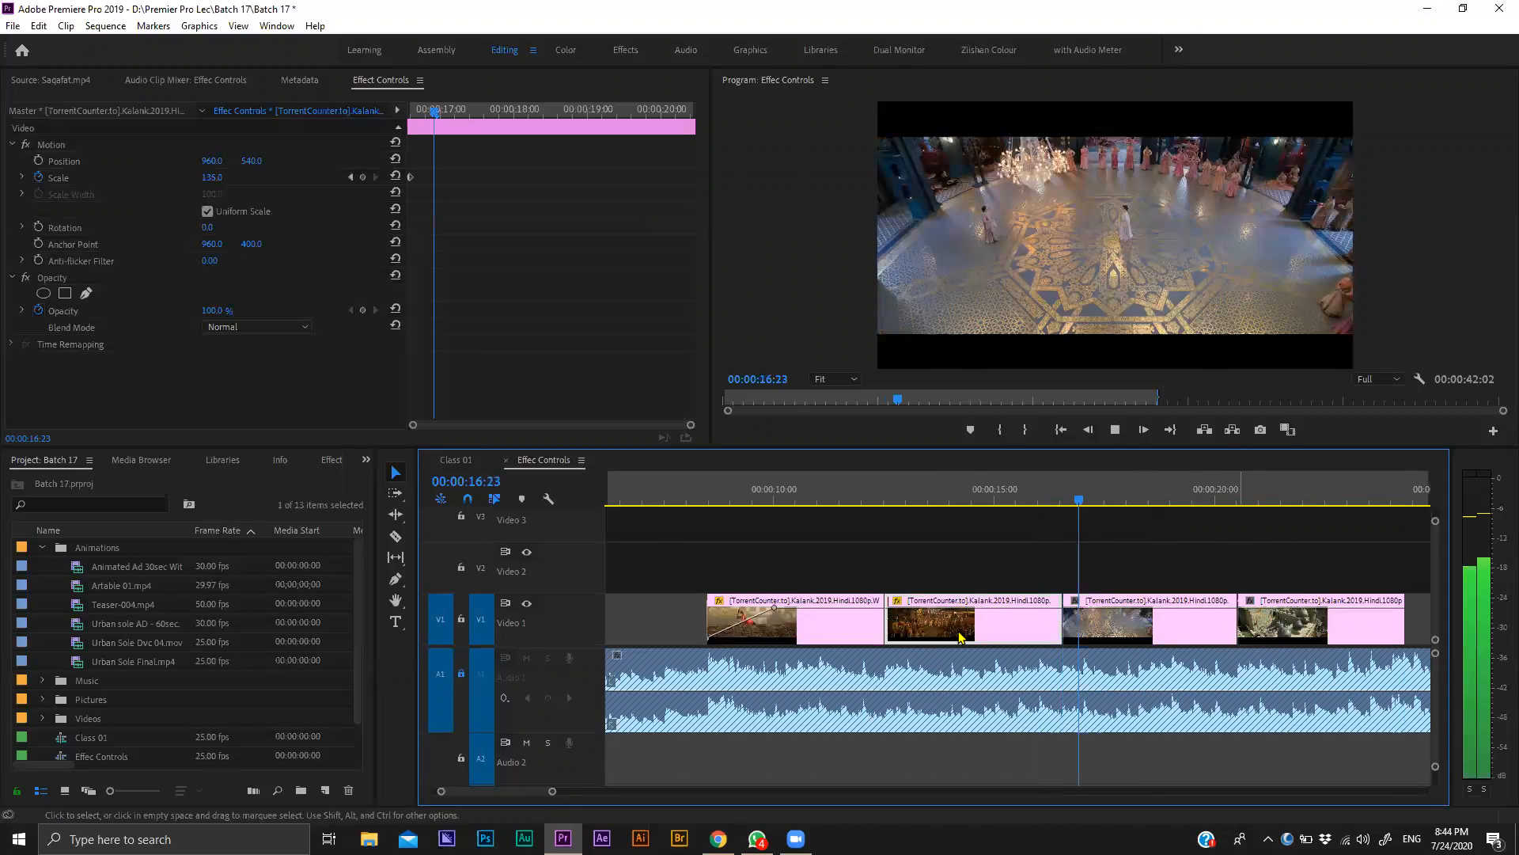
Copy the second clip's Motion effect and paste it onto the third clip with the playhead at its start, 00:00:16:14.
click(978, 634)
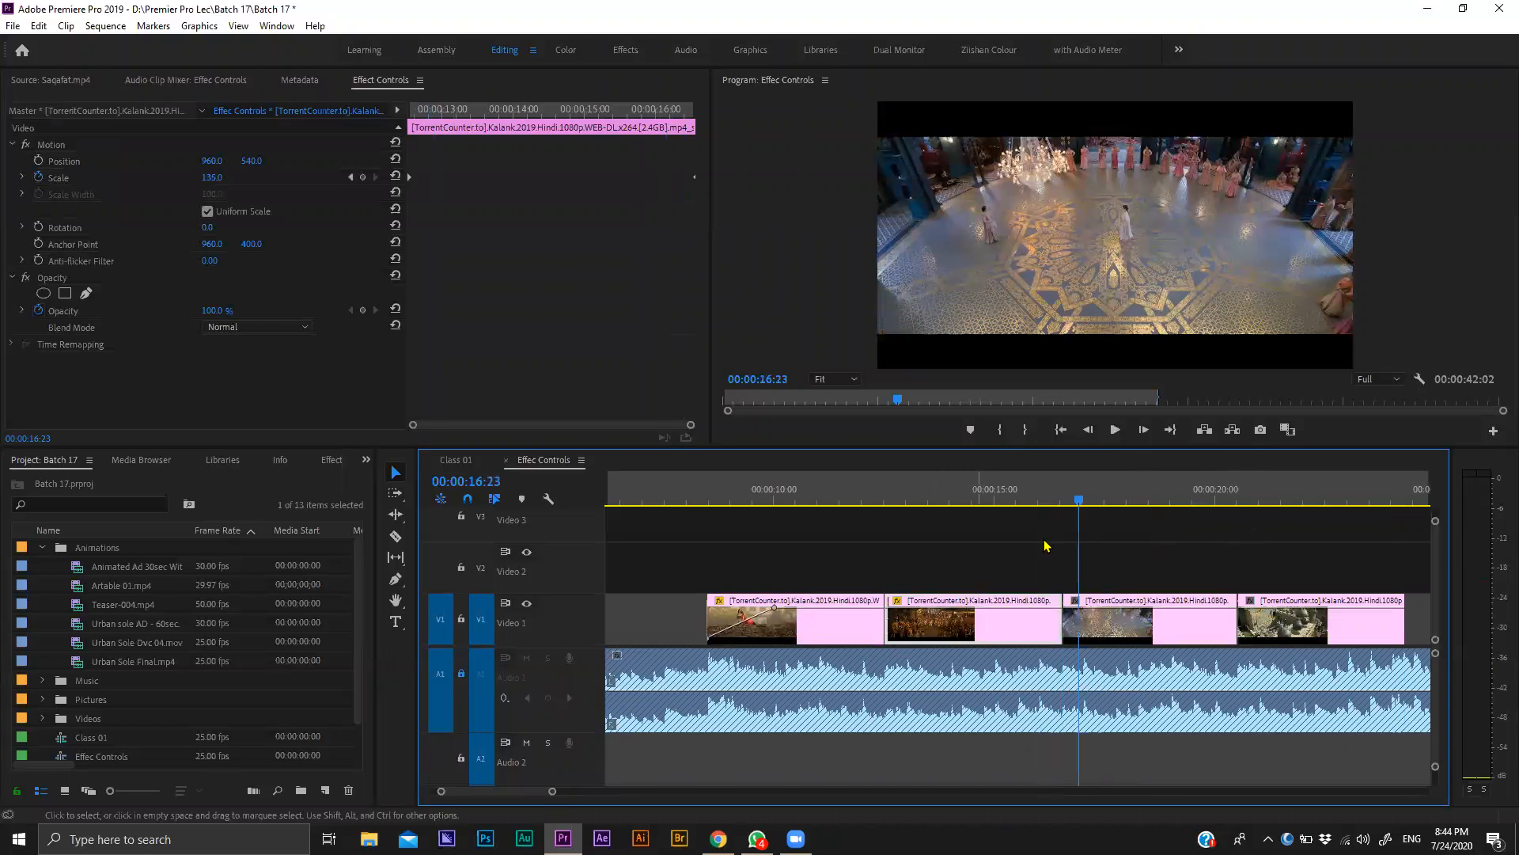
drag(1074, 507, 1068, 571)
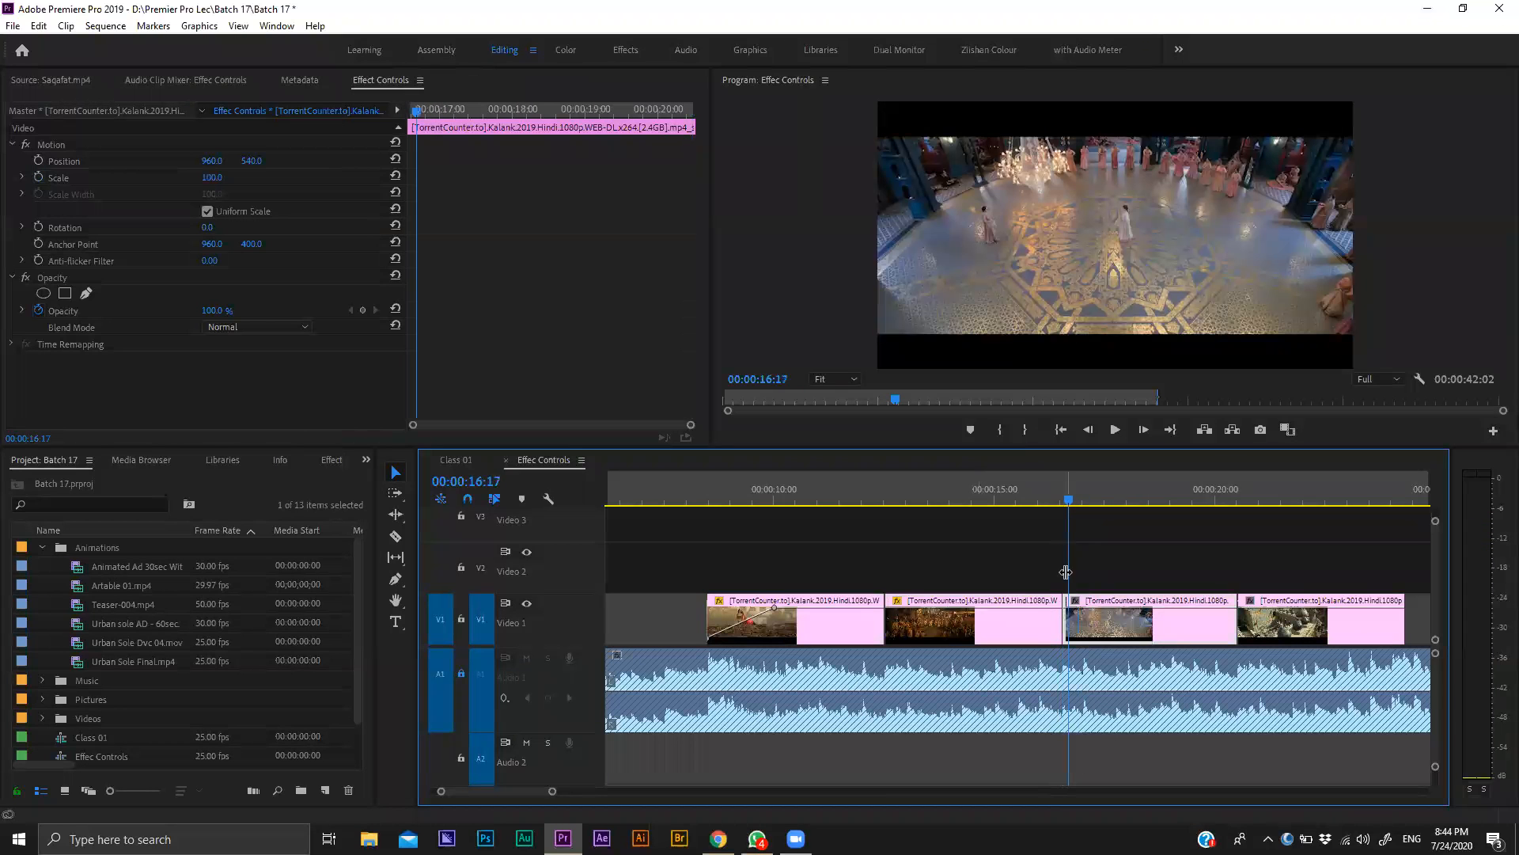
key(Up)
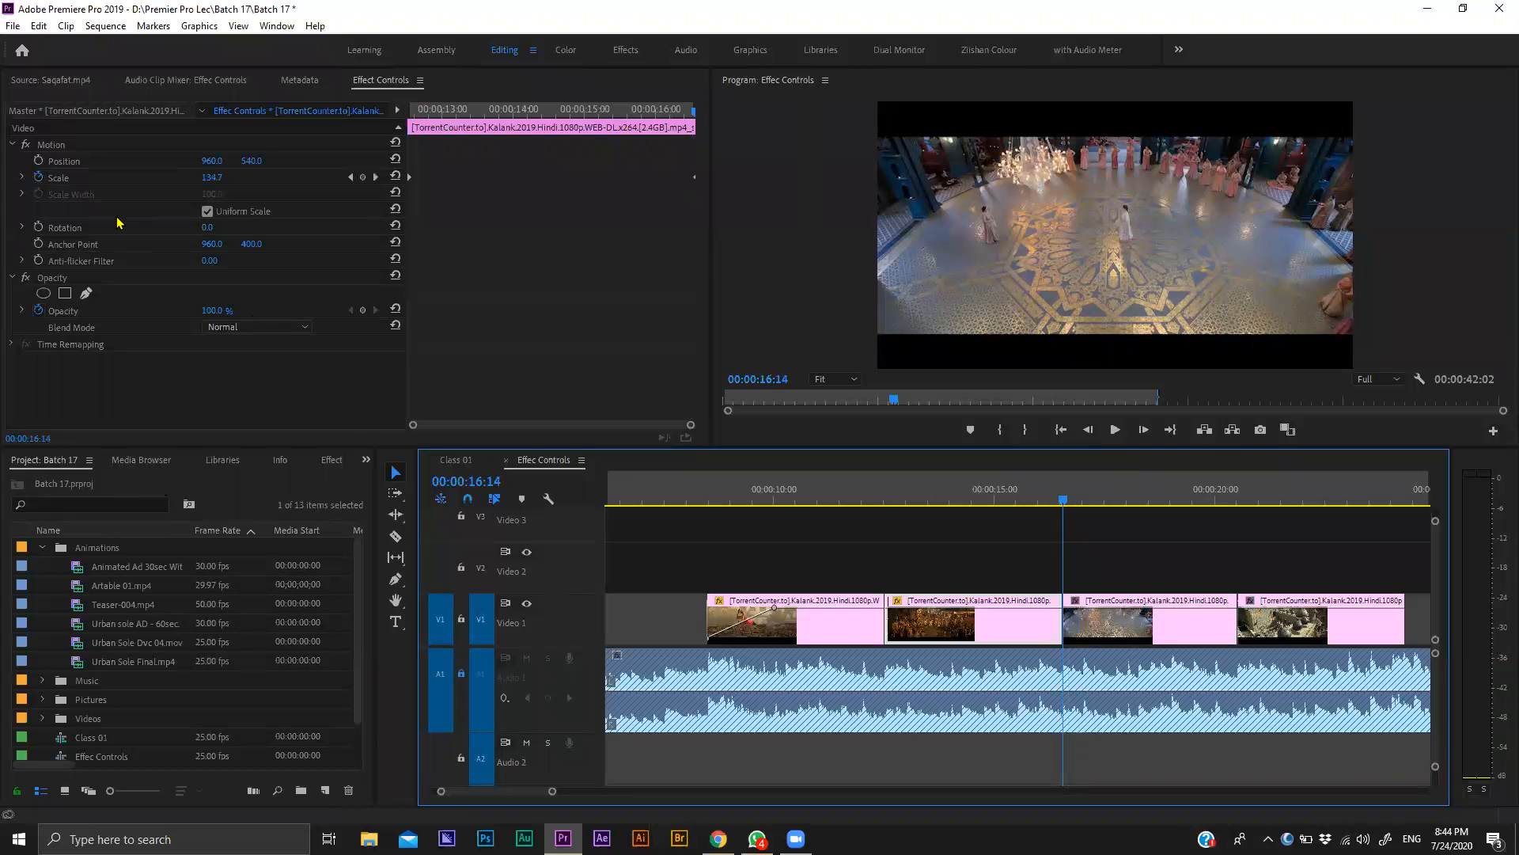
click(49, 149)
right_click(49, 150)
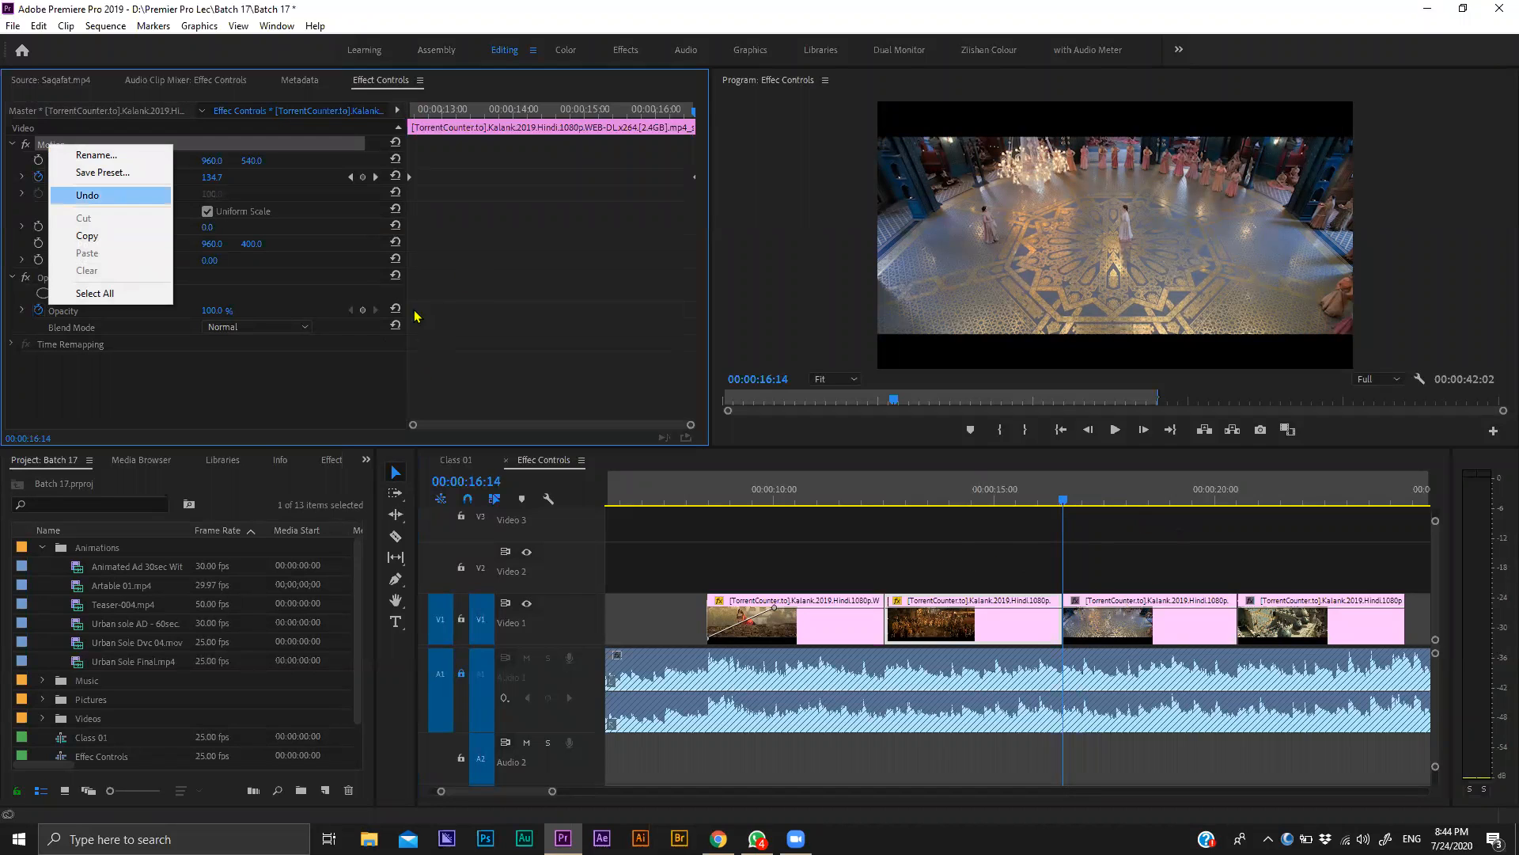
click(87, 236)
right_click(330, 382)
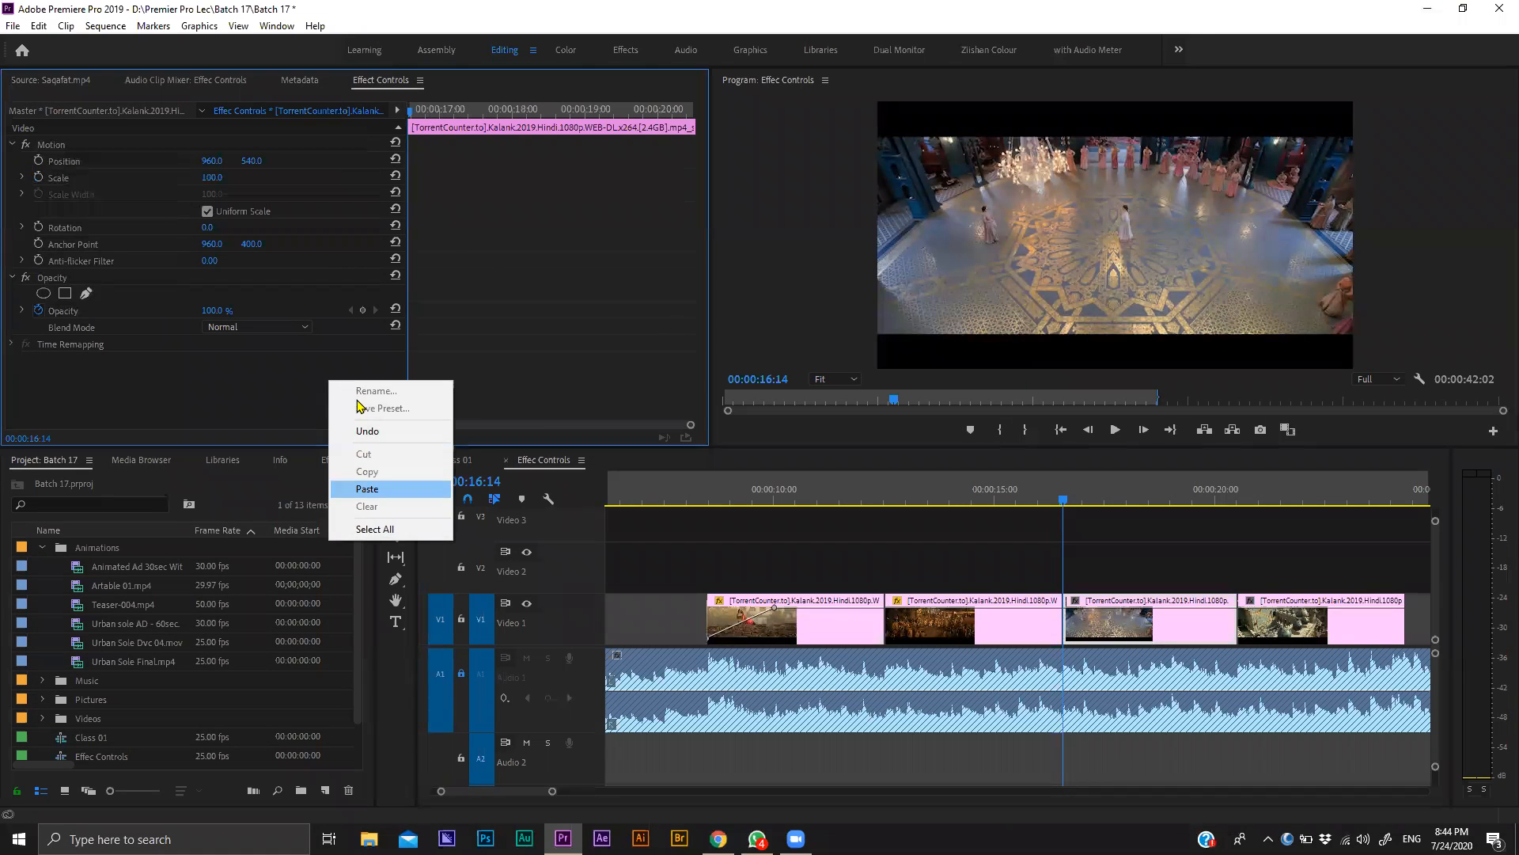
click(368, 488)
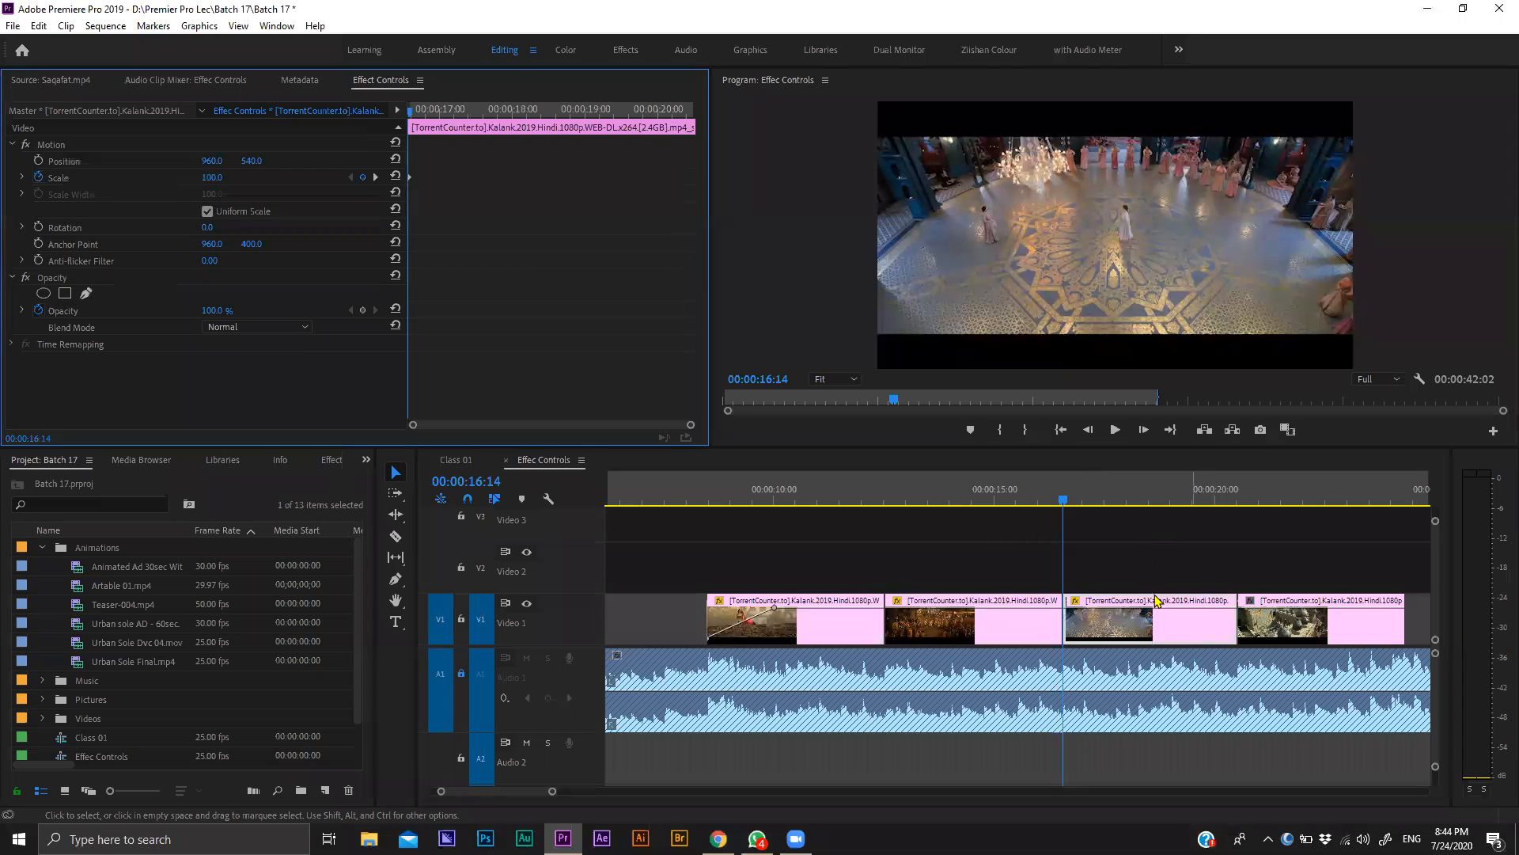
Play through the third clip and paste the copied Motion effect onto the fourth clip at its start, 00:00:20:13.
key(space)
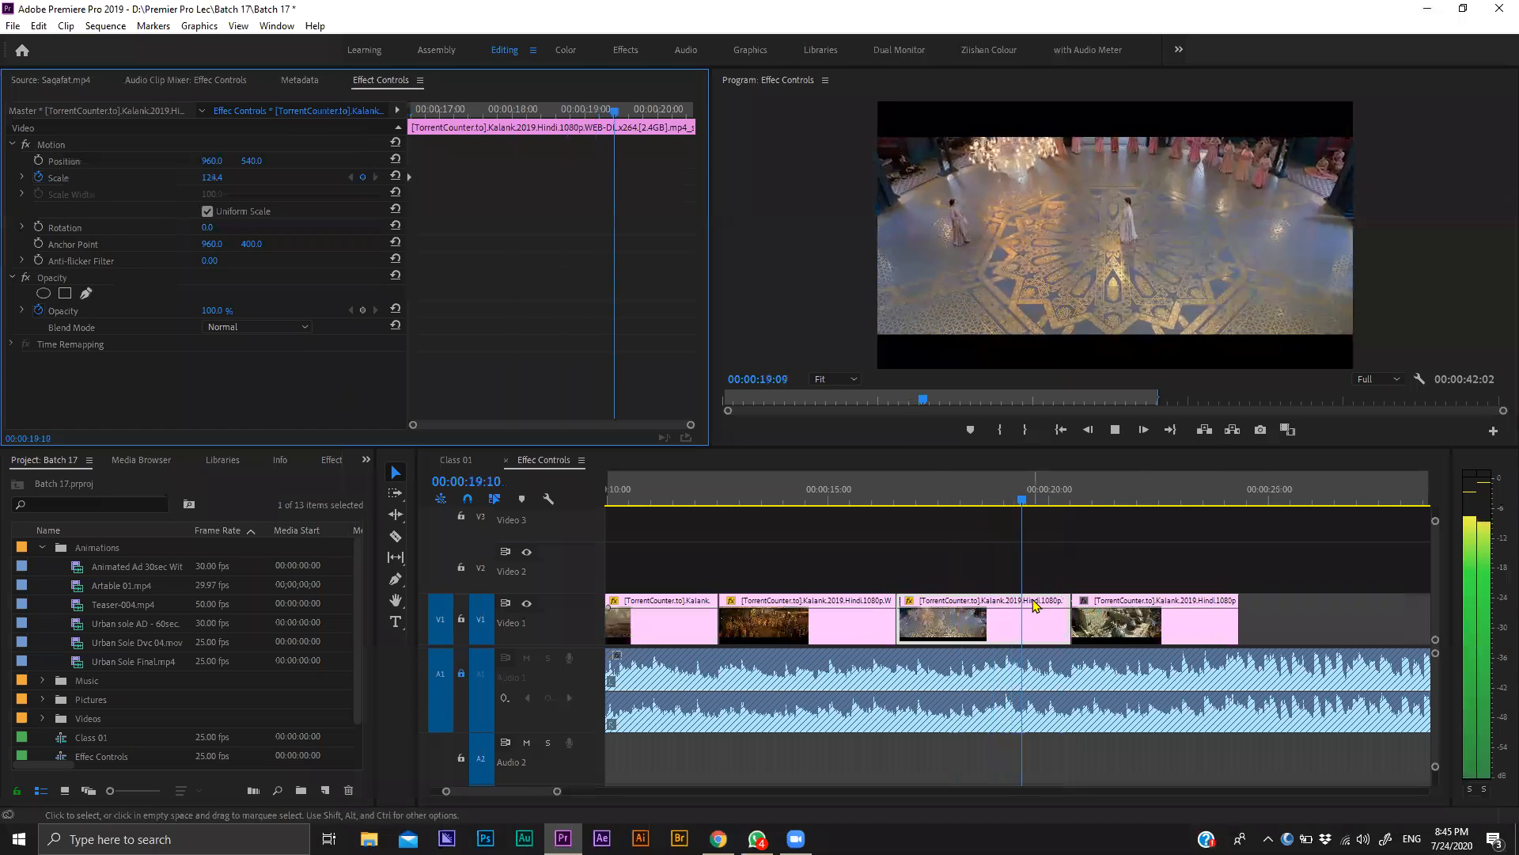
key(space)
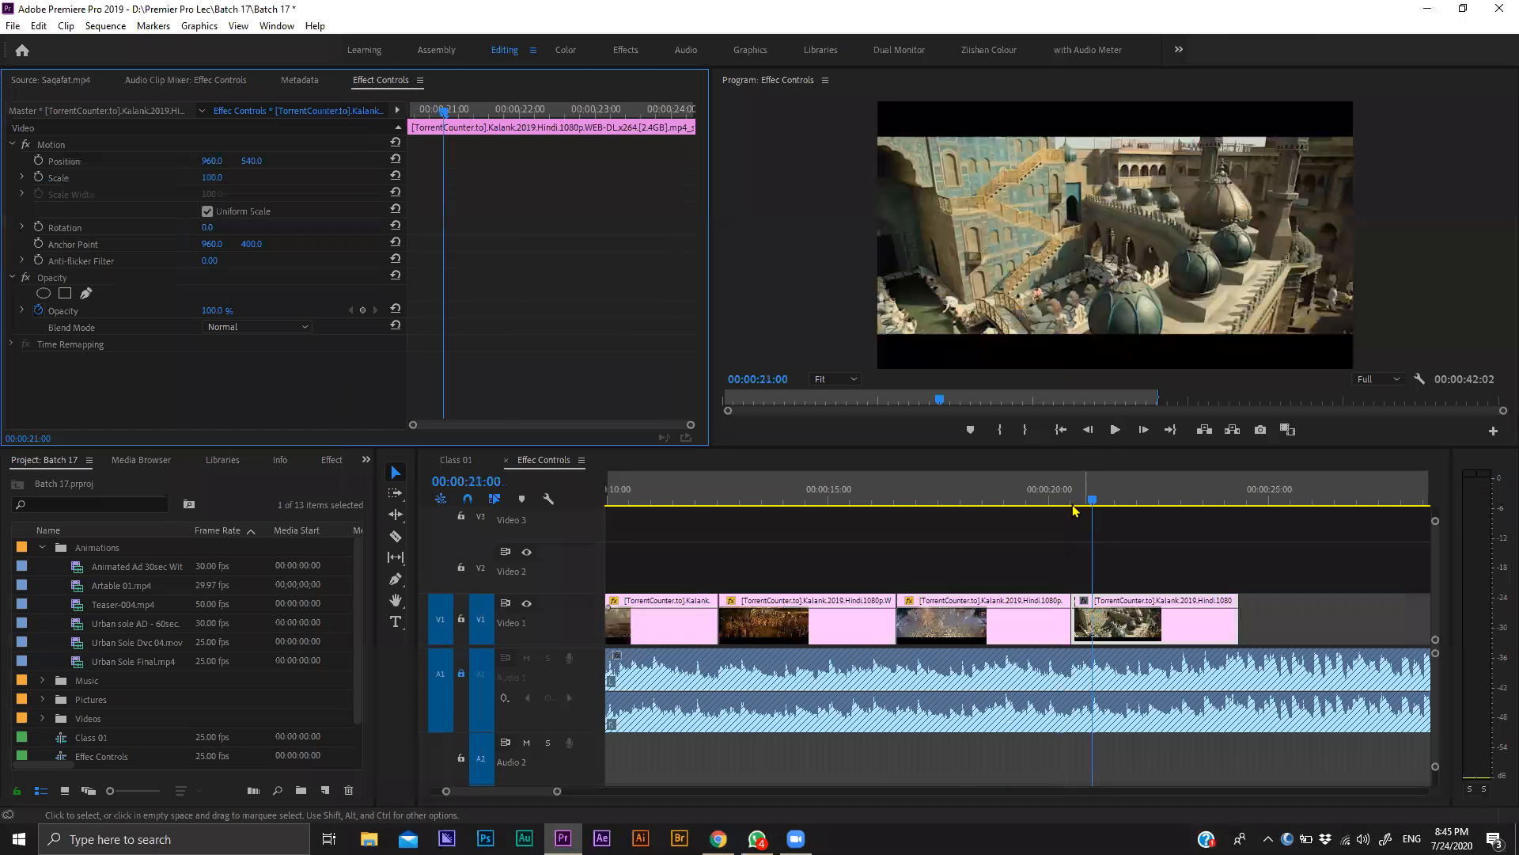
click(1146, 633)
key(Up)
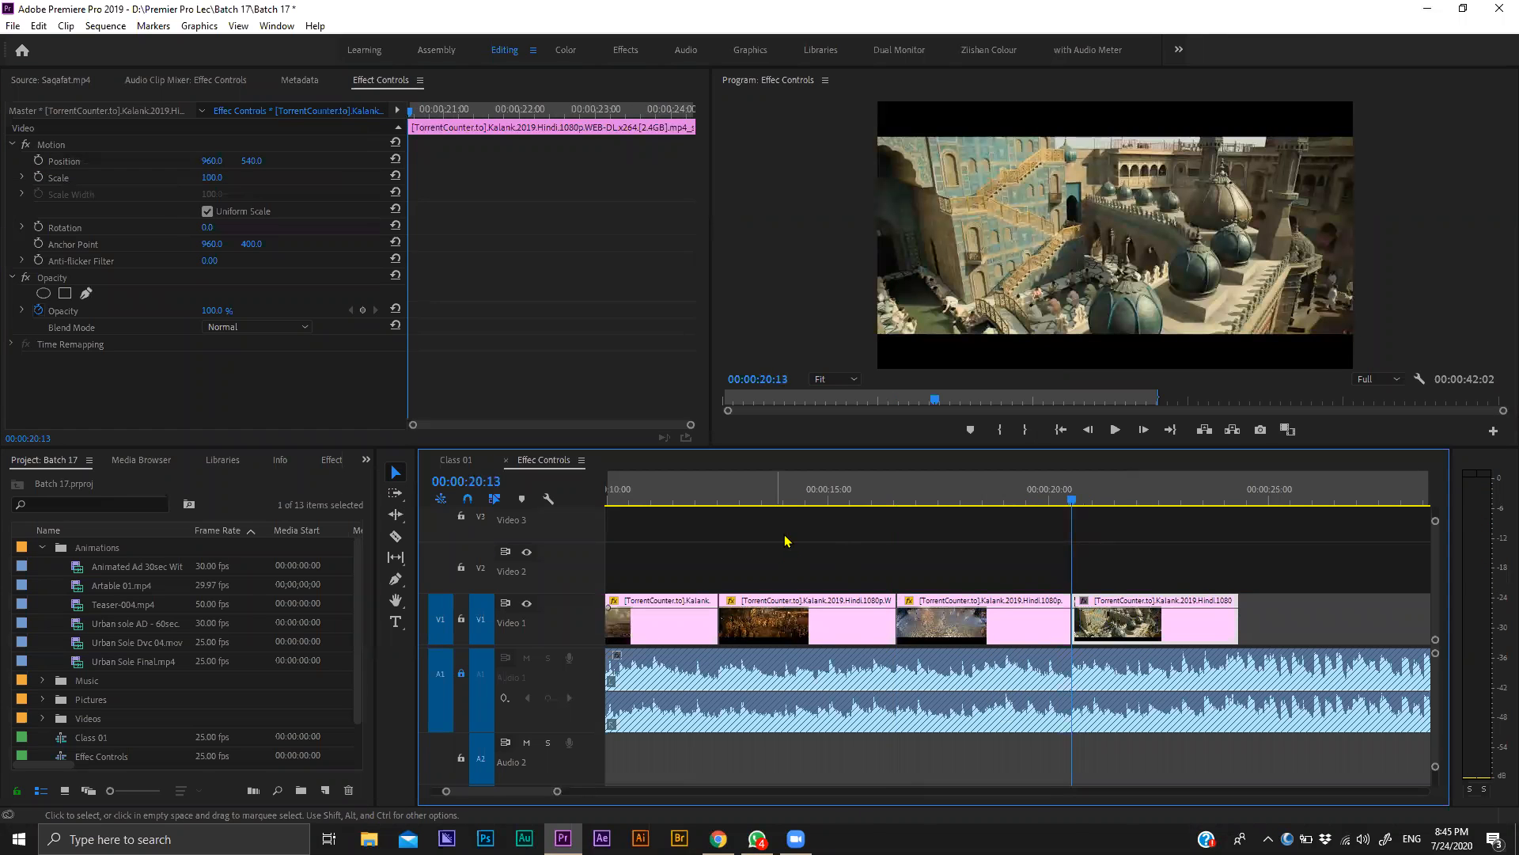
right_click(495, 290)
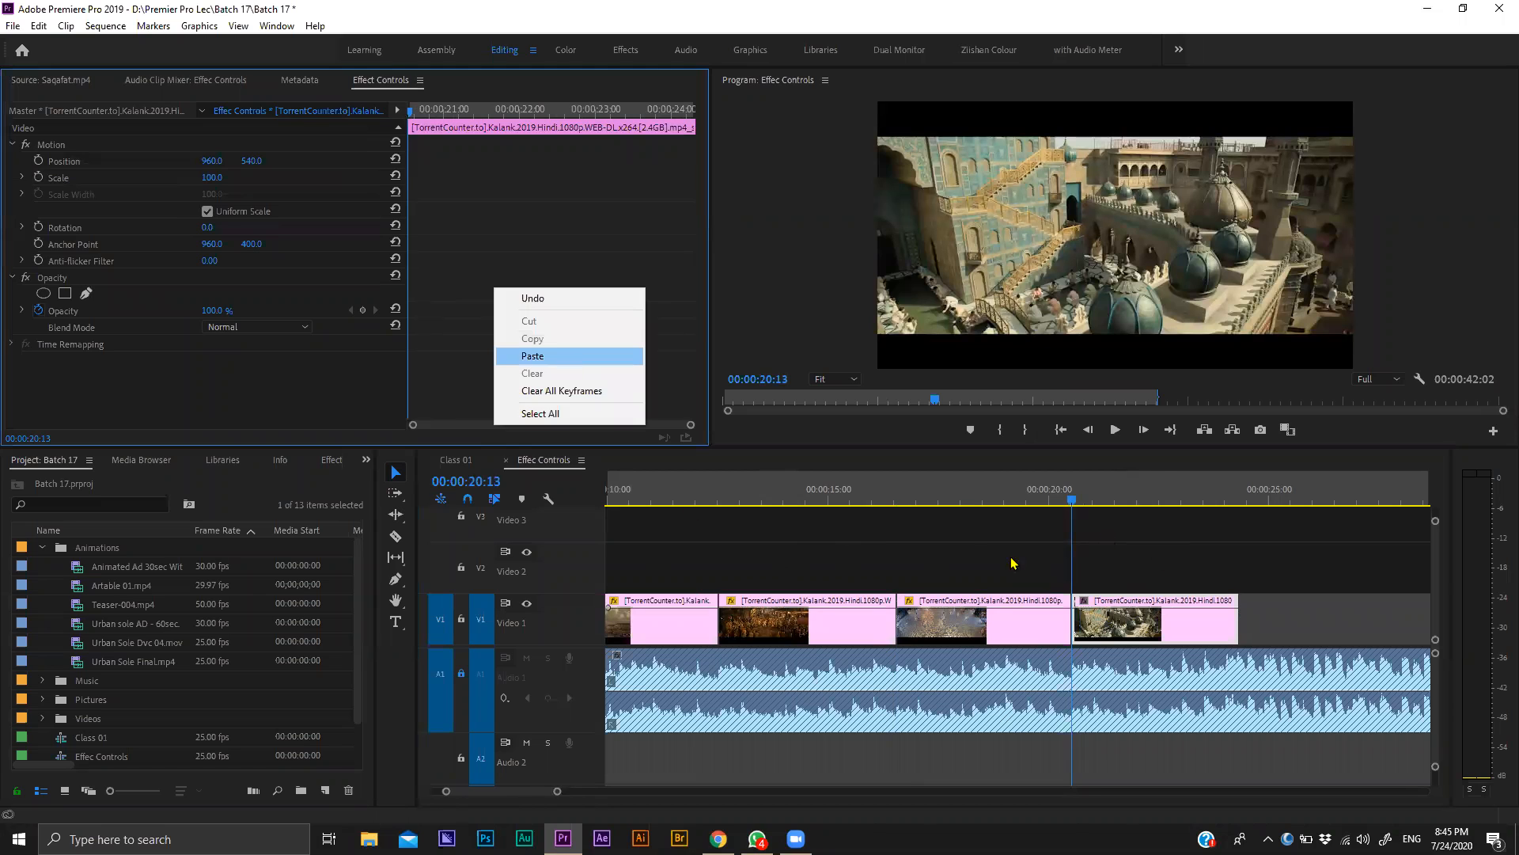
key(Escape)
Play from the third clip through the fourth and stop at the beat near its end, 00:00:24:01.
click(1047, 498)
key(space)
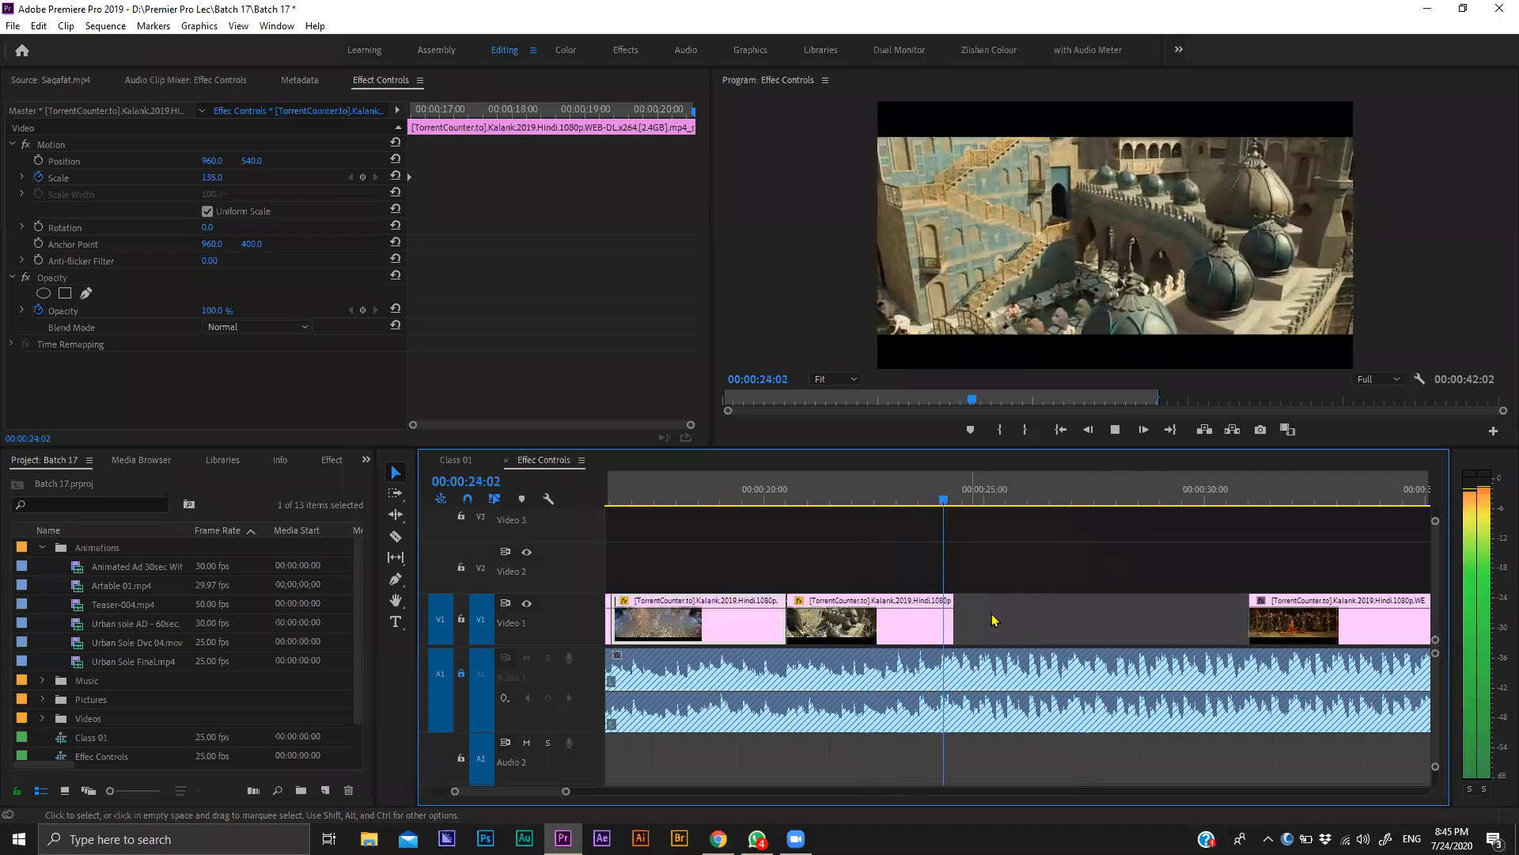
click(910, 499)
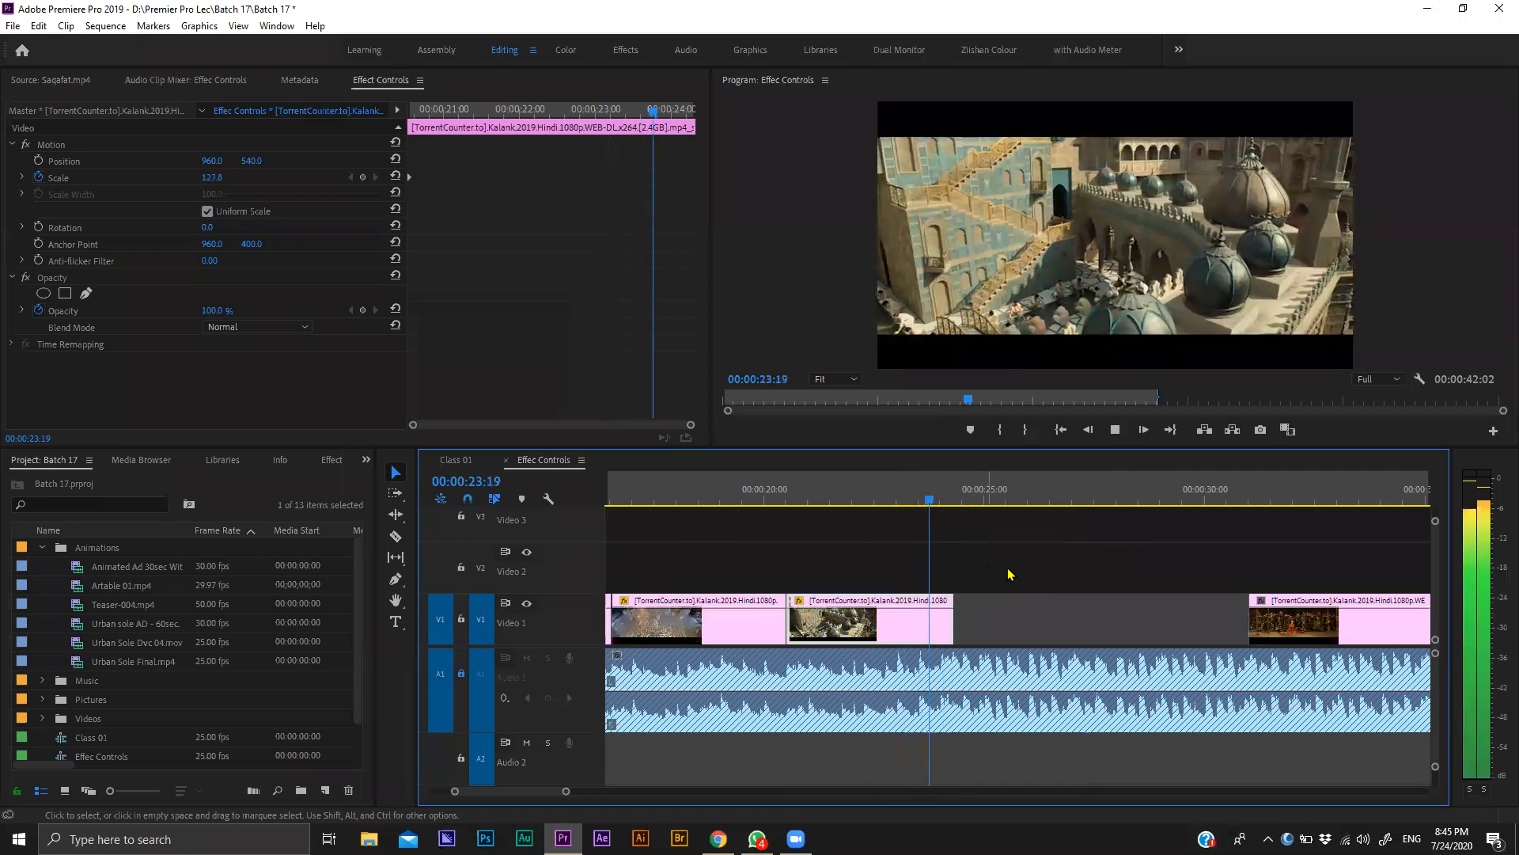
key(space)
Trim the fourth clip's end to 00:00:24:01 and close the gap before the fifth clip.
click(1011, 567)
key(equal)
click(893, 501)
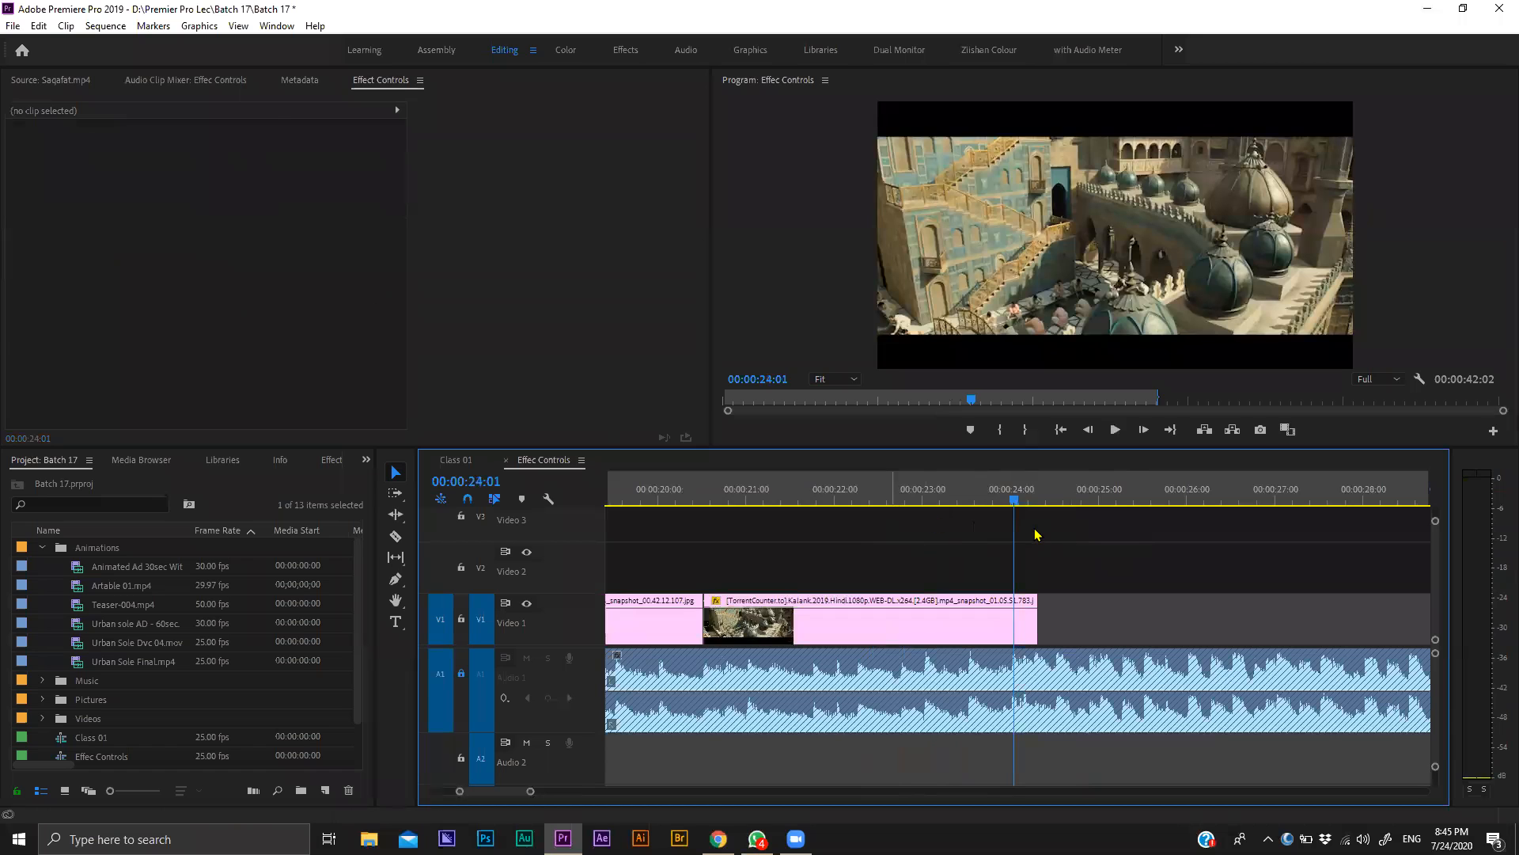
key(space)
key(space)
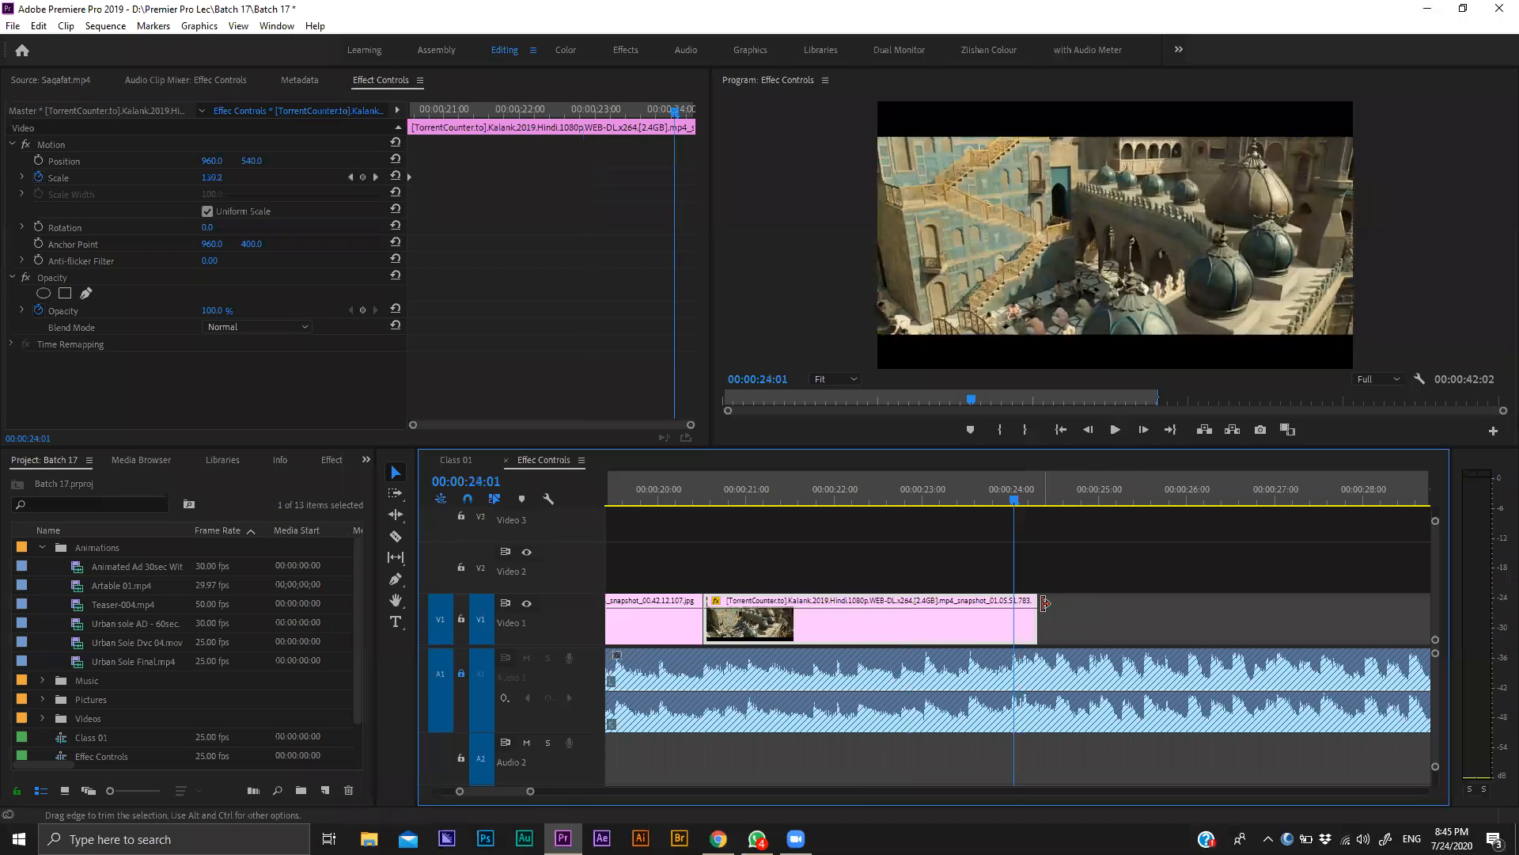
drag(1037, 619, 1014, 619)
right_click(1048, 626)
click(1083, 633)
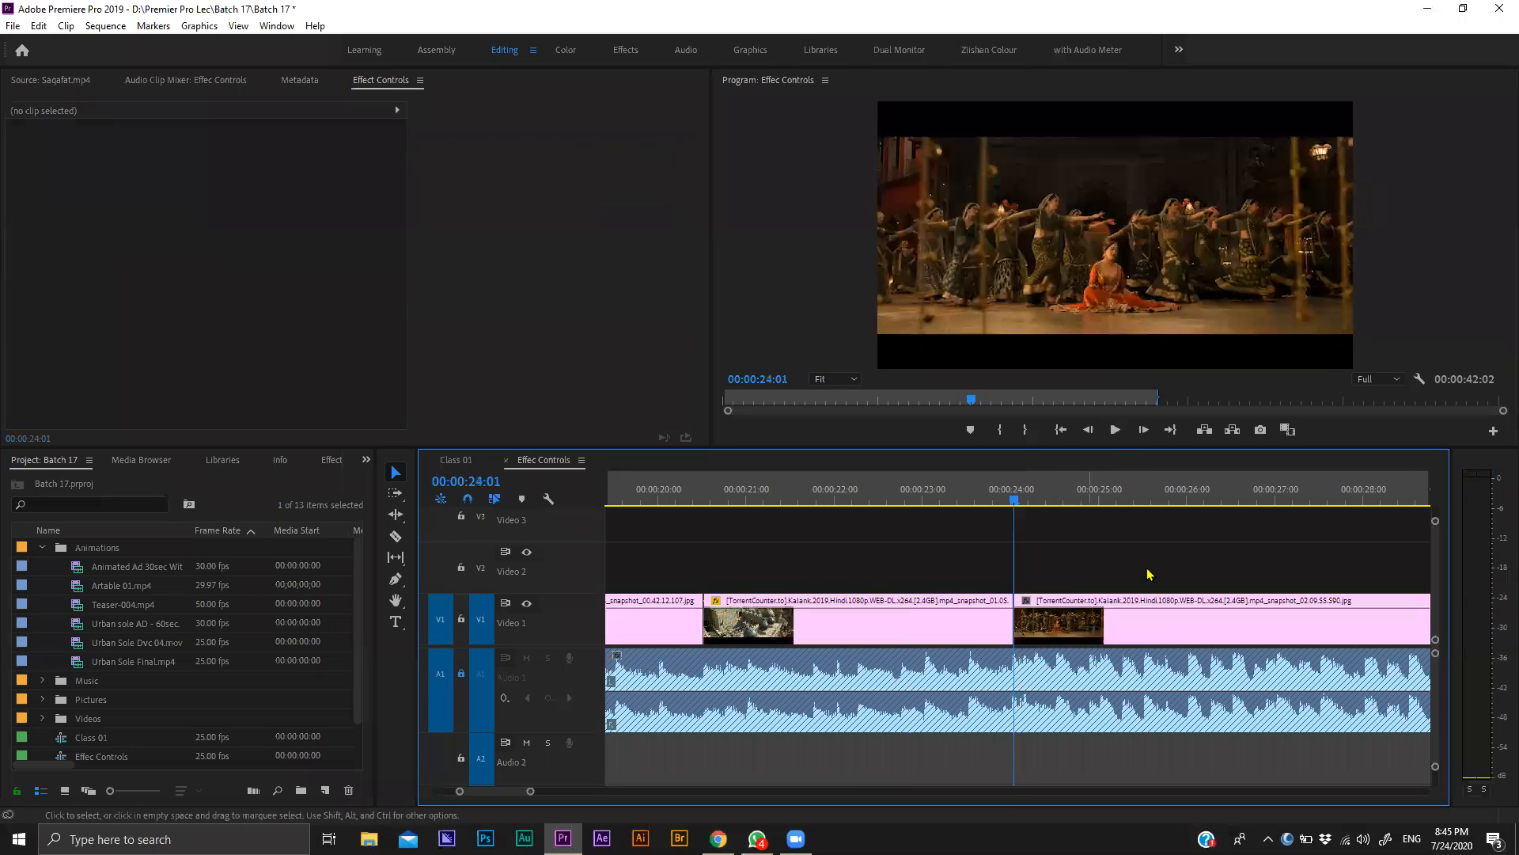
Split the fifth clip at 00:00:24:04 and trim the start of the remaining part to 00:00:24:07.
click(952, 500)
key(space)
key(space)
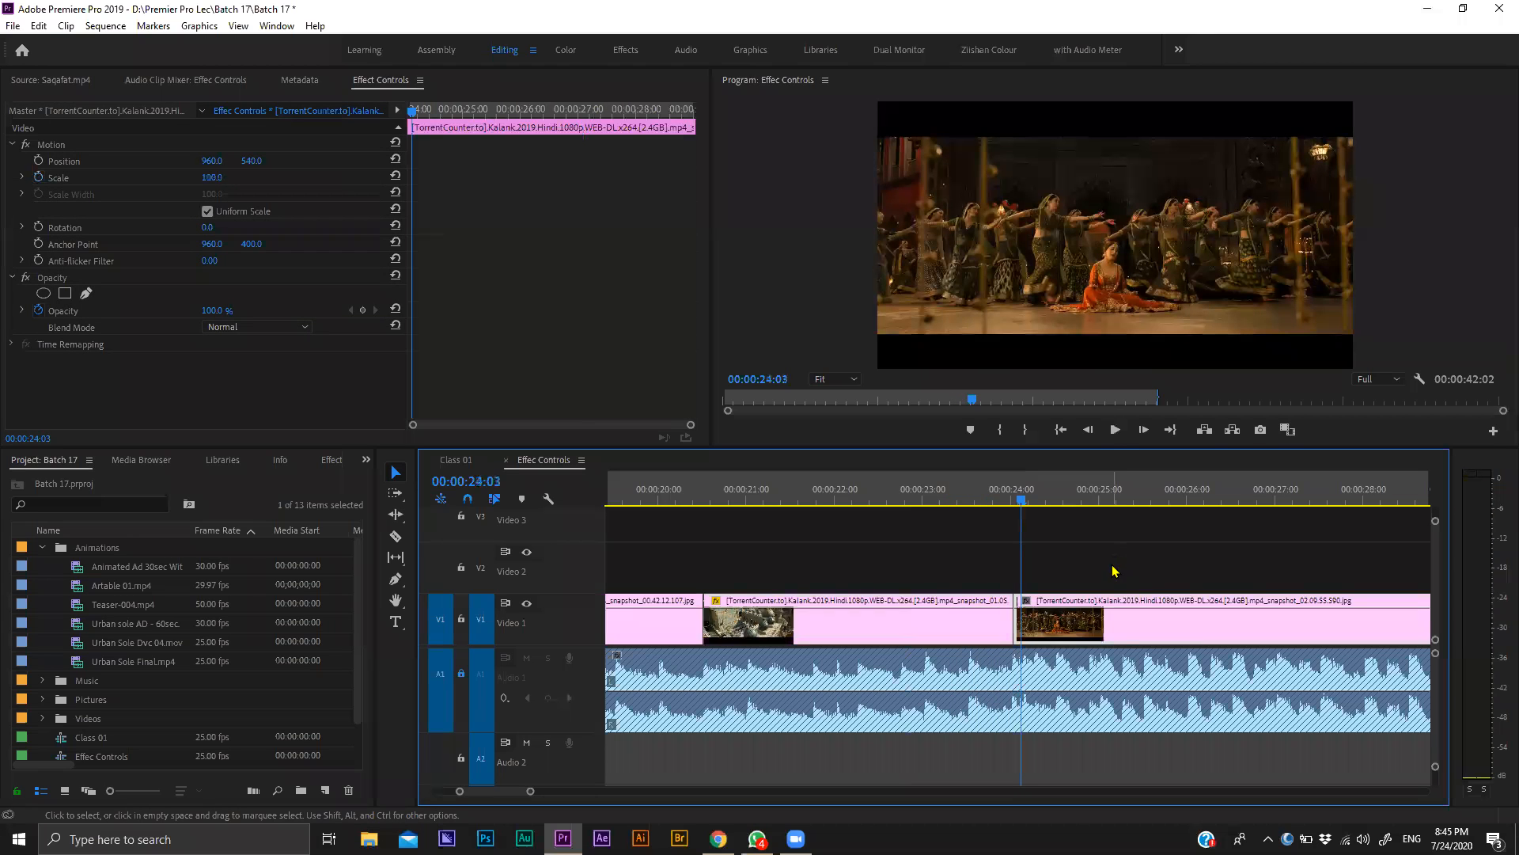
key(=)
key(=)
key(c)
click(1028, 620)
key(v)
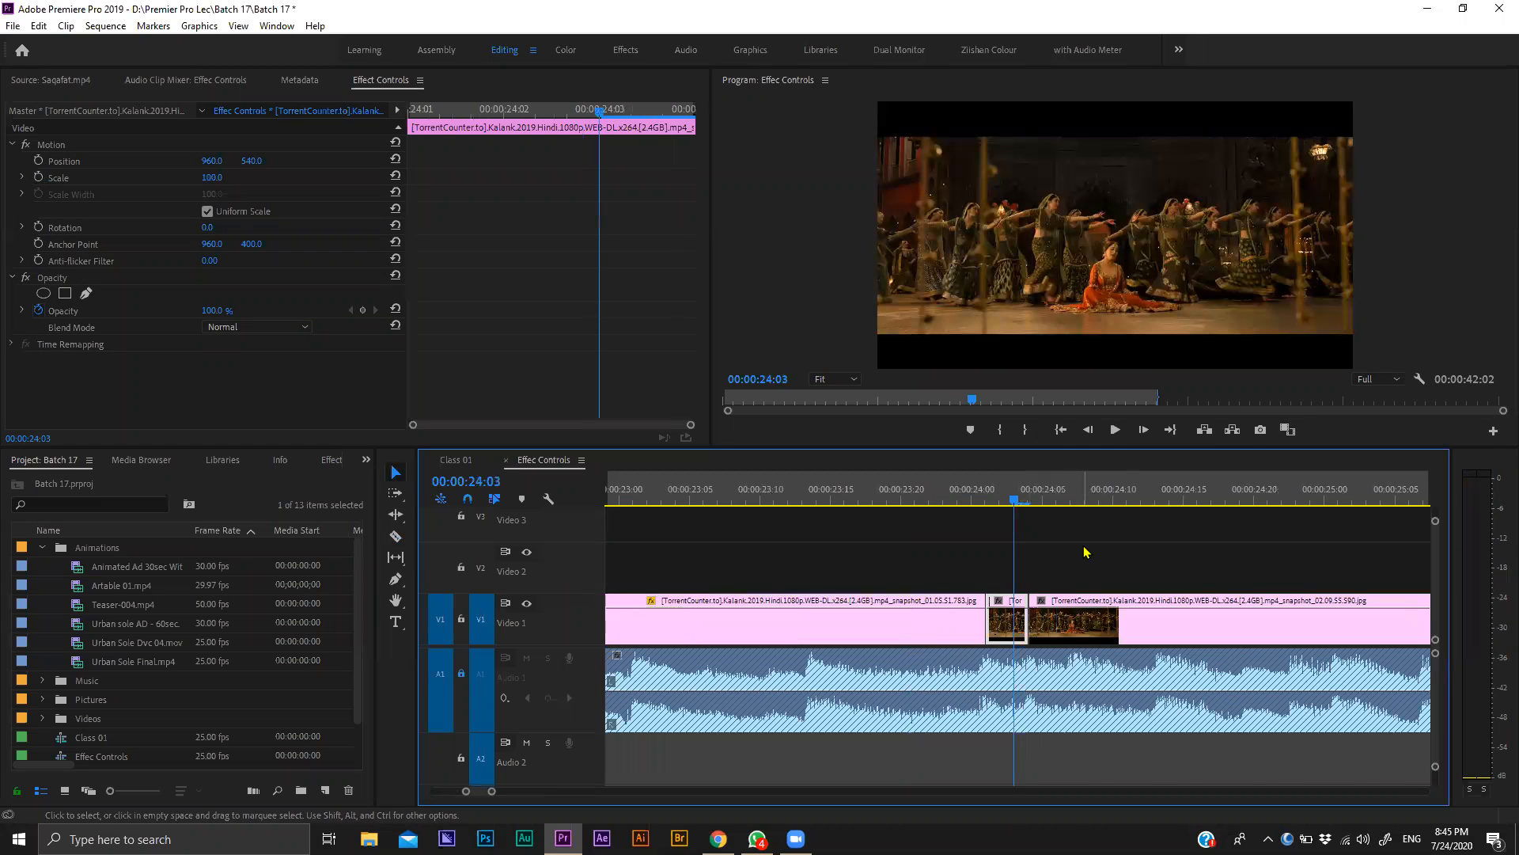
click(1072, 498)
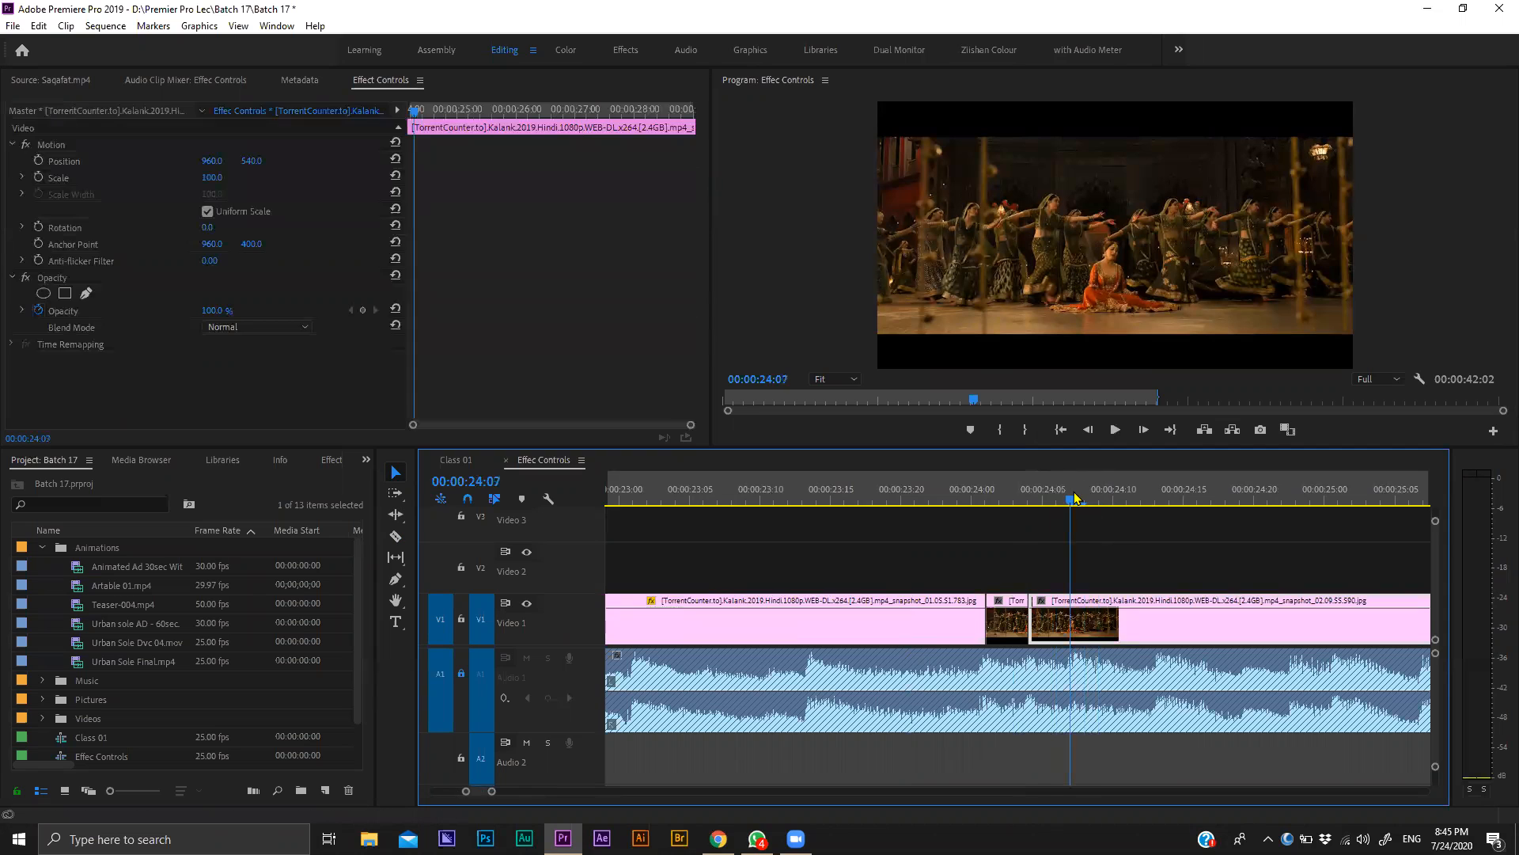
drag(1031, 604, 1071, 604)
Split the remaining part at 00:00:24:10 and 00:00:24:13 and delete the section between the cuts.
key(space)
key(space)
key(c)
click(1156, 618)
click(1113, 623)
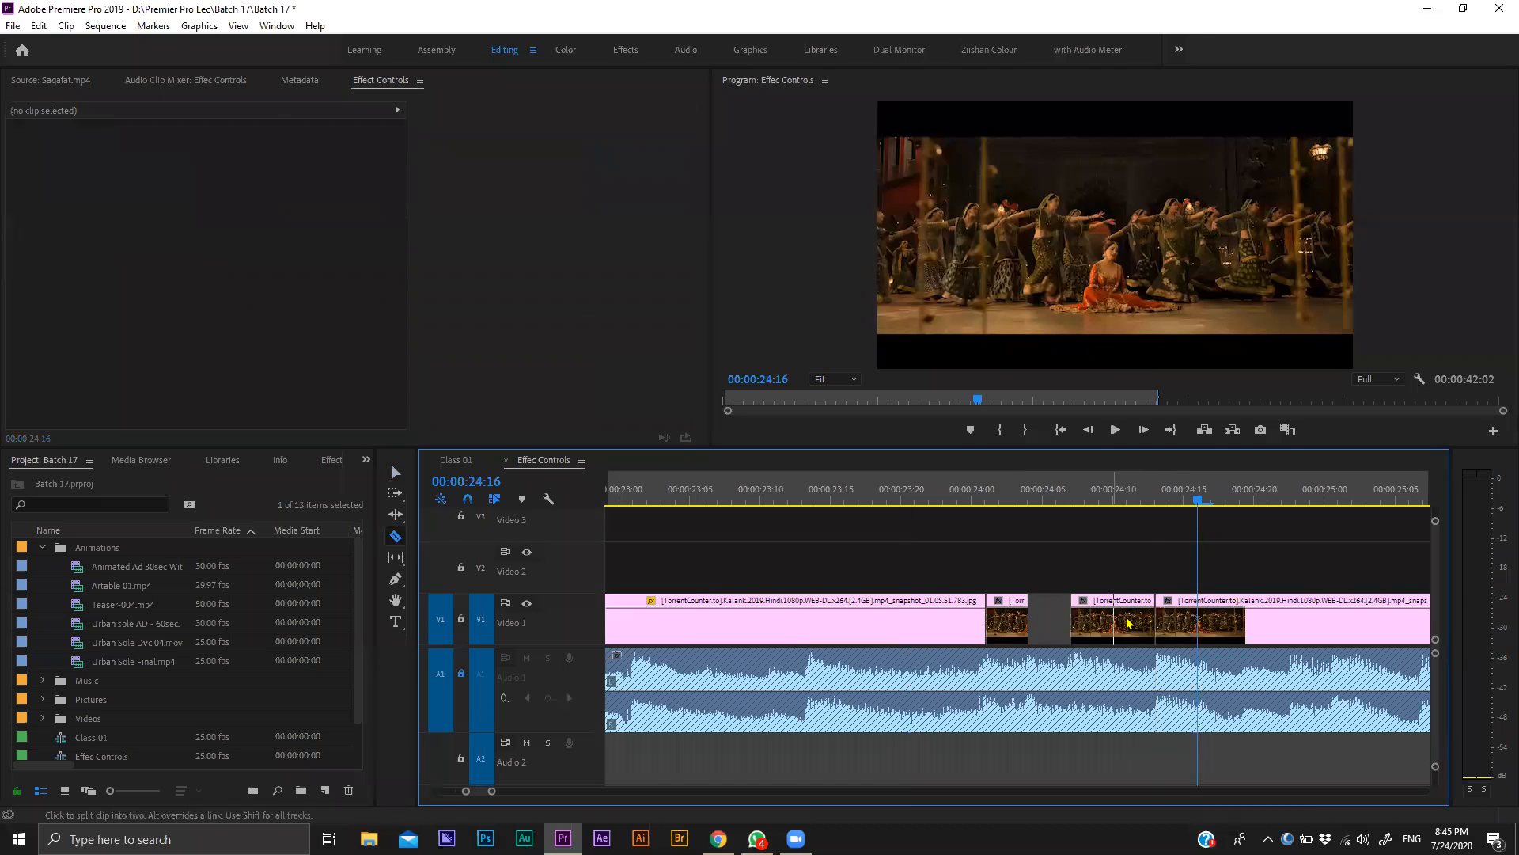
click(1131, 623)
key(Delete)
Trim the fourth clip's end back to 00:00:24:00 and set the first short piece's Scale to 50.
drag(937, 508, 974, 593)
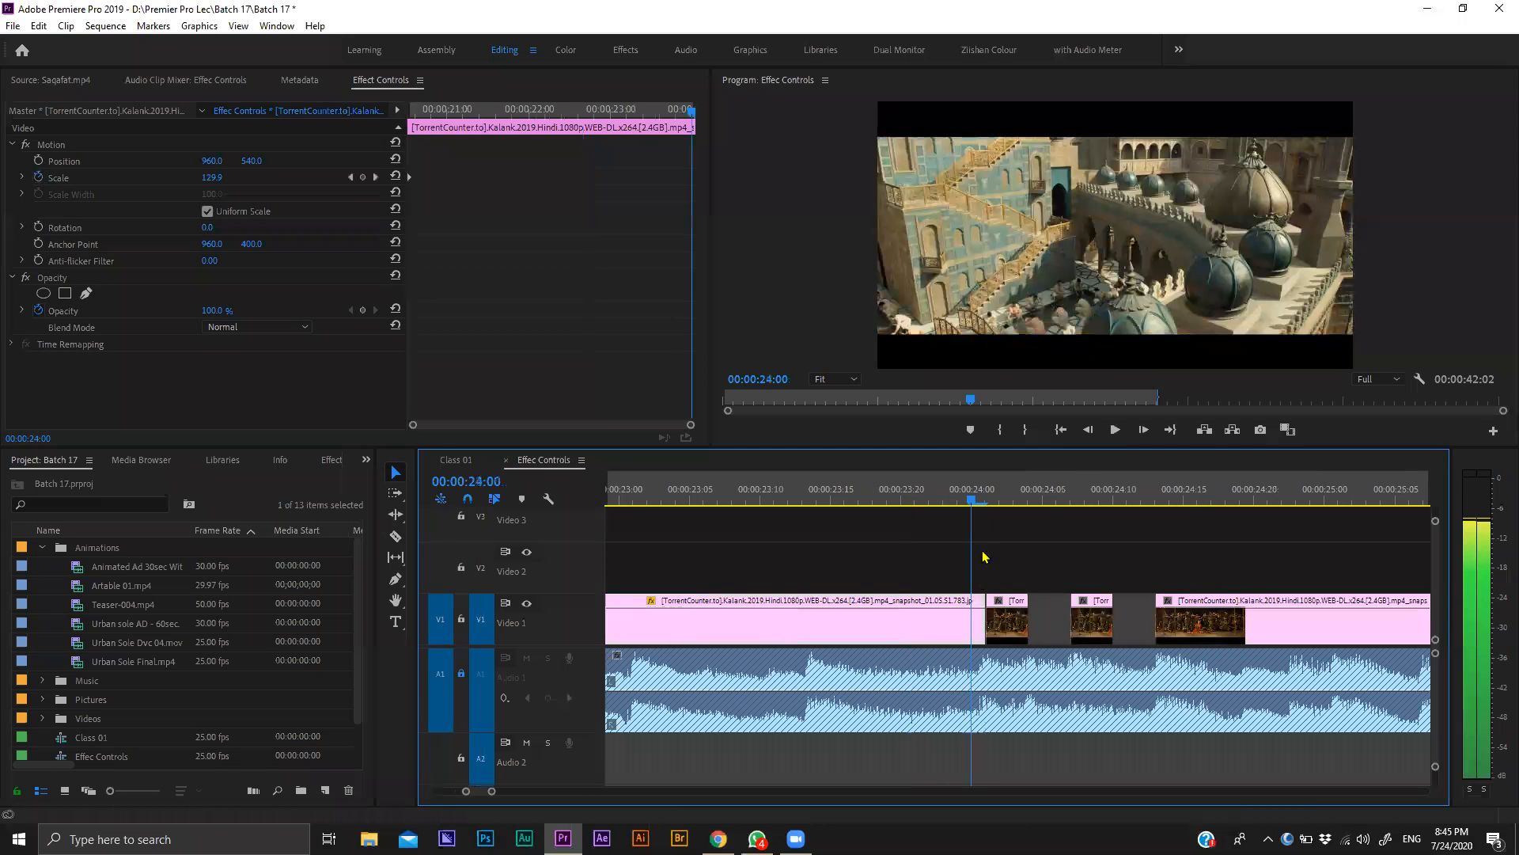
click(997, 498)
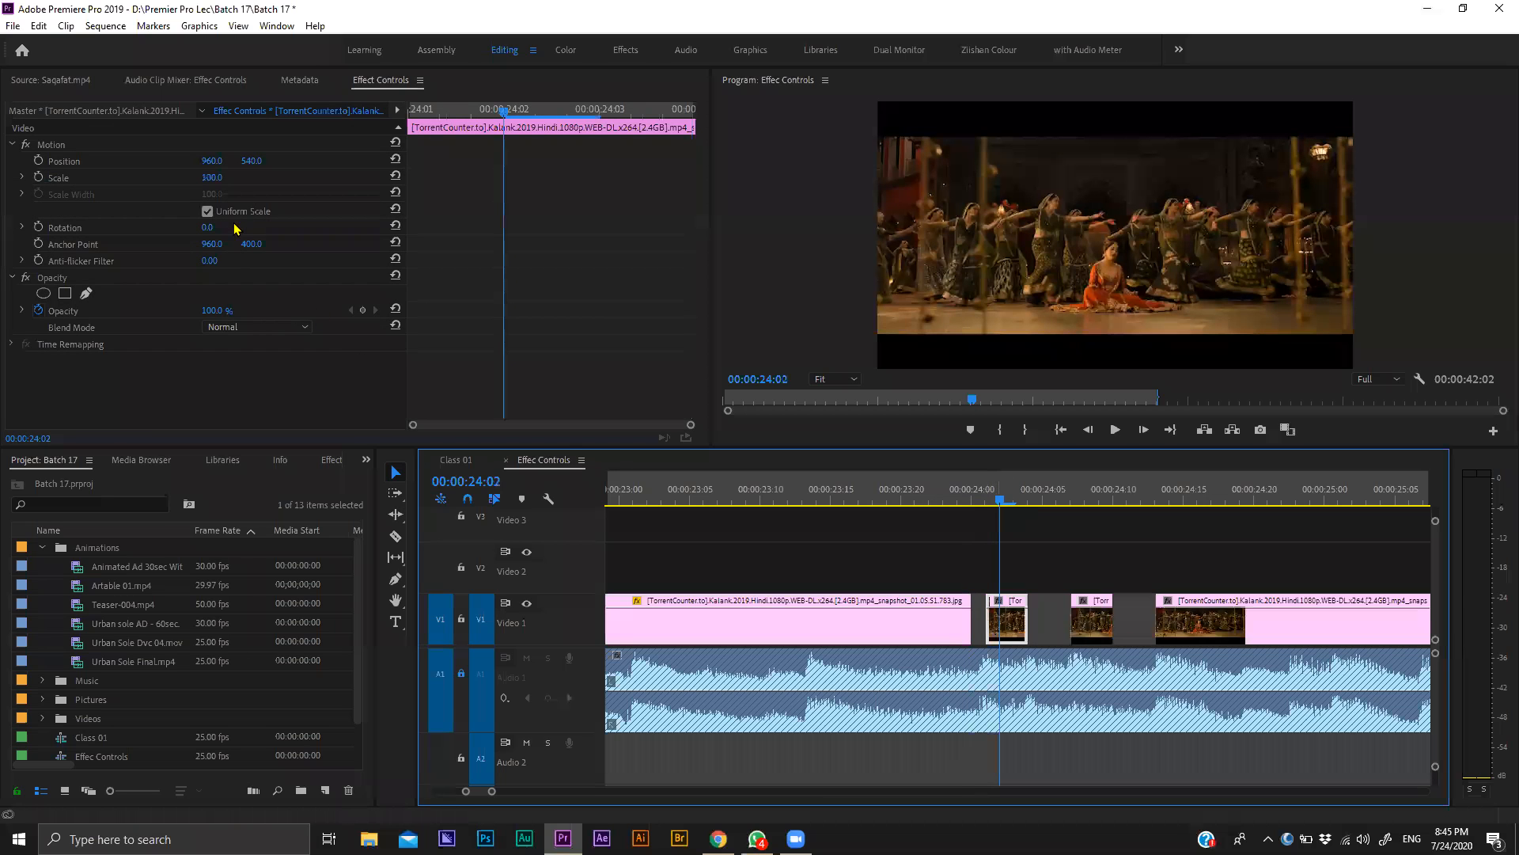
drag(211, 178, 254, 195)
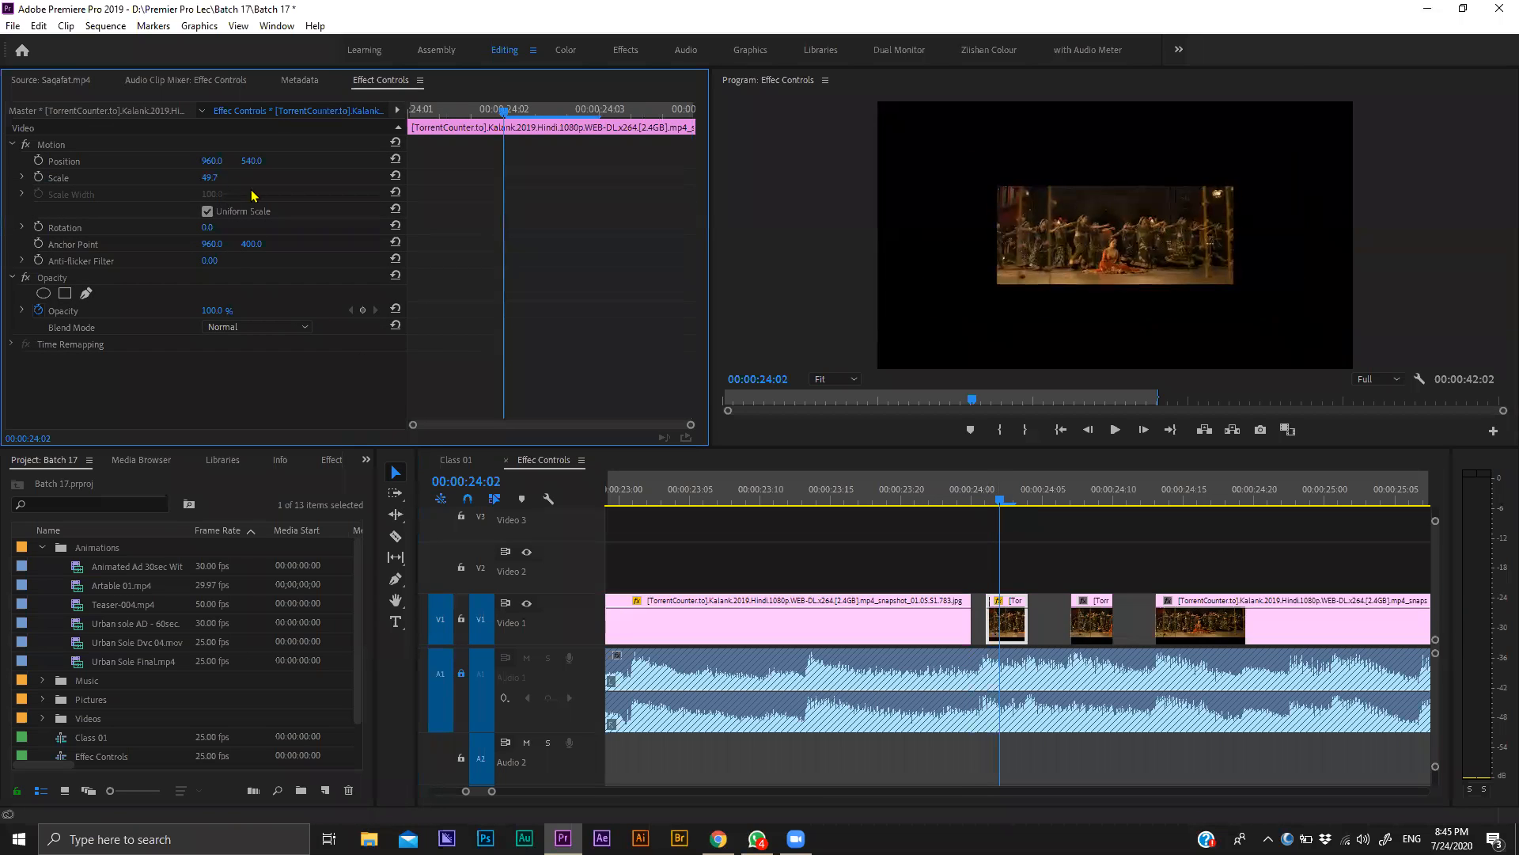
click(218, 176)
key(Return)
Set the Scale of the second short piece, at 00:00:24:09, to 65.
click(1099, 500)
click(214, 177)
text(65)
key(Return)
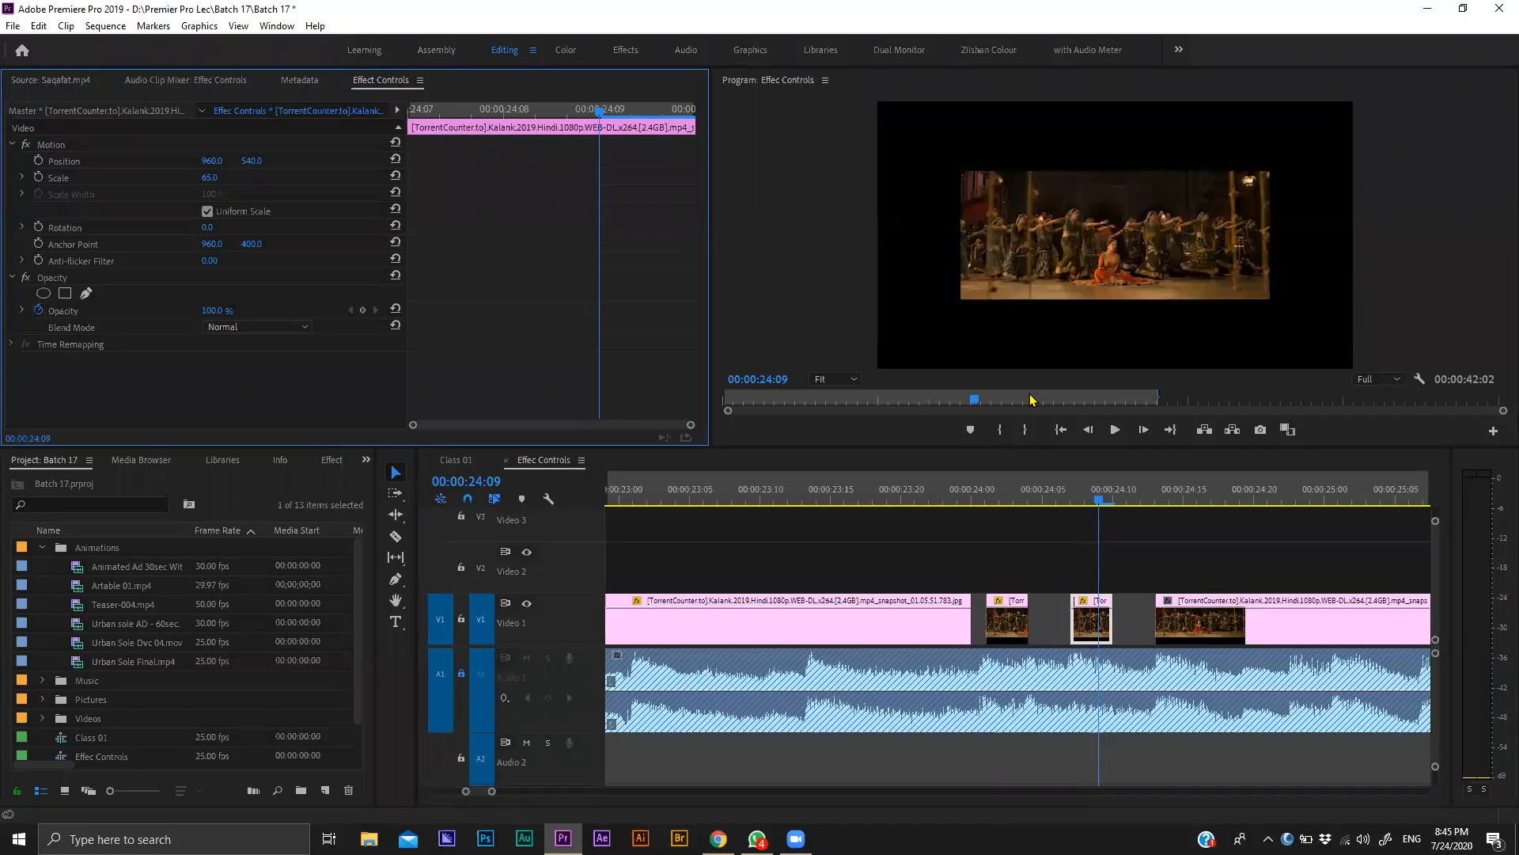
Split the long remaining part at 00:00:24:17 and trim the start of its last section to 00:00:24:24.
drag(1162, 493, 1223, 565)
key(c)
click(1212, 609)
key(v)
drag(1216, 617, 1311, 611)
Set the Scale of the third short piece, at 00:00:24:15, to 85.
click(1195, 492)
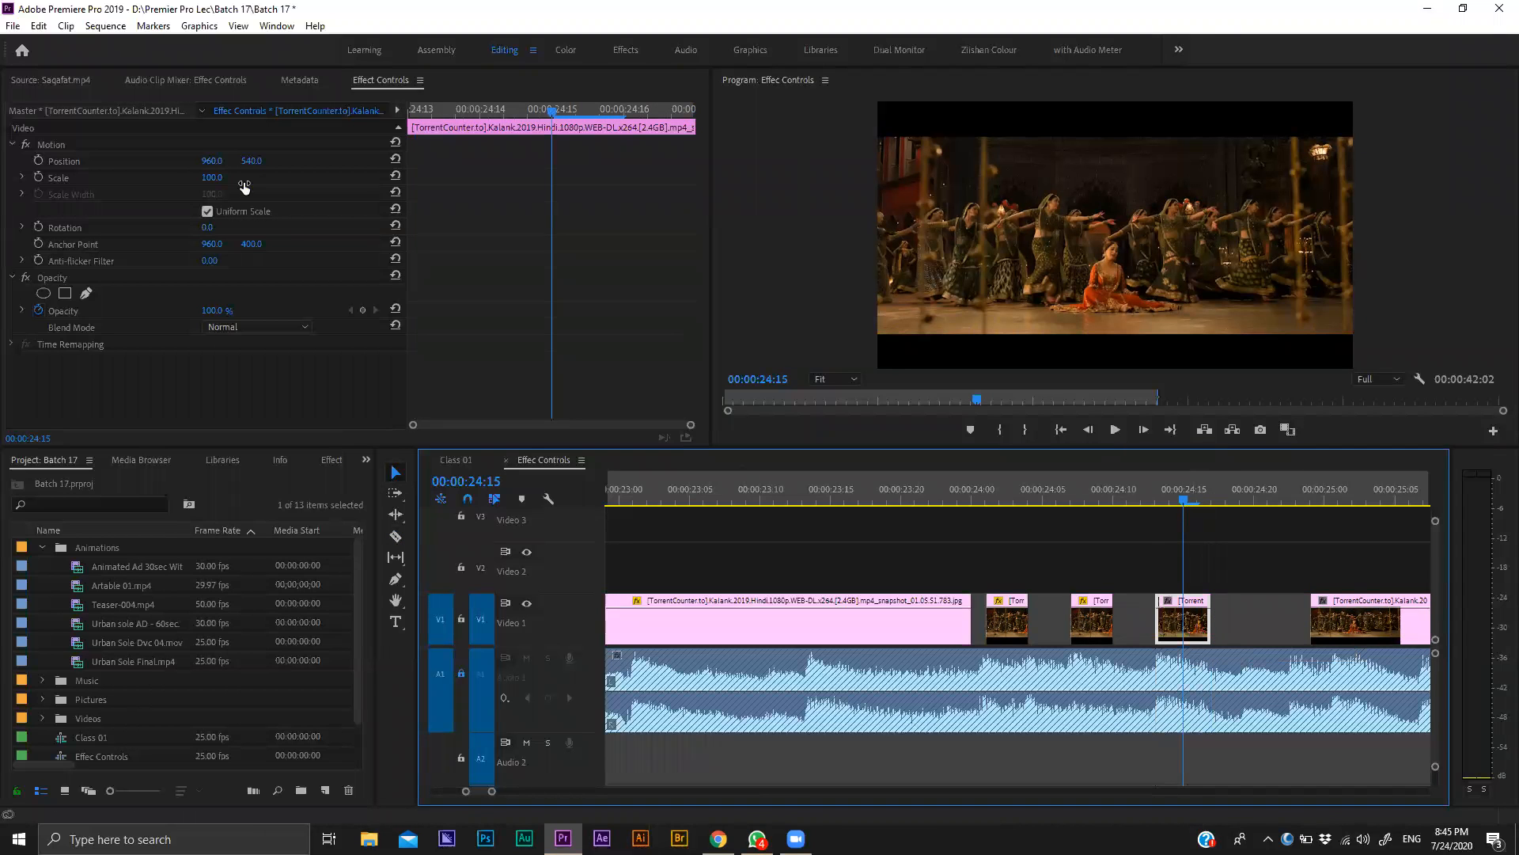
click(213, 180)
text(85)
key(Return)
Play across the three scaled pieces to check their timing against the music.
click(788, 502)
key(space)
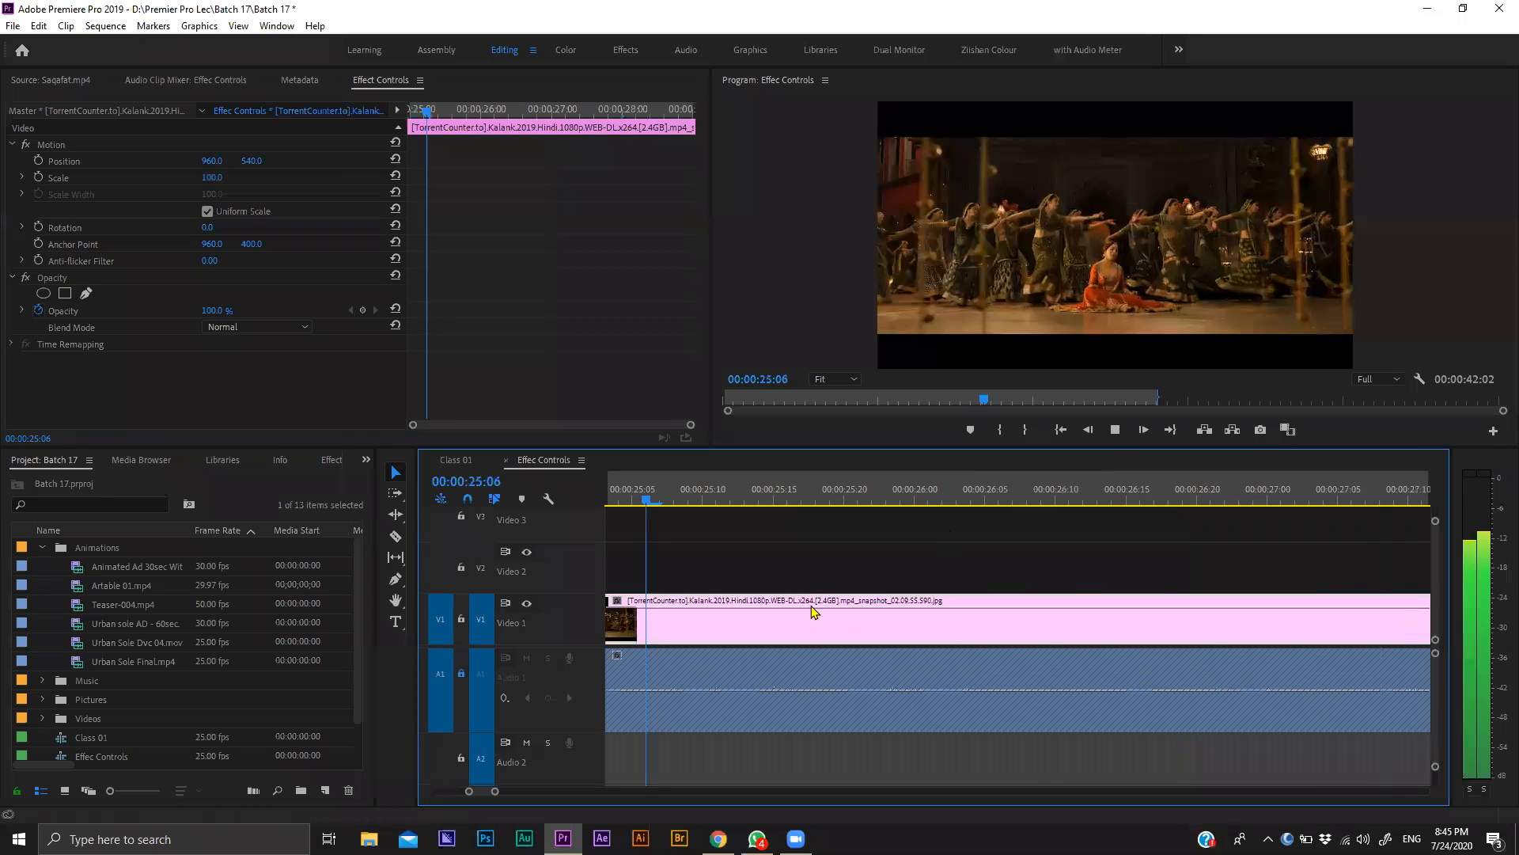
key(space)
scroll(957, 570, up, 6)
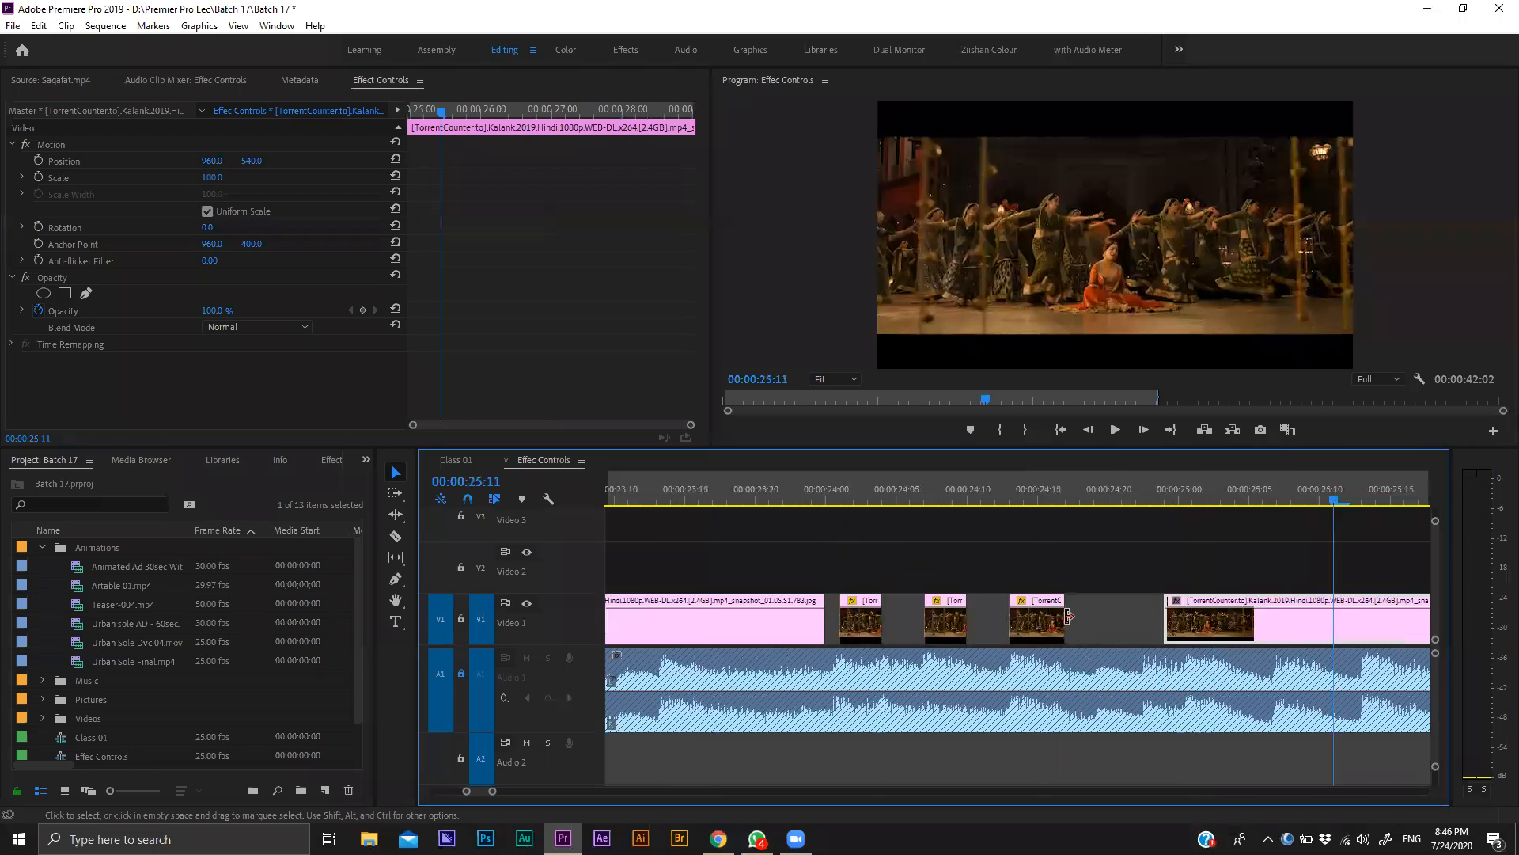
drag(887, 500, 914, 568)
key(space)
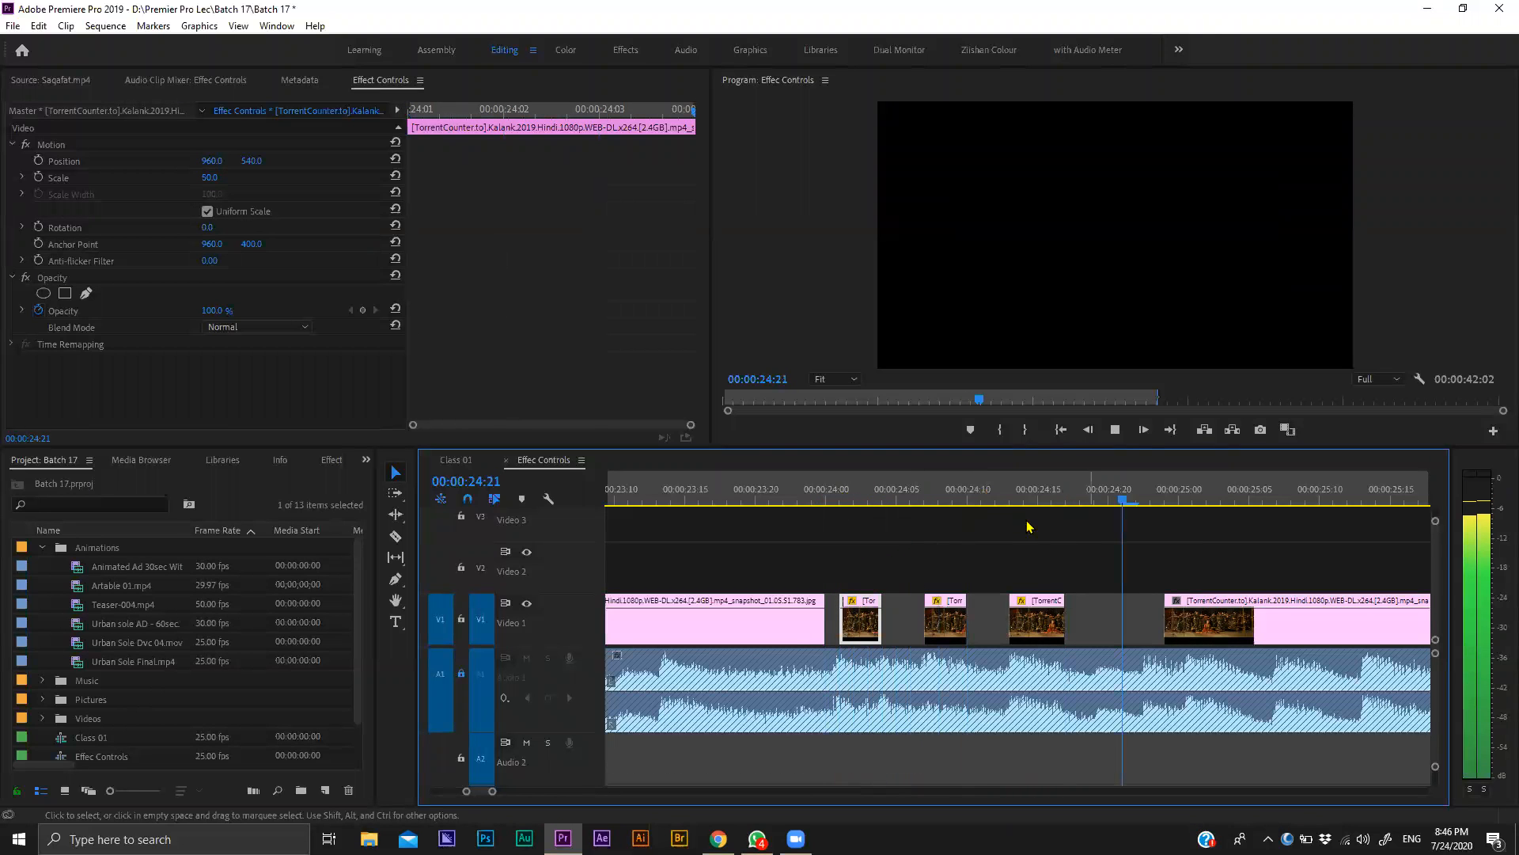
key(space)
Extend the second short piece's end to 00:00:24:12 and the first short piece's end to 00:00:24:05.
drag(1013, 499, 996, 502)
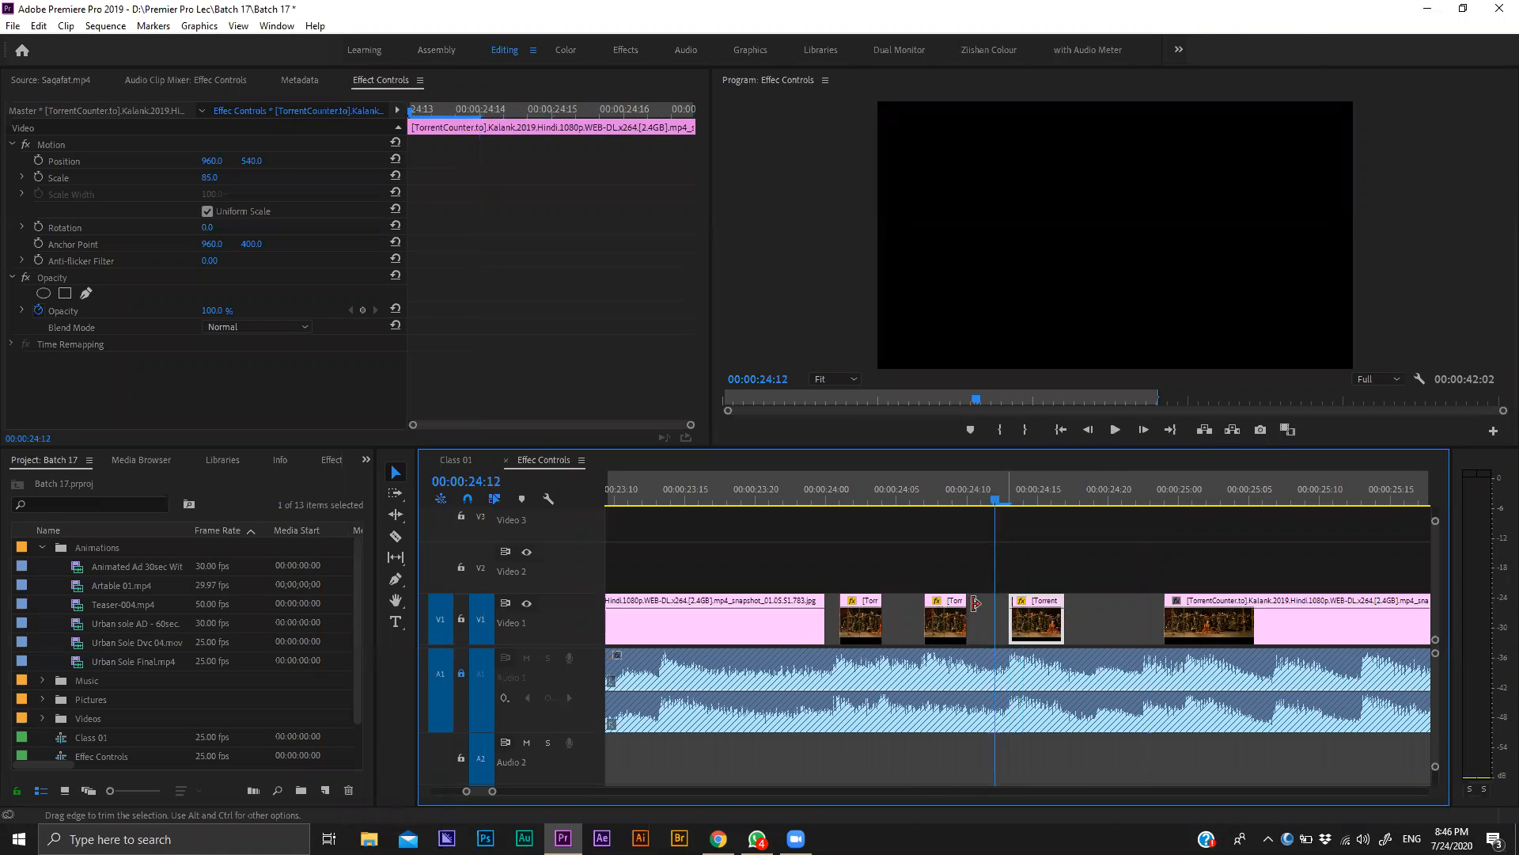
drag(970, 603, 996, 603)
drag(911, 499, 797, 507)
key(space)
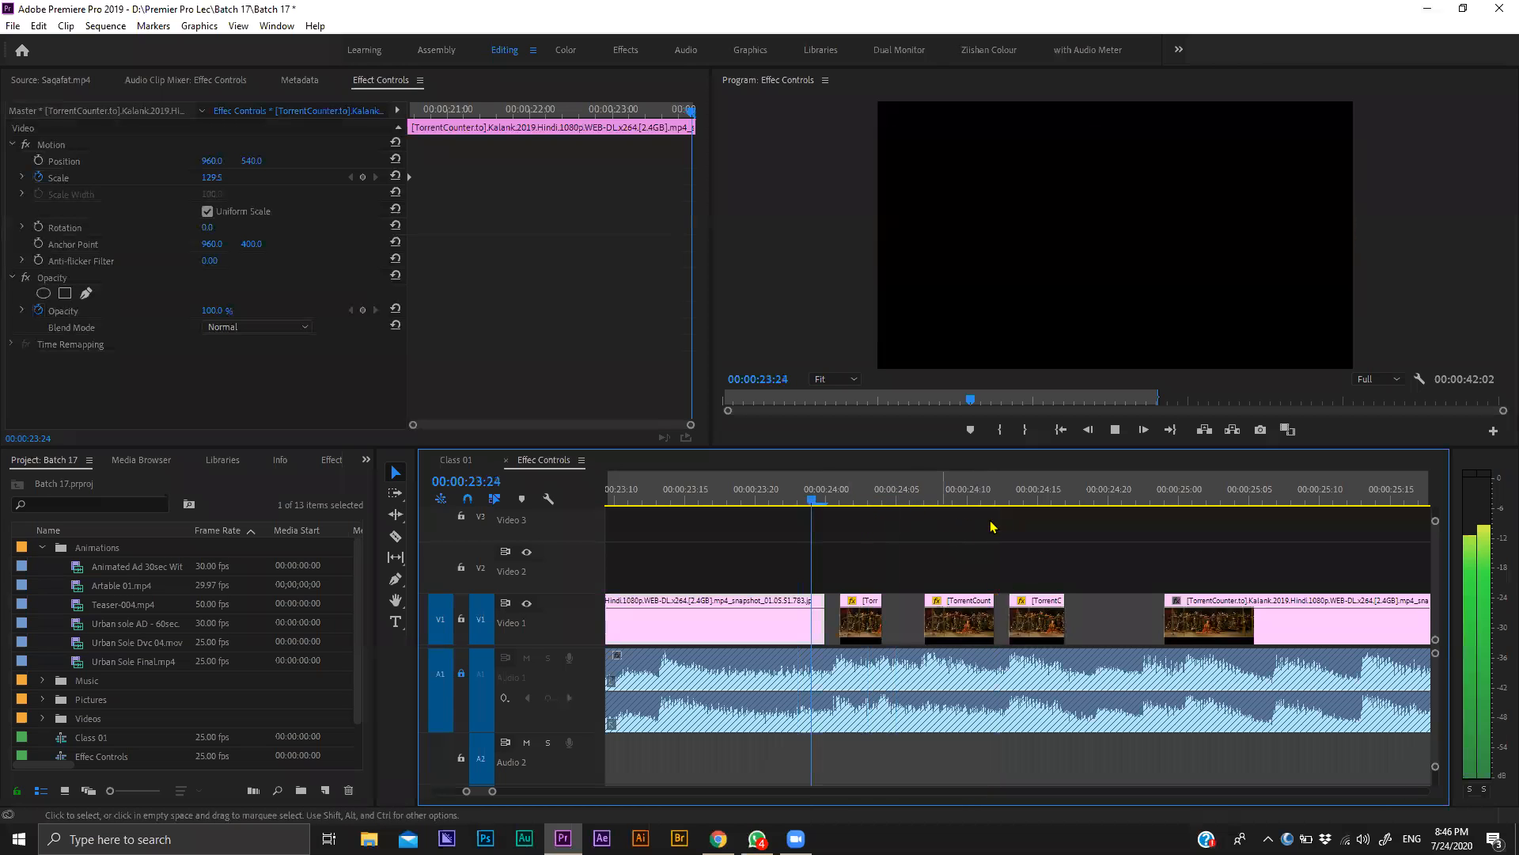
drag(892, 493, 895, 498)
click(881, 613)
key(e)
Step back to the end of the fourth clip and replay the lengthened short pieces with the music.
scroll(896, 539, up, 1)
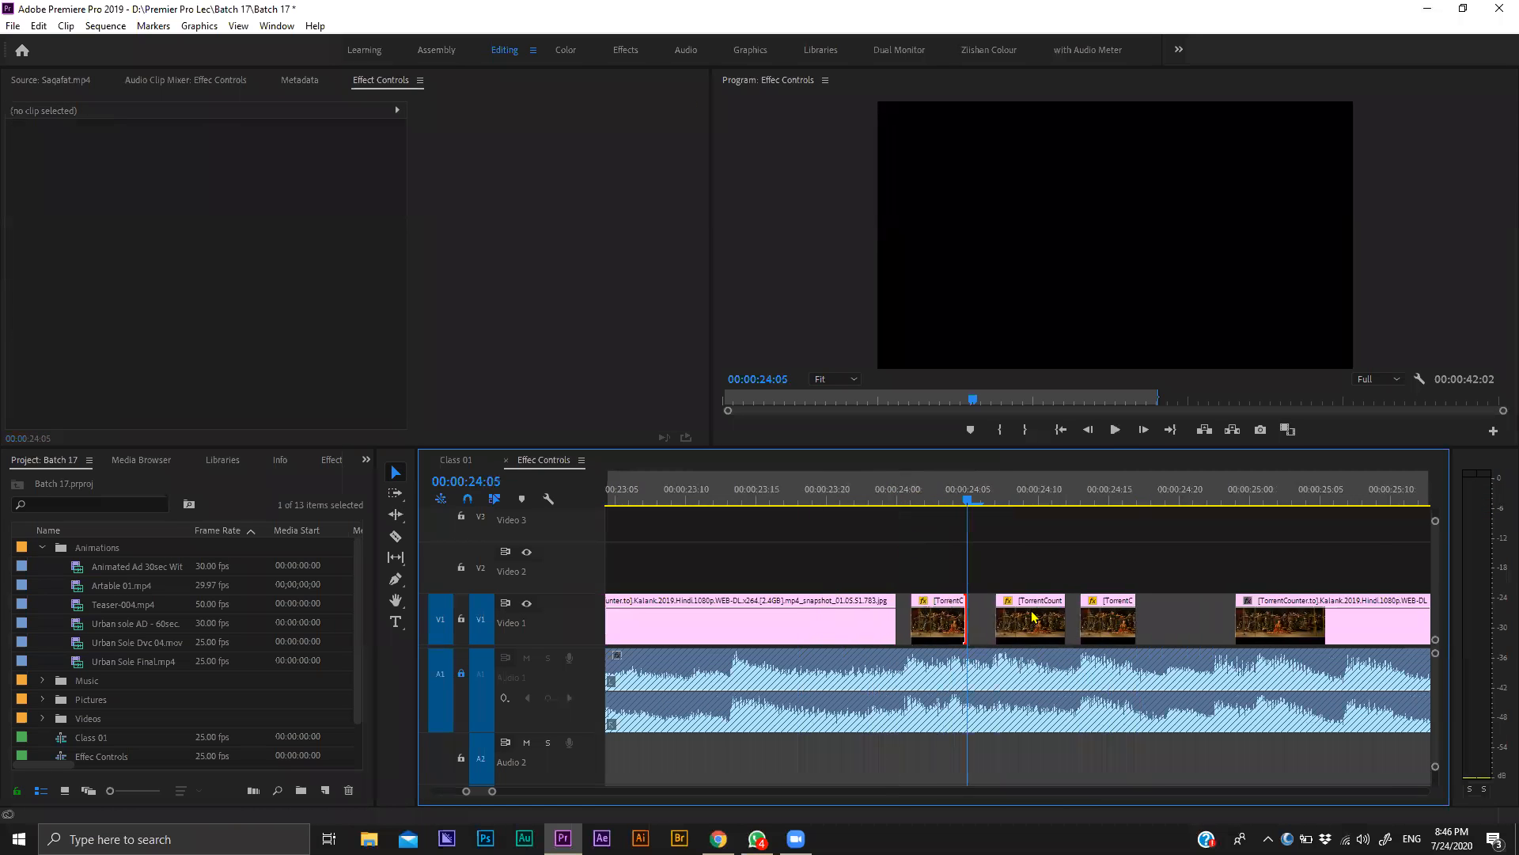
scroll(952, 550, up, 1)
key(Left)
key(Left)
key(Left)
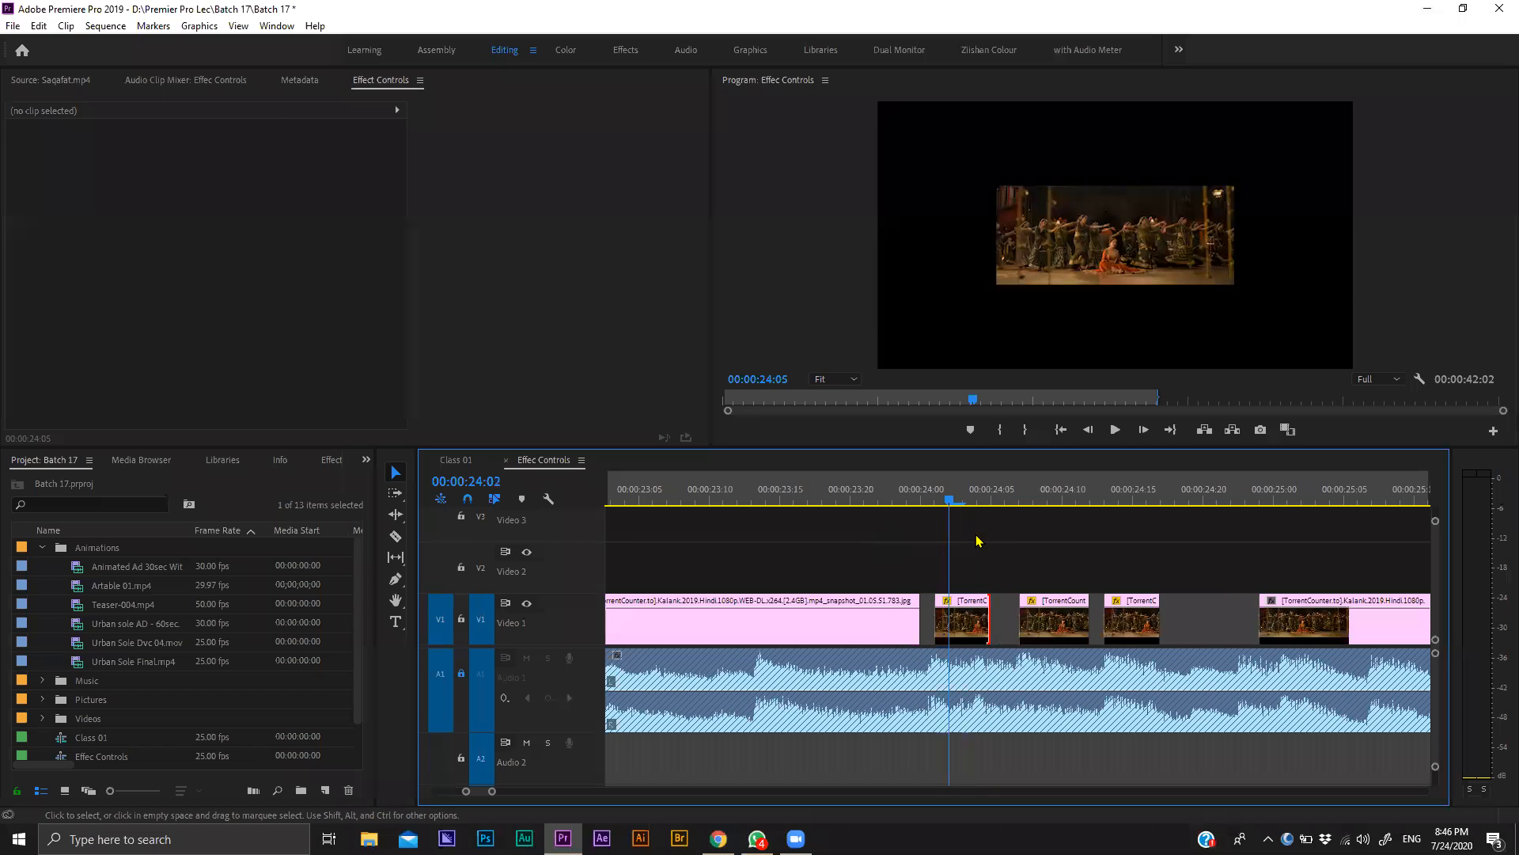
key(Left)
key(Left)
key(Left)
key(space)
key(space)
key(space)
key(space)
Extend the last section's start back to 00:00:24:22 and the third short piece's end to 00:00:24:19.
click(1241, 490)
key(Right)
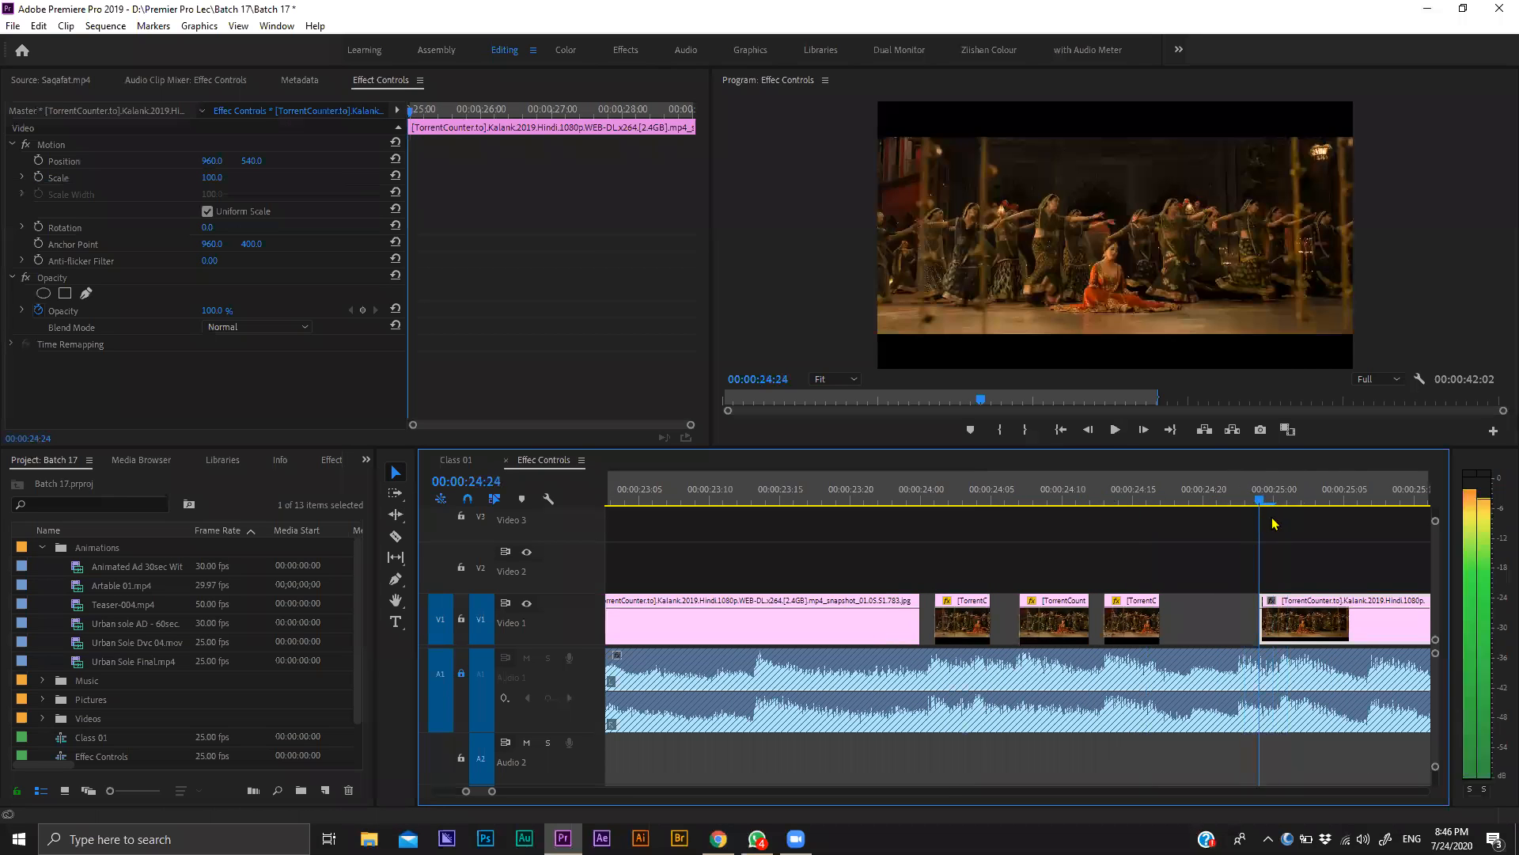
key(Left)
drag(1262, 612, 1194, 613)
Replay the short pieces and undo the extension of the third one.
drag(851, 490, 1115, 523)
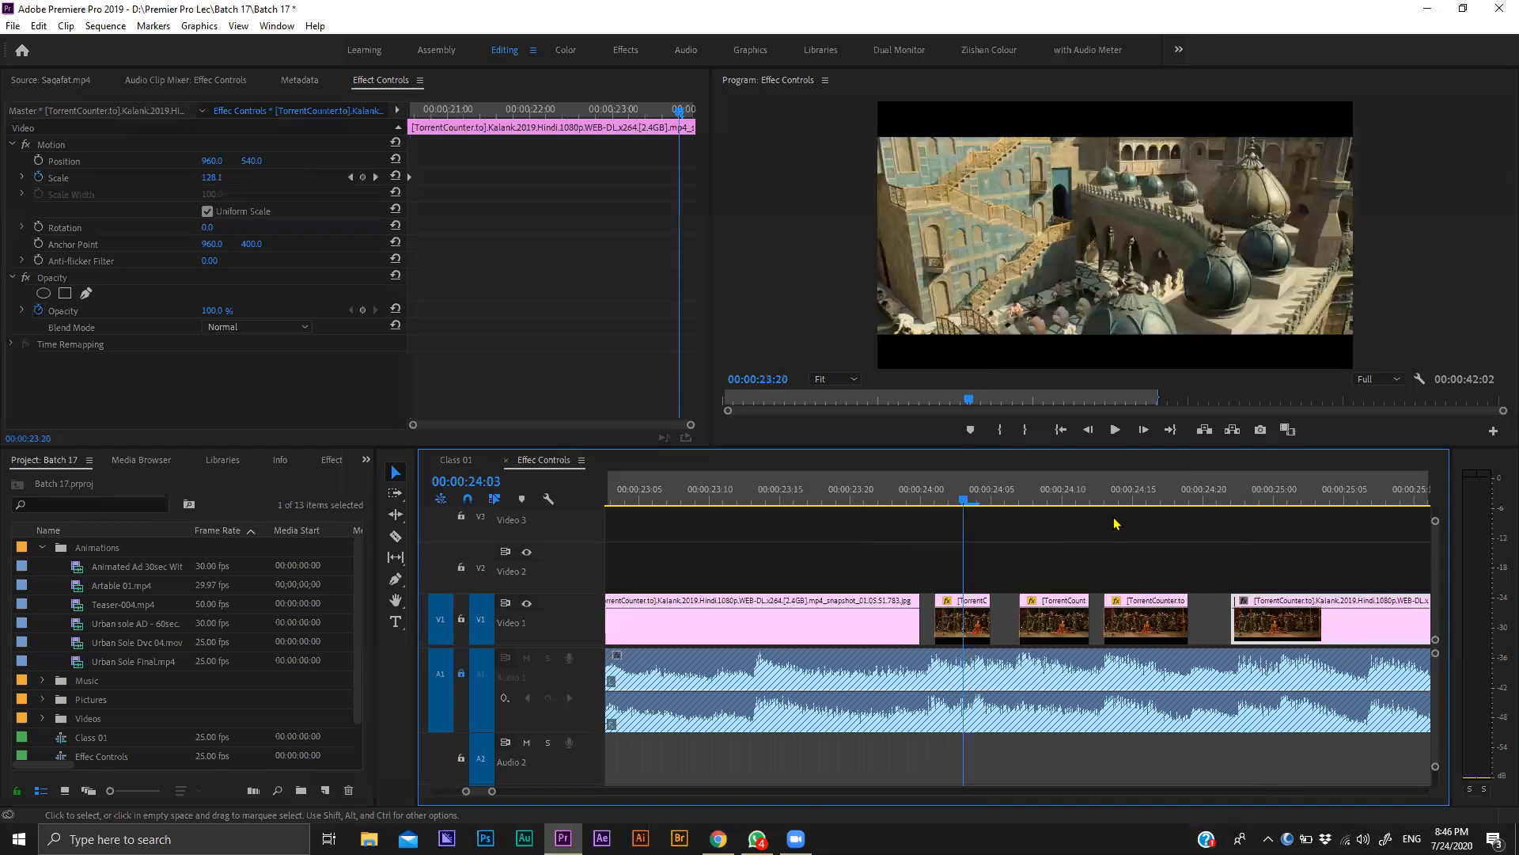
key(space)
click(1091, 500)
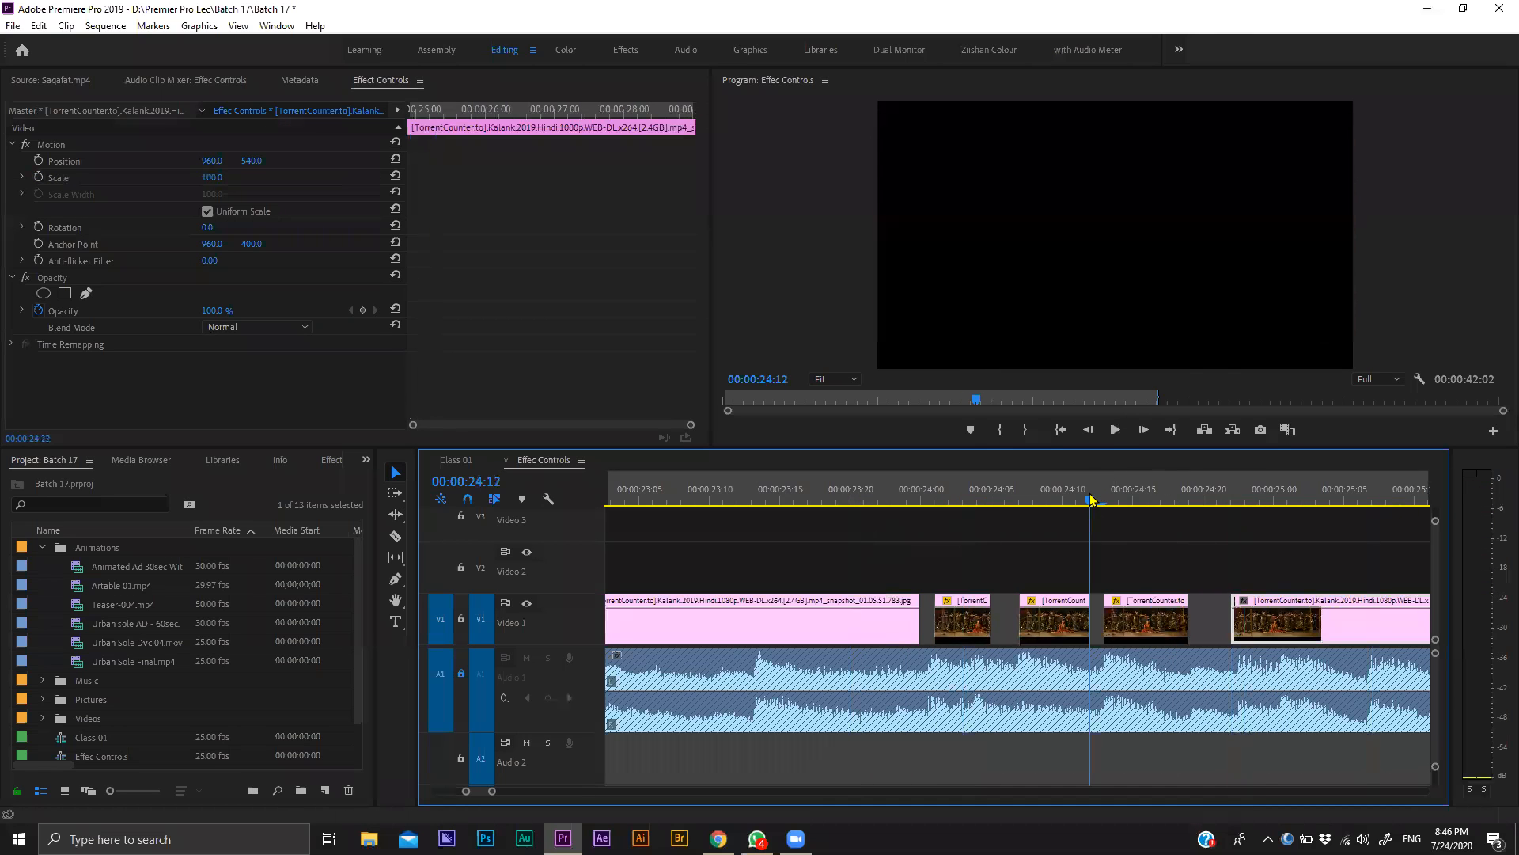
key(ctrl+z)
key(space)
key(space)
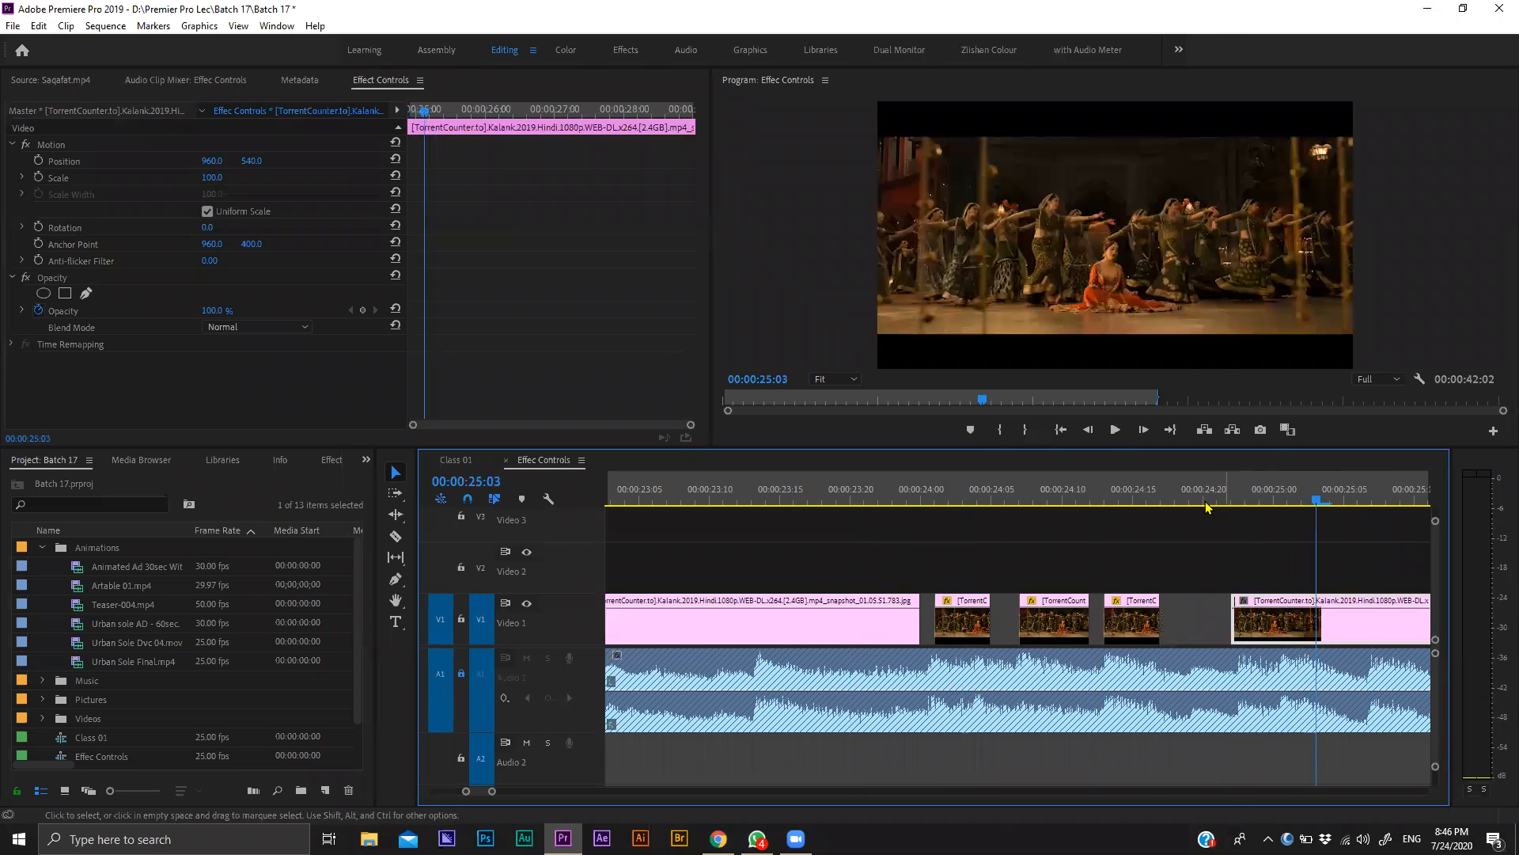
Extend the last section's start back to 00:00:24:19 and enable Scale keyframing there at 100.
drag(1196, 500, 1174, 502)
key(Right)
drag(1312, 604, 1269, 604)
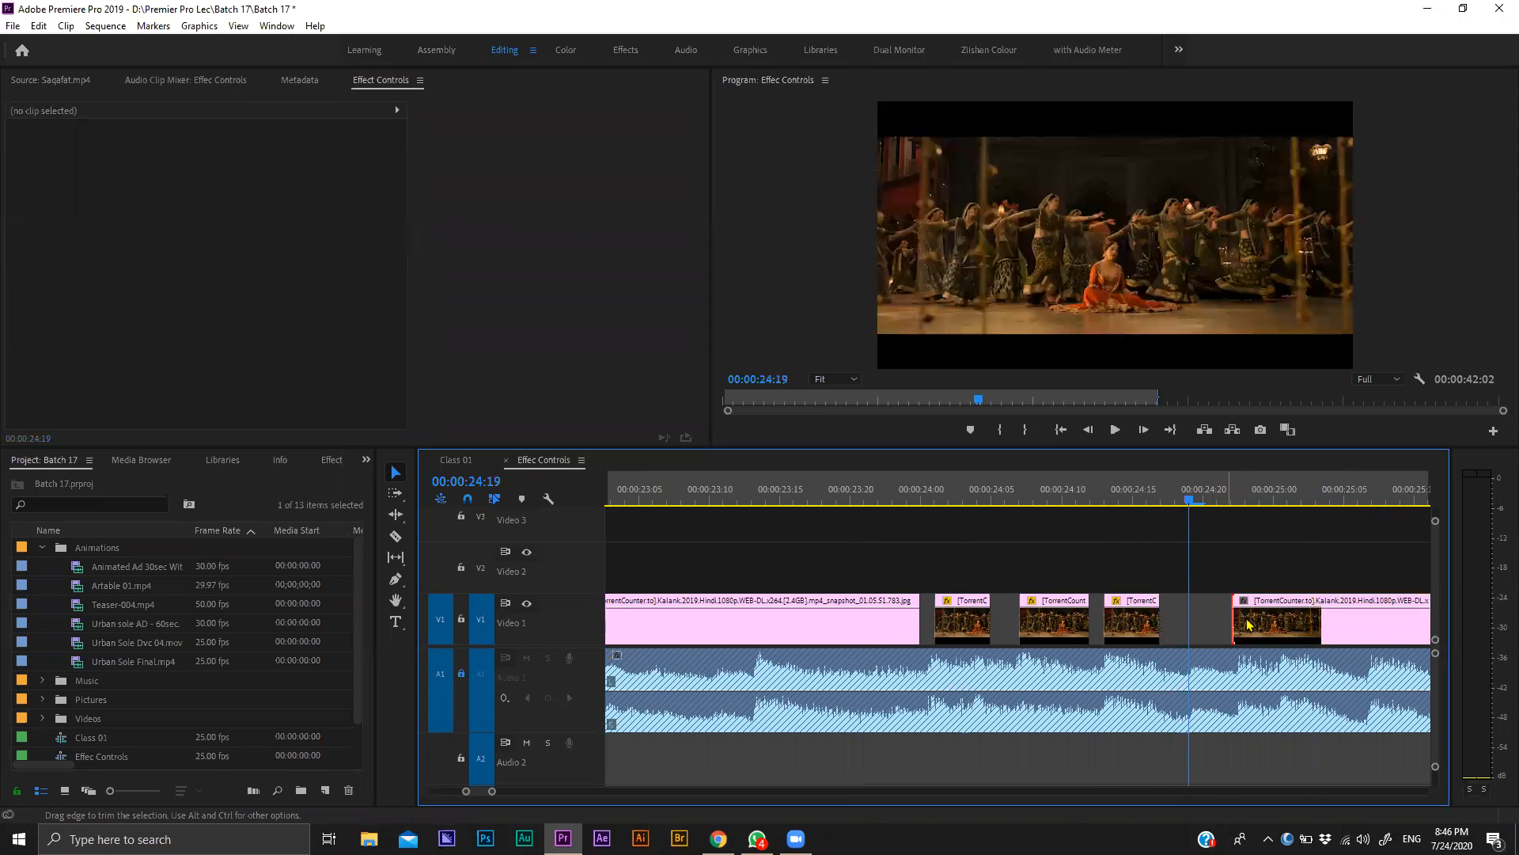
click(39, 178)
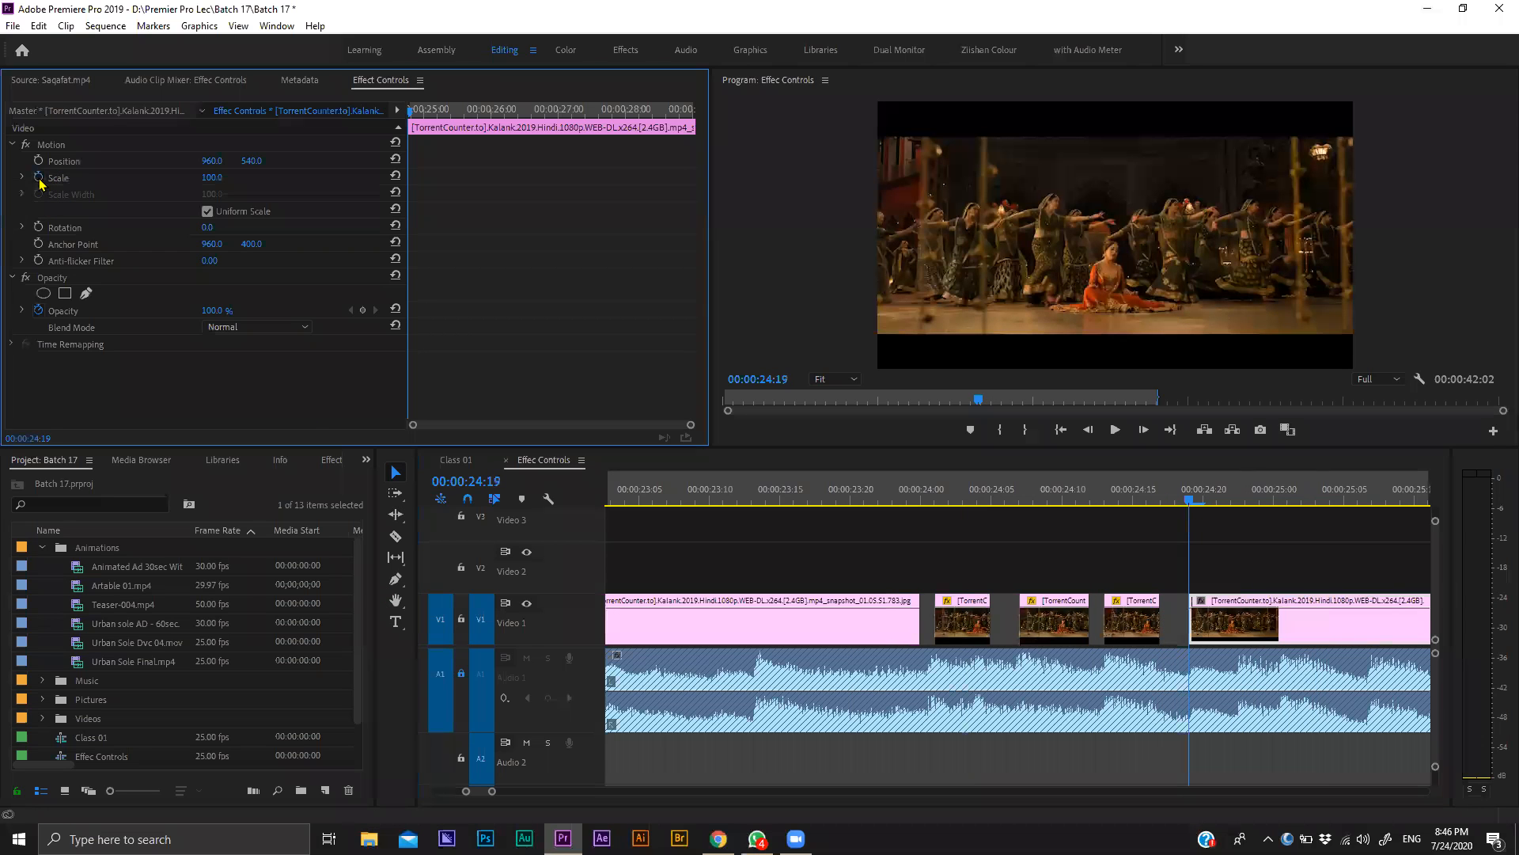
Play through the last section with the music and stop at 00:00:27:13.
scroll(1065, 516, down, 3)
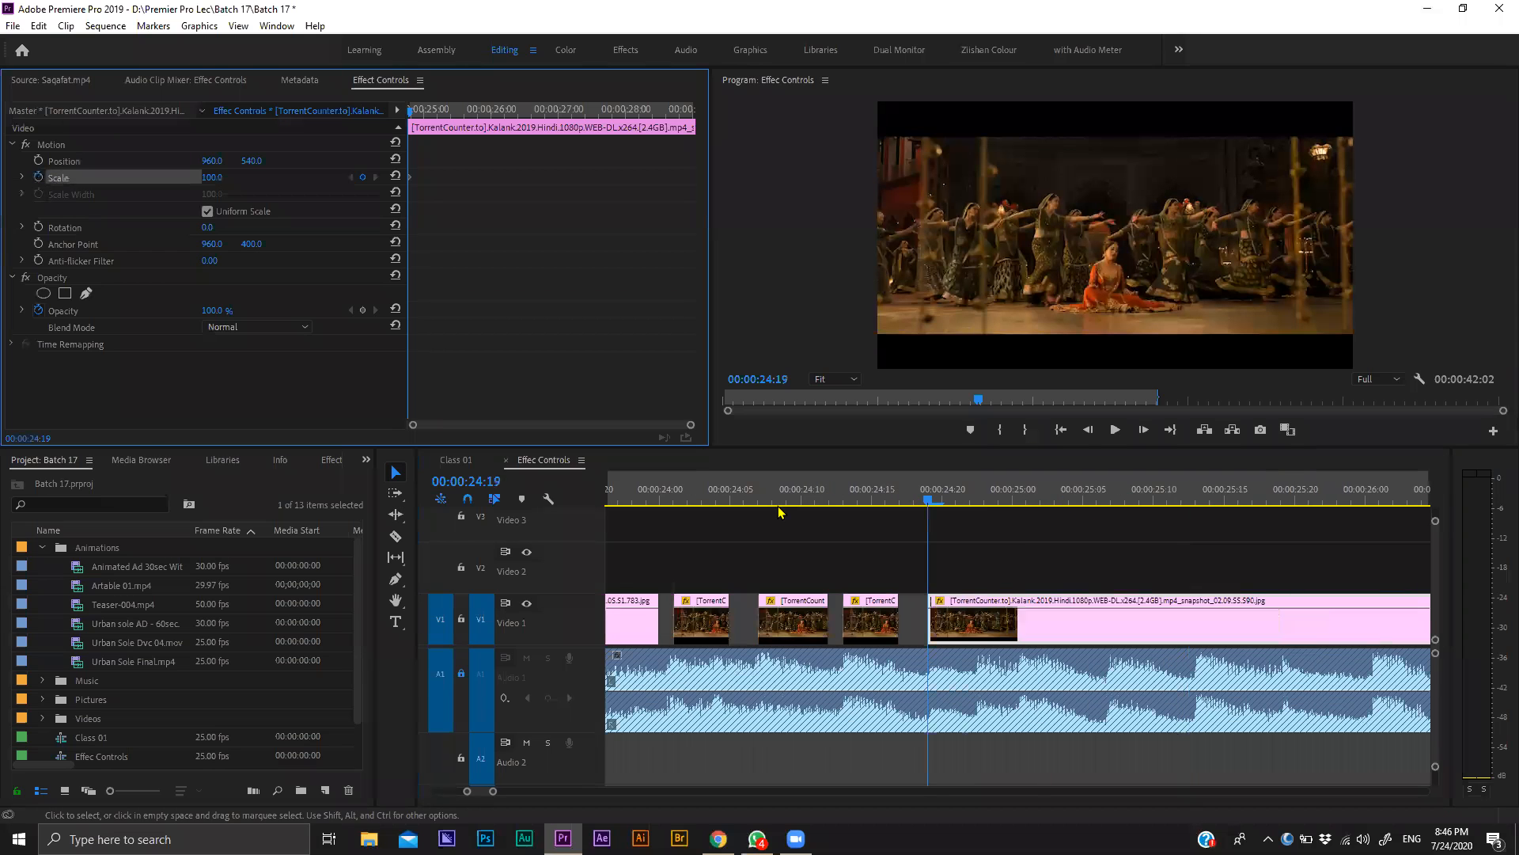
scroll(777, 506, down, 1)
key(space)
key(space)
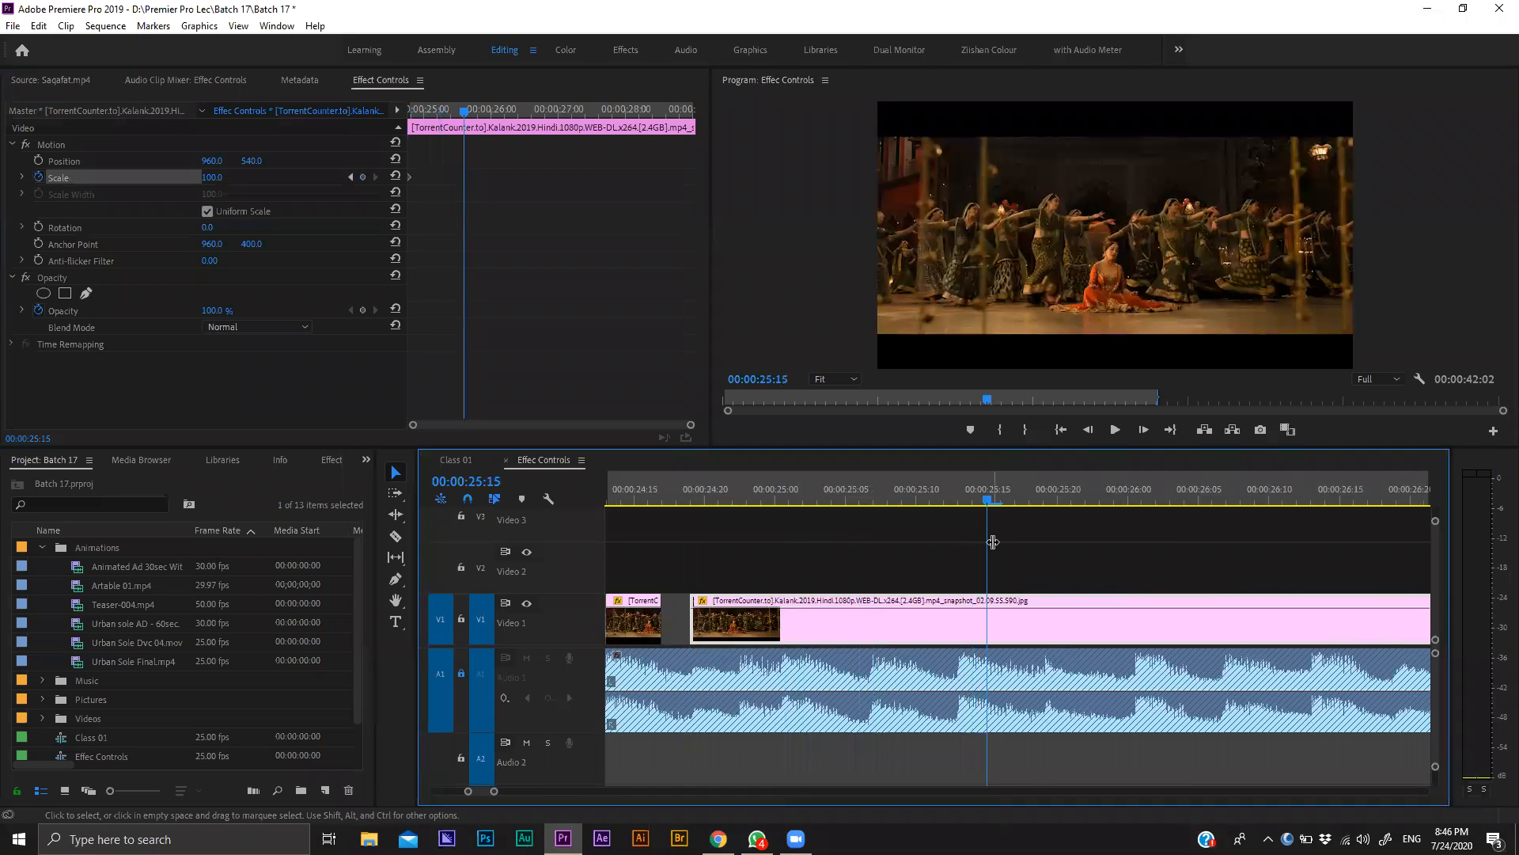
scroll(1101, 519, down, 1)
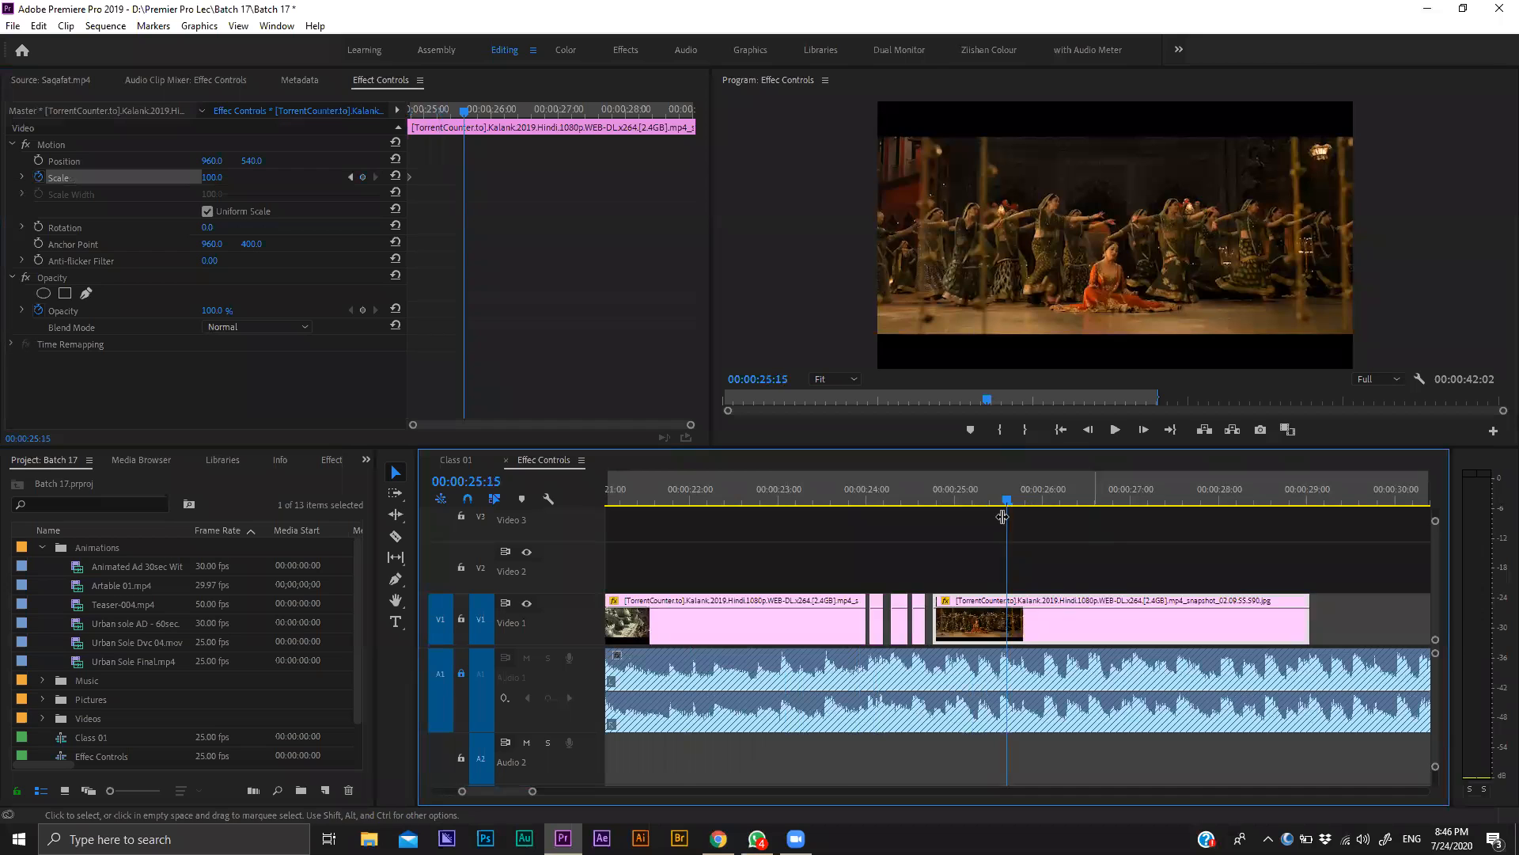
key(space)
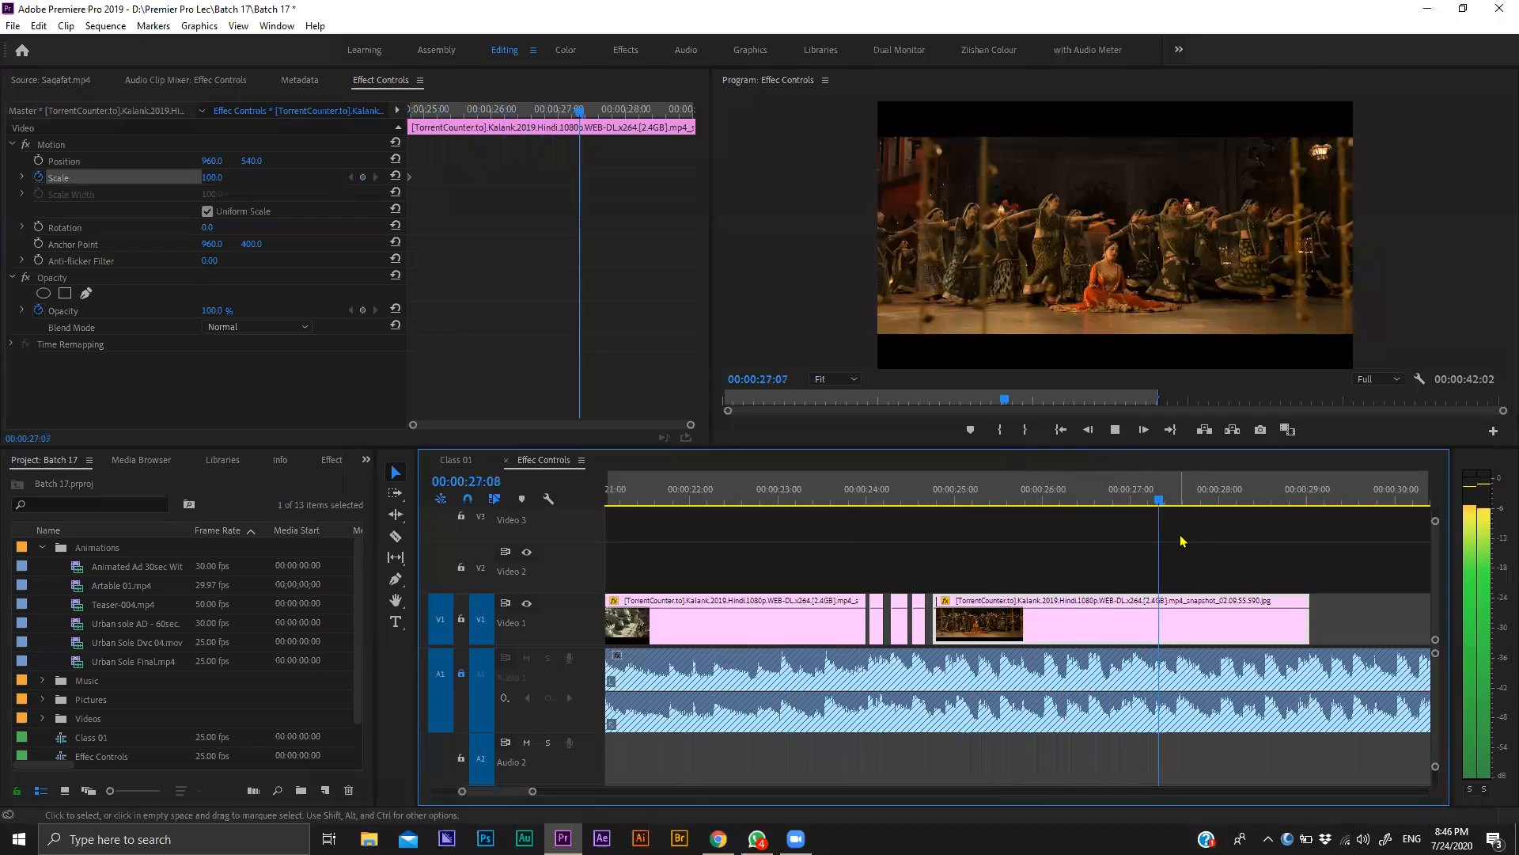
key(space)
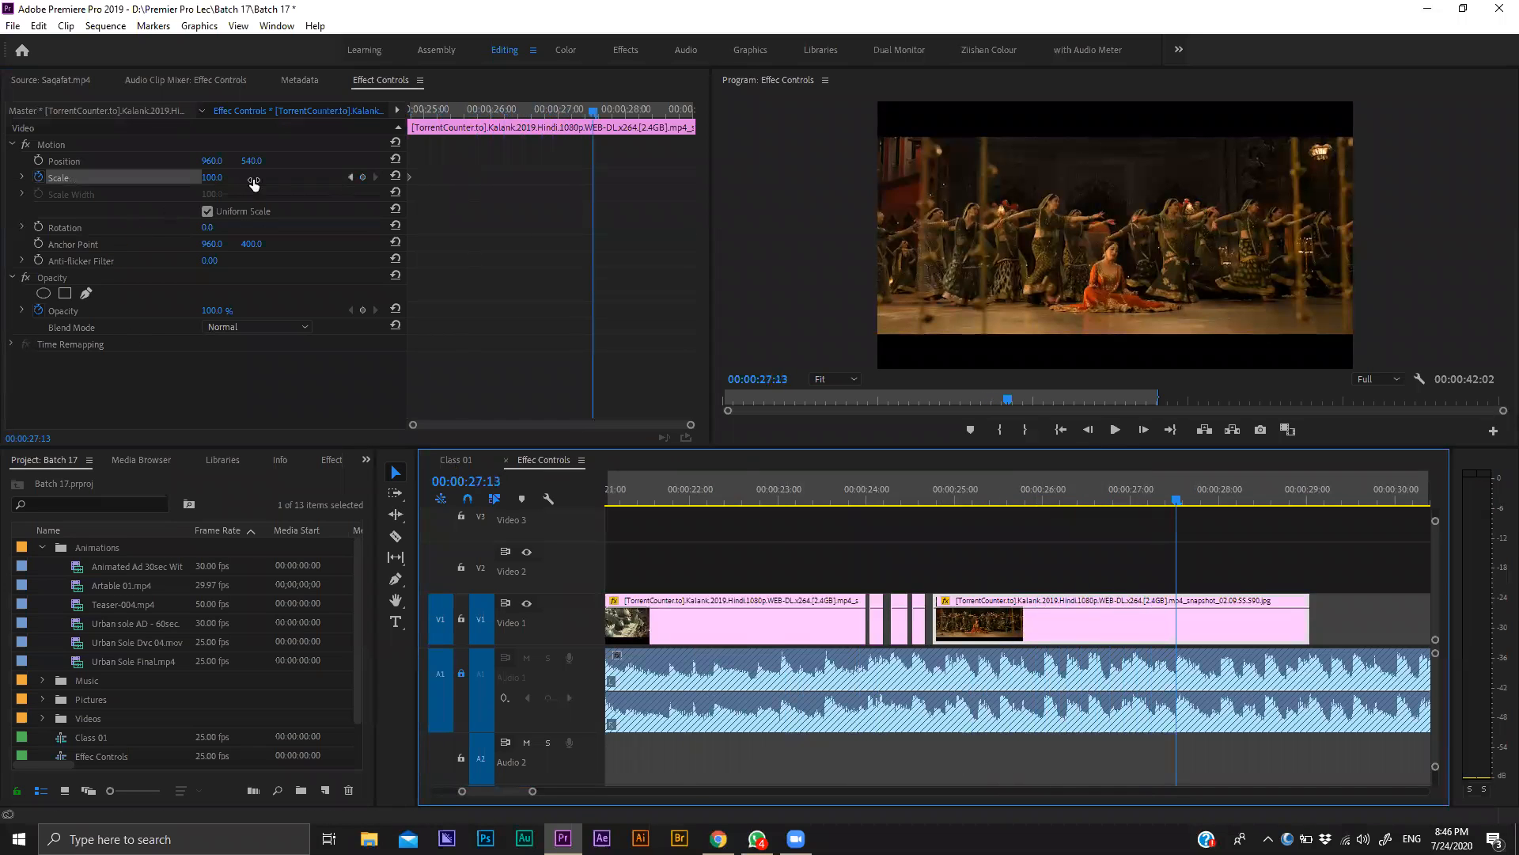
Move the dance still's Scale keyframe to 00:00:27:13 and set Scale to 170.3 at the clip's start, 00:00:24:19.
click(554, 187)
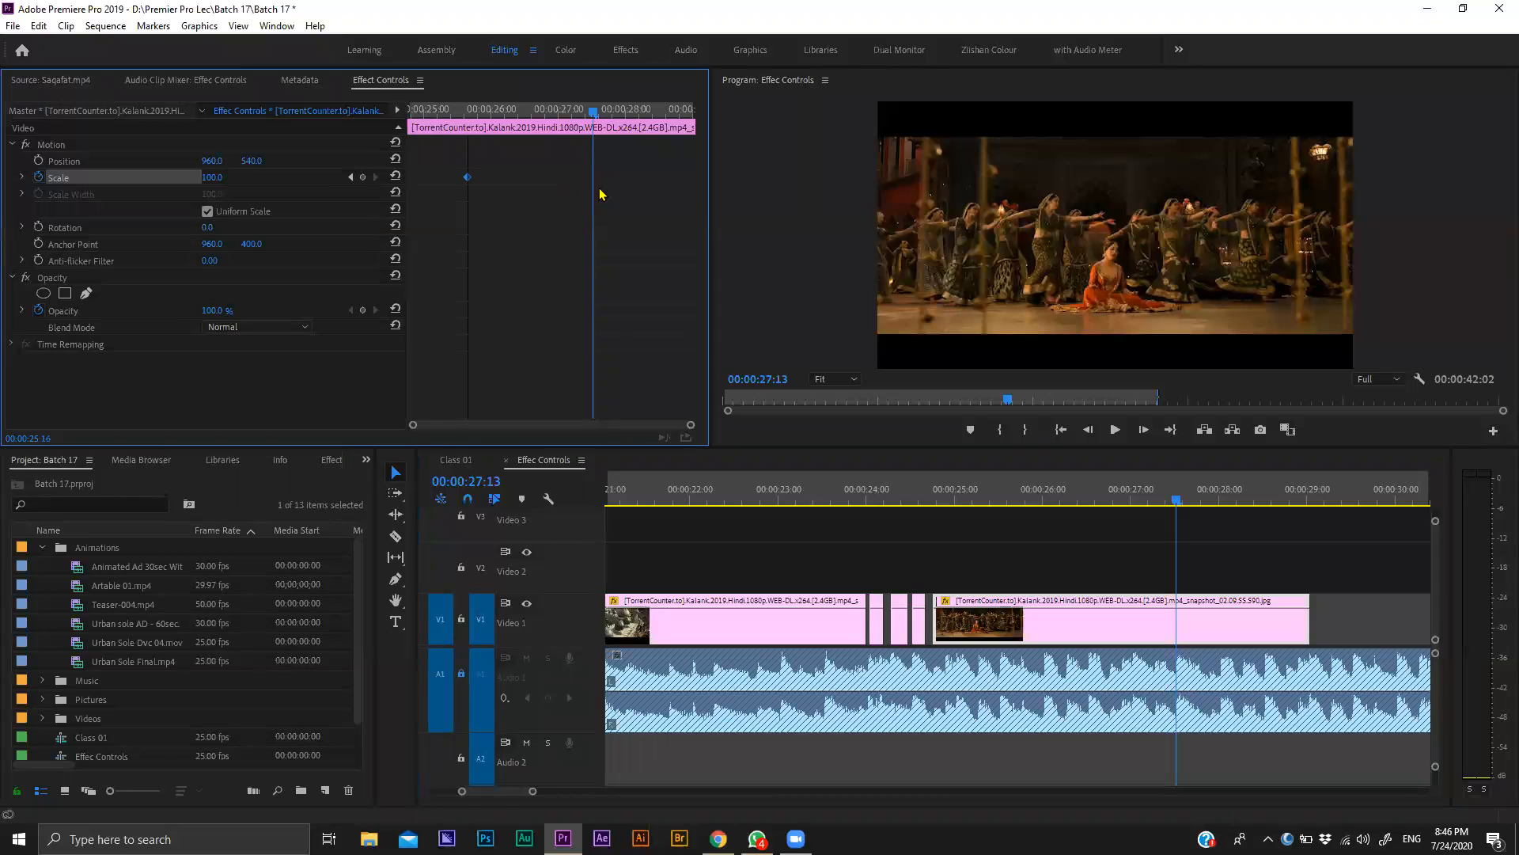
key(ctrl+z)
drag(948, 495, 933, 539)
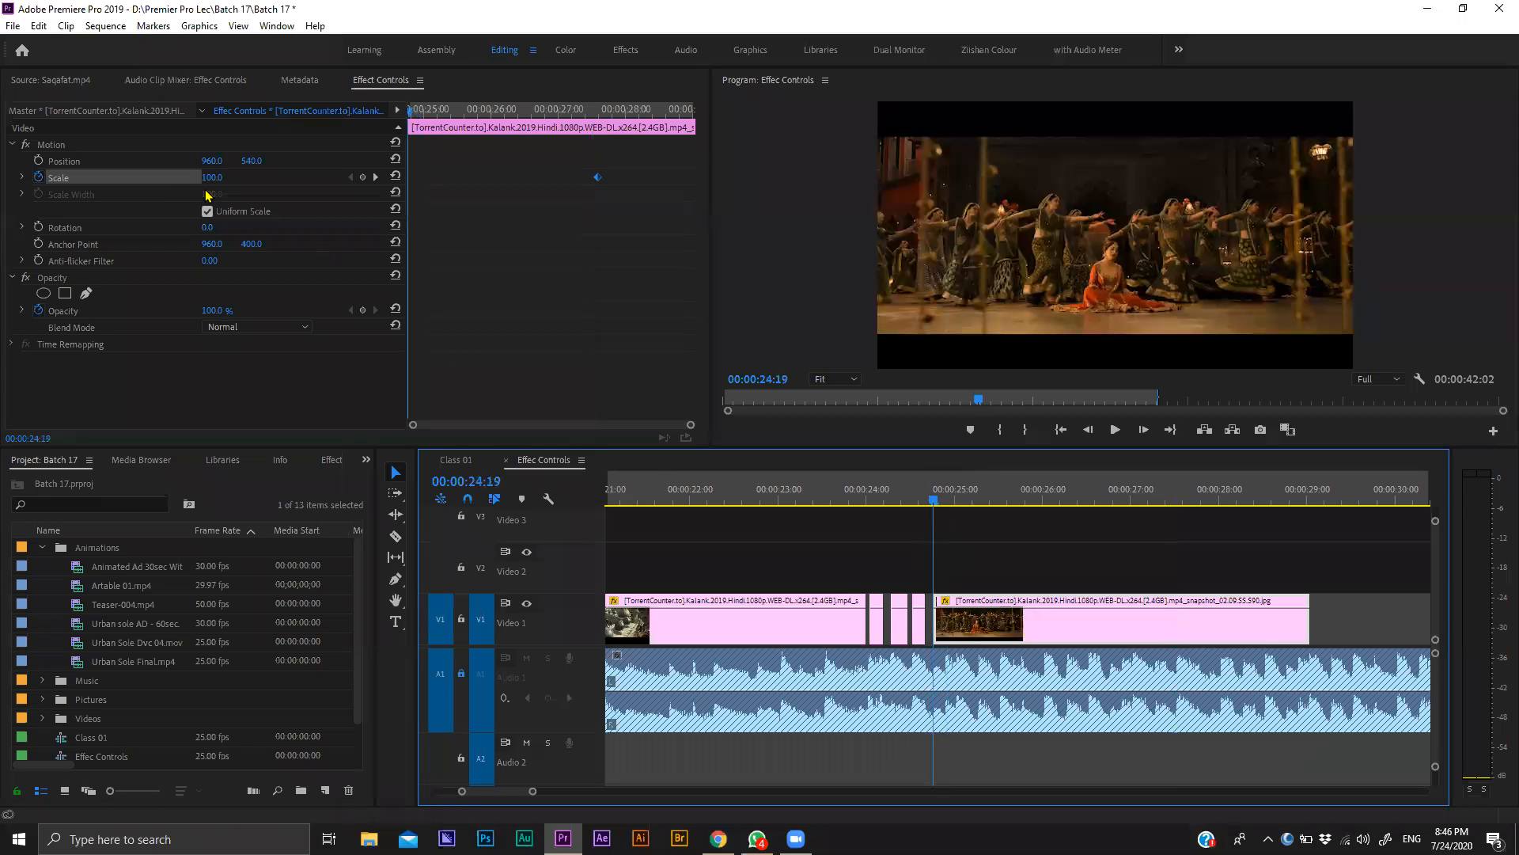
drag(212, 177, 28, 173)
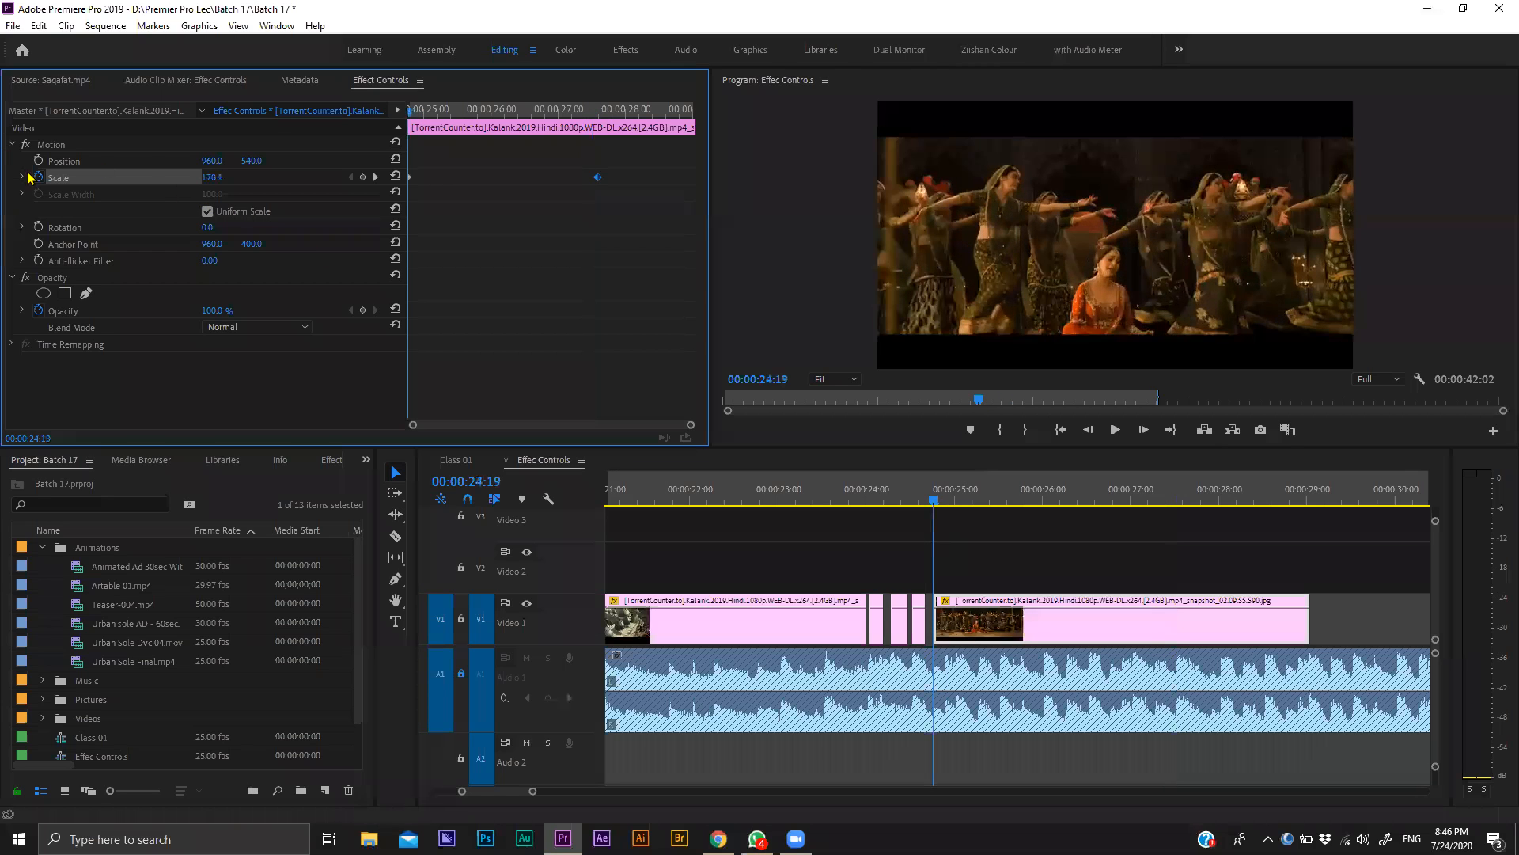
Animate the dance still's Position, with a 960, 540 keyframe at 00:00:27:13 and a vertical value of 379 at the clip's start.
click(38, 161)
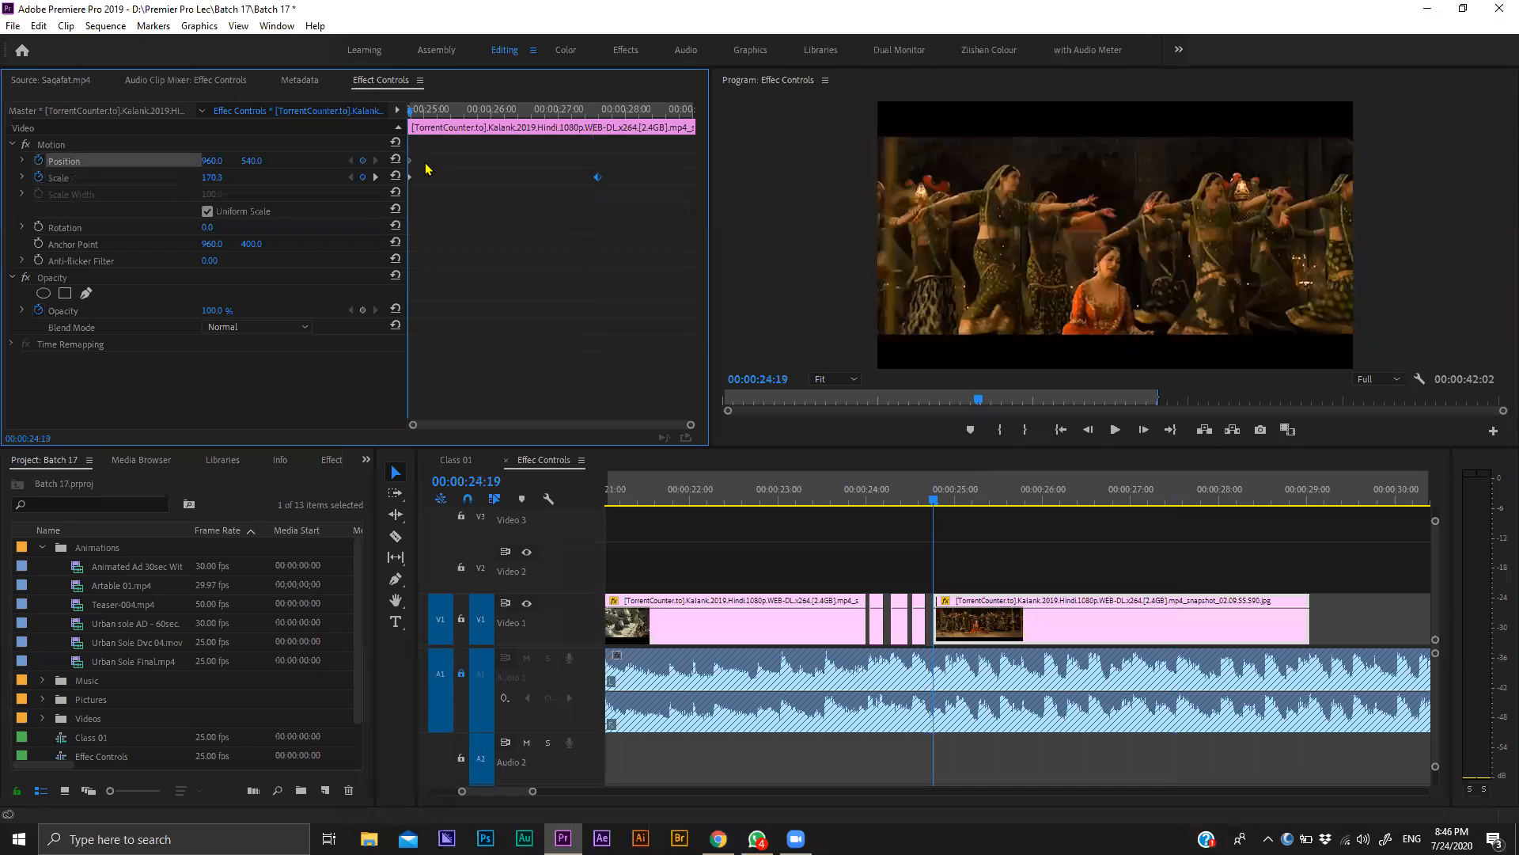
drag(251, 161, 124, 161)
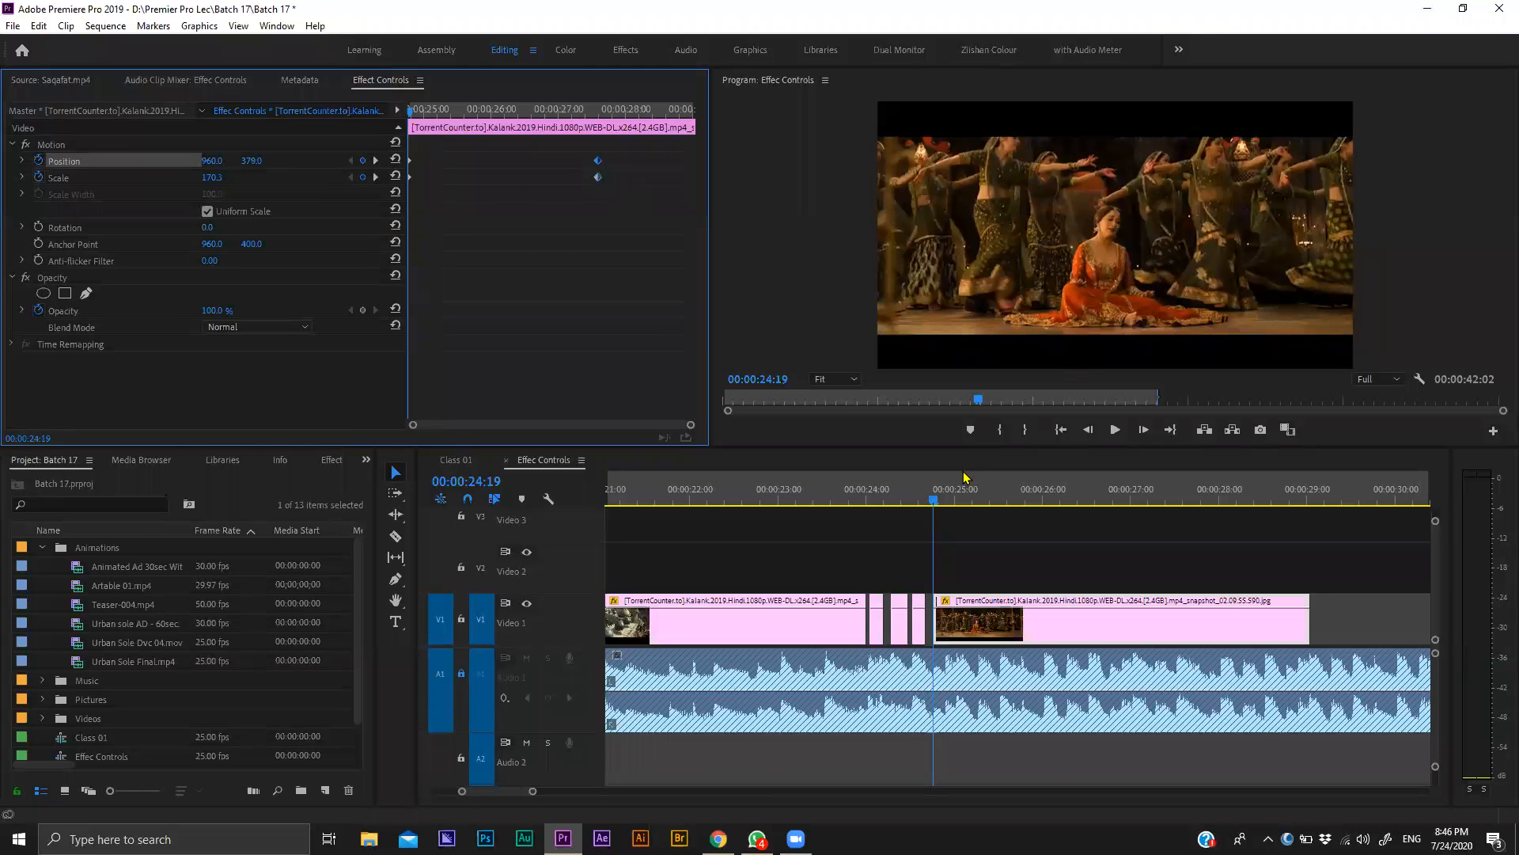
click(841, 506)
key(space)
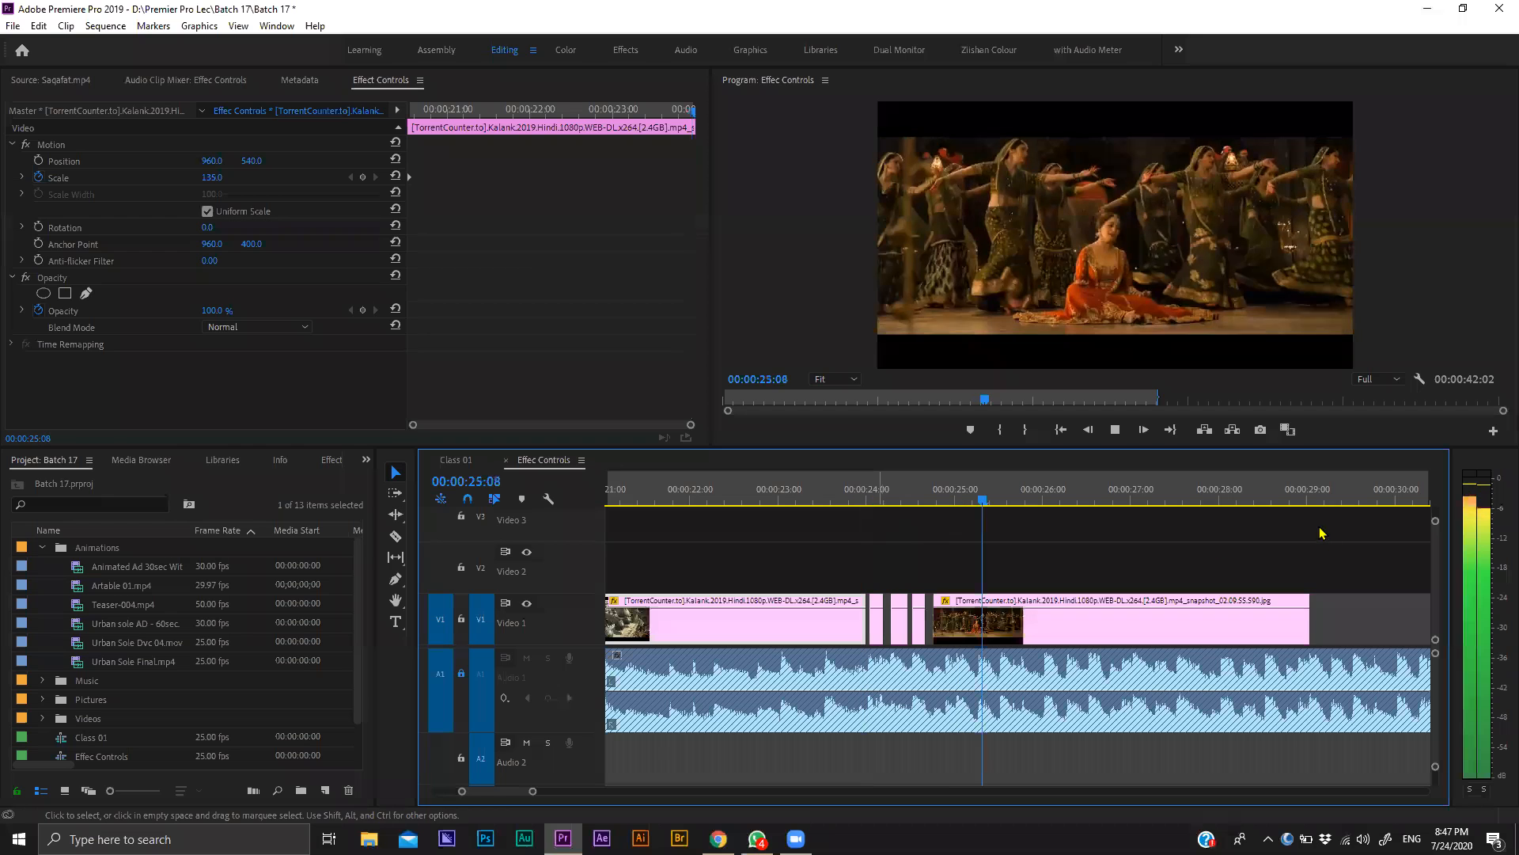
Cut the dance still at 00:00:25:14 and move the part after the cut away to about 00:00:30:06 on Video 1.
key(space)
key(Up)
key(space)
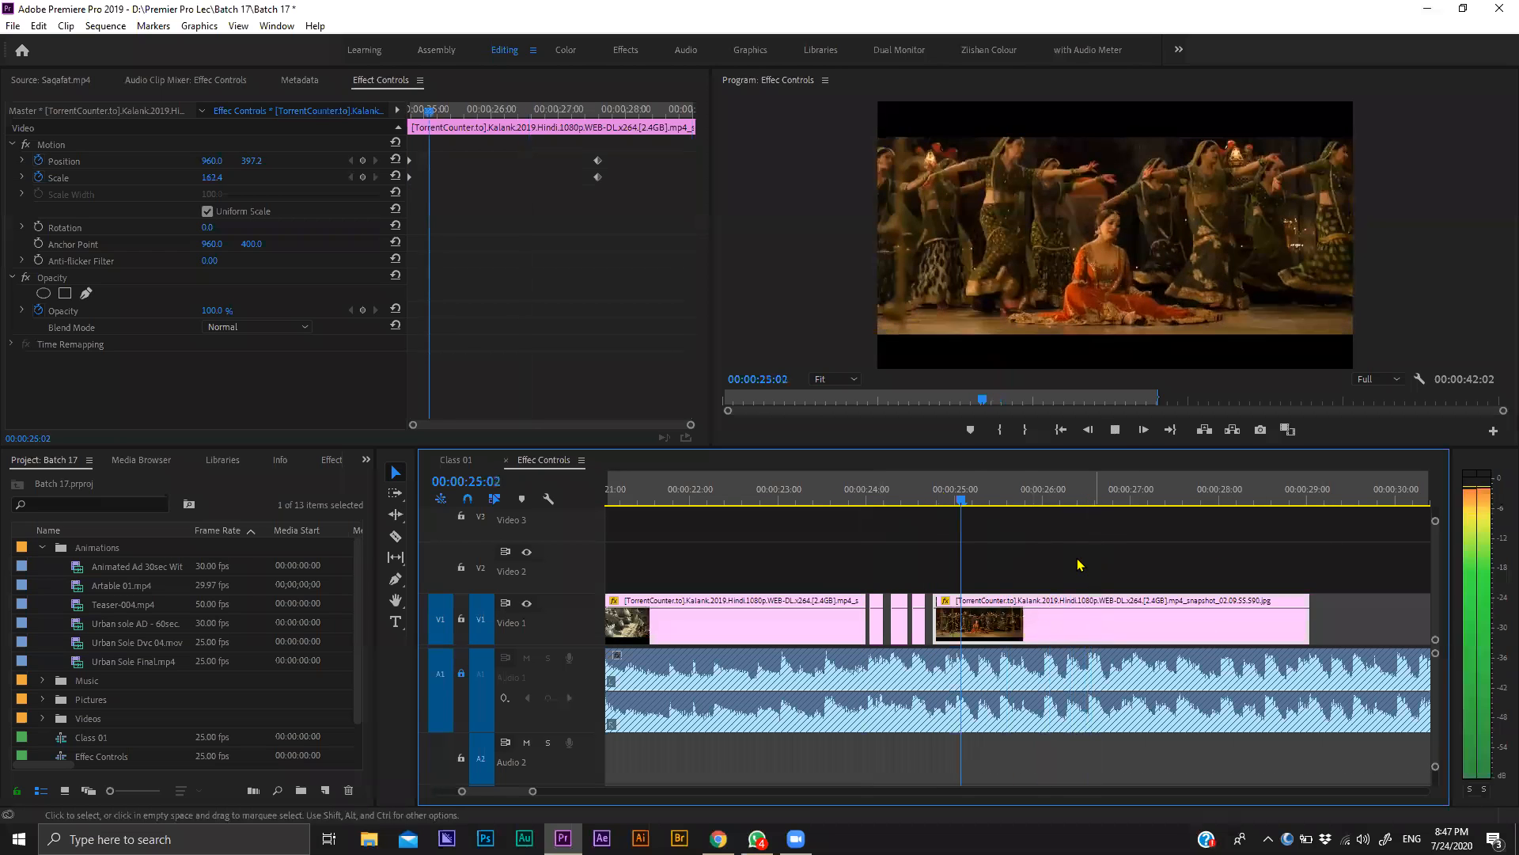
key(space)
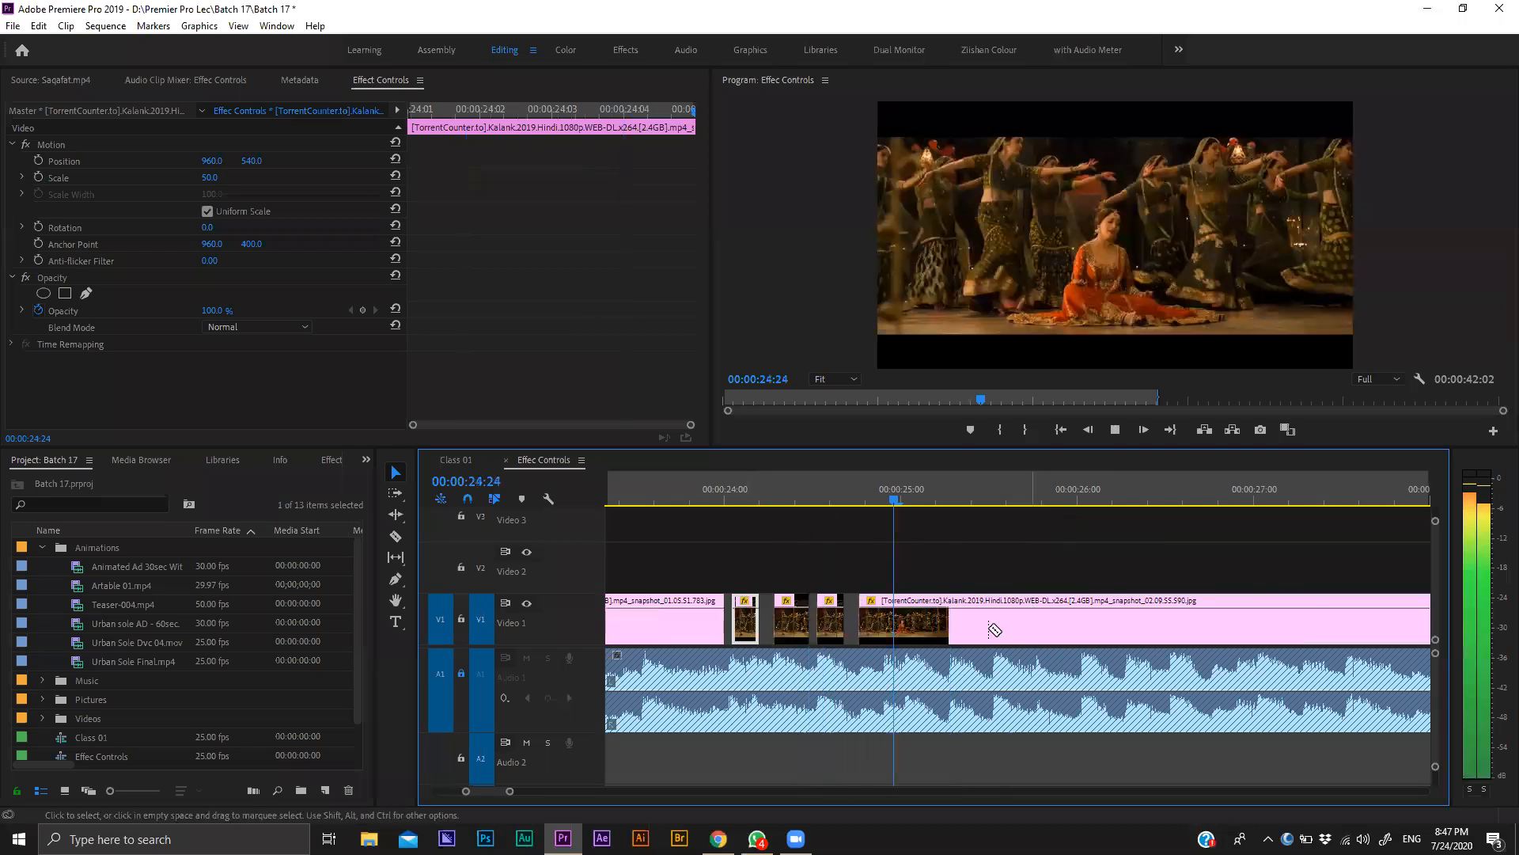
key(space)
key(ctrl+k)
click(1127, 625)
key(minus)
key(Delete)
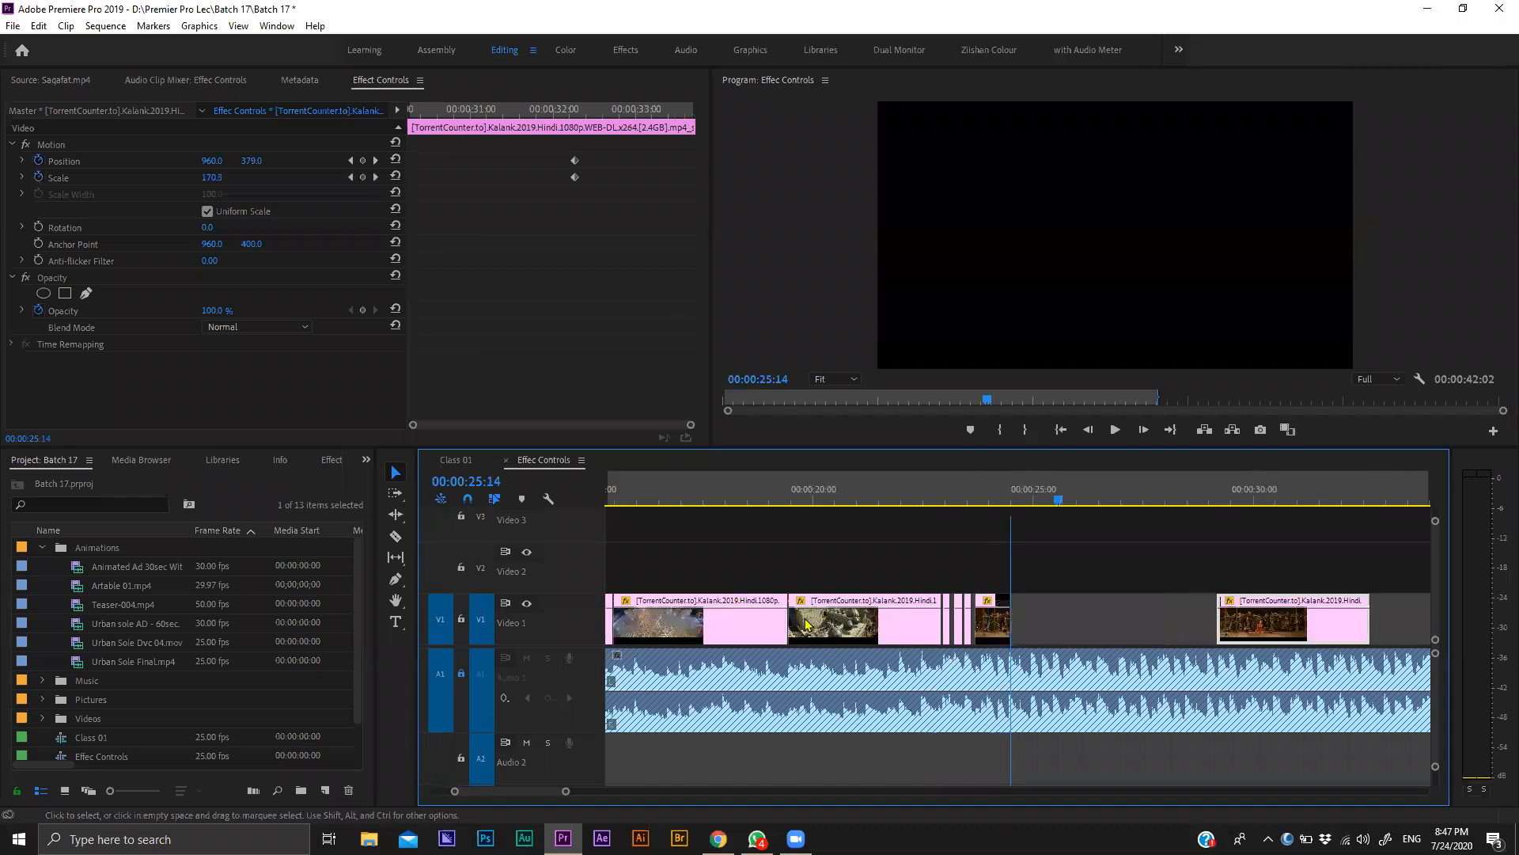
Copy the street crowd still onto Video 2 and cut it down to the span from 00:00:25:14 to 00:00:26:01.
scroll(734, 629, up, 2)
drag(735, 629, 1308, 576)
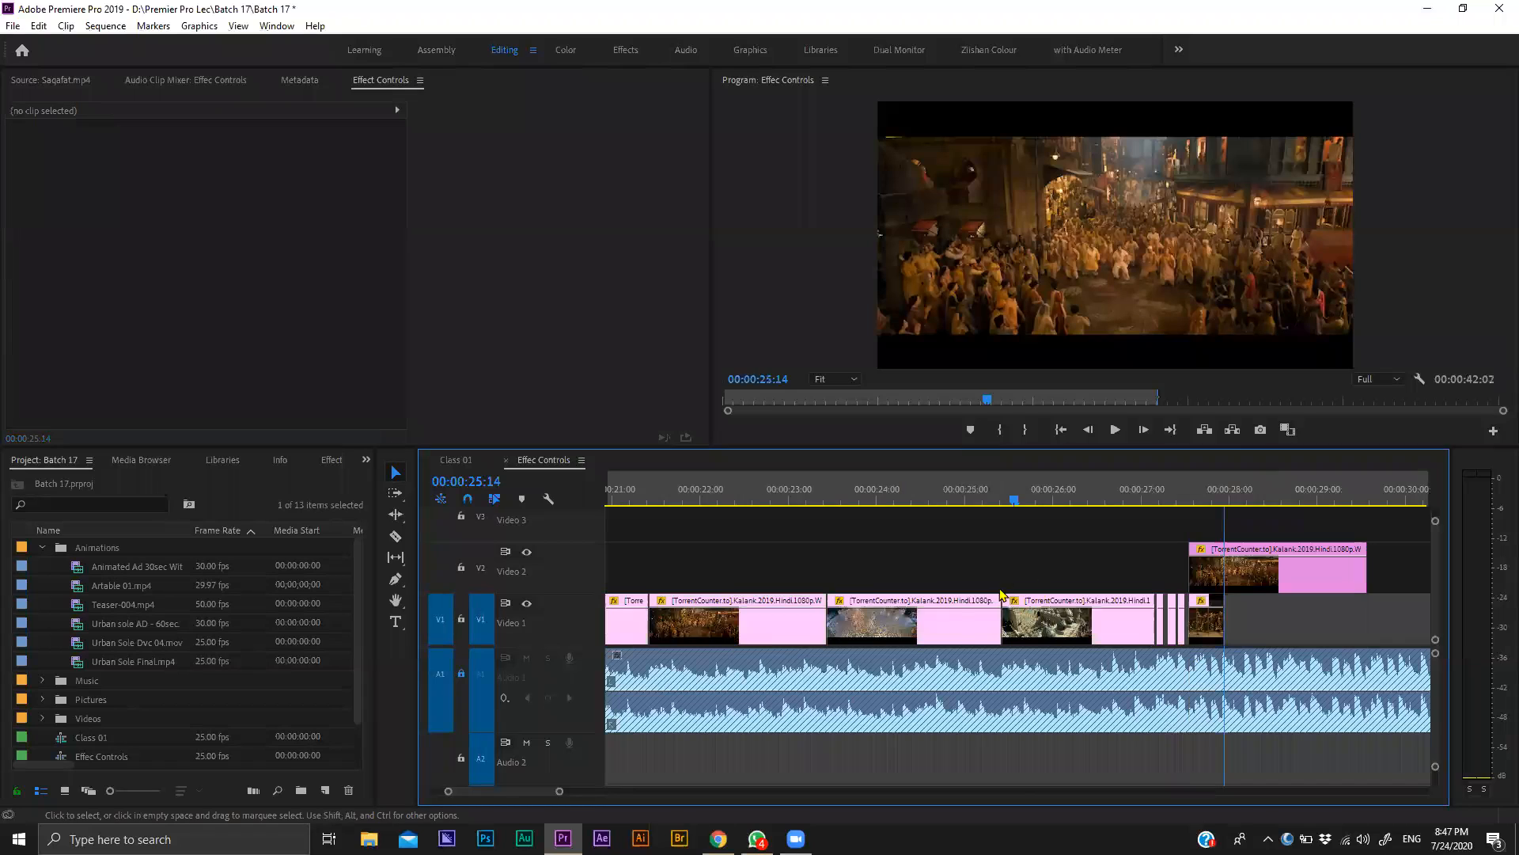
key(equal)
key(c)
click(1100, 583)
key(v)
click(1153, 585)
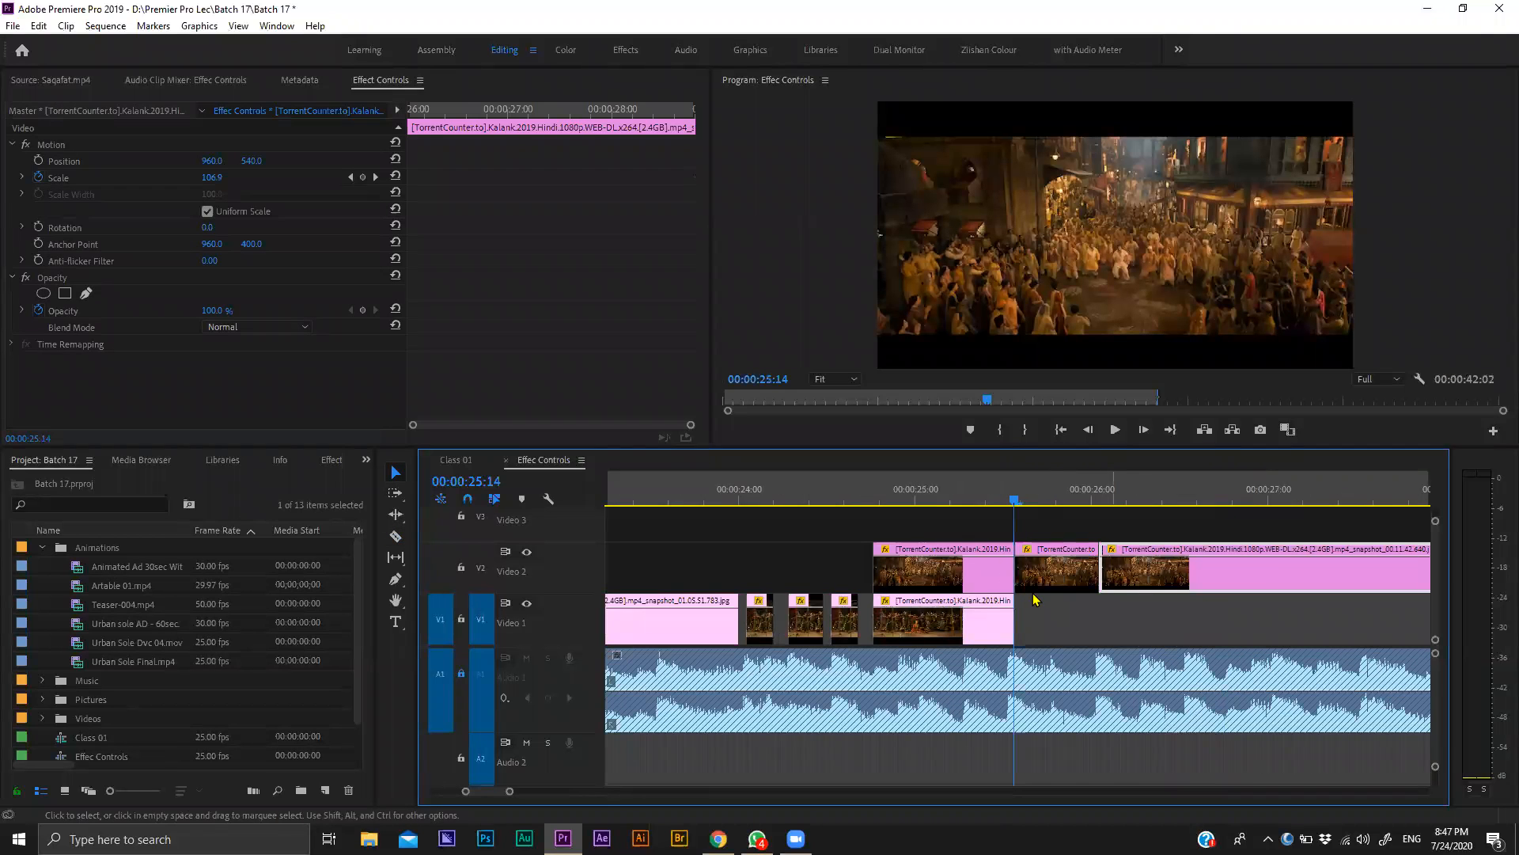
key(Delete)
click(959, 573)
key(Delete)
Move the ballroom still to 00:00:26:01 on Video 1 and copy the still of the woman behind the wall onto Video 2.
drag(956, 501, 733, 481)
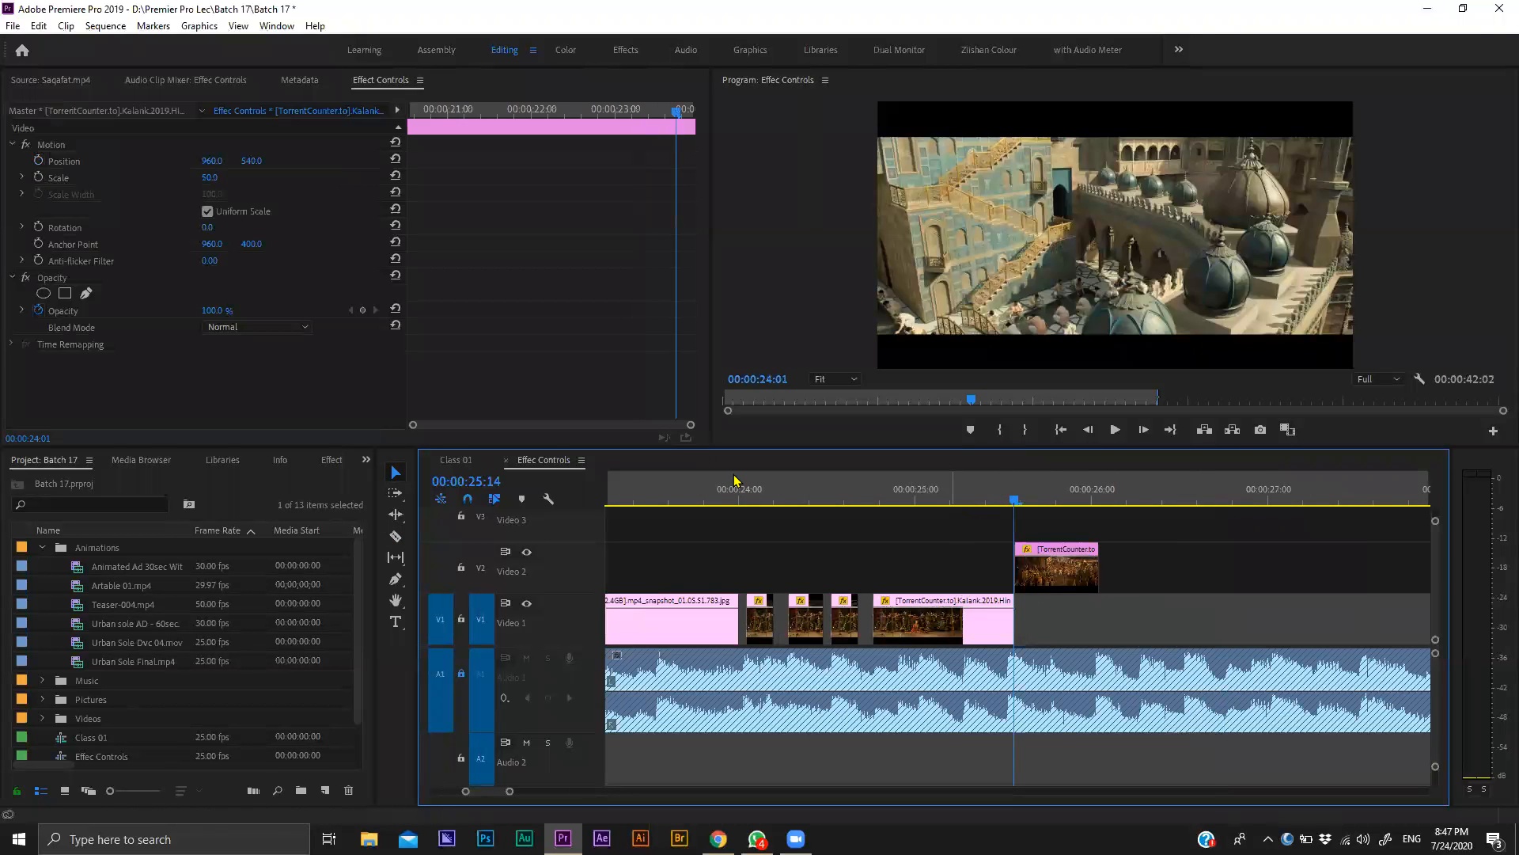
key(space)
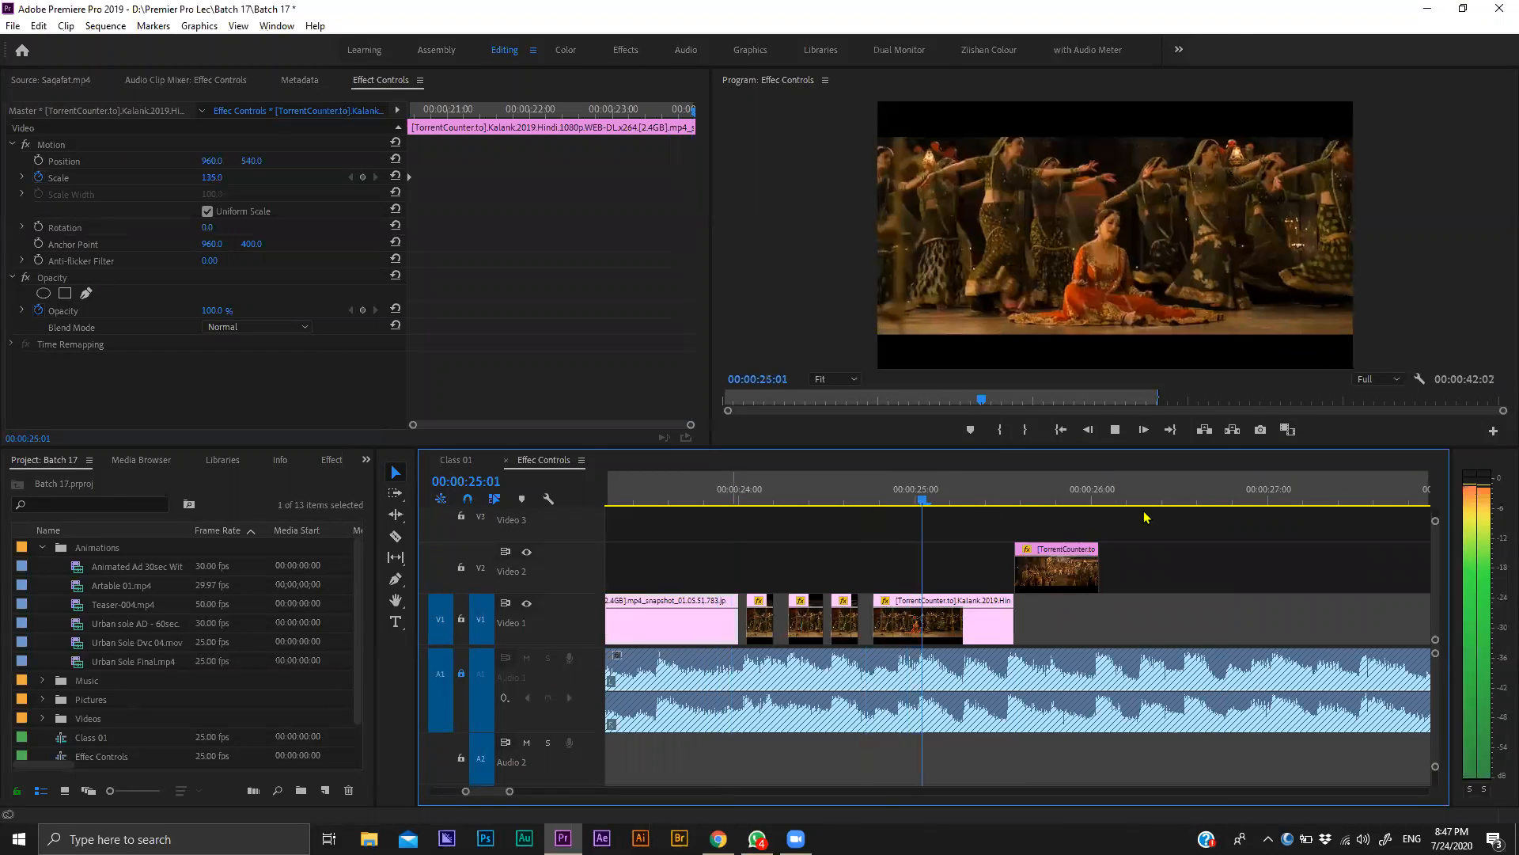
click(972, 489)
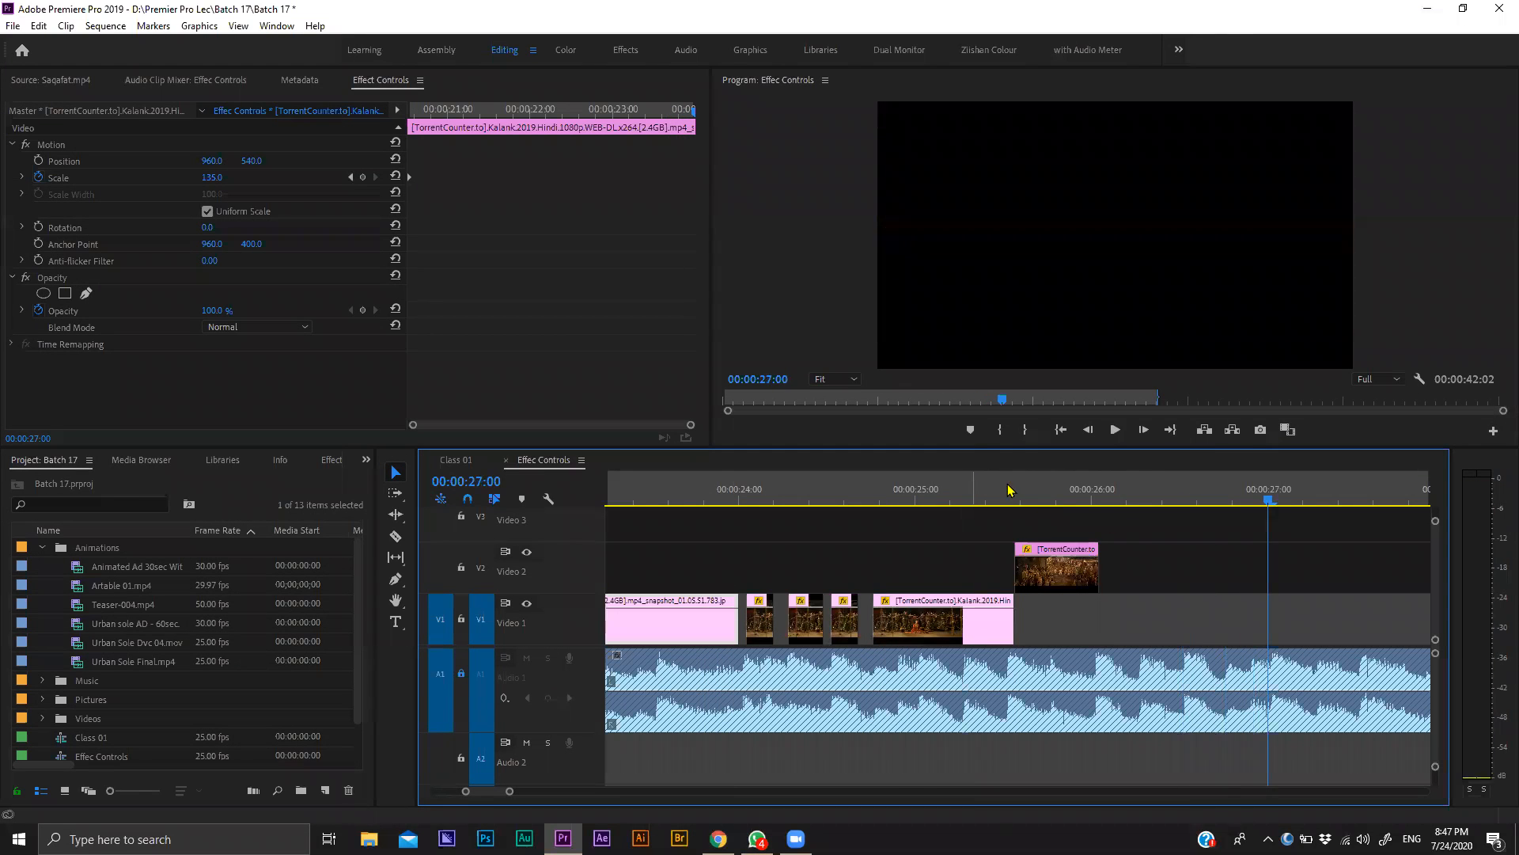
click(1100, 489)
key(minus)
key(minus)
key(minus)
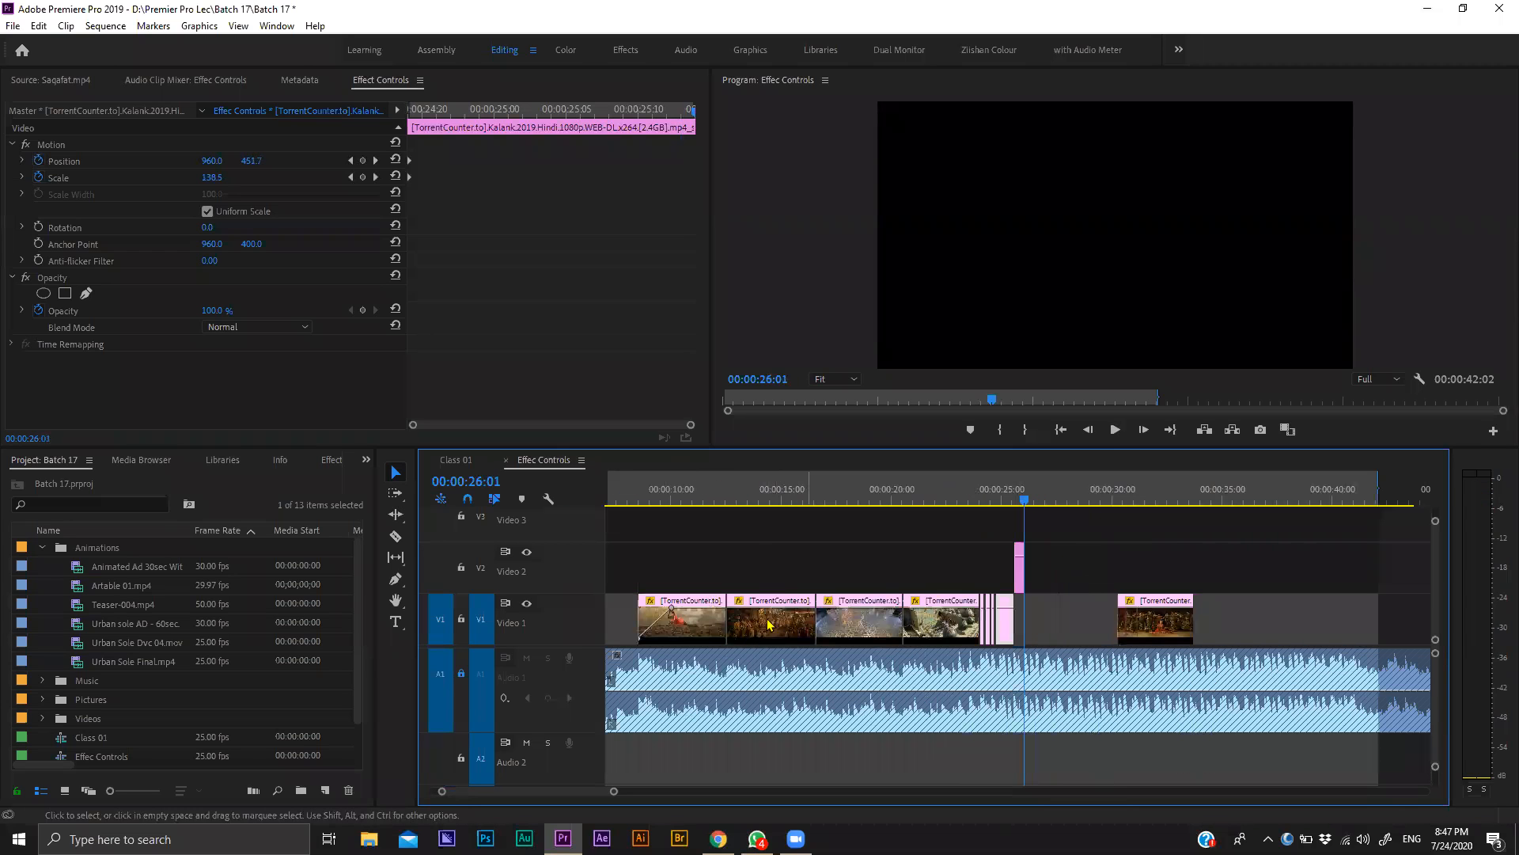
key(ctrl+s)
drag(847, 603, 1053, 617)
alt+drag(701, 620, 1121, 569)
key(super)
click(1222, 560)
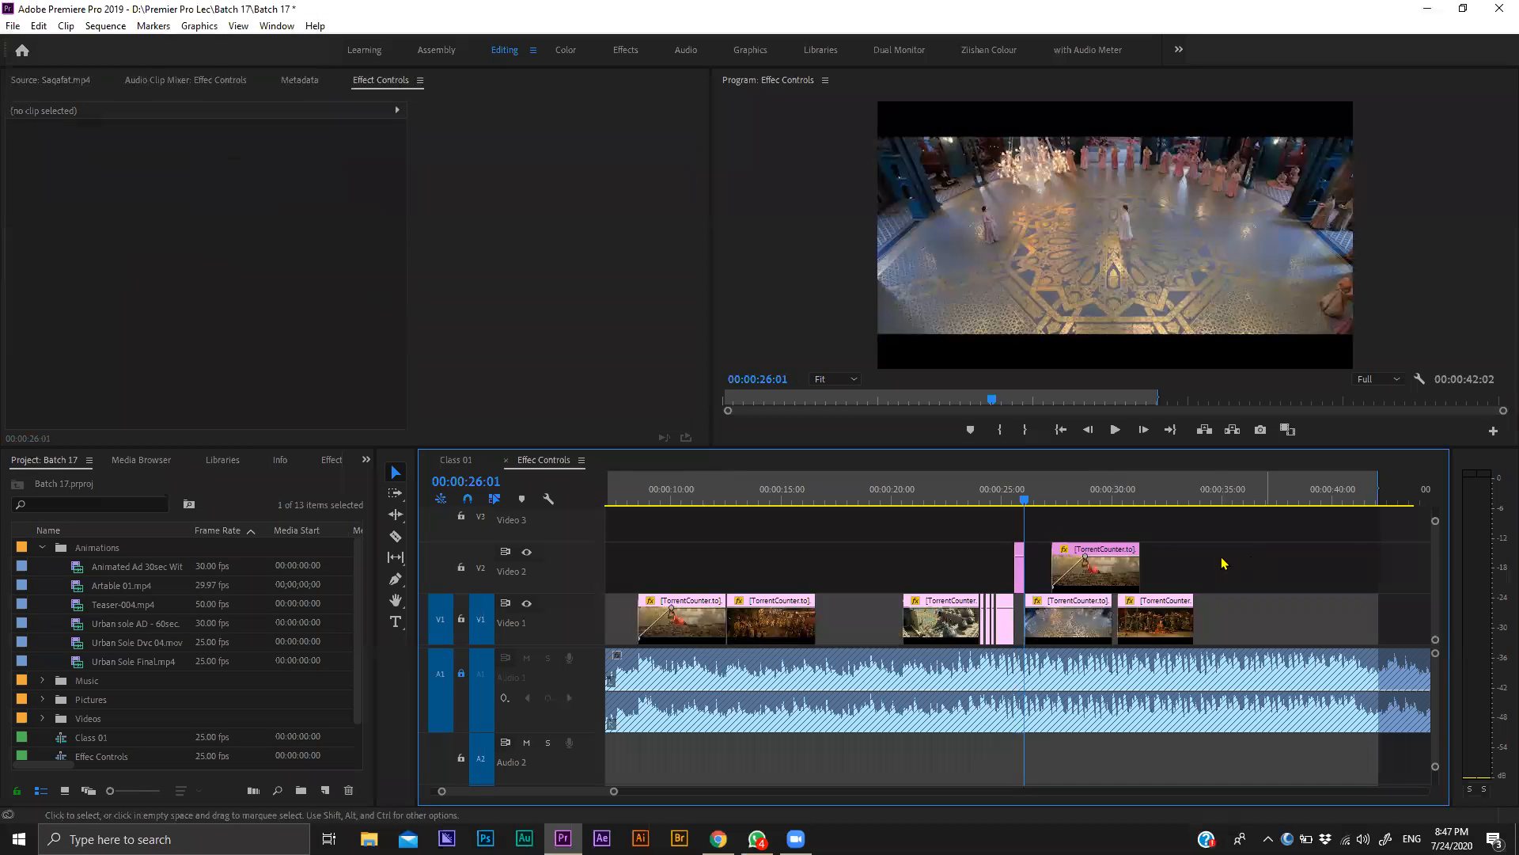
Shorten the ballroom still on Video 1 to a brief piece ending at about 00:00:26:07.
key(equal)
key(equal)
key(equal)
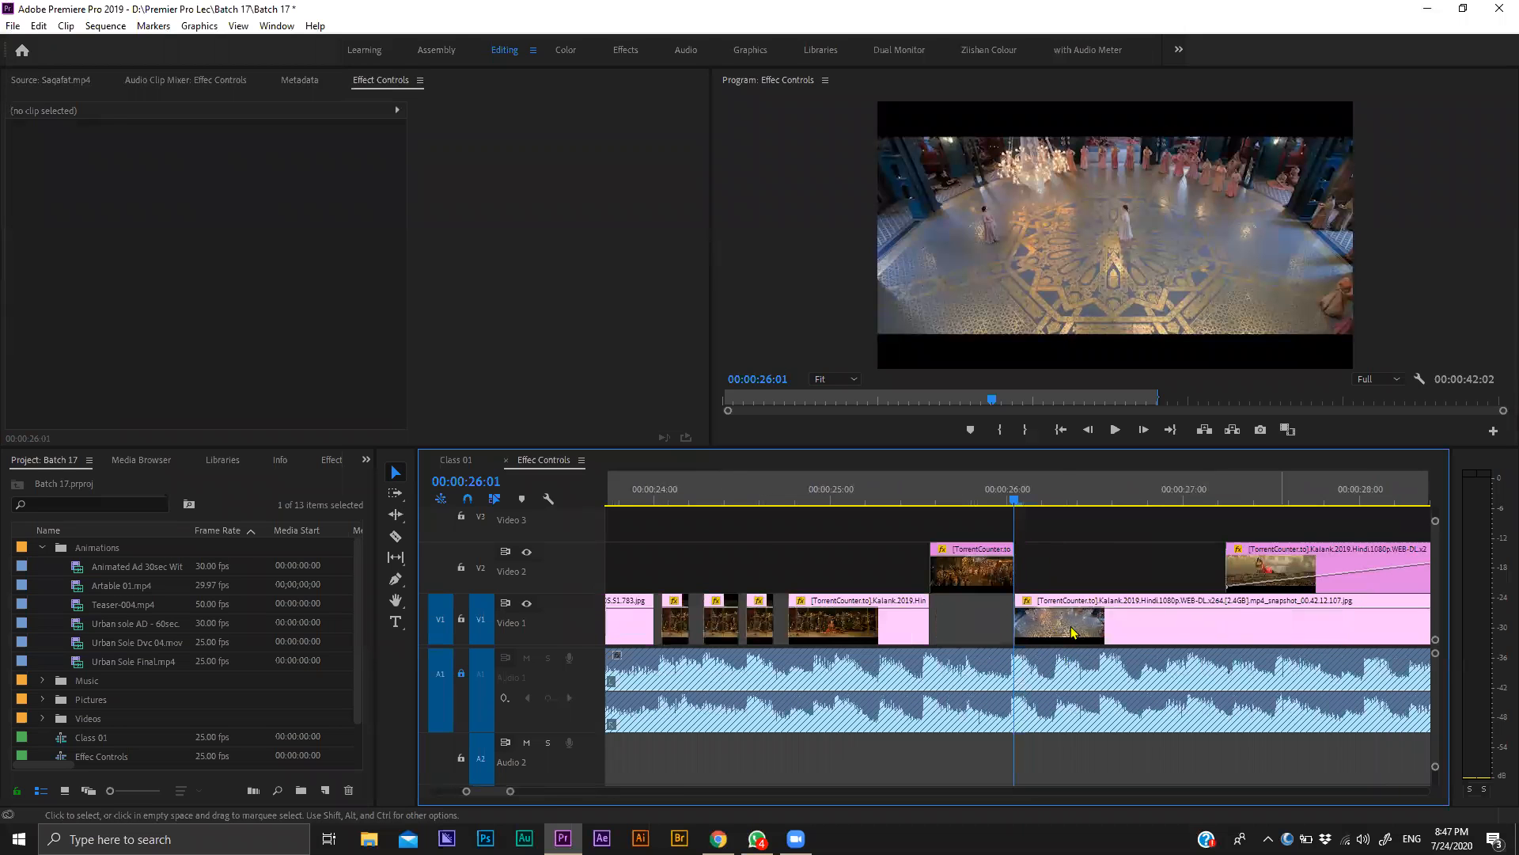
key(ctrl+z)
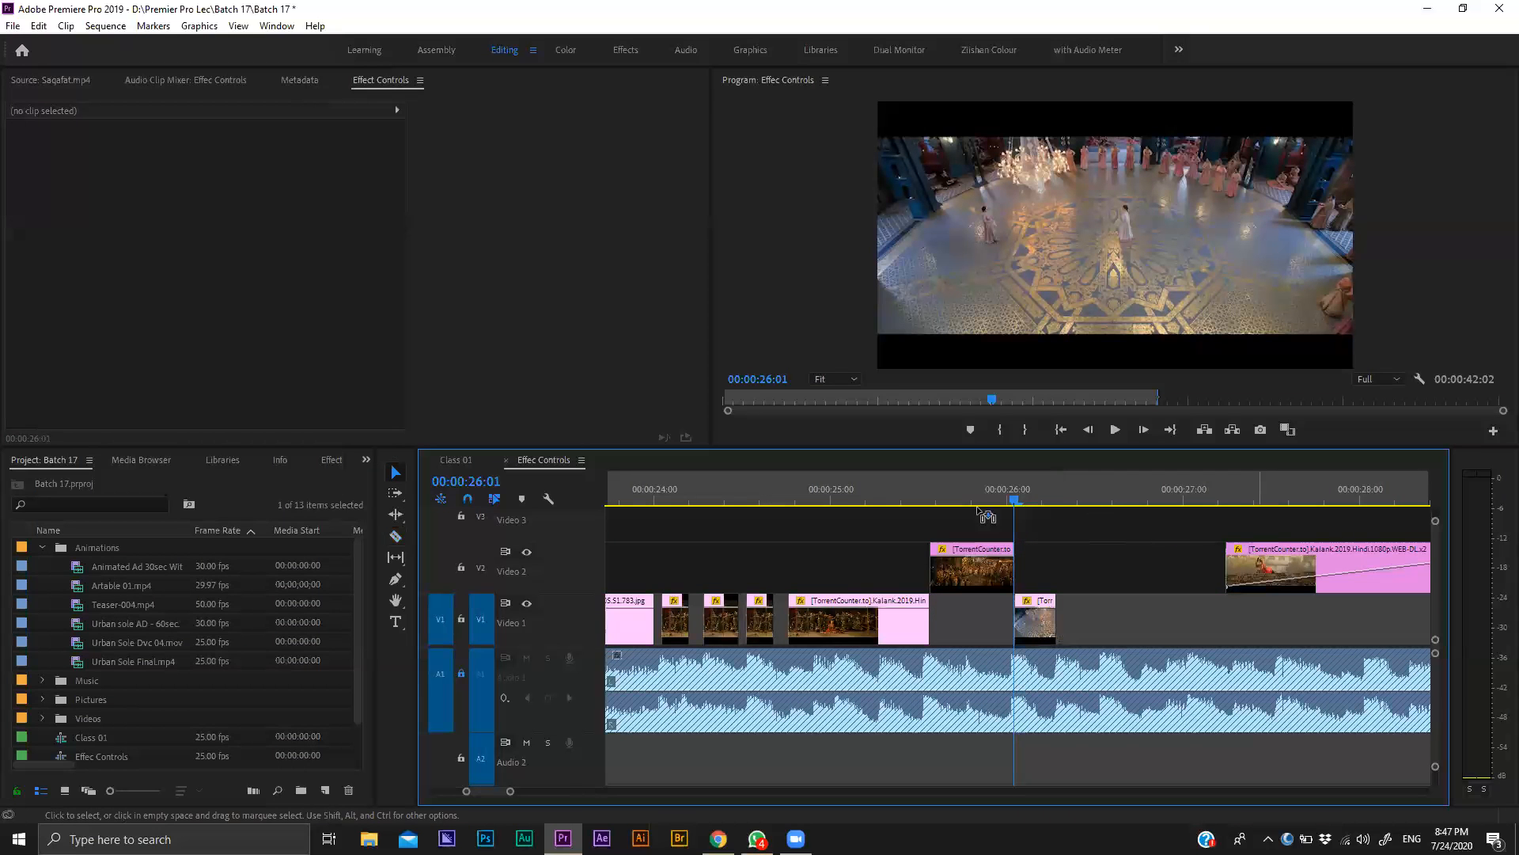
Move the copied still of the woman to Video 3 and cut it to a short piece of about six frames.
drag(1423, 567, 972, 539)
key(c)
click(1049, 539)
key(v)
key(Delete)
drag(1119, 574, 1096, 522)
key(space)
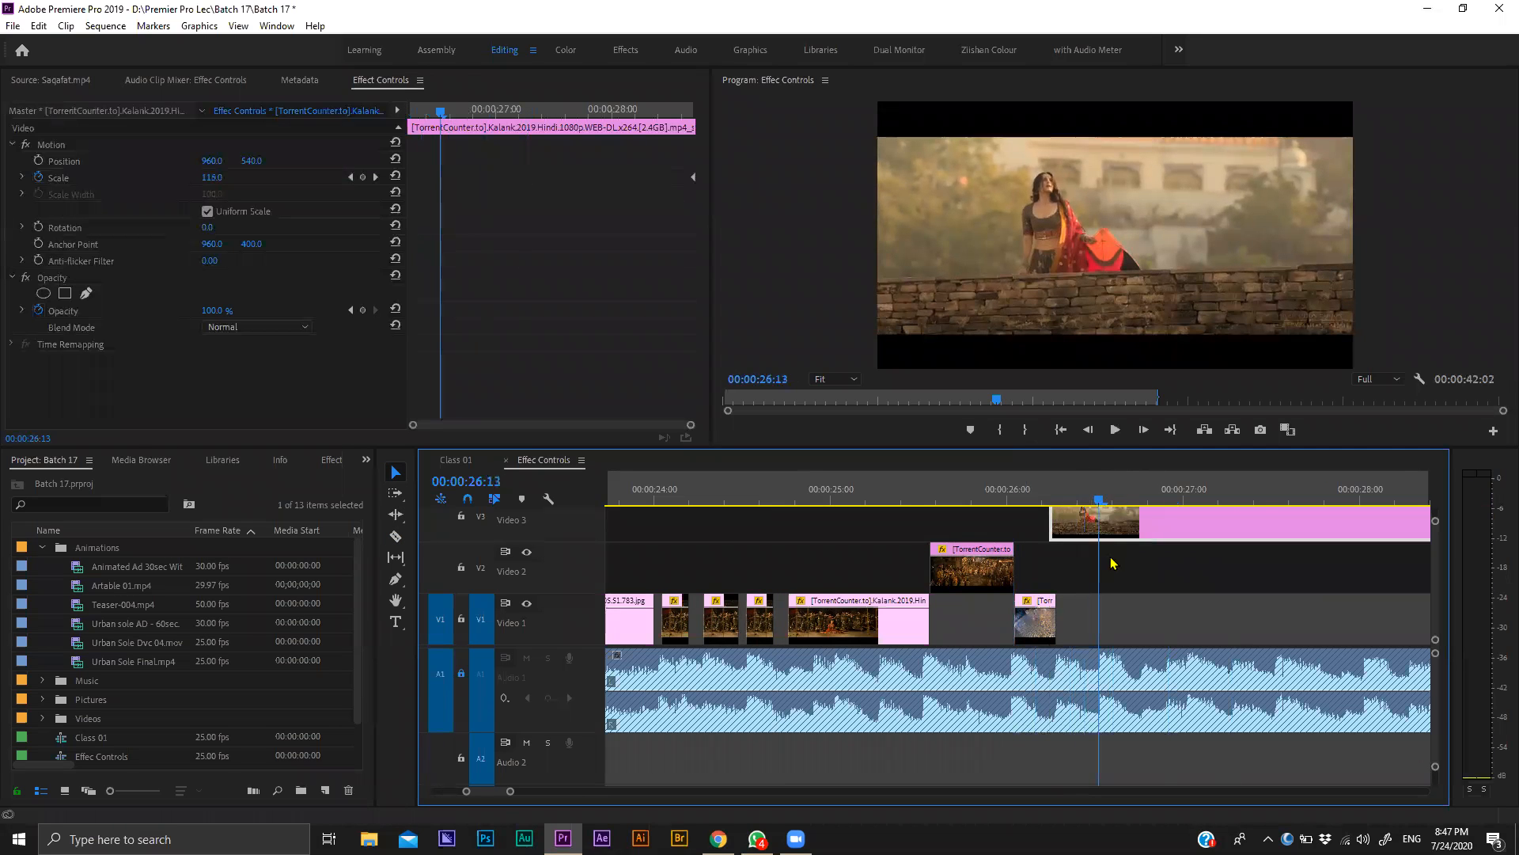
click(1098, 535)
key(v)
click(1118, 531)
key(Delete)
Line up the crowd and woman pieces on Video 1 and place the dance still's remaining part directly behind them at 00:00:26:13.
mouse_move(1070, 535)
mouse_down()
mouse_move(1083, 587)
mouse_move(1057, 558)
mouse_up()
drag(1160, 552, 984, 623)
drag(1142, 626, 1157, 629)
click(1171, 578)
Try to cut the second dance piece at 00:00:27:01 and delete the part after the cut.
click(859, 491)
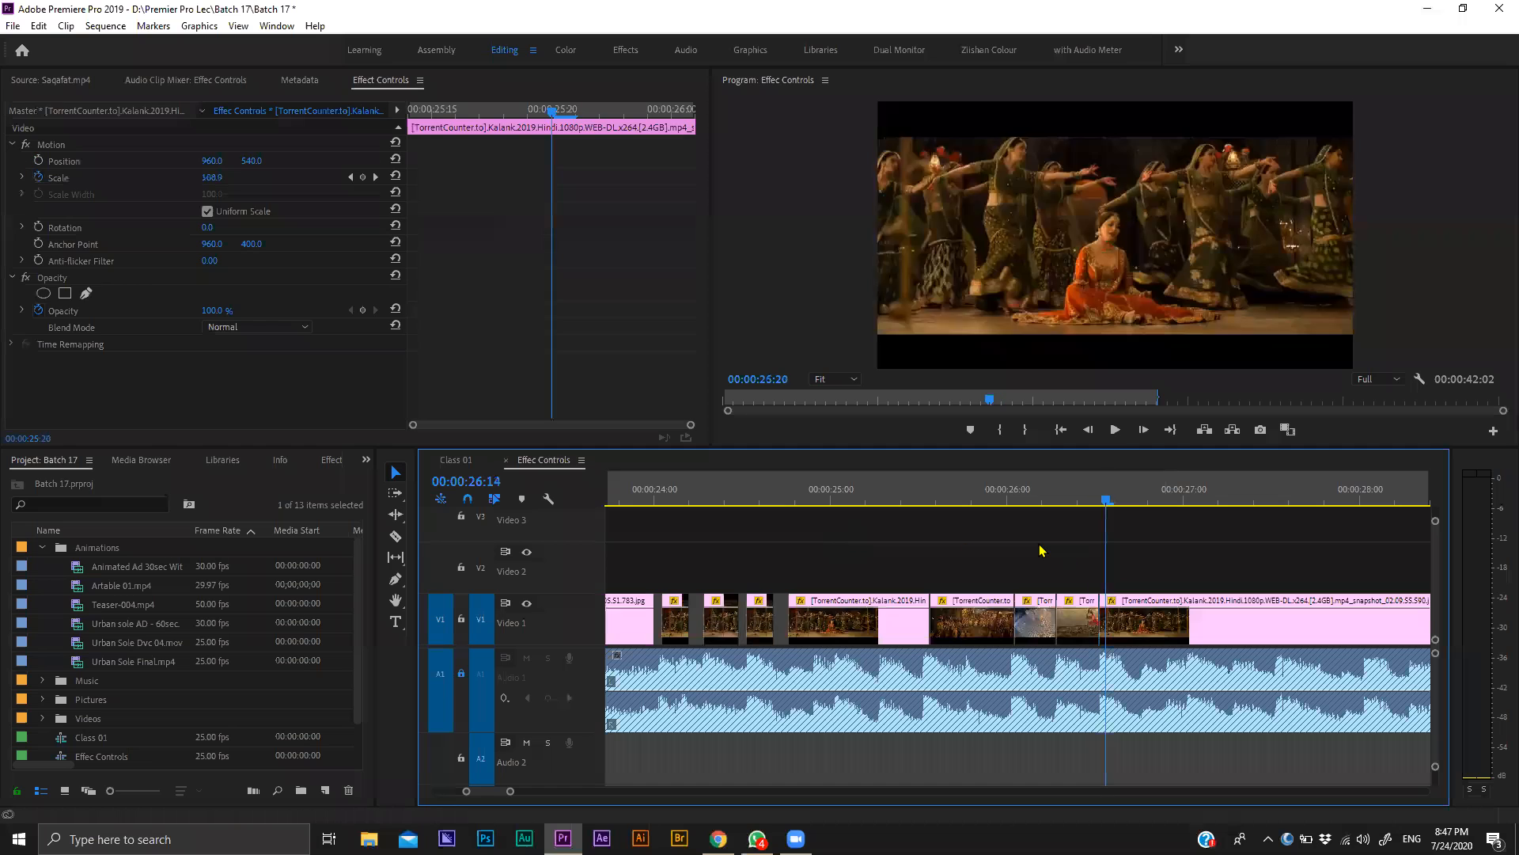
key(space)
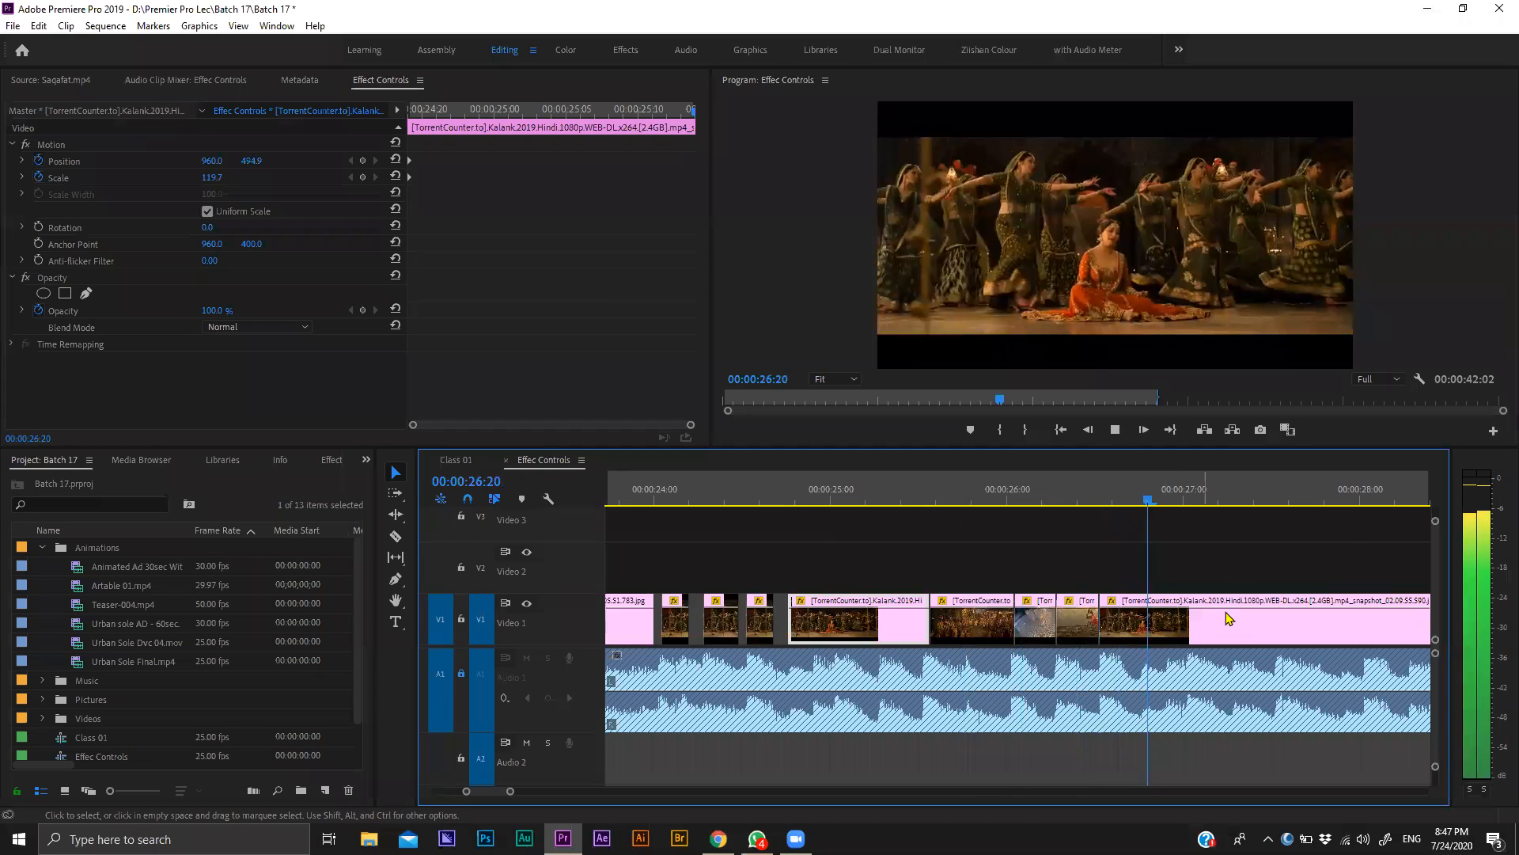
key(space)
key(ctrl+k)
key(ctrl+z)
key(c)
click(1191, 625)
key(v)
drag(1246, 569, 1285, 625)
key(Delete)
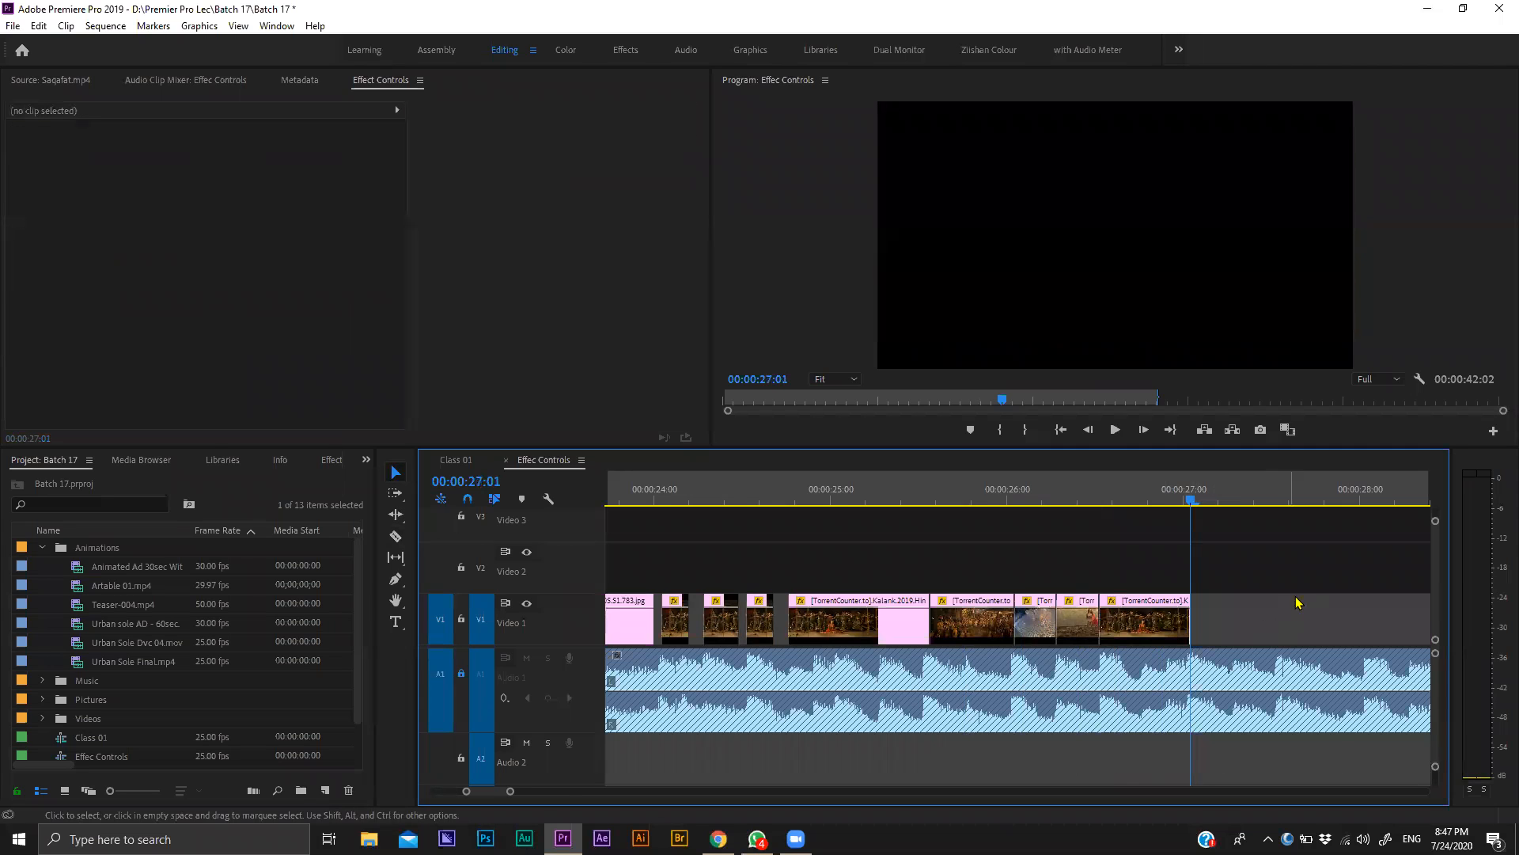
Undo the cut and deletion on the second dance piece and select the arranged clips from 00:00:24:19 onward for copying.
key(minus)
key(minus)
key(minus)
key(minus)
key(equal)
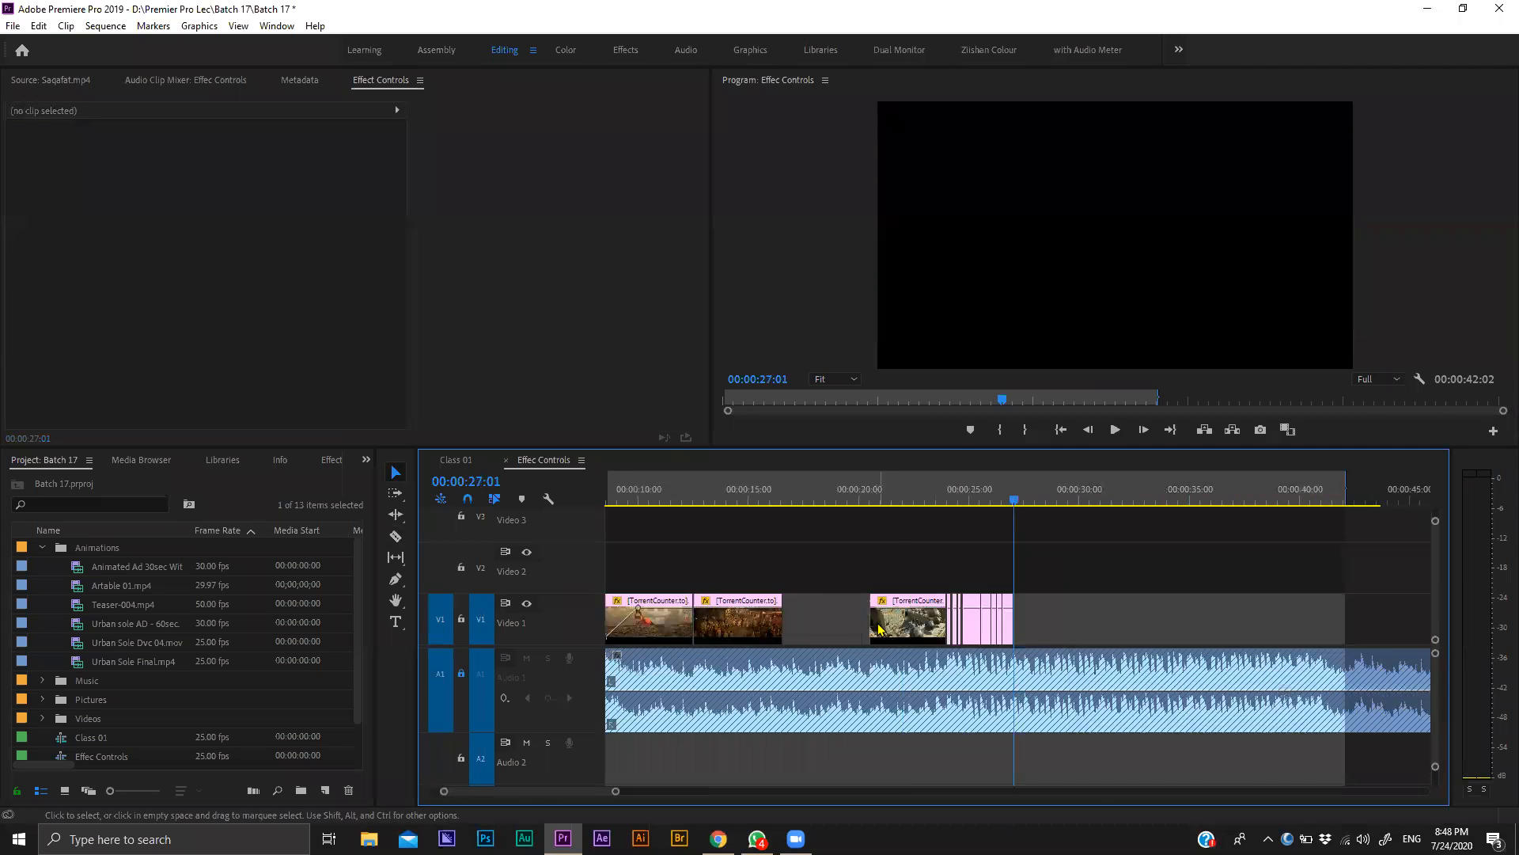
scroll(1058, 621, up, 1)
key(ctrl+z)
key(ctrl+z)
key(ctrl+z)
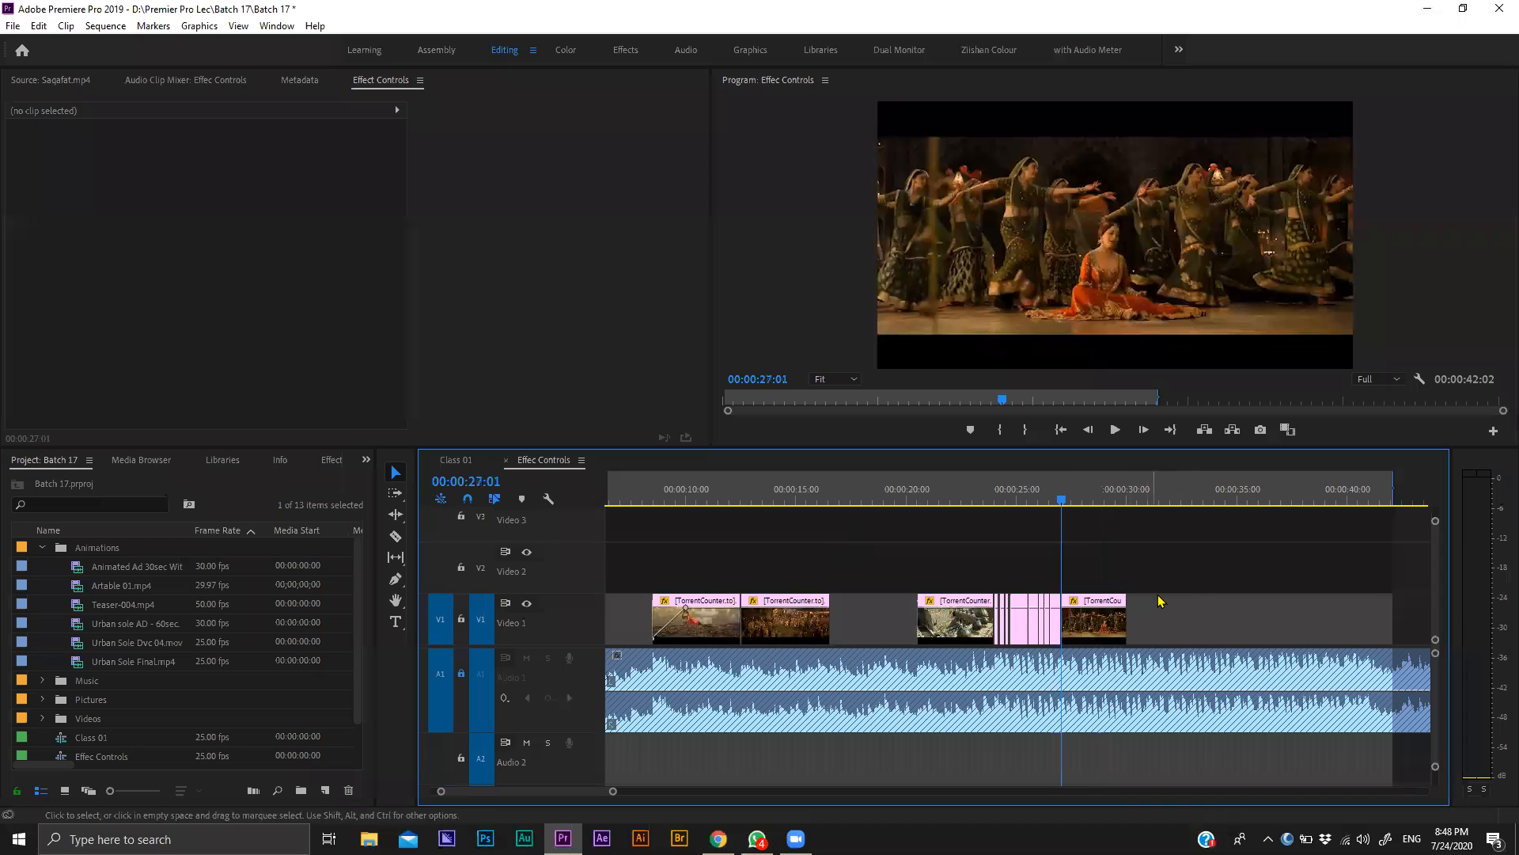
key(ctrl+z)
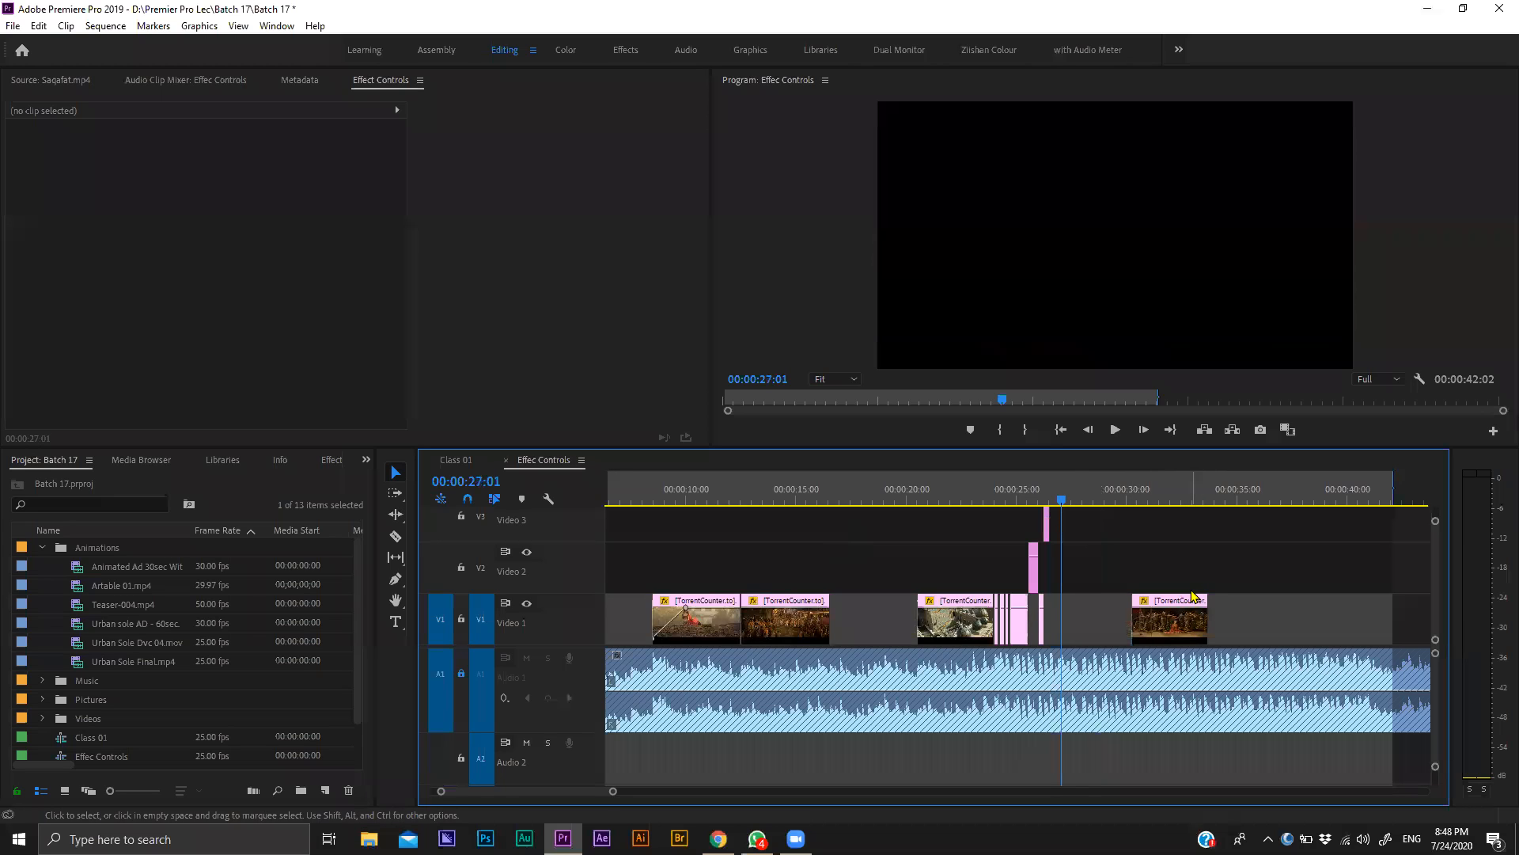
key(ctrl+z)
drag(1177, 552, 1017, 638)
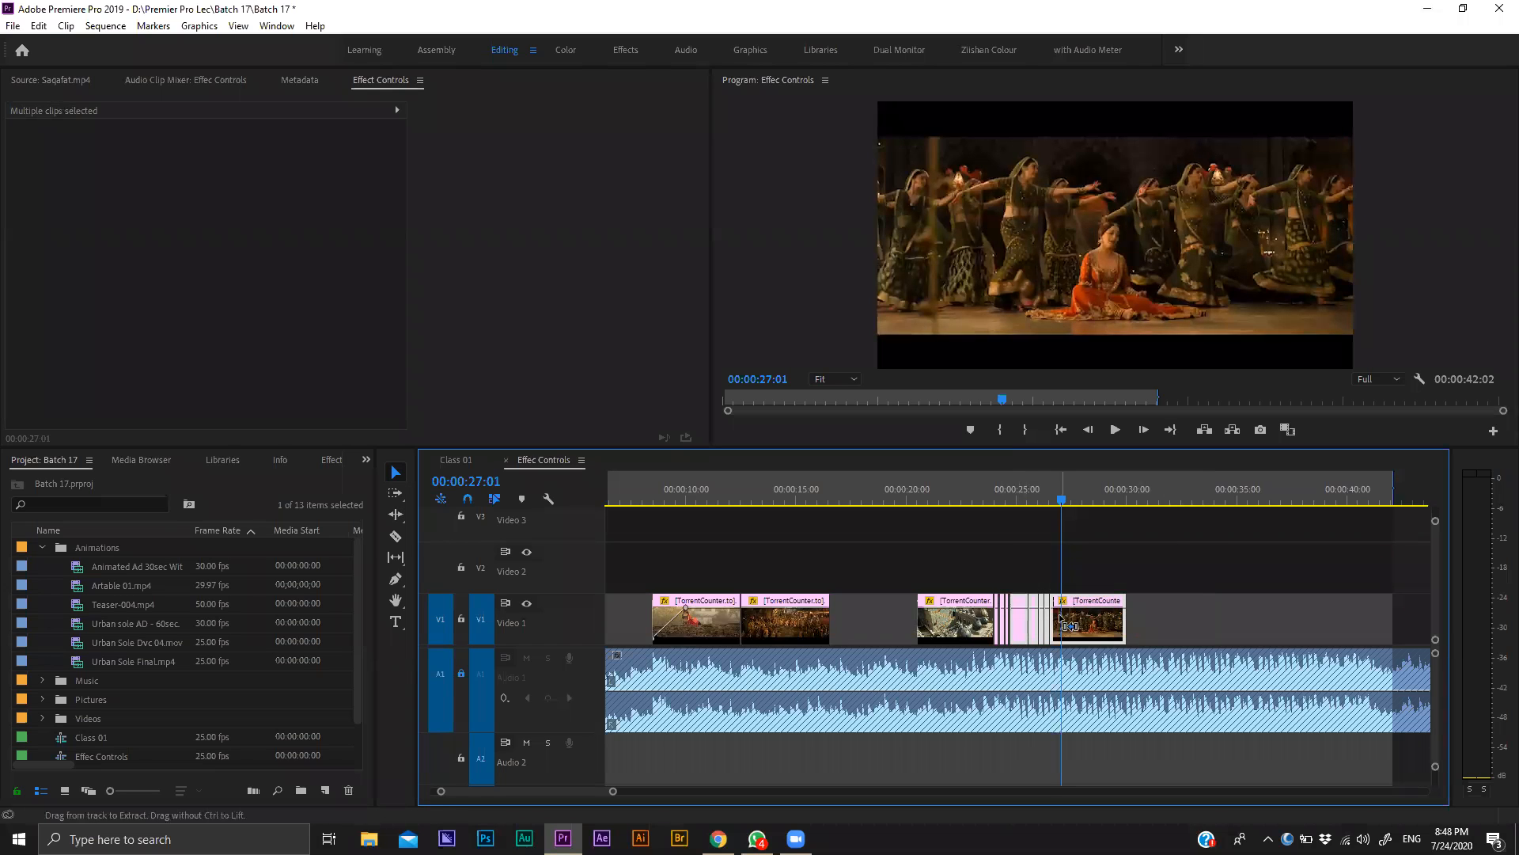
Undo the edits back to the point where the ballroom still sits in its original place before the short cuts.
key(ctrl+z)
key(ctrl+z)
key(ctrl+z)
key(ctrl+z)
key(ctrl+z)
key(ctrl+z)
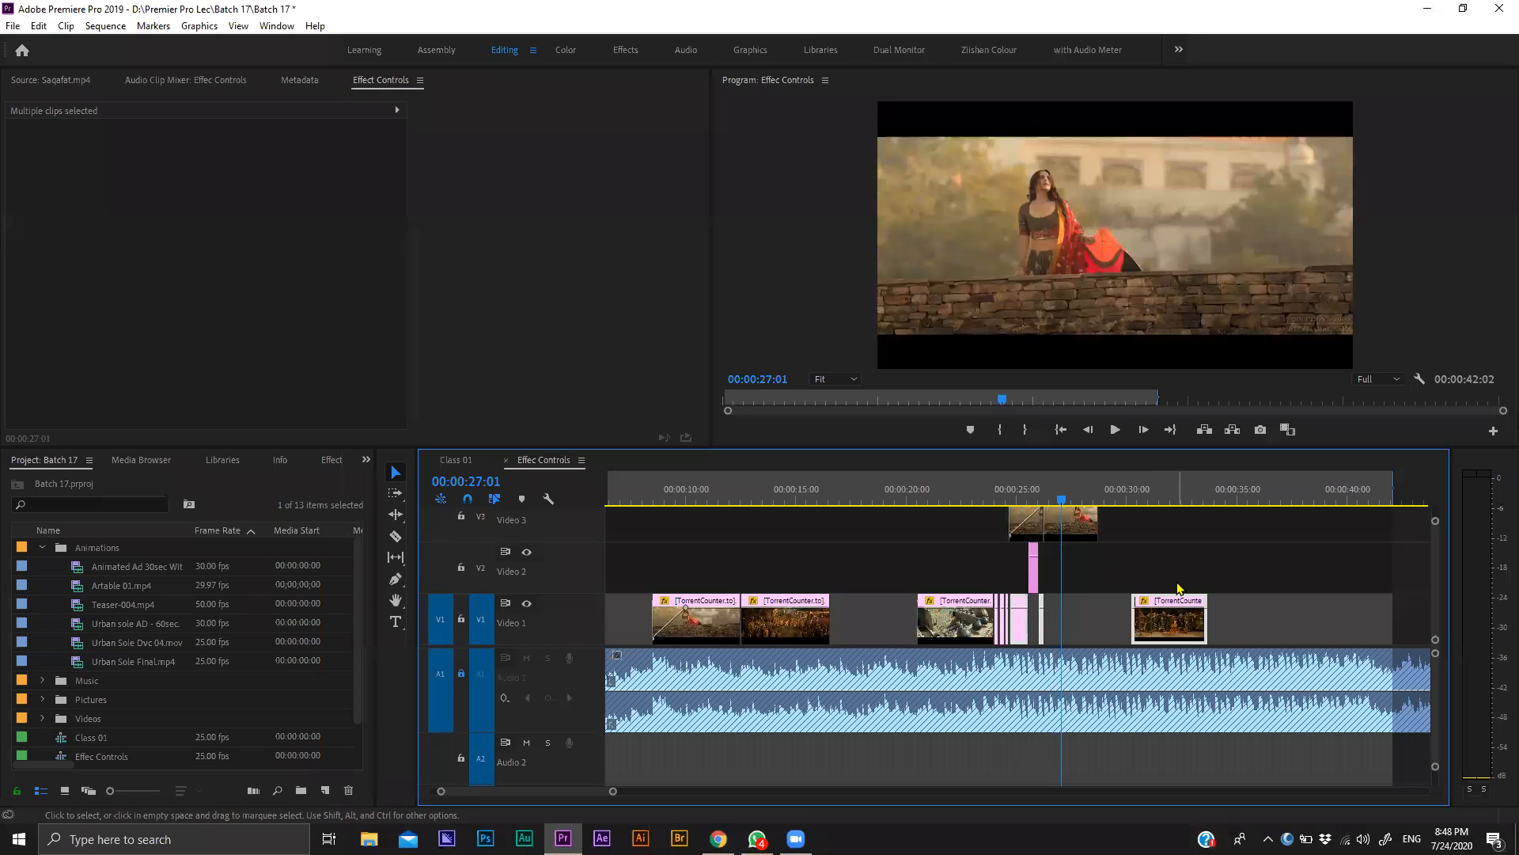
key(ctrl+z)
key(ctrl+z)
click(1178, 576)
click(1022, 503)
key(=)
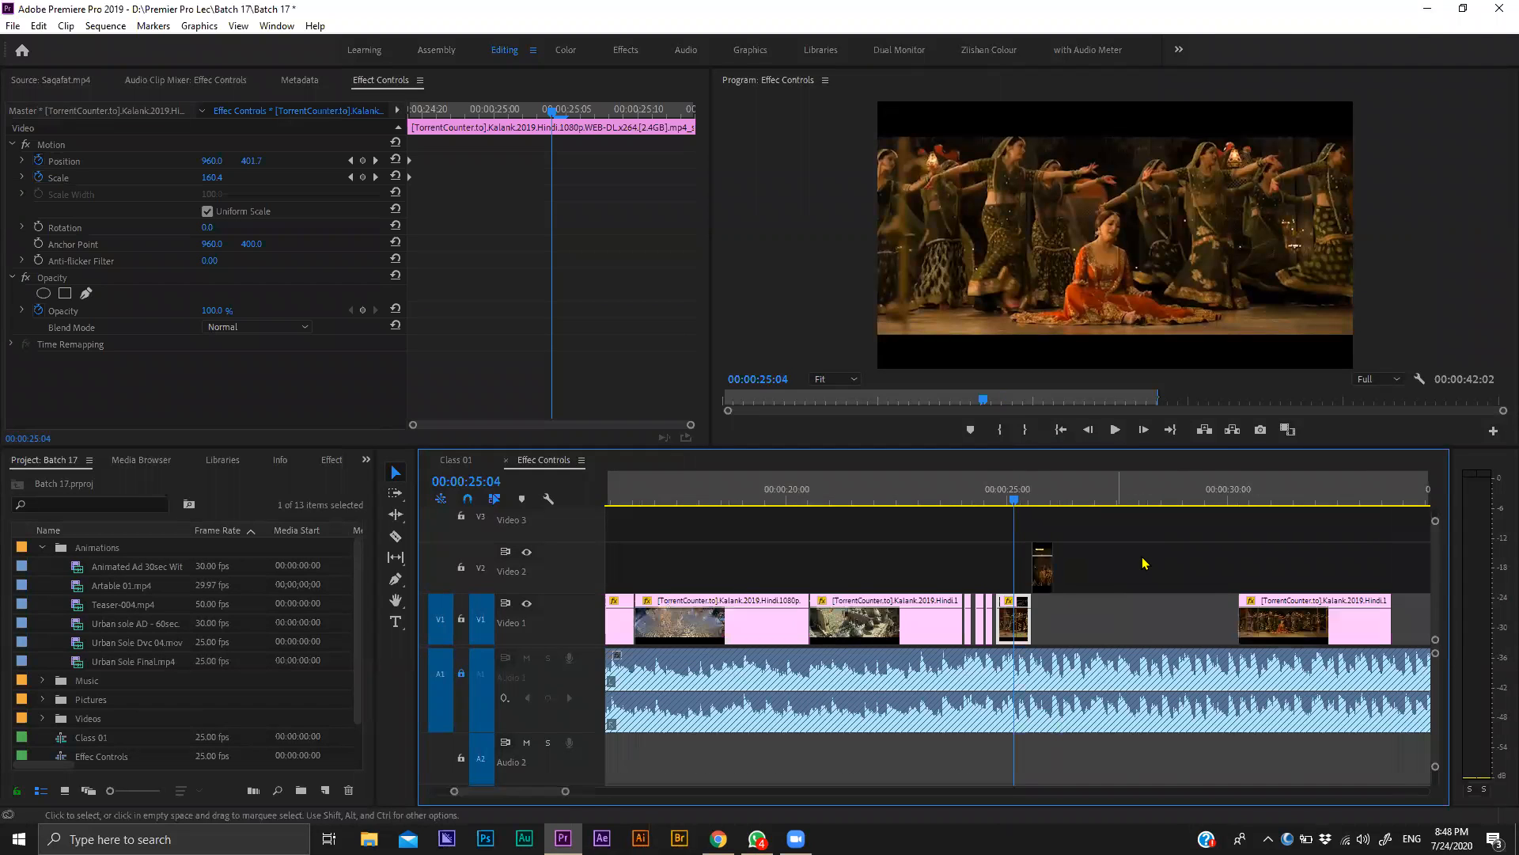
Remove the first dance piece and the crowd copy on Video 2, with the playhead placed at 00:00:24:19.
key(ctrl+z)
key(ctrl+z)
key(ctrl+z)
key(ctrl+z)
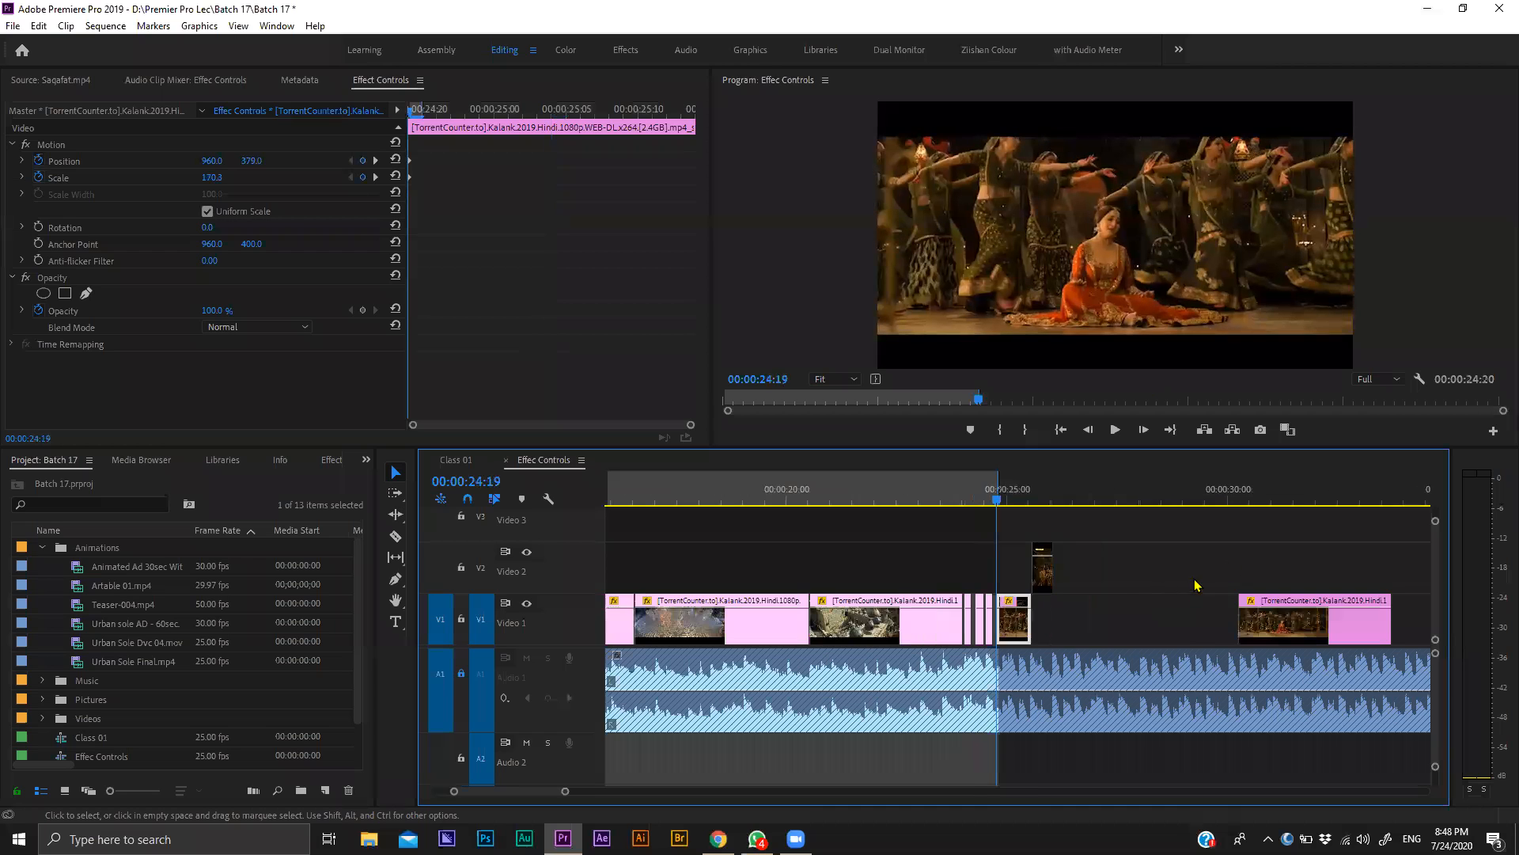
key(ctrl+z)
key(ctrl+z)
key(ctrl+z)
key(ctrl+z)
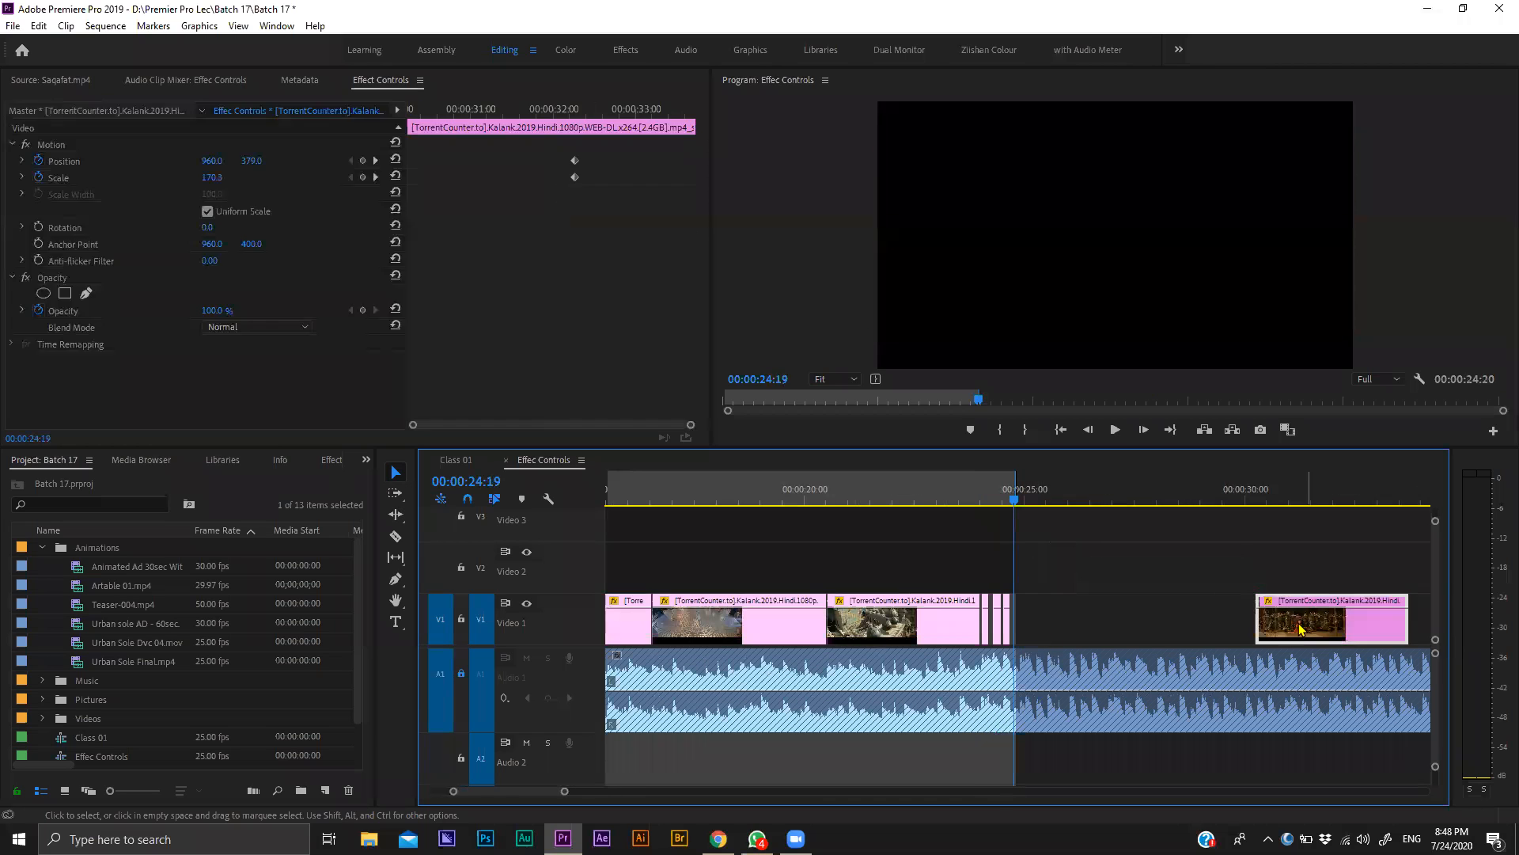
Replace the leftover dance clip by pasting the copied run of clips onto Video 1 at 00:00:24:19, and play it back.
key(ctrl+v)
key(shift+Left)
click(999, 500)
key(space)
key(equal)
key(equal)
key(equal)
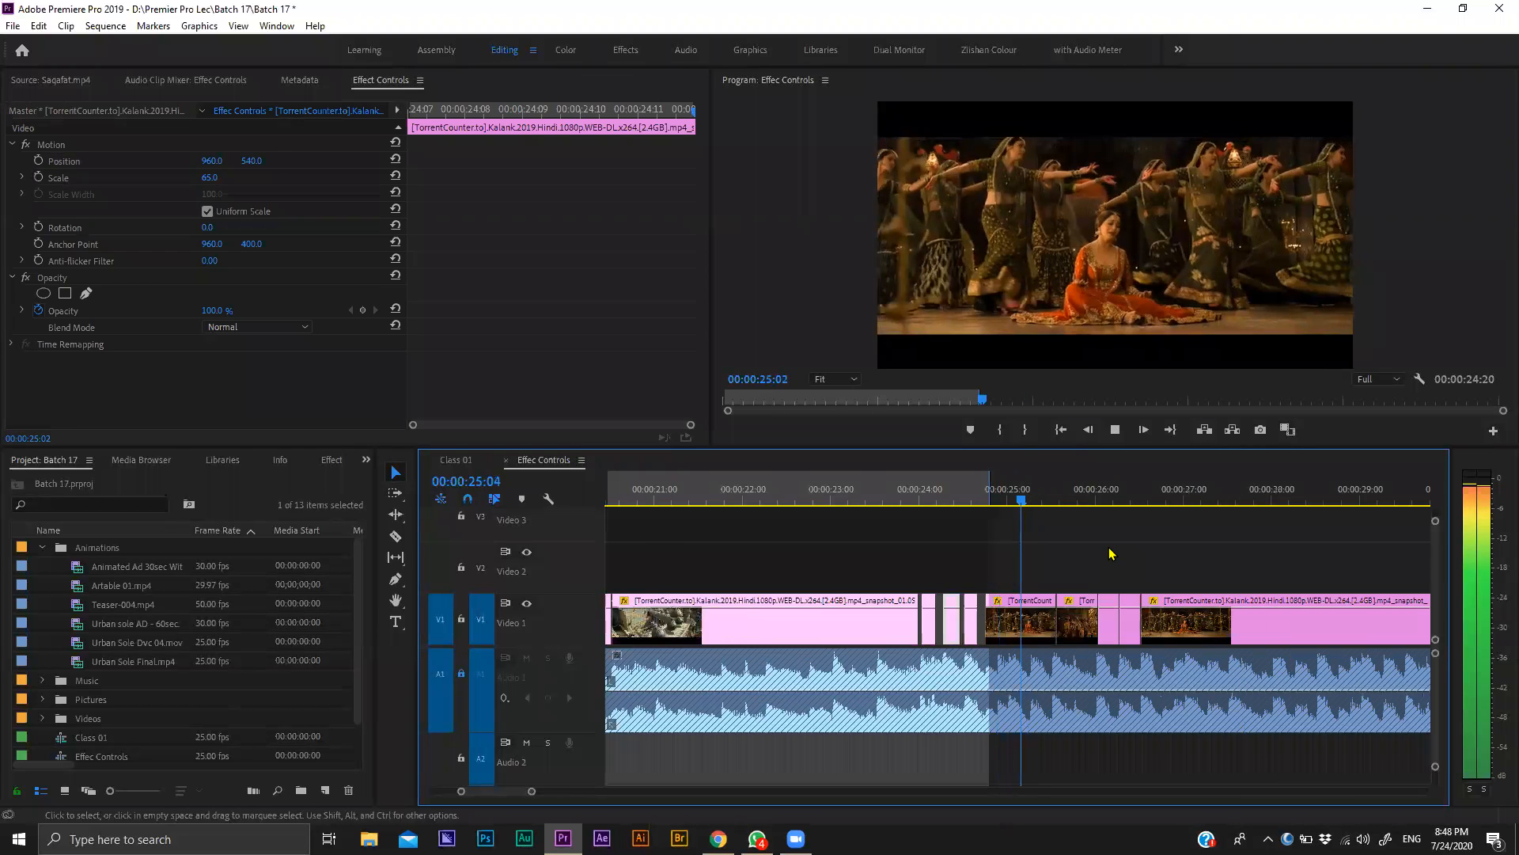
key(space)
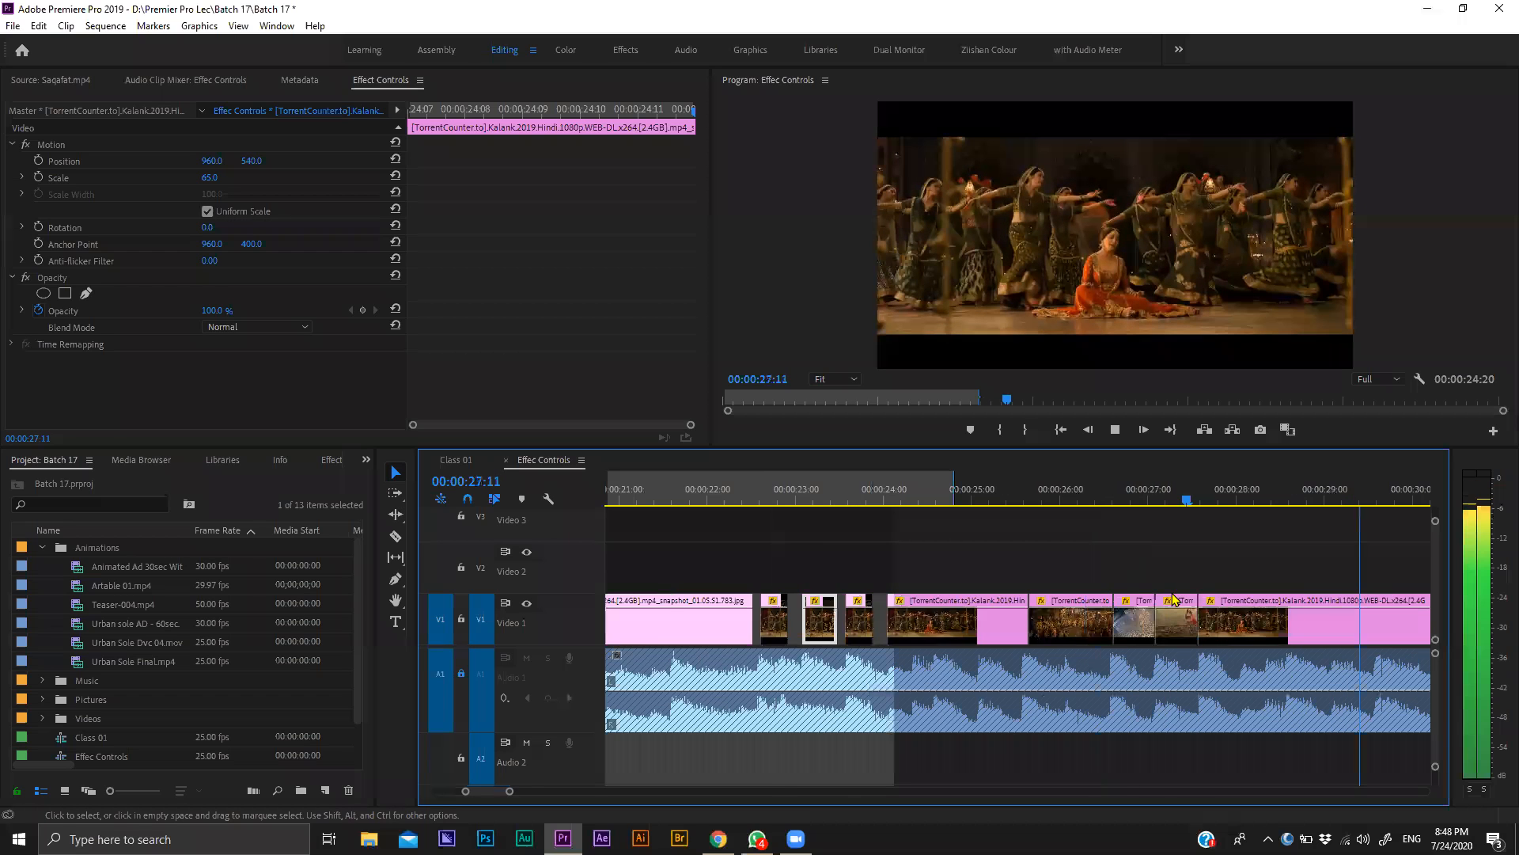
Play the second dance piece to find the beat and trim its end to 00:00:27:13.
key(minus)
key(minus)
key(minus)
key(Up)
key(space)
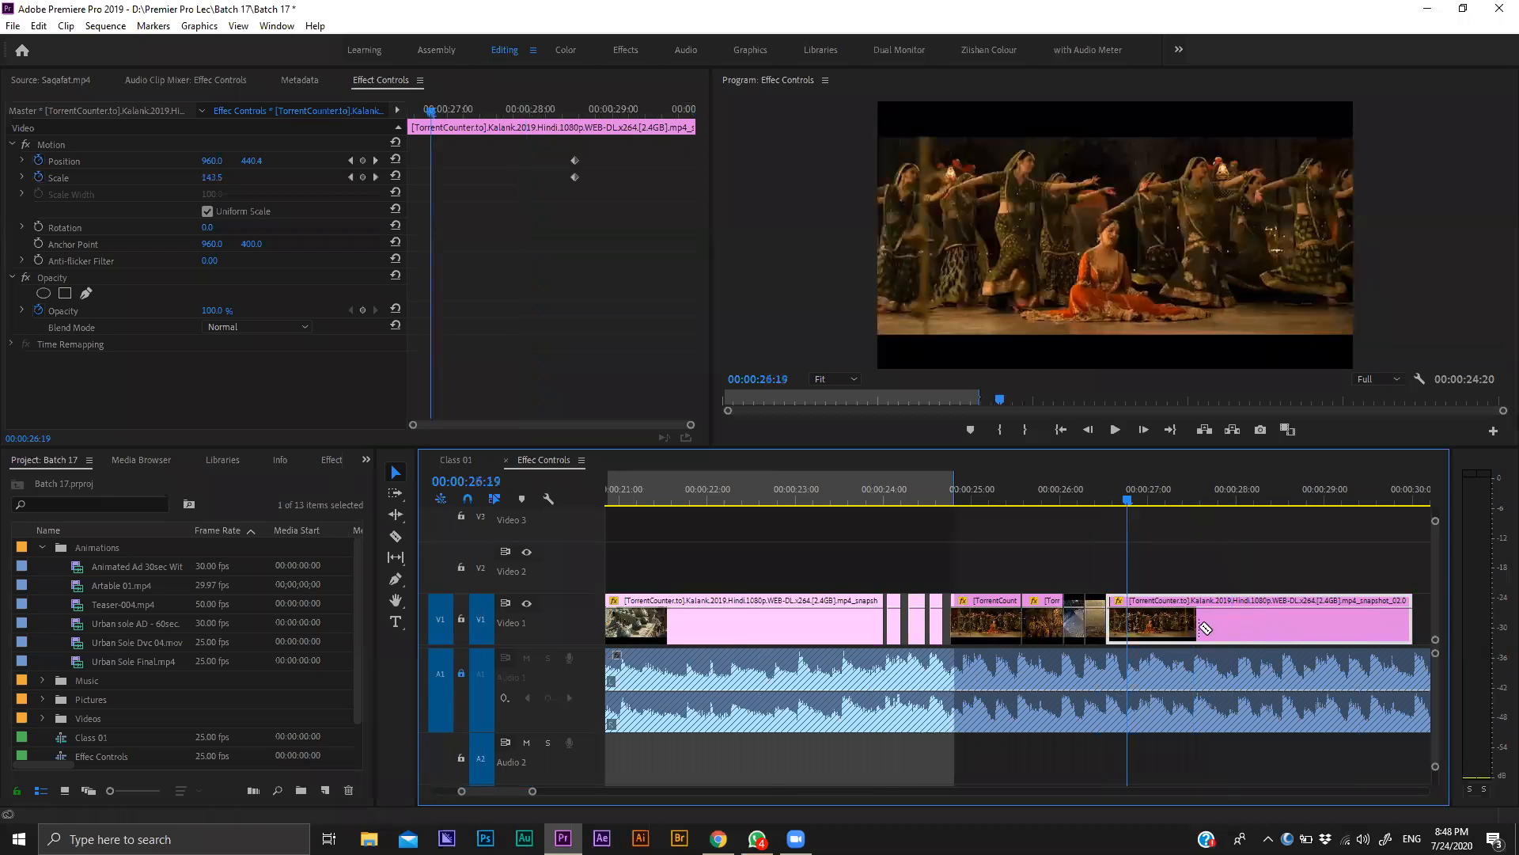
key(space)
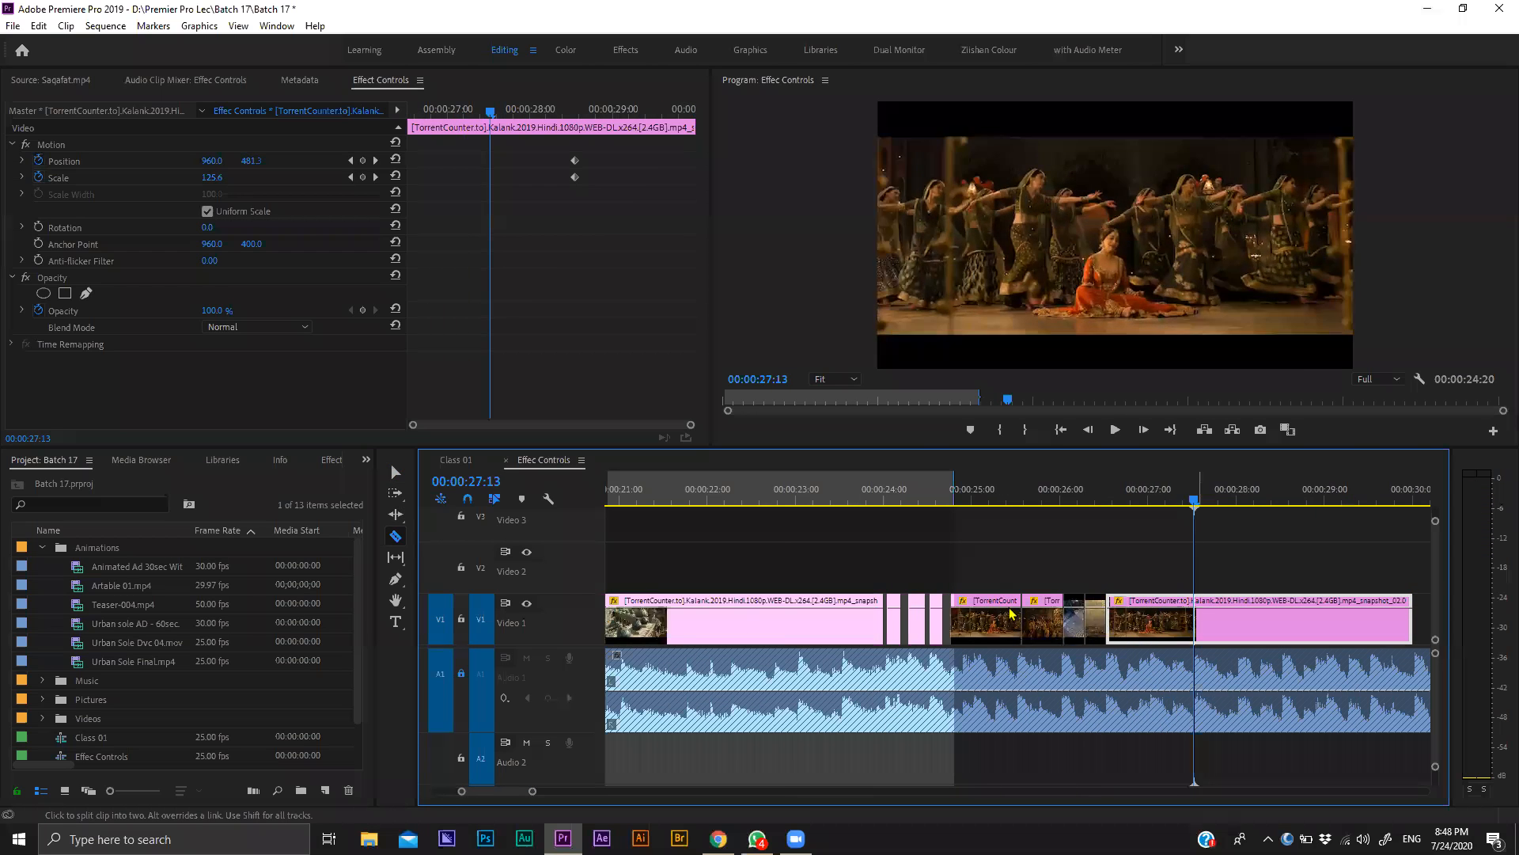
key(w)
Copy the original ballroom still on Video 1 to directly behind the second dance piece, starting at 00:00:27:13.
key(minus)
alt+drag(796, 620, 1281, 612)
key(Up)
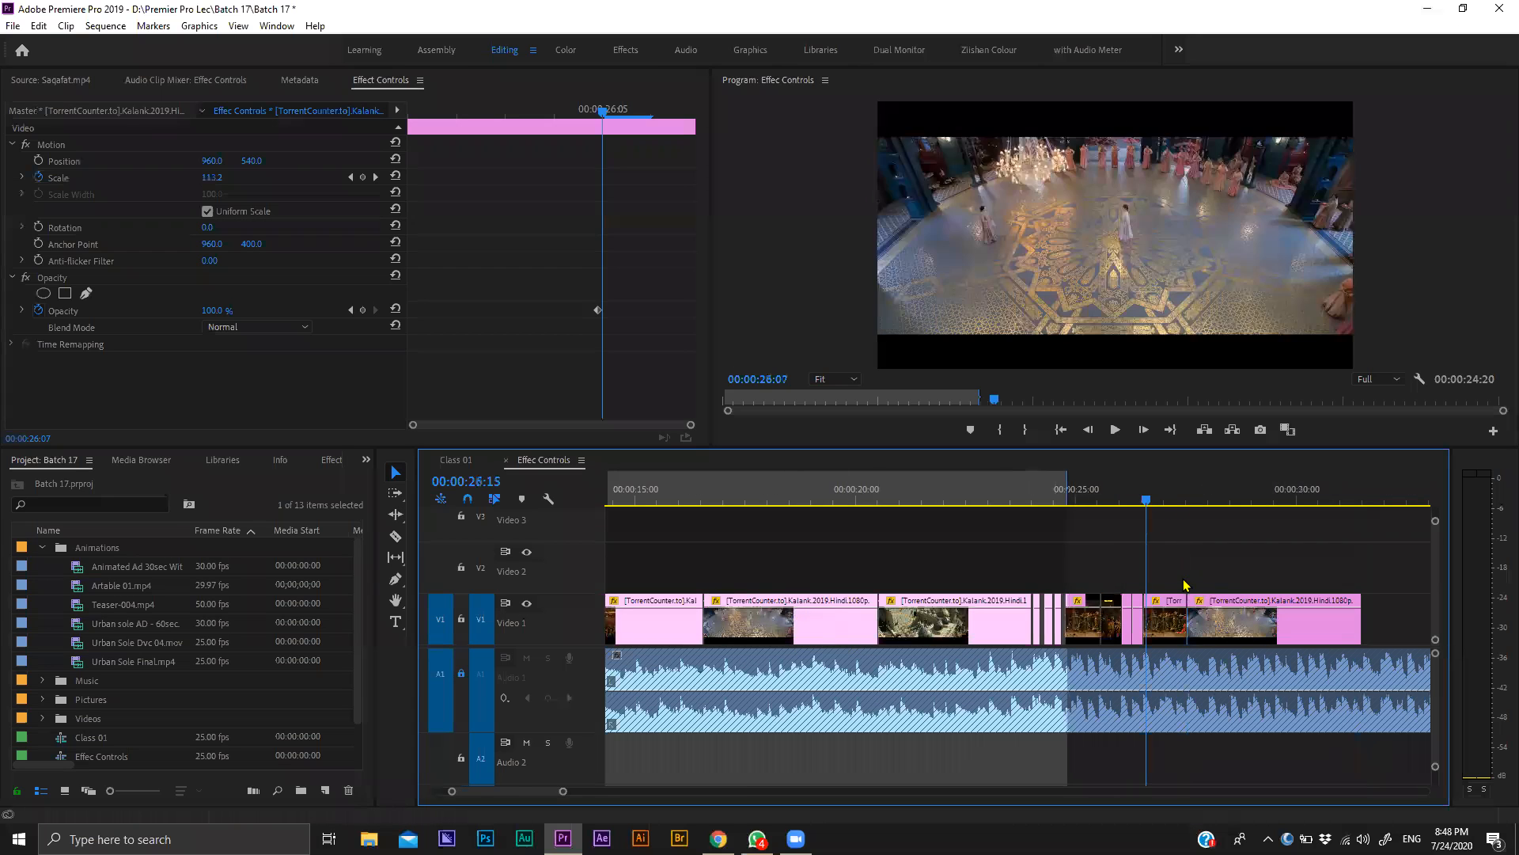
Play to the next beat and move the ballroom copy's starting Scale keyframe of 100.0 to 00:00:28:01.
key(space)
key(space)
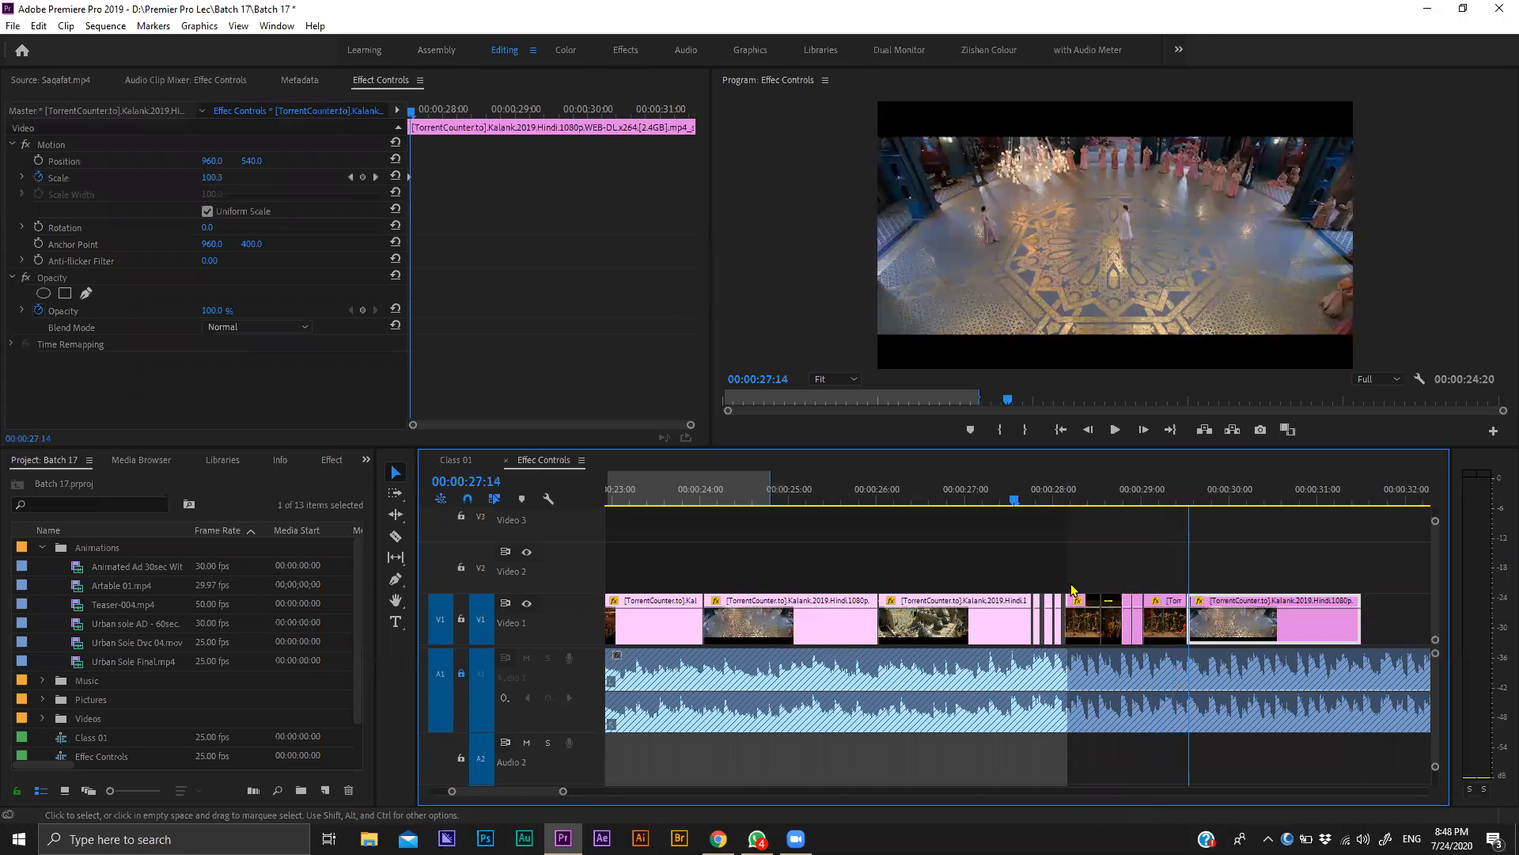
key(equal)
key(space)
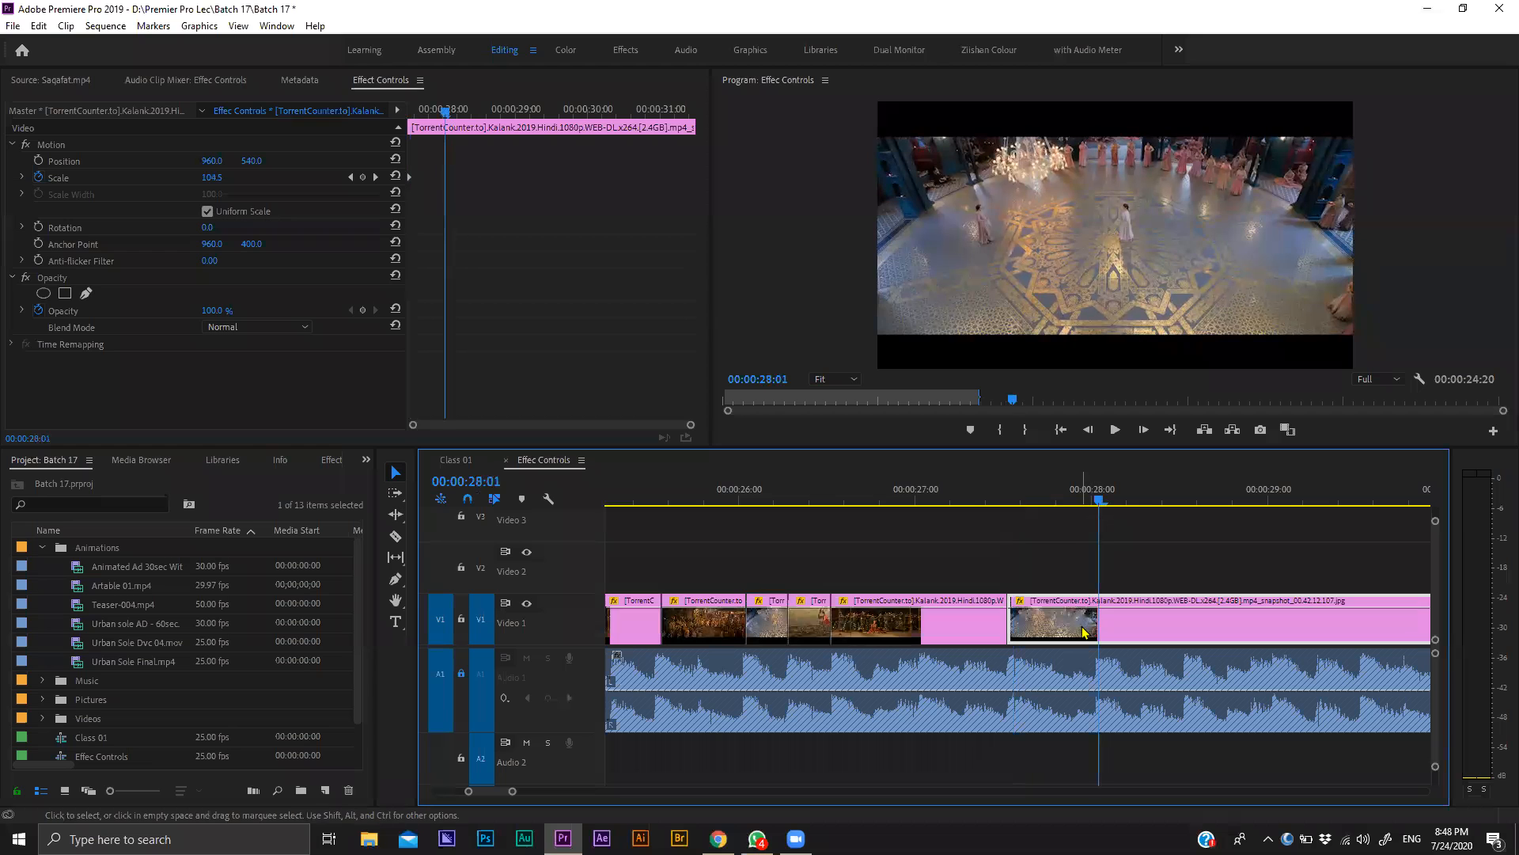
click(445, 178)
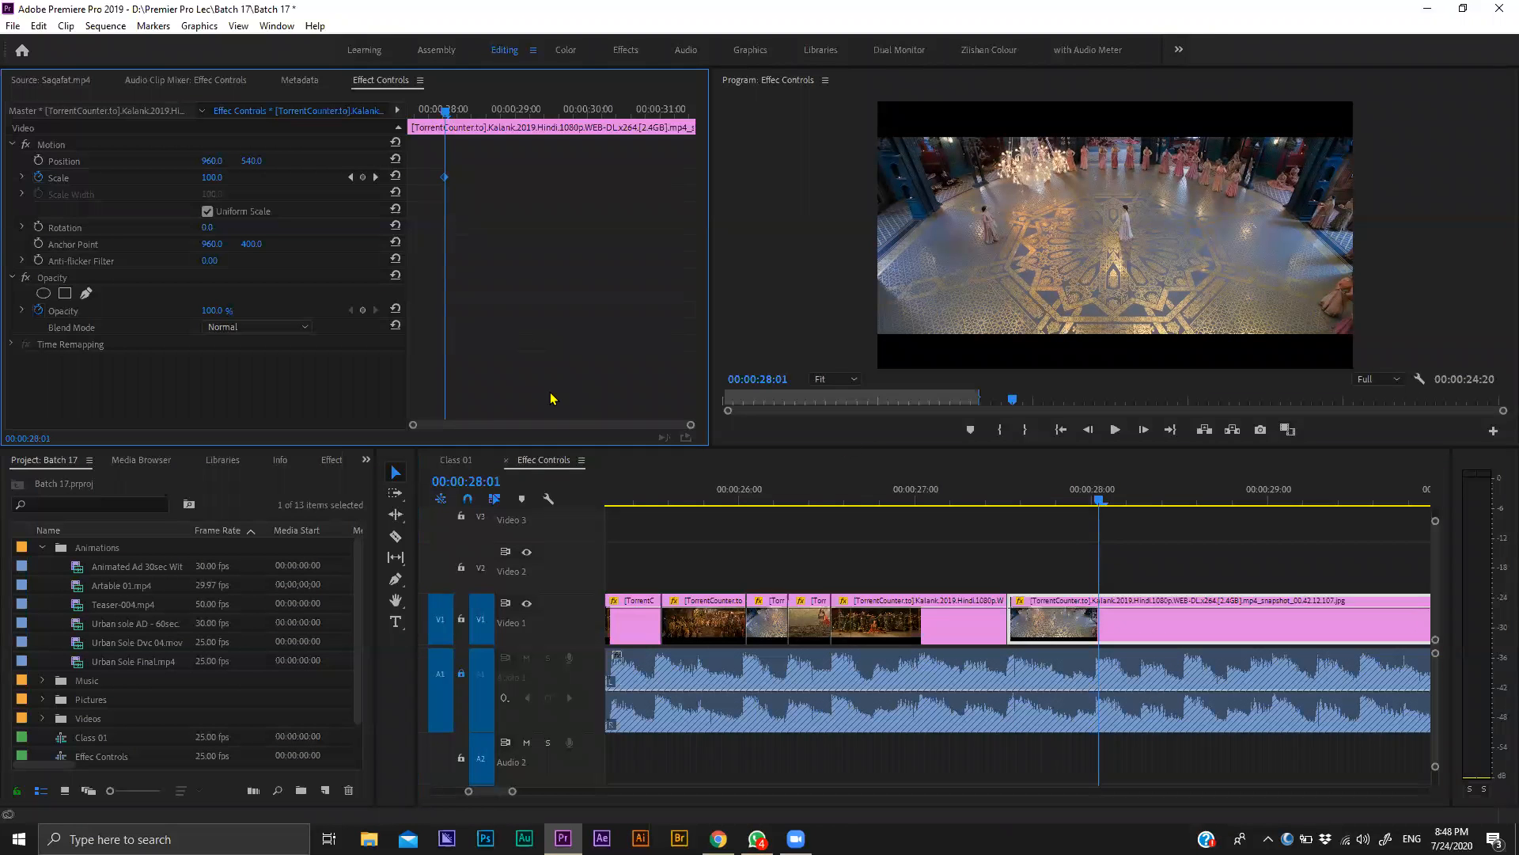
Keyframe Rotation 0.0 at 00:00:28:01, with Scale 3.0 and Rotation -1x-353.0° at the ballroom copy's start, so it spins in.
drag(1036, 503, 1015, 502)
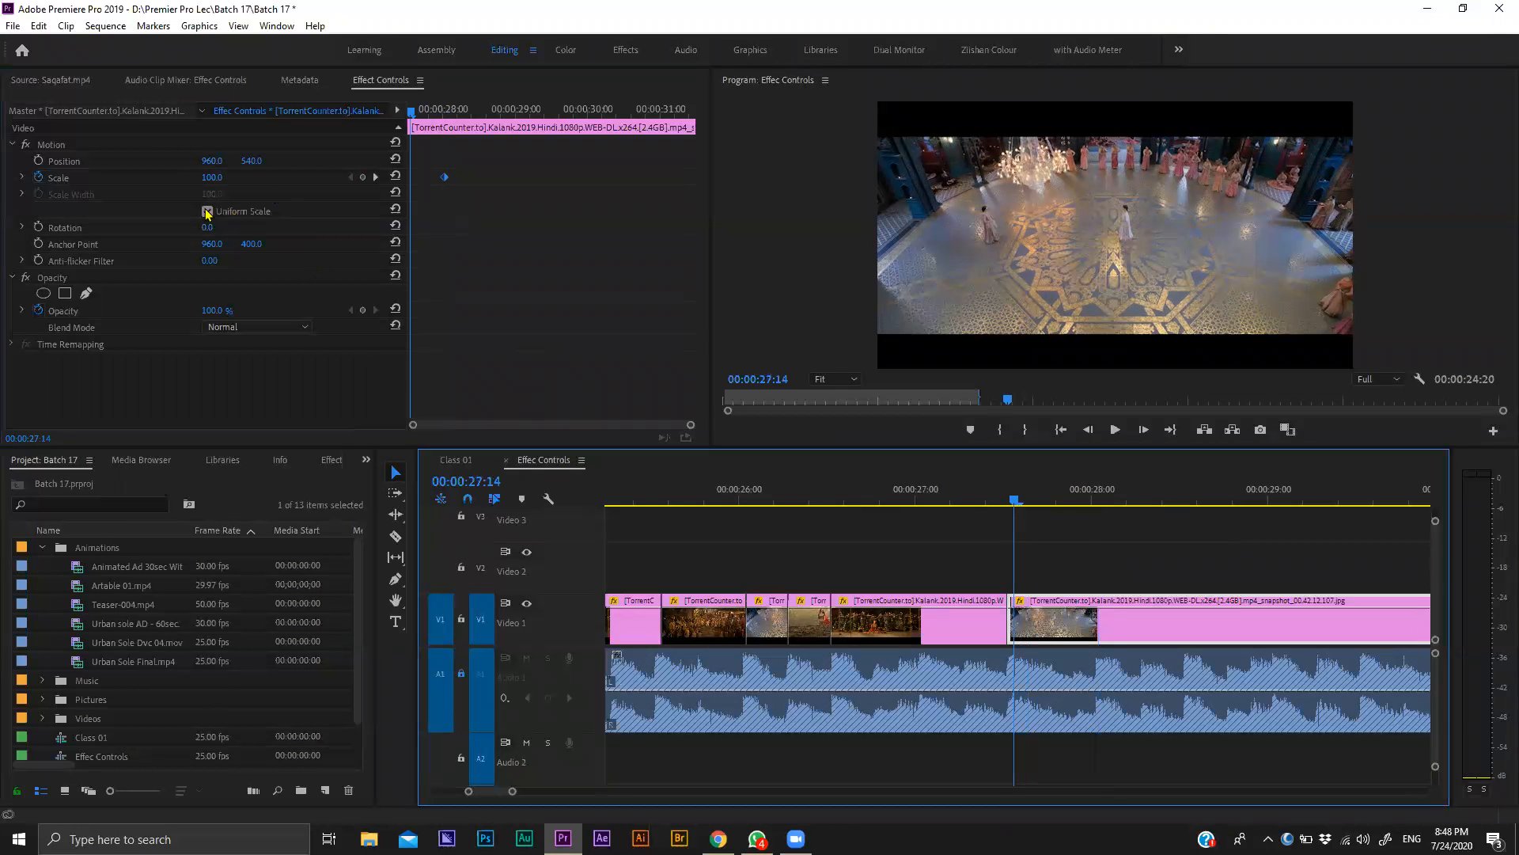
click(39, 227)
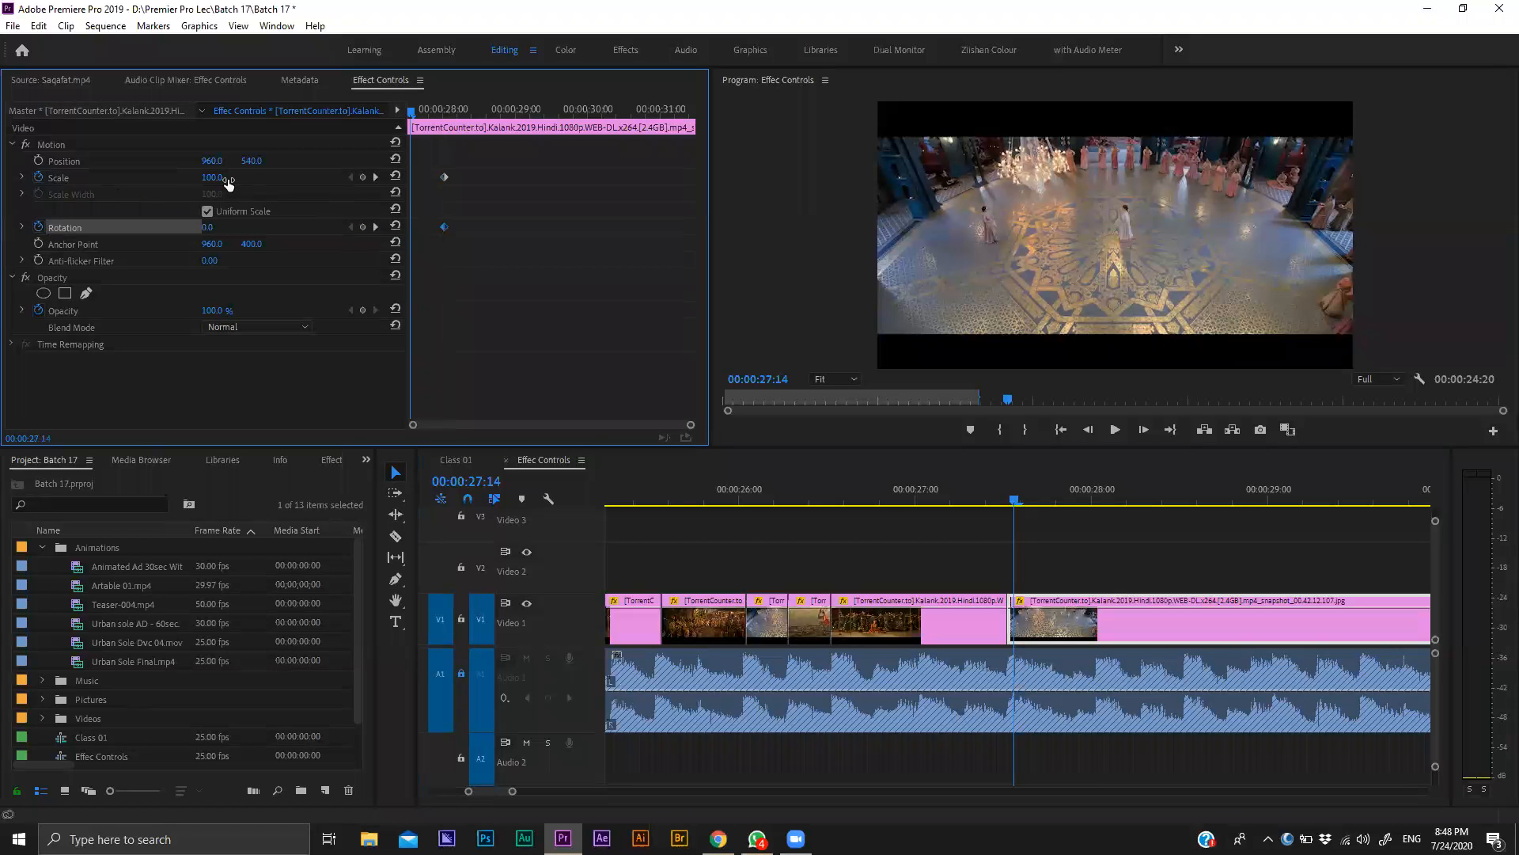
drag(228, 181, 151, 181)
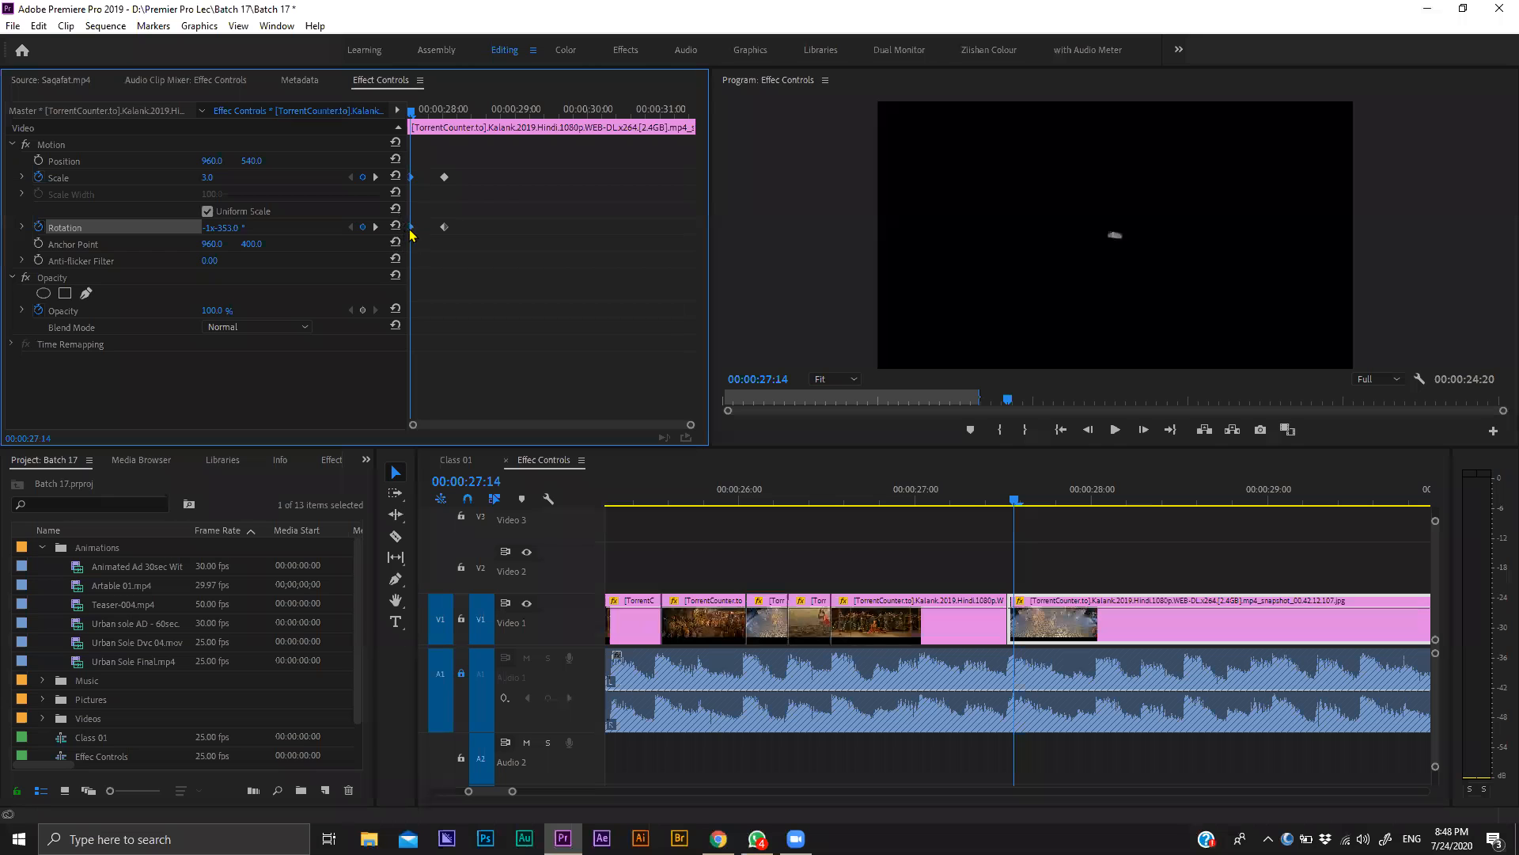
drag(411, 234, 407, 227)
Play back from the second dance piece through the ballroom copy to check its spin-in against the music.
click(836, 494)
key(space)
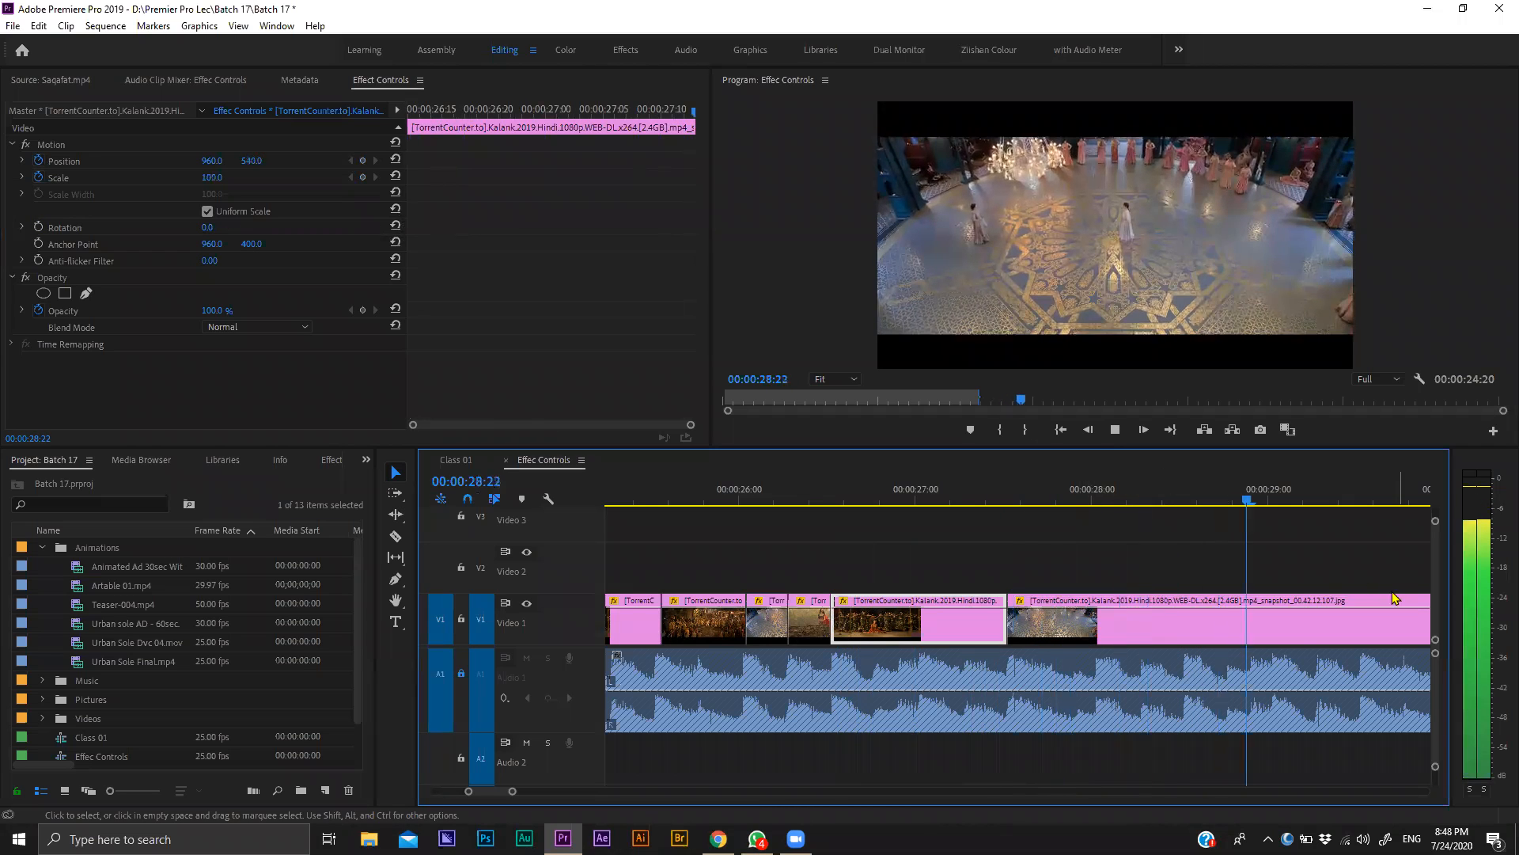
key(space)
Copy the domed city still from Video 1 onto Video 2, starting at 00:00:28:15.
drag(1296, 500, 1197, 500)
key(-)
key(-)
key(=)
scroll(788, 614, up, 6)
scroll(746, 636, up, 2)
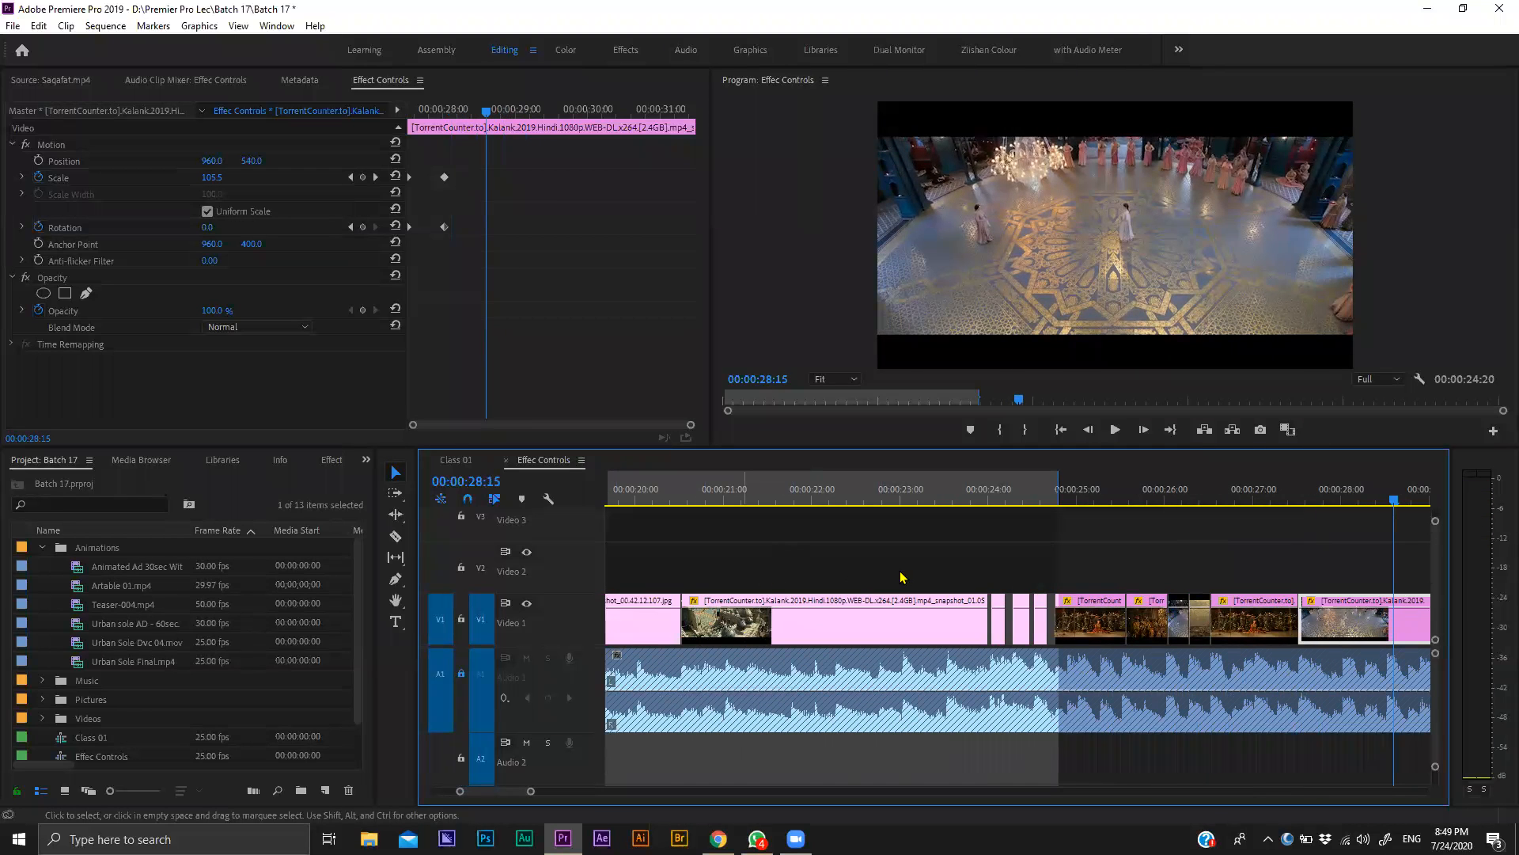
drag(724, 622, 764, 576)
scroll(855, 582, down, 5)
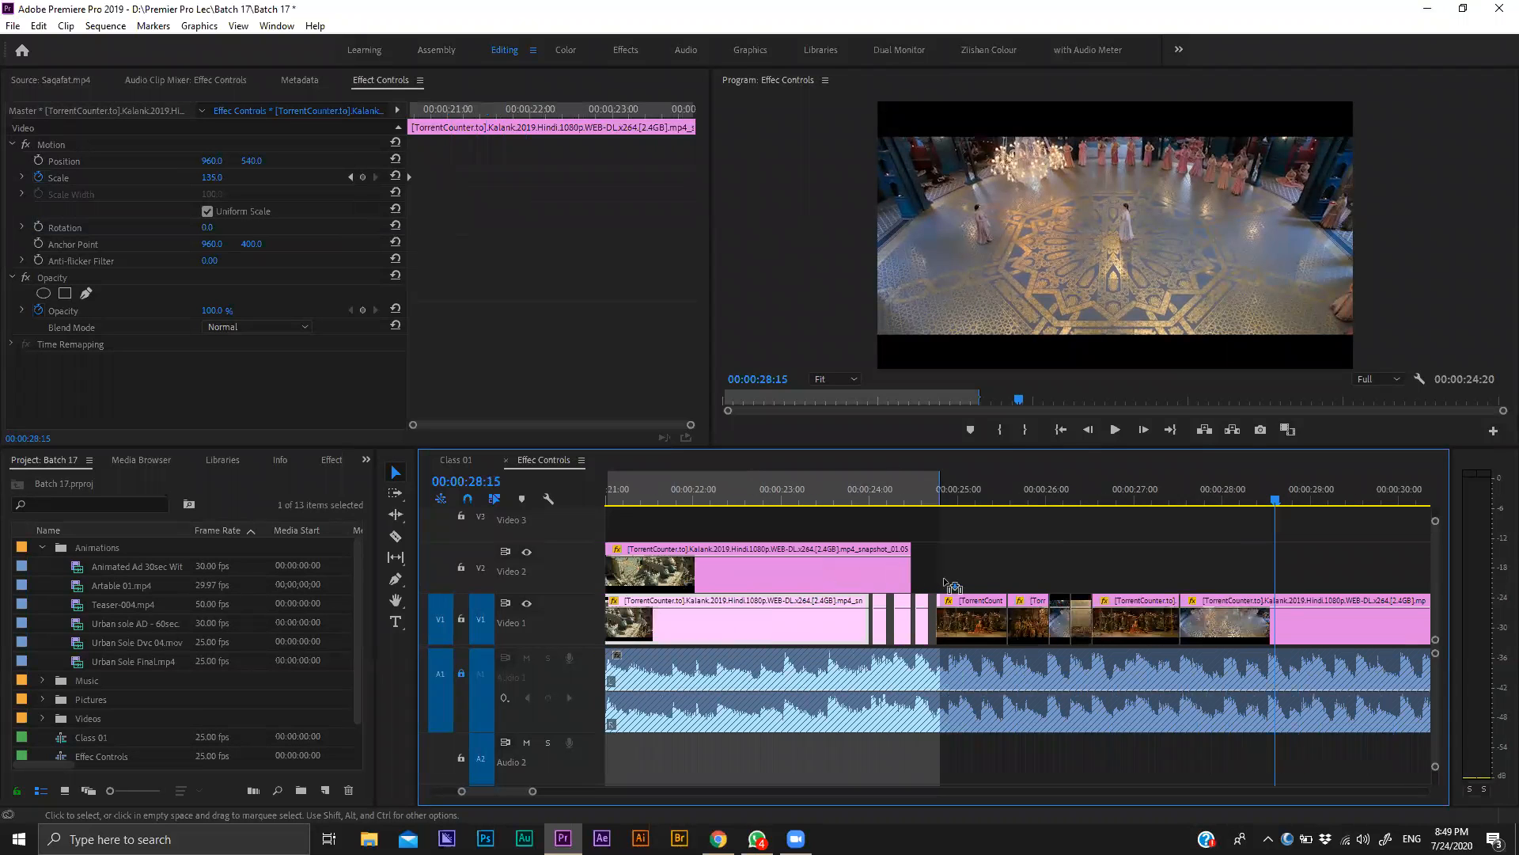
mouse_move(1314, 583)
mouse_down()
mouse_move(1350, 580)
mouse_move(1312, 582)
mouse_up()
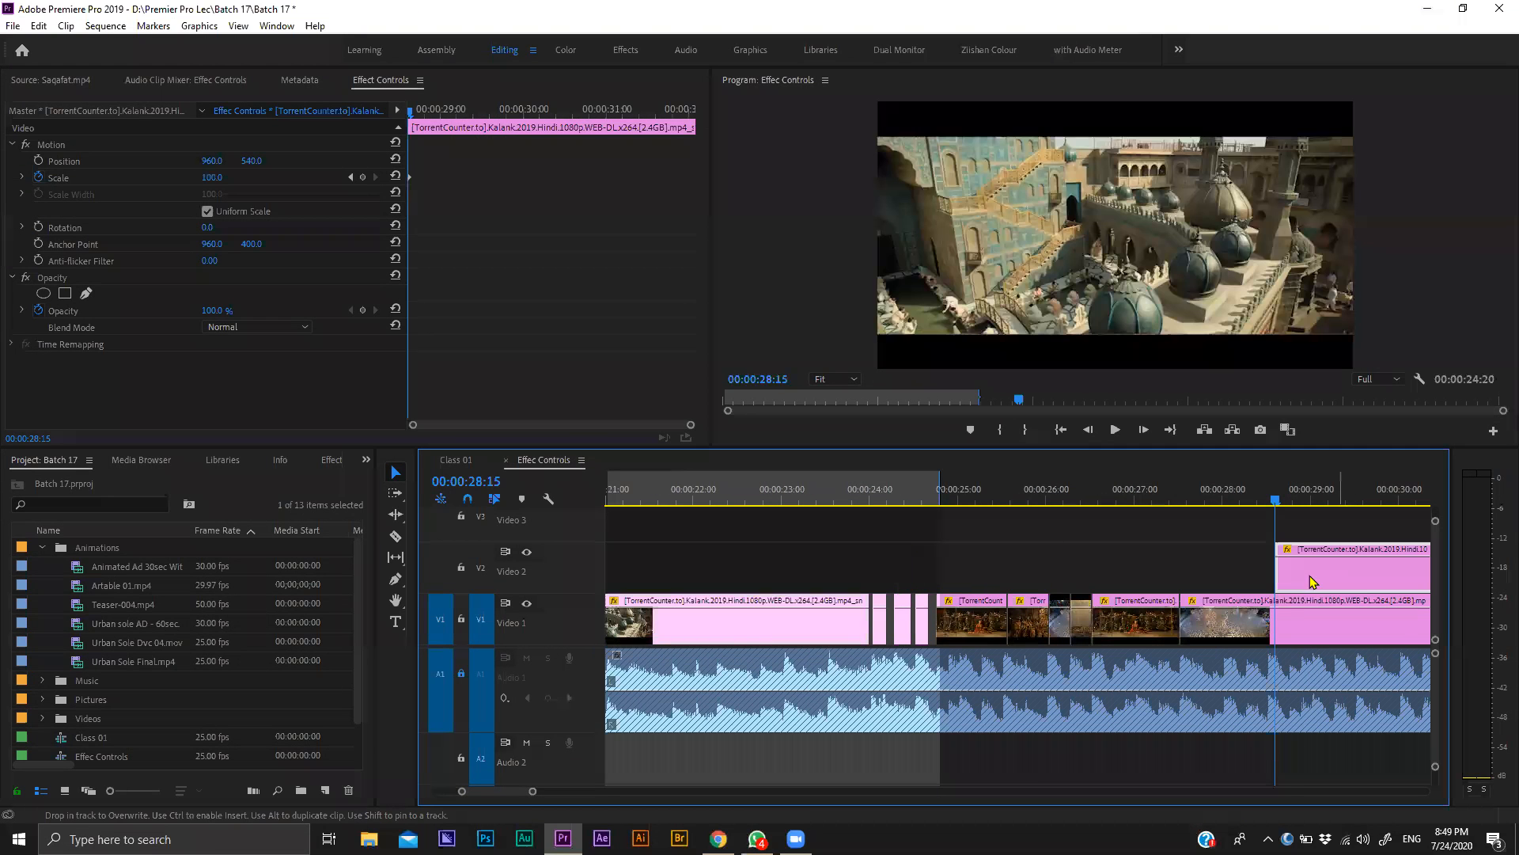
Shift the city copy on Video 2 slightly earlier so it starts at 00:00:28:13.
key(=)
key(=)
drag(1064, 582, 1037, 577)
key(-)
drag(1014, 505, 999, 504)
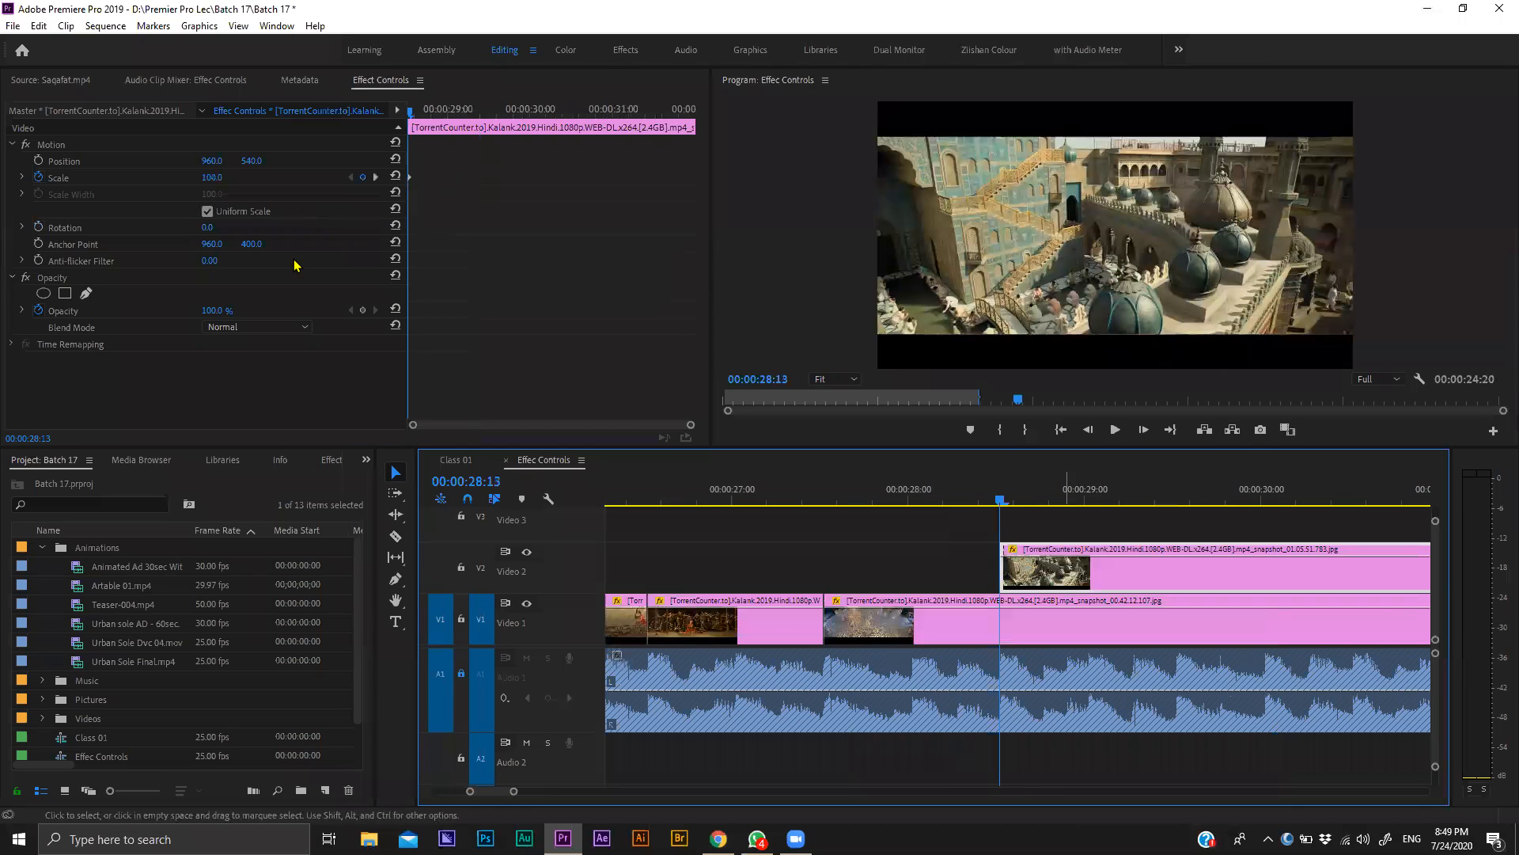
Animate the city copy sliding in horizontally, with Position 960.0, 540.0 at 00:00:29:00 and a negative horizontal offset at its start.
click(1084, 503)
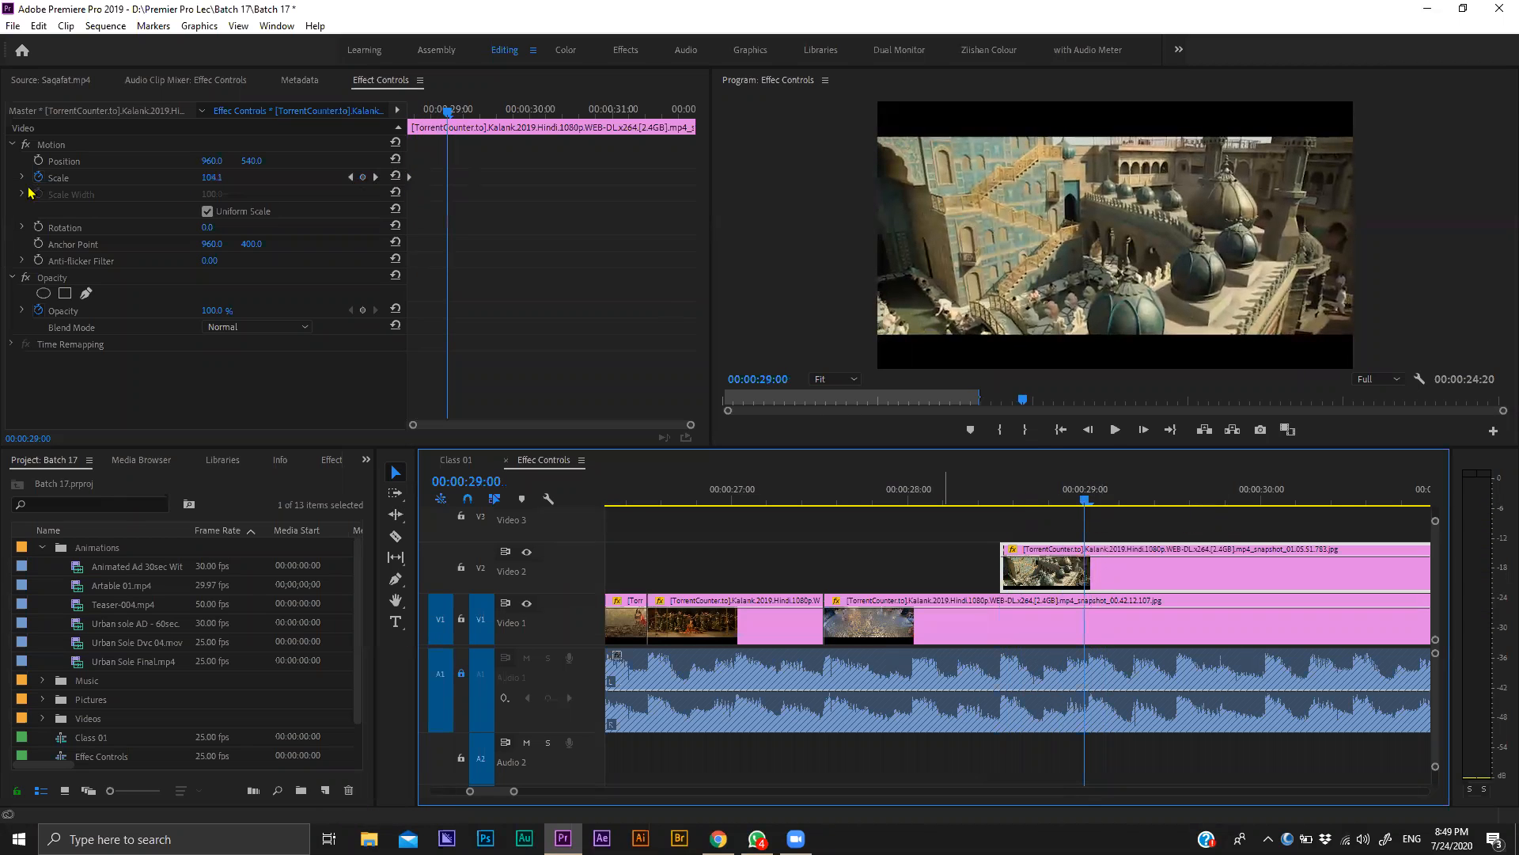
click(38, 161)
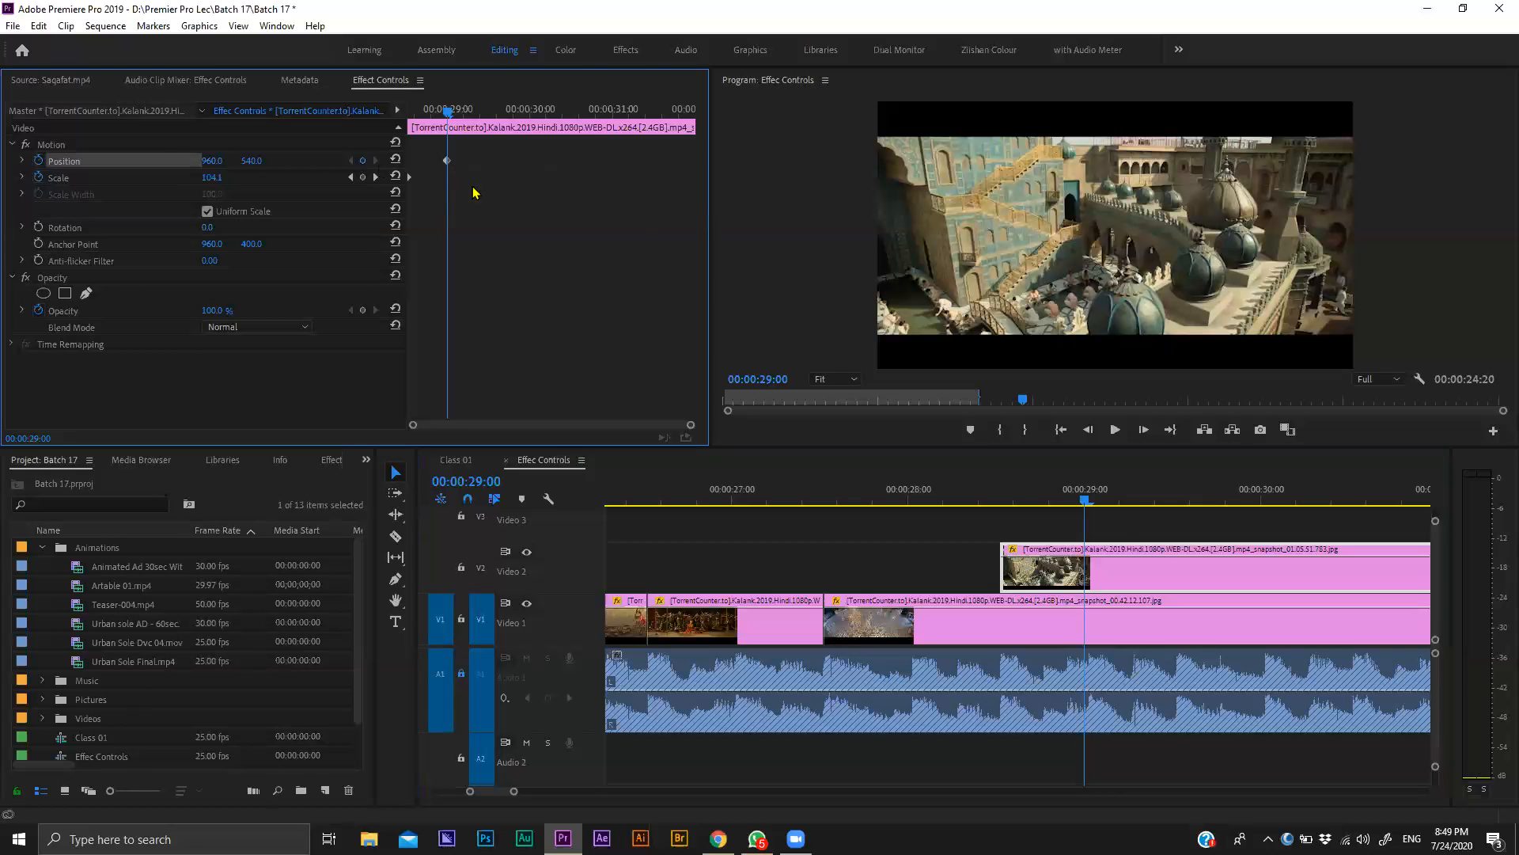
click(1000, 502)
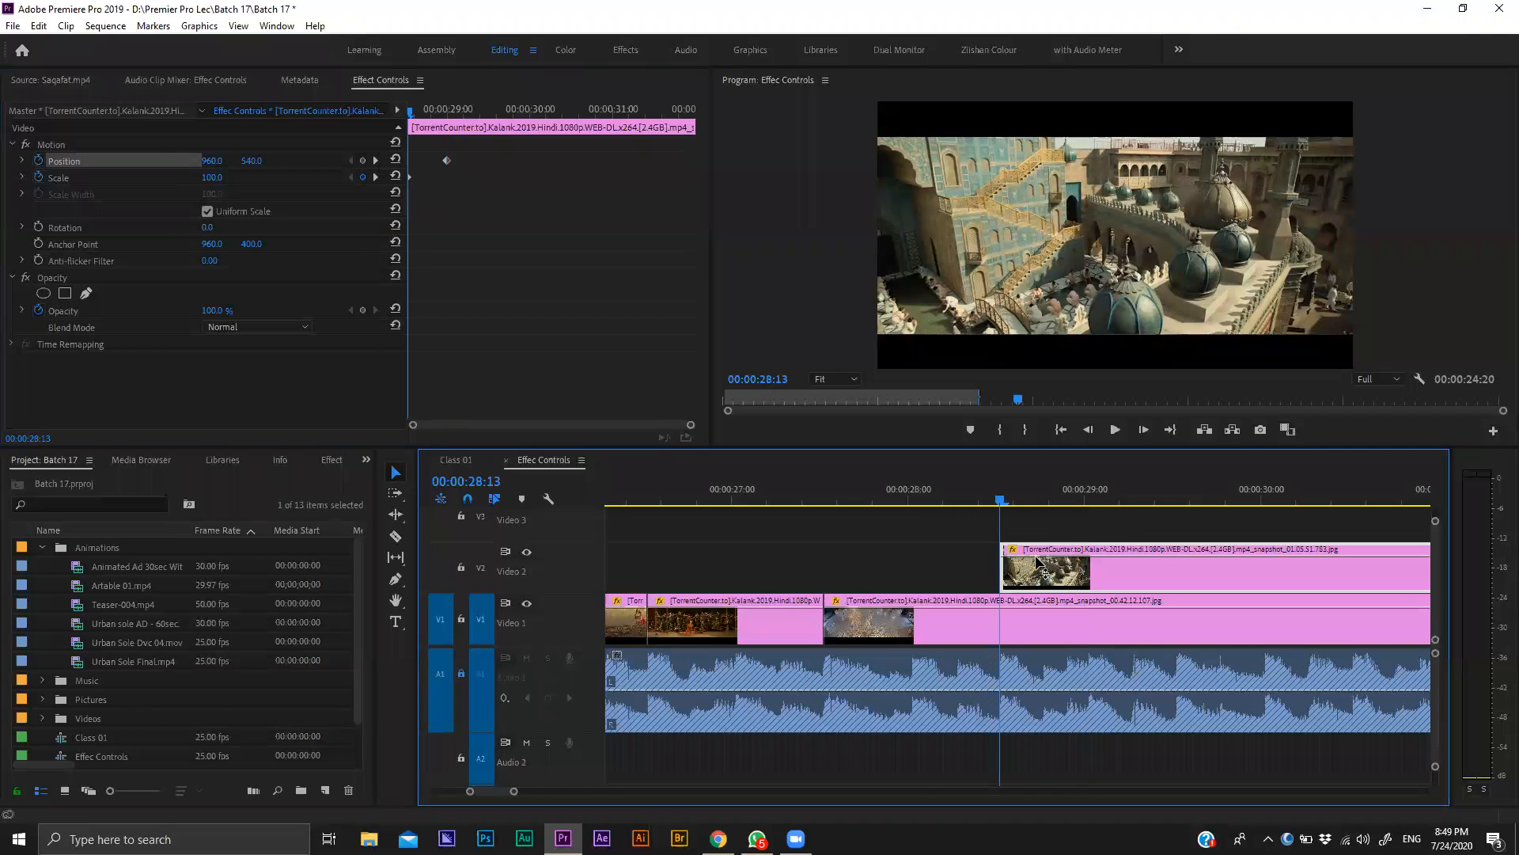
drag(210, 163, 0, 163)
Play back the ballroom spin-in and the city slide-in against the music.
drag(916, 497, 866, 500)
key(space)
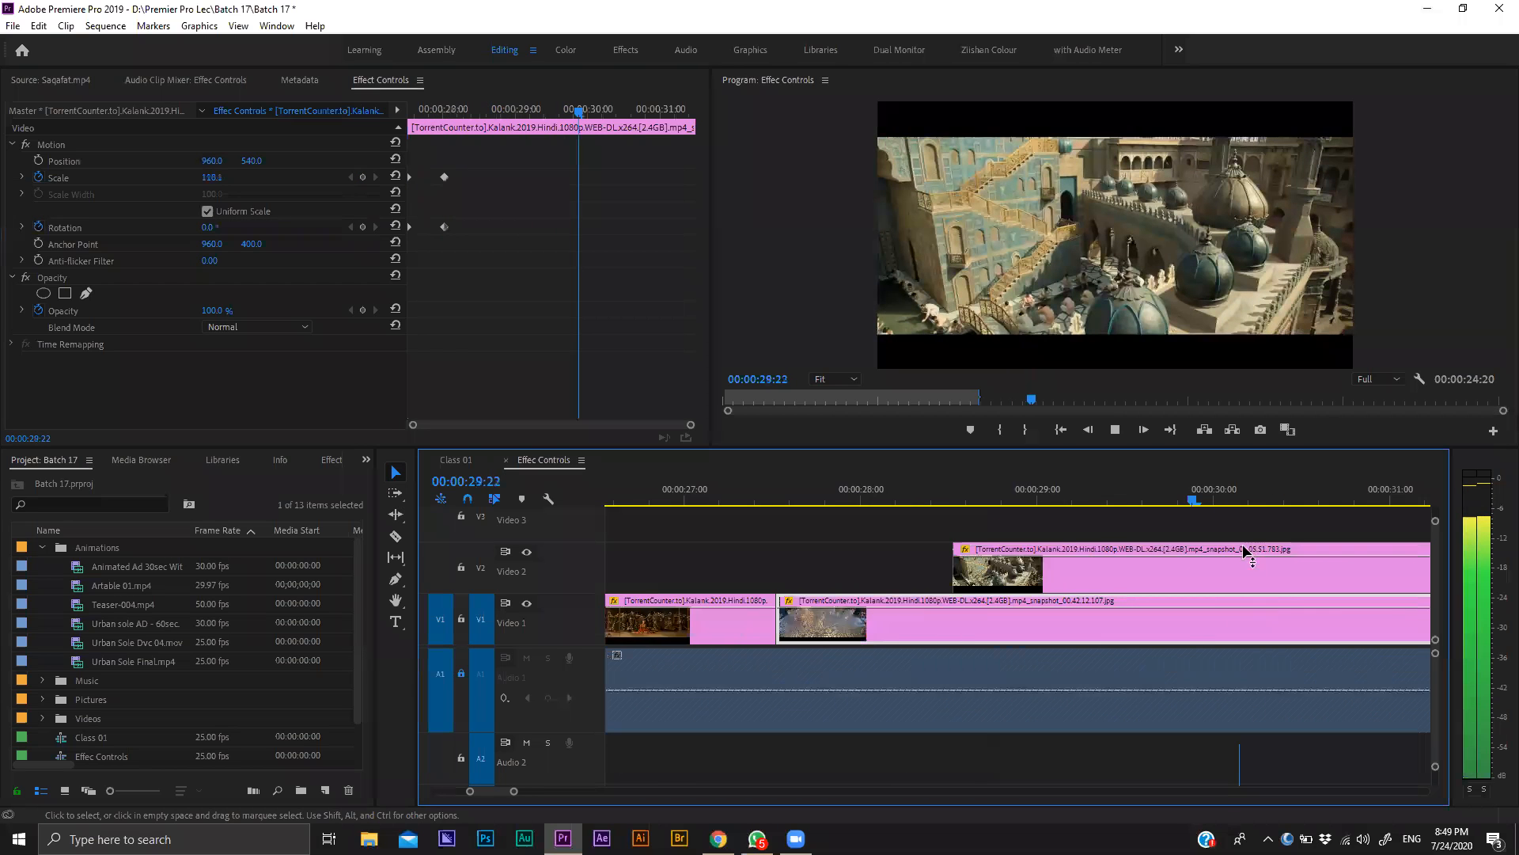
key(space)
Cut the city copy at the ballroom clip's end and the ballroom copy just before 00:00:29:00, and delete the leftover pieces.
key(c)
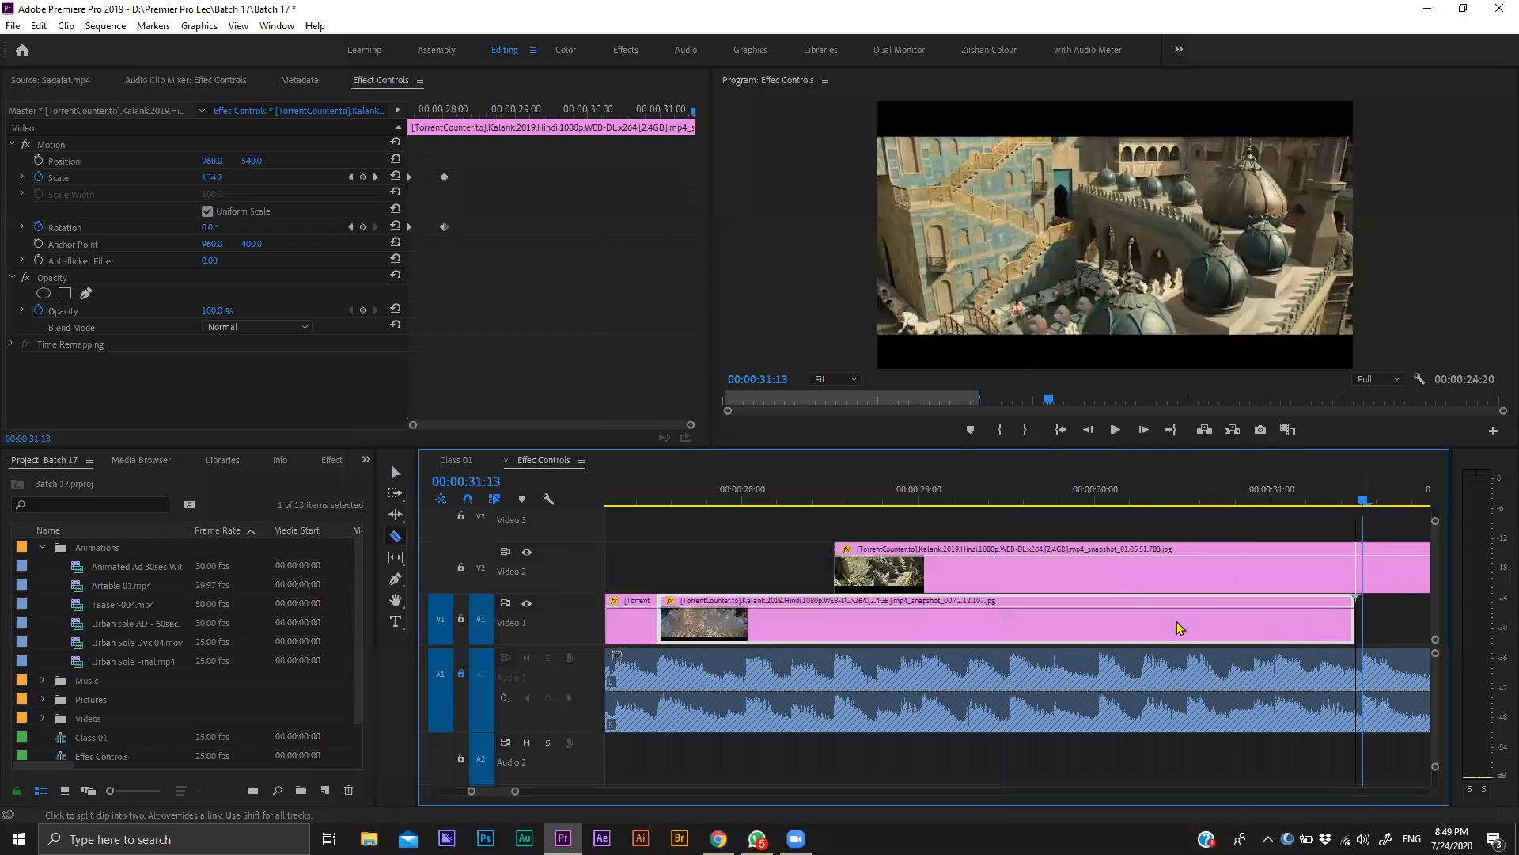
key(v)
key(Delete)
click(954, 626)
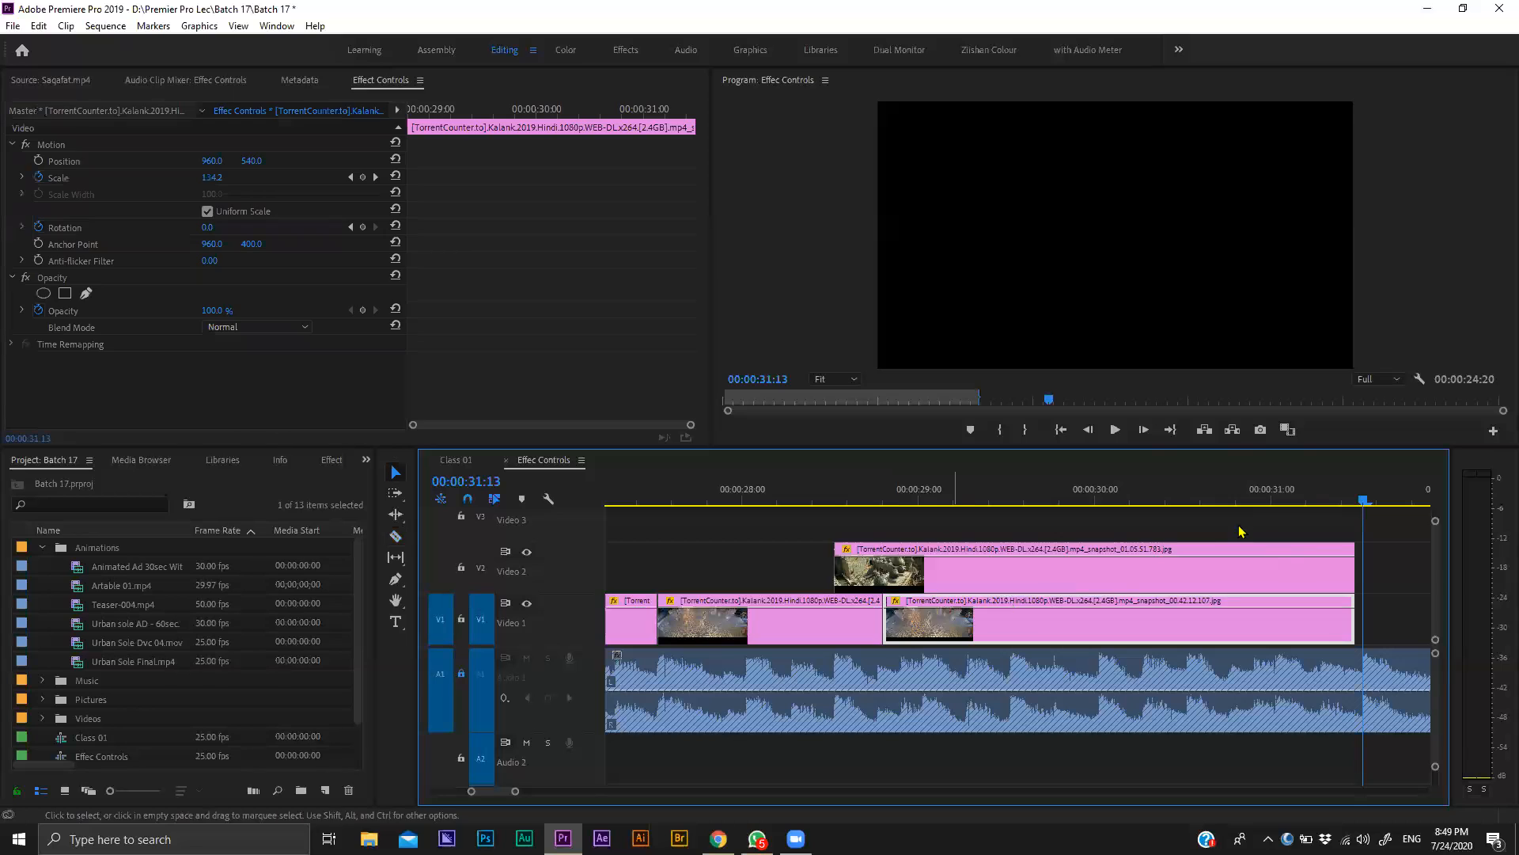
key(Delete)
Play the end of the city copy to find the beat, leaving the playhead at 00:00:31:02.
drag(1211, 499, 1194, 499)
key(space)
key(c)
key(space)
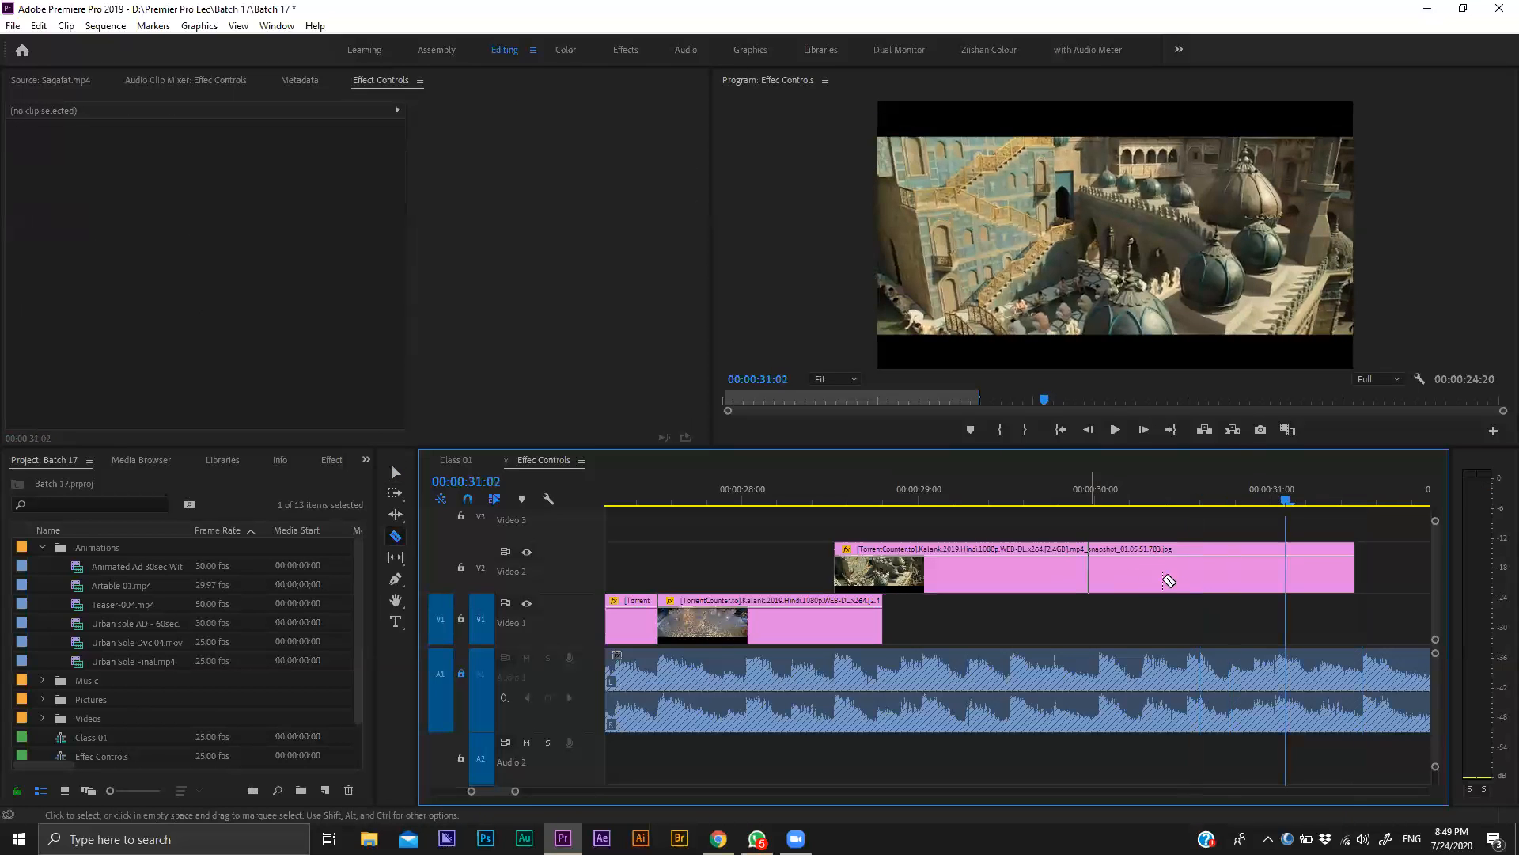
key(v)
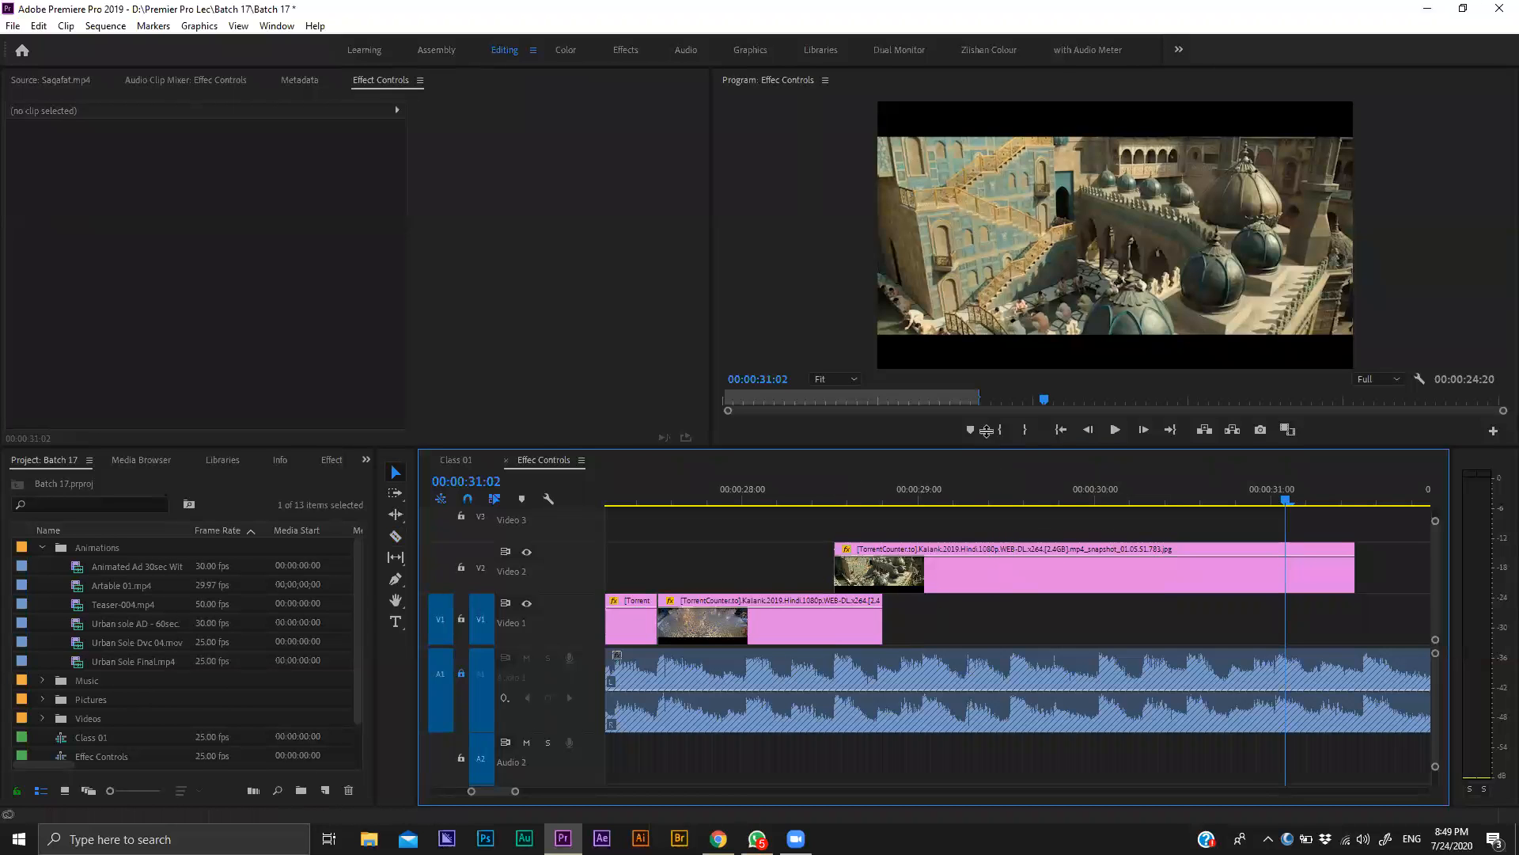
Enlarge the timeline area and copy the crowd still from Video 1 onto Video 3 at 00:00:31:02.
drag(987, 430, 987, 403)
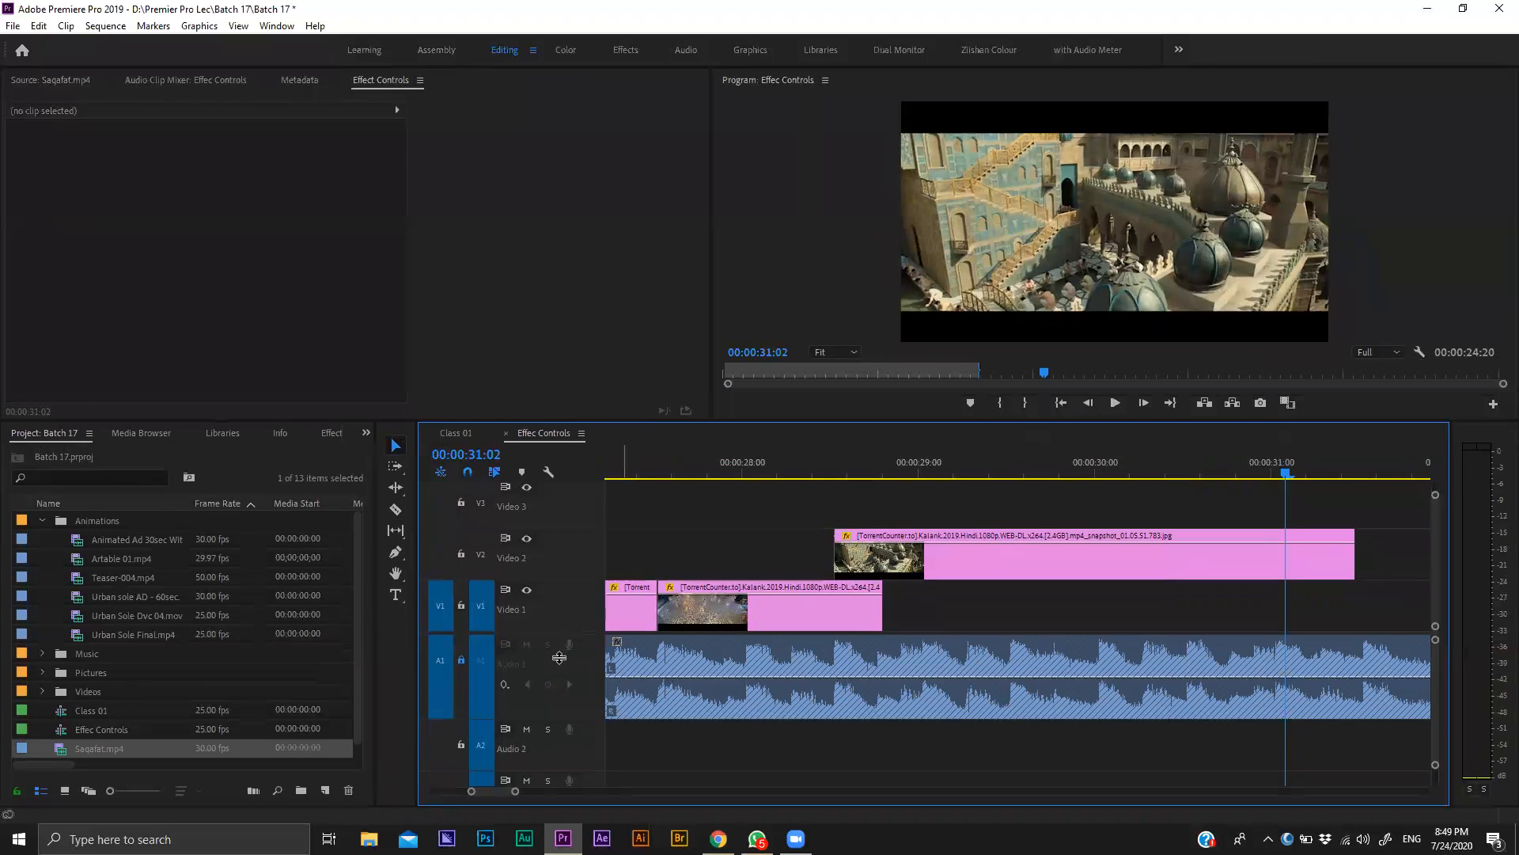
scroll(1020, 558, up, 1)
key(minus)
key(minus)
key(minus)
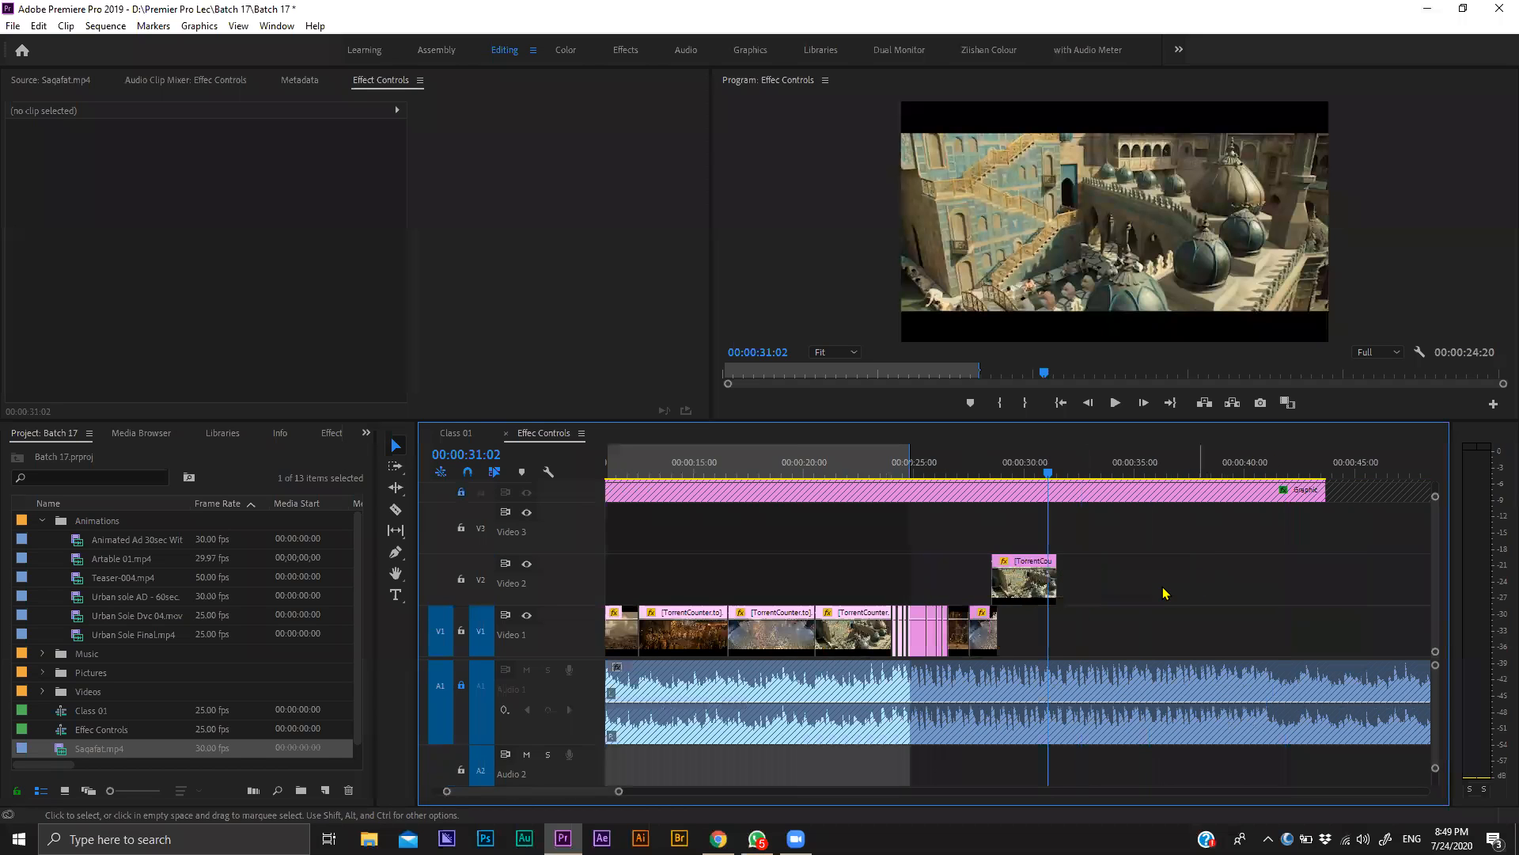
key(equal)
scroll(1173, 572, up, 4)
key(minus)
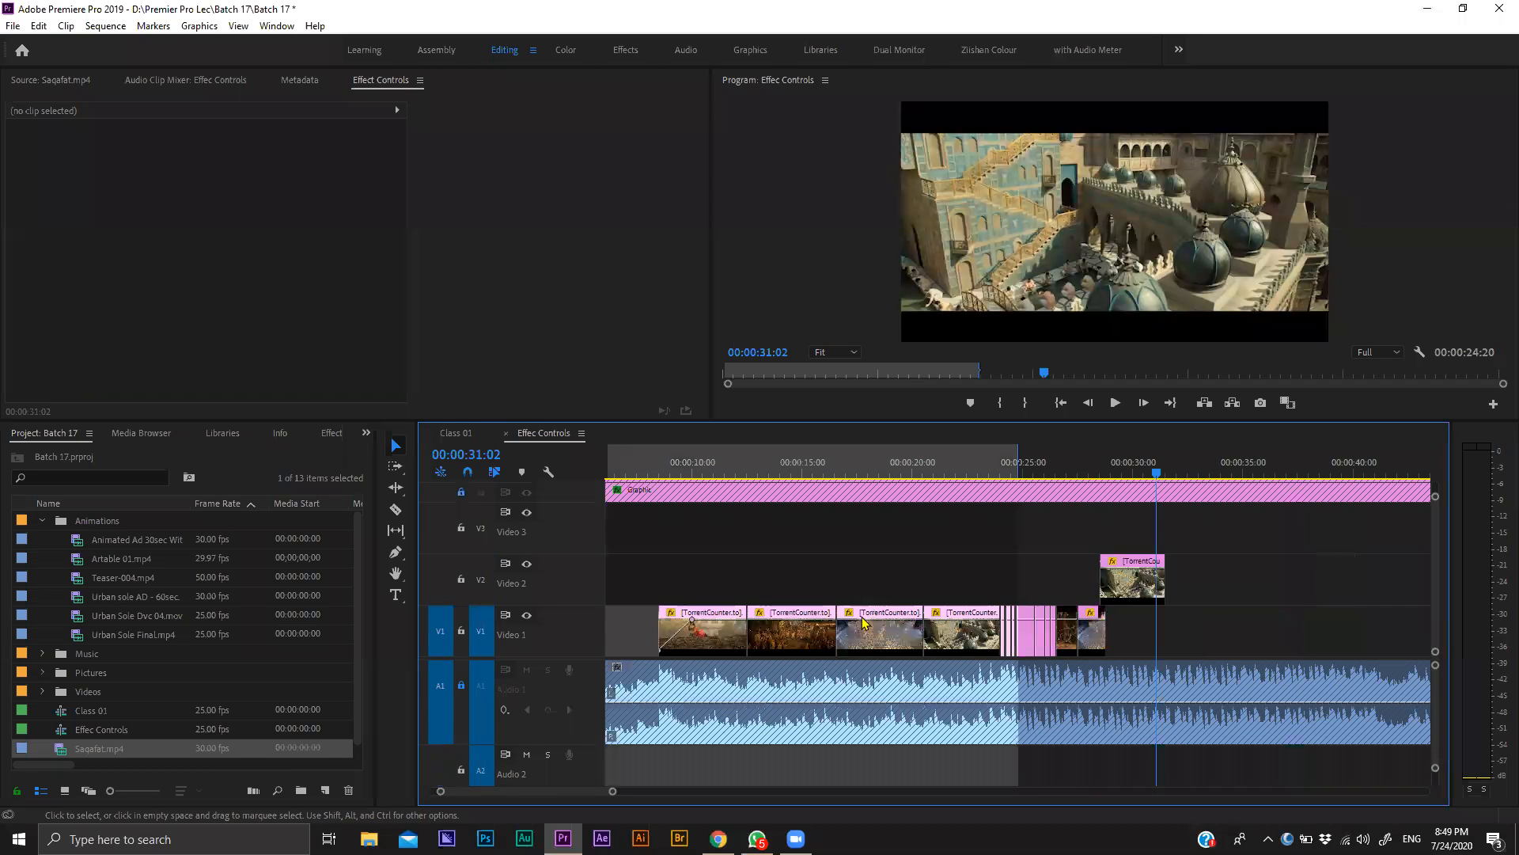
drag(1190, 542, 1179, 545)
click(1246, 608)
key(equal)
key(equal)
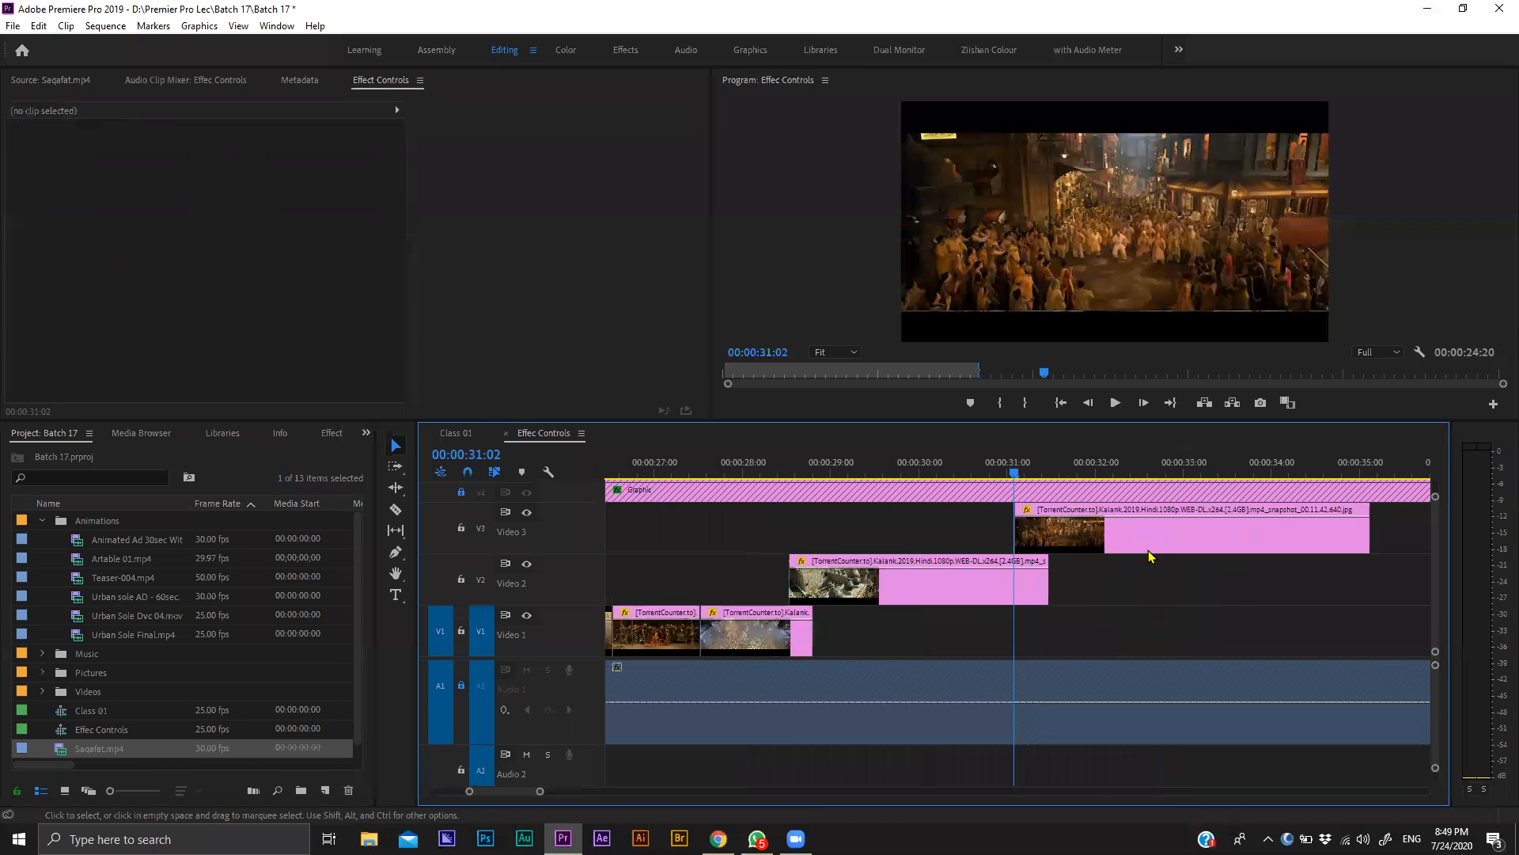
Play back the overlap and extend the ballroom copy's end by 4 frames to a duration of 00:00:01:11.
click(1168, 525)
scroll(1179, 530, up, 1)
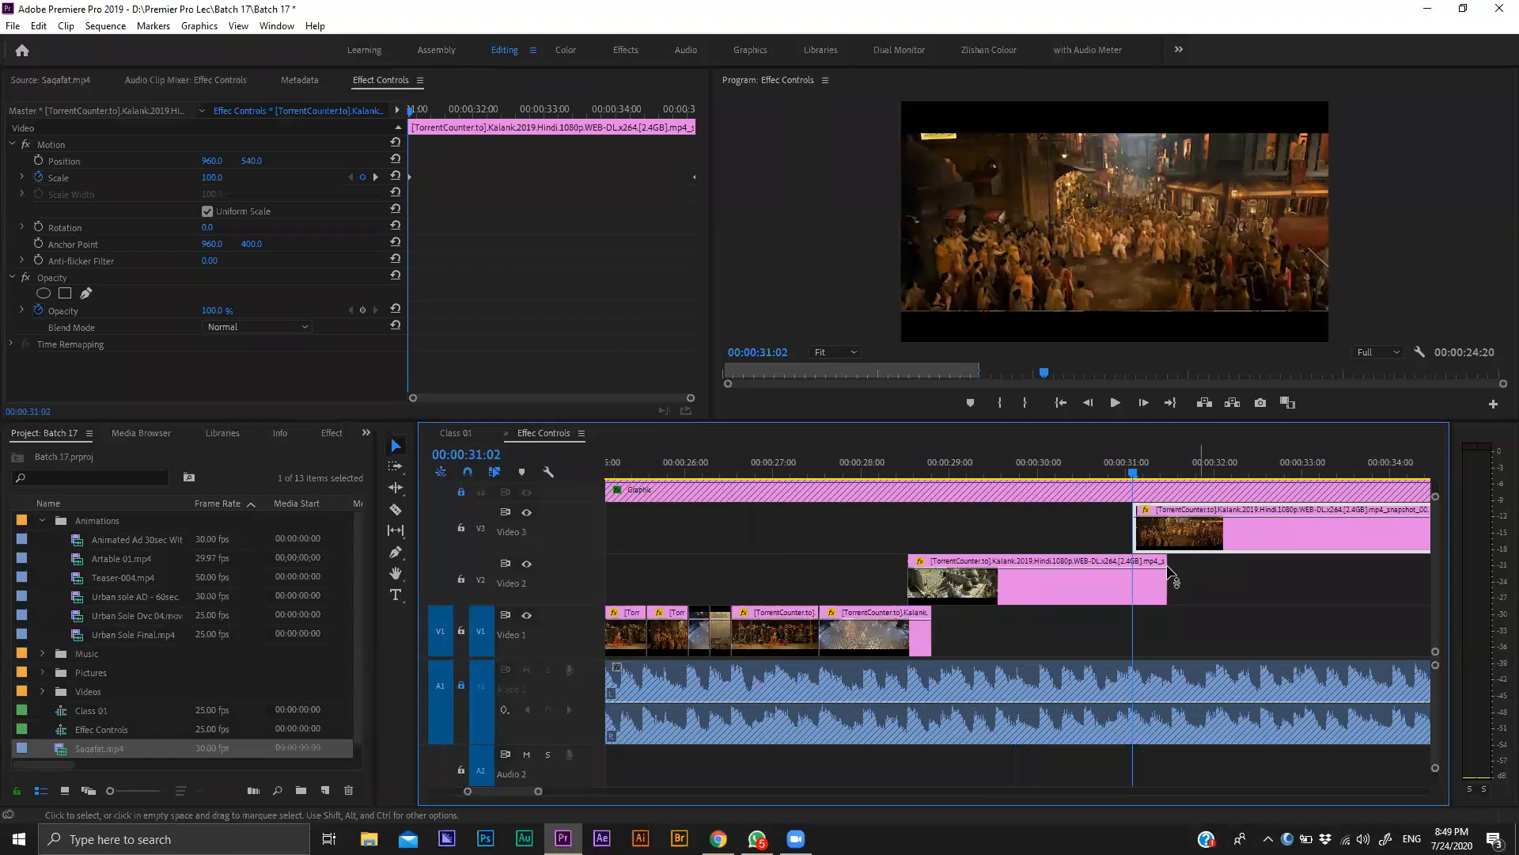
click(879, 463)
key(space)
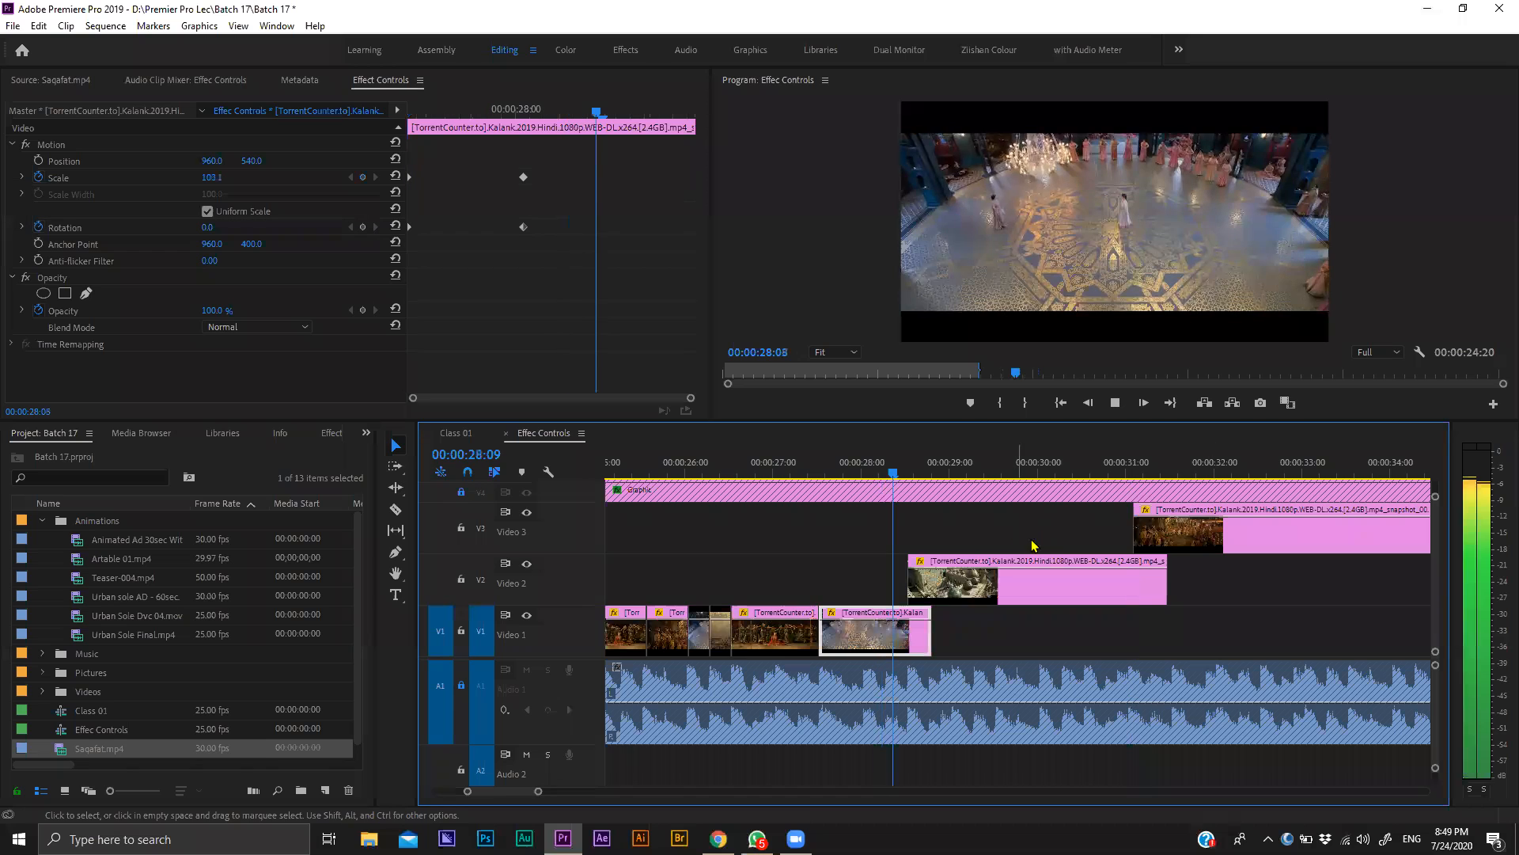
drag(937, 617, 918, 490)
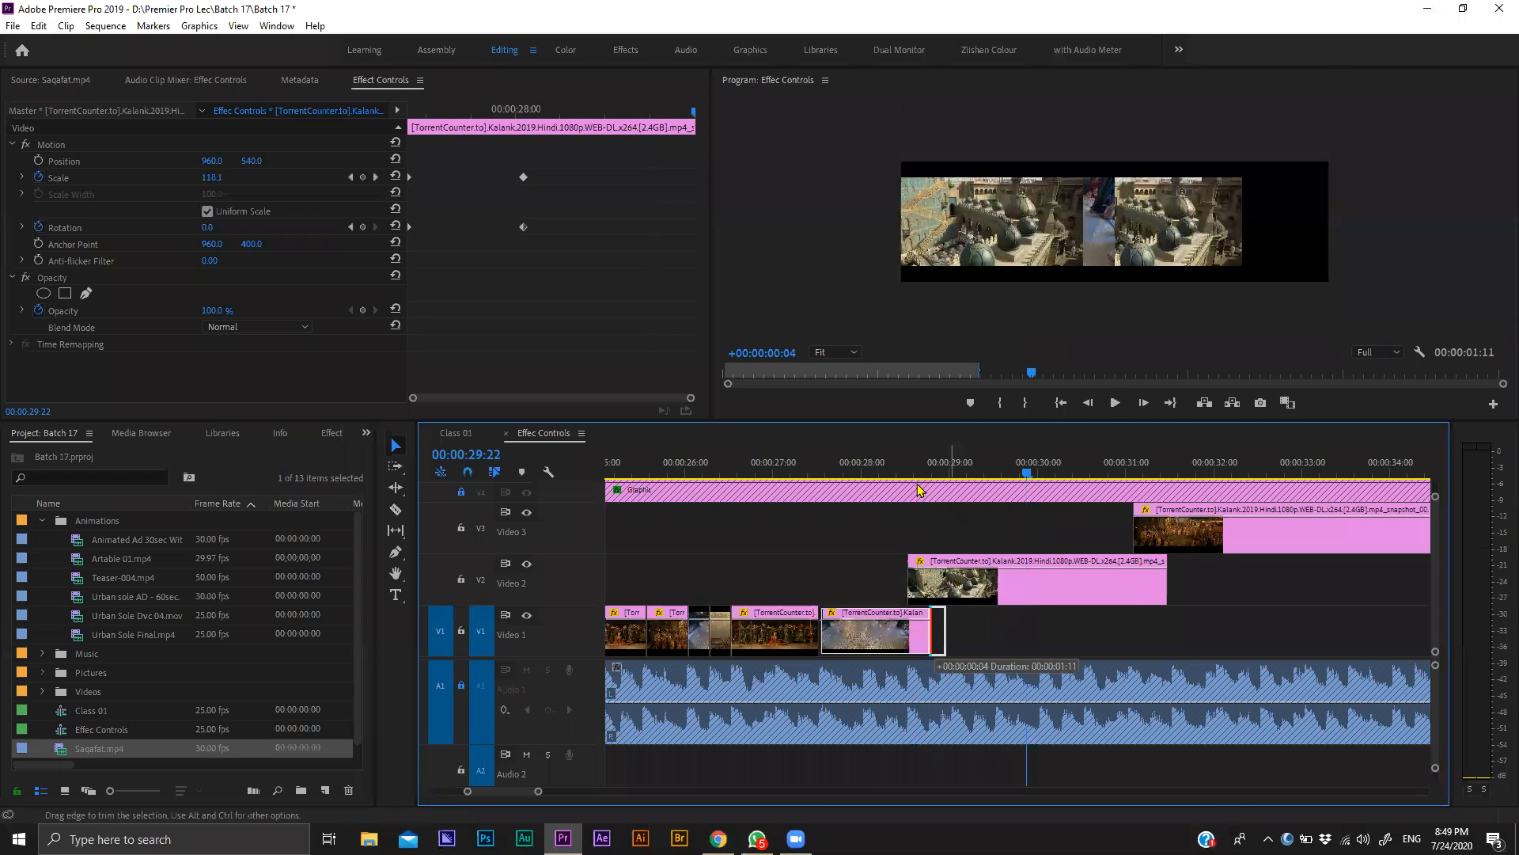
drag(930, 615, 942, 615)
Play to the crowd still on Video 3 and add a Position keyframe of 960.0, 540.0 at 00:00:31:06.
key(space)
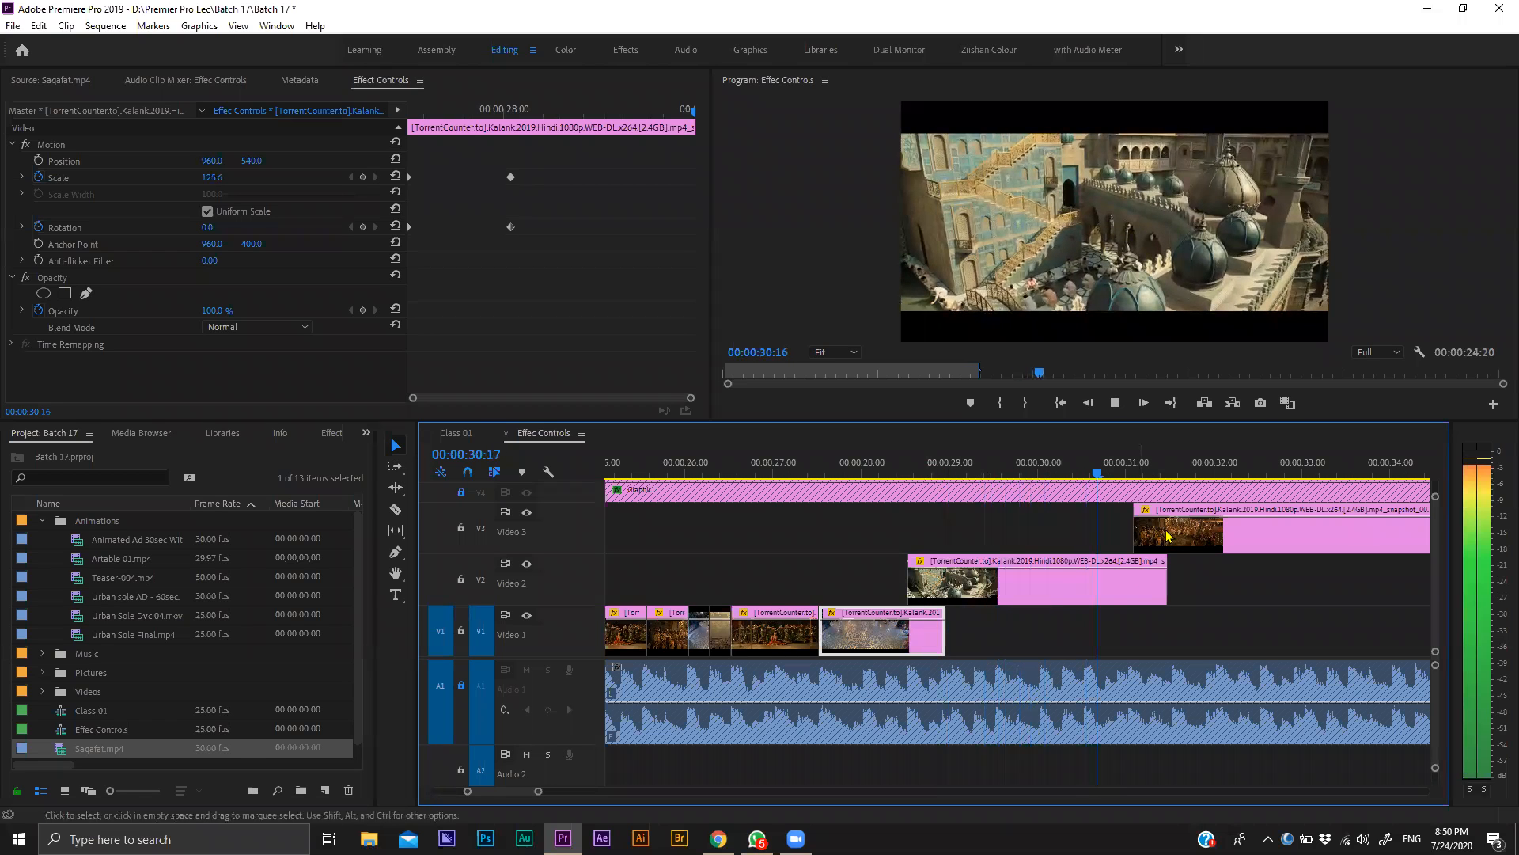
key(space)
key(equal)
key(equal)
click(1034, 529)
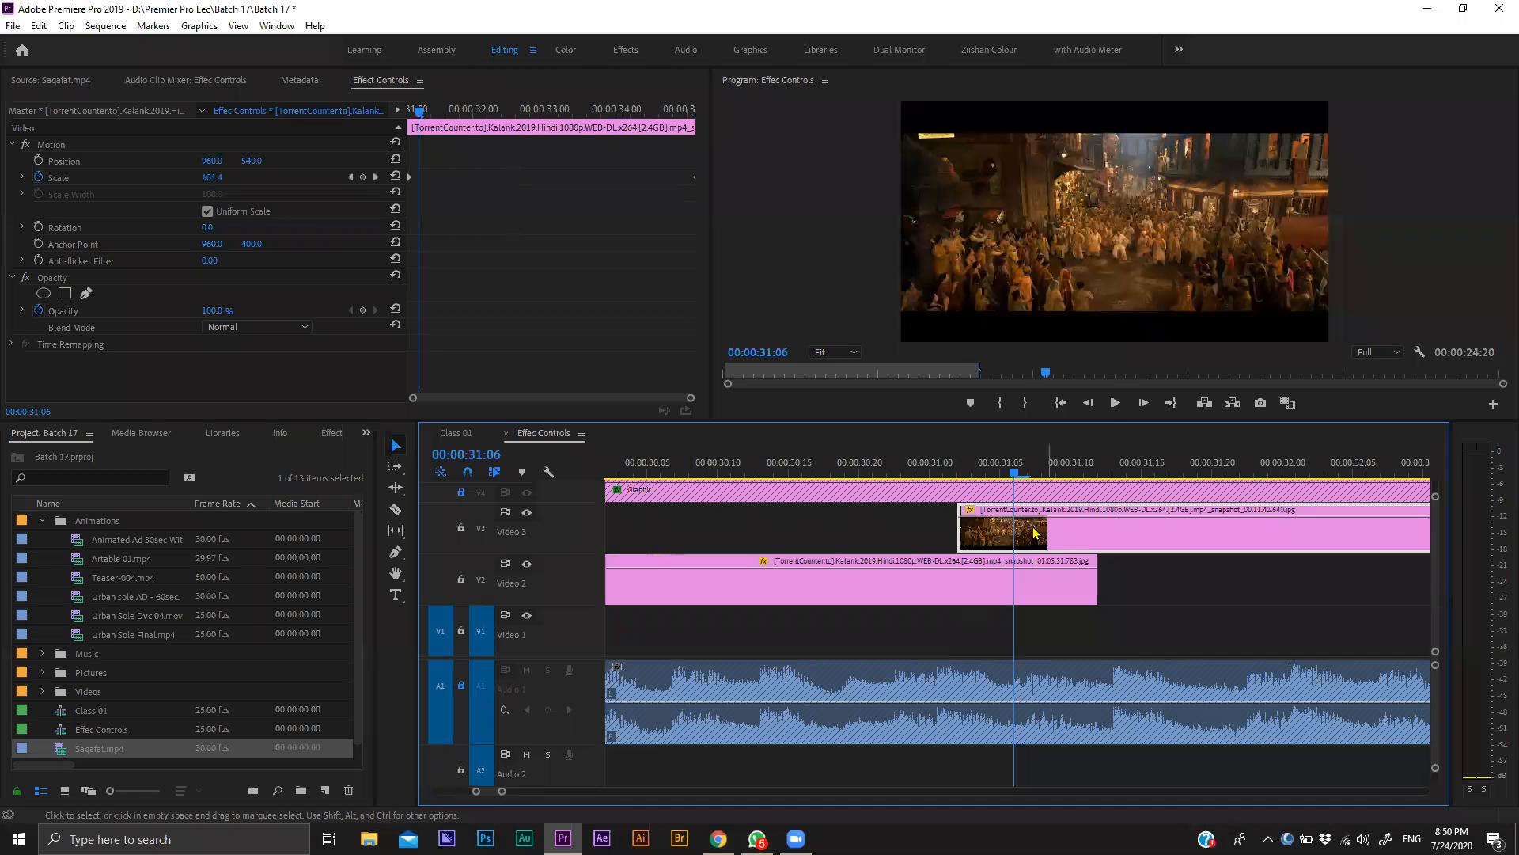
key(minus)
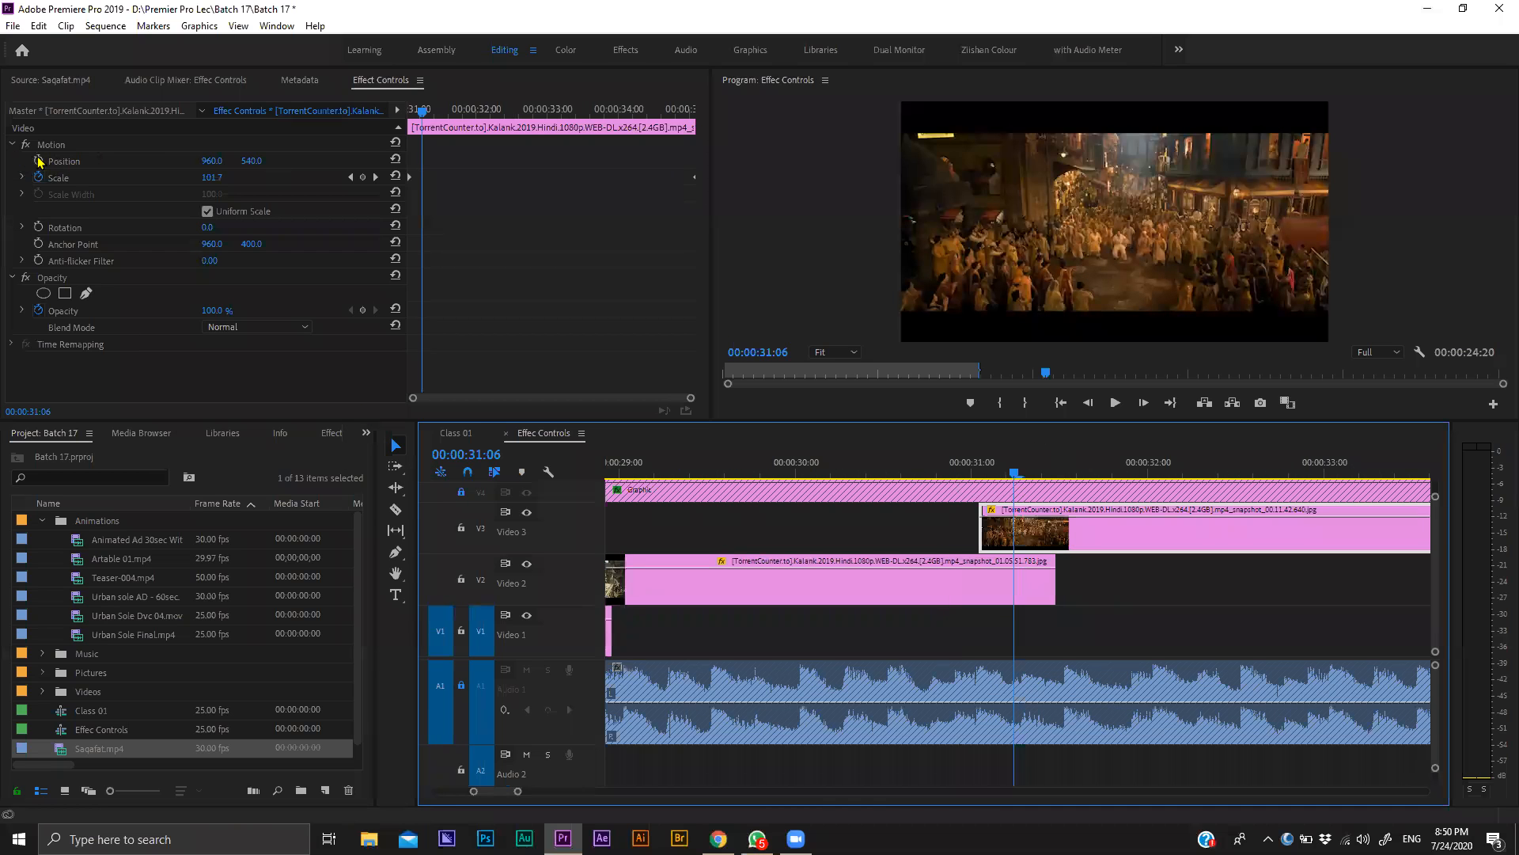
click(38, 161)
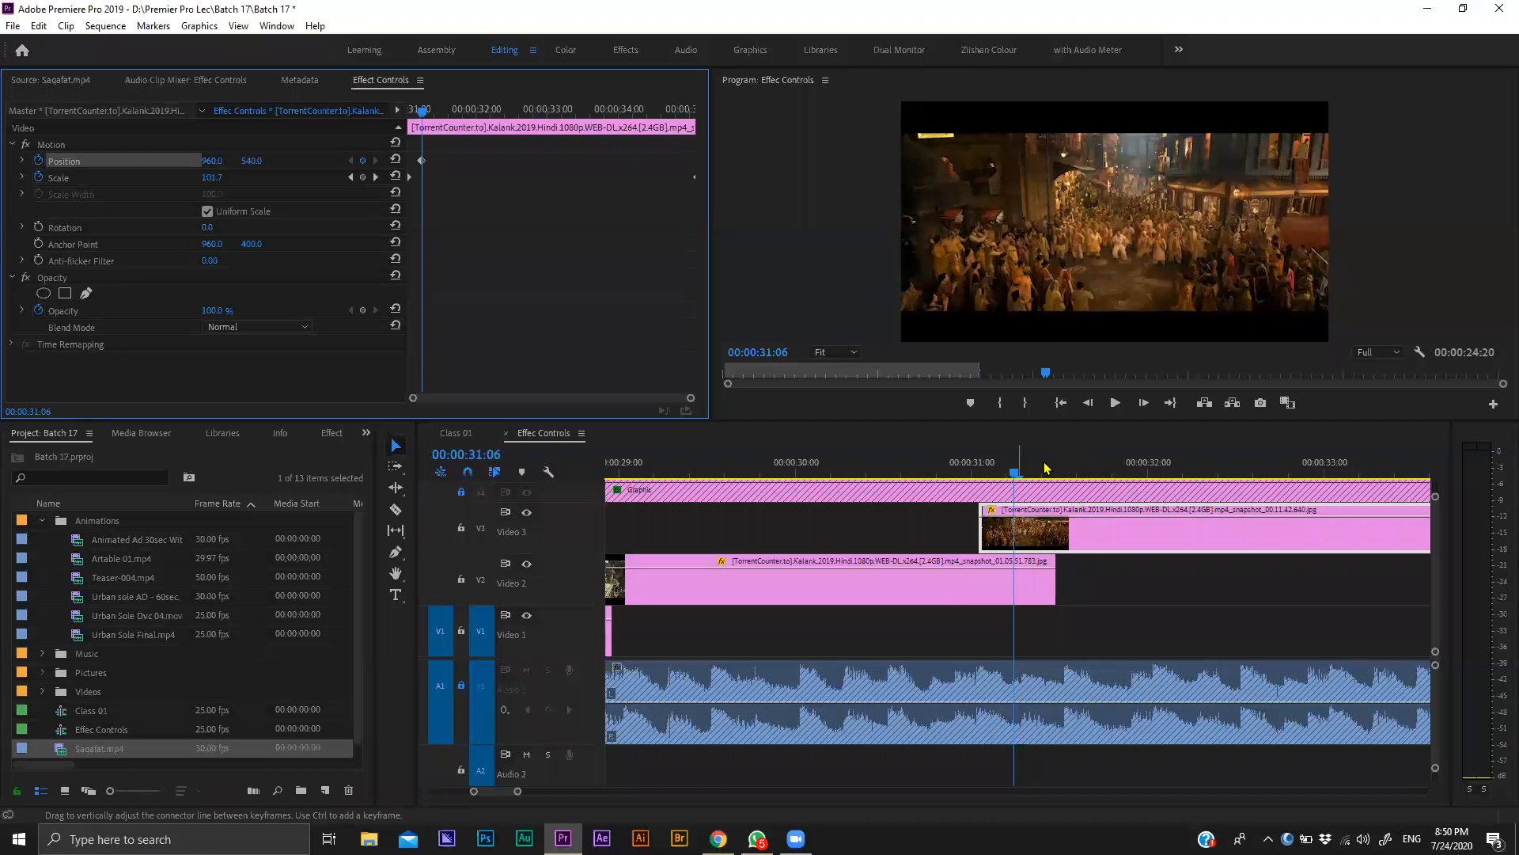
Move the crowd still's Position keyframe to 00:00:31:14 and extend the city copy's end to the same time.
click(1071, 478)
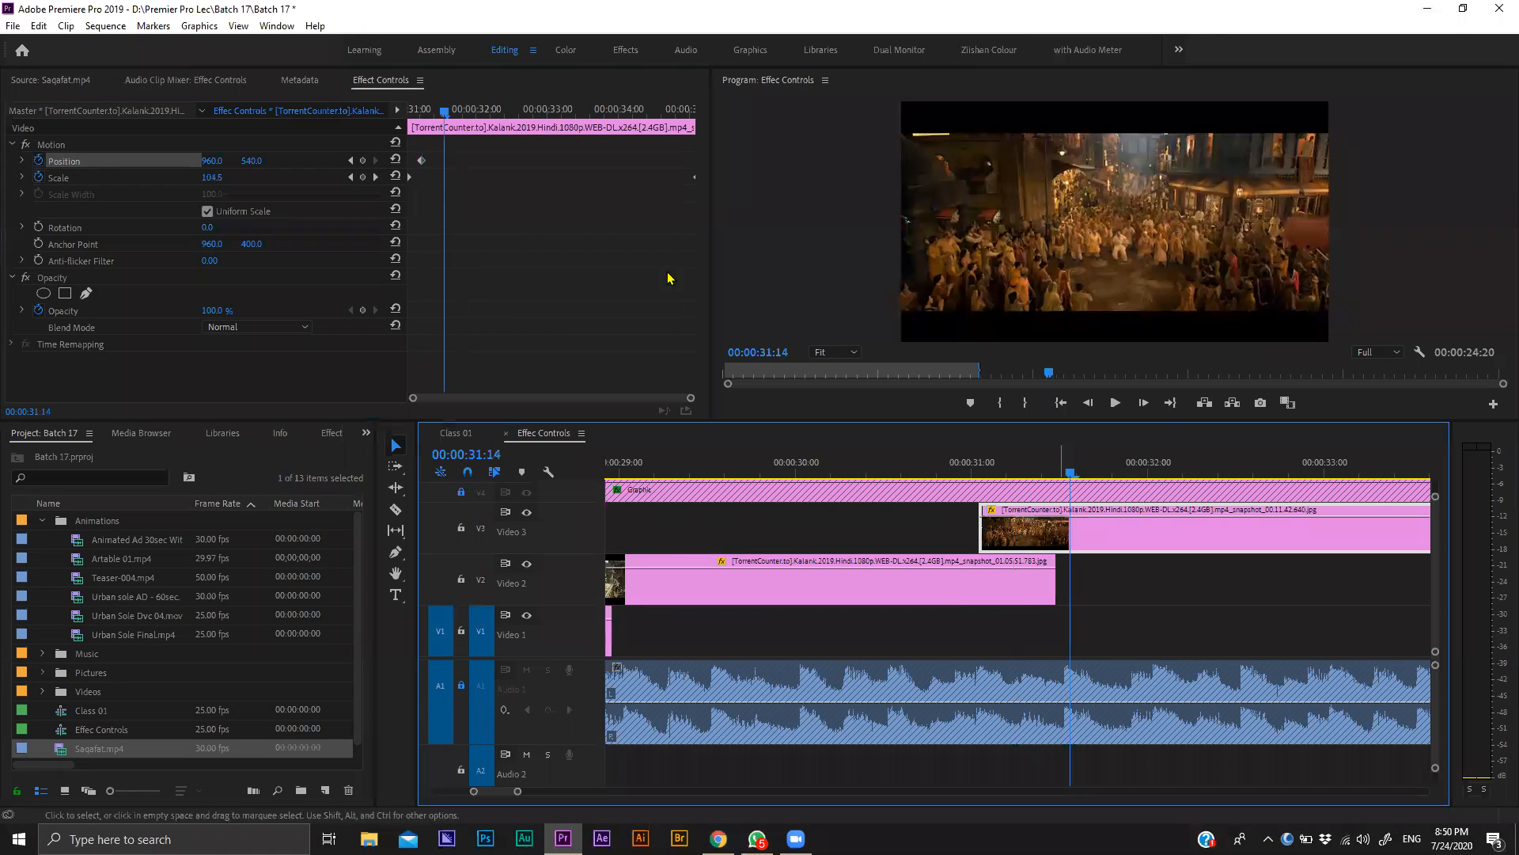
drag(433, 165, 456, 168)
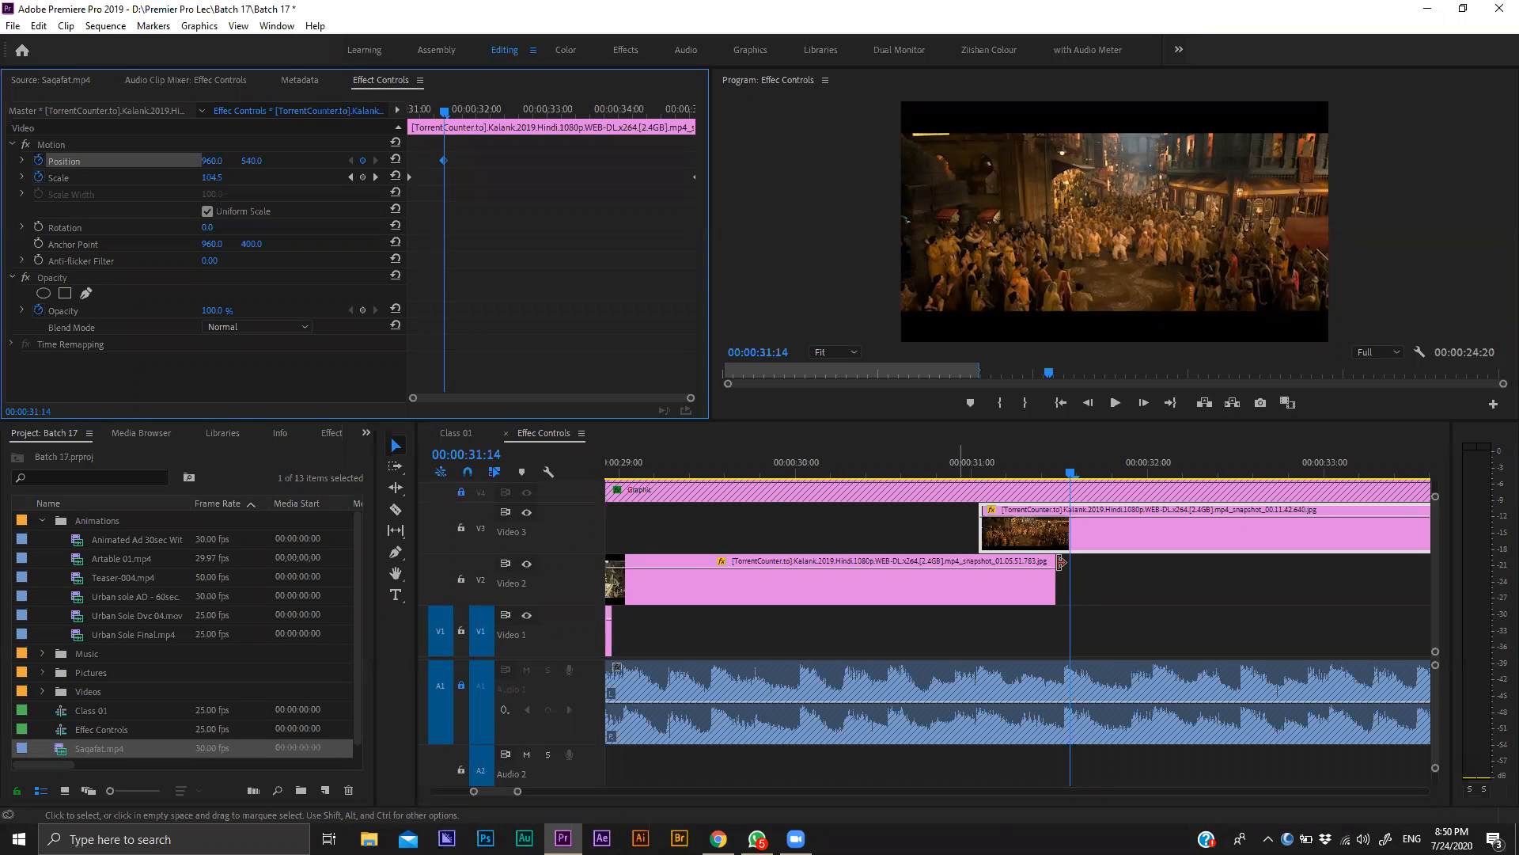
Set the crowd still's horizontal Position to 2639.0 at its start so it slides in over the city.
click(981, 471)
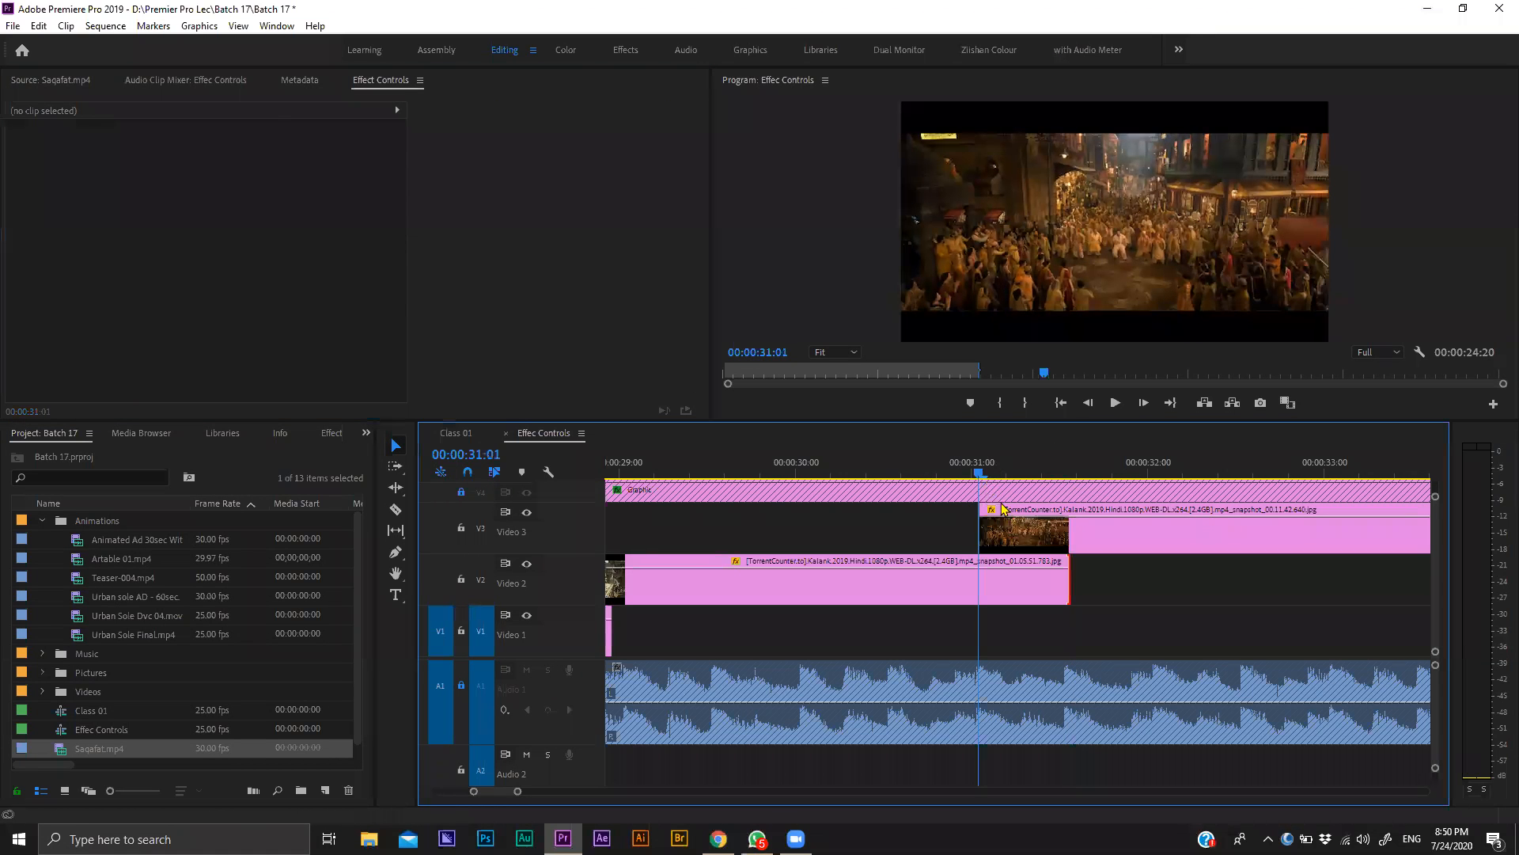
click(1012, 527)
drag(211, 161, 443, 161)
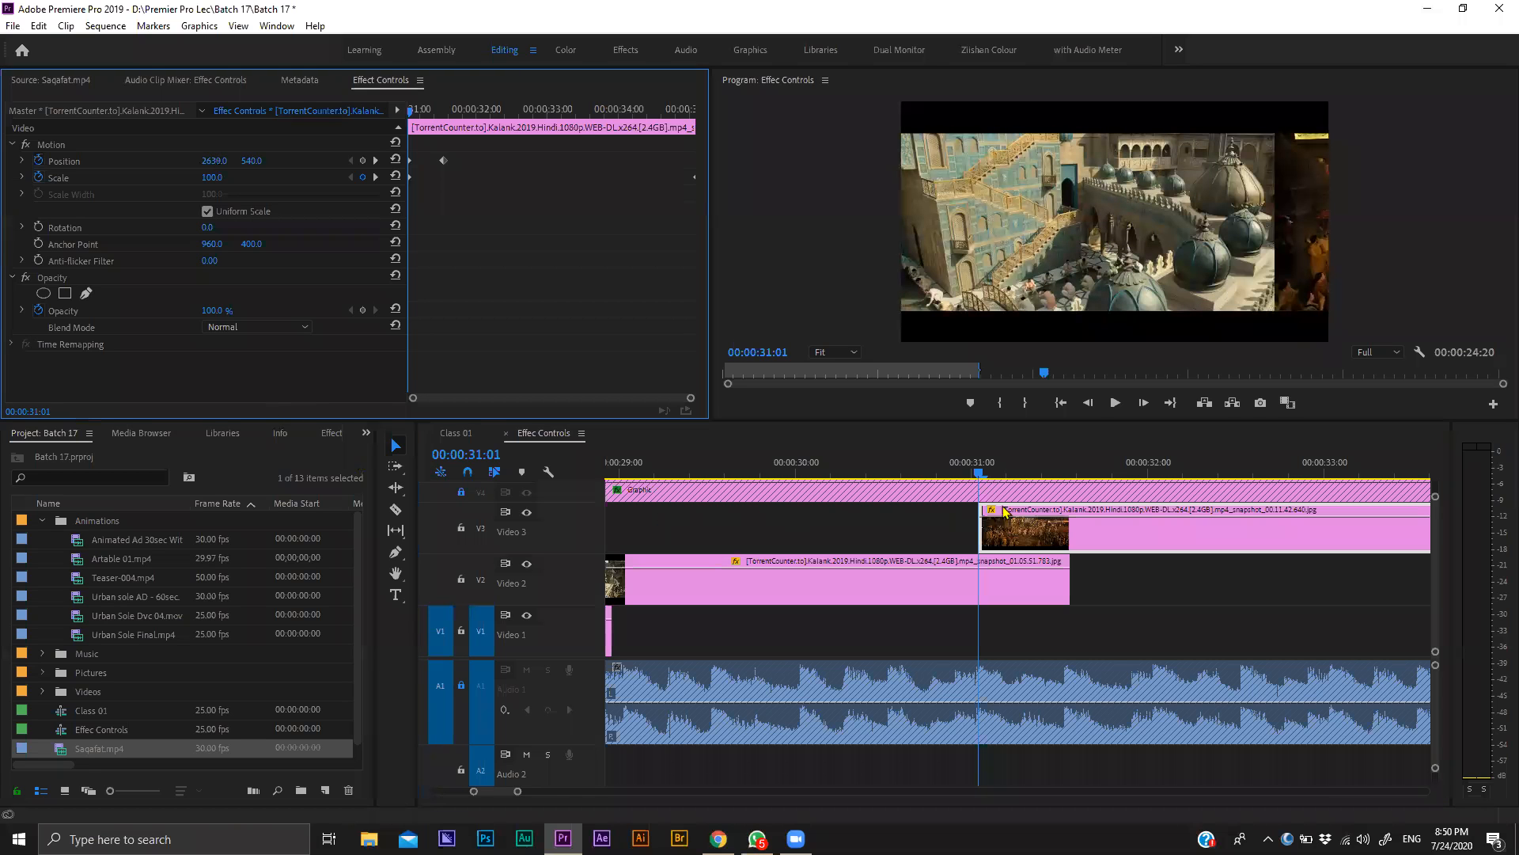
click(967, 506)
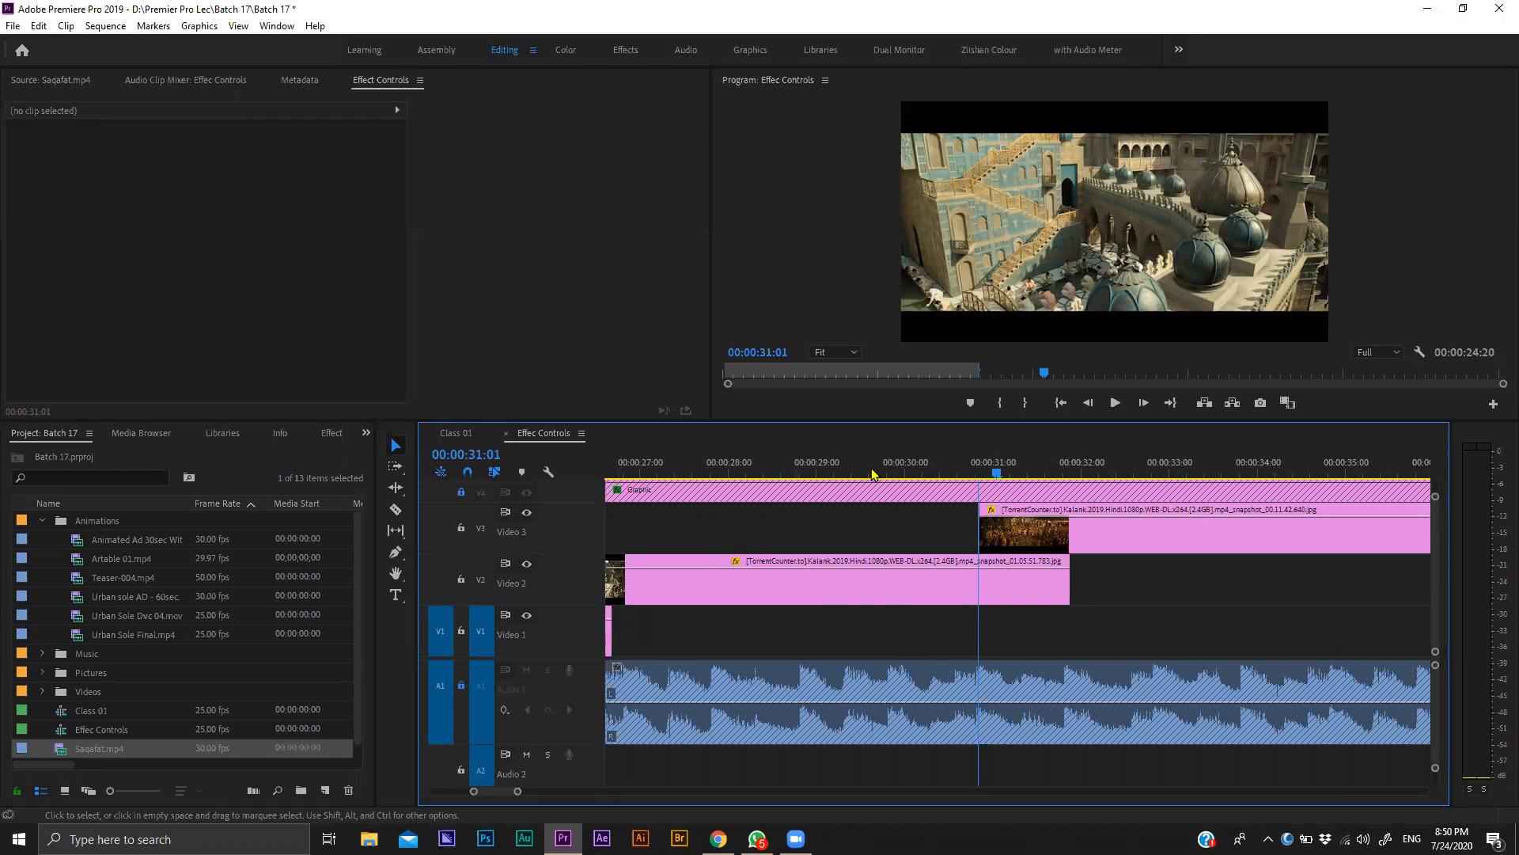
Play back the crowd still's slide-in and trim its end on Video 3 to 00:00:34:16.
key(minus)
key(minus)
click(873, 462)
key(space)
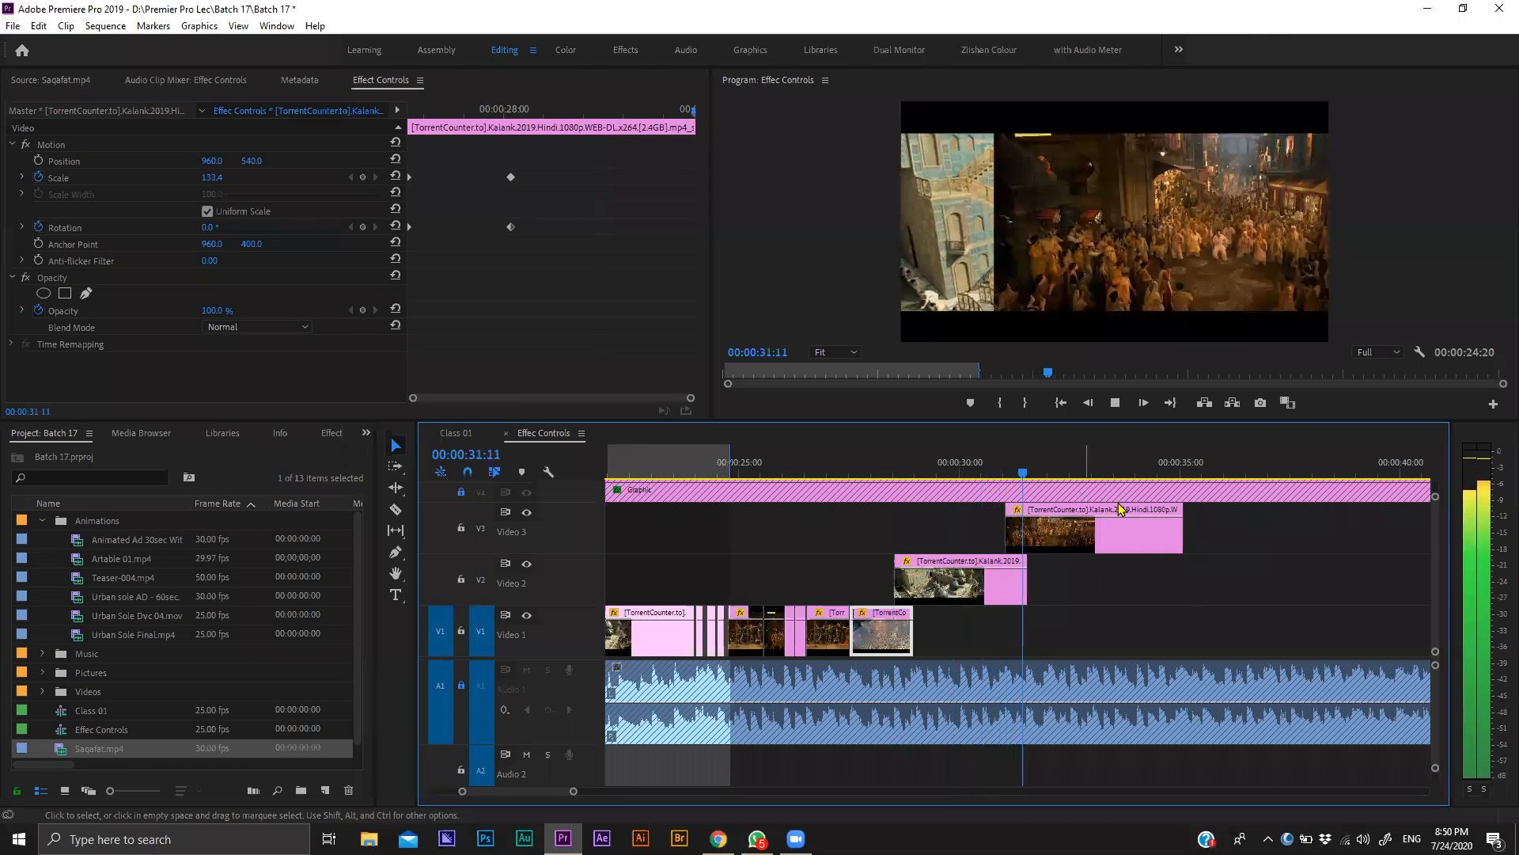
scroll(1053, 562, down, 2)
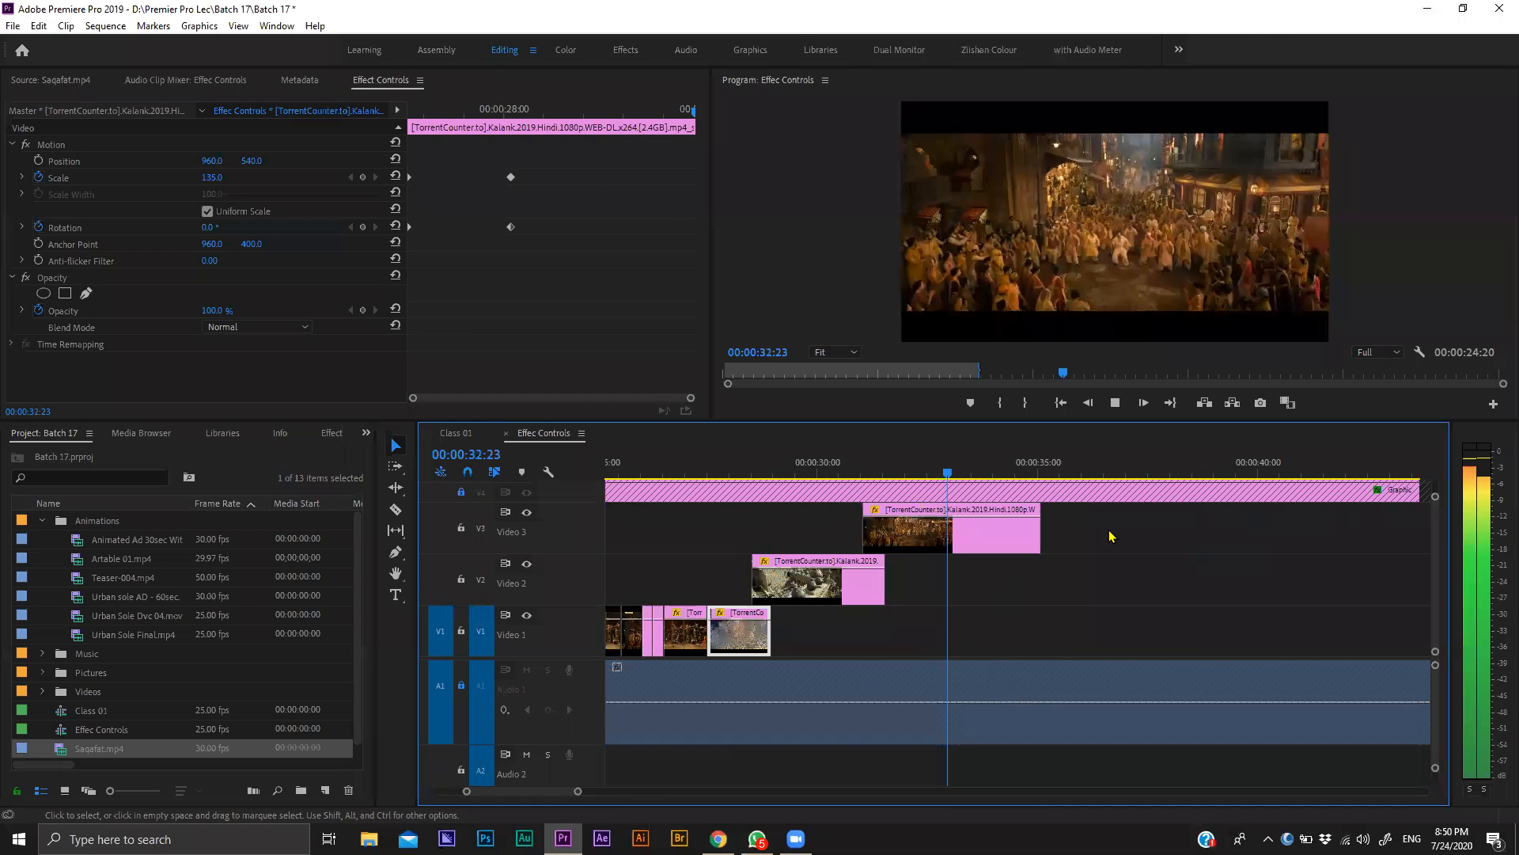
key(space)
drag(1039, 529, 1021, 529)
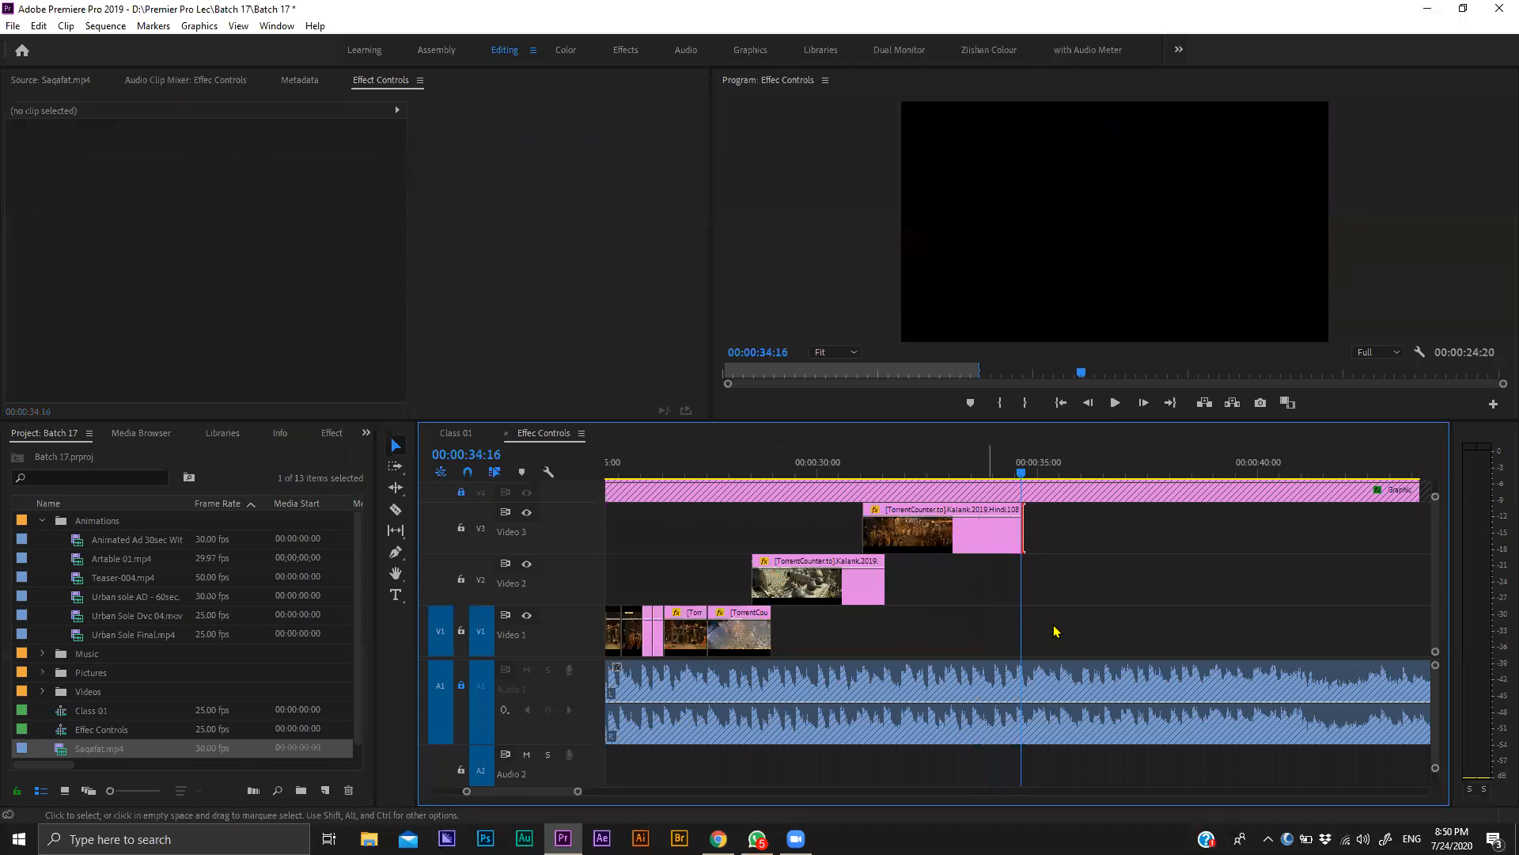
Play the montage from its opening still of the woman on the wall and save the project.
scroll(1089, 606, up, 2)
key(minus)
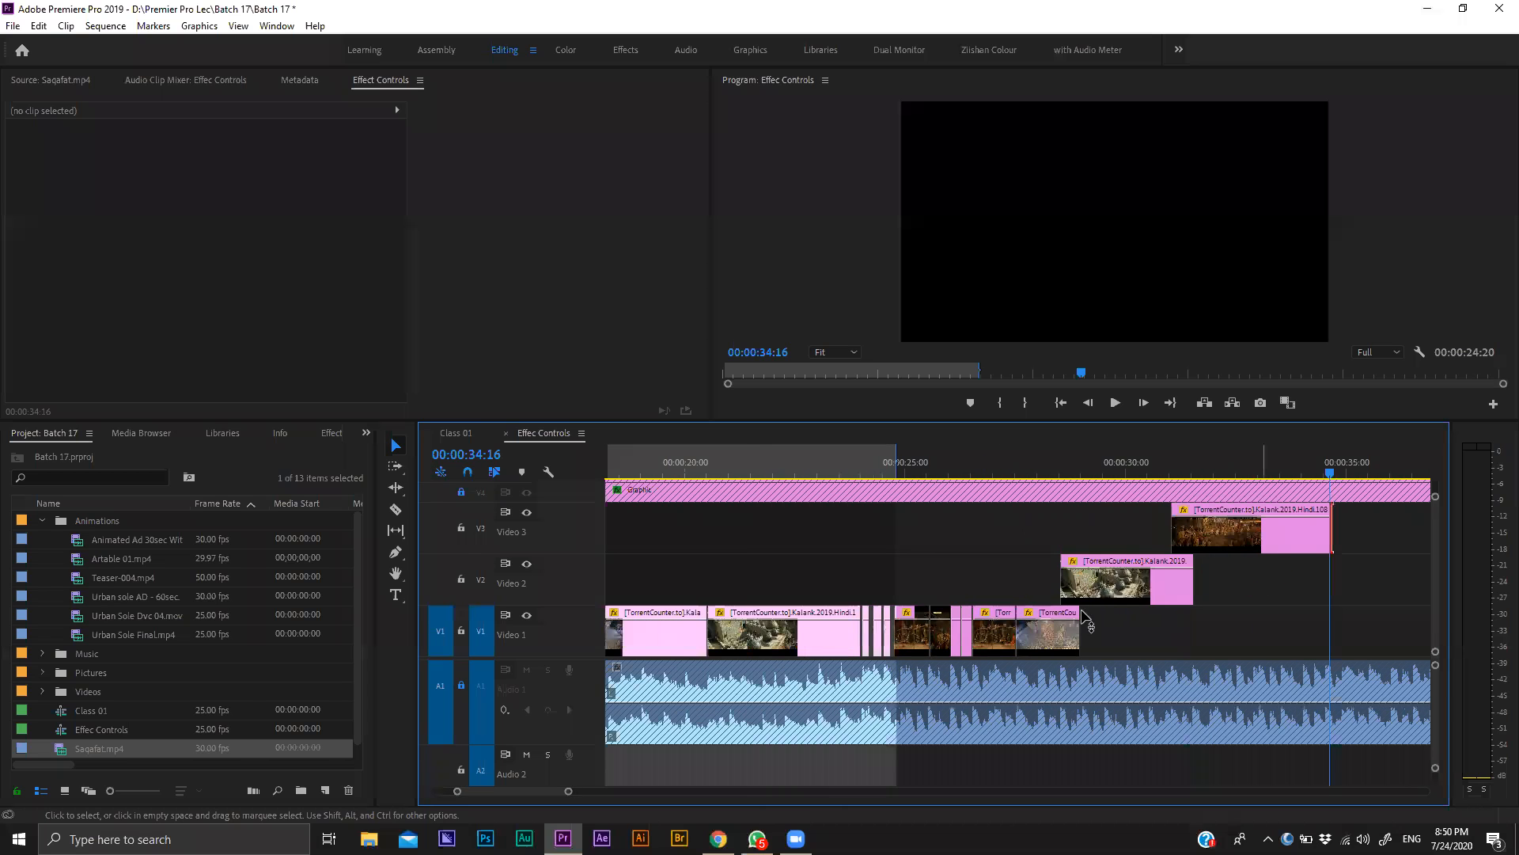
key(minus)
scroll(1152, 570, down, 2)
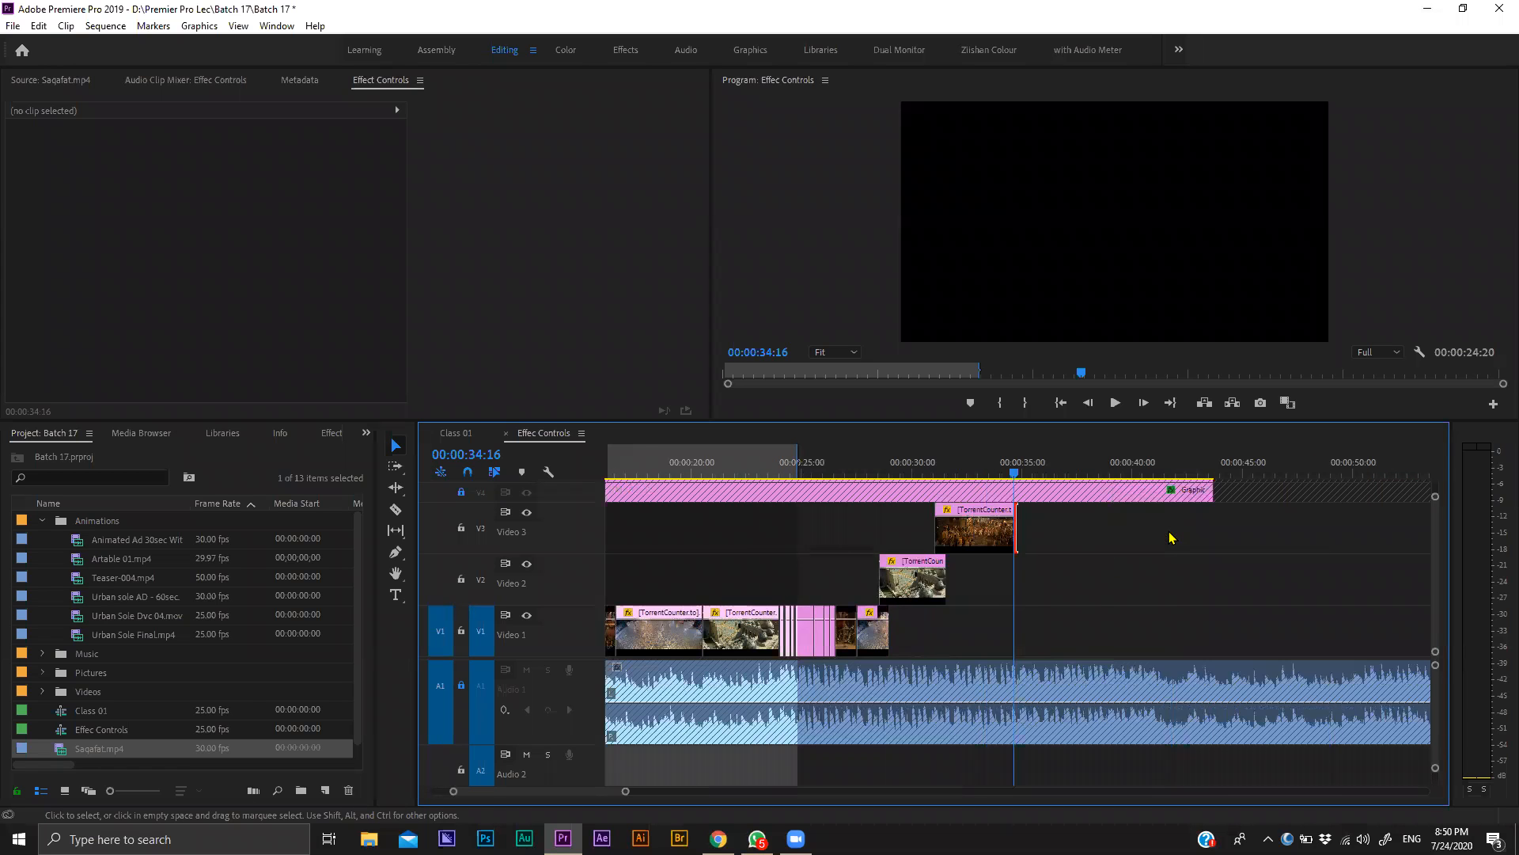
scroll(1172, 538, up, 5)
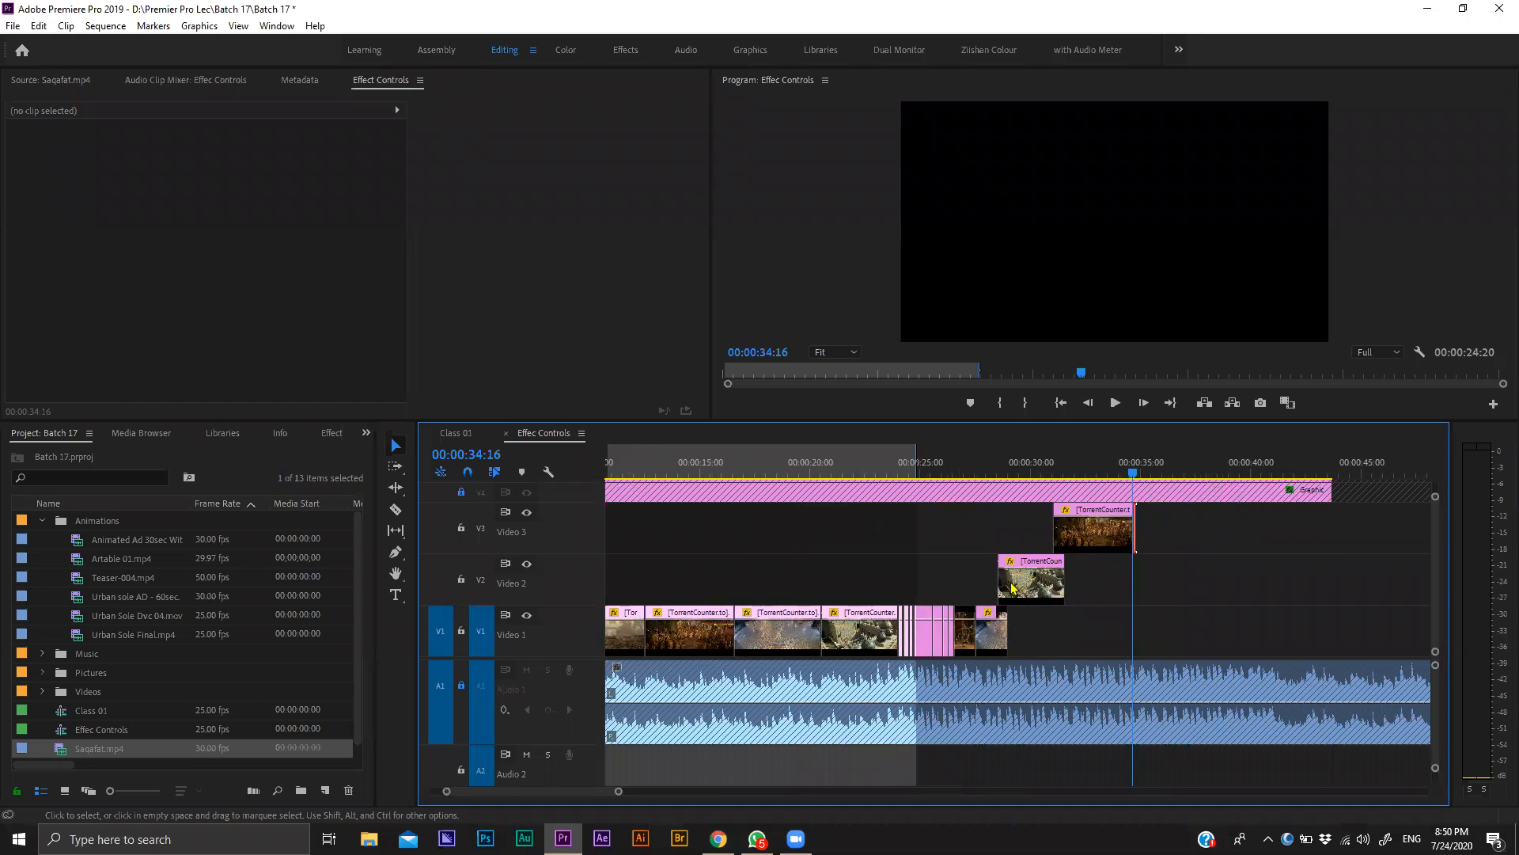
click(785, 465)
key(space)
key(equal)
key(equal)
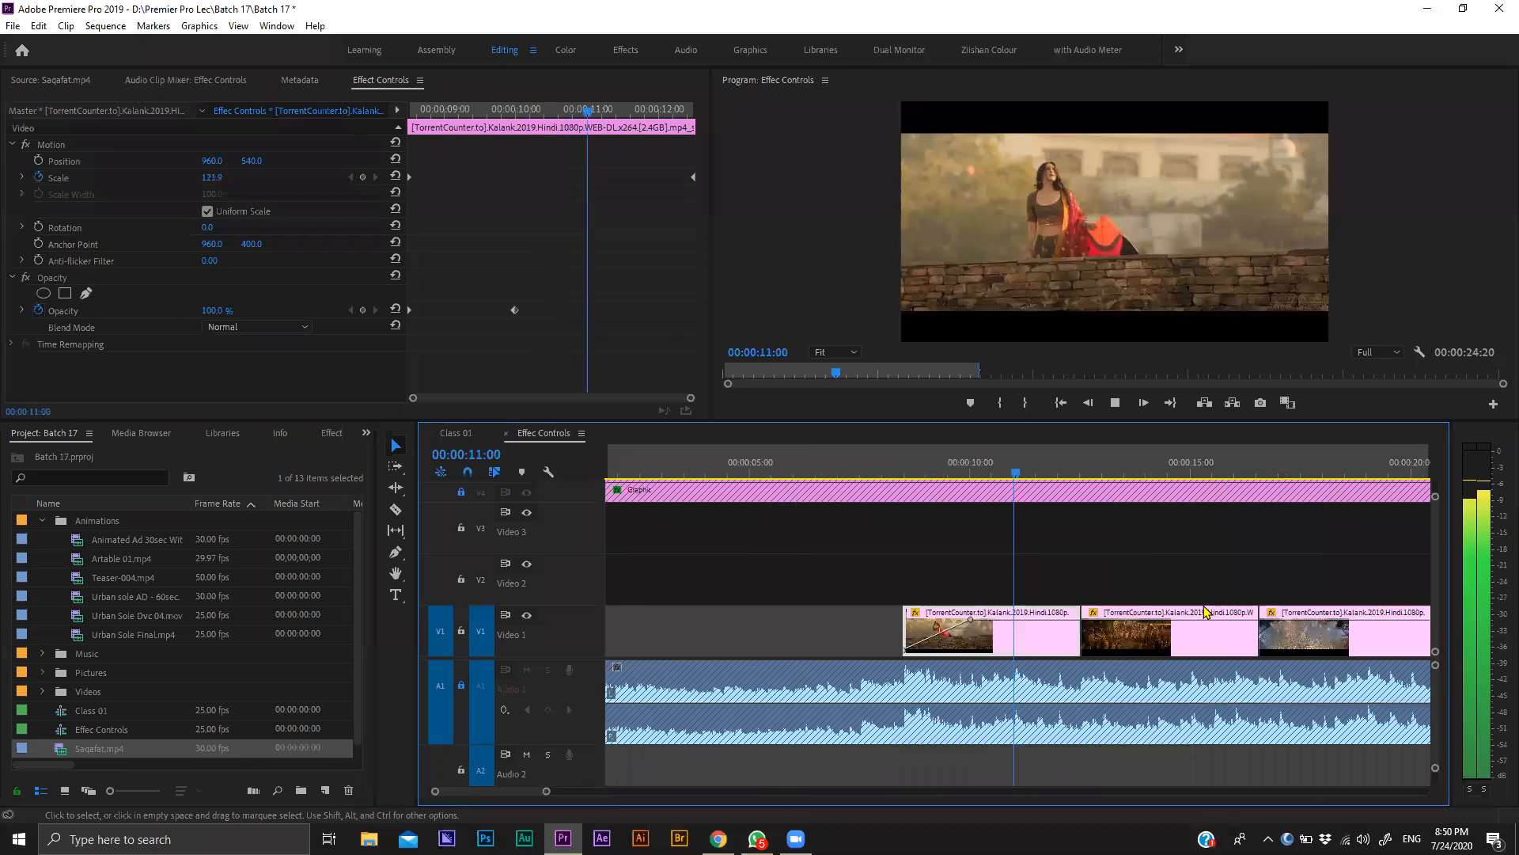
key(ctrl+s)
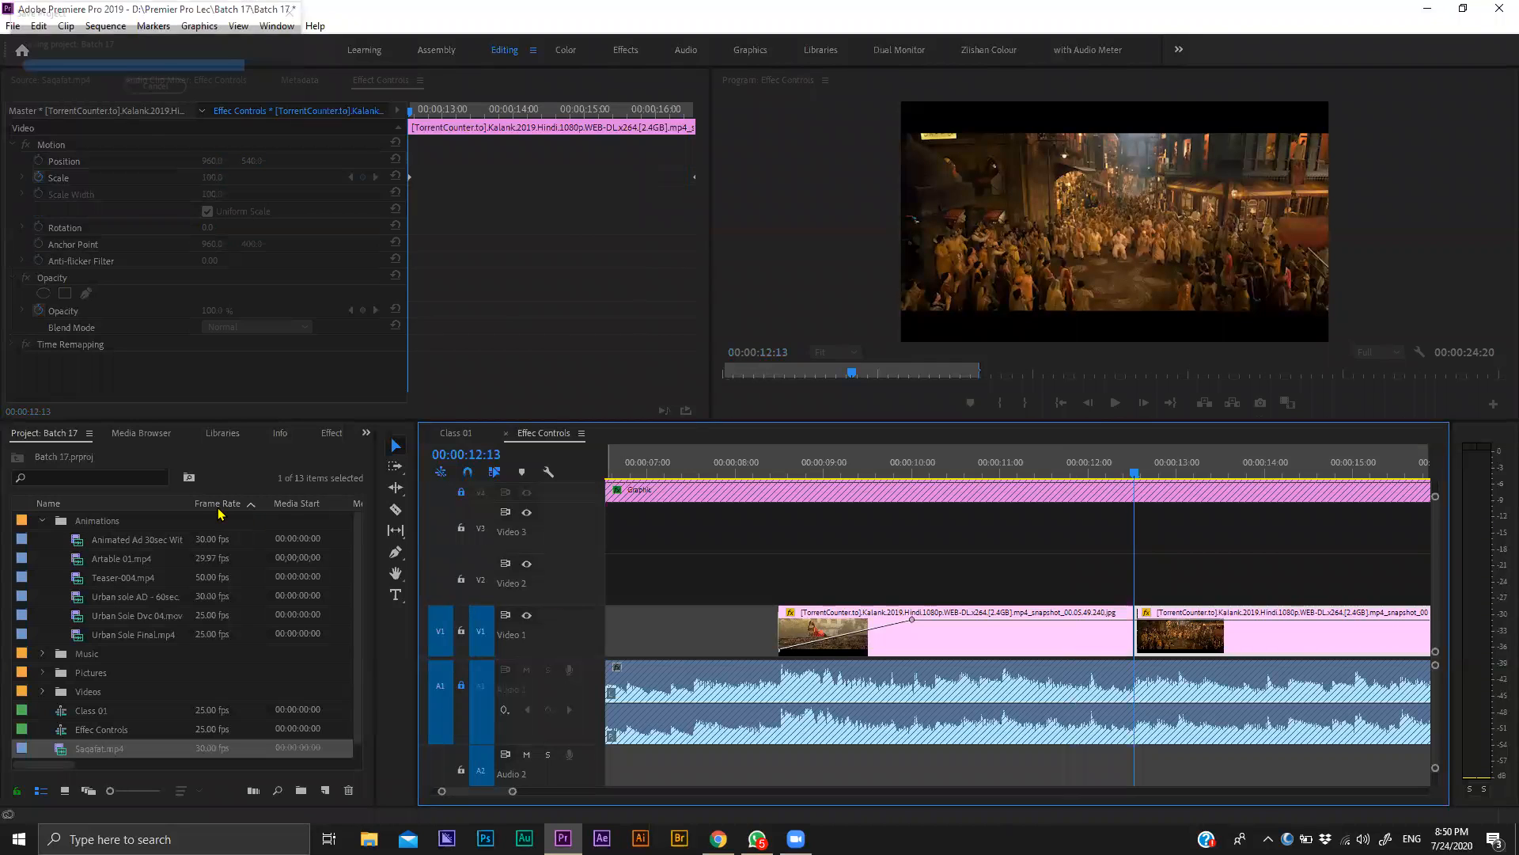
Apply the Cube Spin transition between the opening still and the crowd still on Video 1 and play it back.
click(330, 433)
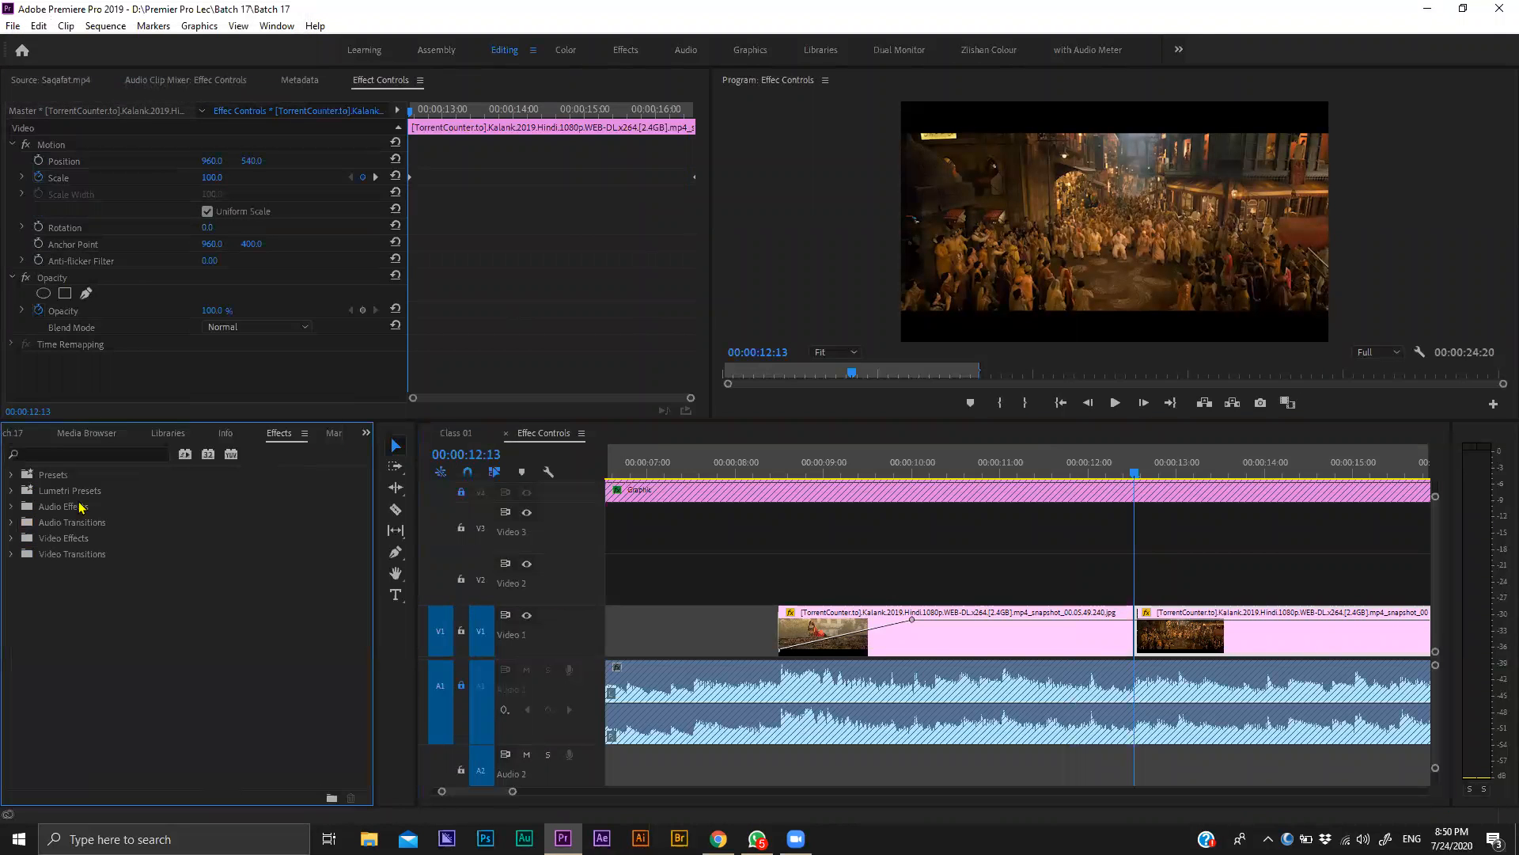
click(11, 554)
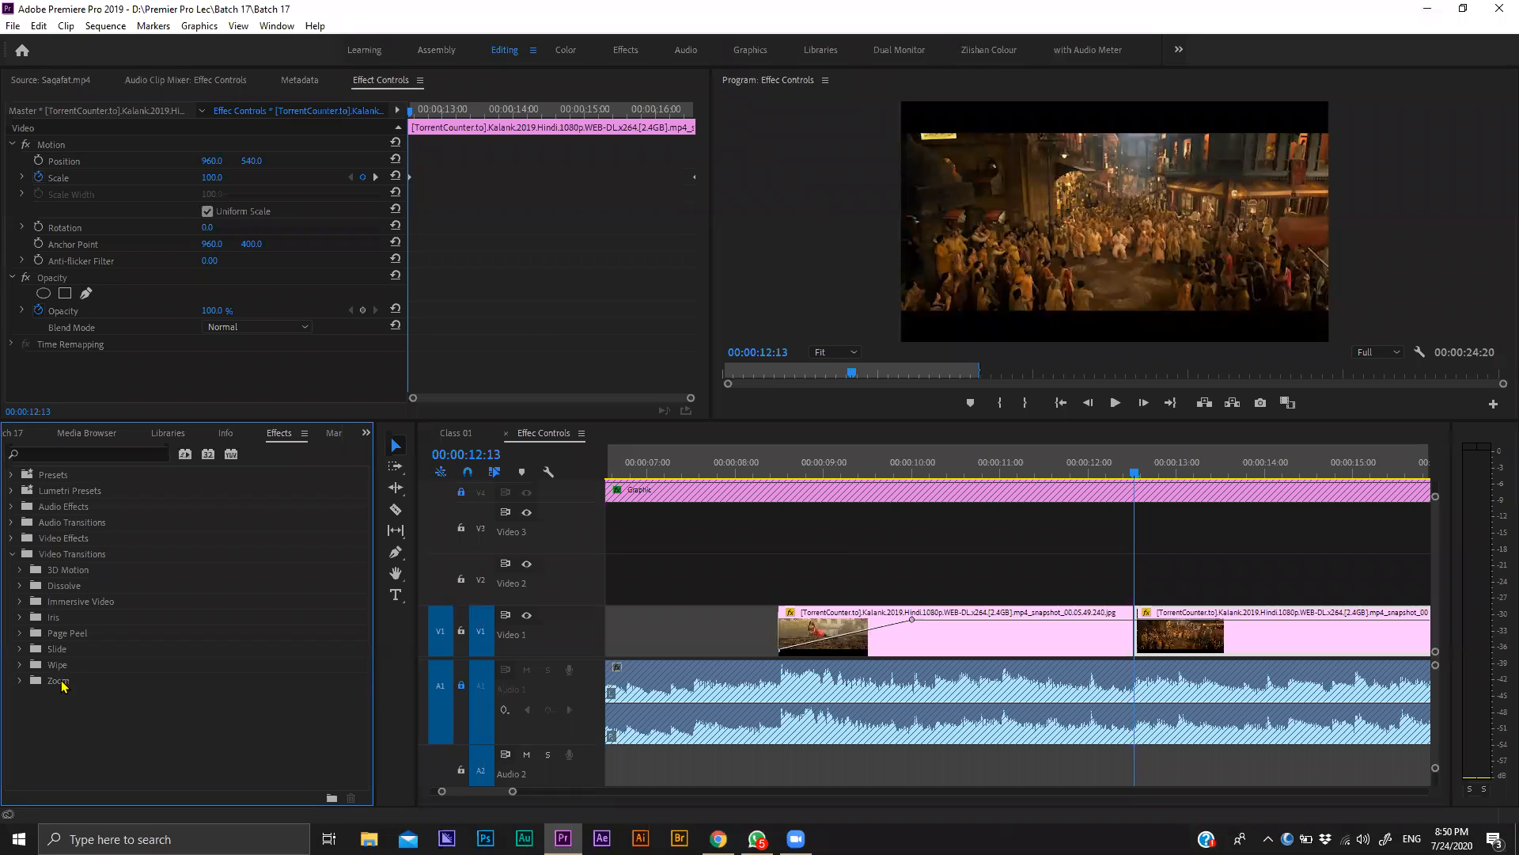
click(21, 571)
drag(81, 592, 1134, 631)
click(1048, 468)
key(space)
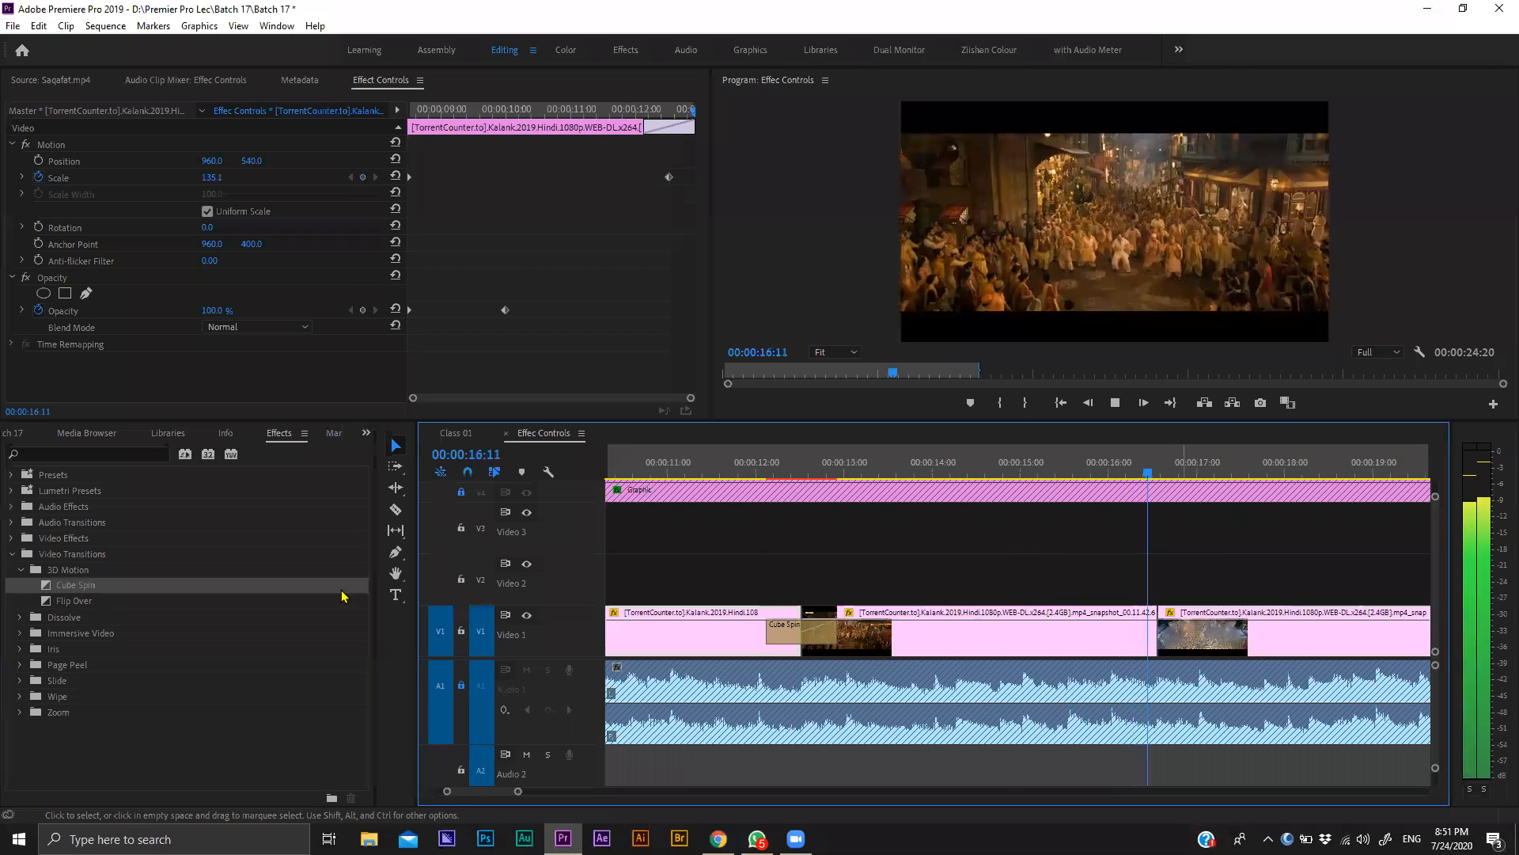
key(space)
Try the Flip Over transition between the crowd and ballroom stills on Video 1.
click(67, 605)
drag(376, 609, 1163, 633)
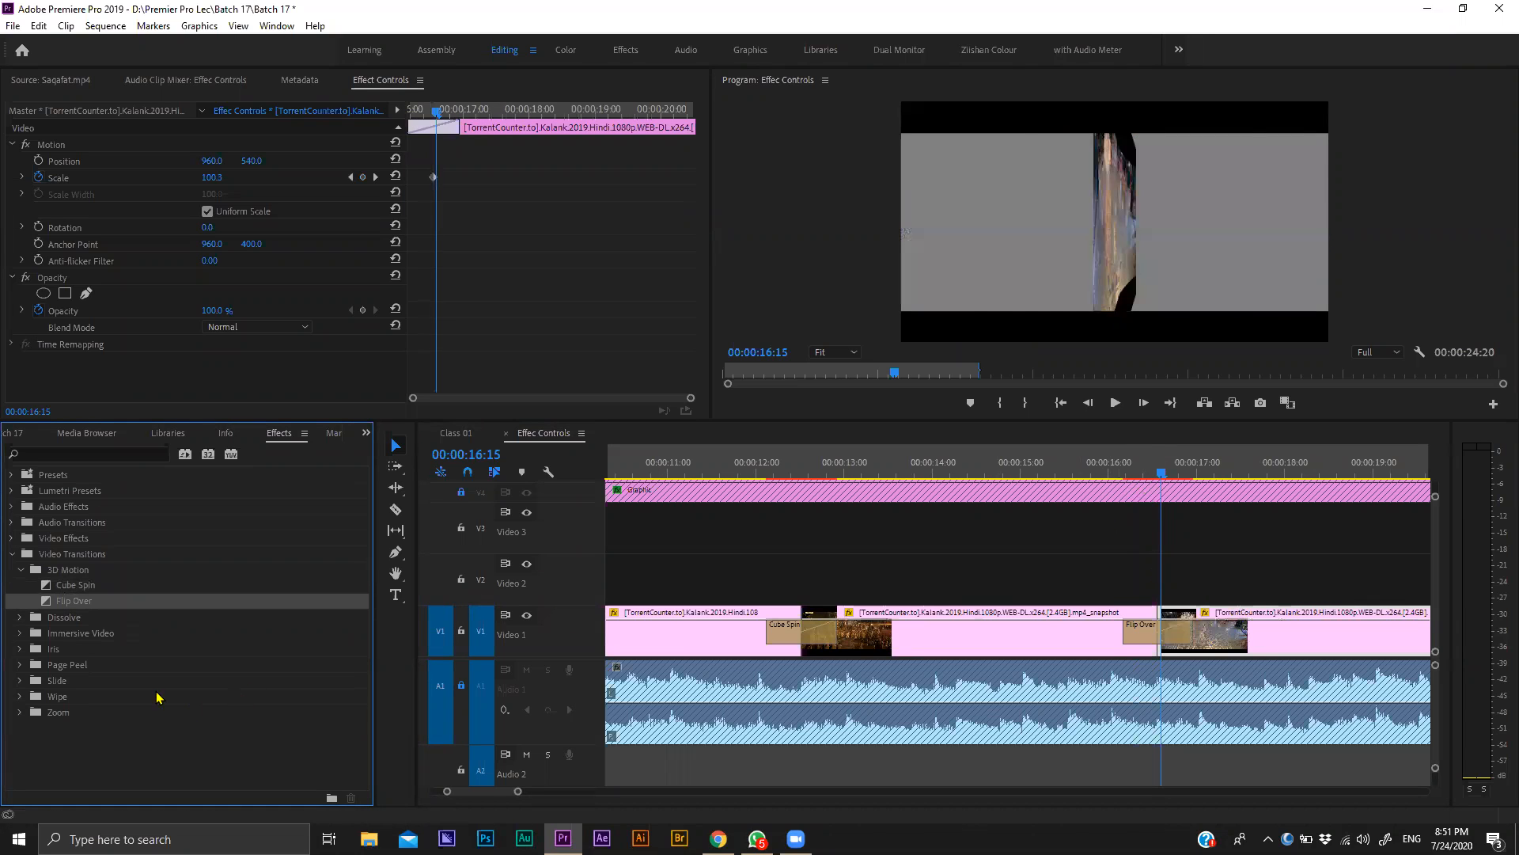
key(ctrl+z)
Apply a Cross Dissolve between the crowd and ballroom stills on Video 1 and play it back.
click(19, 618)
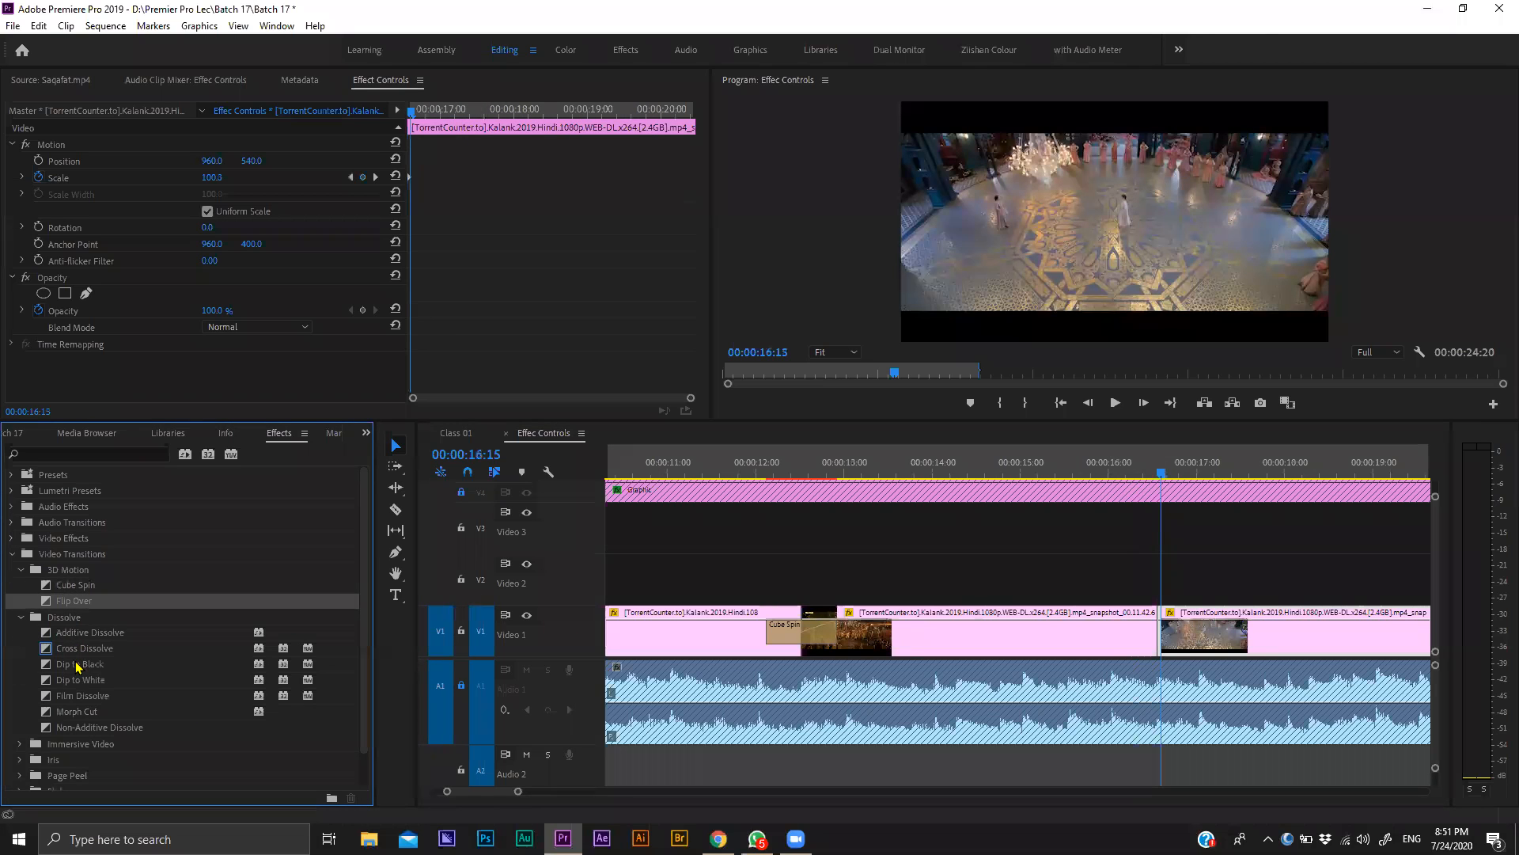
drag(72, 654, 1163, 622)
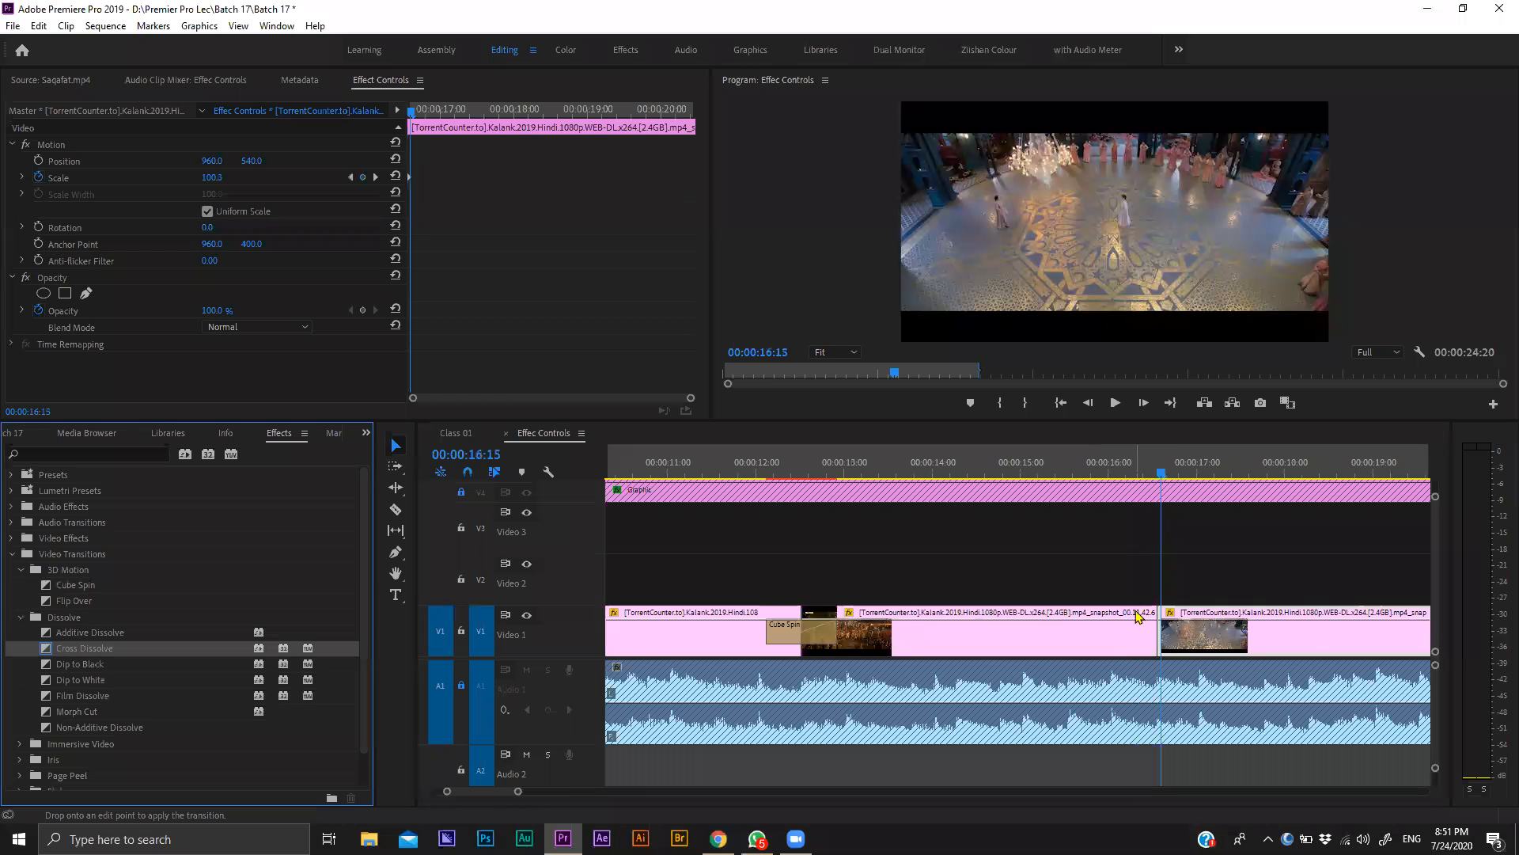
click(1102, 468)
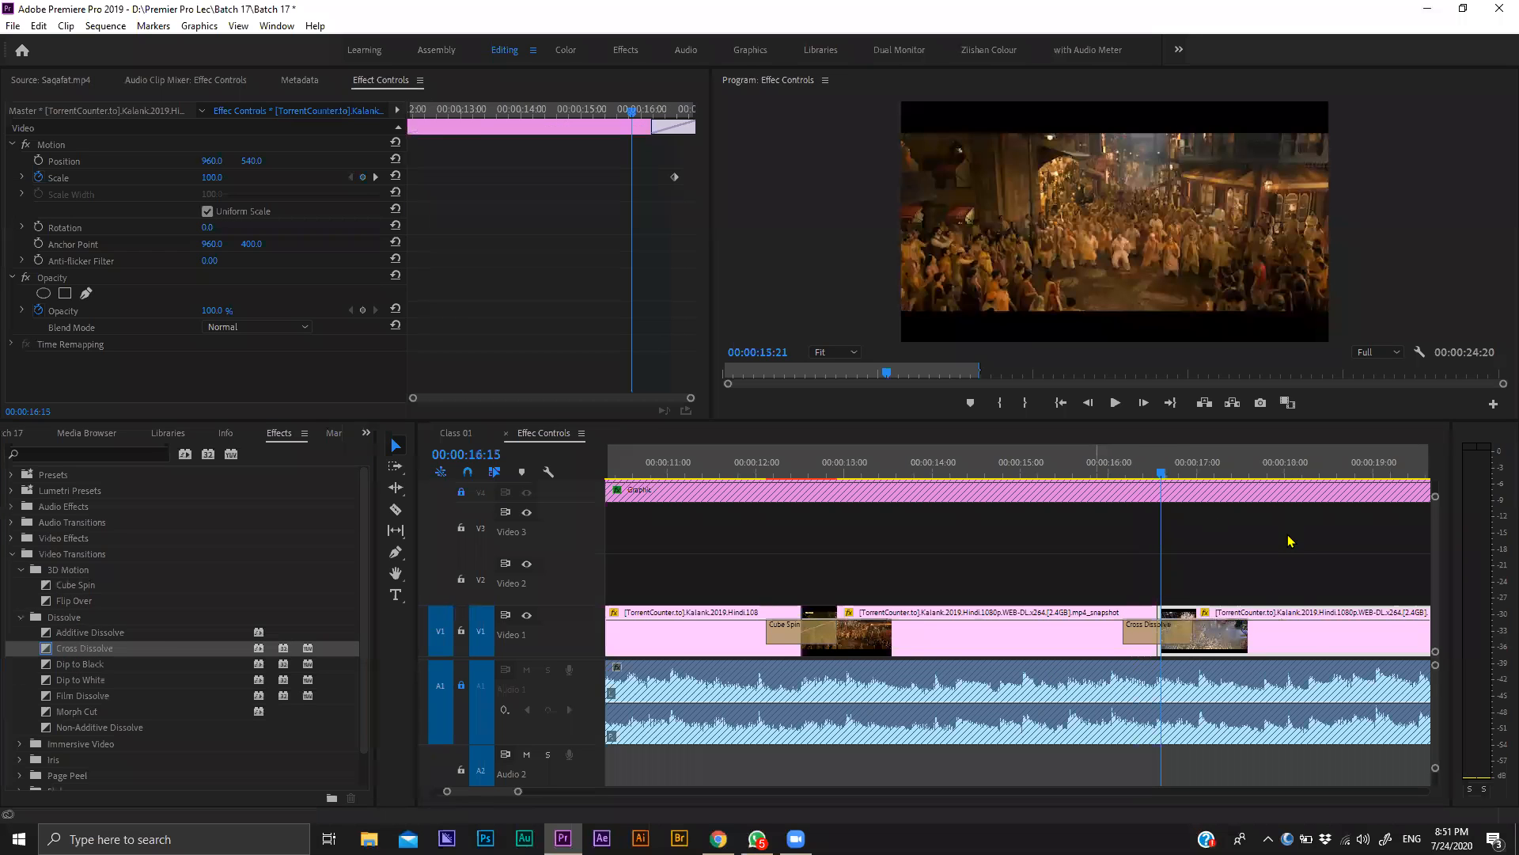
key(space)
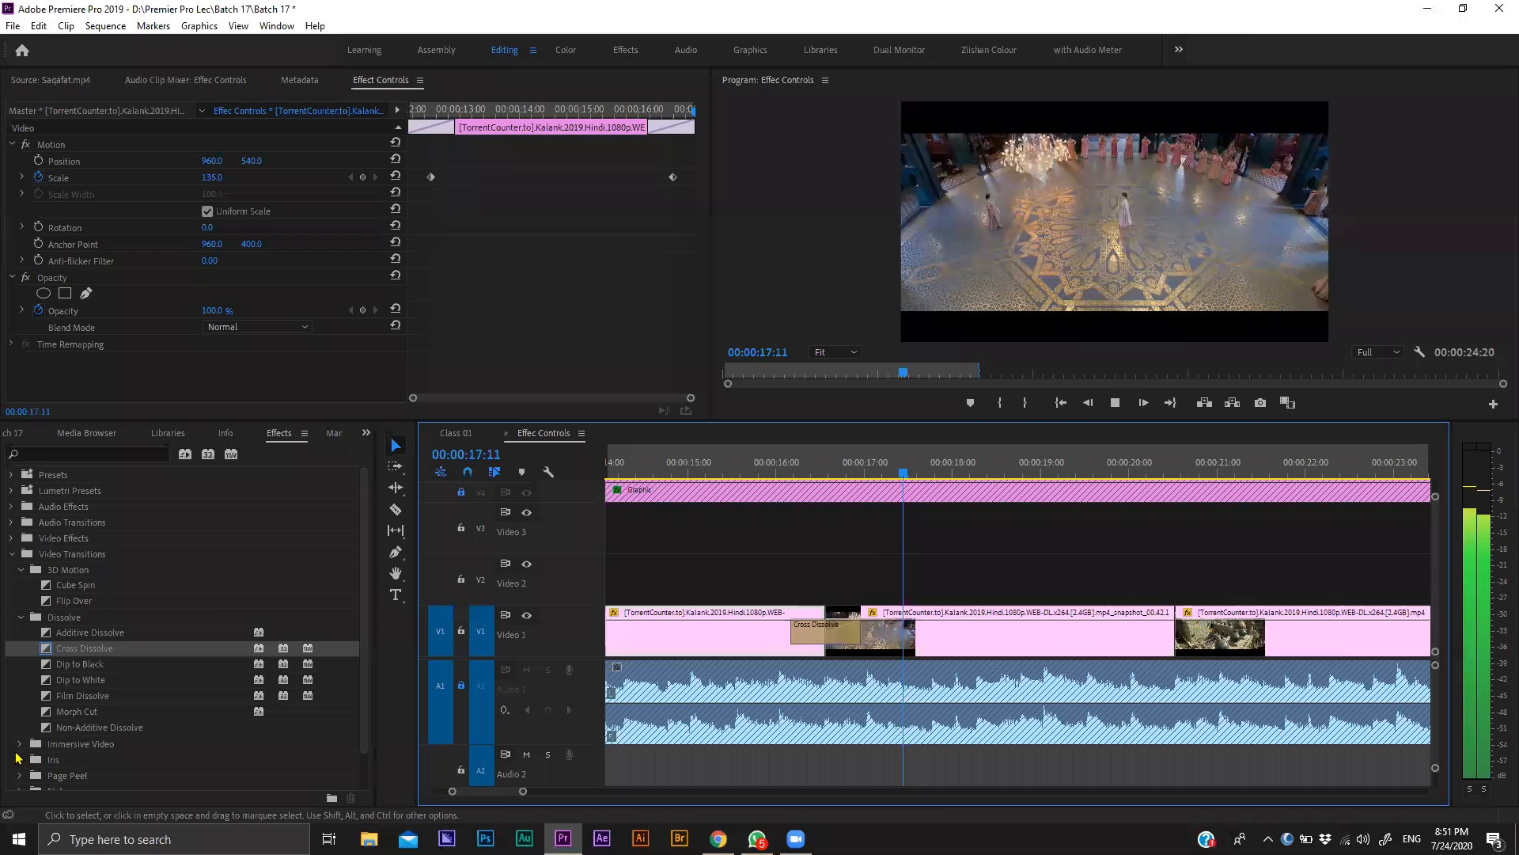
scroll(16, 758, down, 2)
key(space)
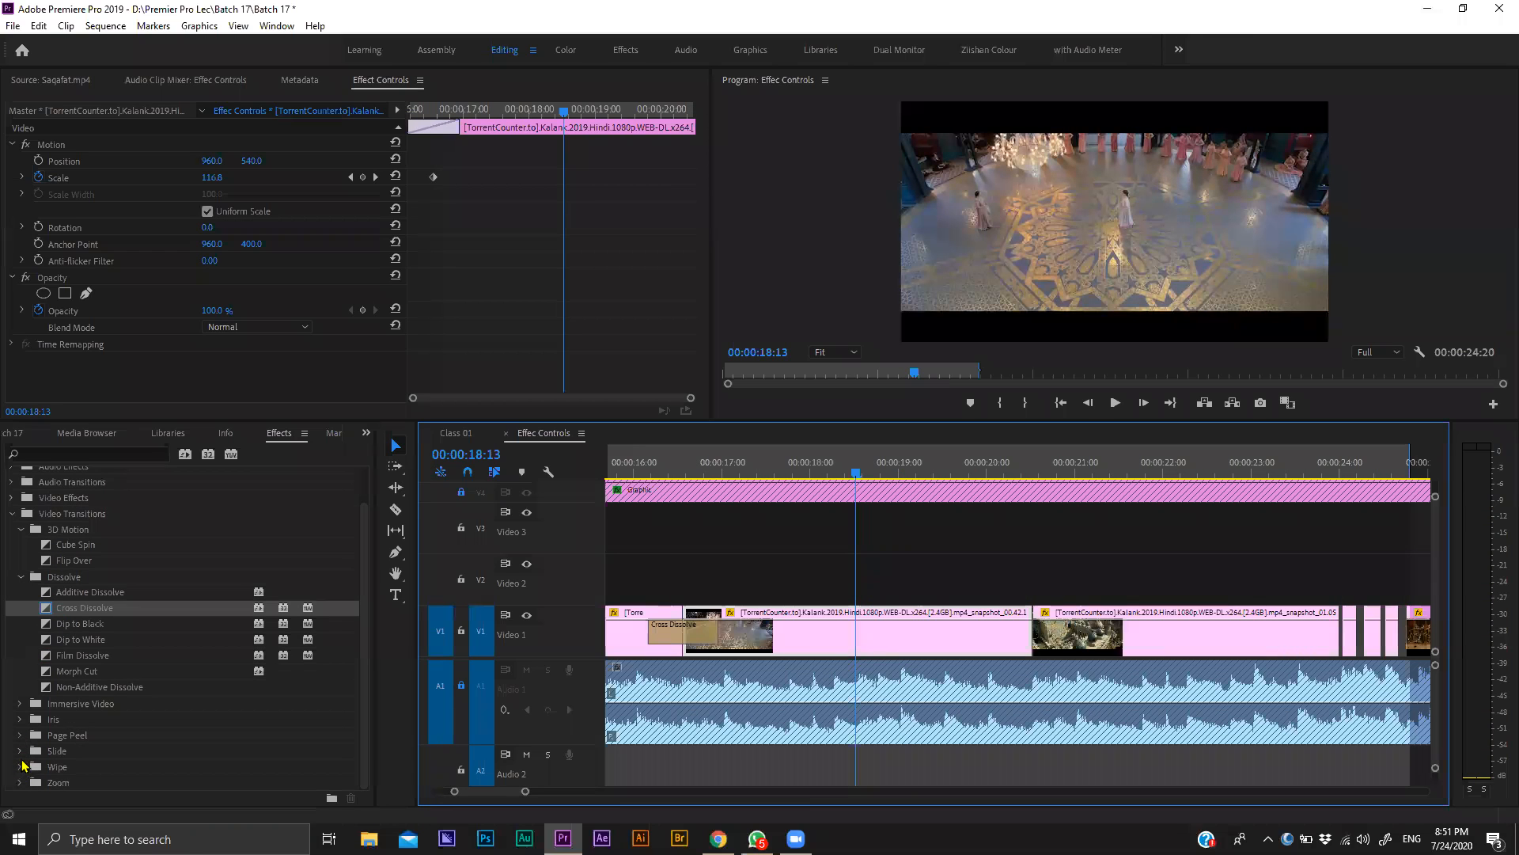
Apply the Split slide transition between the ballroom and city stills on Video 1 and play it back.
click(19, 766)
scroll(102, 739, down, 6)
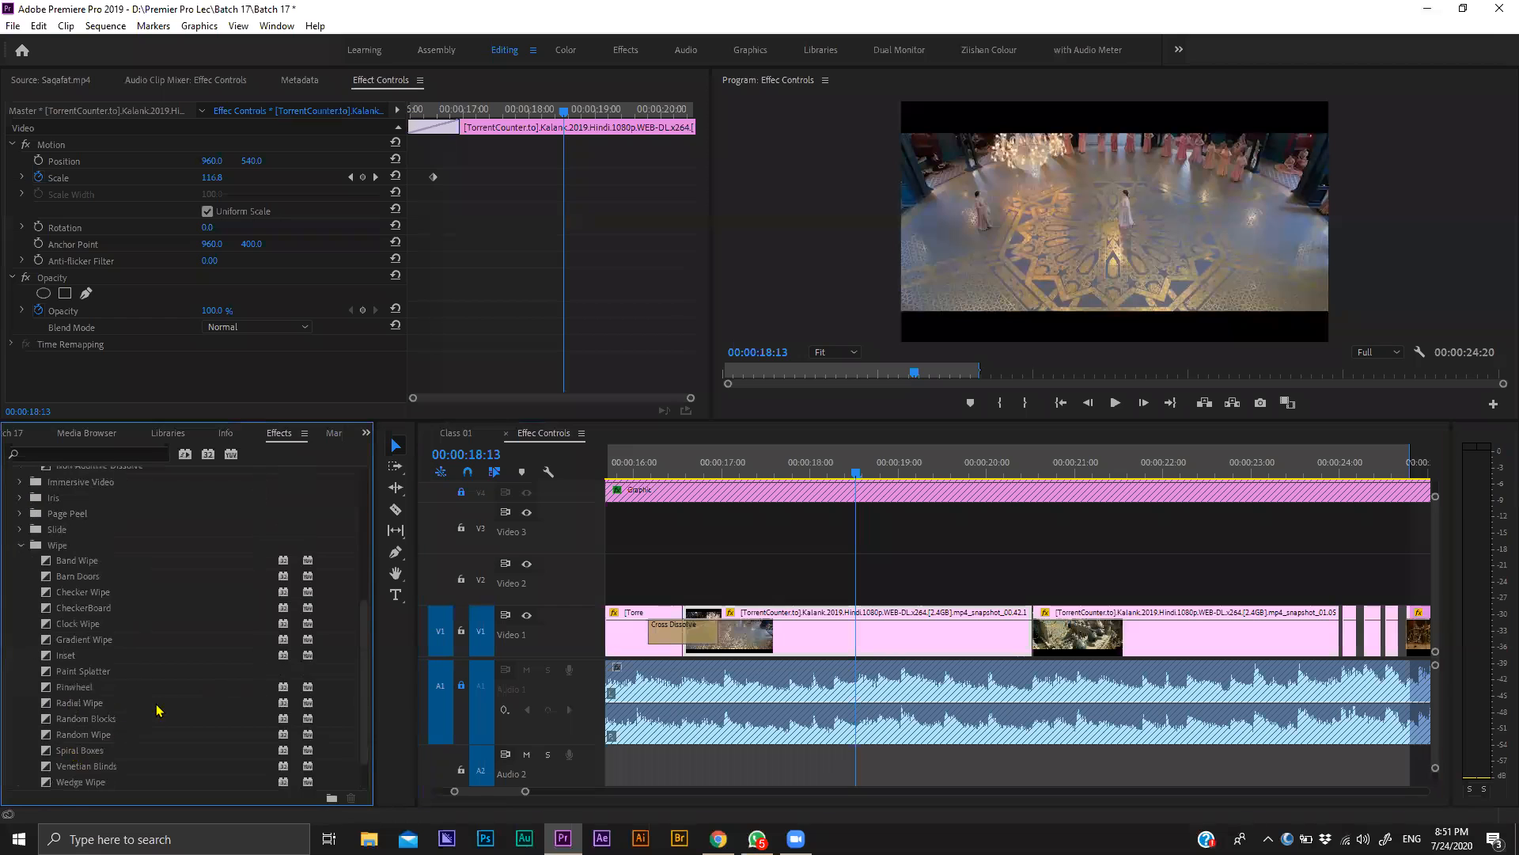
scroll(47, 595, up, 2)
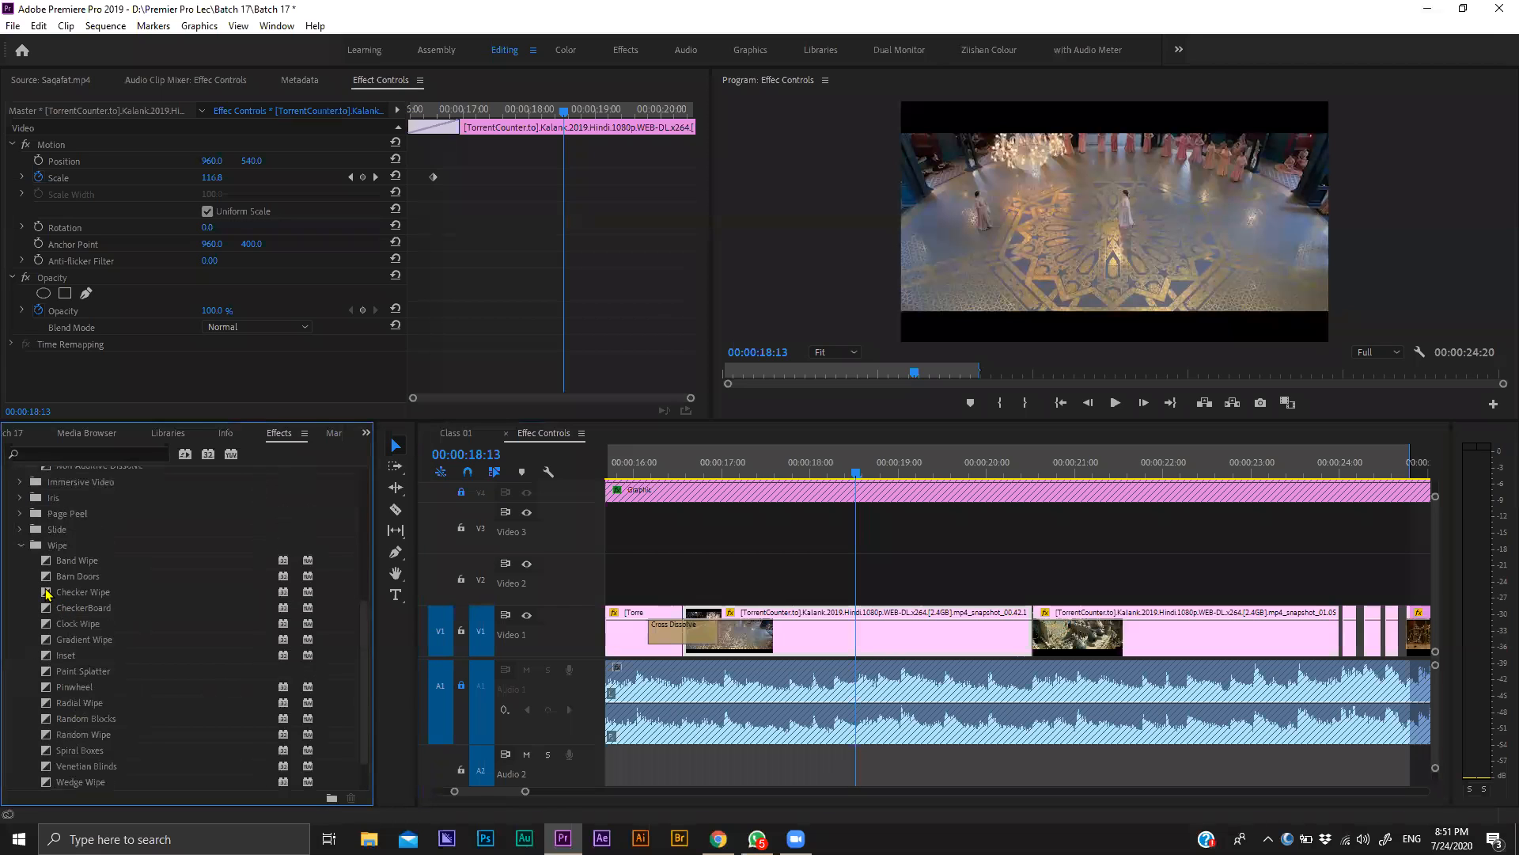
click(21, 529)
drag(67, 607, 1031, 638)
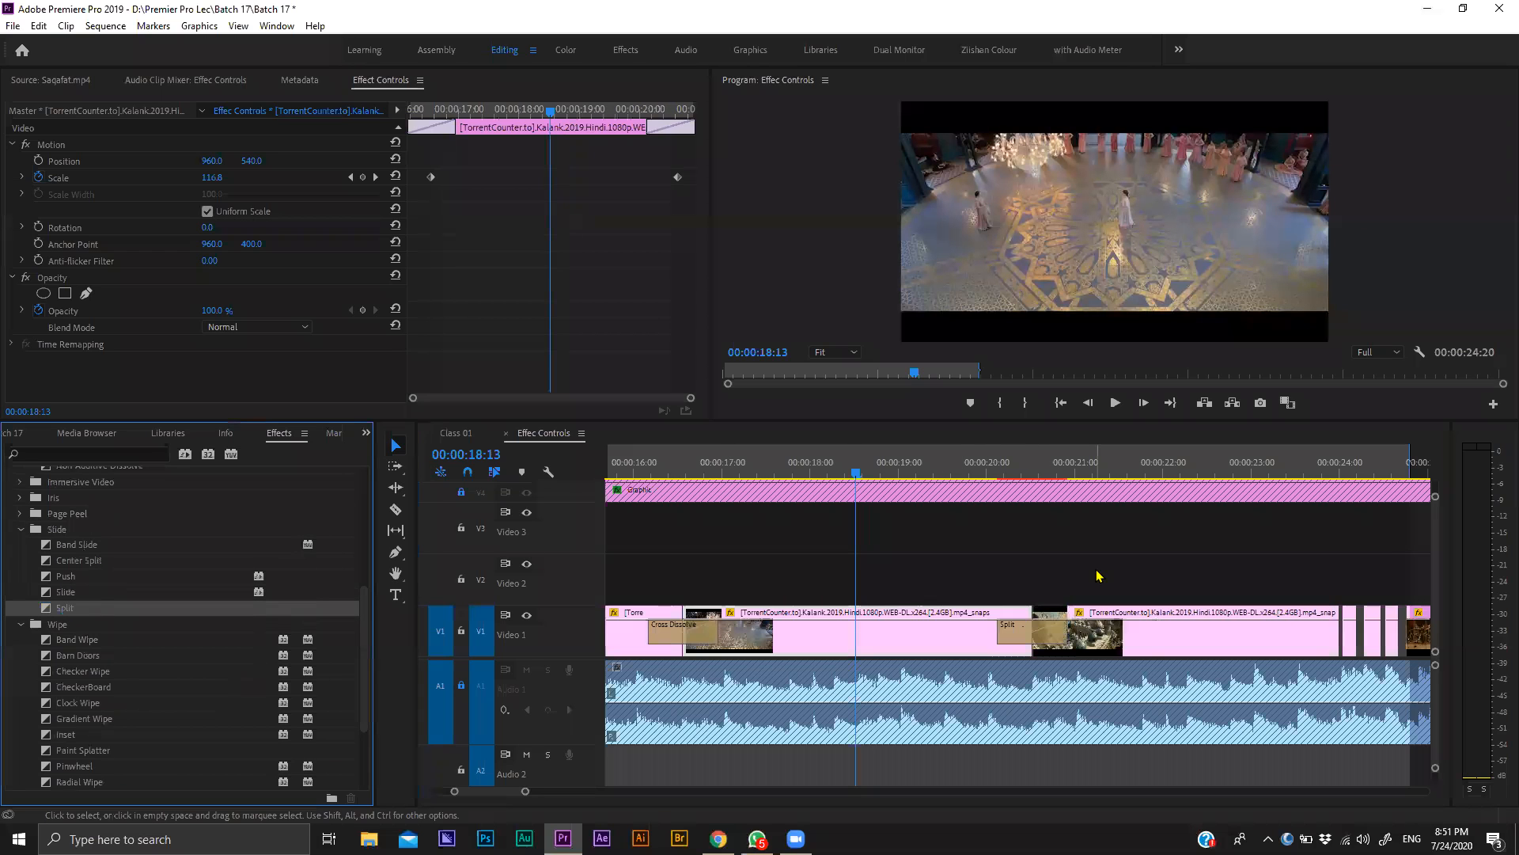
click(1086, 584)
key(space)
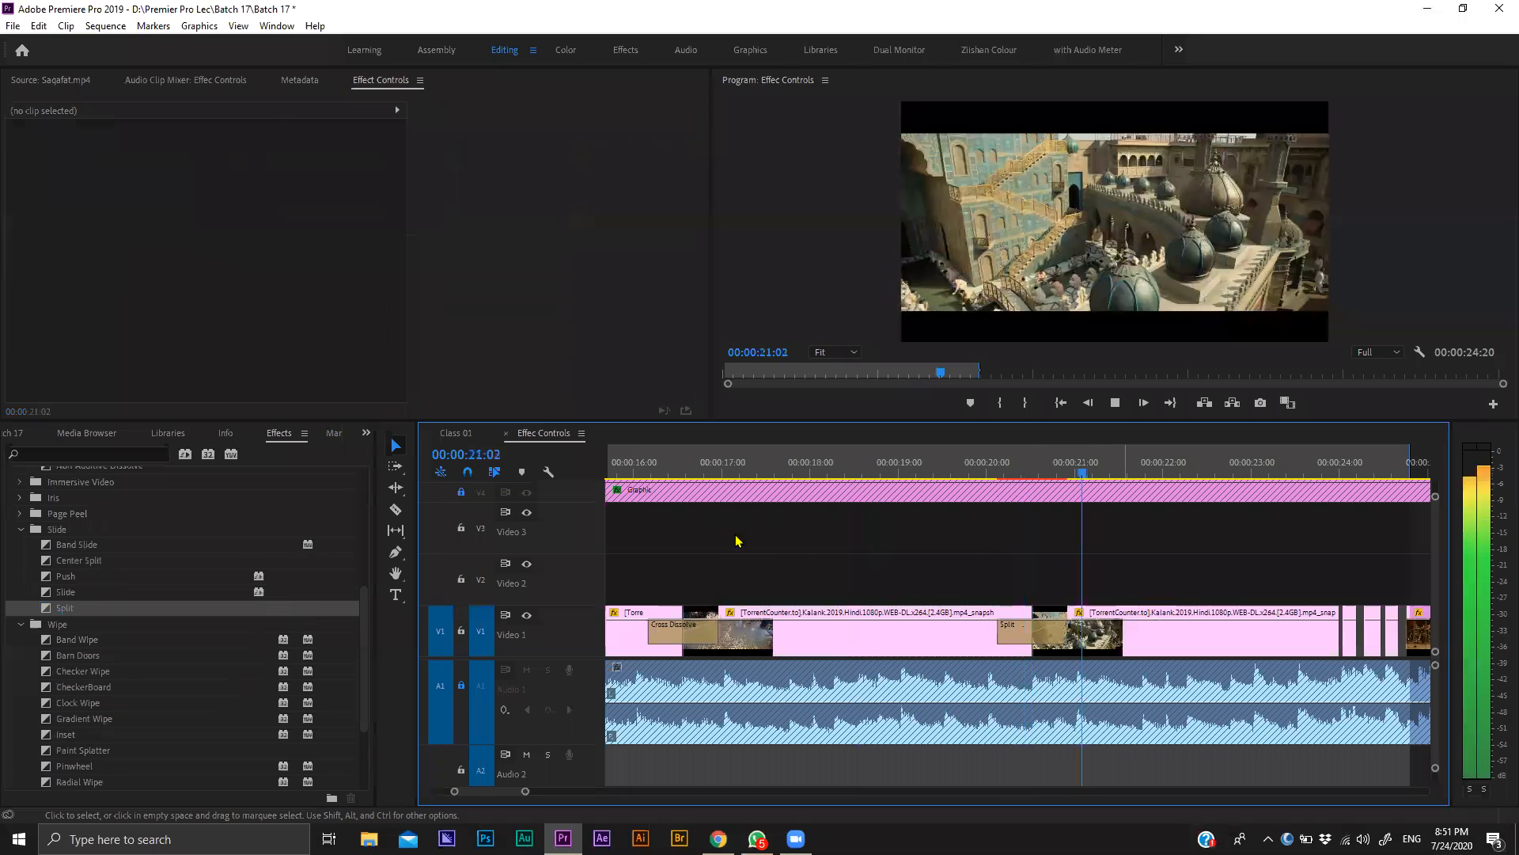
click(1132, 633)
key(space)
Undo the Split transition and reapply it at the cut between the ballroom and city stills.
drag(1063, 474, 1050, 477)
key(ctrl+z)
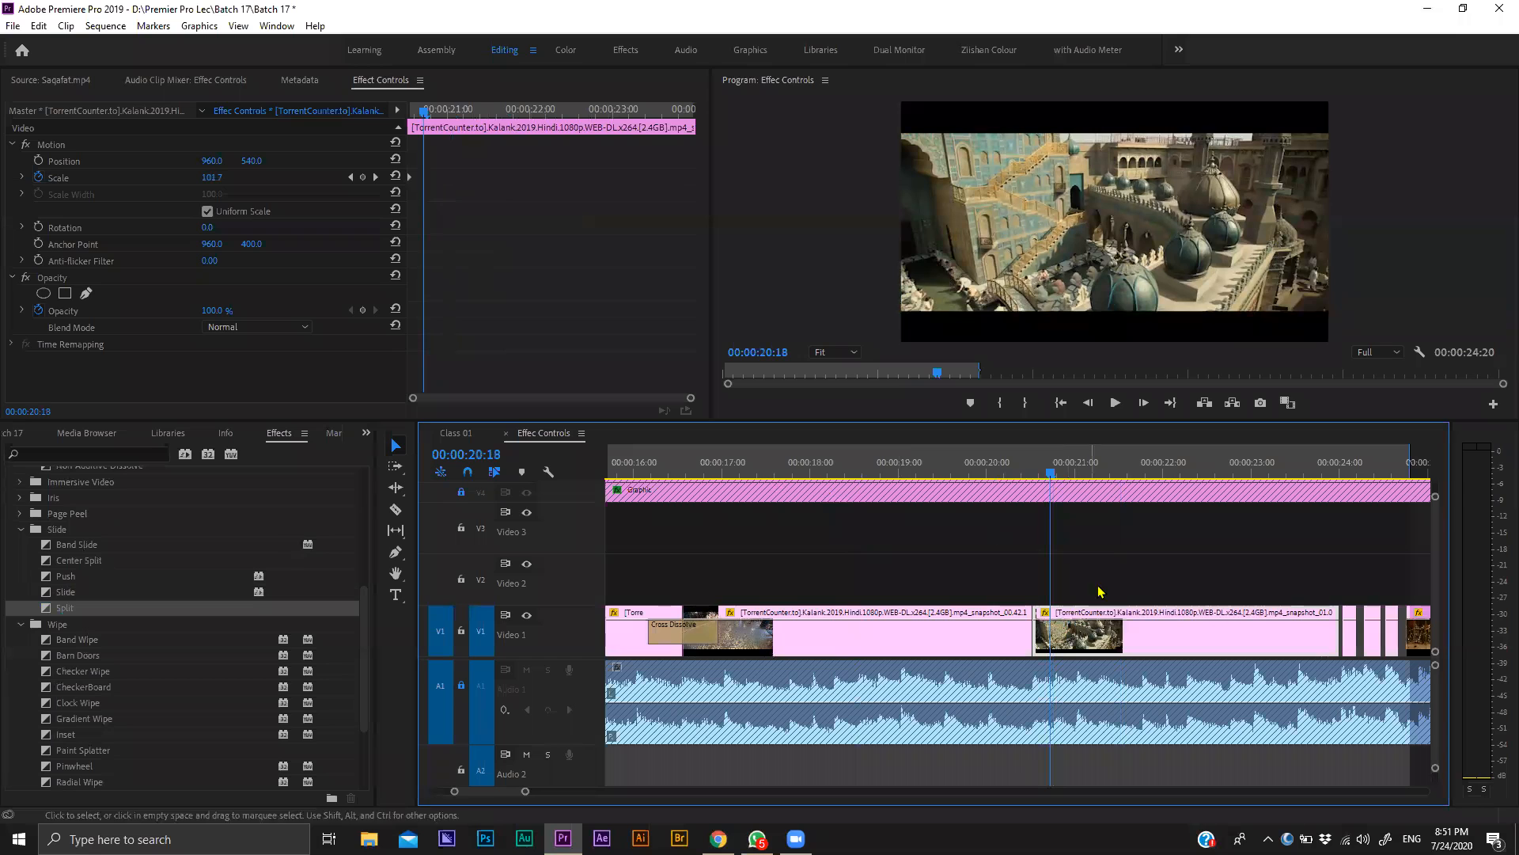
drag(68, 605, 1011, 598)
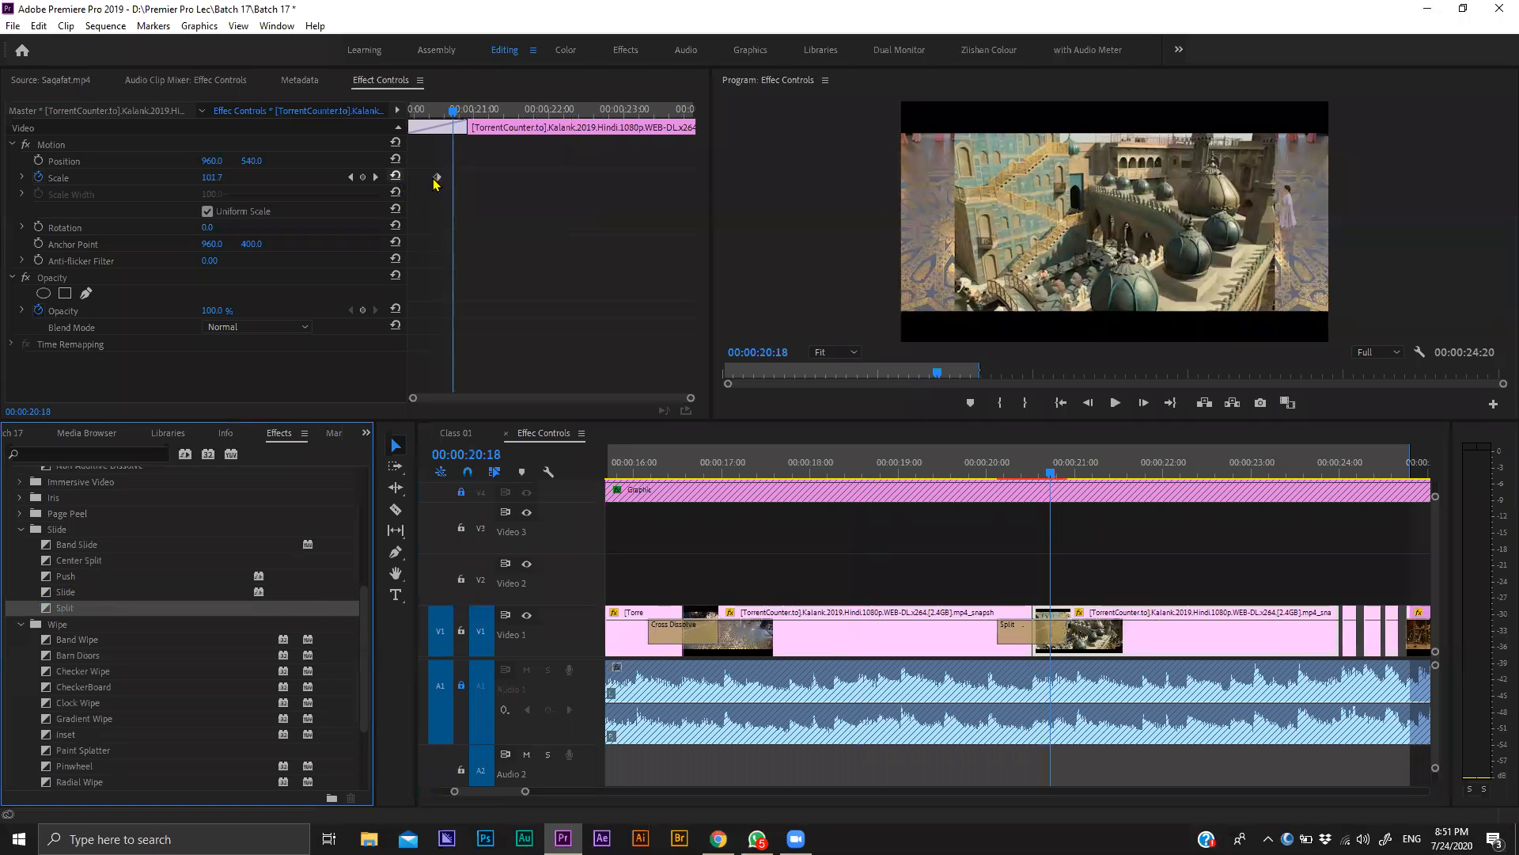
Move the city still's first Scale keyframe to its clip start and the ballroom still's Scale keyframes to its clip's start and end.
drag(430, 177, 385, 188)
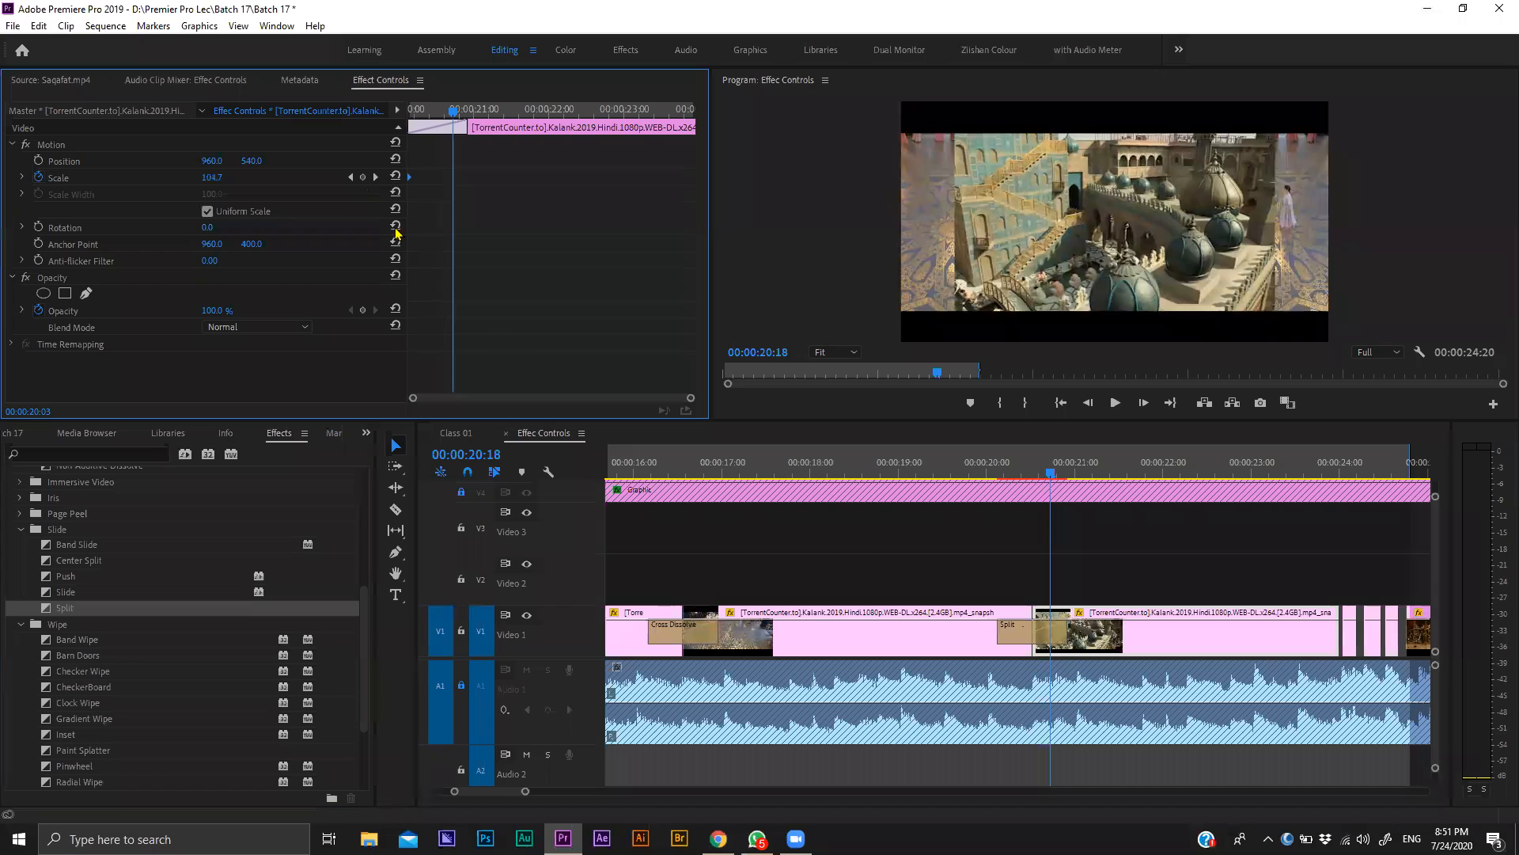
click(888, 625)
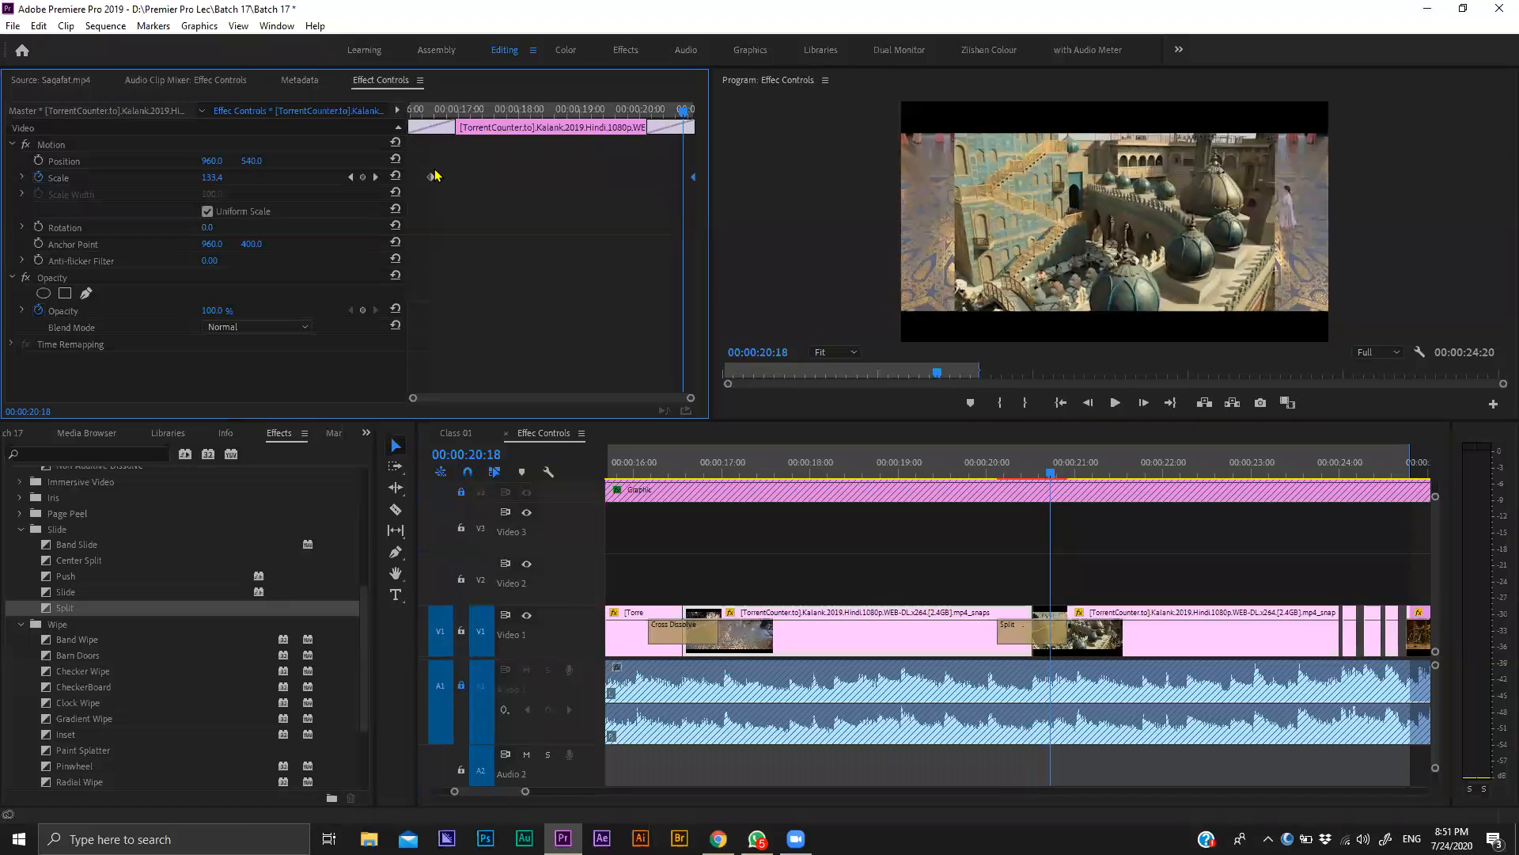
Play back the montage from just before the Split transition to the end of the crowd still on Video 3.
click(958, 463)
key(space)
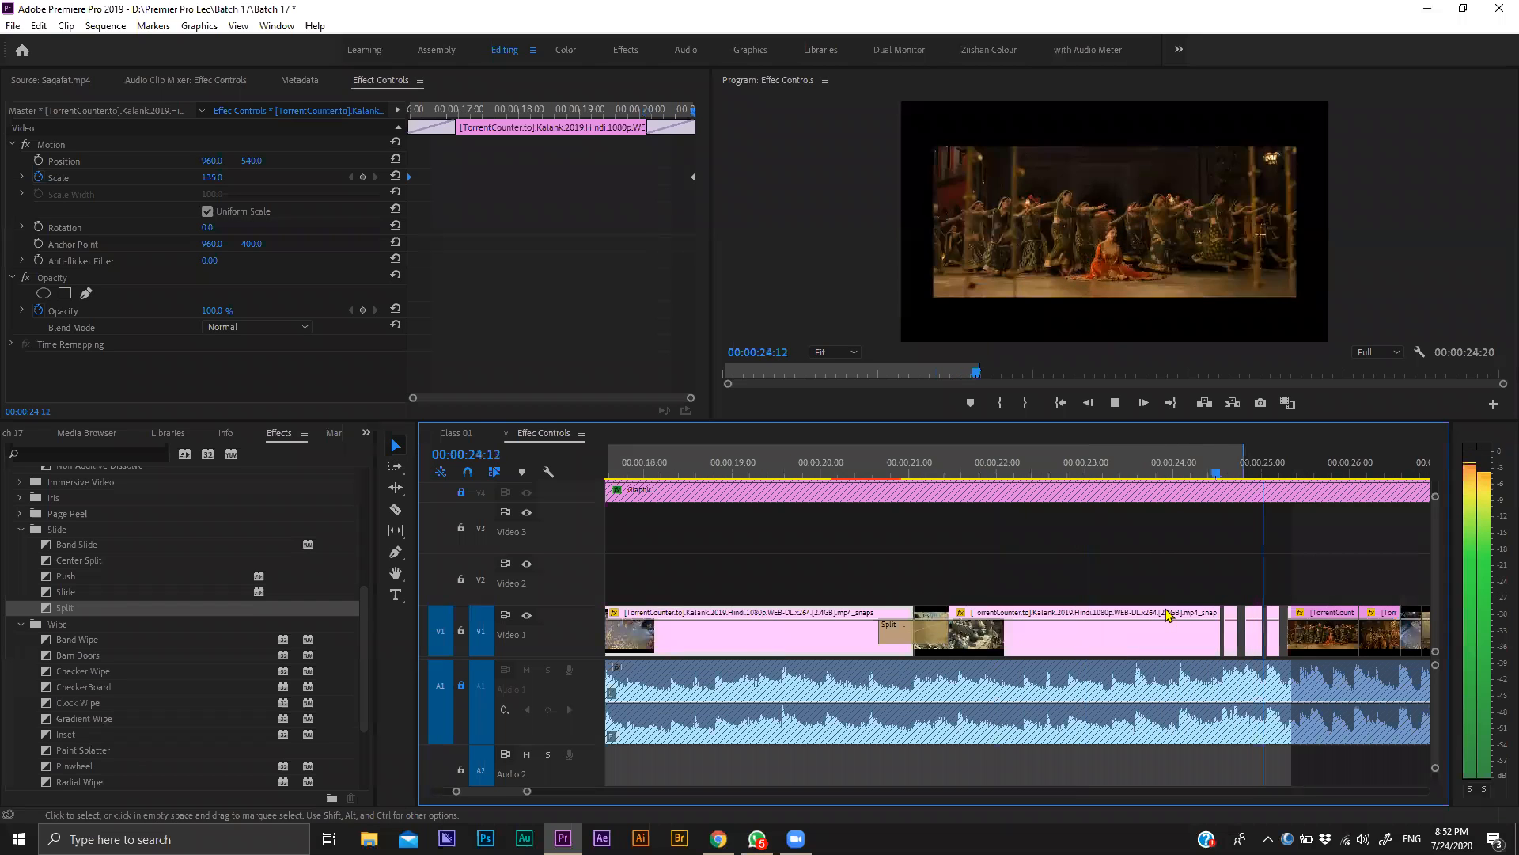
key(minus)
key(minus)
key(minus)
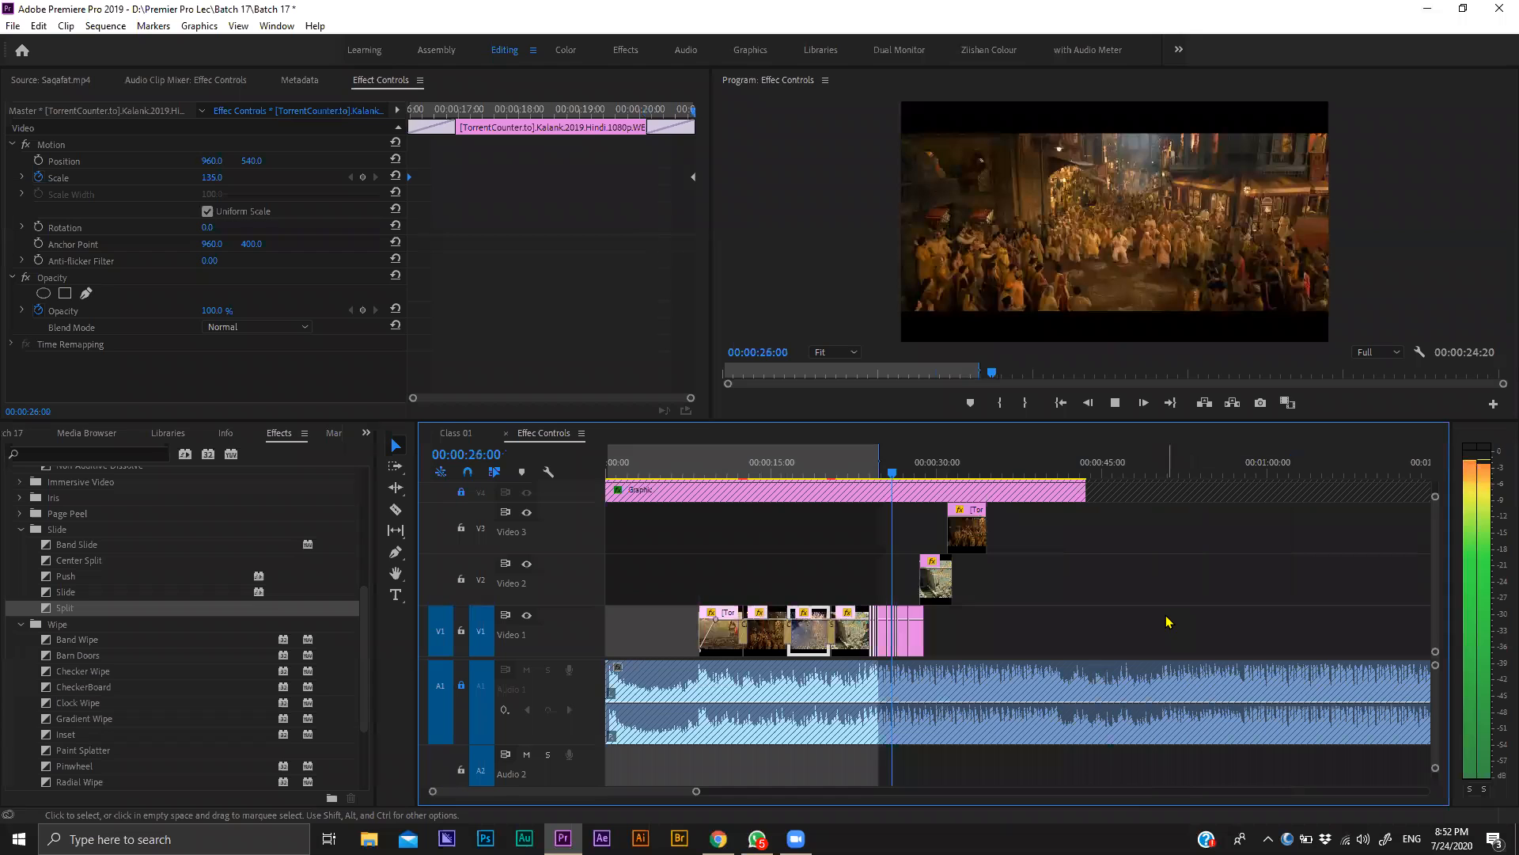
key(equal)
key(equal)
key(equal)
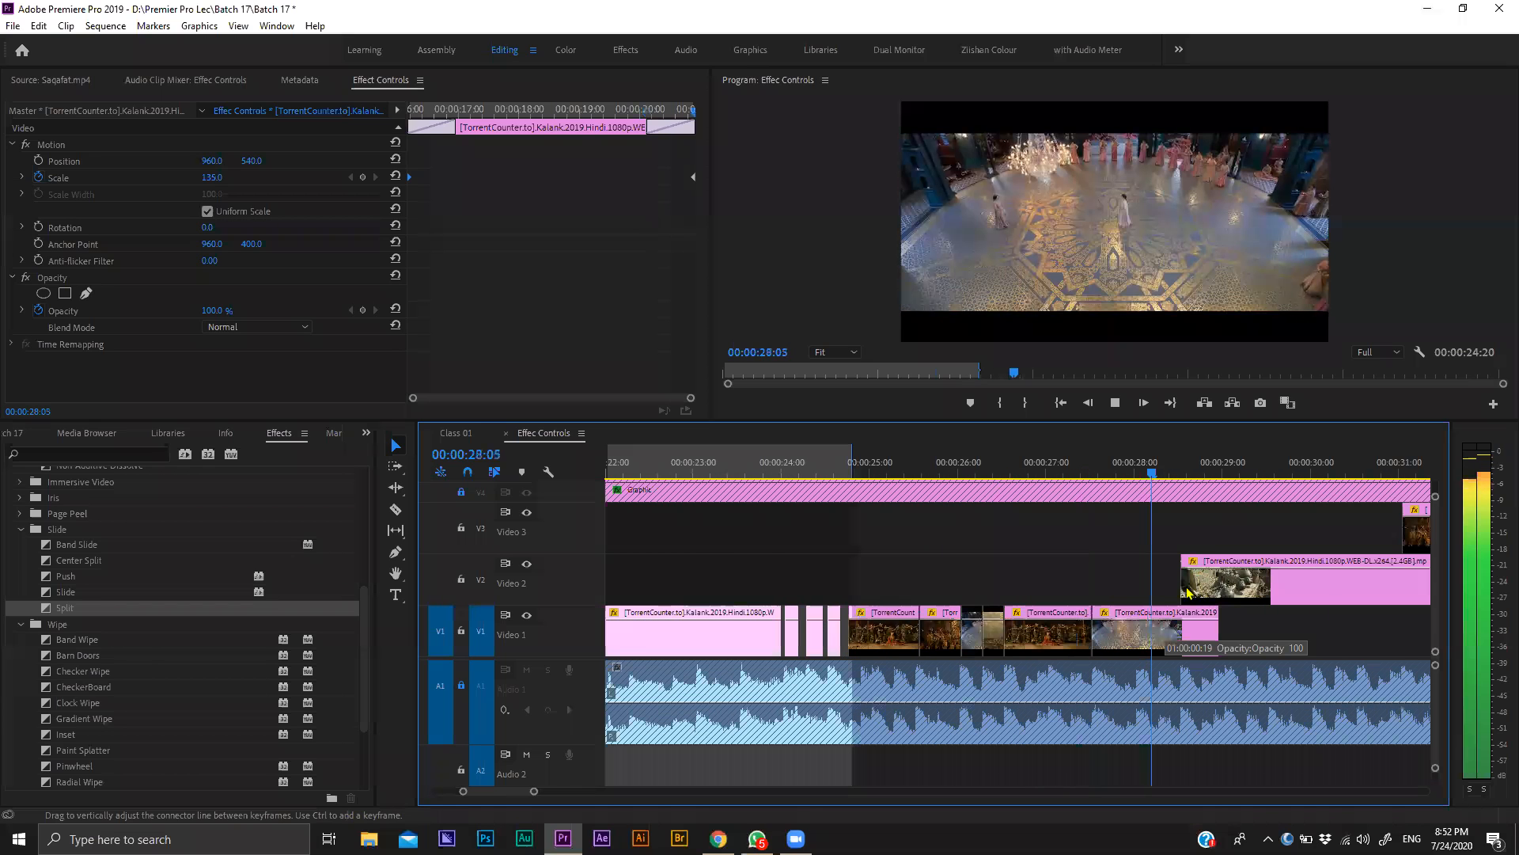
key(equal)
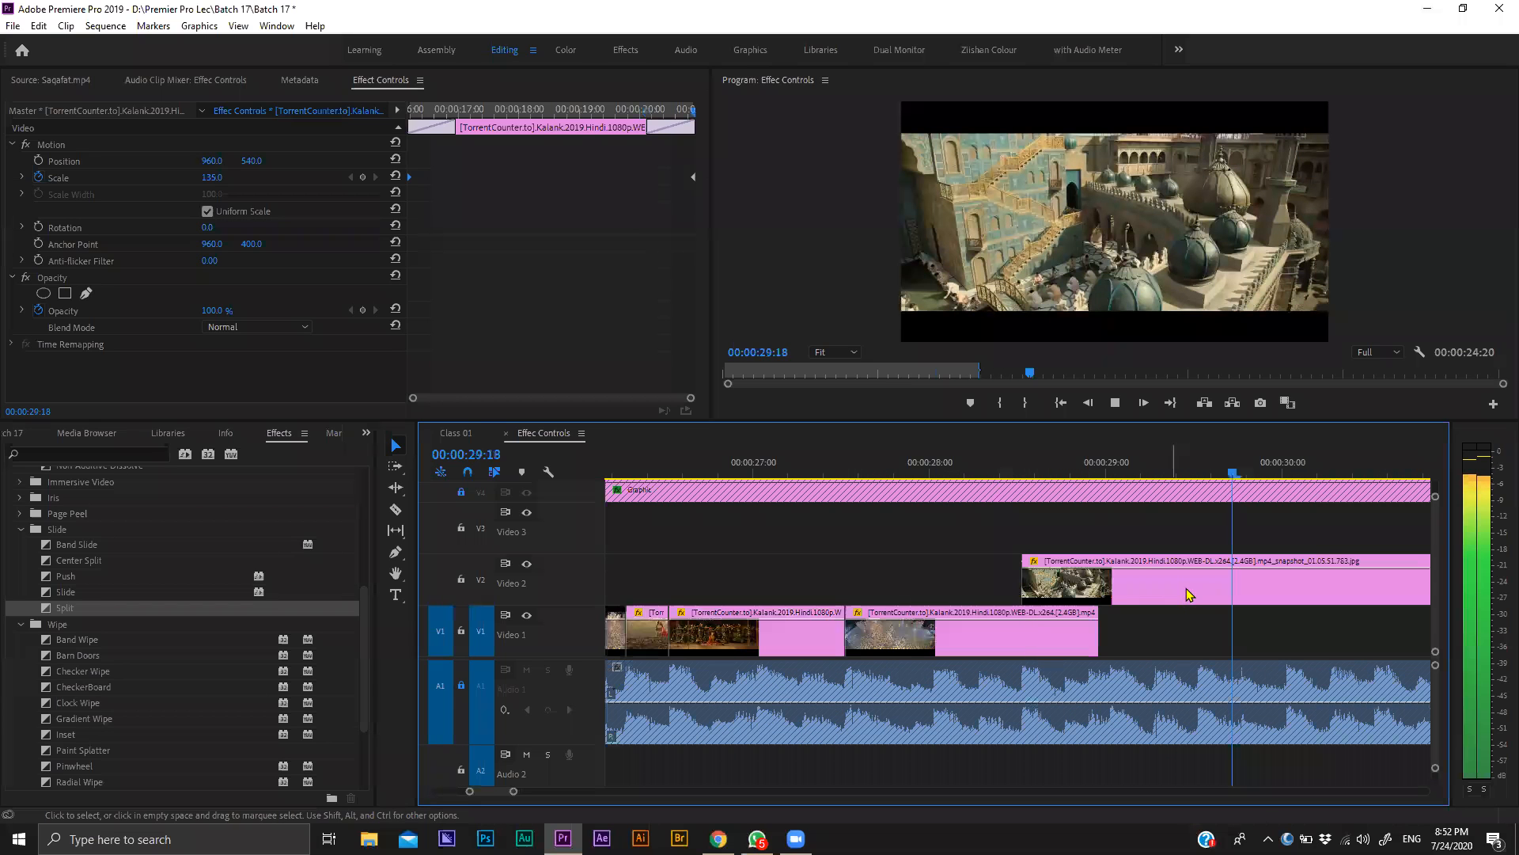
key(minus)
key(minus)
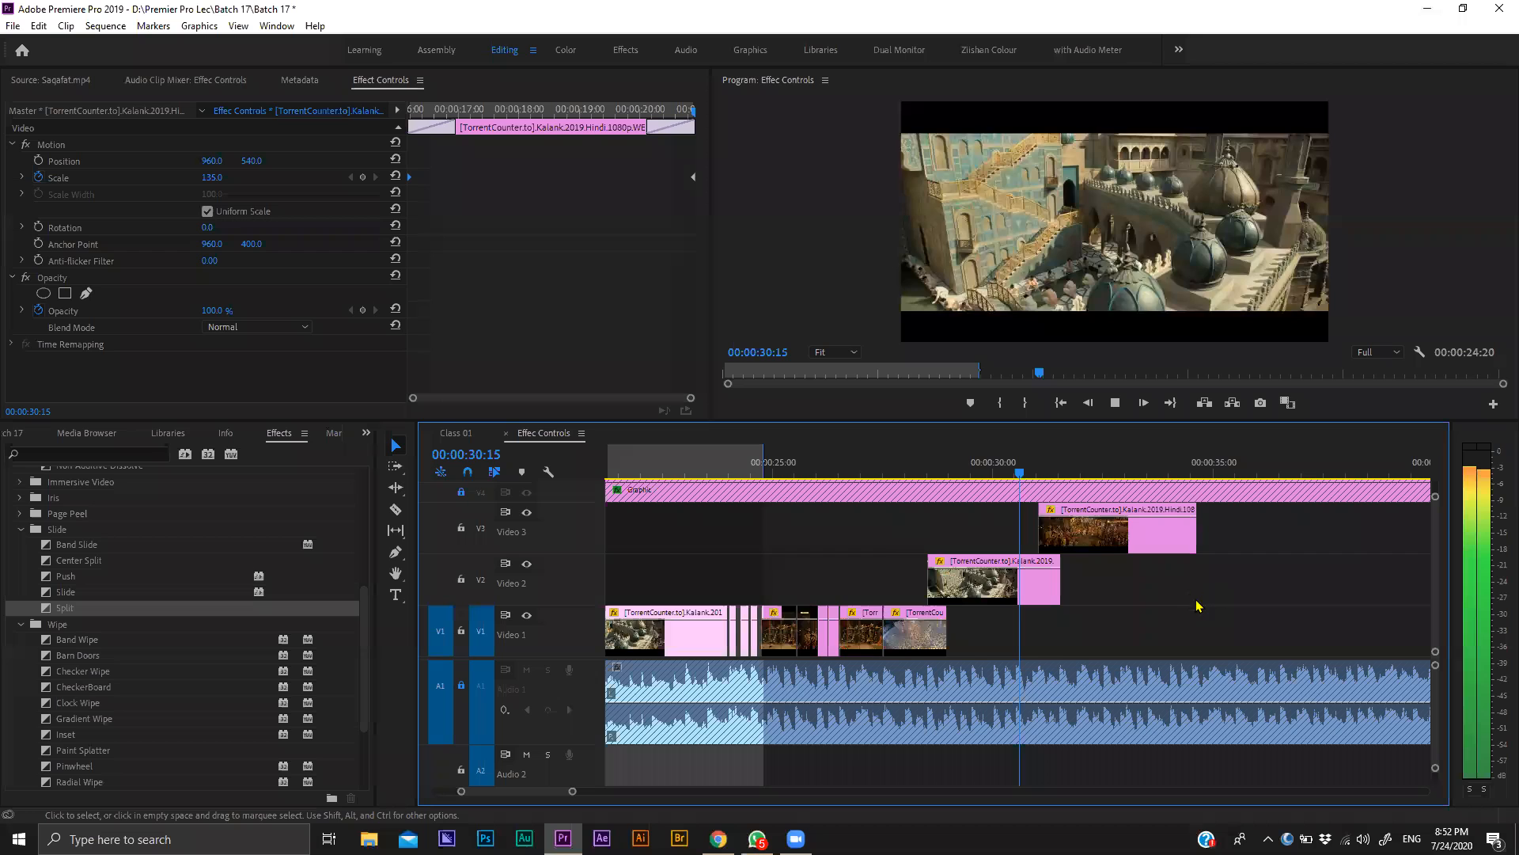
key(equal)
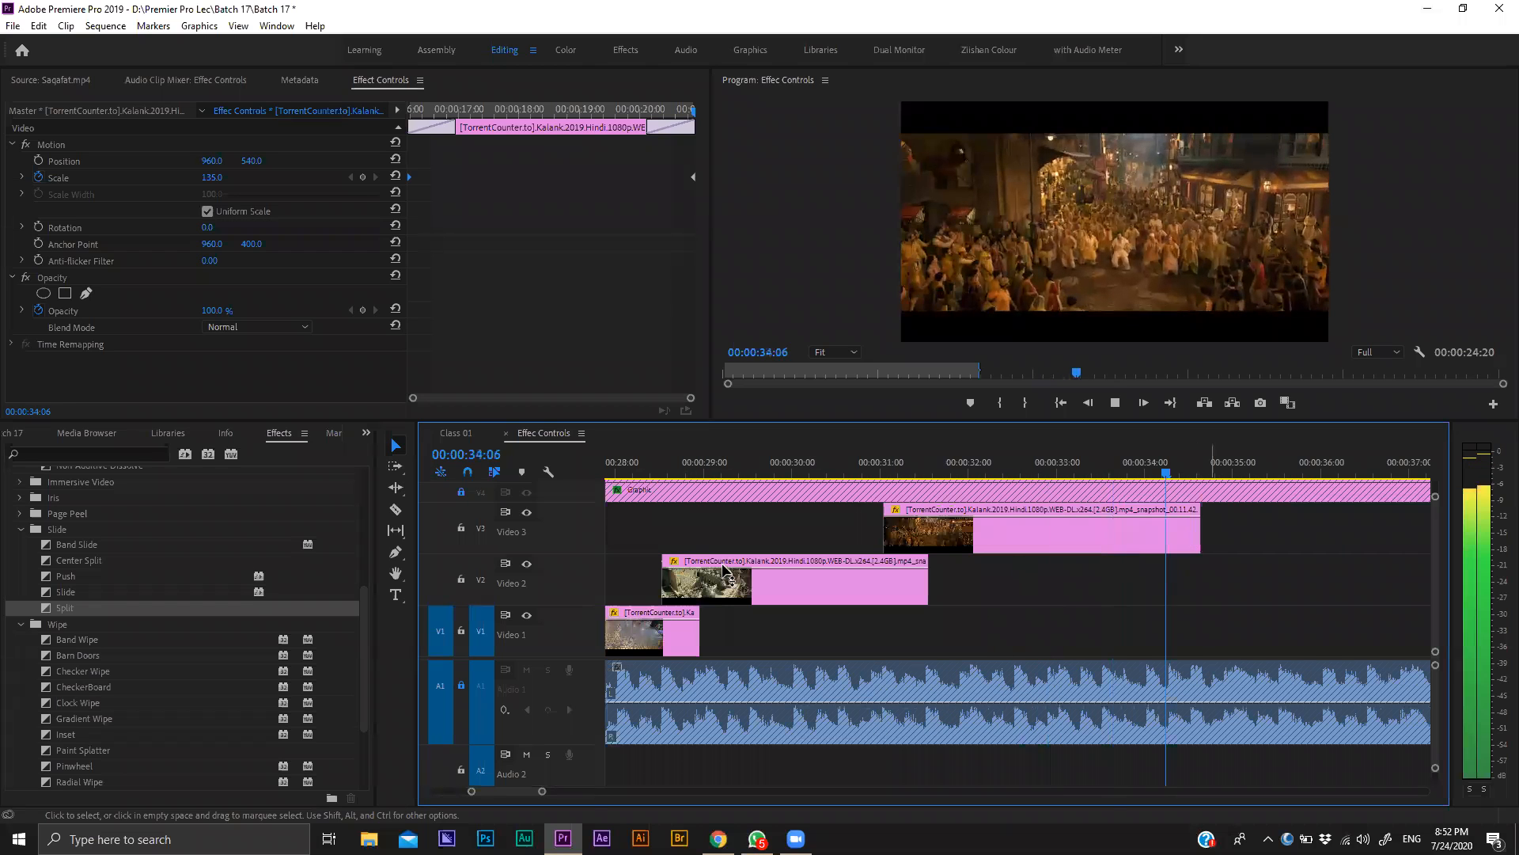
key(space)
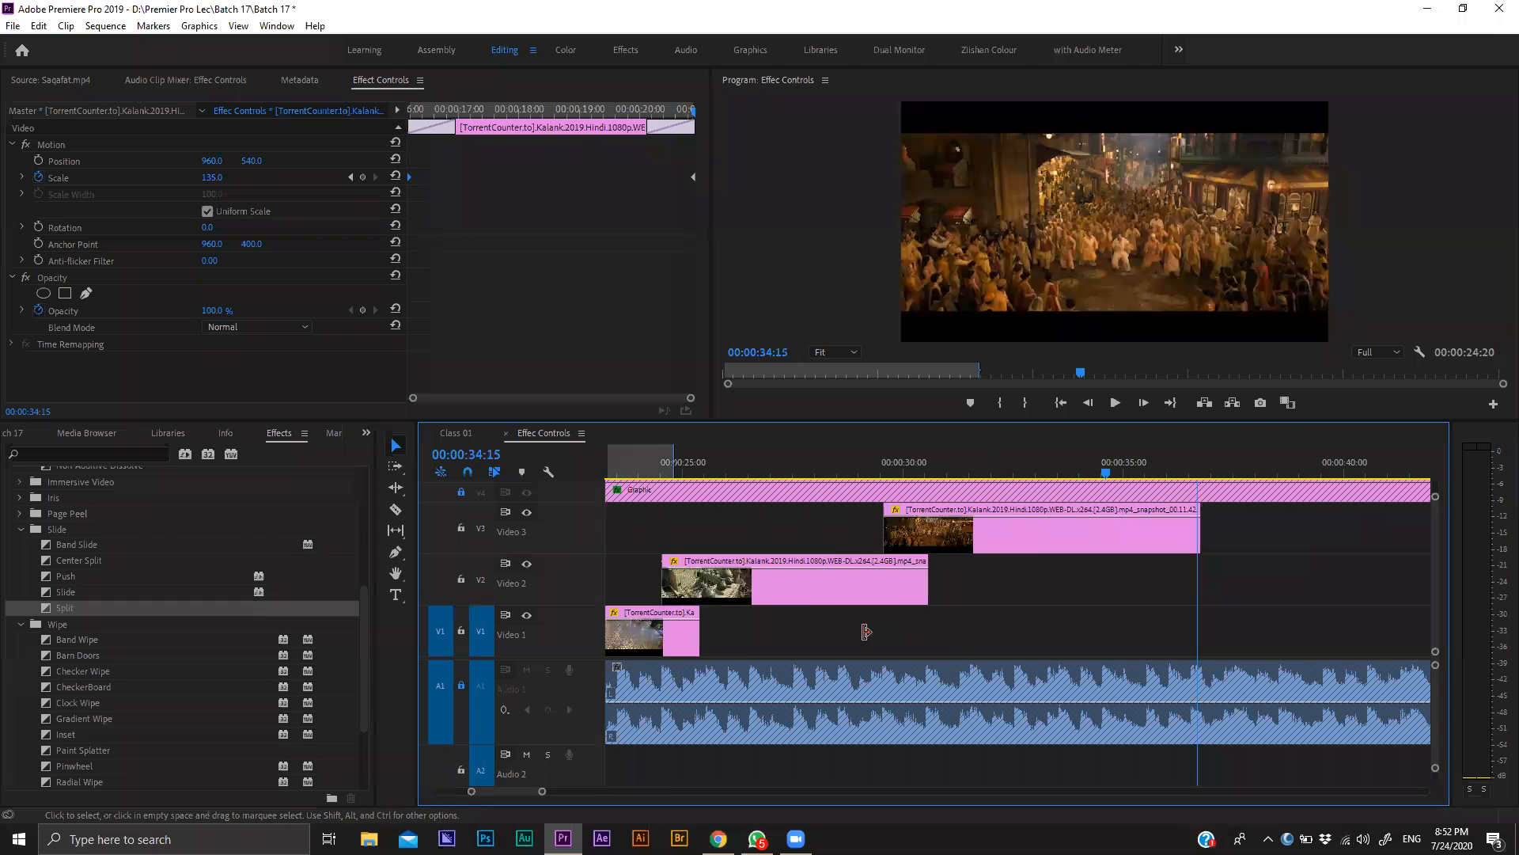
Place a copy of the opening still of the woman on the wall on Video 1 at 00:00:34:15.
key(minus)
key(minus)
drag(645, 642, 1223, 625)
key(equal)
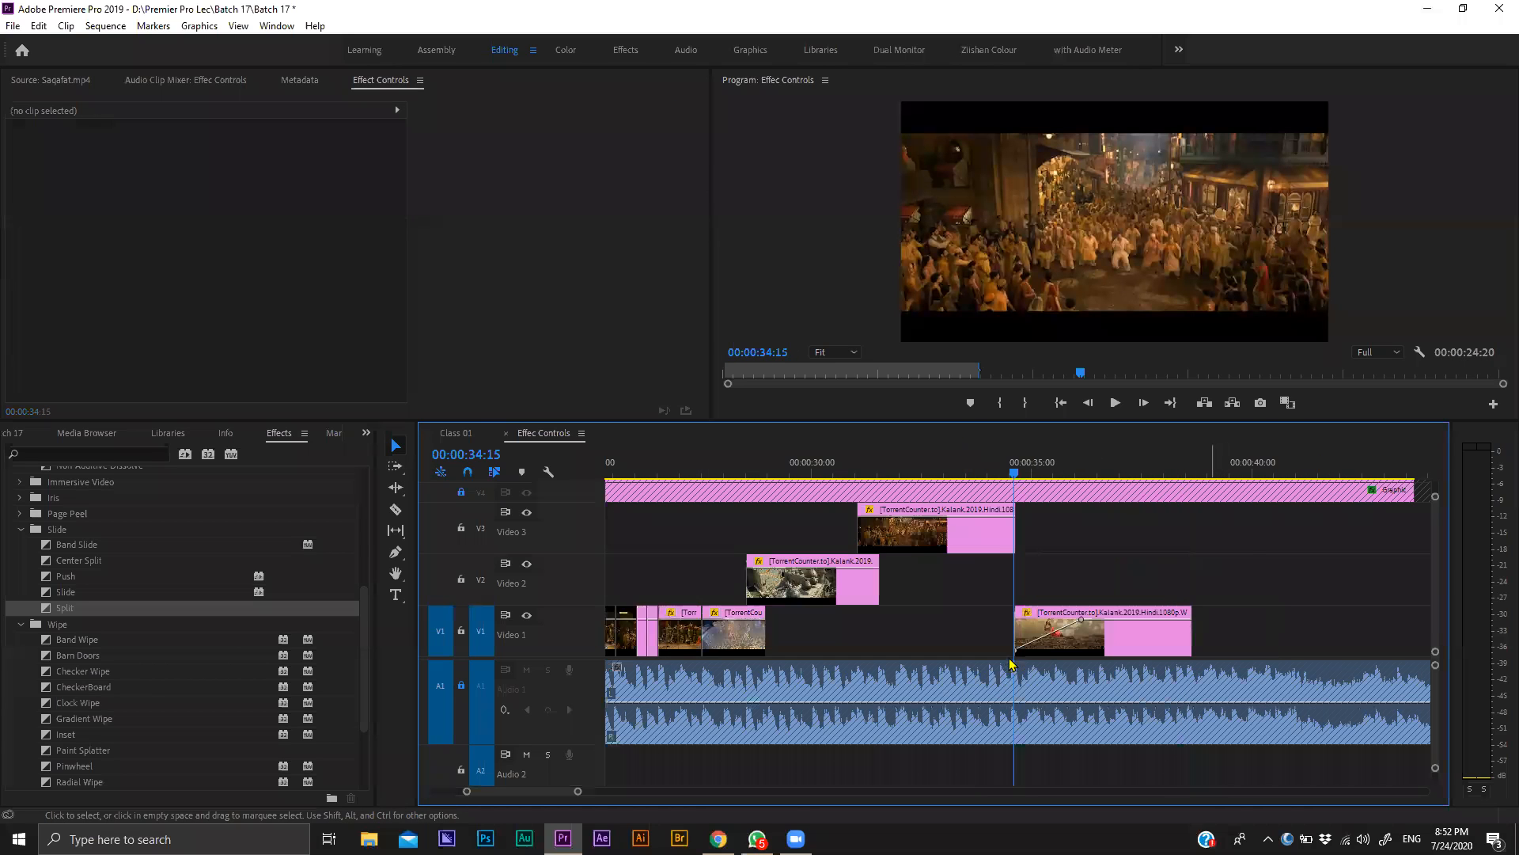
Delete the copy's starting Opacity keyframe and move the clip to Video 3 directly after the crowd still.
click(1018, 650)
key(equal)
key(equal)
key(Delete)
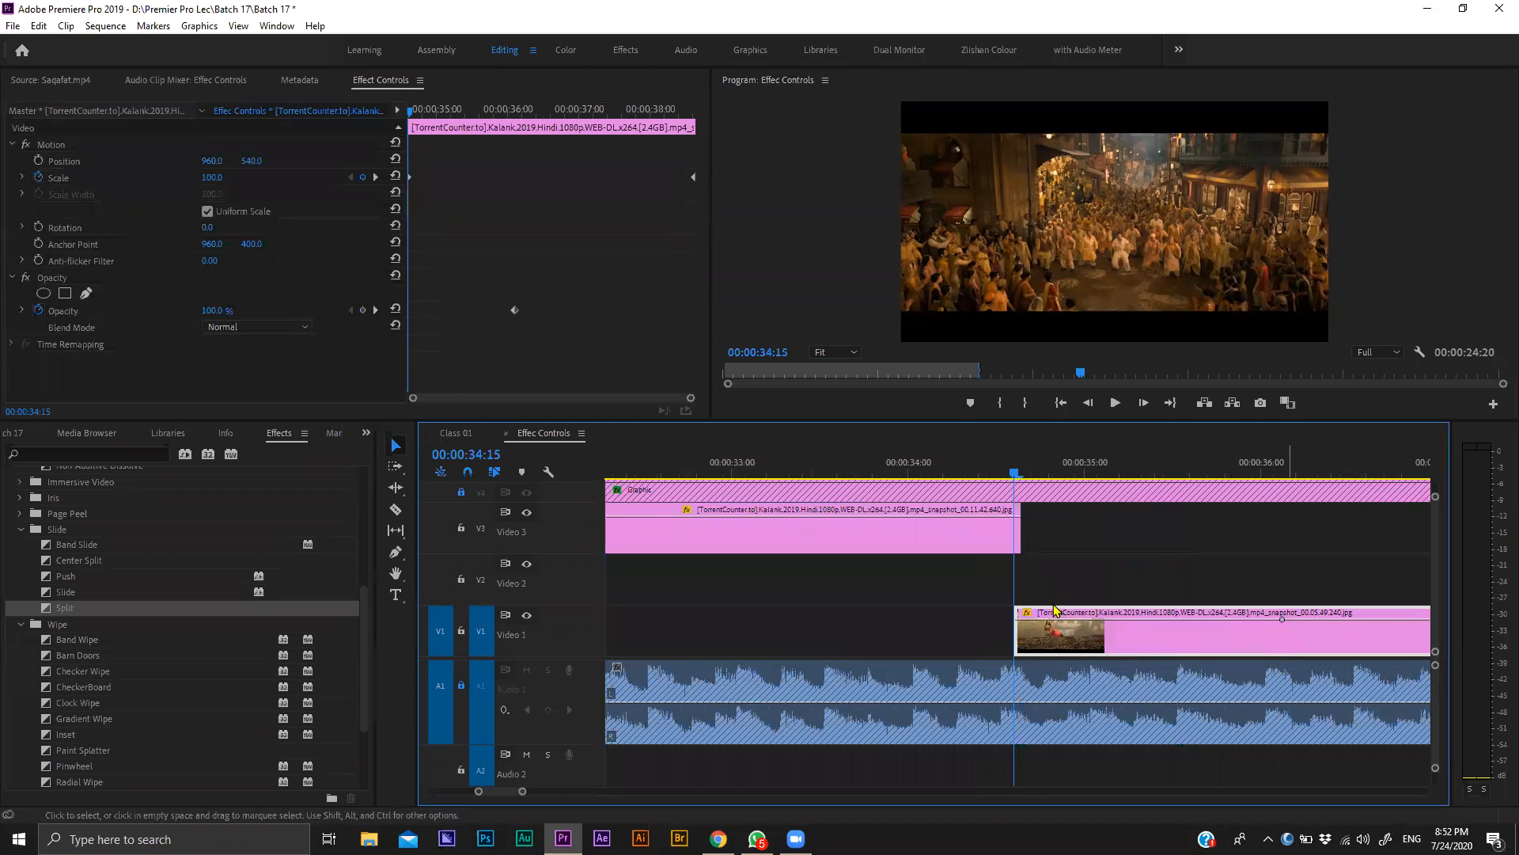
drag(1055, 612, 1048, 519)
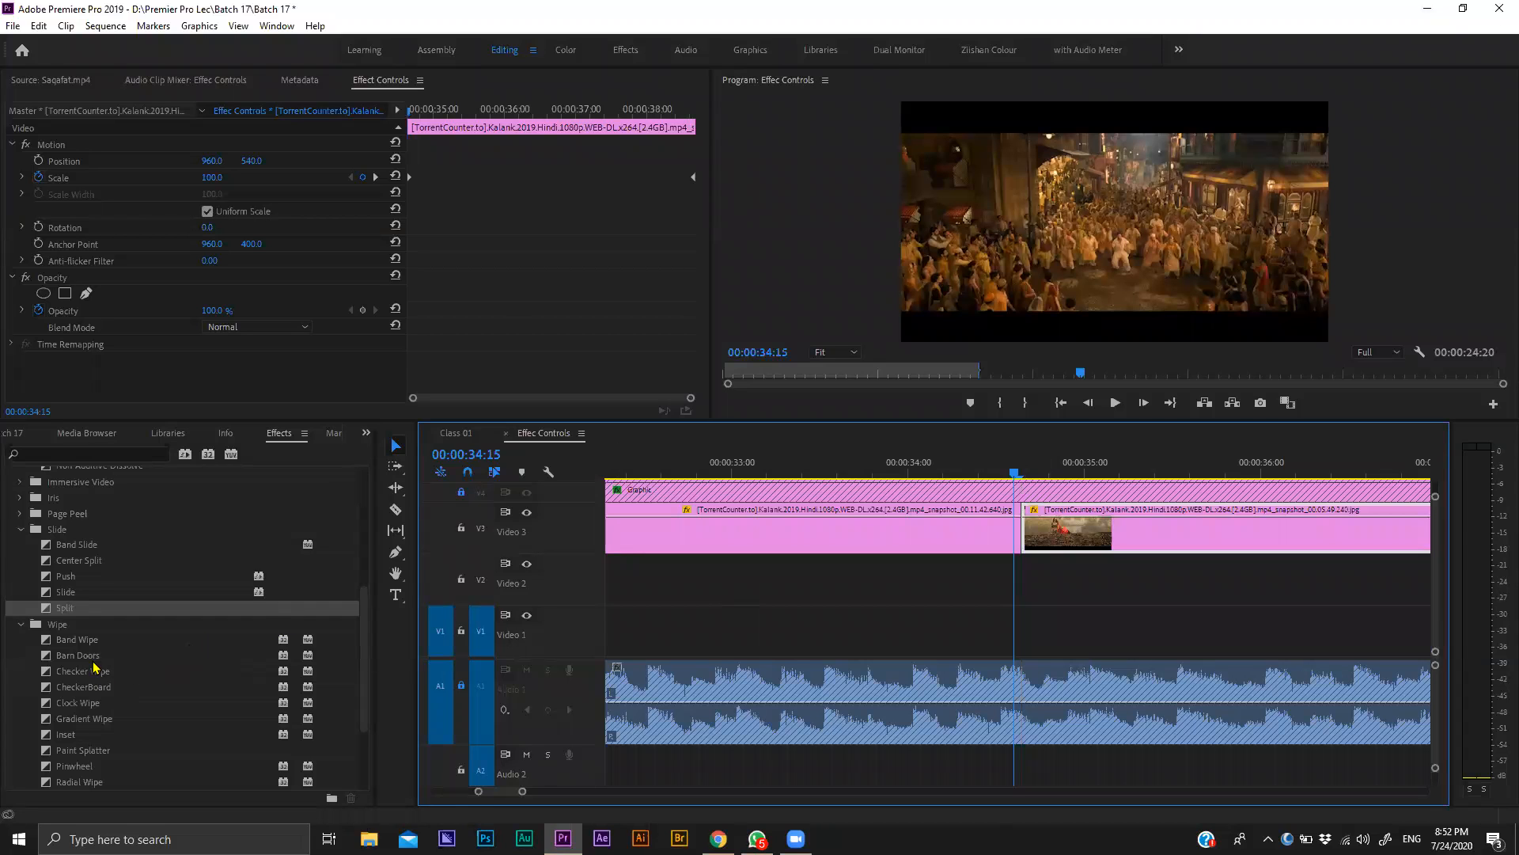
Apply the Clock Wipe transition between the crowd still and the woman still on Video 3 and play it back.
scroll(94, 667, down, 2)
scroll(106, 705, down, 1)
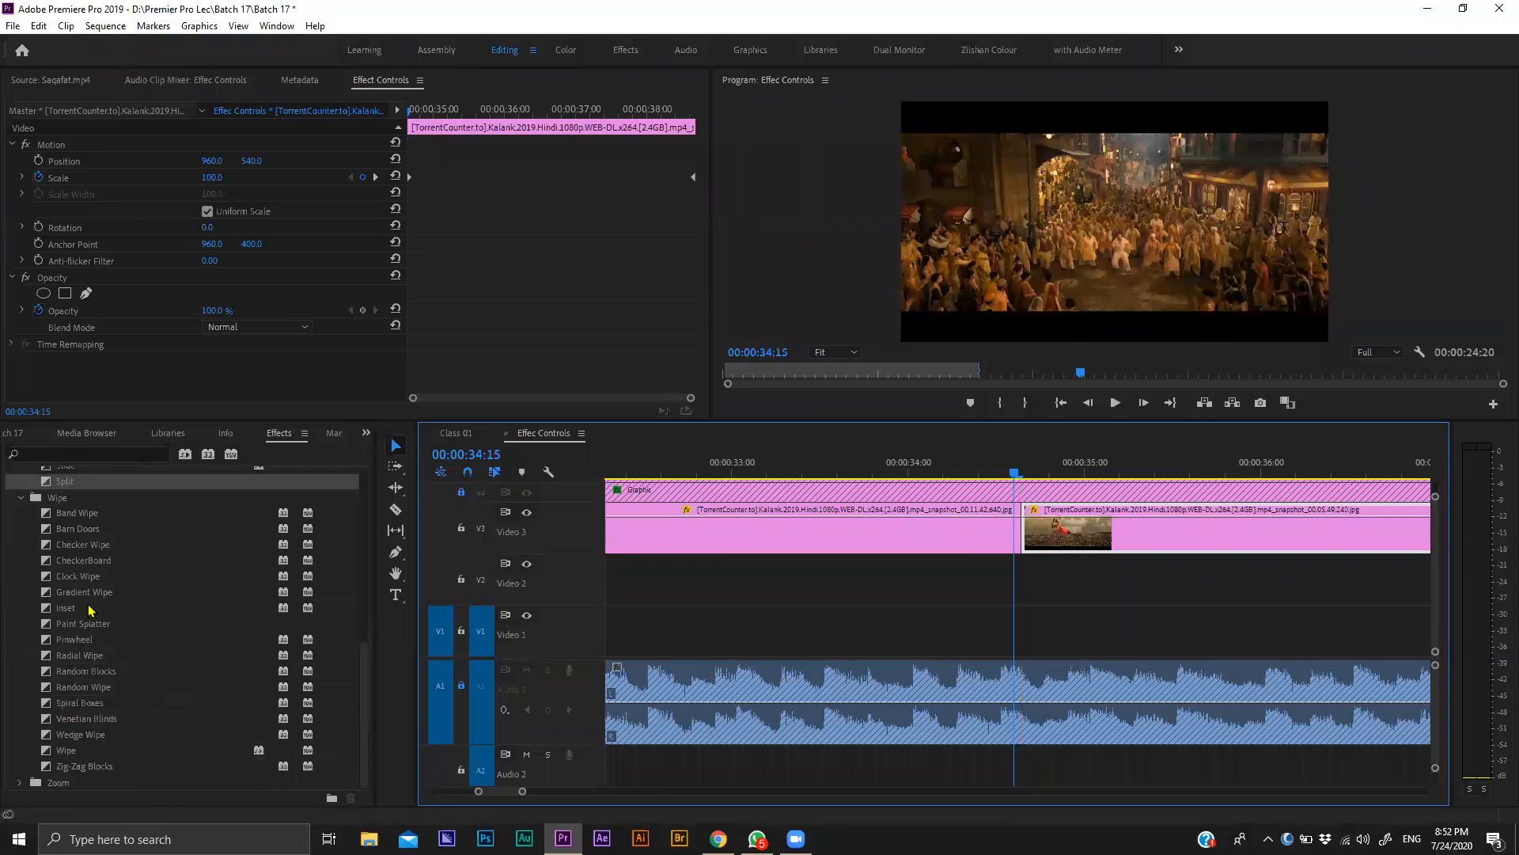
drag(87, 583, 1027, 509)
click(820, 471)
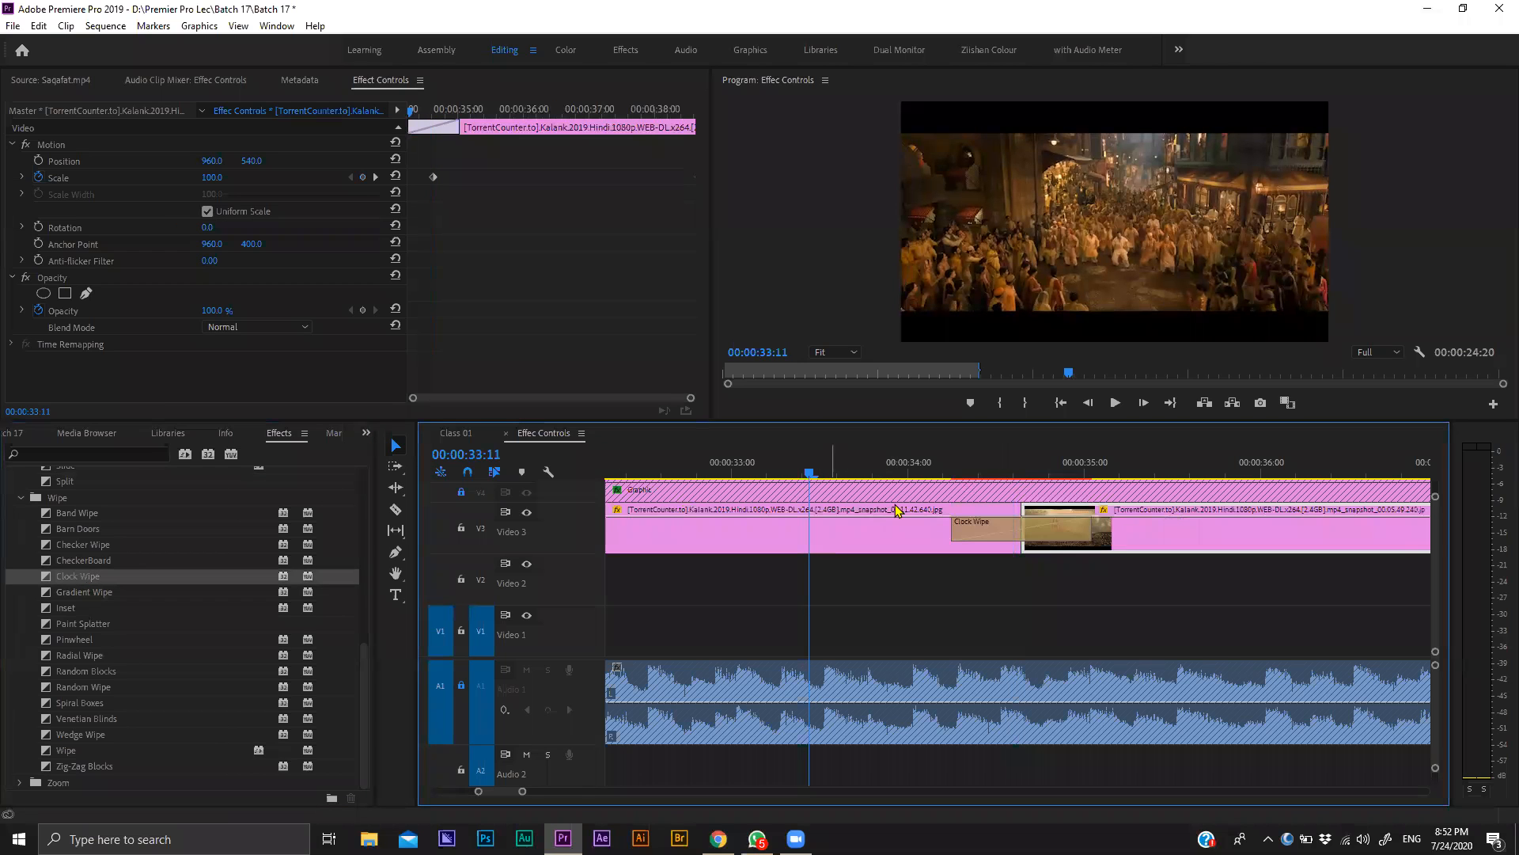
key(space)
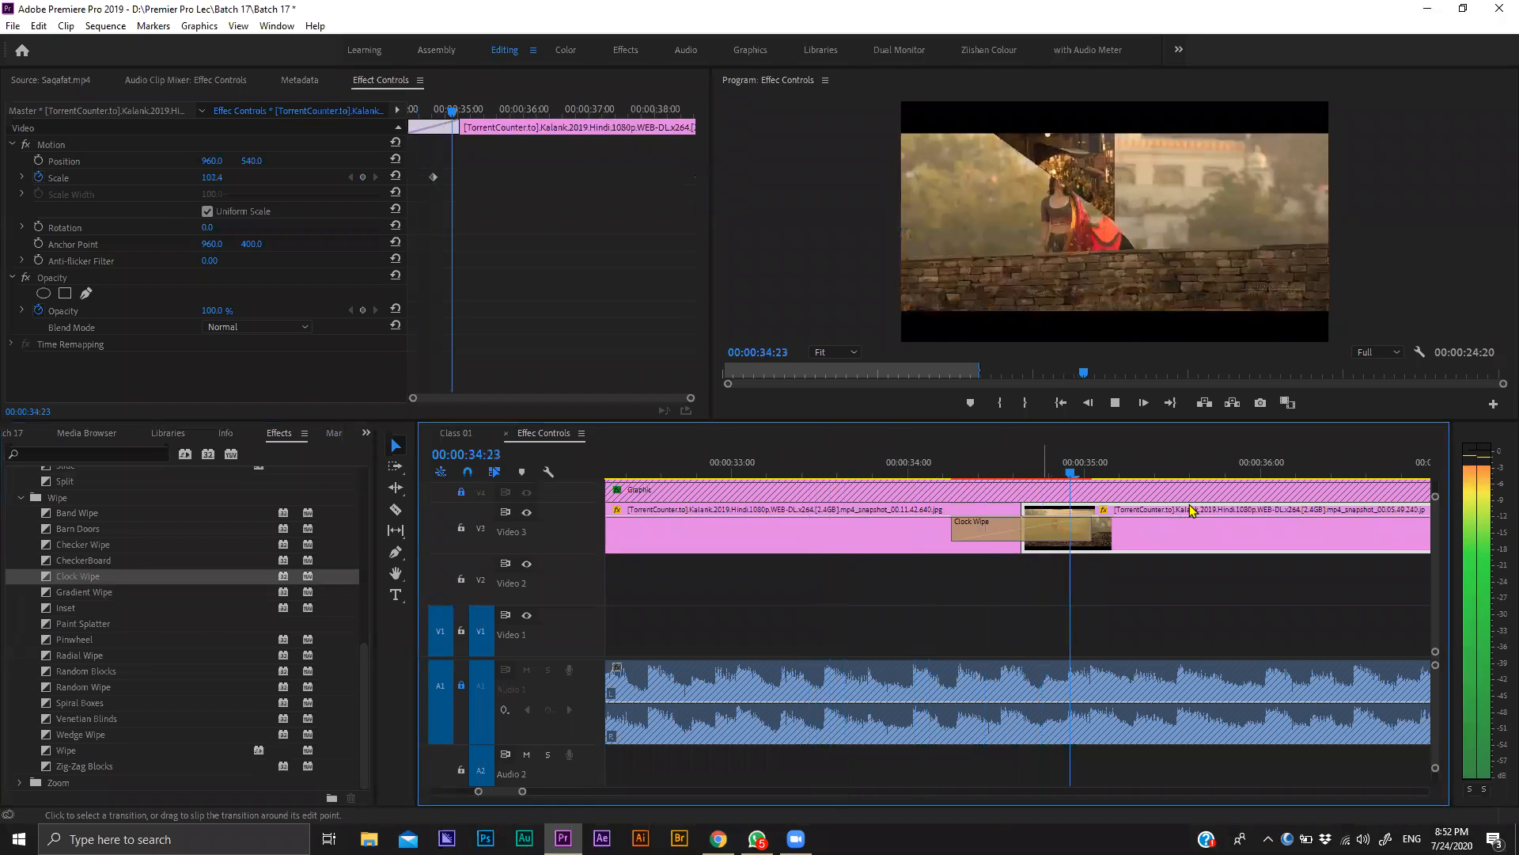
key(minus)
key(minus)
key(minus)
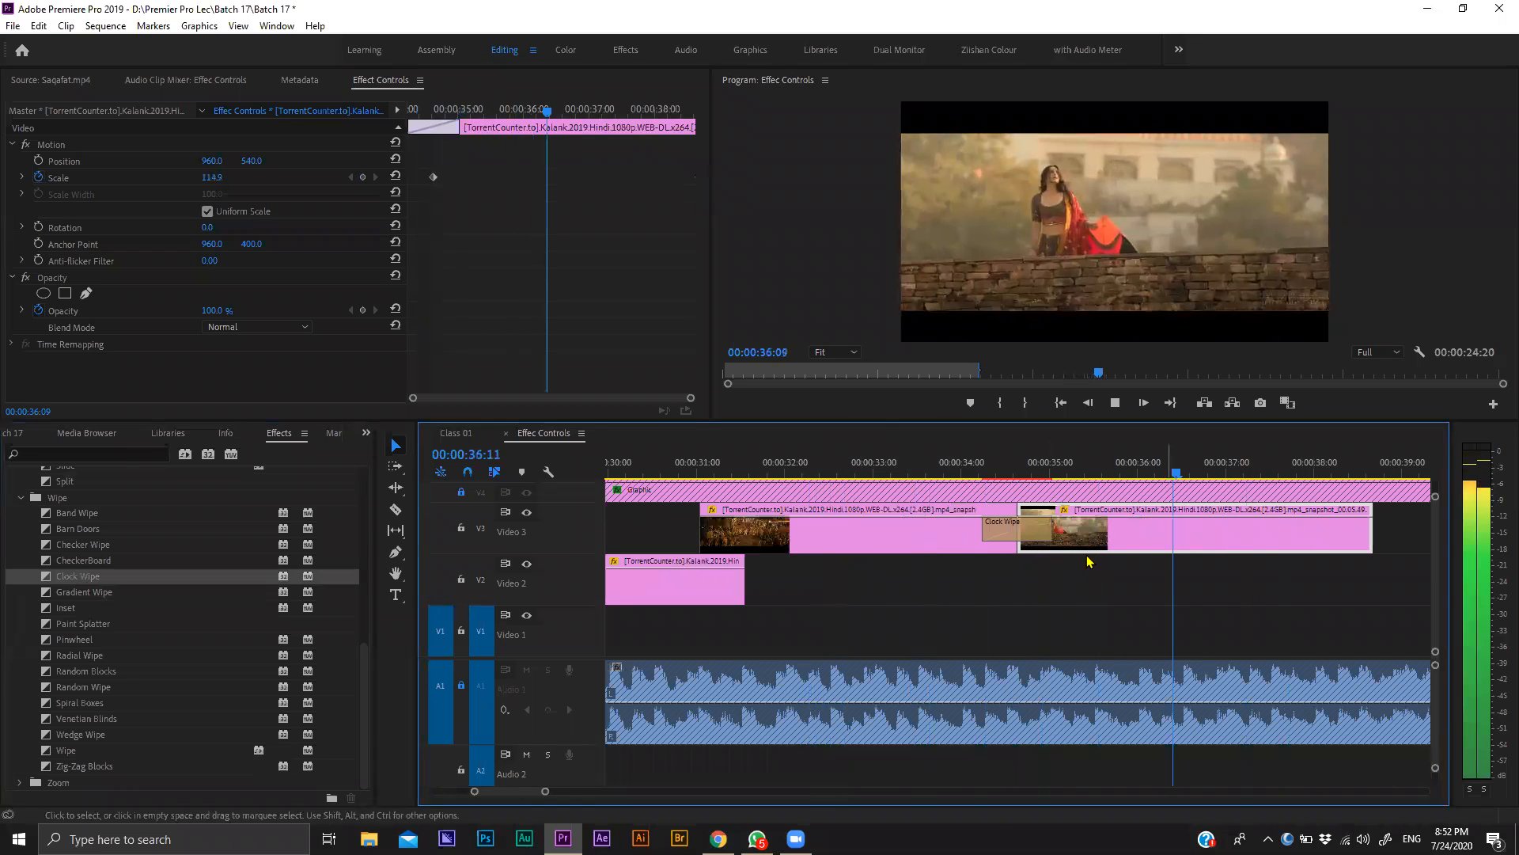
key(equal)
key(equal)
key(space)
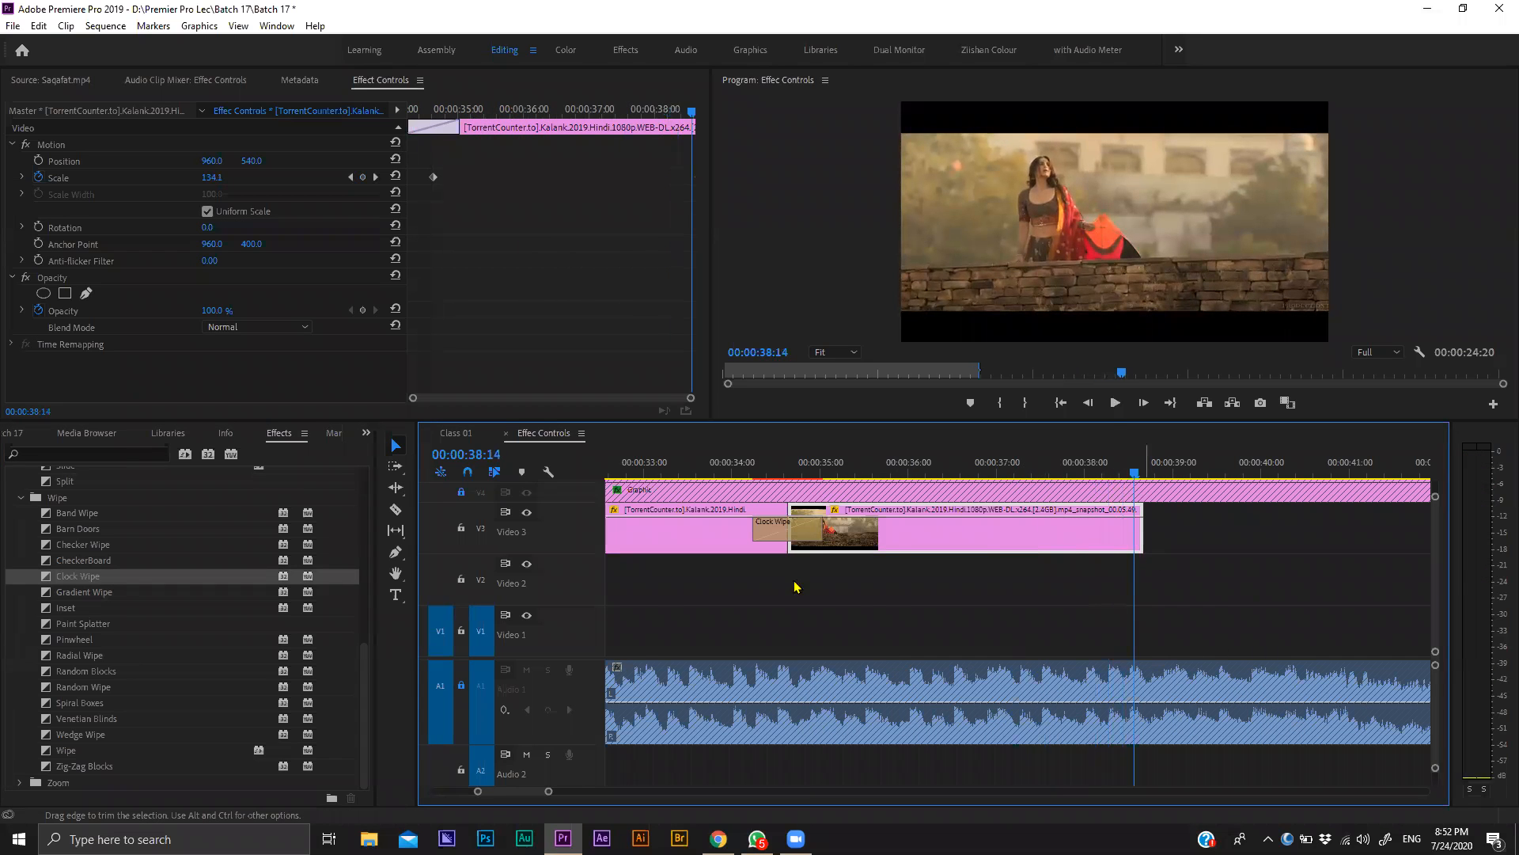
Move the crowd still from Video 1 to 00:00:38:14 and up to Video 3 directly after the woman still.
key(minus)
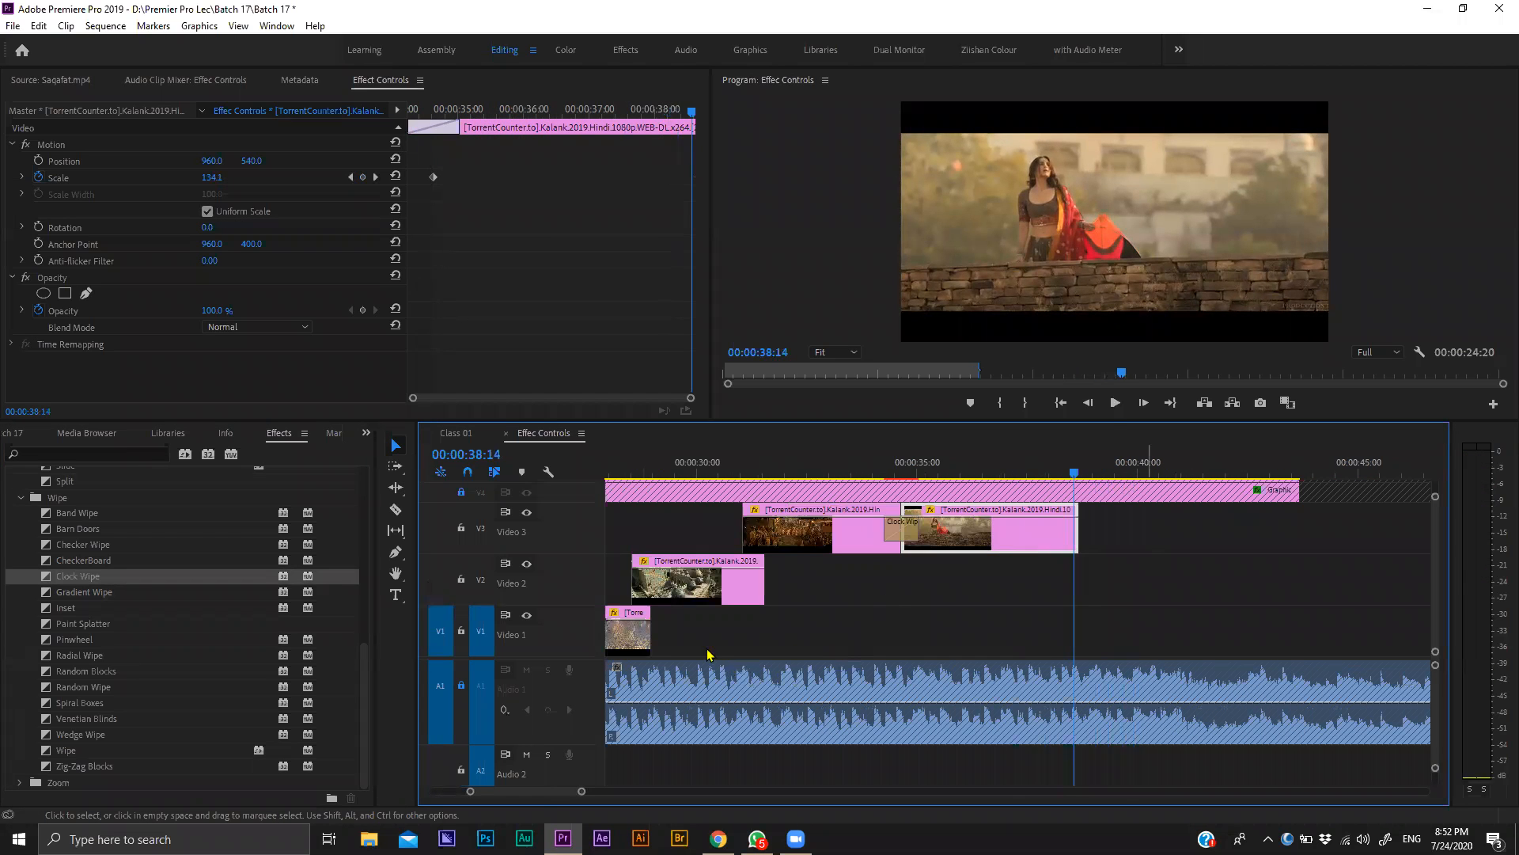
key(minus)
drag(774, 647, 1061, 628)
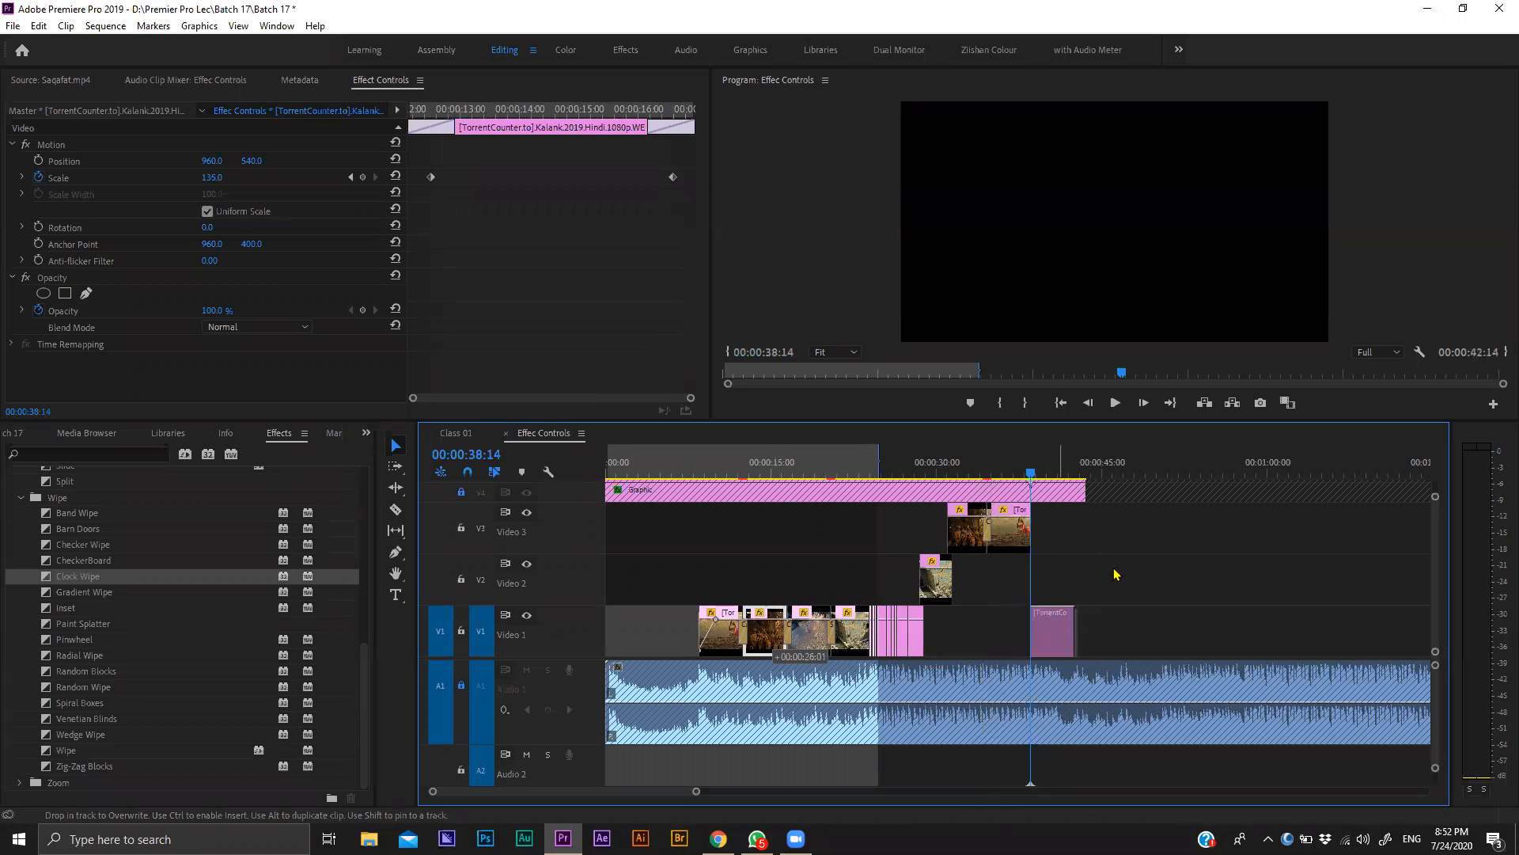
drag(1116, 574, 1112, 576)
key(equal)
key(equal)
key(equal)
key(equal)
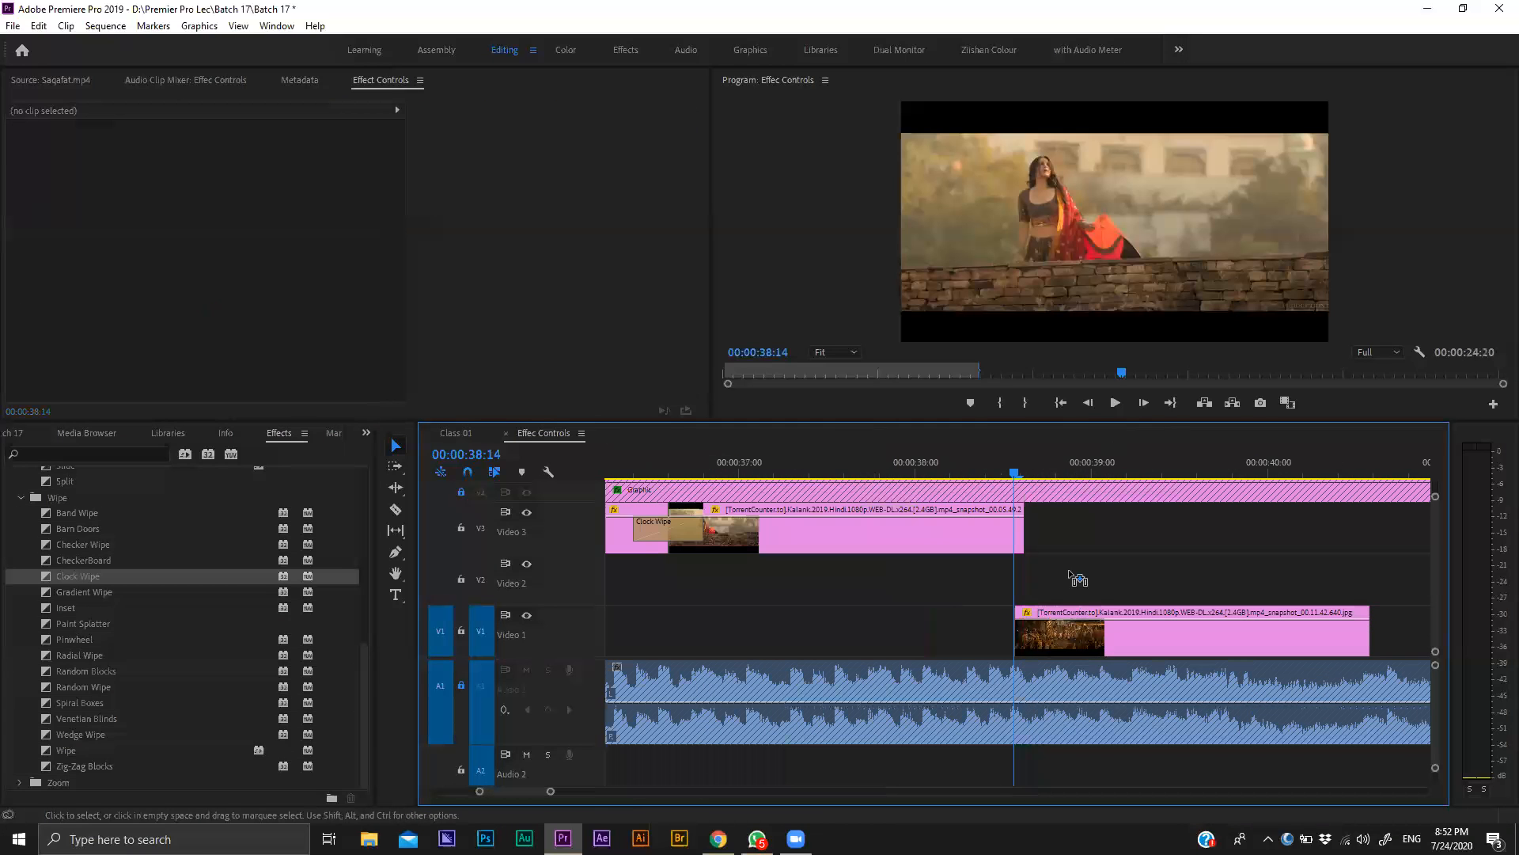
drag(1031, 614, 1100, 543)
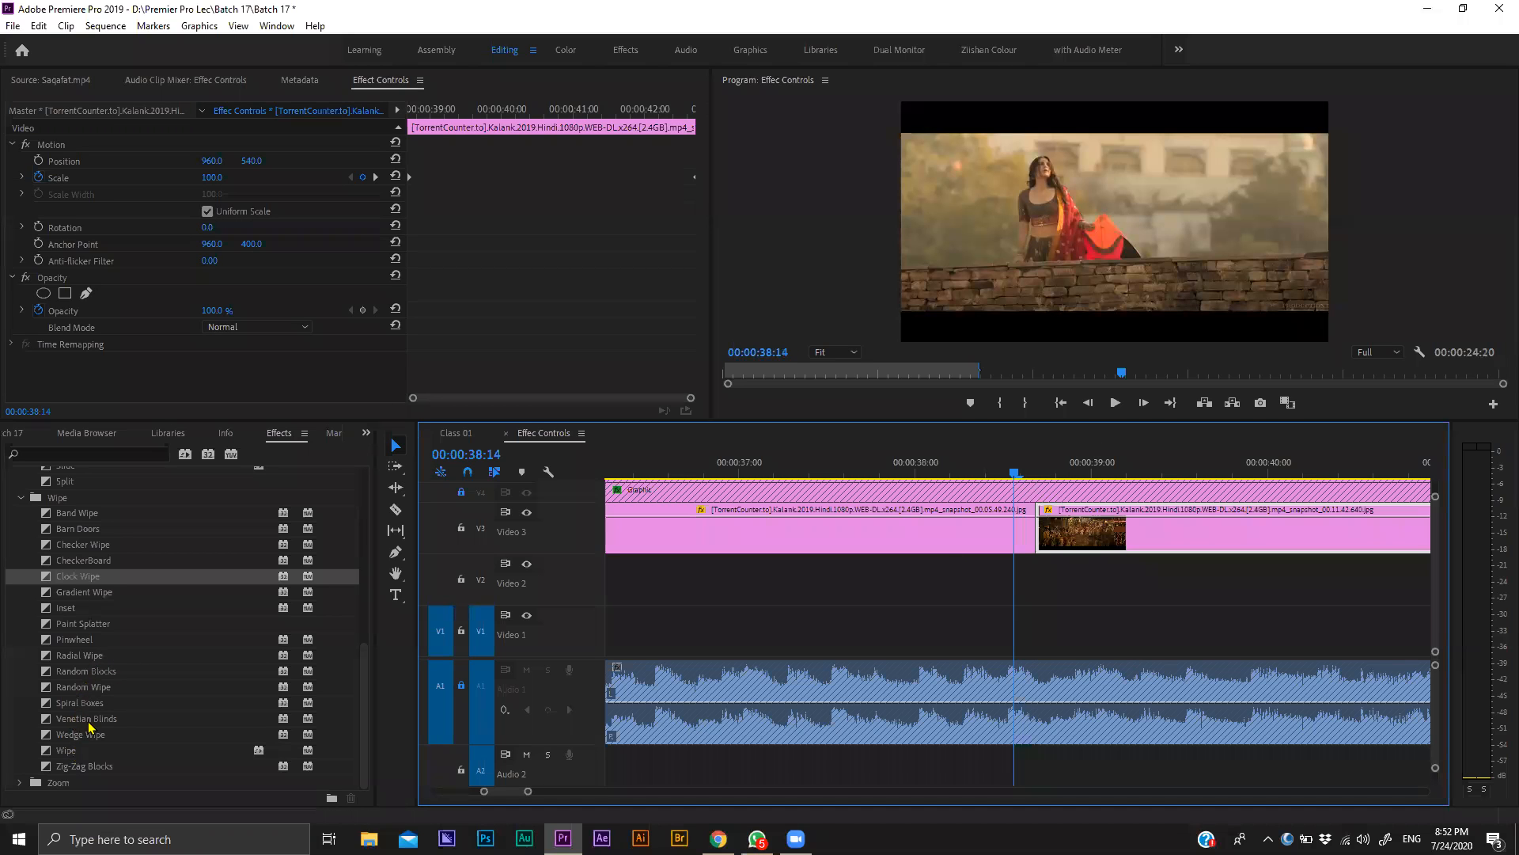
Try the Wipe transition between the woman still and the last crowd still on Video 3, then undo it.
drag(78, 750, 1037, 530)
key(space)
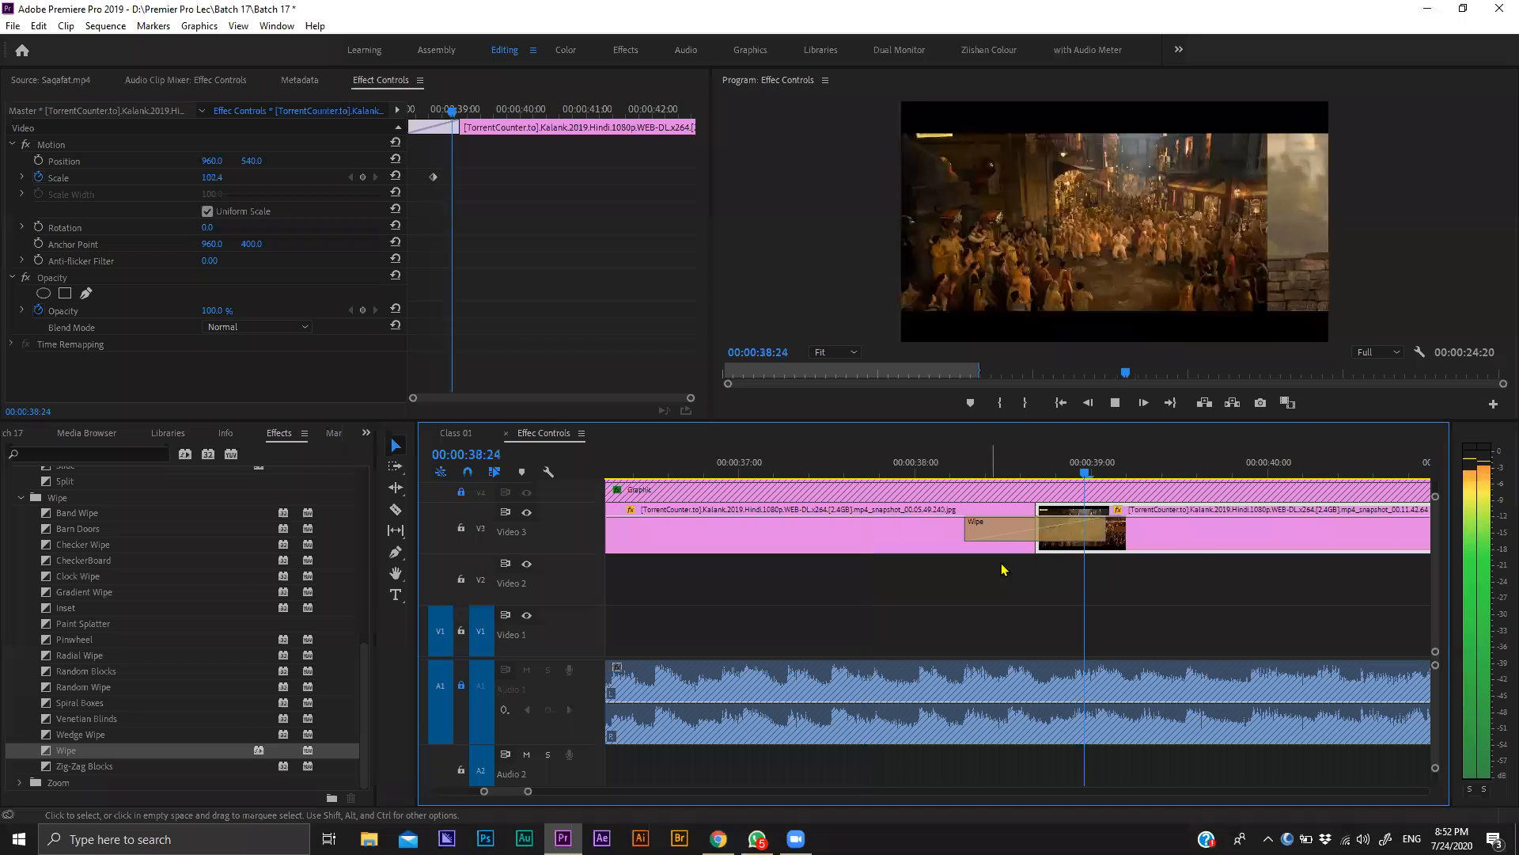
key(ctrl+z)
Try the Random Wipe transition at the same cut, play it back and undo it.
drag(72, 688, 1029, 527)
click(977, 472)
key(space)
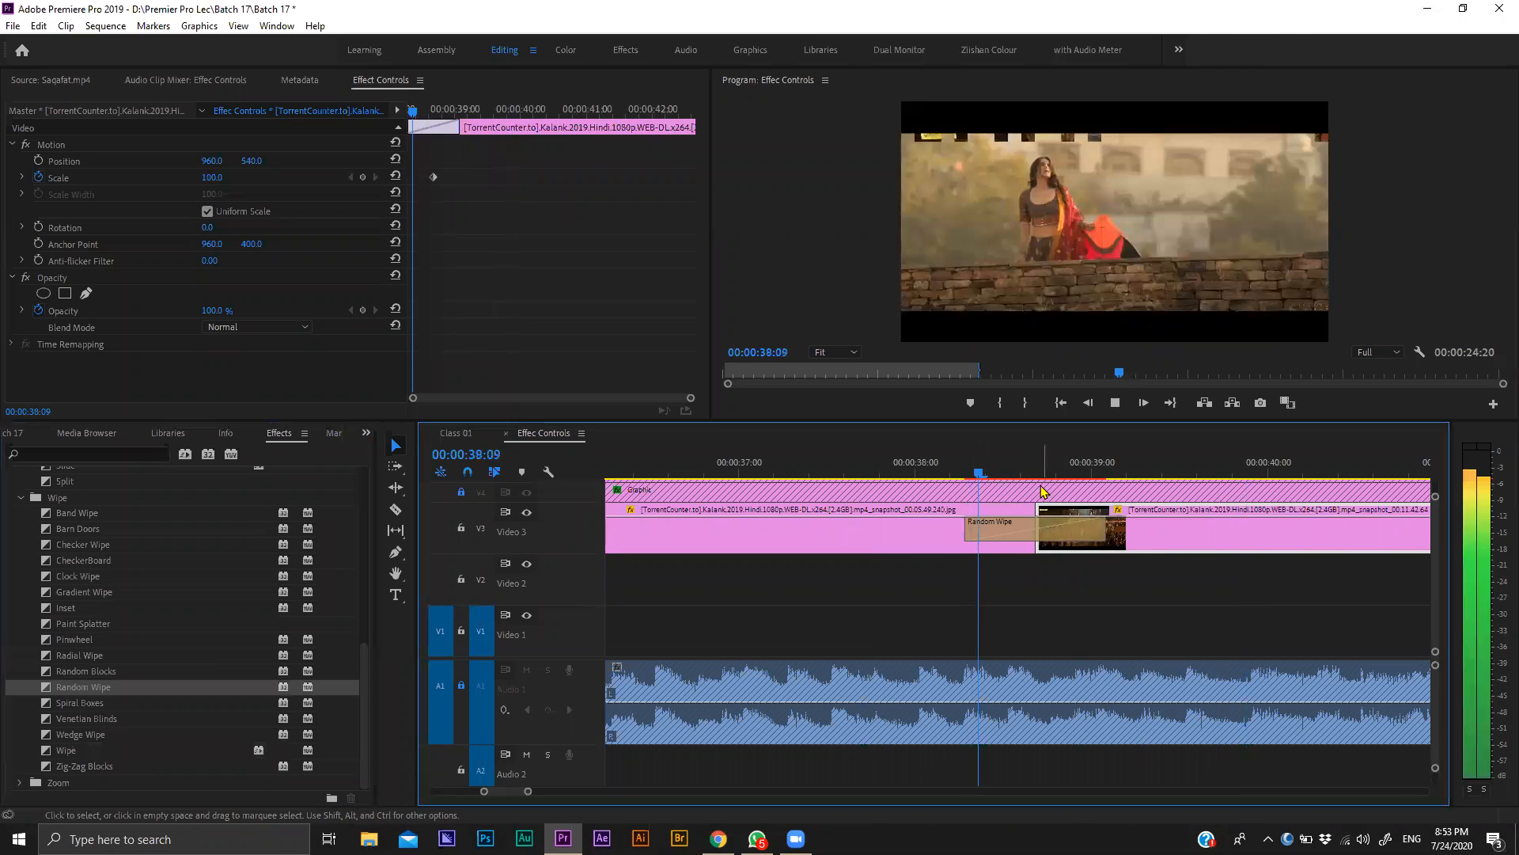
key(space)
key(ctrl+z)
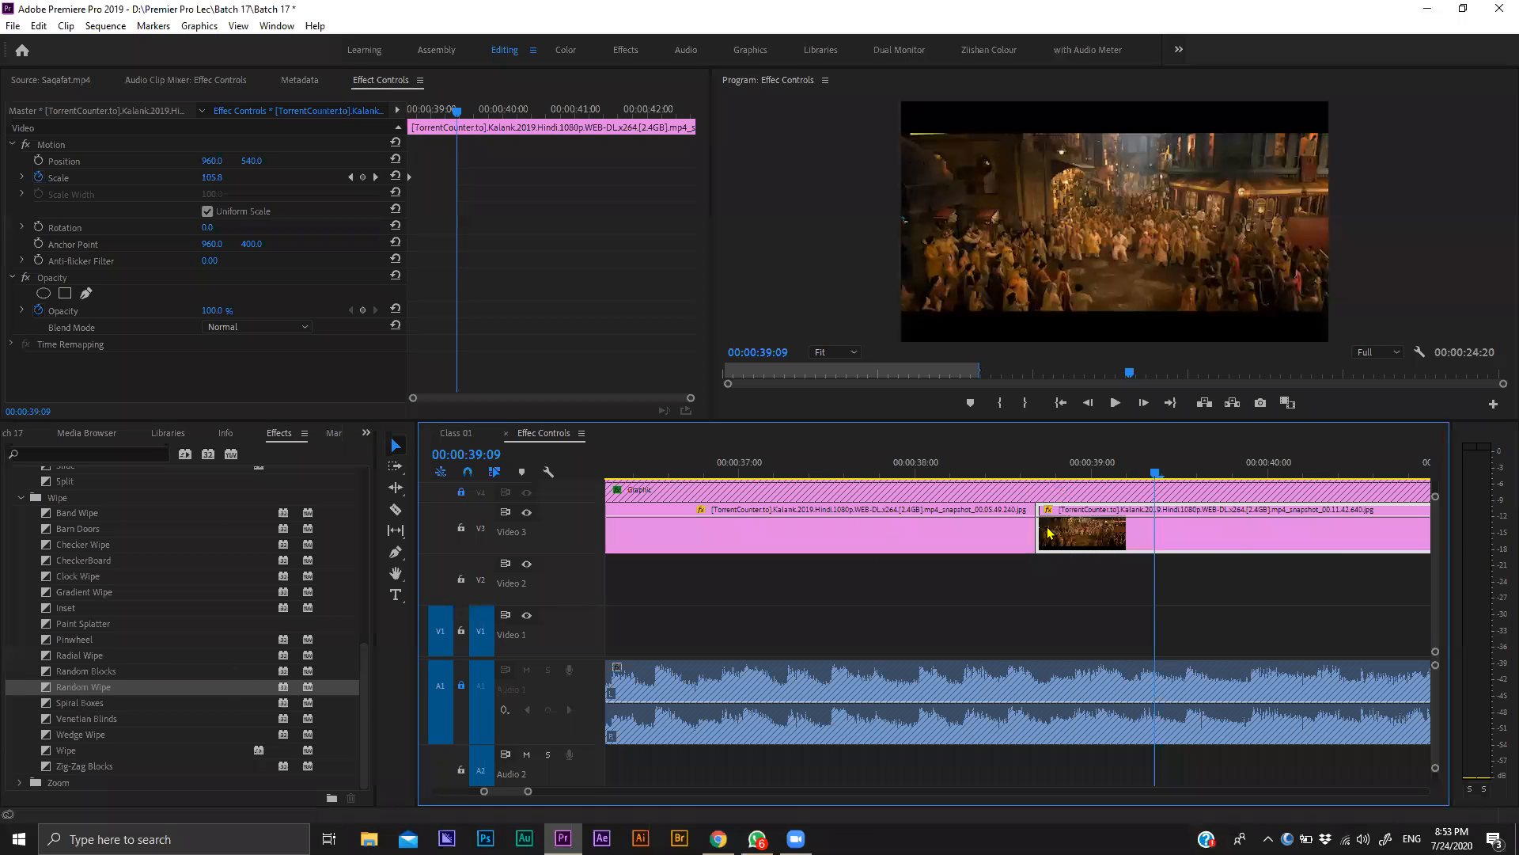
Try the Spiral Boxes transition at the cut before the last crowd still and play it back.
drag(87, 671, 971, 491)
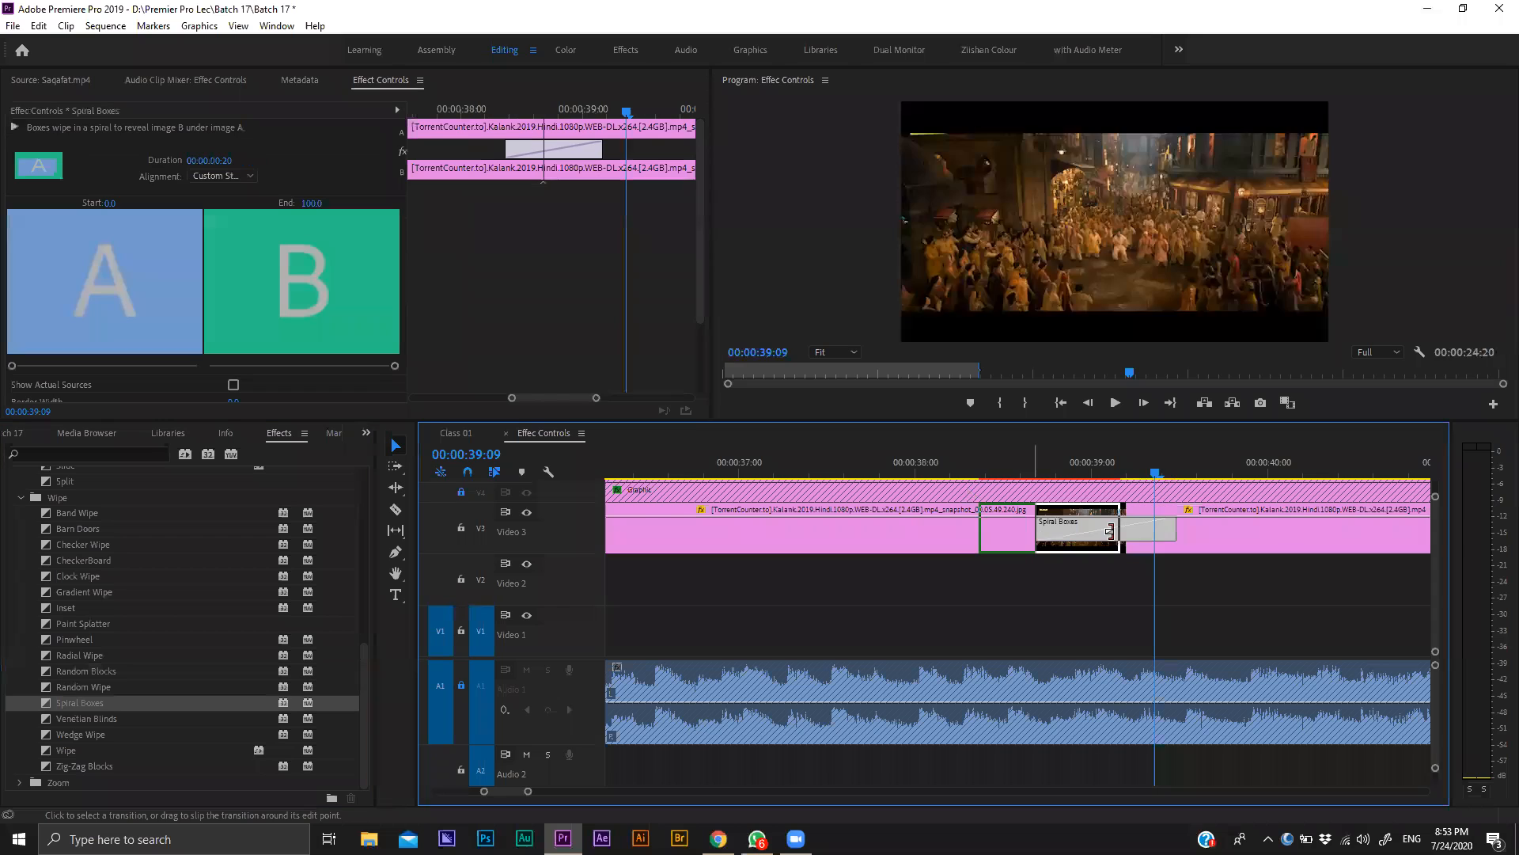
click(996, 467)
key(space)
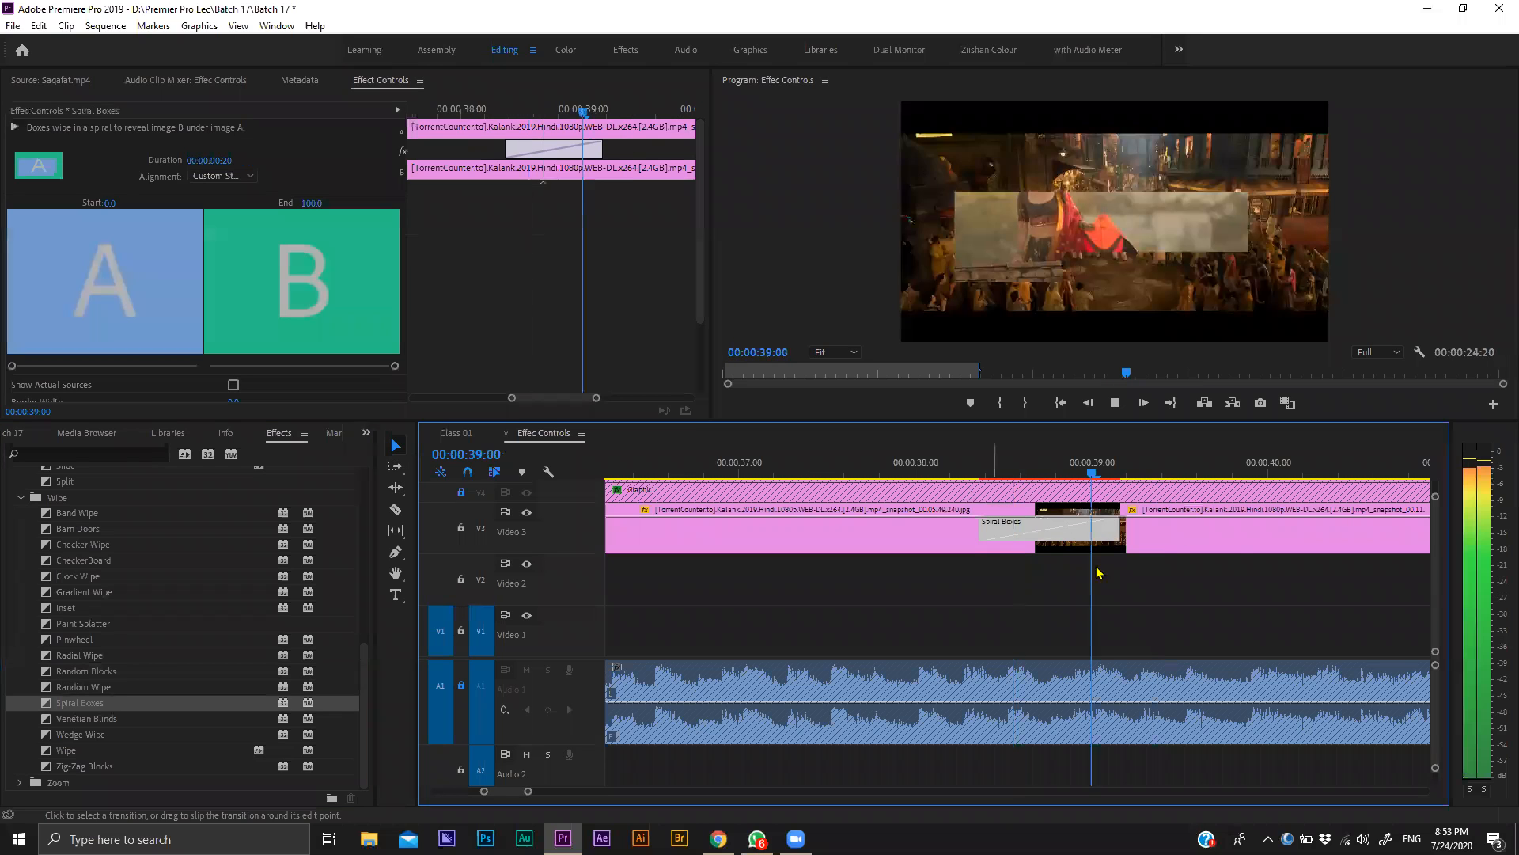
key(space)
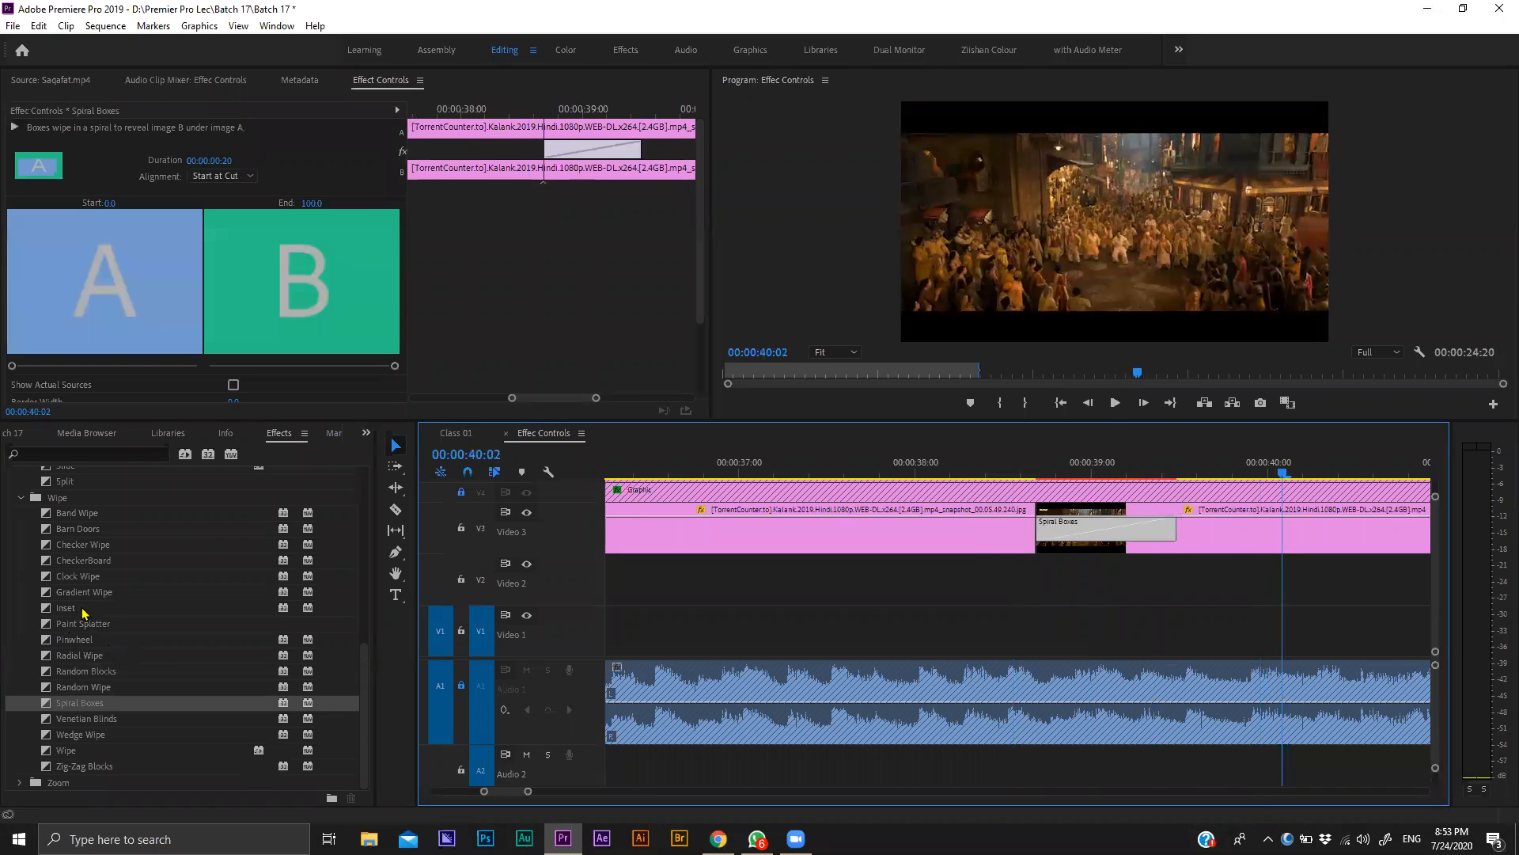
Replace the Spiral Boxes transition with Center Split and play back to the end of the last crowd still.
scroll(52, 592, up, 3)
click(80, 529)
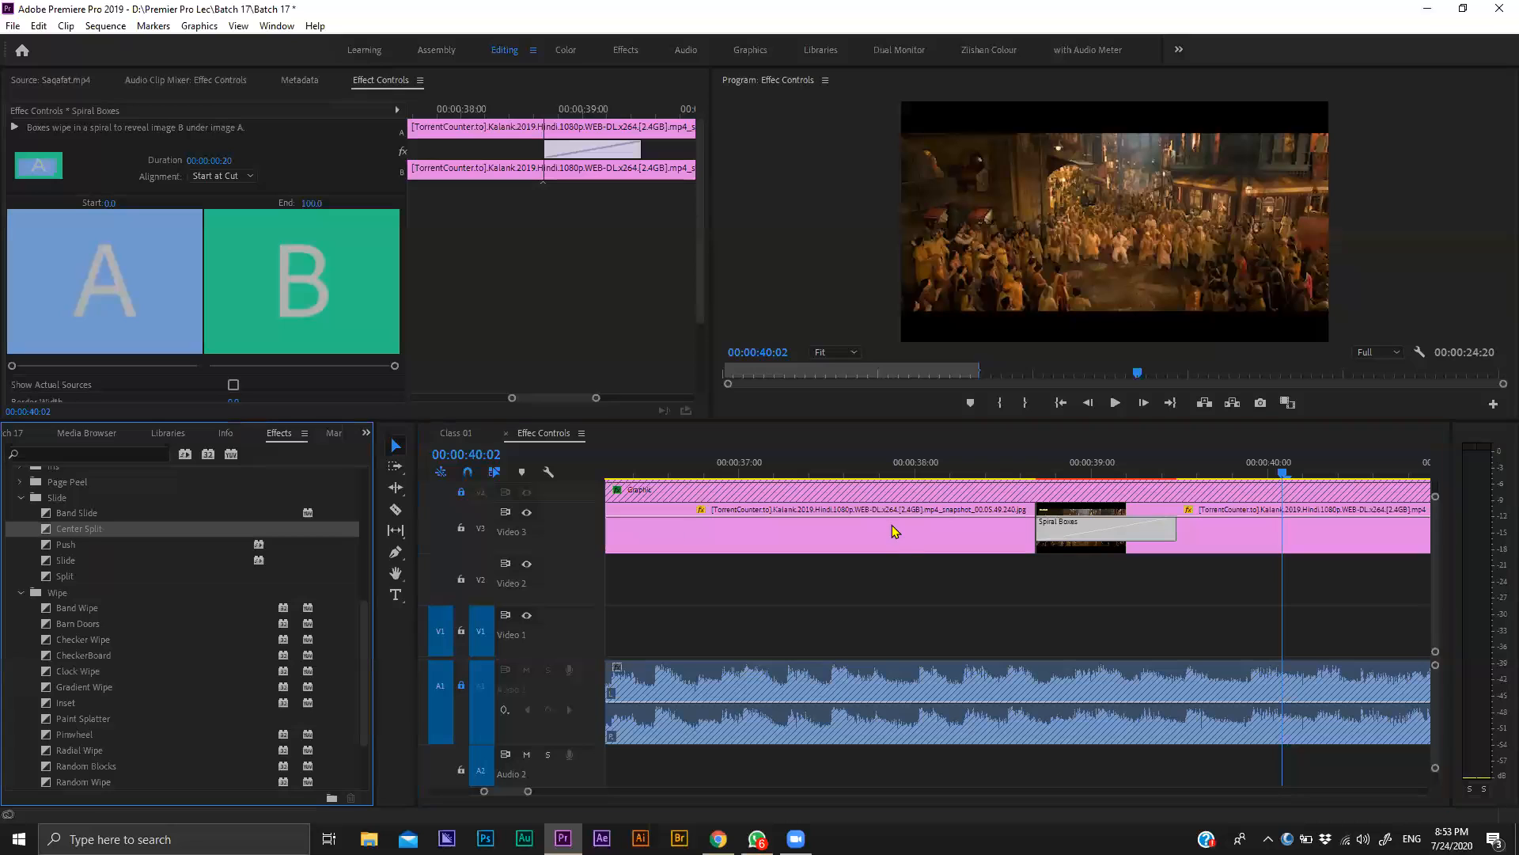
click(1120, 538)
key(Delete)
drag(67, 537, 1038, 532)
click(950, 467)
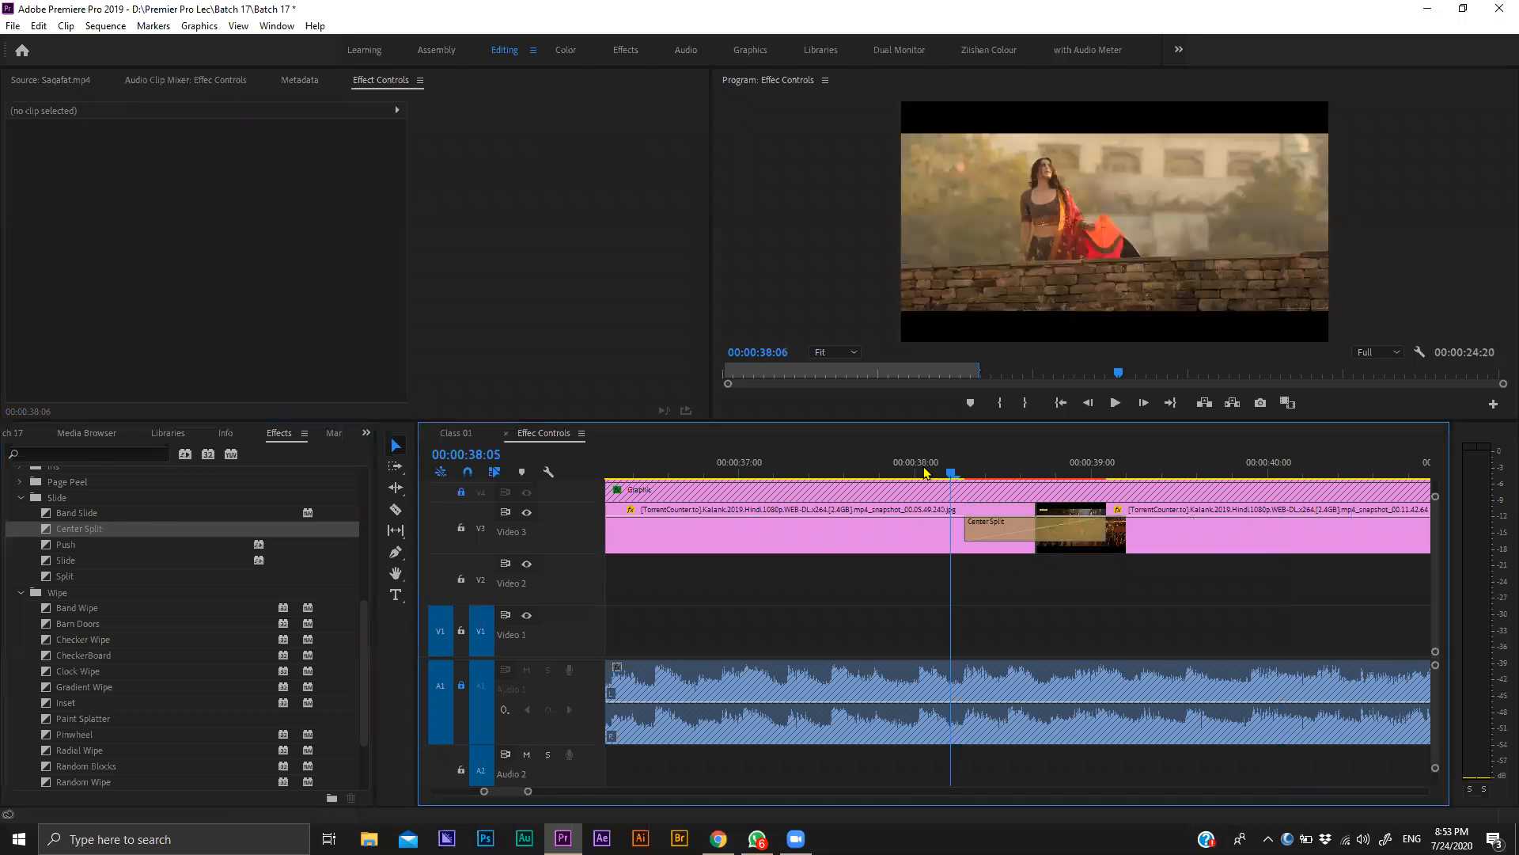
key(space)
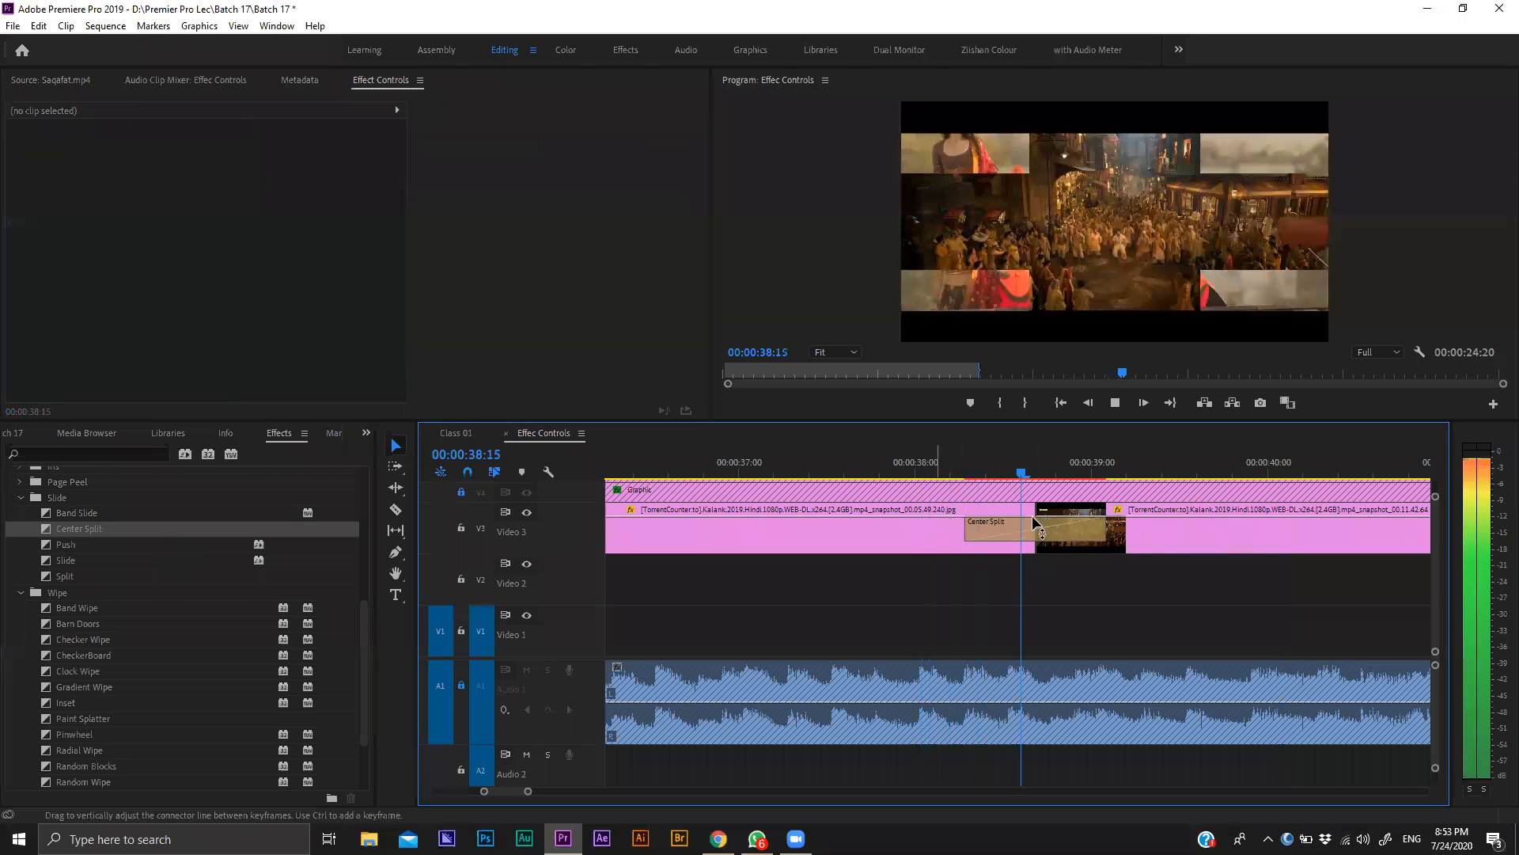
key(minus)
key(minus)
key(minus)
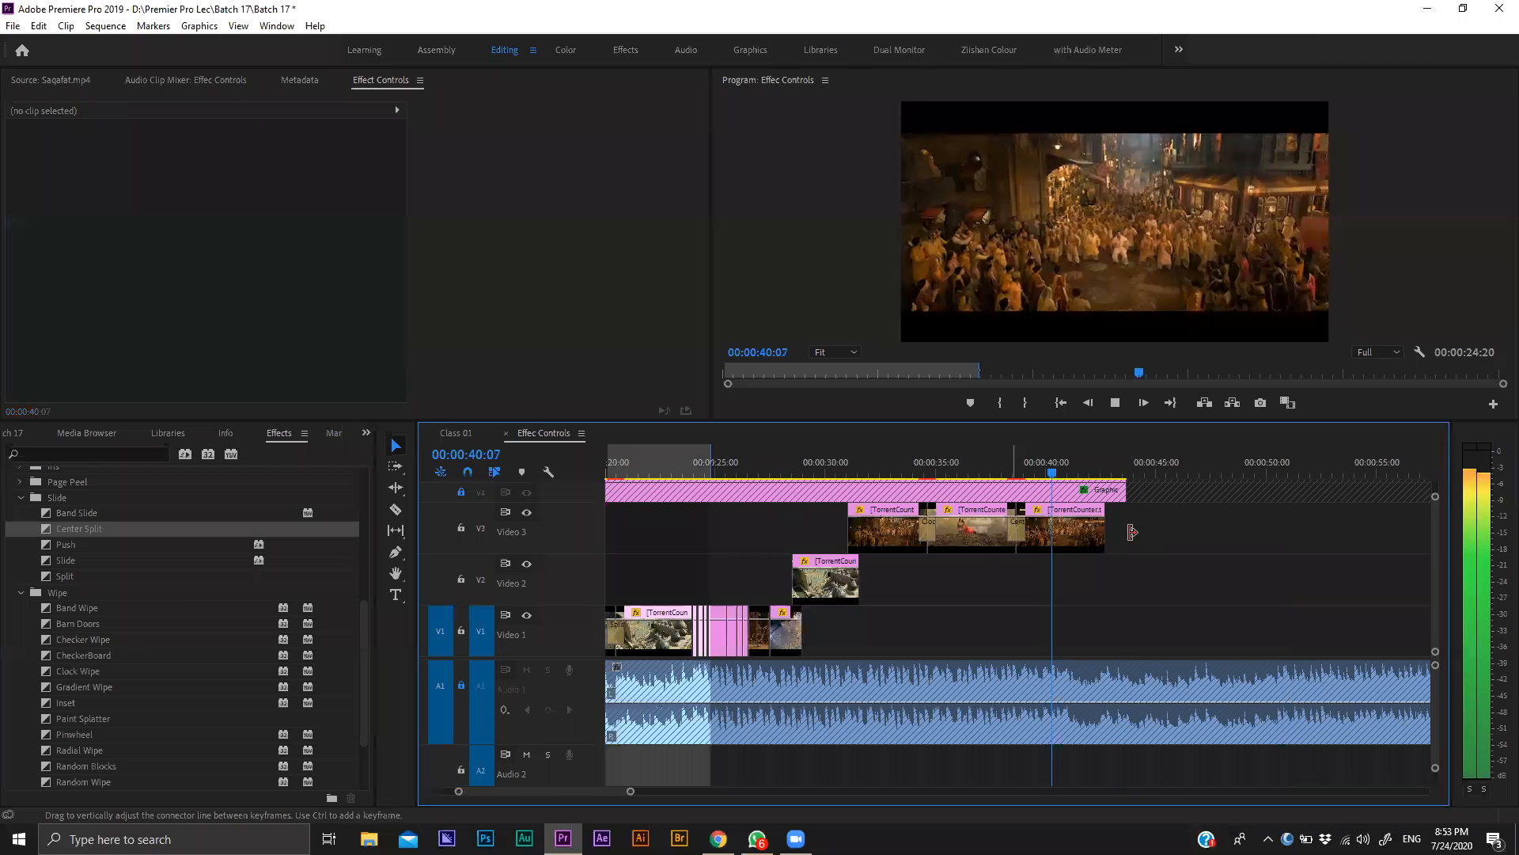
key(equal)
key(space)
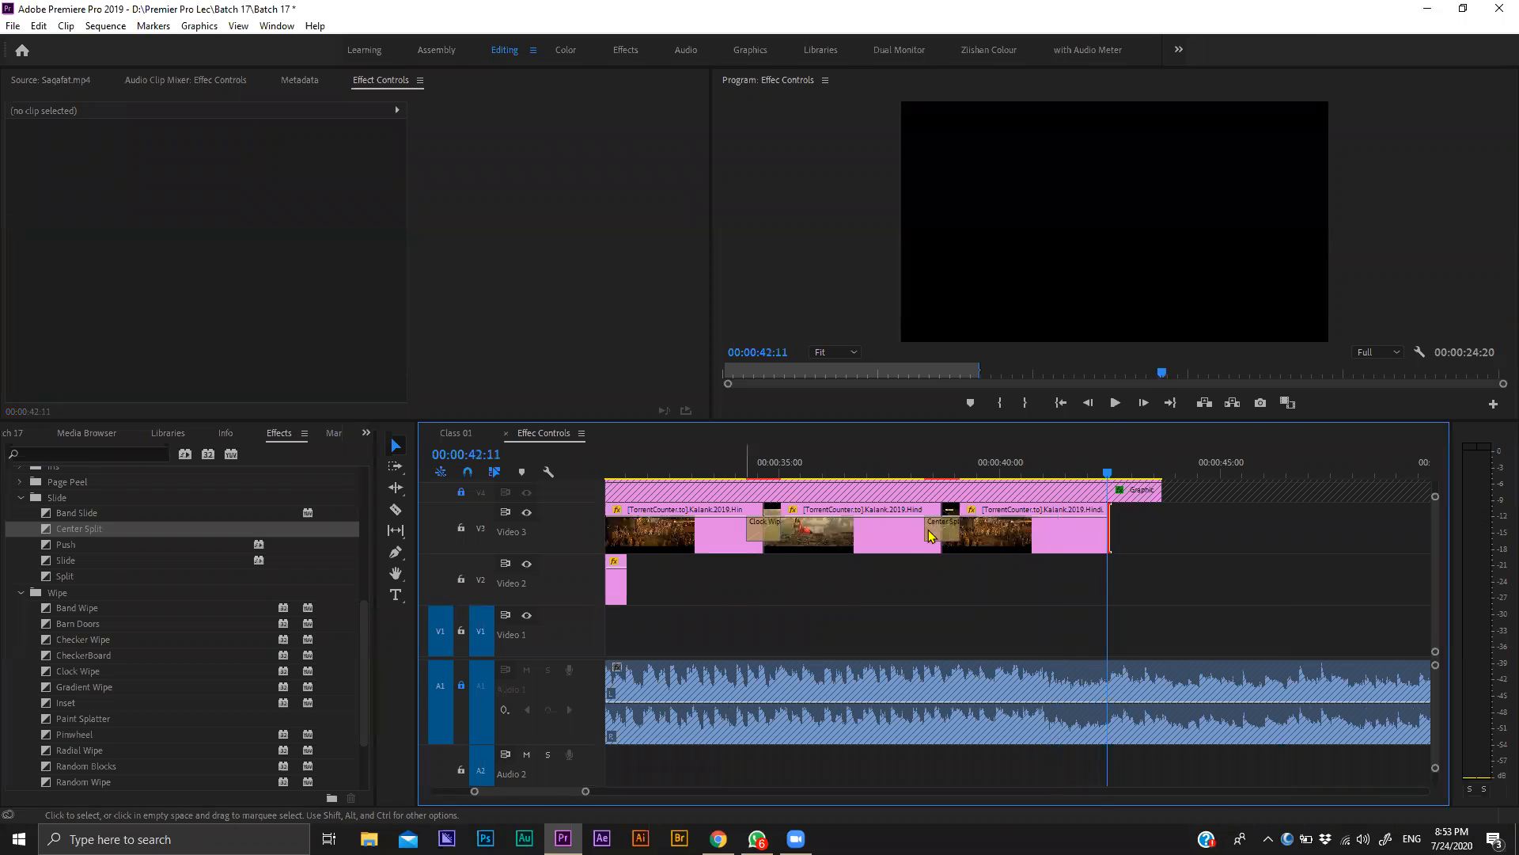
Trim the graphic clips on Video 4 and Video 5 and the last crowd still to end at 00:00:41:01.
key(grave)
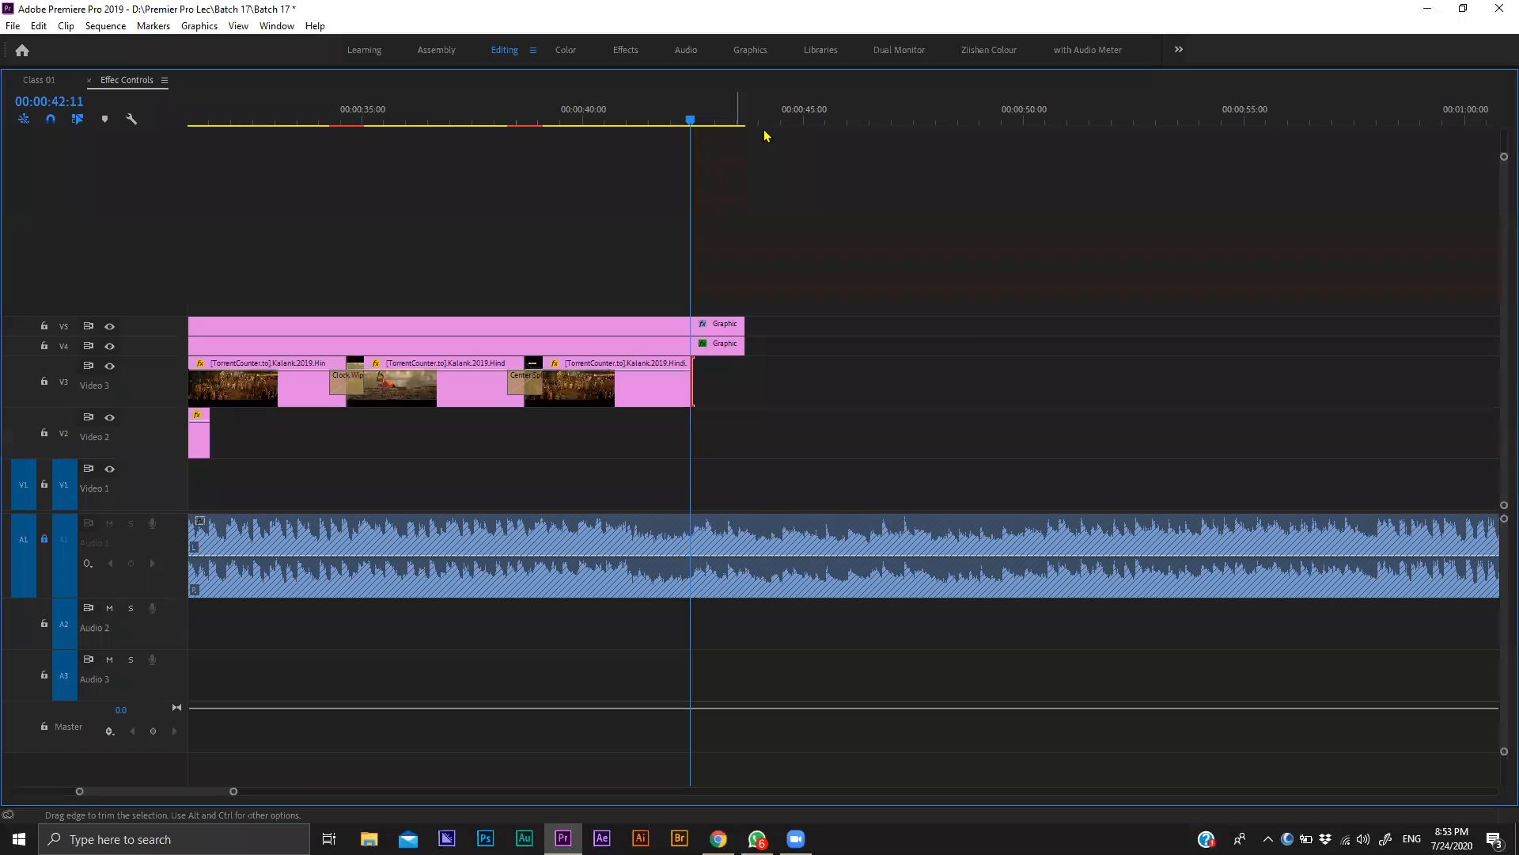
scroll(988, 415, up, 3)
key(Left)
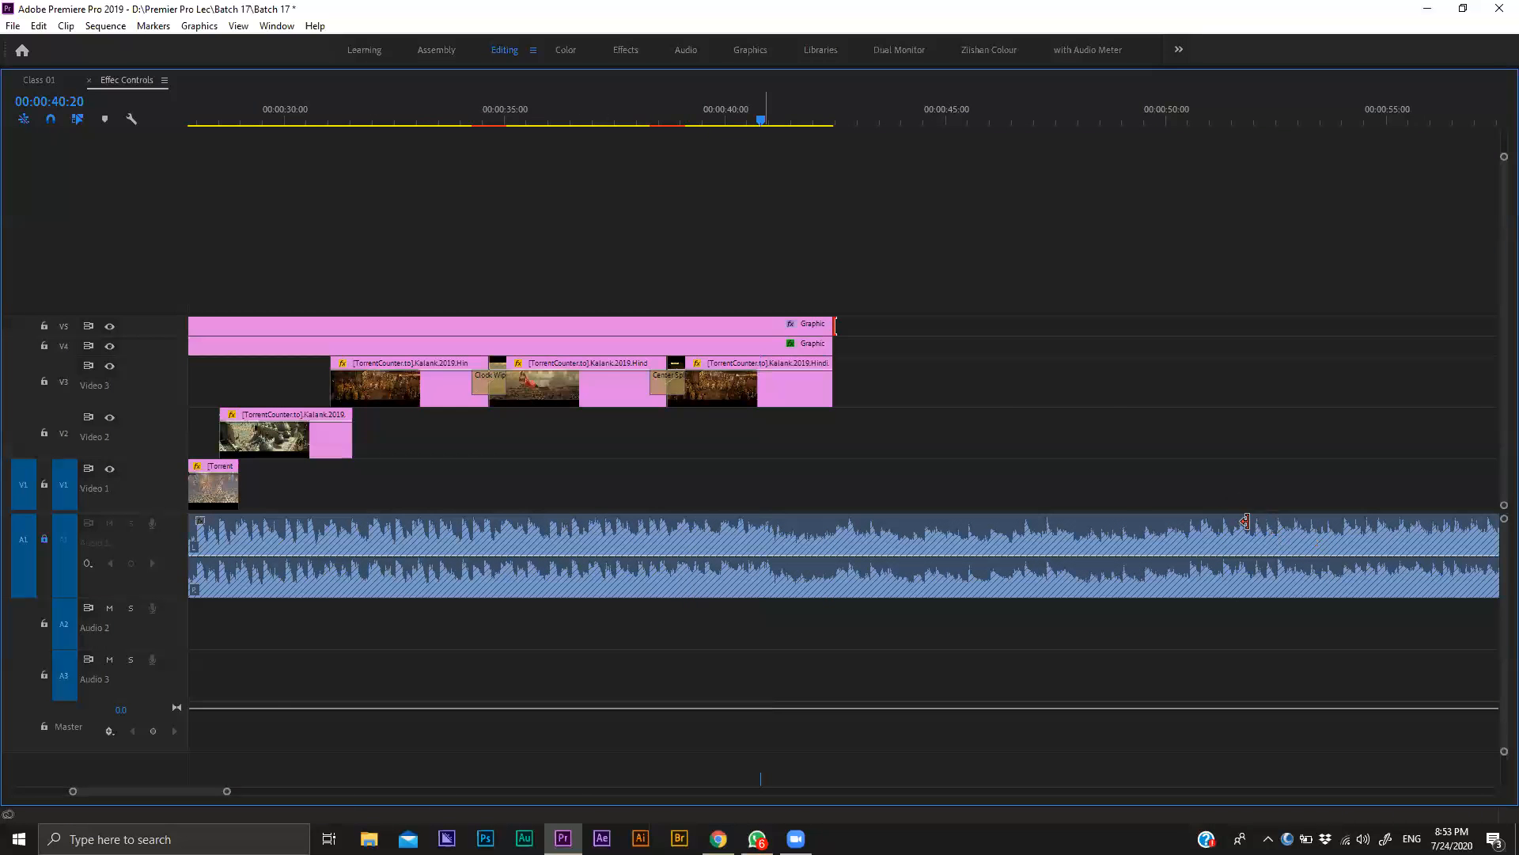
key(grave)
click(1247, 504)
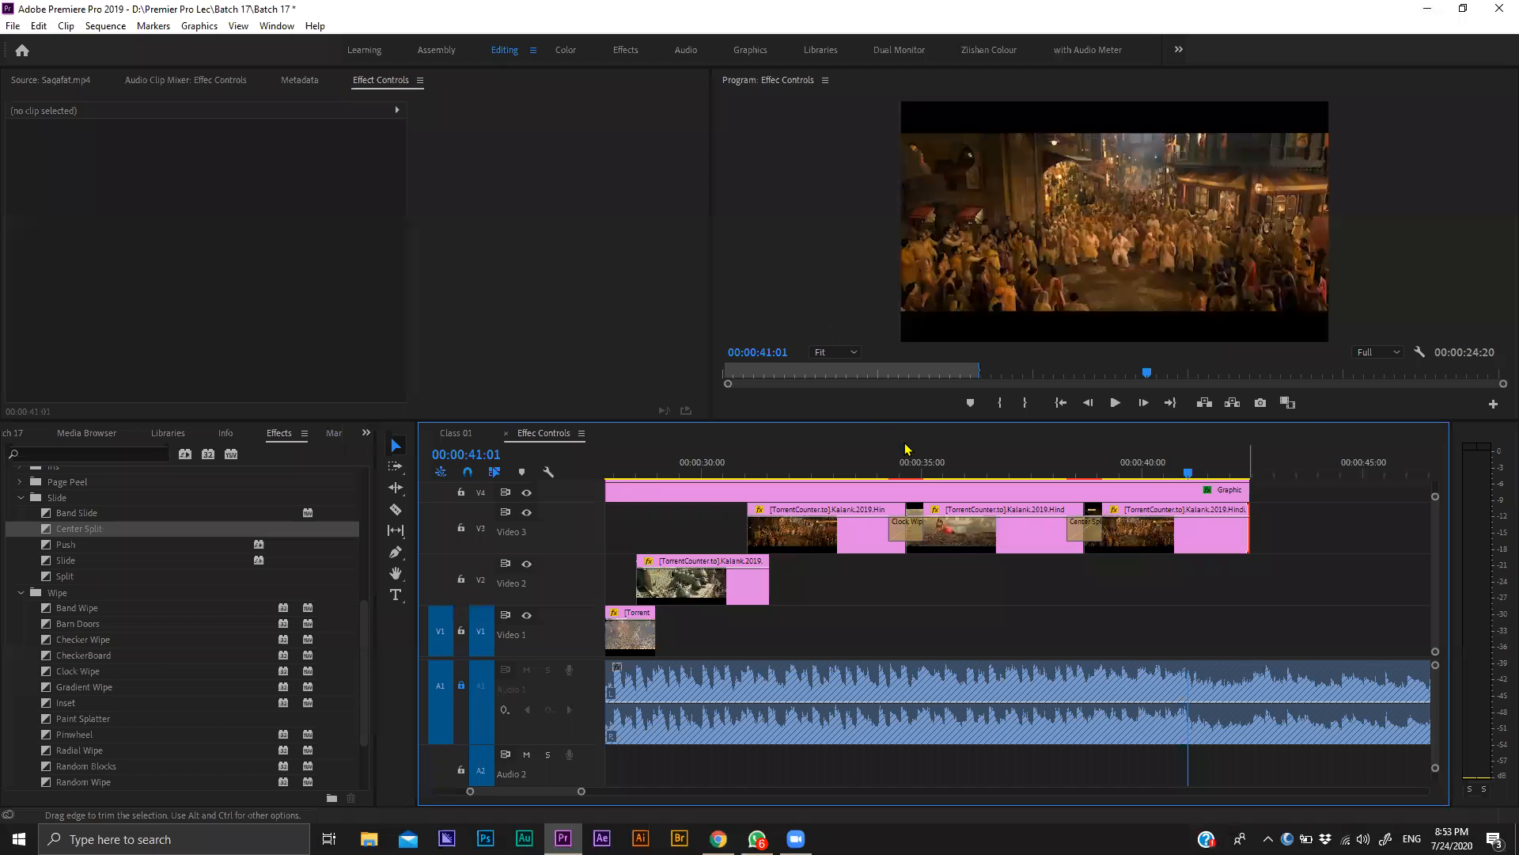
key(grave)
key(grave)
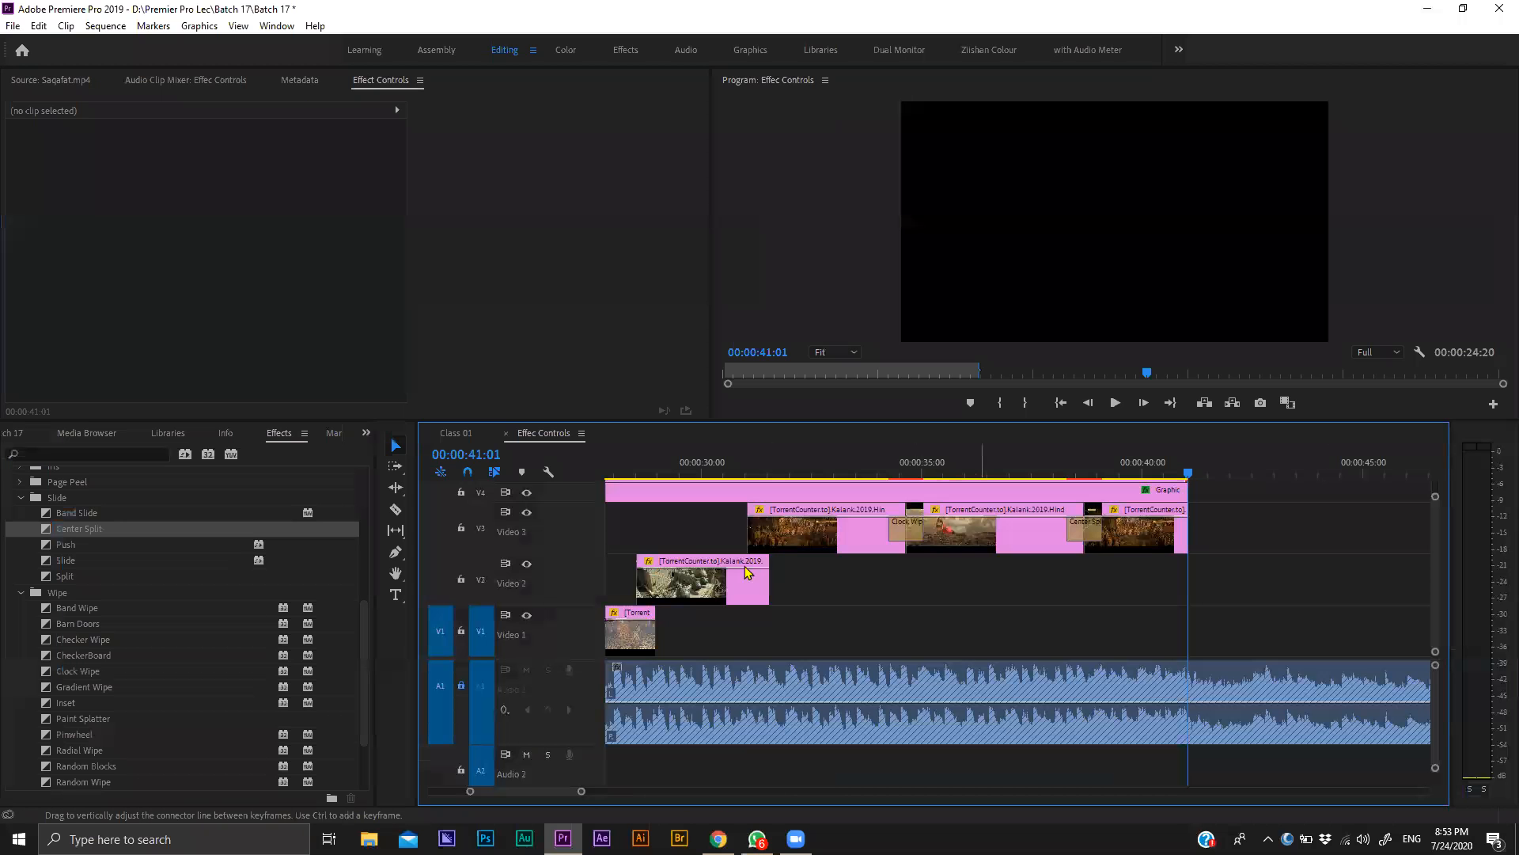
Copy the first crowd still from Video 3 to Video 2 above the Video 1 gap and extend its end to the ballroom still's start.
scroll(981, 600, up, 10)
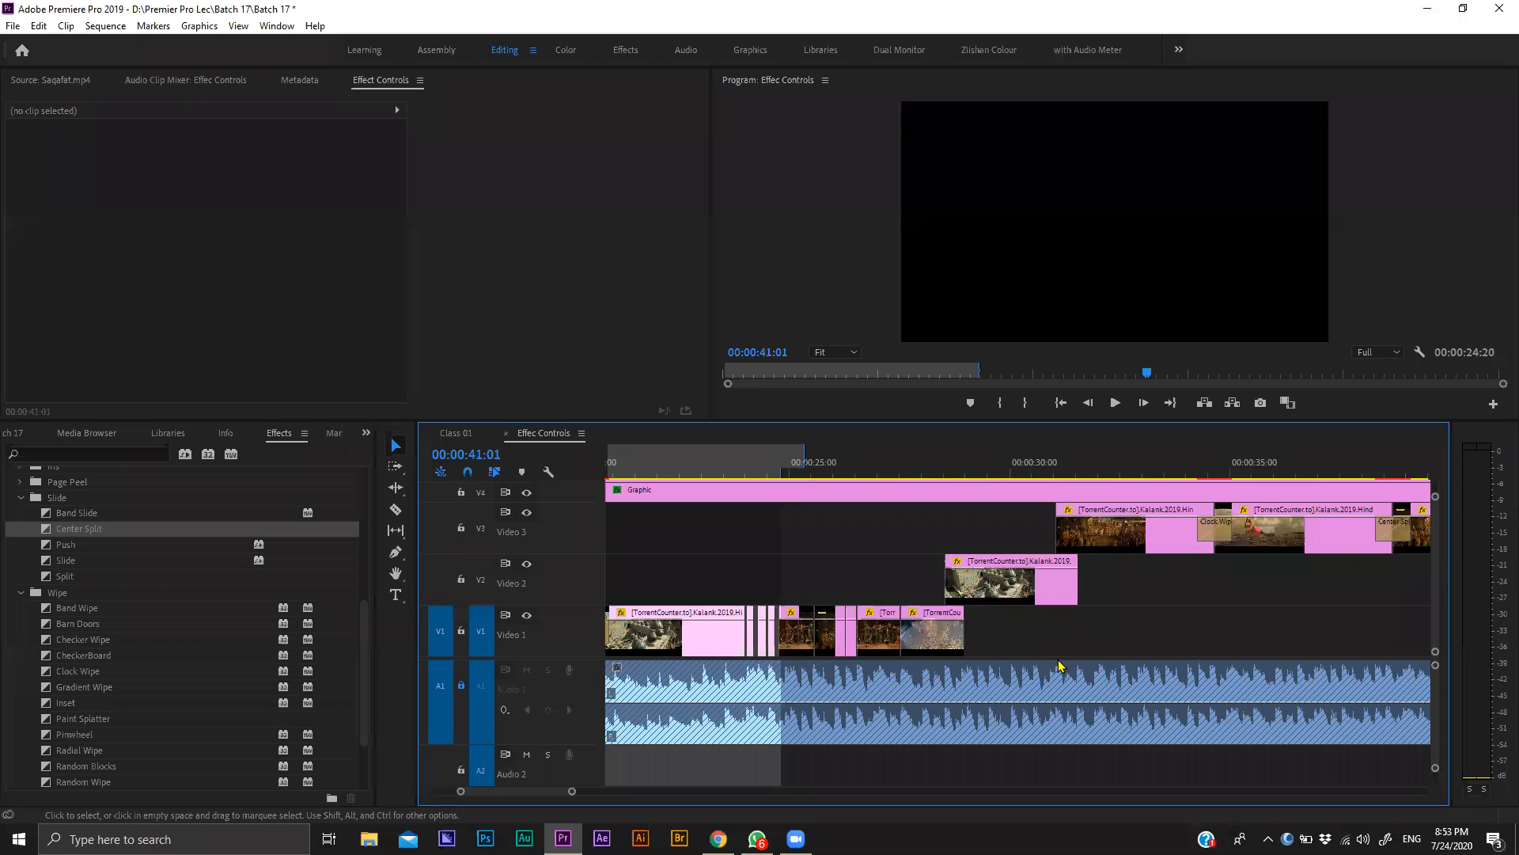
key(minus)
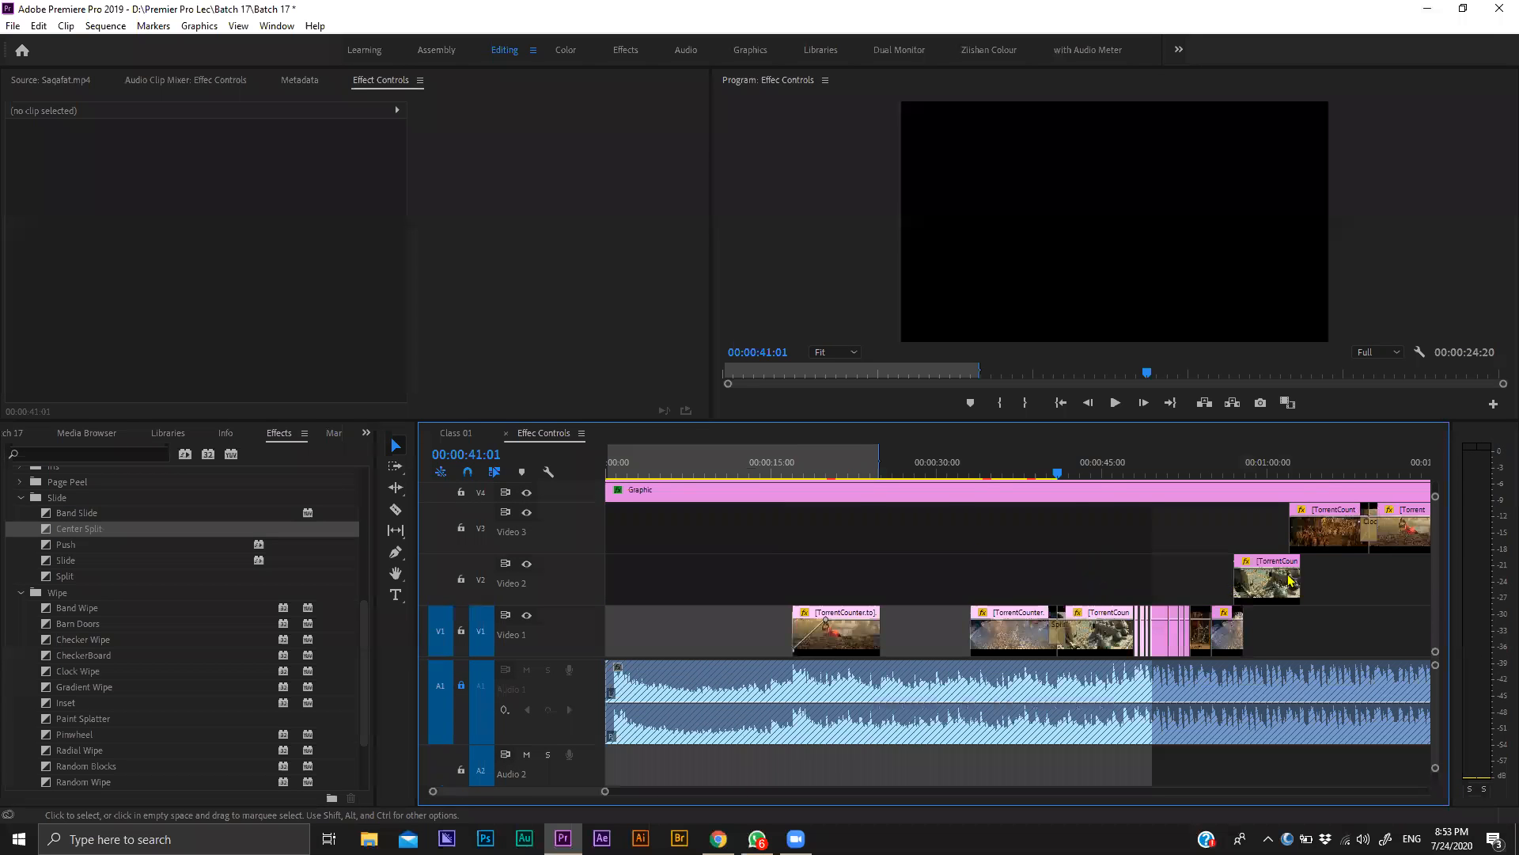
scroll(1293, 580, down, 4)
scroll(1248, 543, up, 4)
drag(1246, 536, 881, 577)
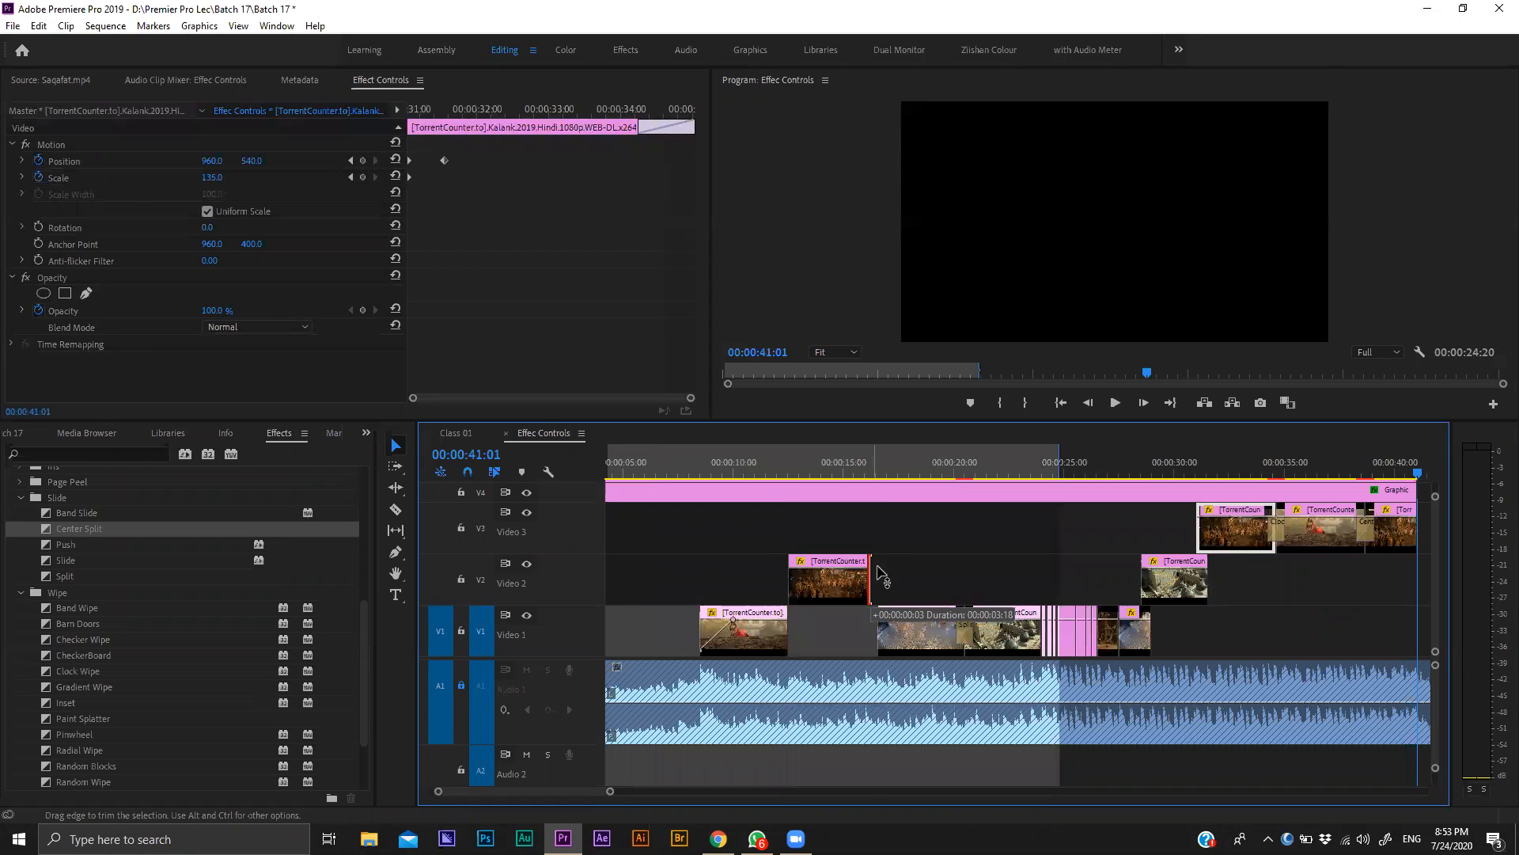
click(839, 585)
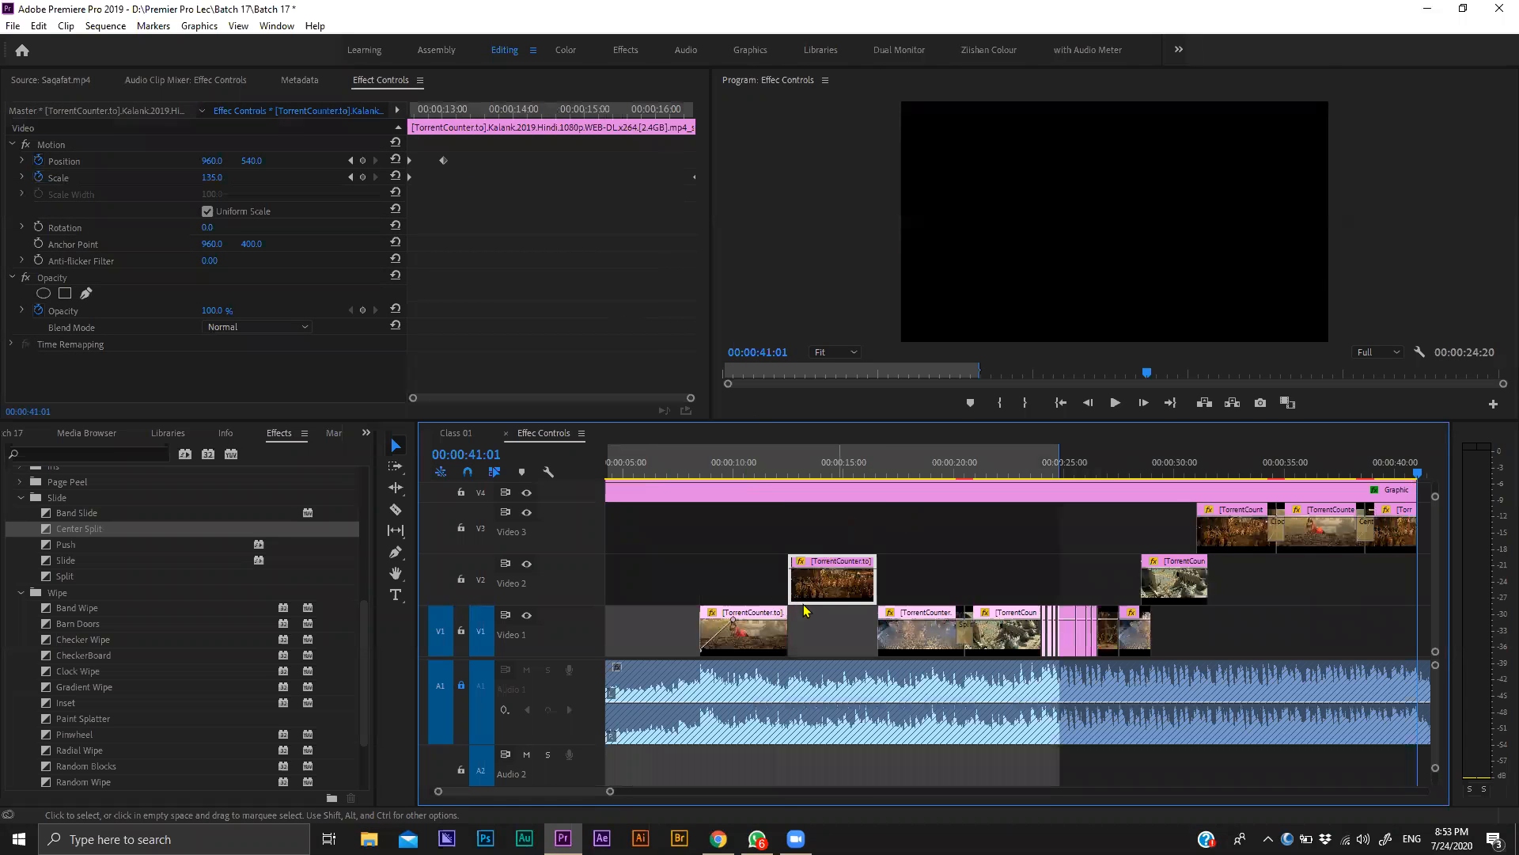
Extend the opening woman still's end on Video 1 beneath the crowd still and play back into the ballroom still.
mouse_move(801, 599)
mouse_down()
mouse_move(811, 624)
mouse_move(824, 601)
mouse_up()
key(ctrl+z)
click(782, 465)
key(space)
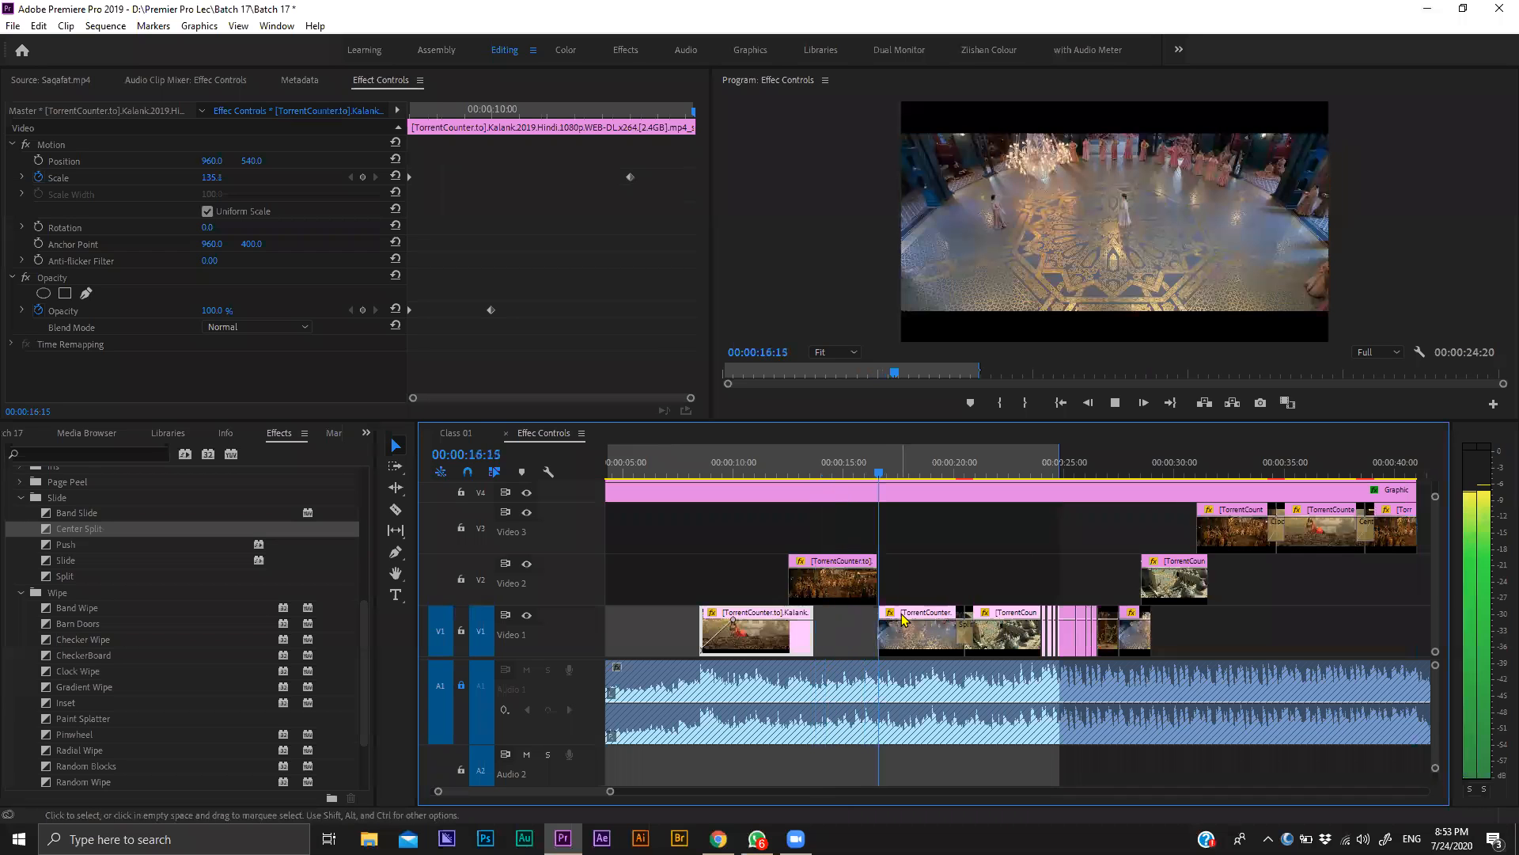
scroll(918, 611, up, 2)
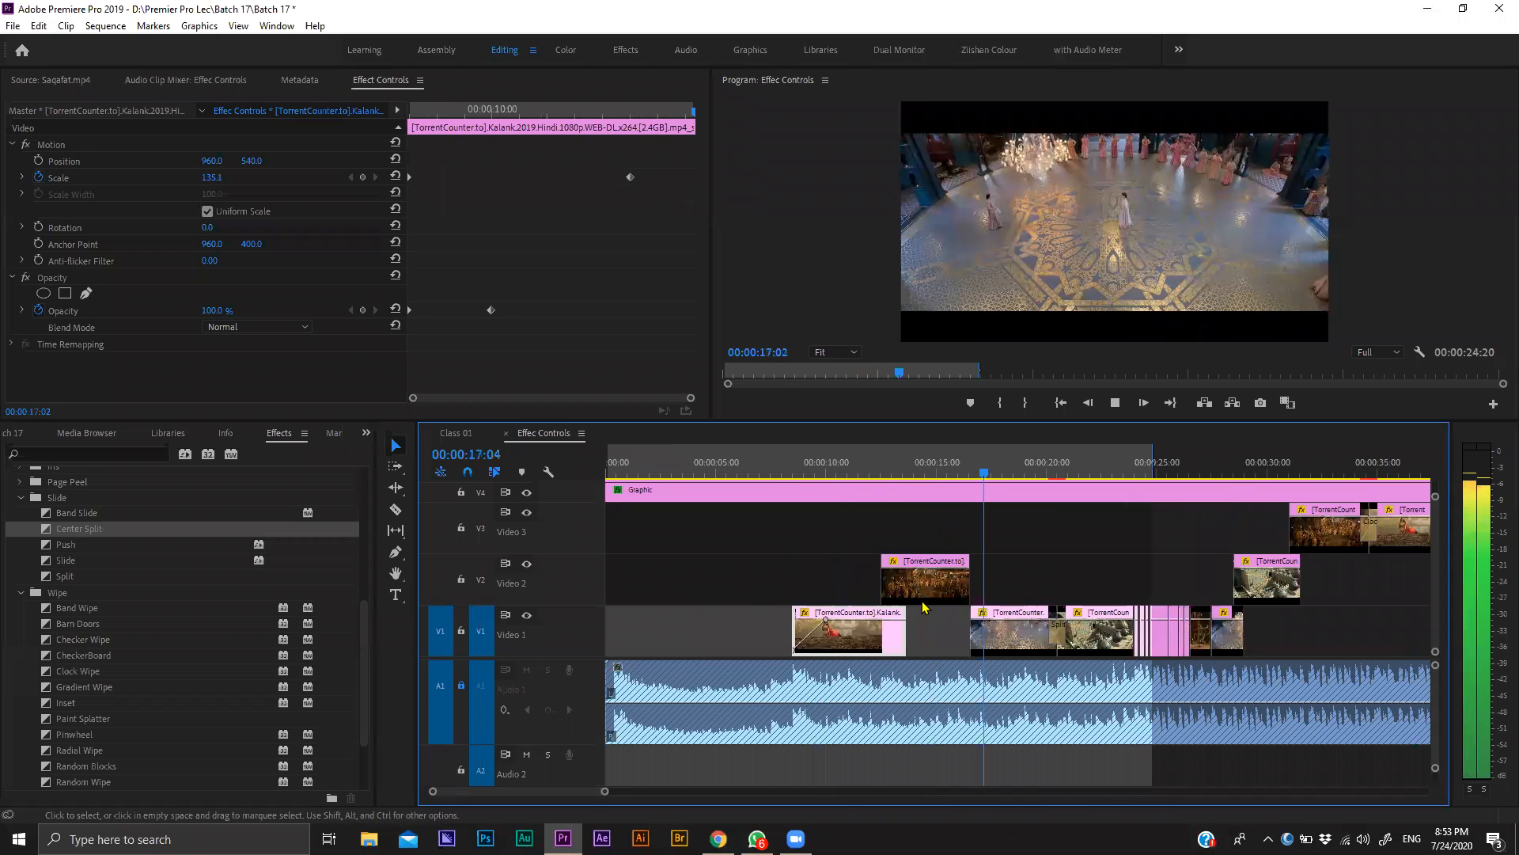
key(space)
key(space)
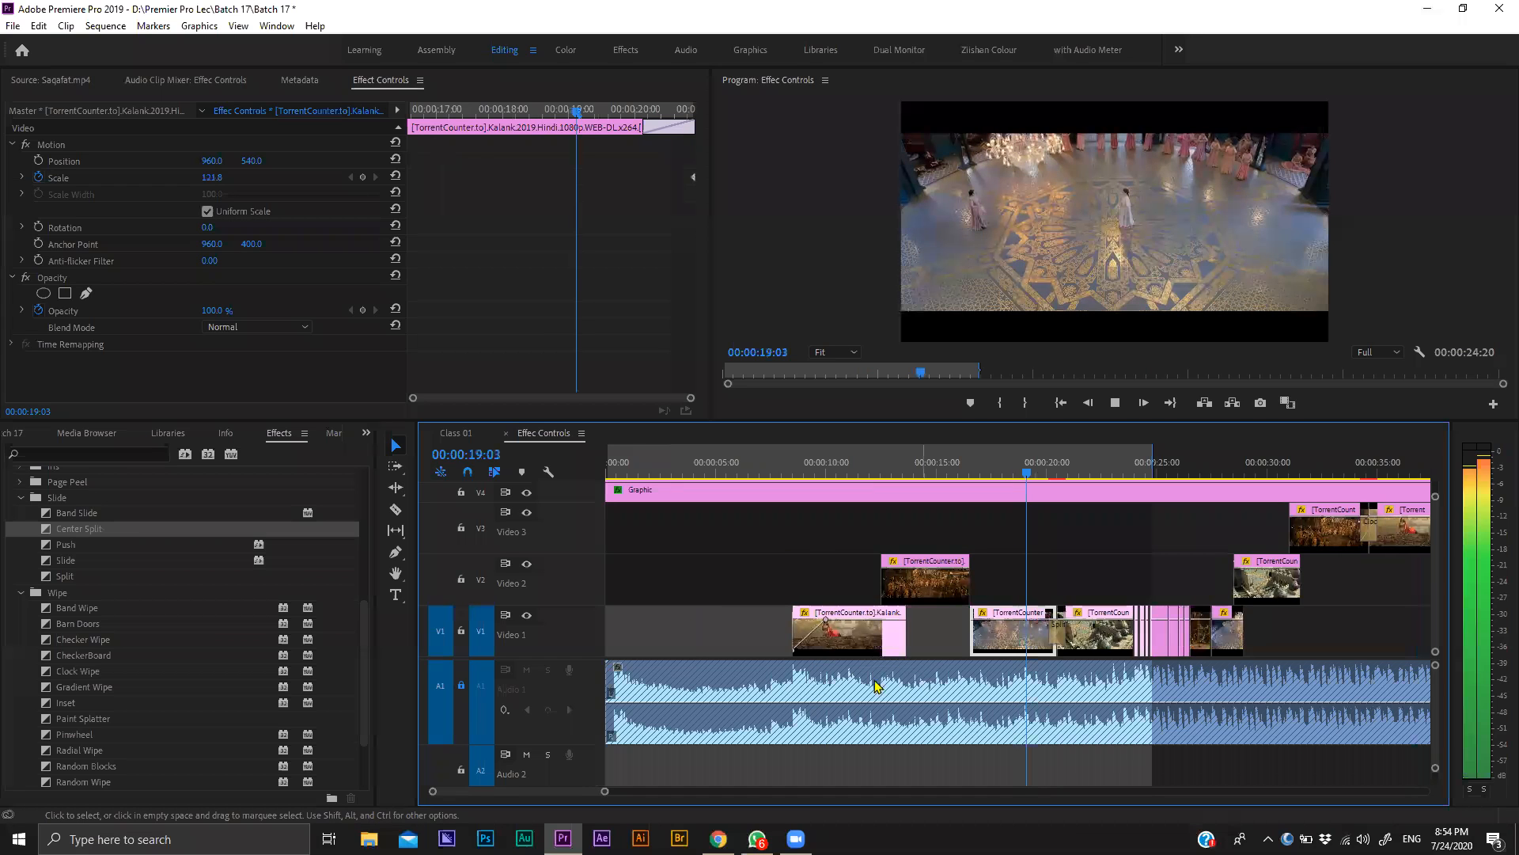
key(space)
Enlarge the program monitor and start a new text layer near the frame's upper middle at 00:00:00:00.
key(Home)
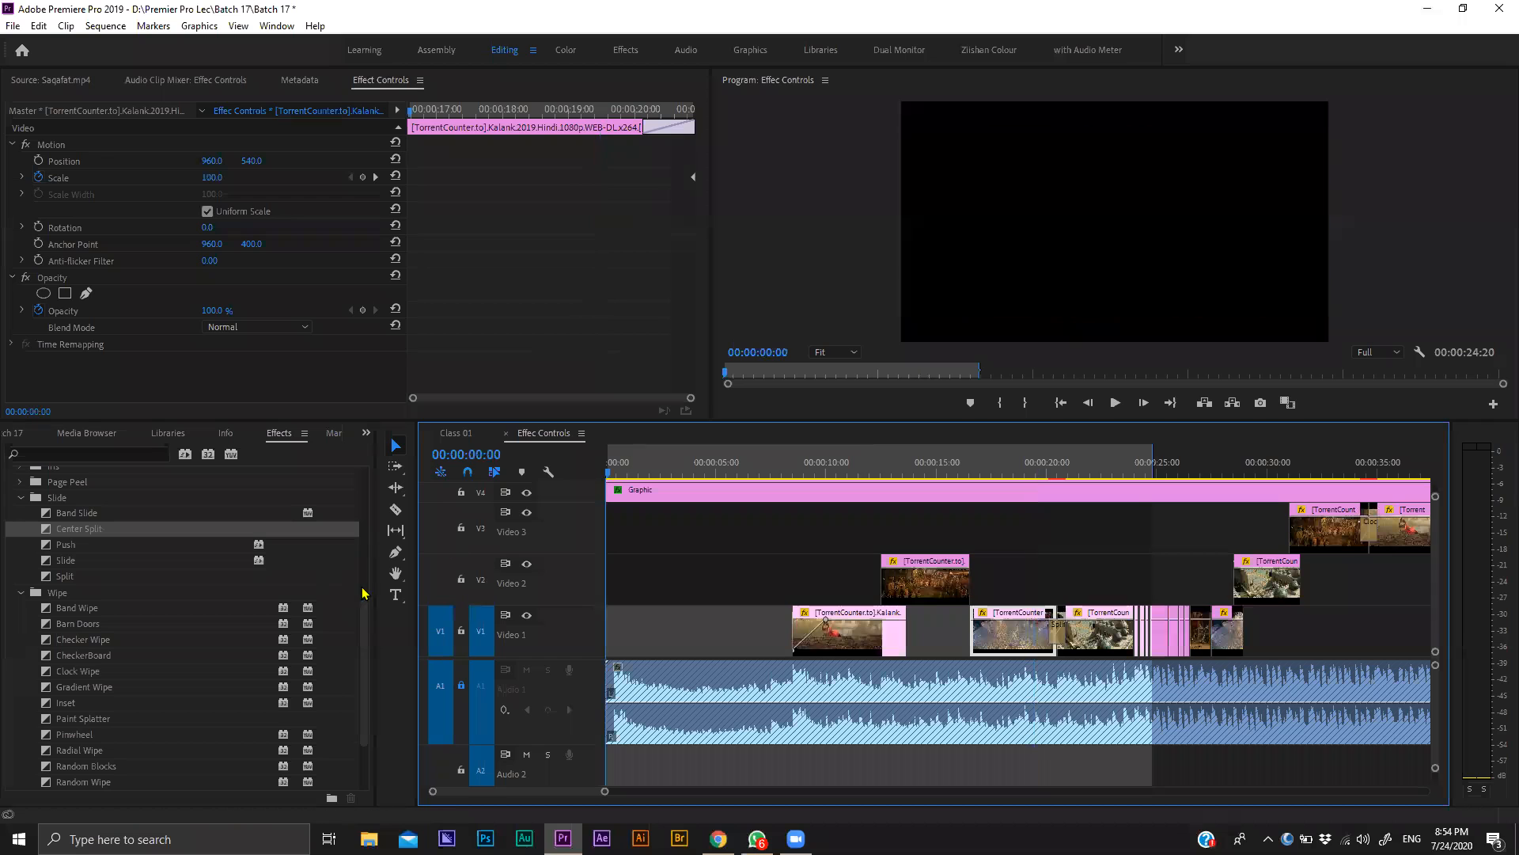
click(395, 596)
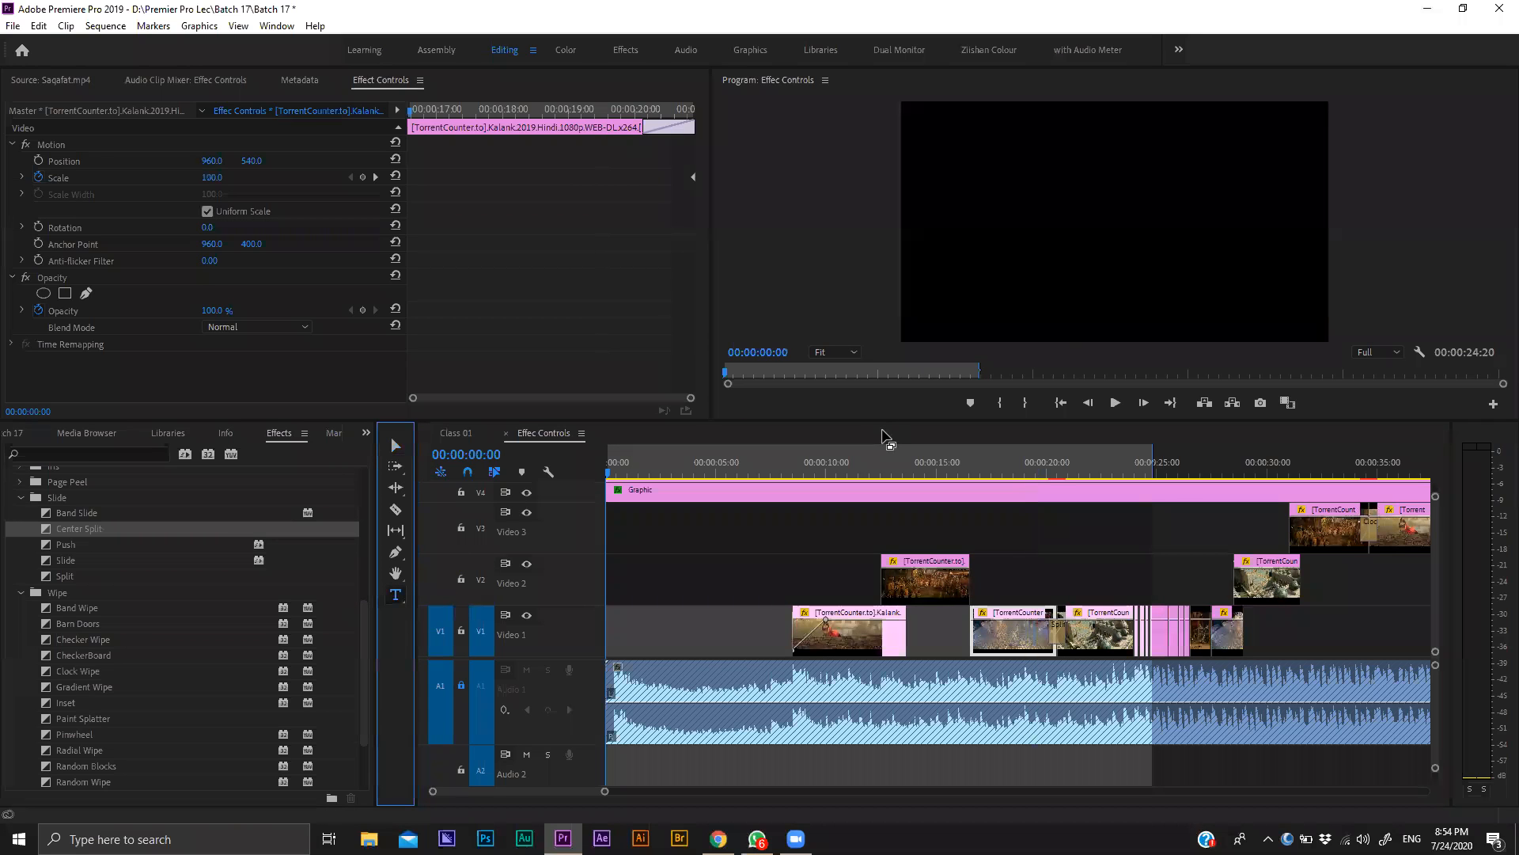
drag(885, 420, 885, 517)
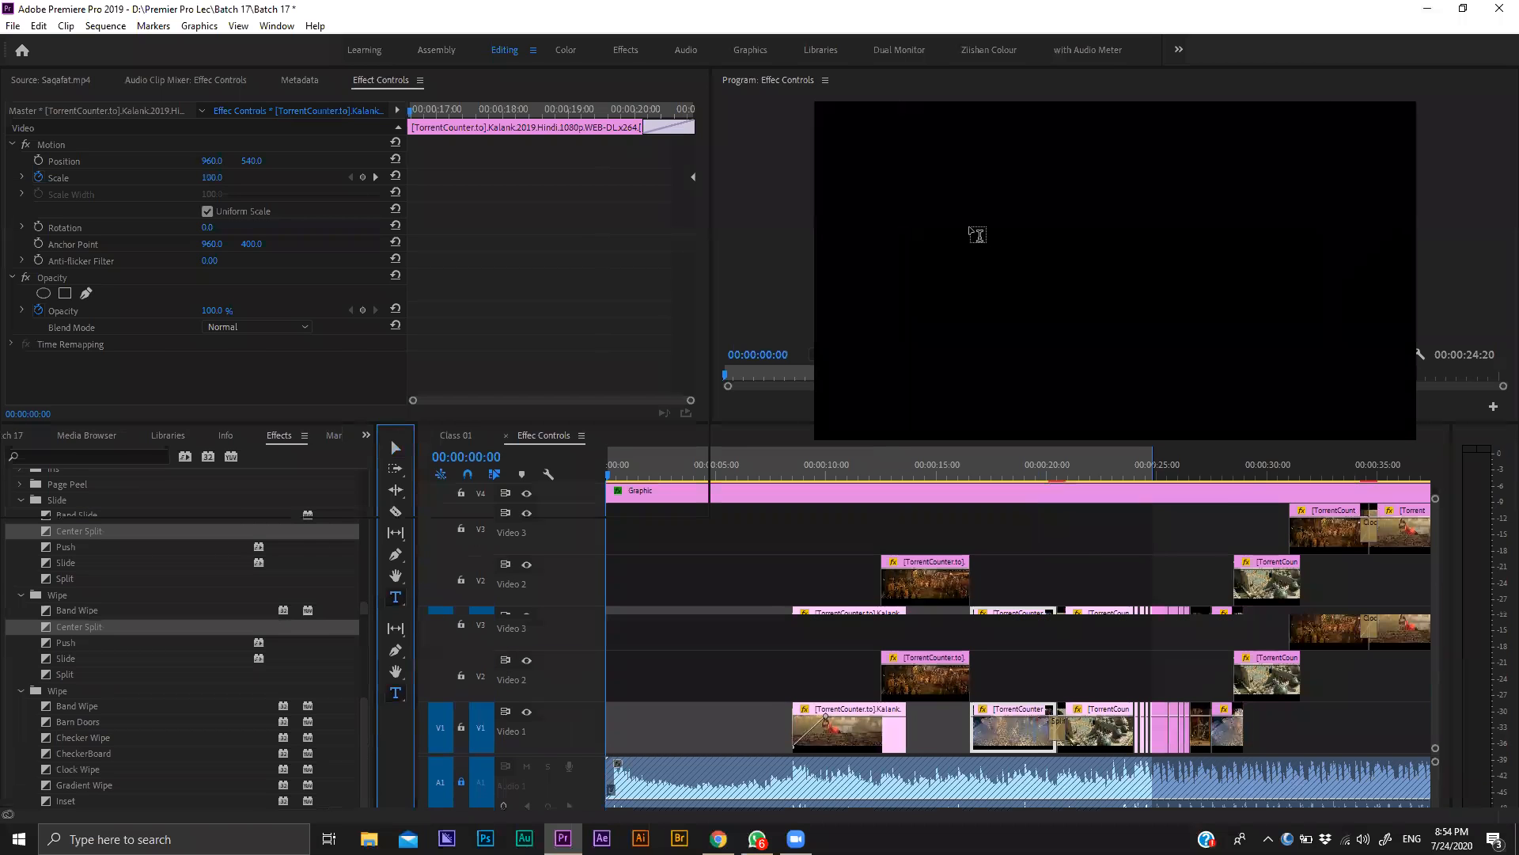
click(979, 235)
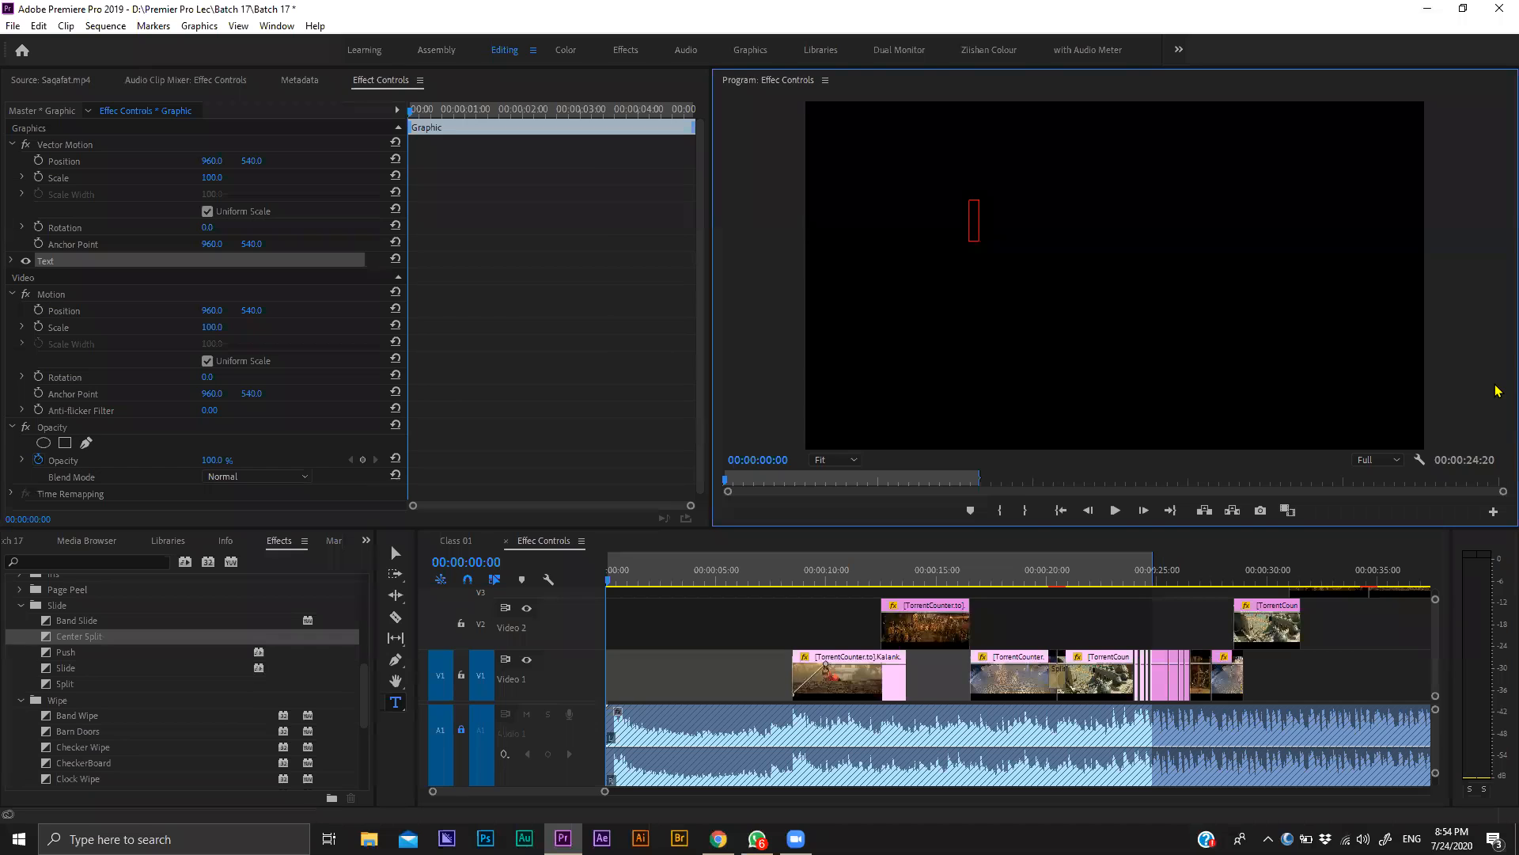
text(BAsi)
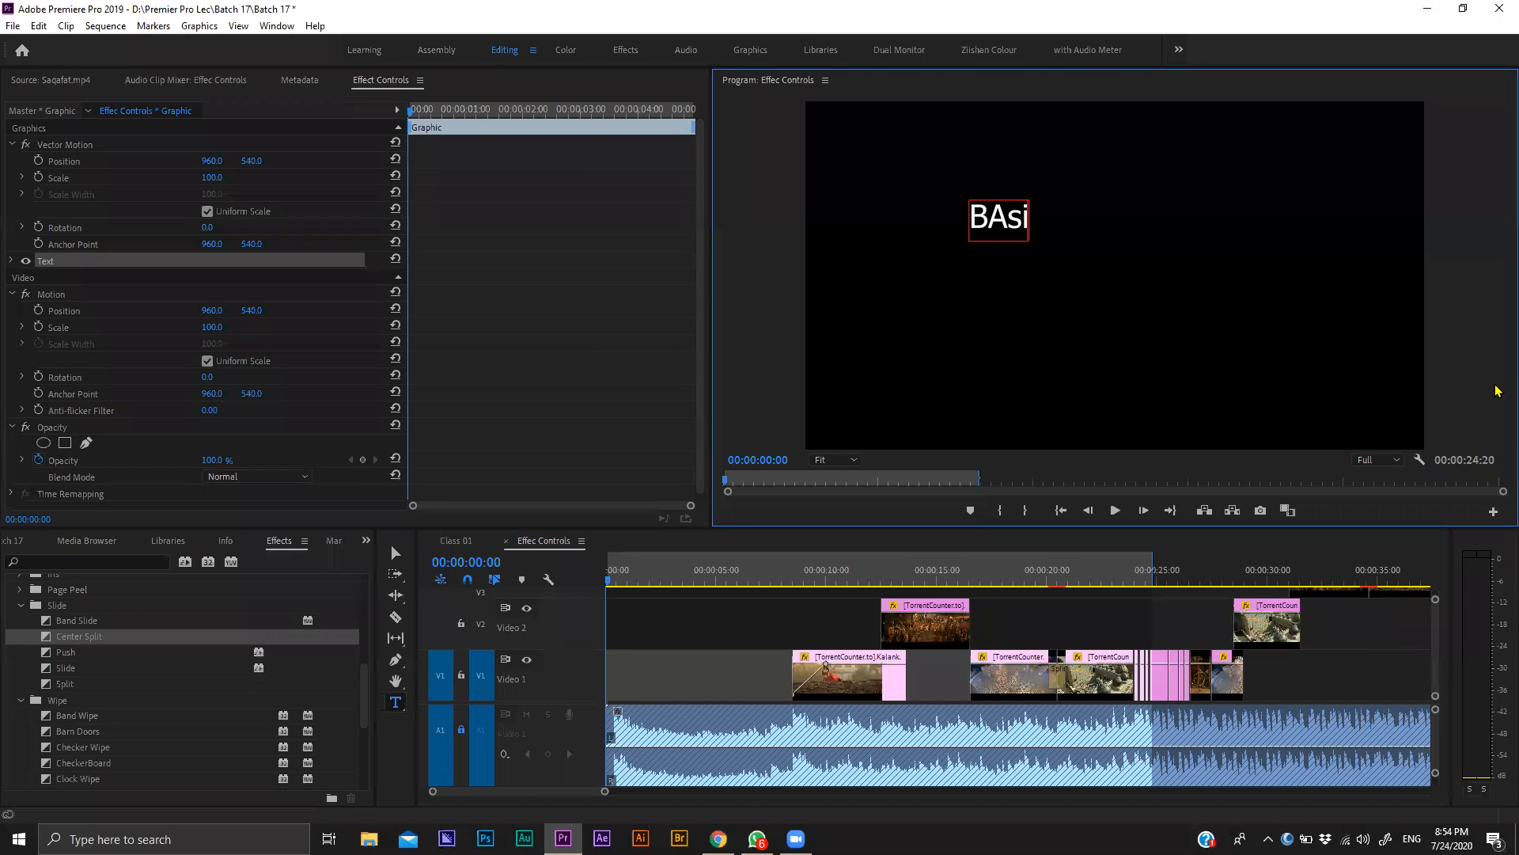
key(BackSpace)
key(BackSpace)
key(BackSpace)
key(BackSpace)
text(Slide)
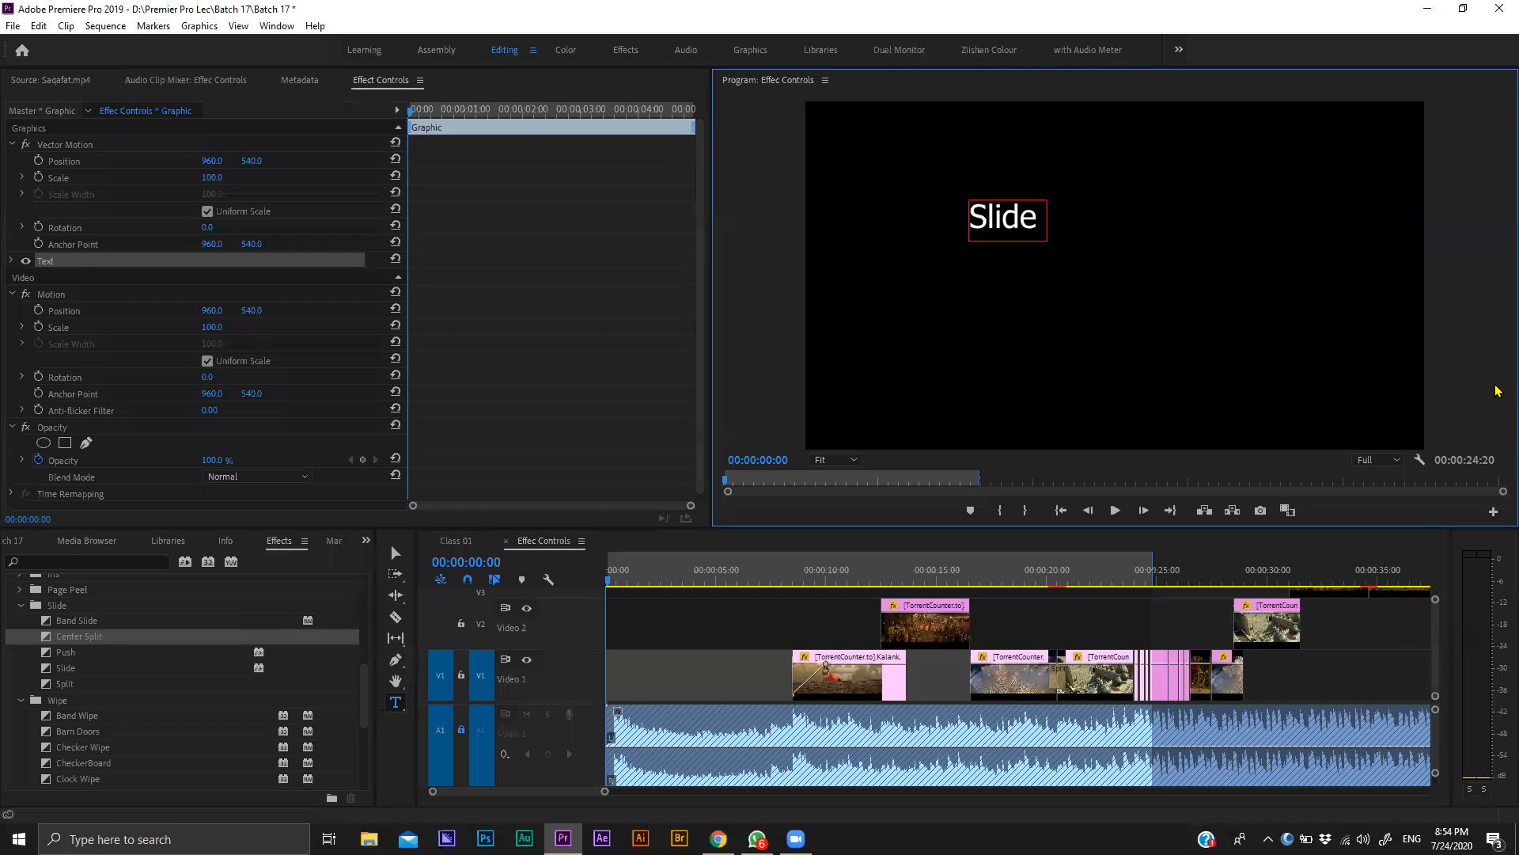
key(BackSpace)
key(BackSpace)
key(BackSpace)
key(BackSpace)
key(BackSpace)
key(BackSpace)
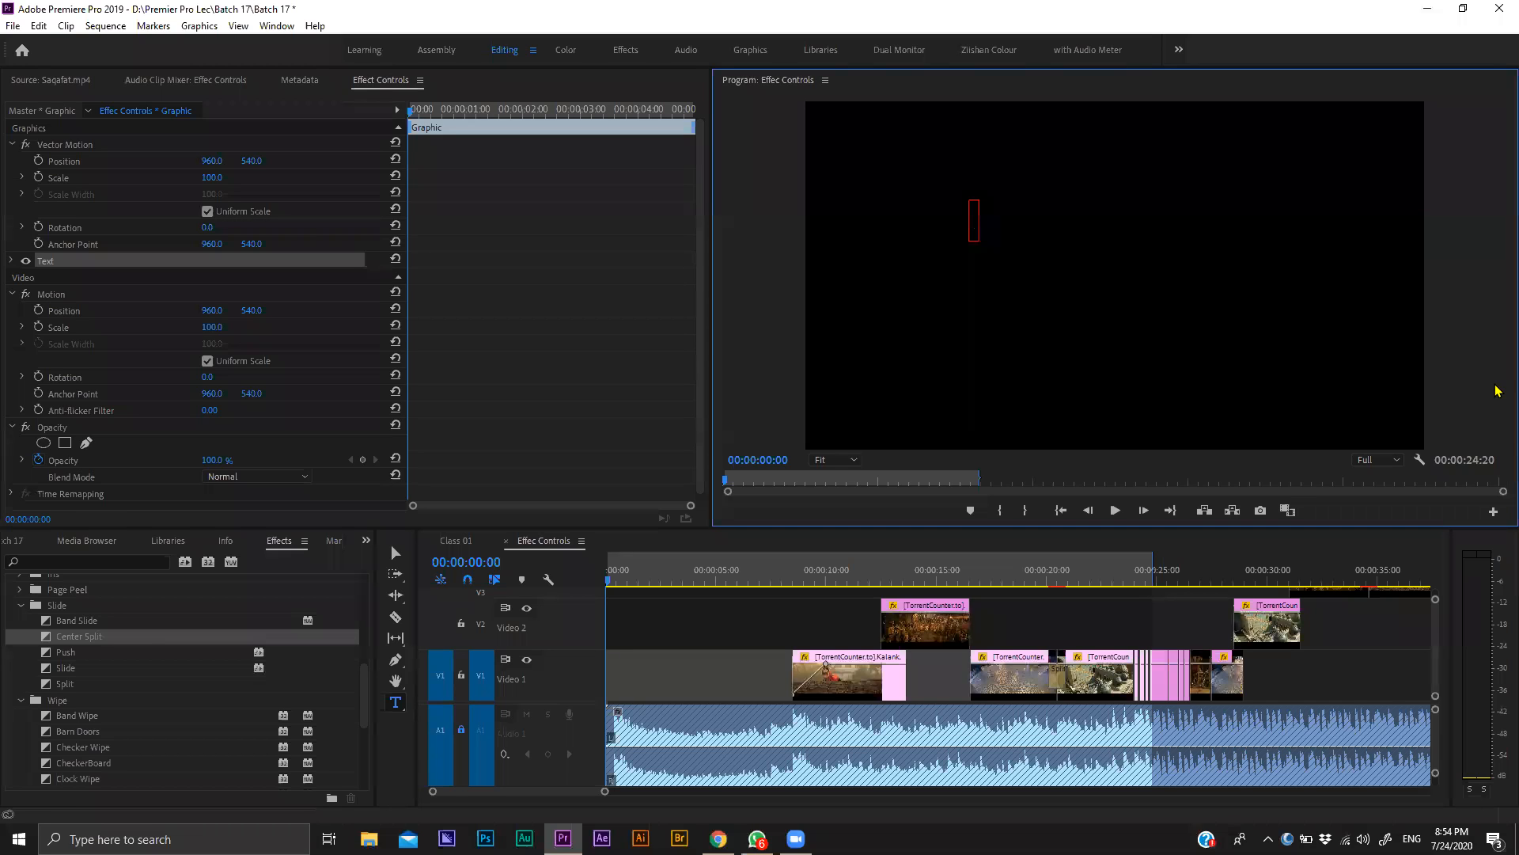
Enter the title text "PICTURES SLIDESHOW" with "TRAINGING" on a second line.
text(PICTURES)
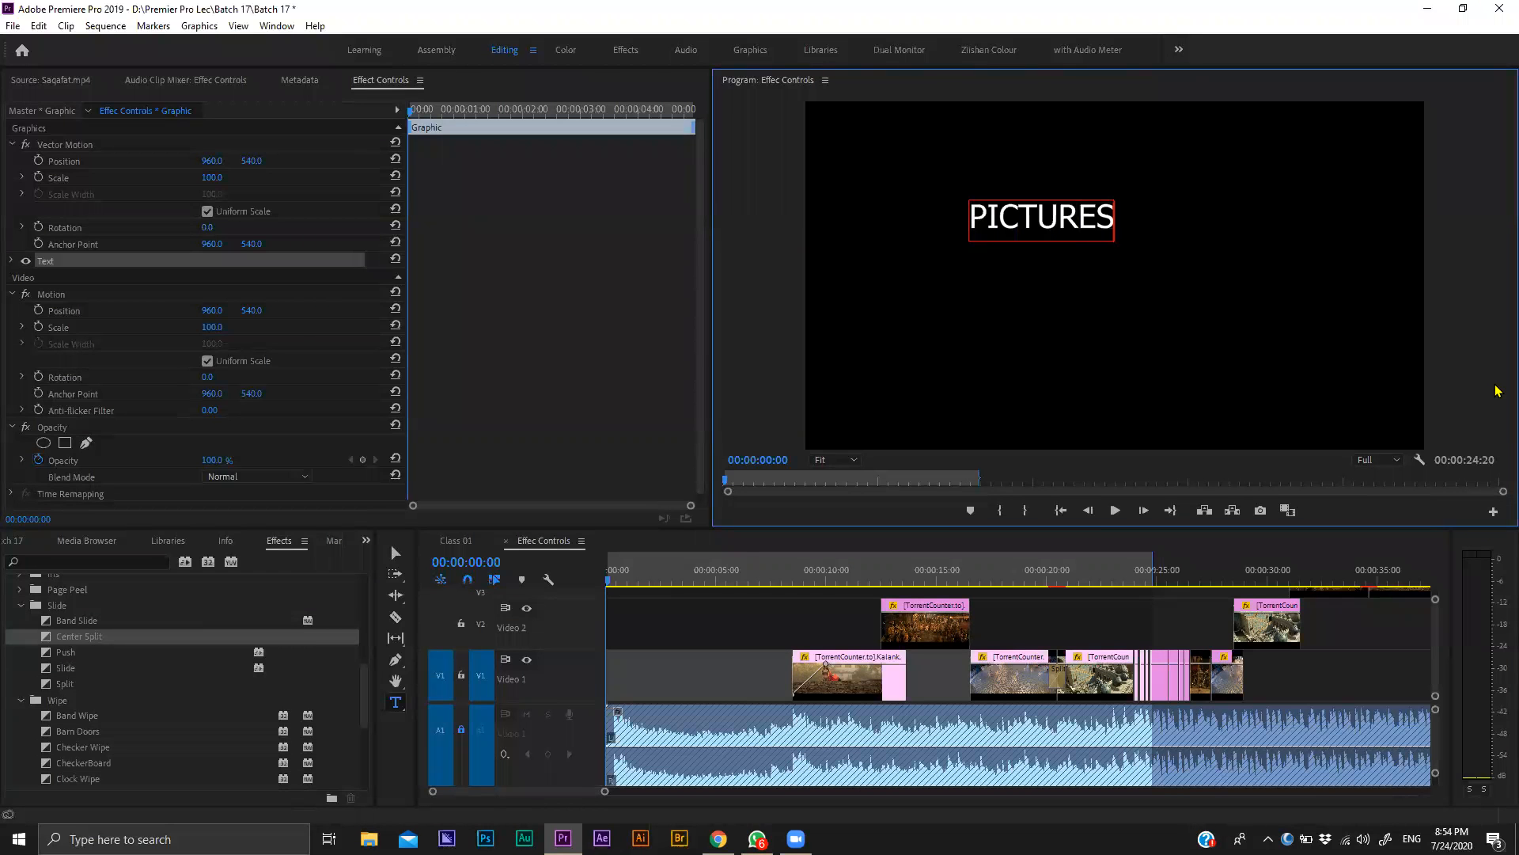
text( LIDE)
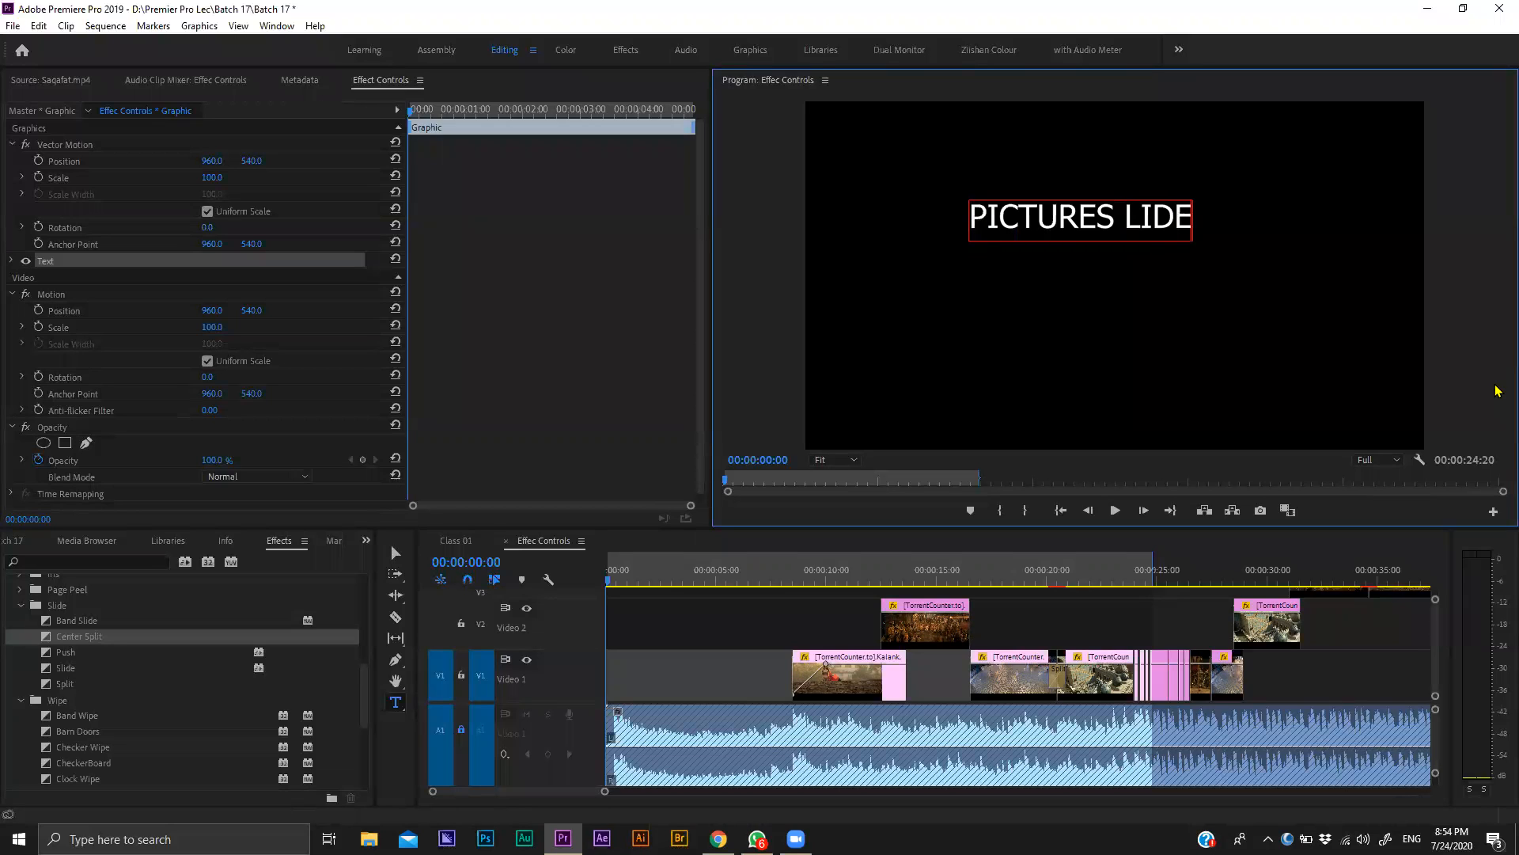
key(BackSpace)
key(BackSpace)
key(BackSpace)
key(BackSpace)
text(SL)
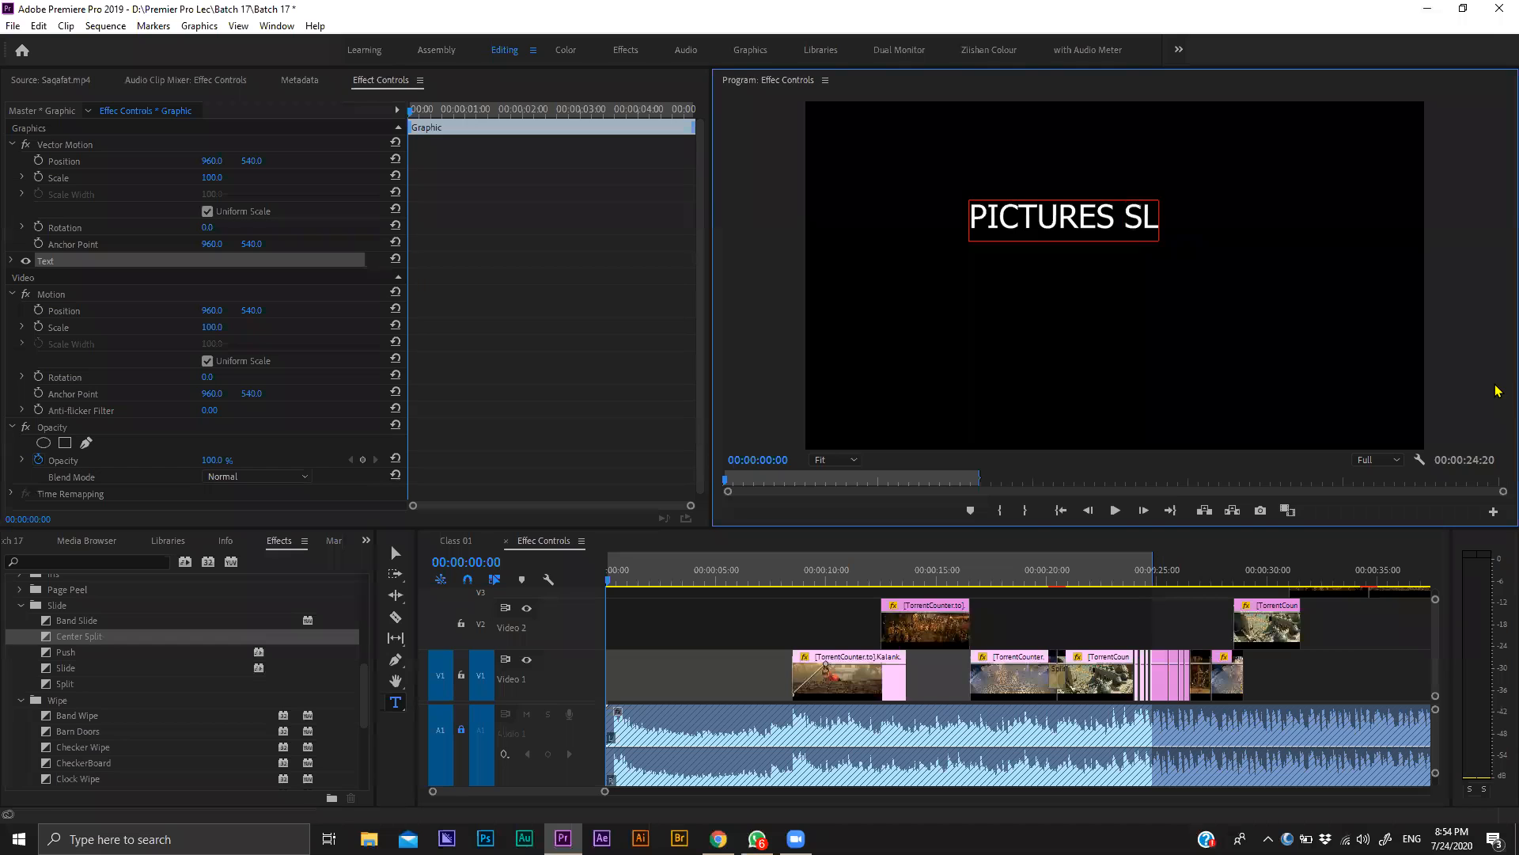
text(IDESHOW)
key(Return)
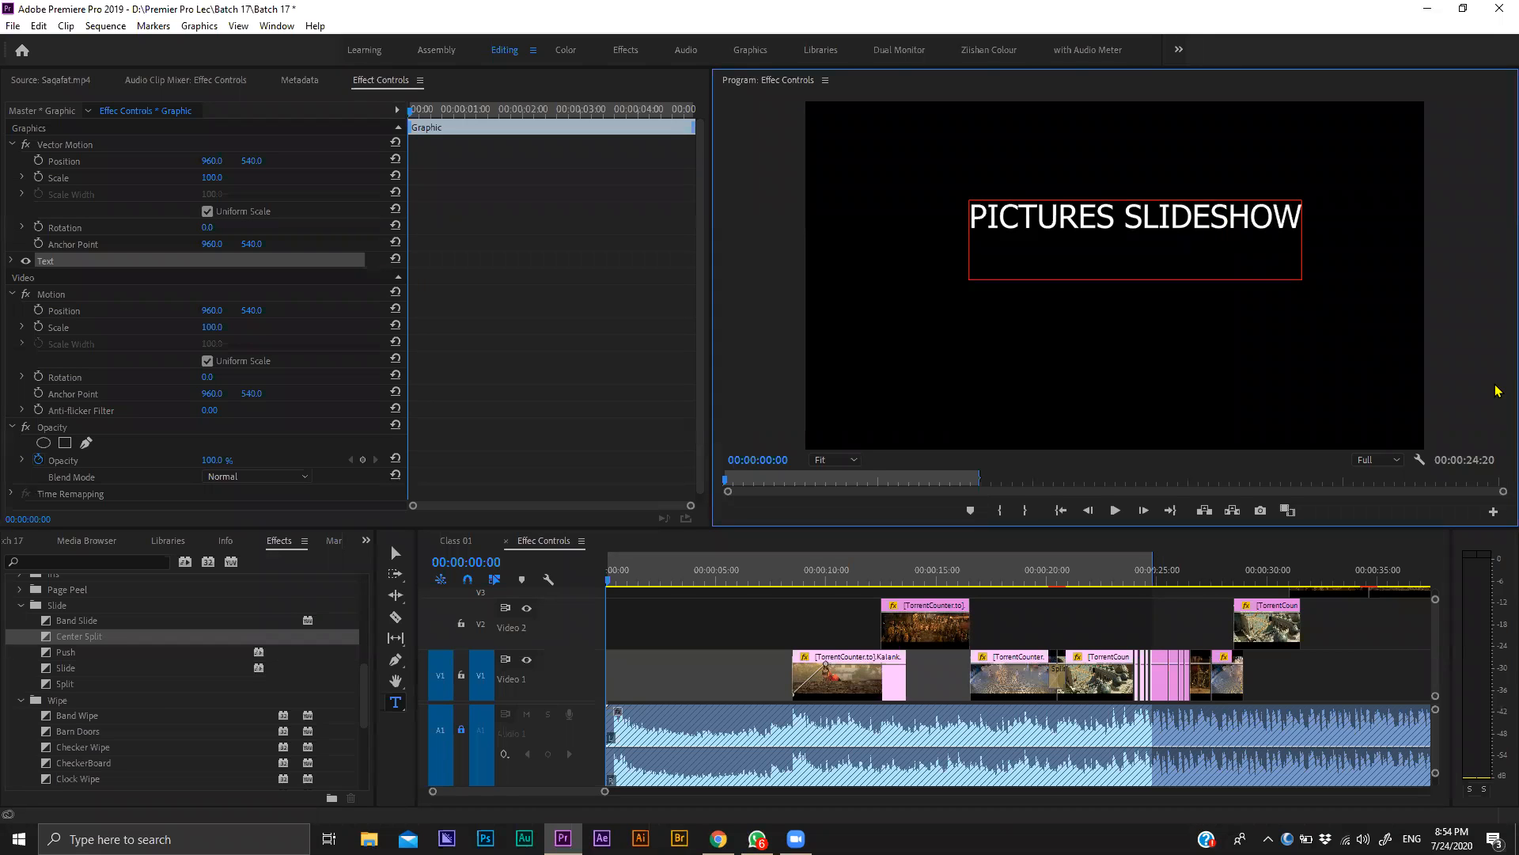
text(TRAINGING)
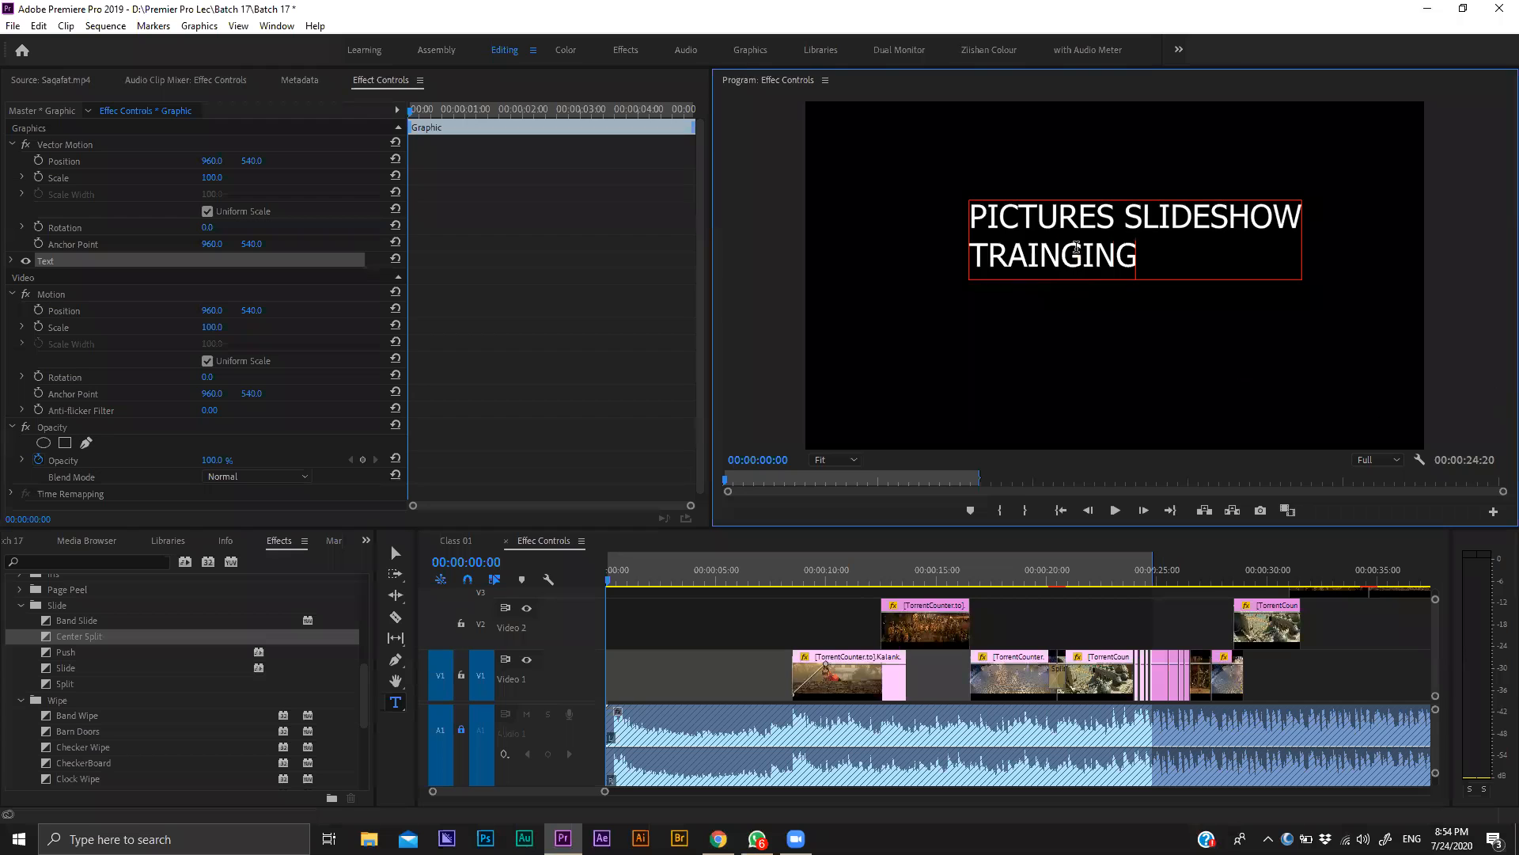
Style the TRAINGING line in Tahoma Bold and enlarge its font size to about 195.
double_click(1076, 246)
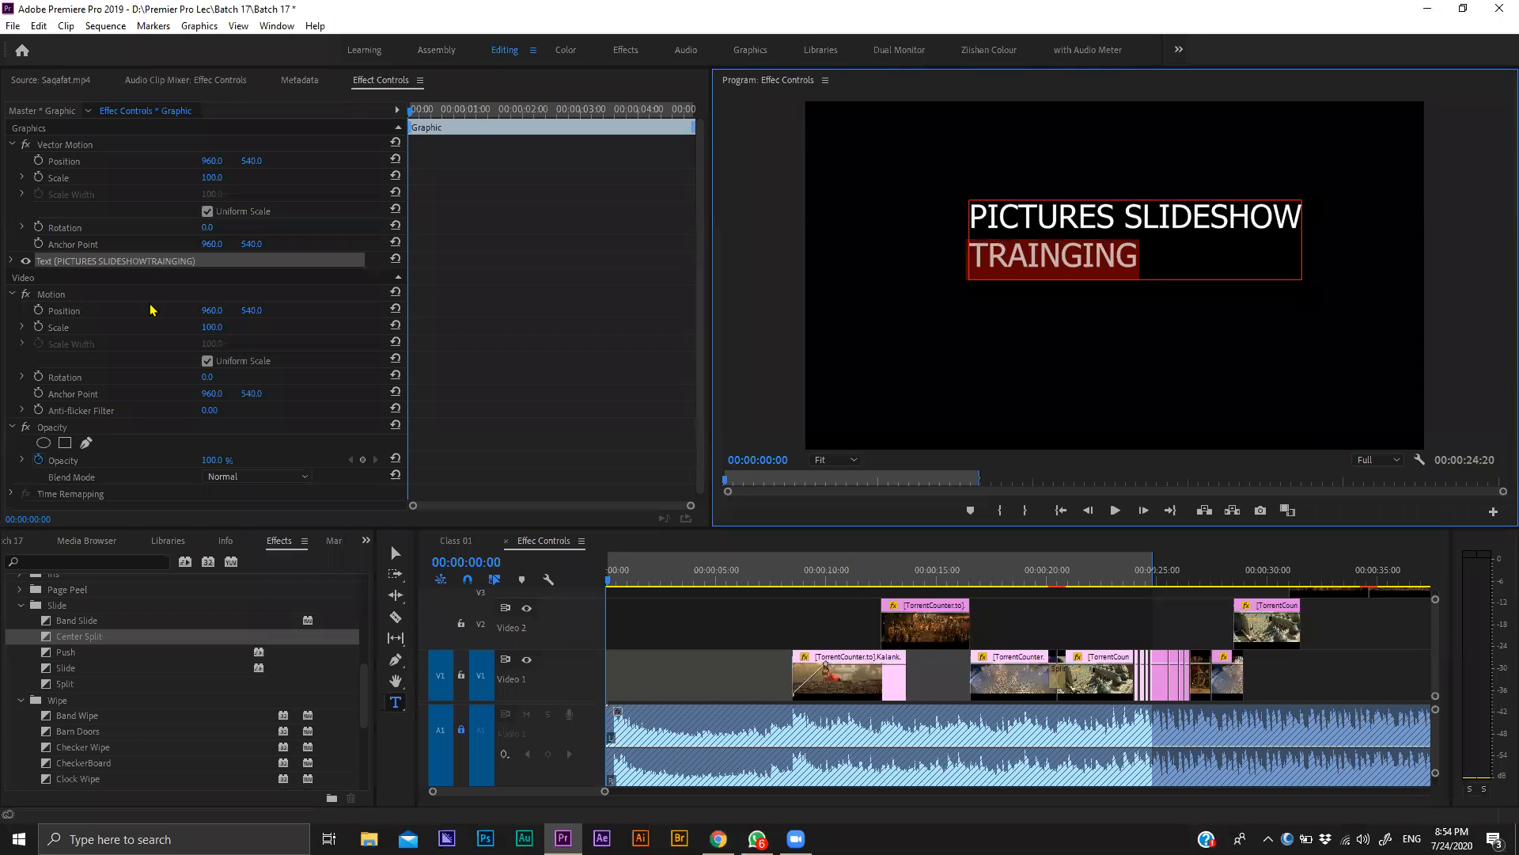
click(13, 262)
scroll(516, 325, down, 3)
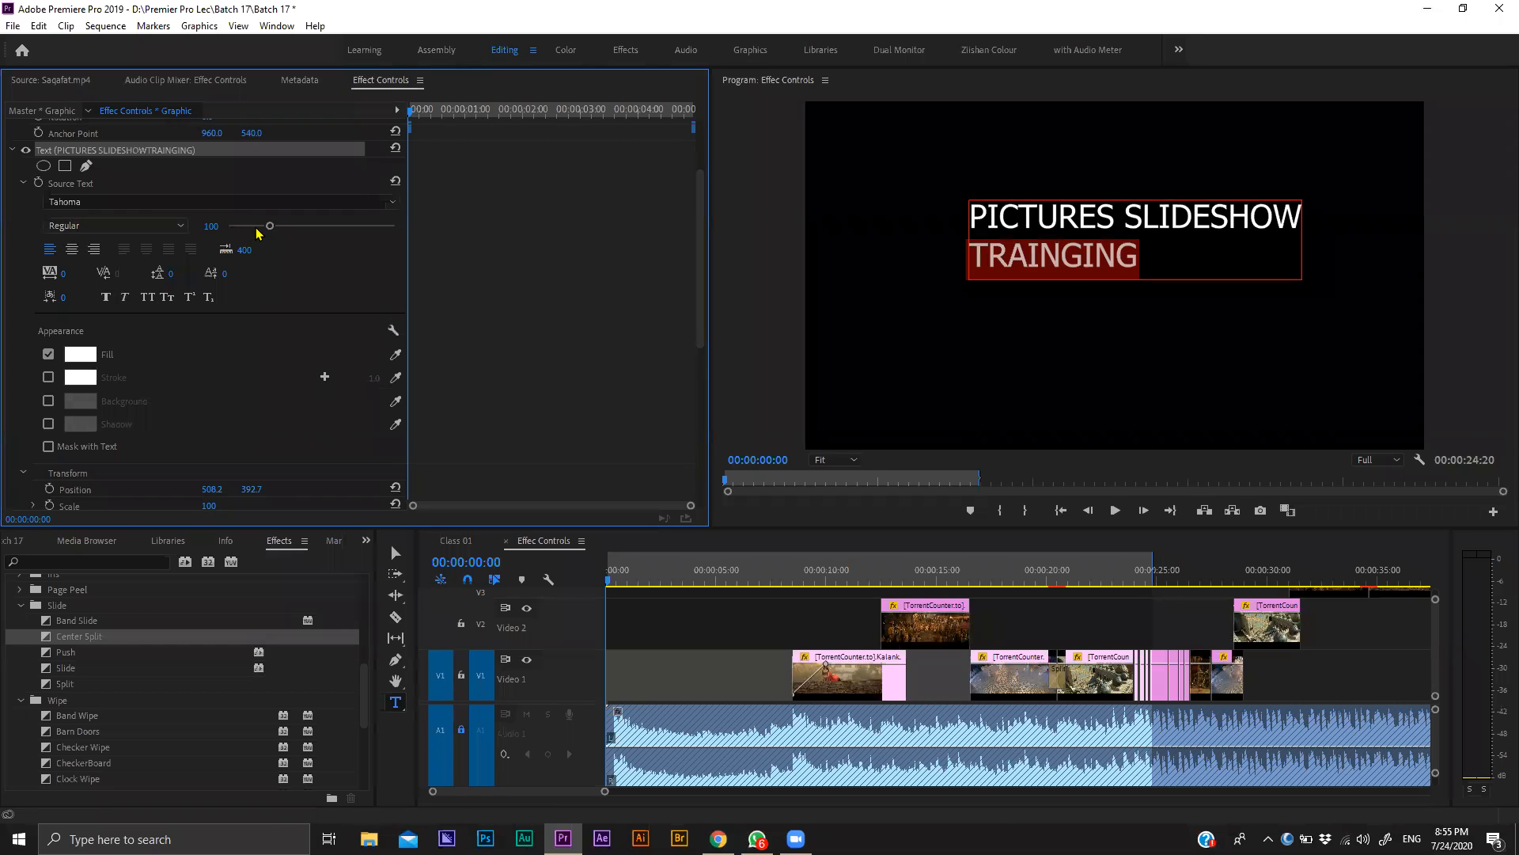
drag(272, 228, 309, 228)
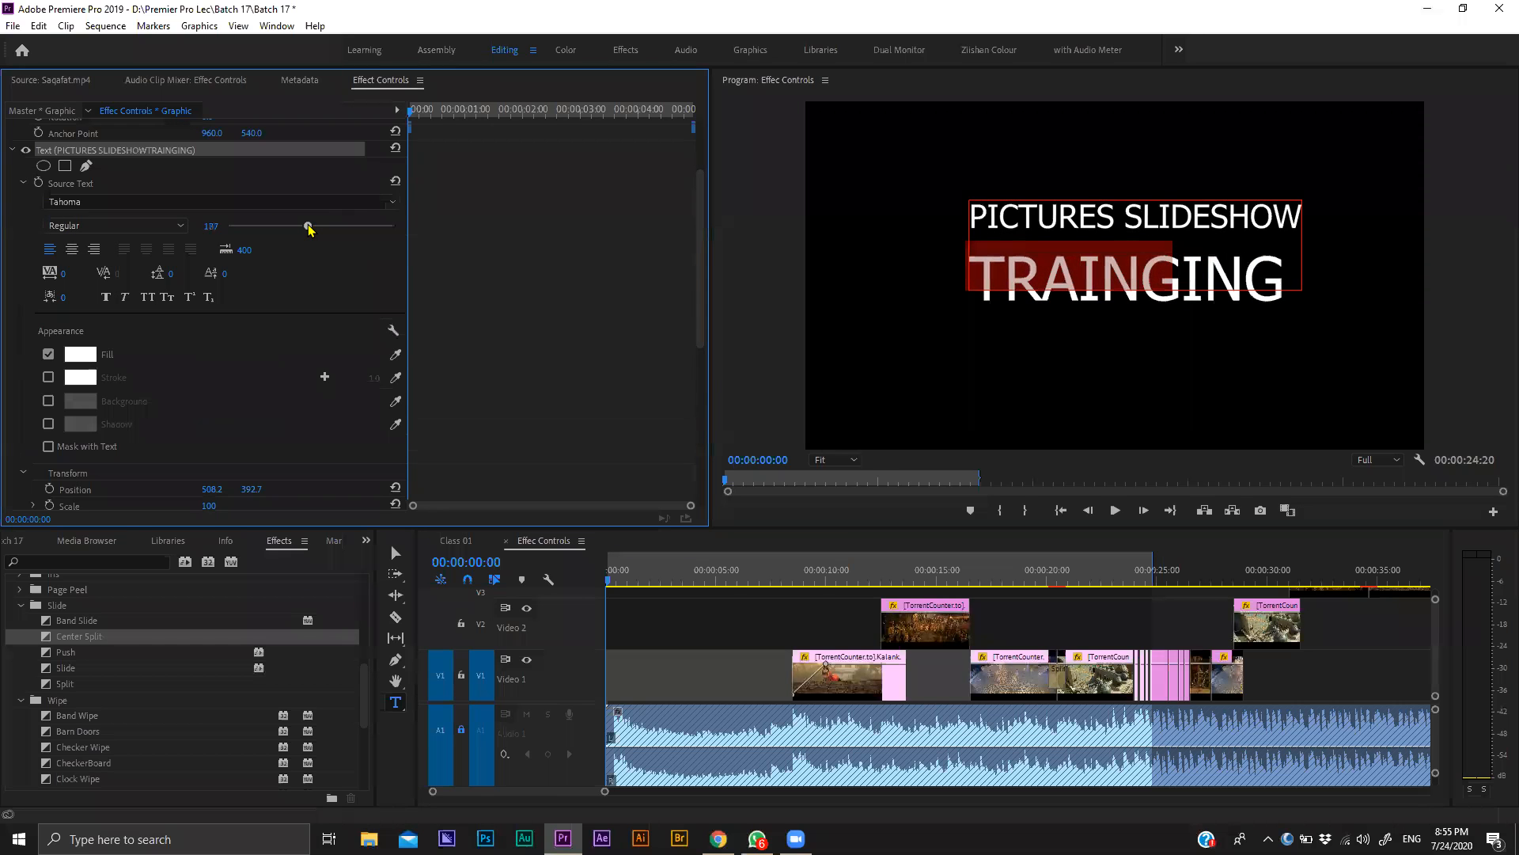
click(137, 227)
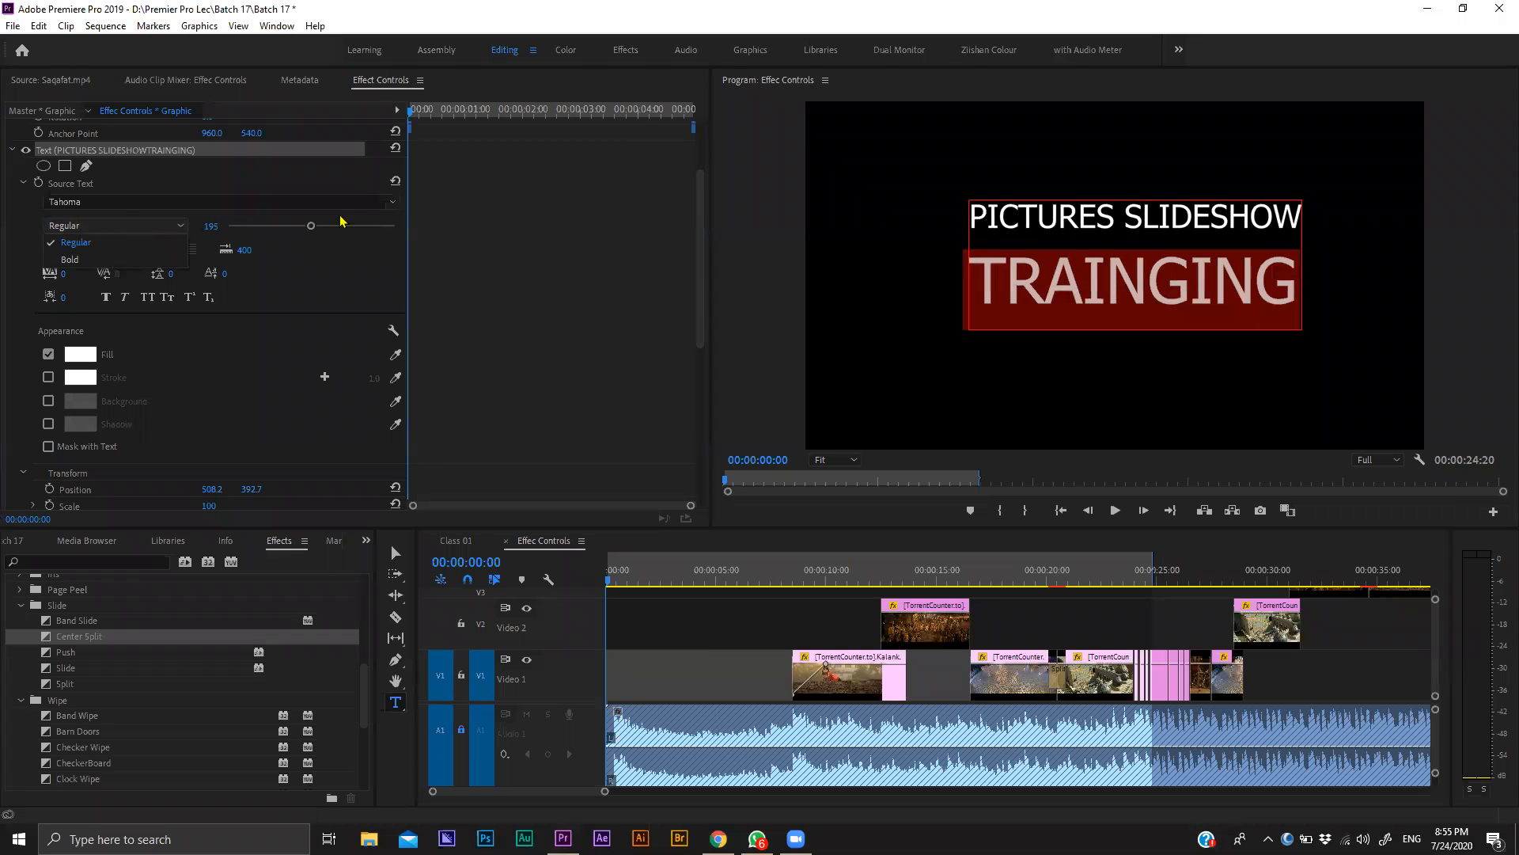
click(69, 259)
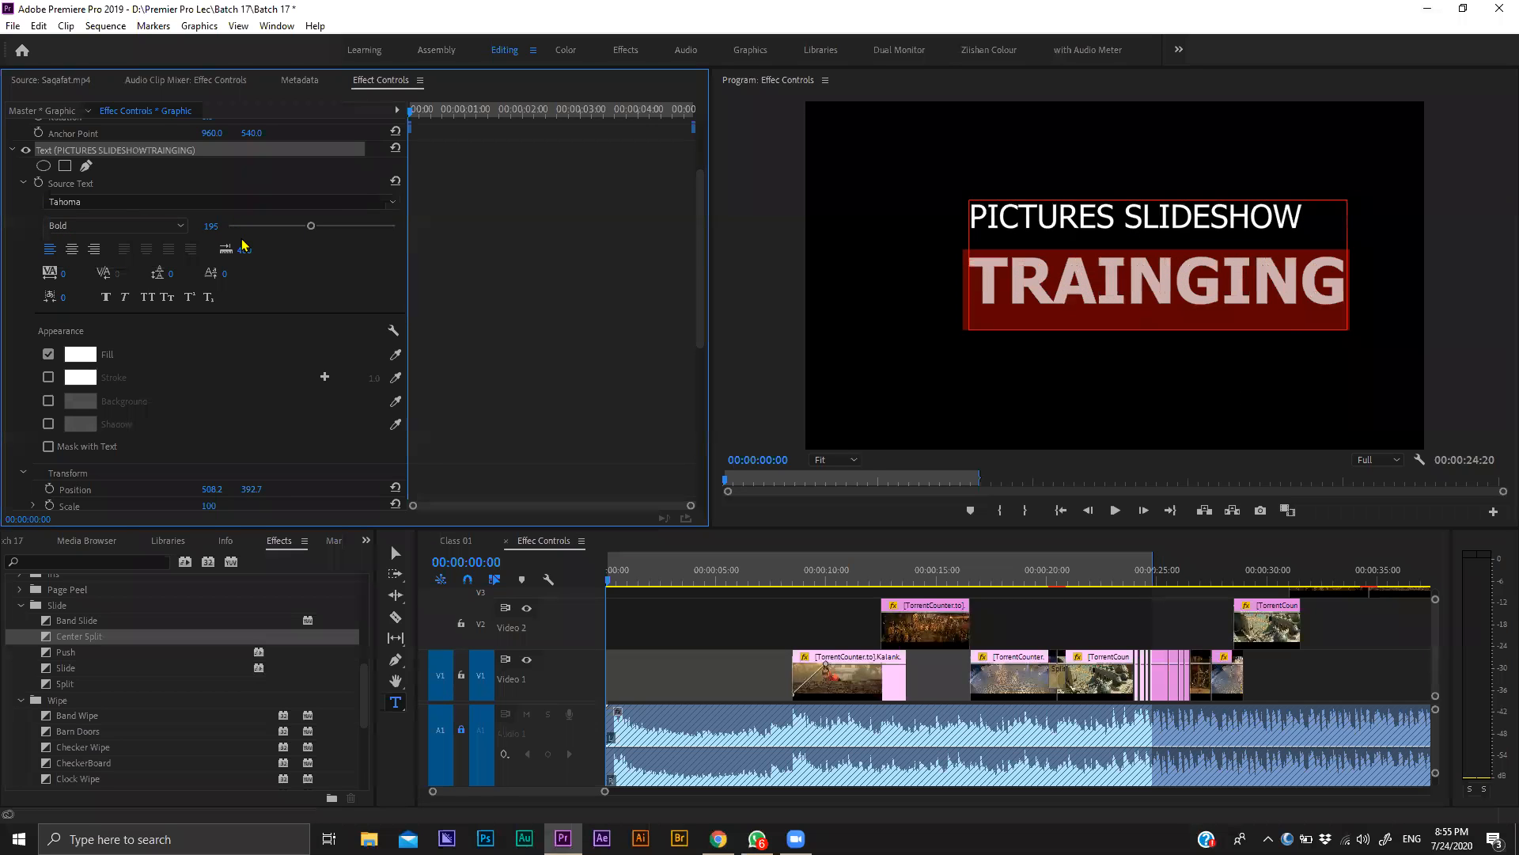
drag(215, 226, 210, 226)
click(210, 227)
Set the tracking of the PICTURES SLIDESHOW line to 78 and shift the text's horizontal position to 382.2.
click(1067, 209)
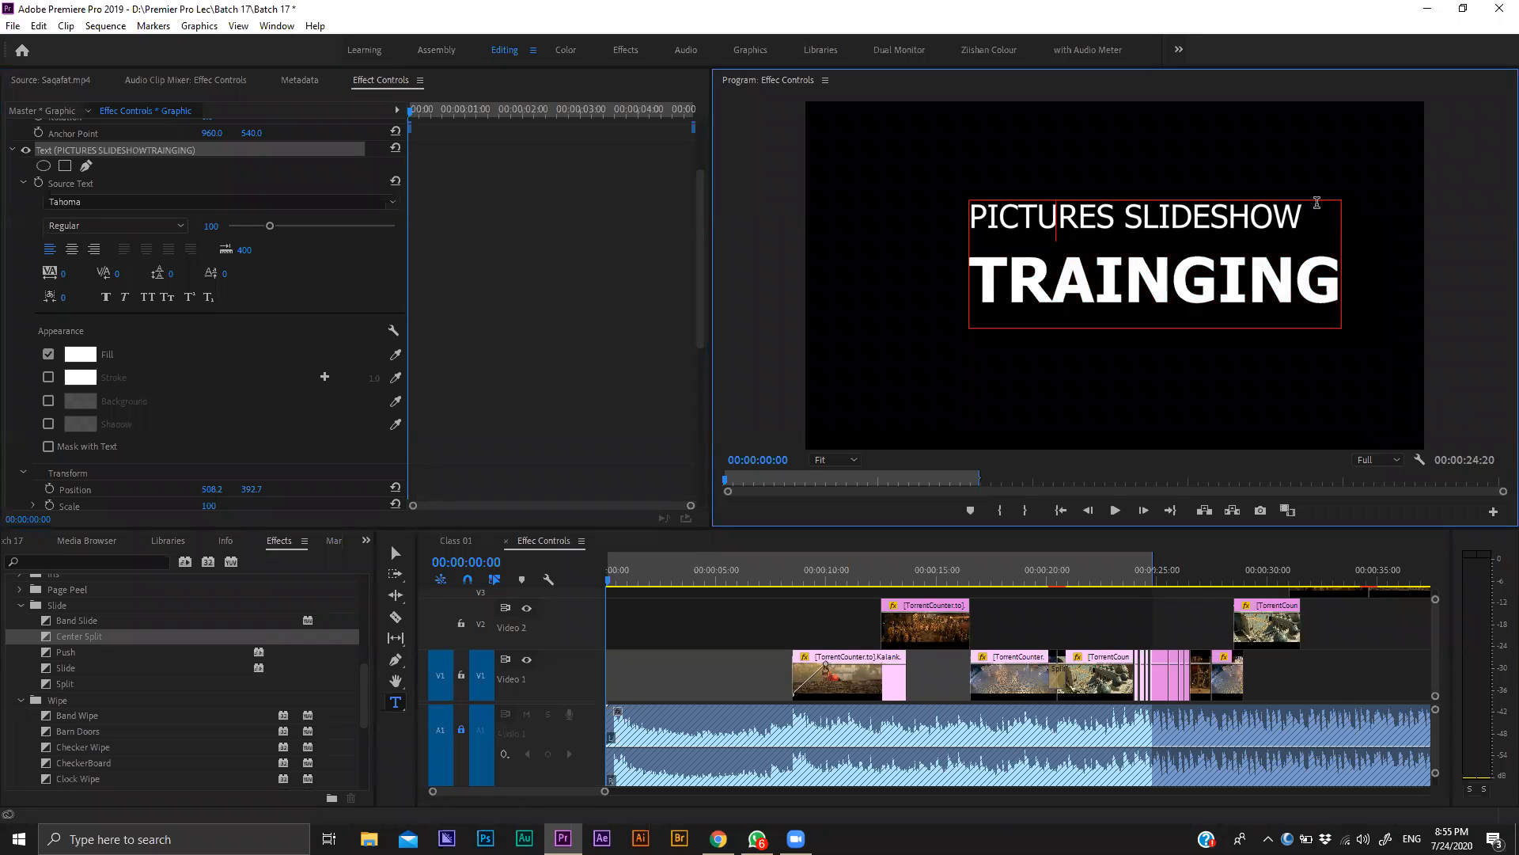
drag(1306, 209, 673, 247)
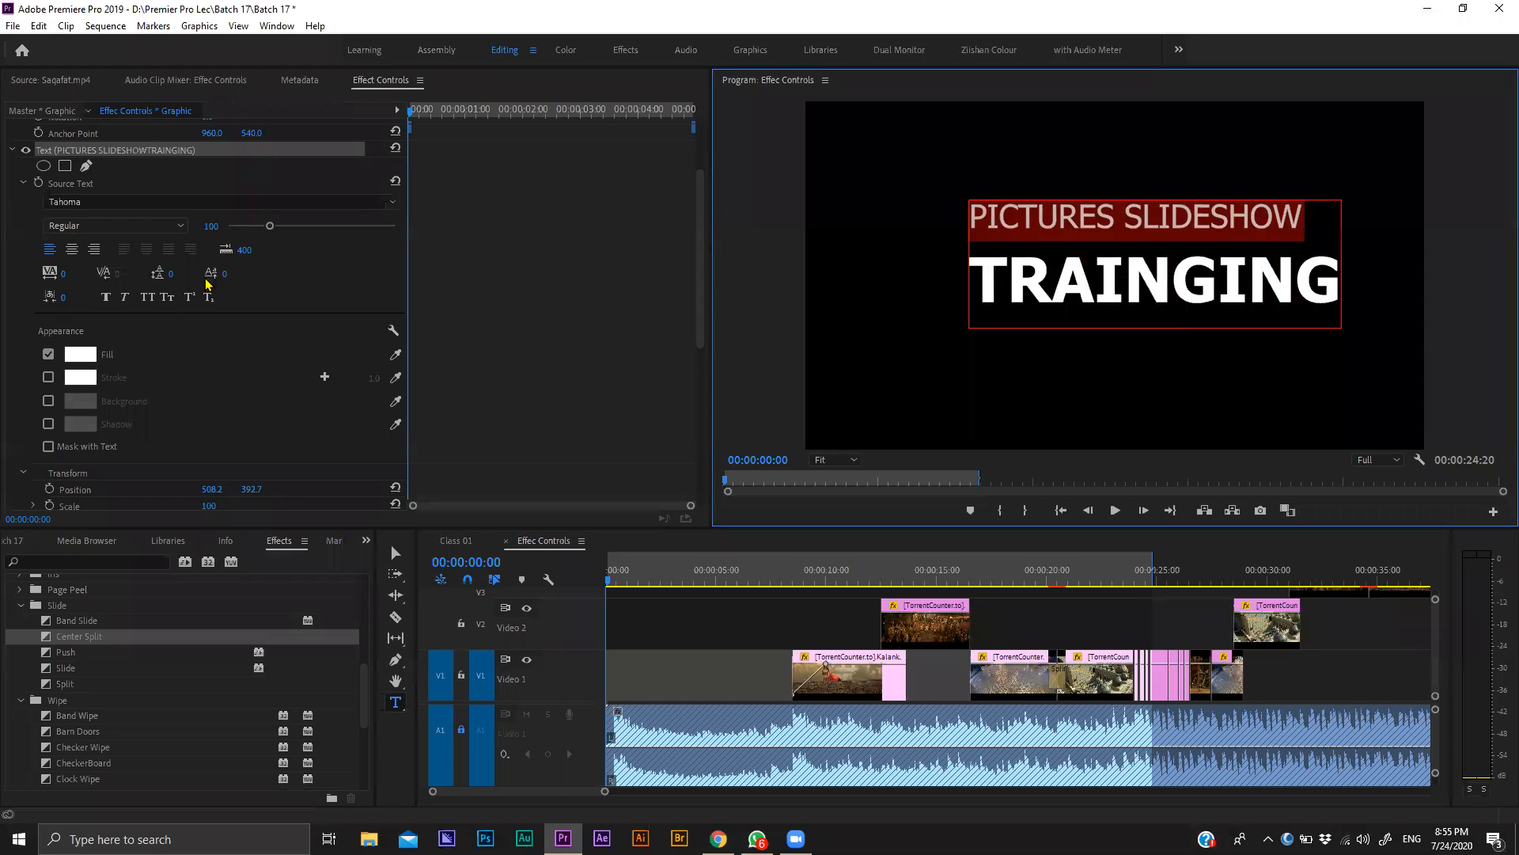
drag(50, 275, 111, 275)
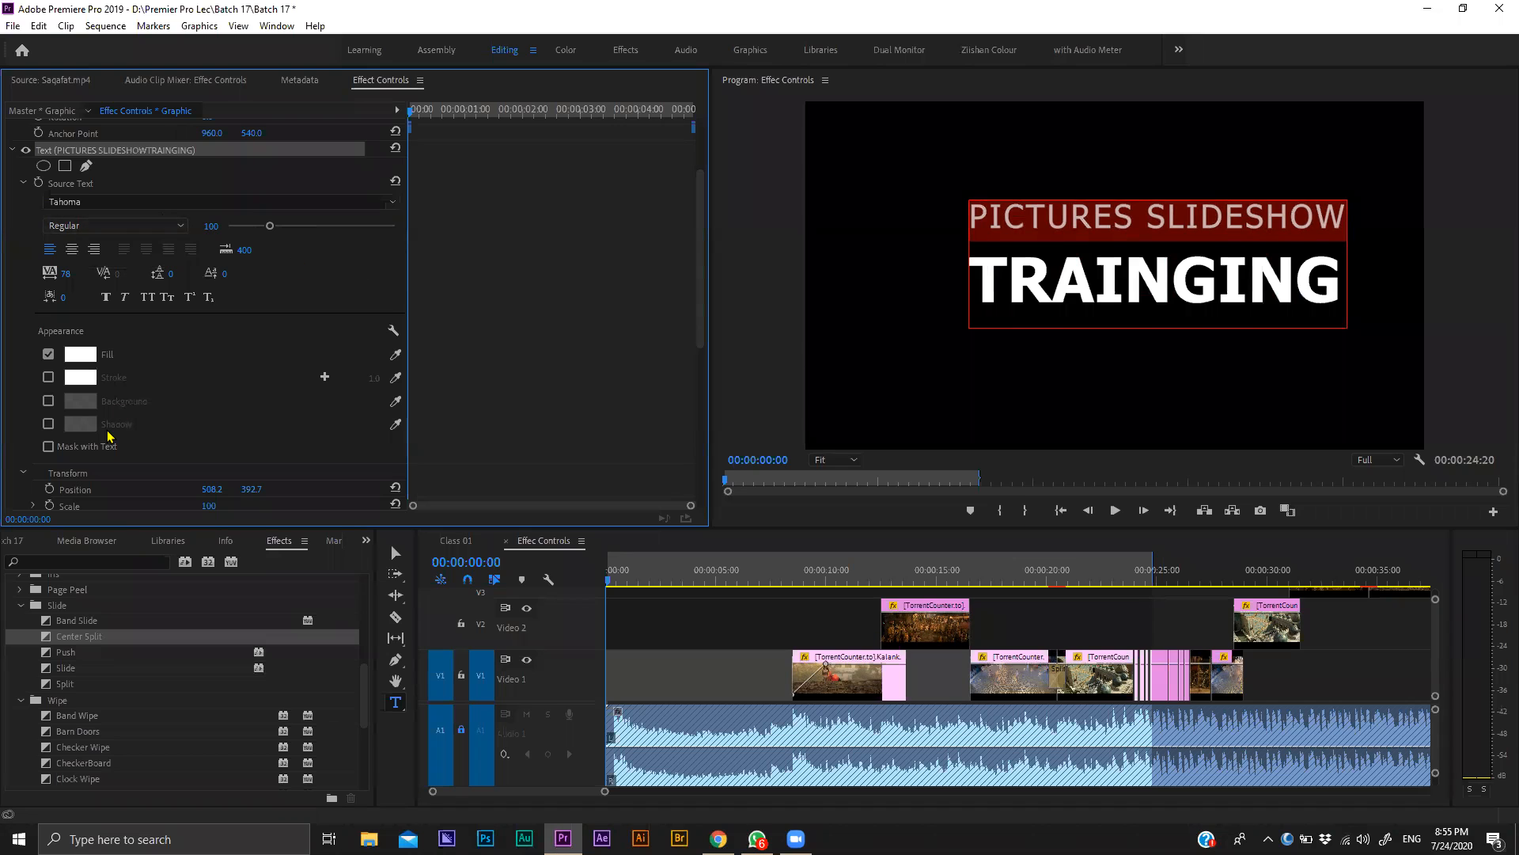
scroll(197, 397, down, 3)
drag(210, 394, 104, 395)
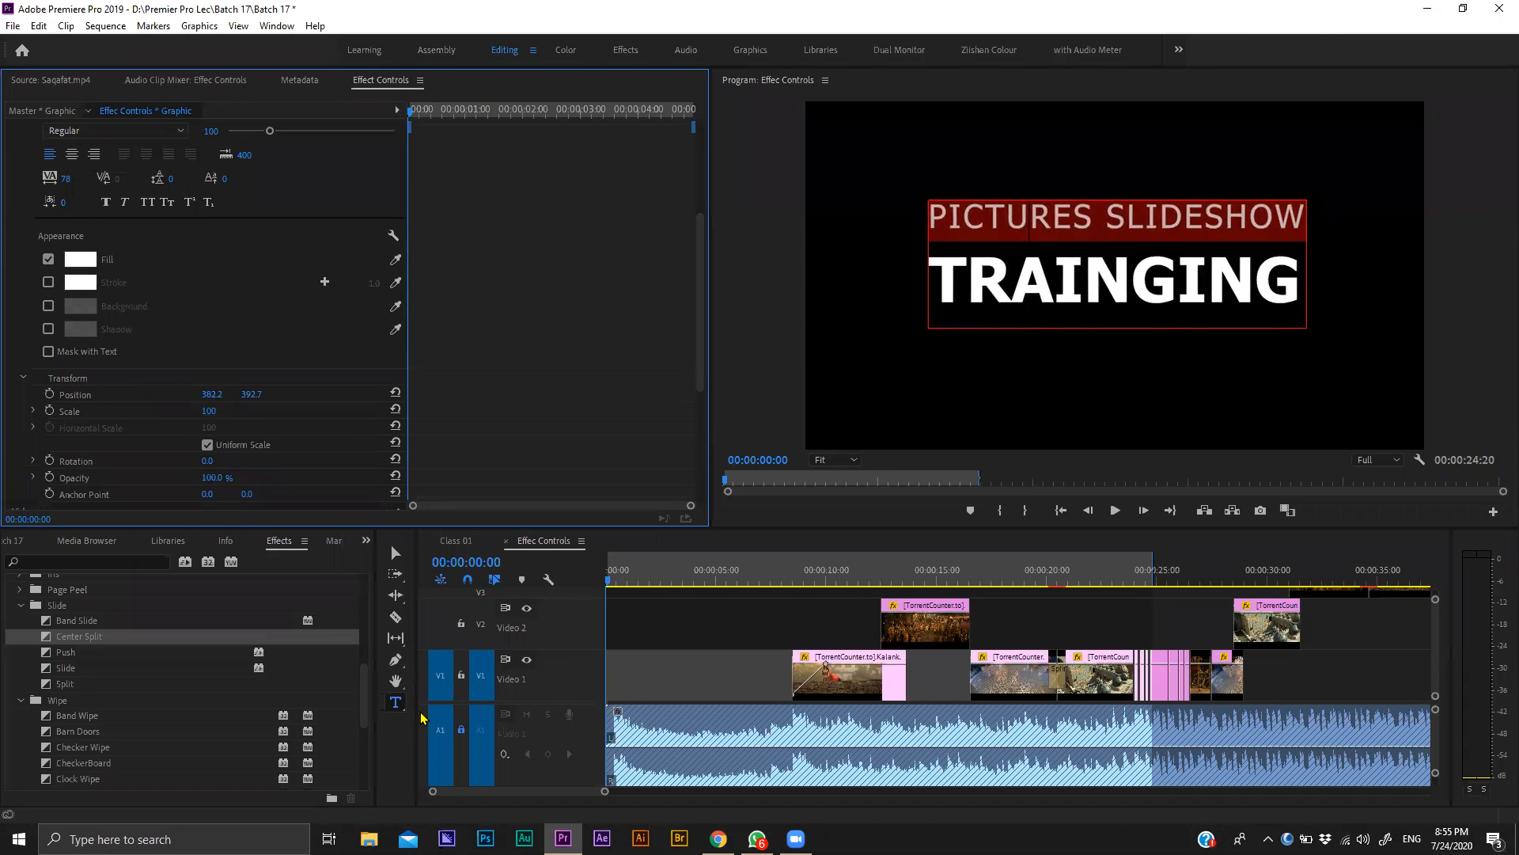
Move the title clip from Video 6 down to the start of Video 1.
click(661, 622)
click(659, 630)
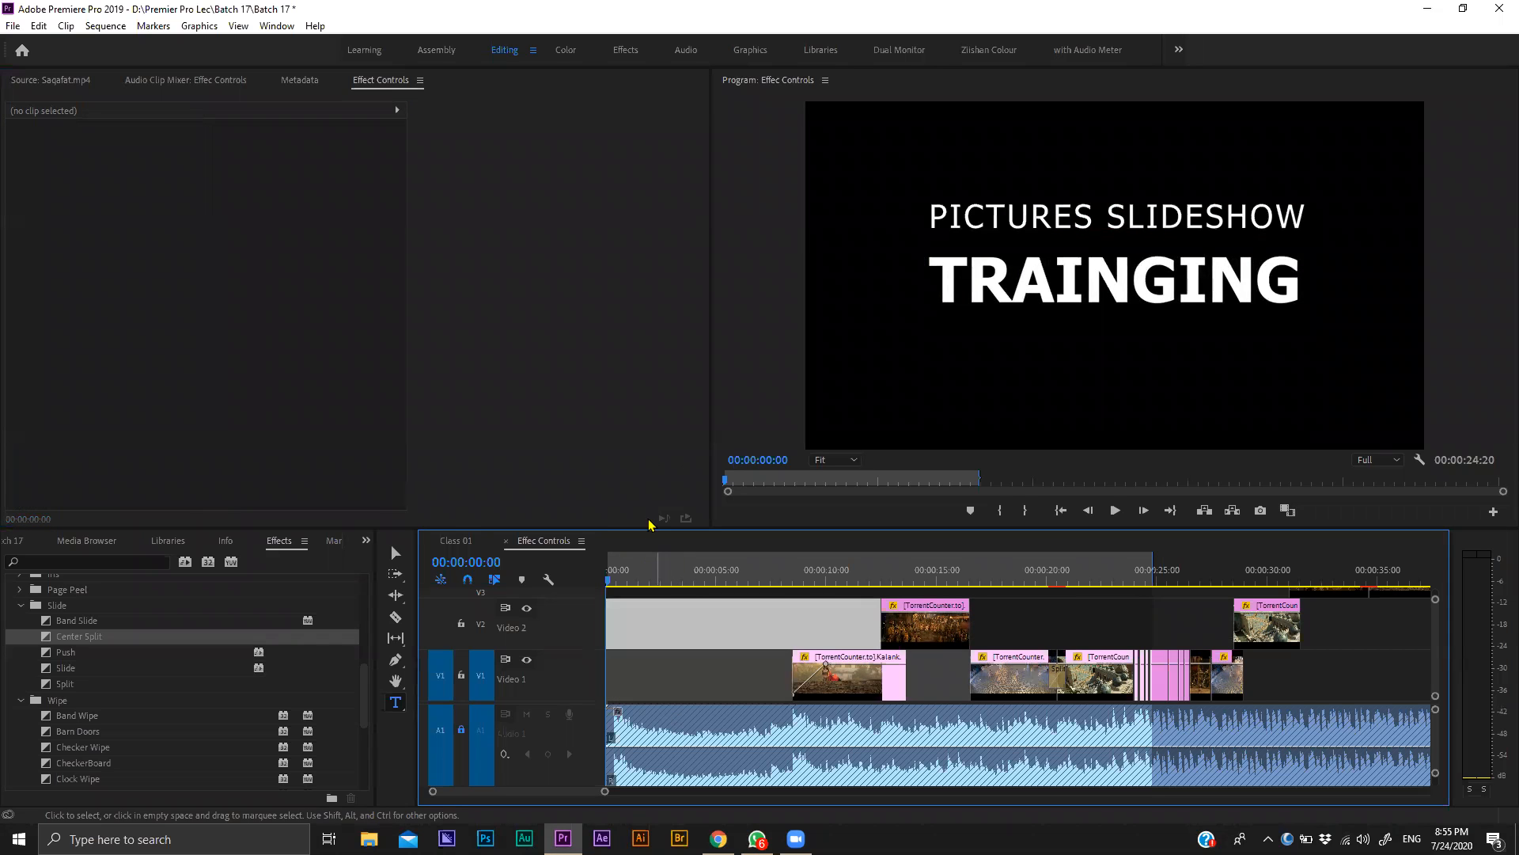
key(grave)
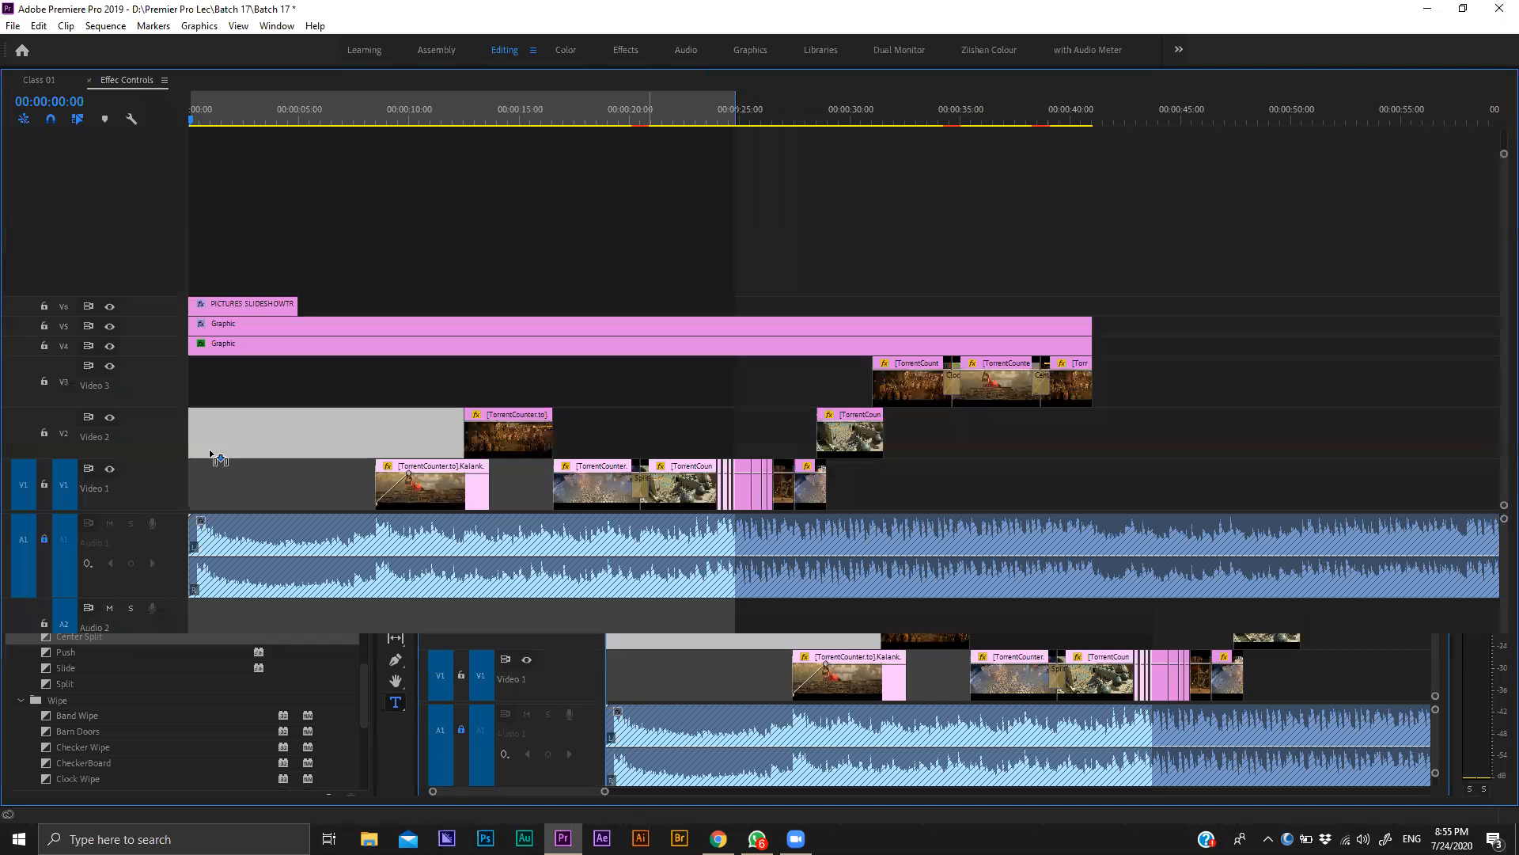
drag(648, 629, 636, 678)
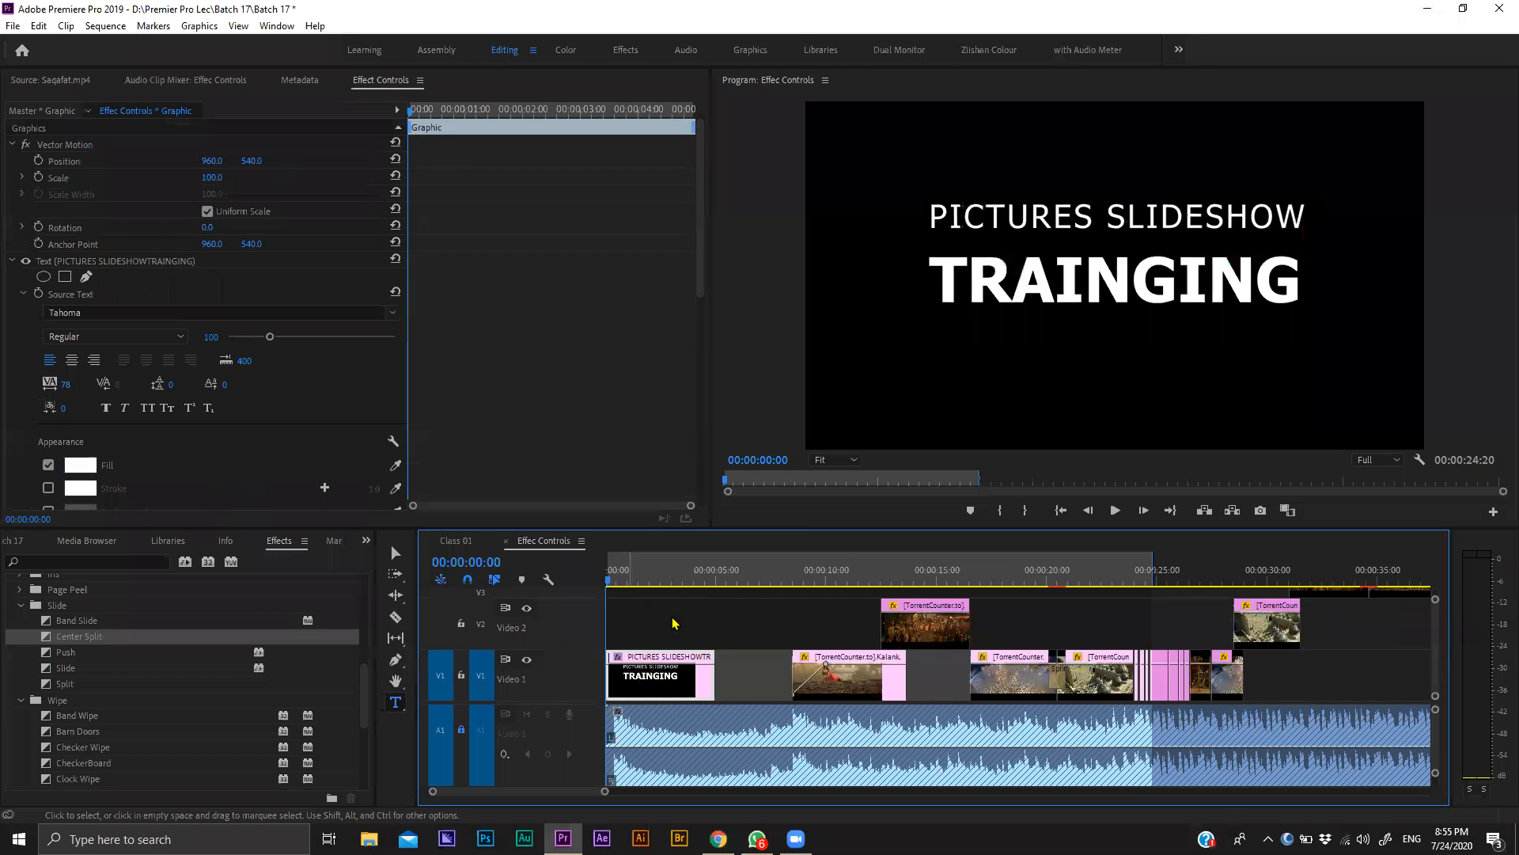
Trim the start of the title clip on Video 1 to 00:00:00:13.
key(=)
click(616, 578)
click(629, 579)
drag(611, 666, 631, 665)
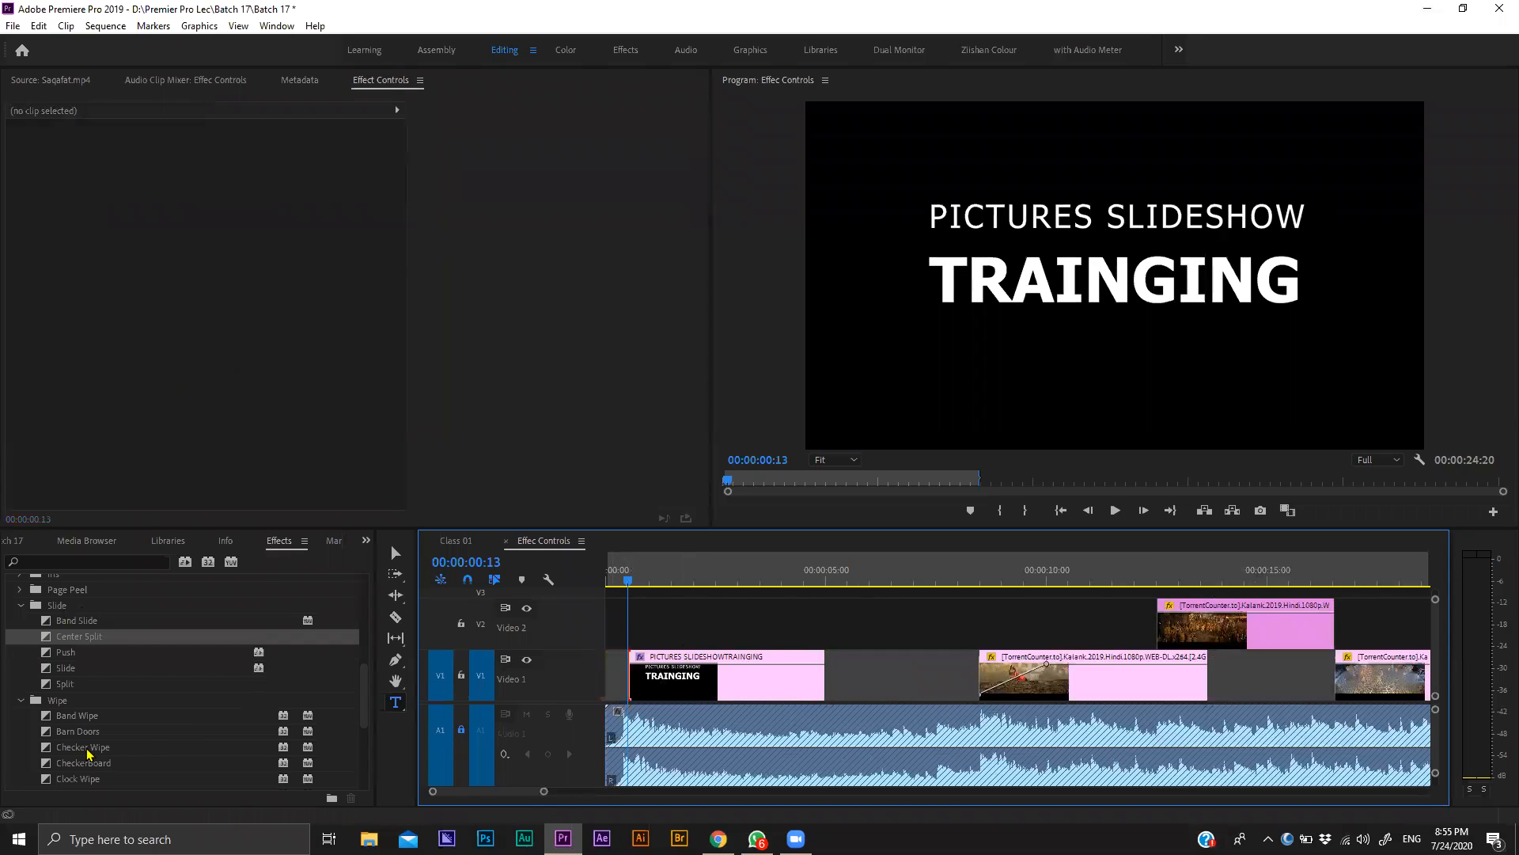
Add a Cross Dissolve at the title clip's start and extend the clip's end to just before the first still on Video 1.
scroll(87, 752, up, 5)
click(79, 622)
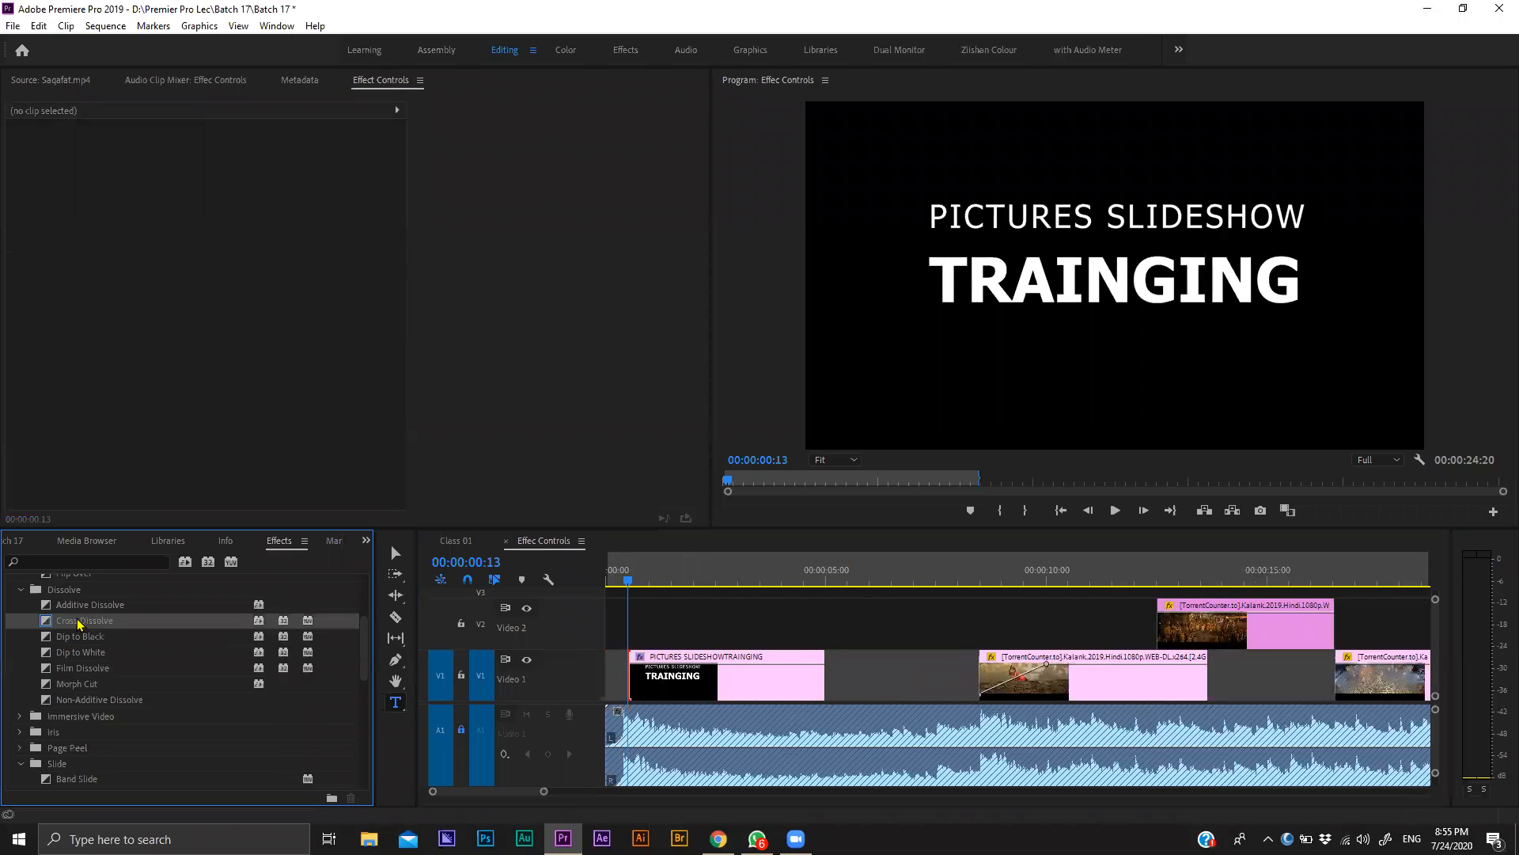
drag(79, 624, 672, 677)
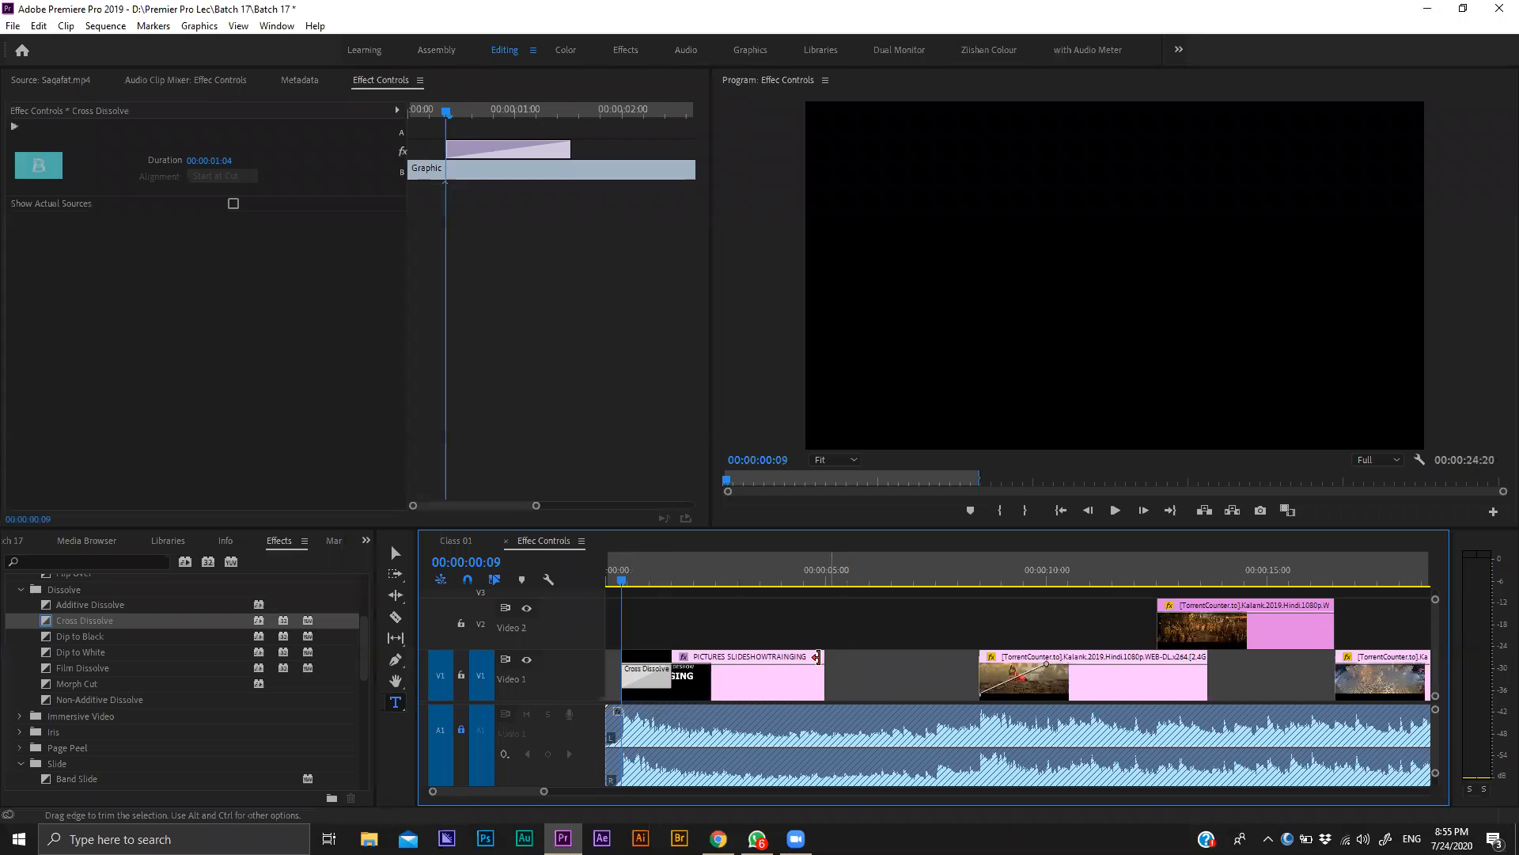
drag(817, 657, 977, 655)
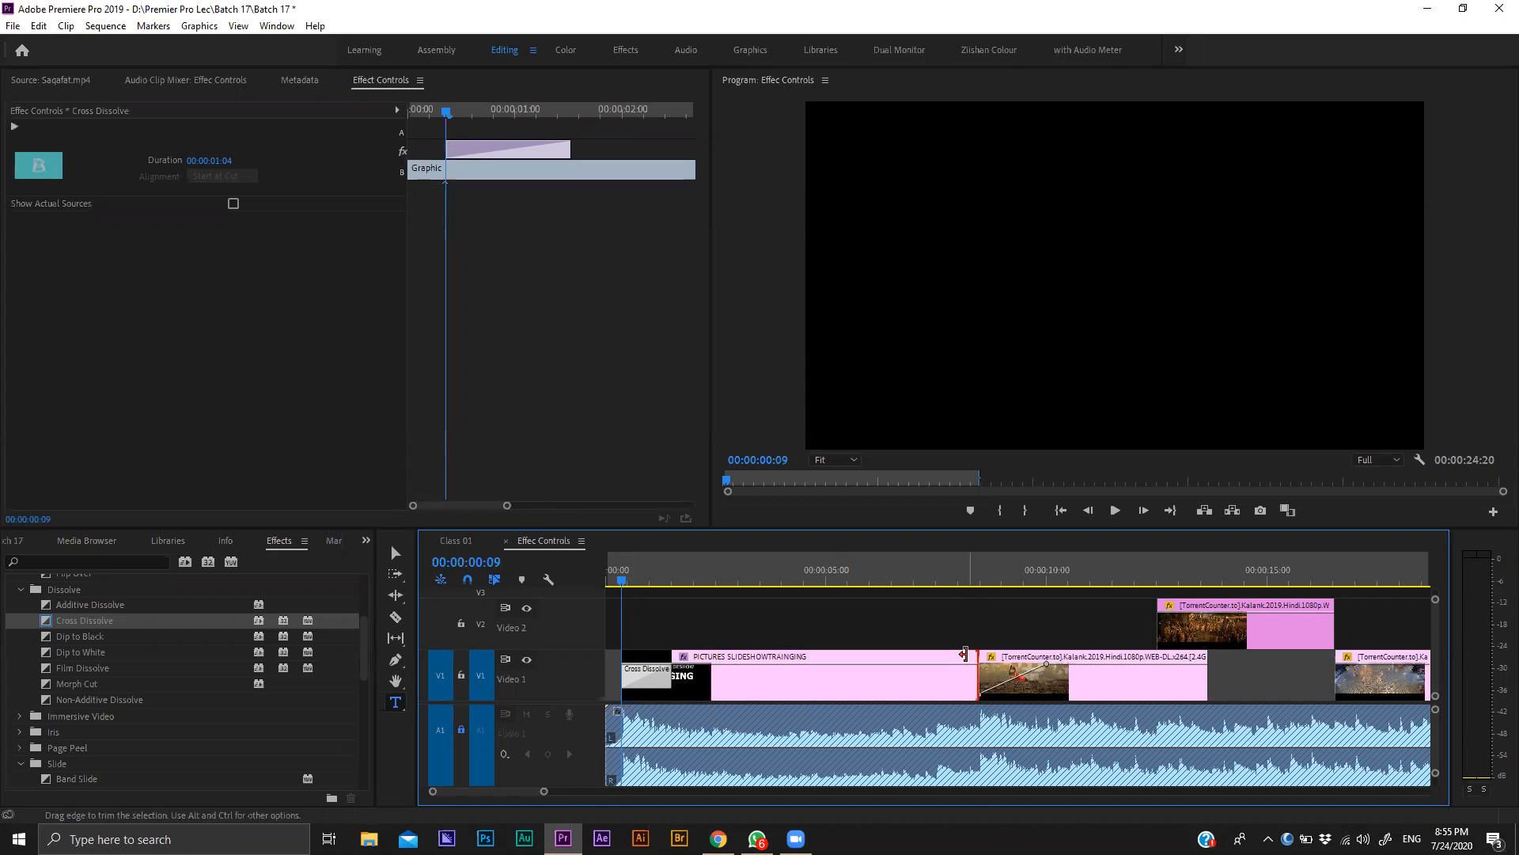
Add a Cross Dissolve at the title clip's end, lengthen it to 00:00:01:10 and play back the opening.
drag(123, 621, 942, 672)
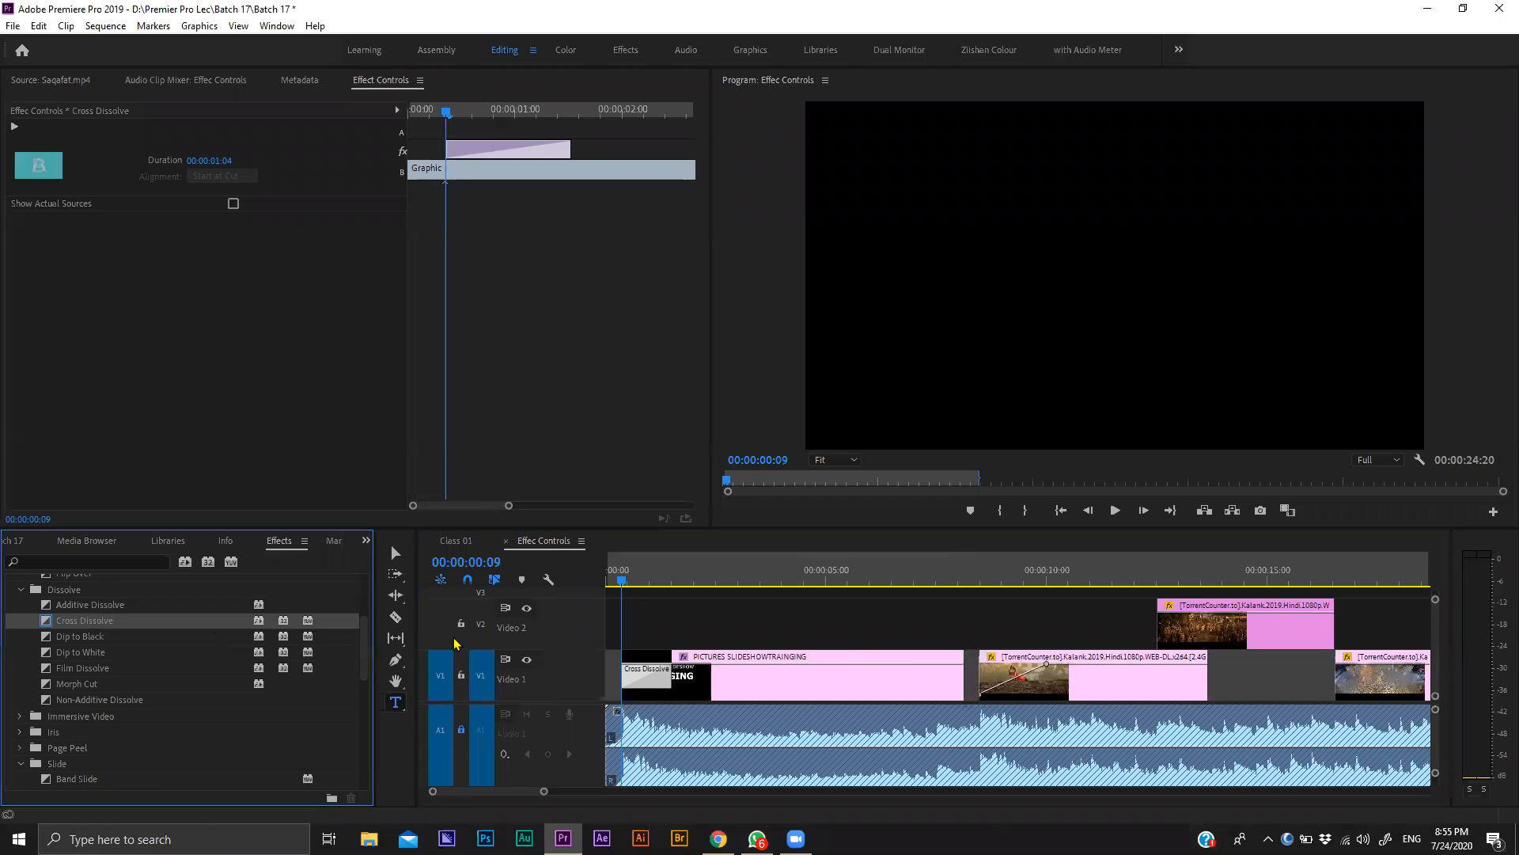
key(space)
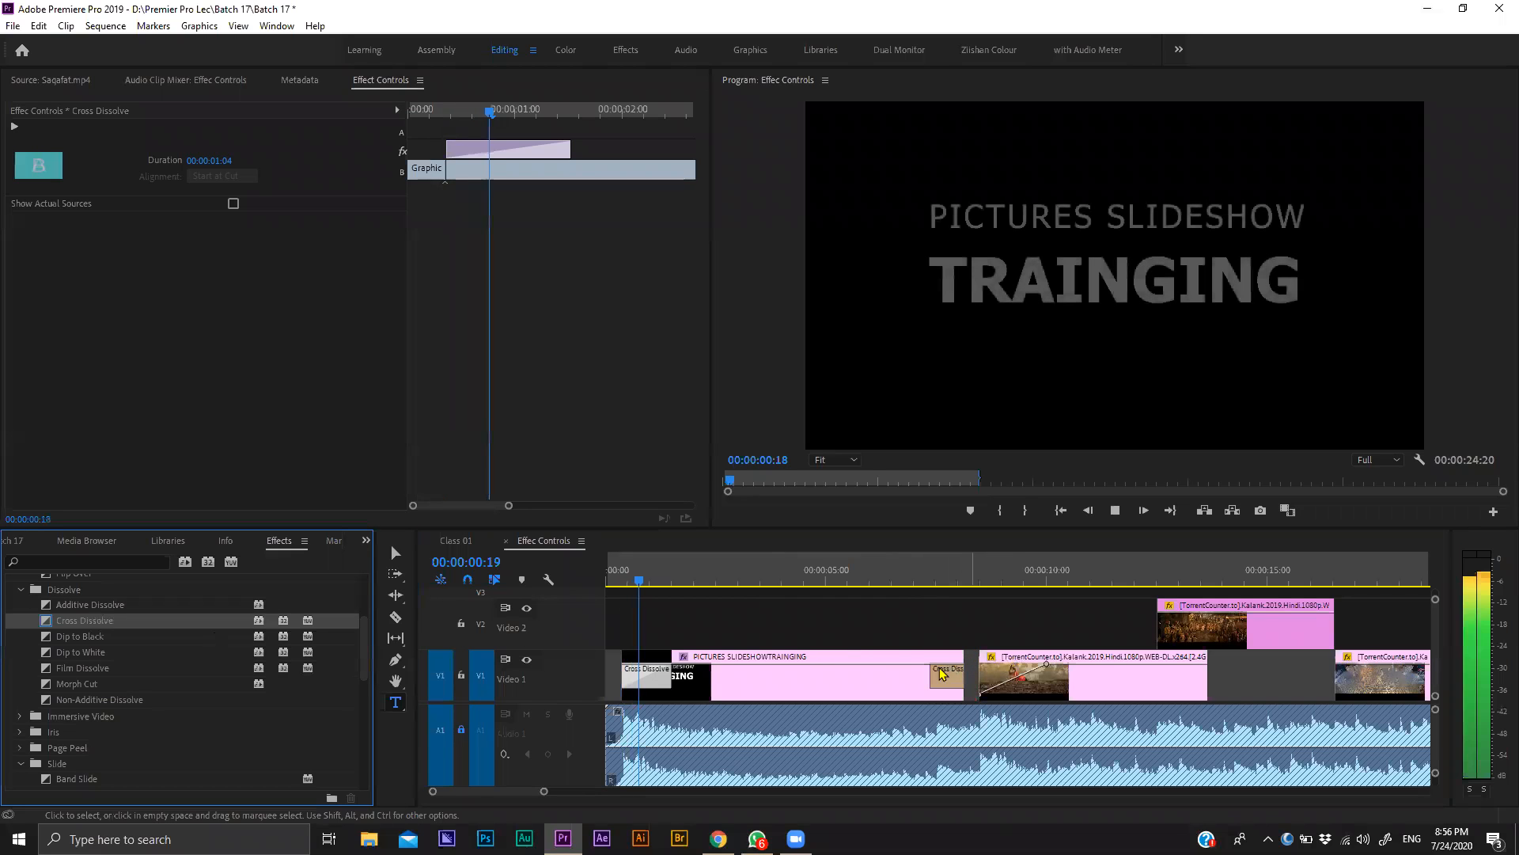
drag(937, 672, 910, 674)
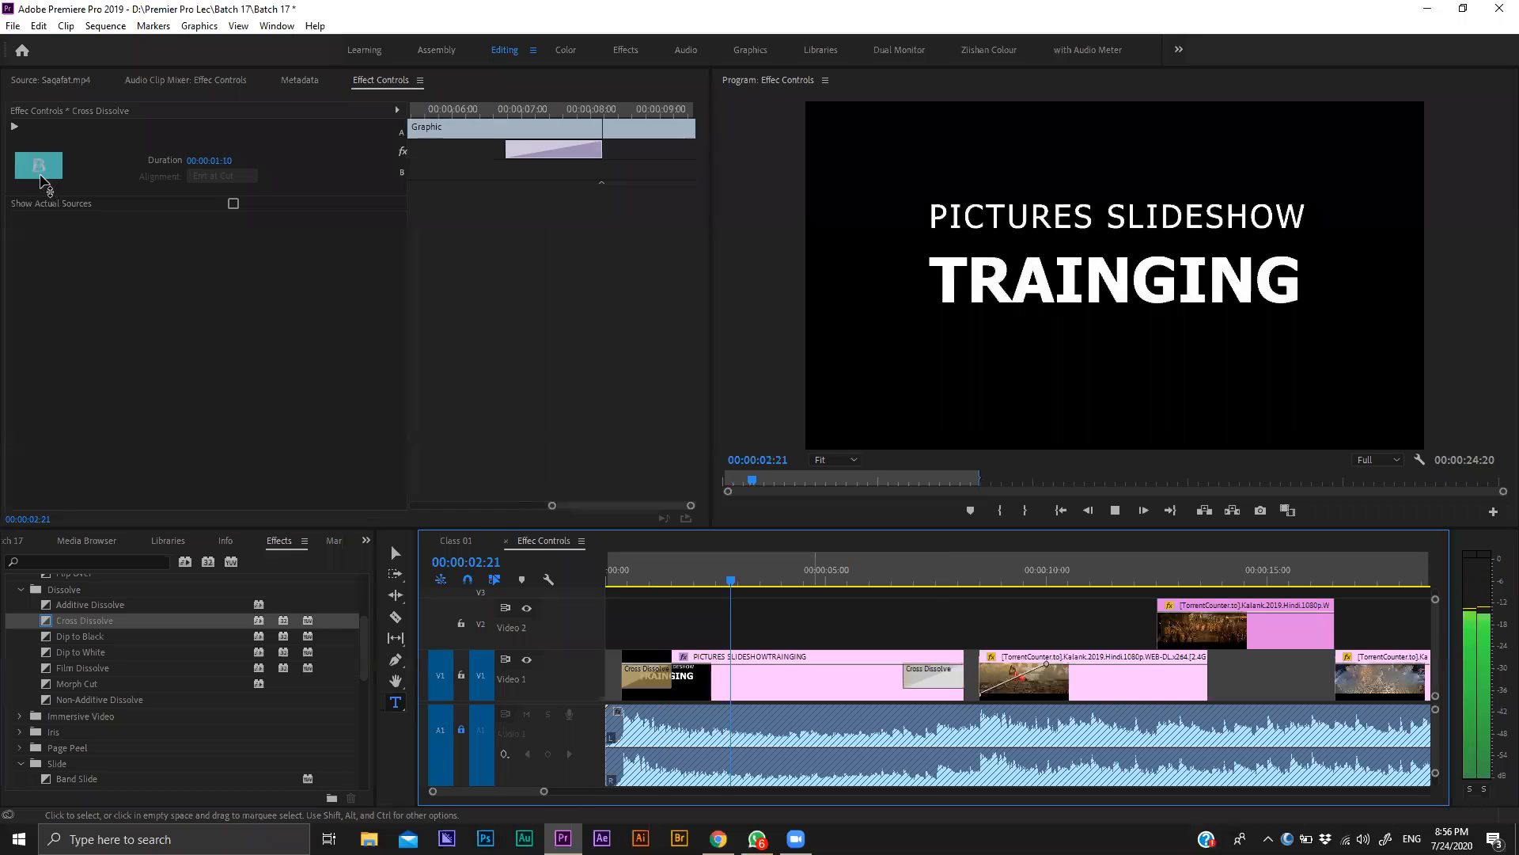
key(space)
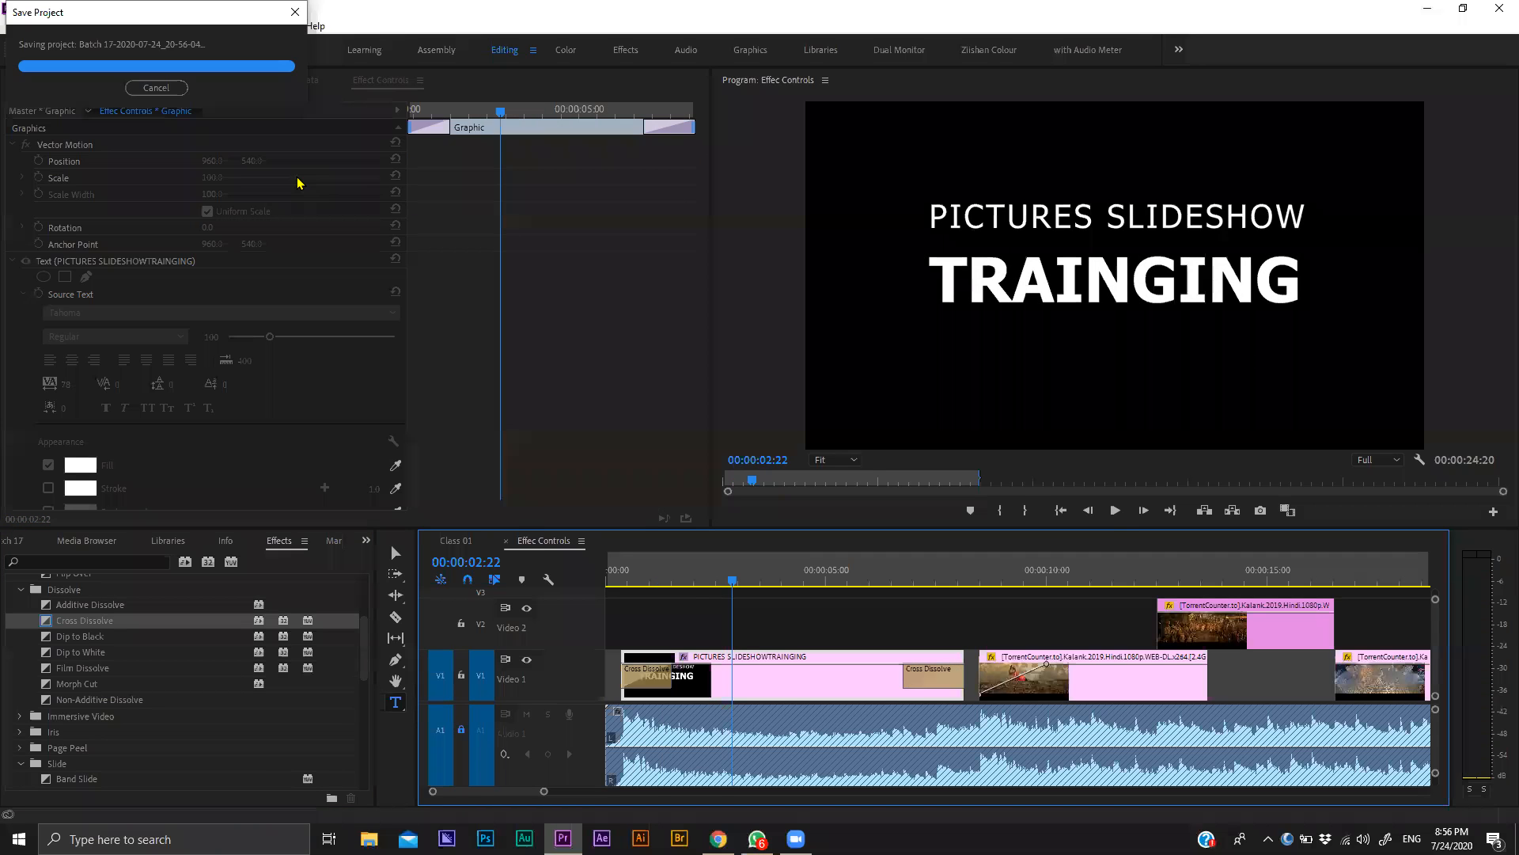
Keyframe the title's Vector Motion Scale from 100 at the clip's start to 115 at its end and play it back.
click(224, 176)
text(115)
key(Return)
drag(500, 178, 693, 178)
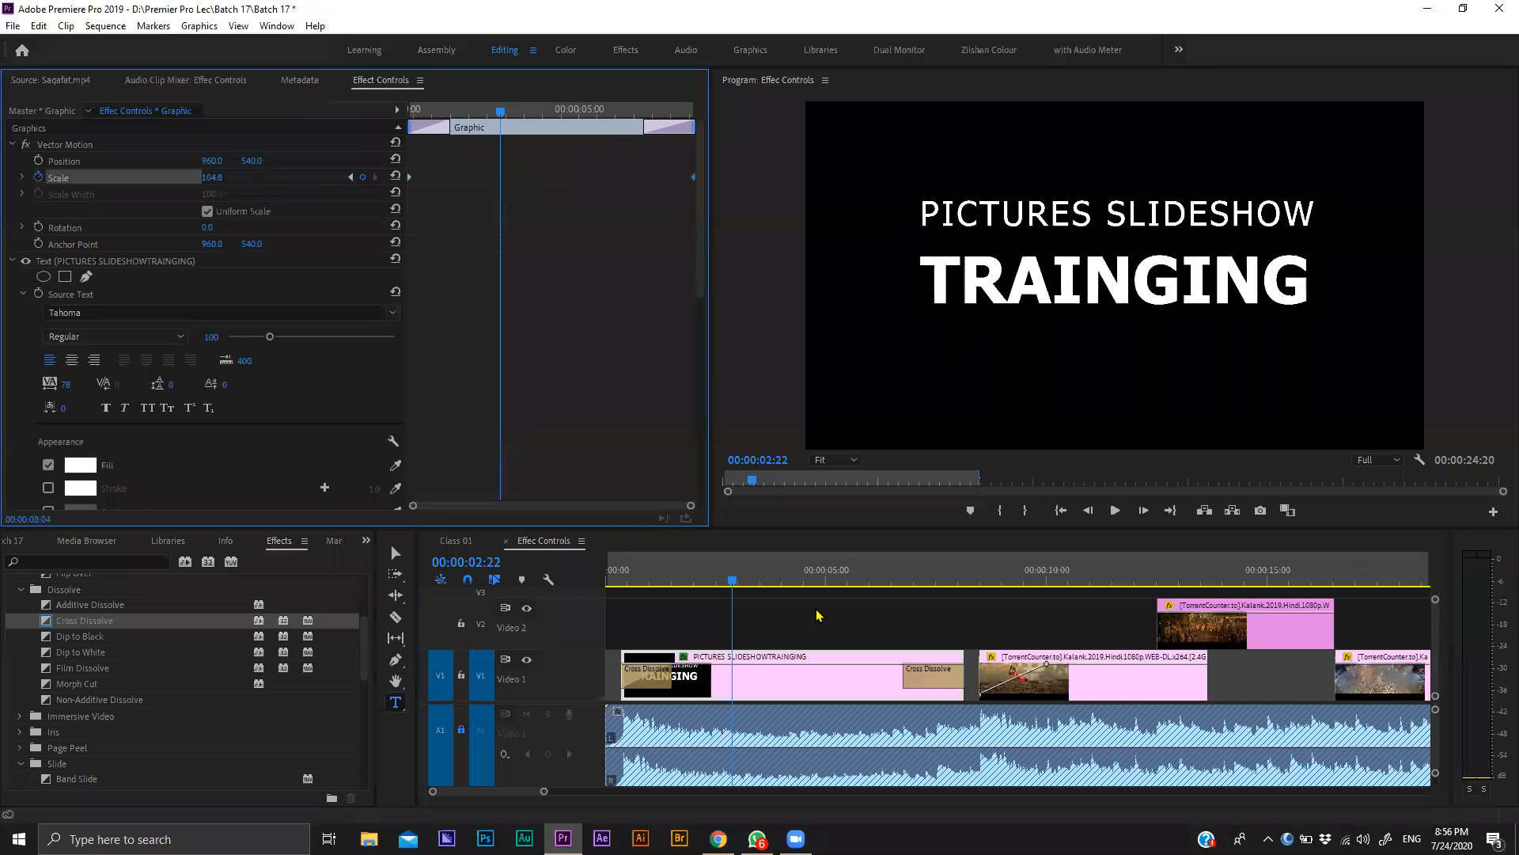
click(615, 554)
key(space)
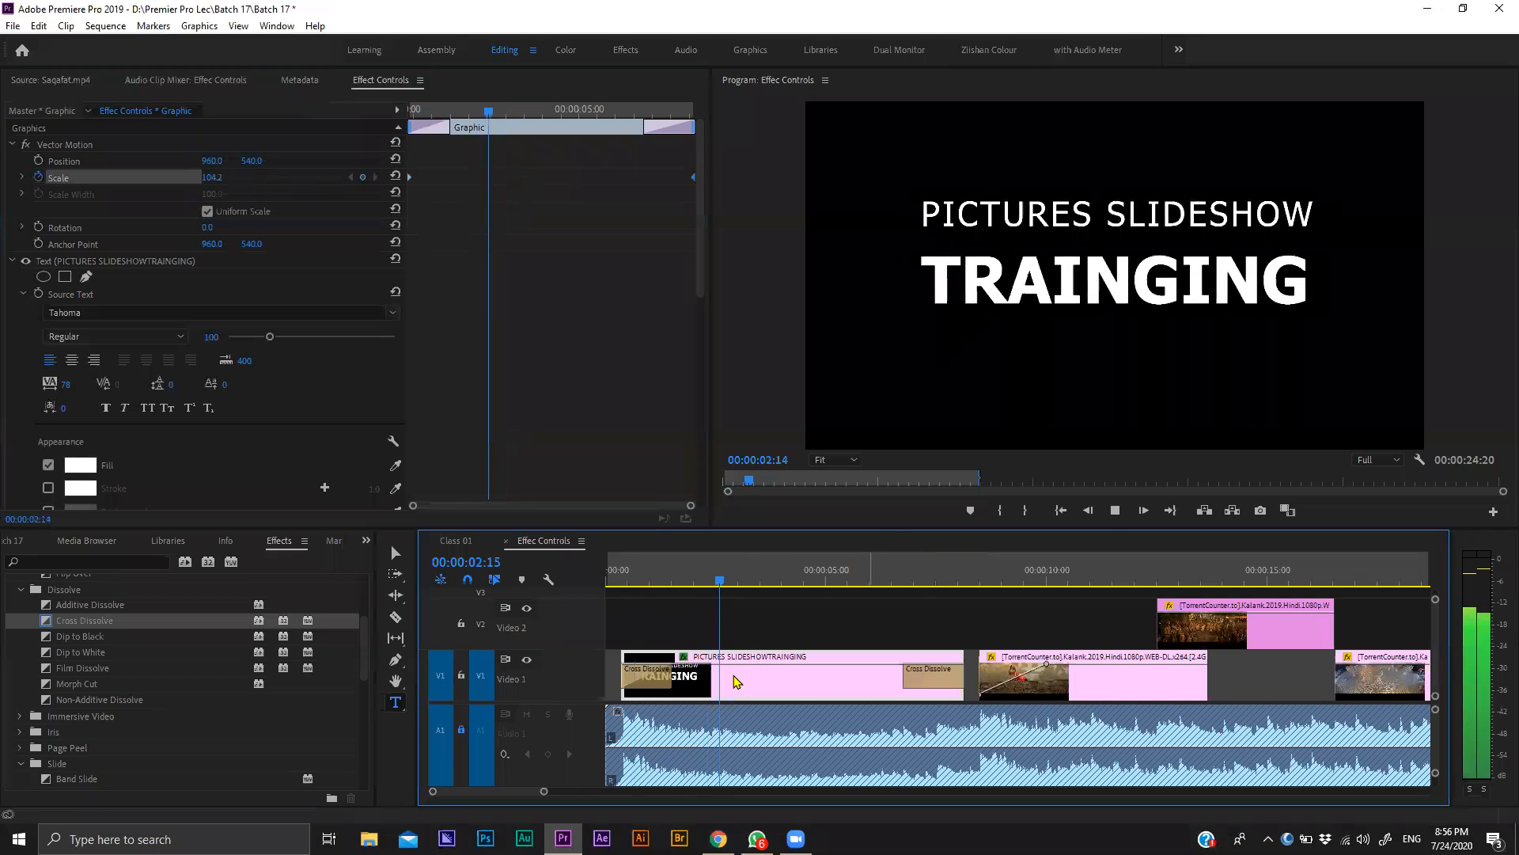
key(space)
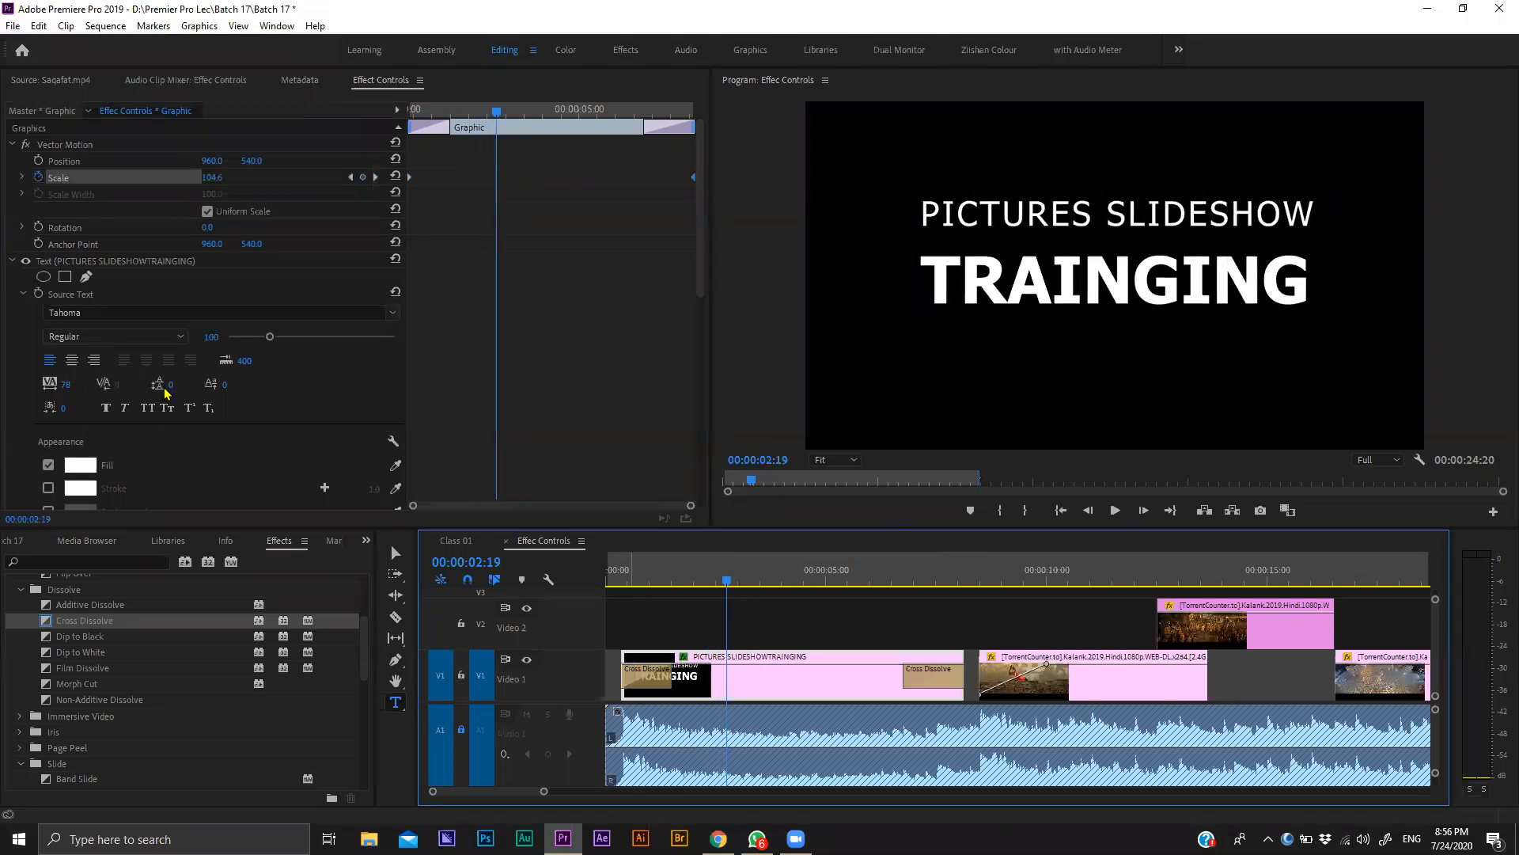
Set the title text's leading to -44 and its vertical Transform position to 443.7.
drag(168, 386, 136, 385)
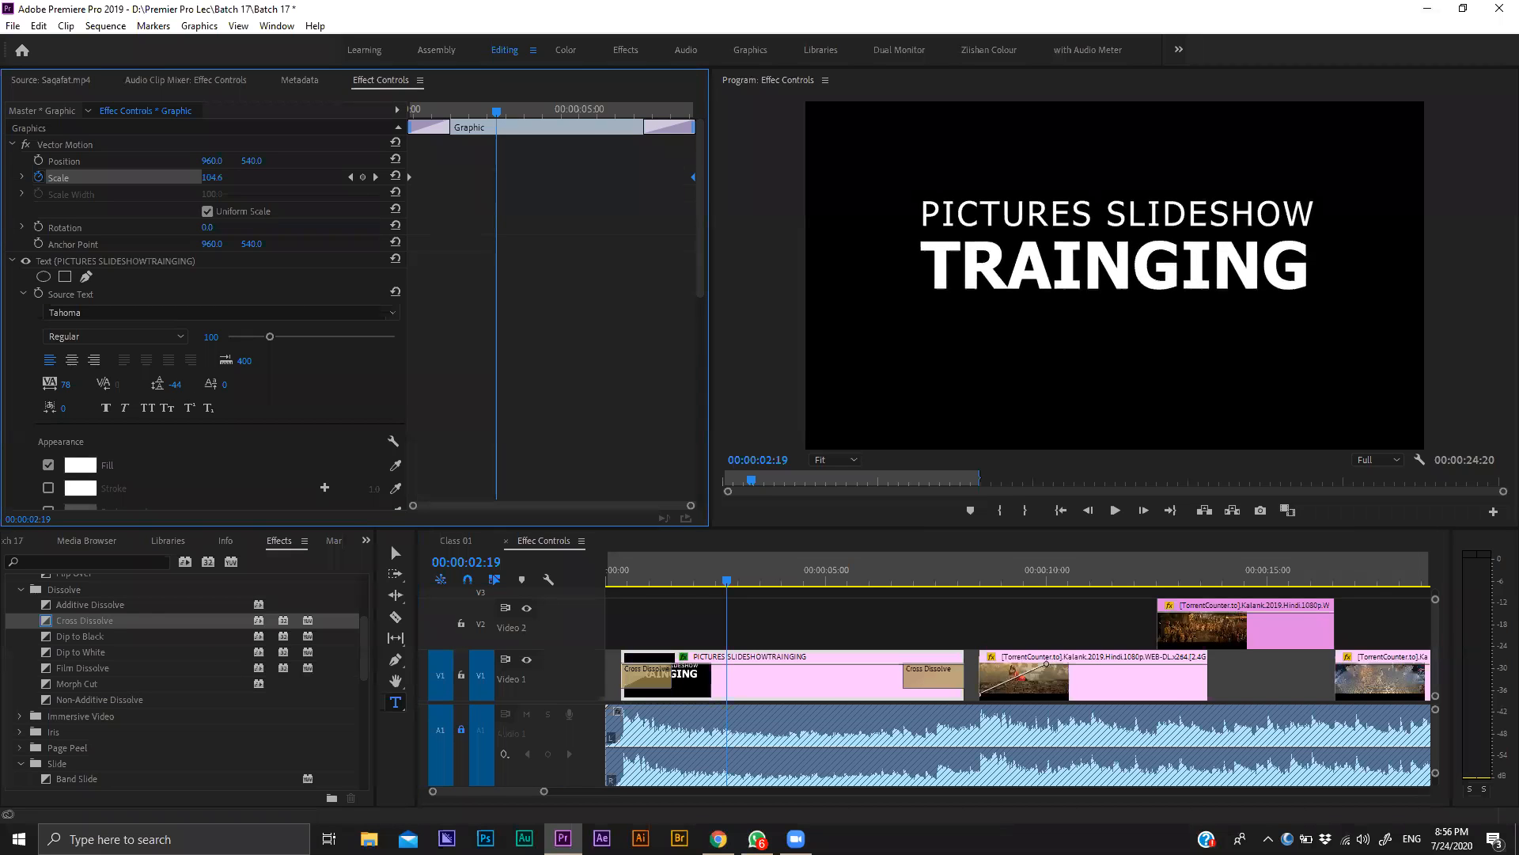
scroll(497, 402, down, 2)
scroll(442, 404, down, 1)
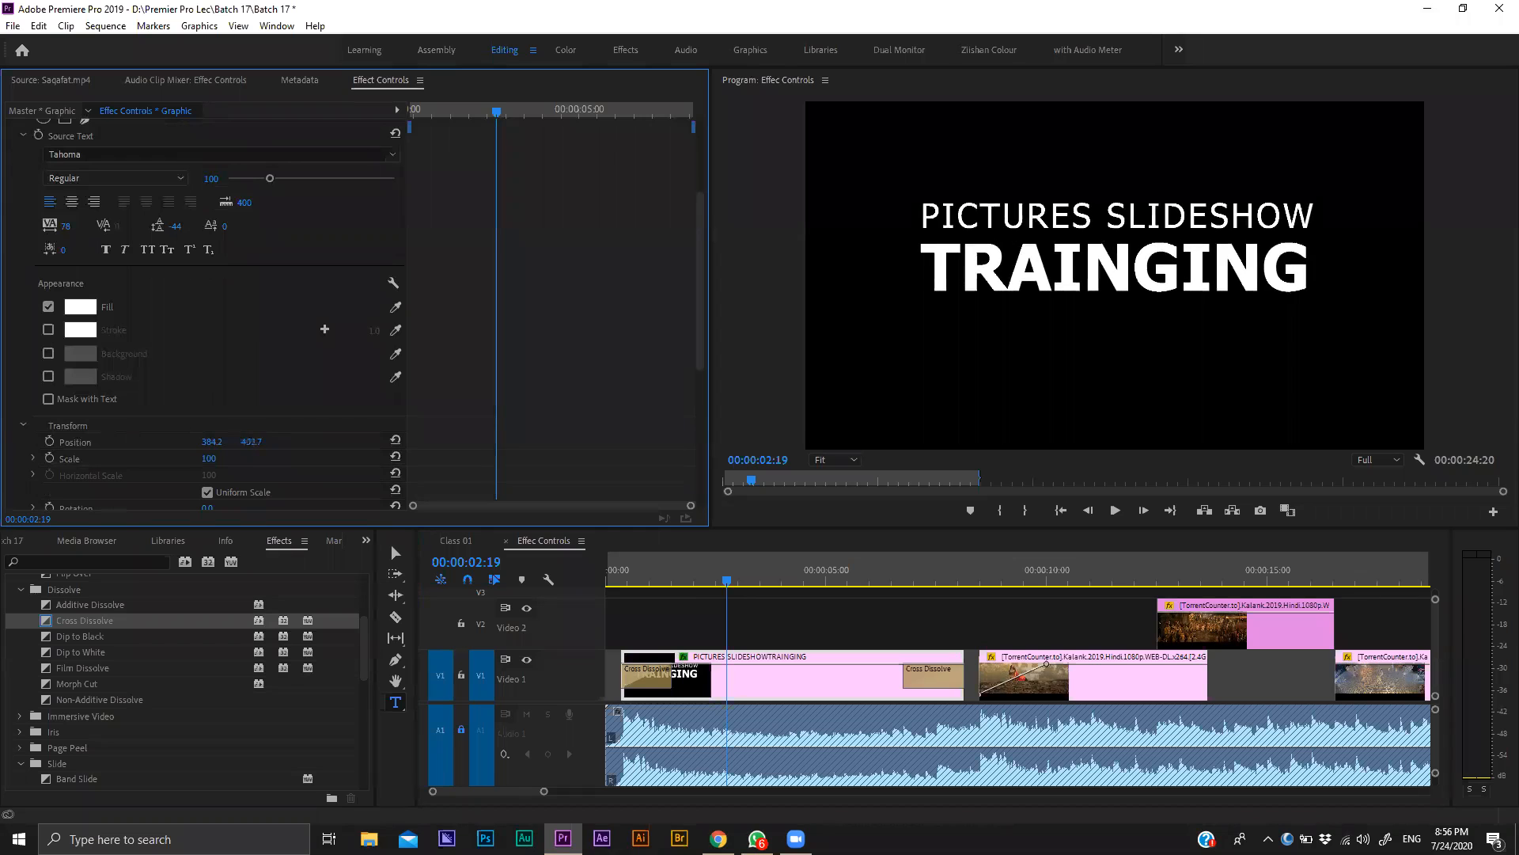
mouse_move(251, 441)
mouse_down()
mouse_move(161, 442)
mouse_move(257, 442)
mouse_up()
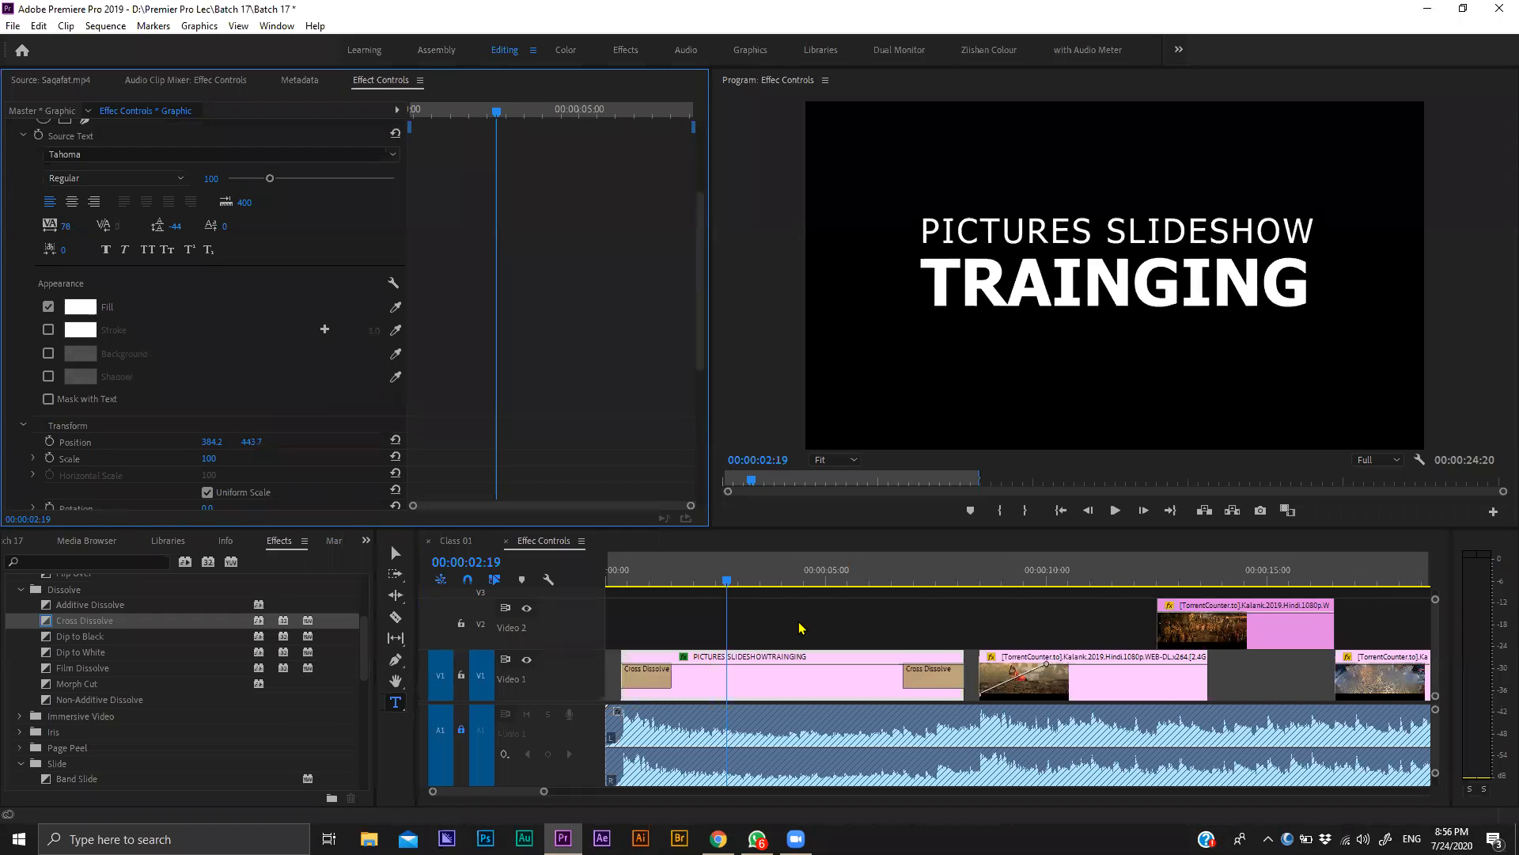
Play back the title and lengthen the Cross Dissolve at its end to 00:00:01:17.
key(space)
scroll(912, 695, down, 1)
scroll(911, 695, up, 1)
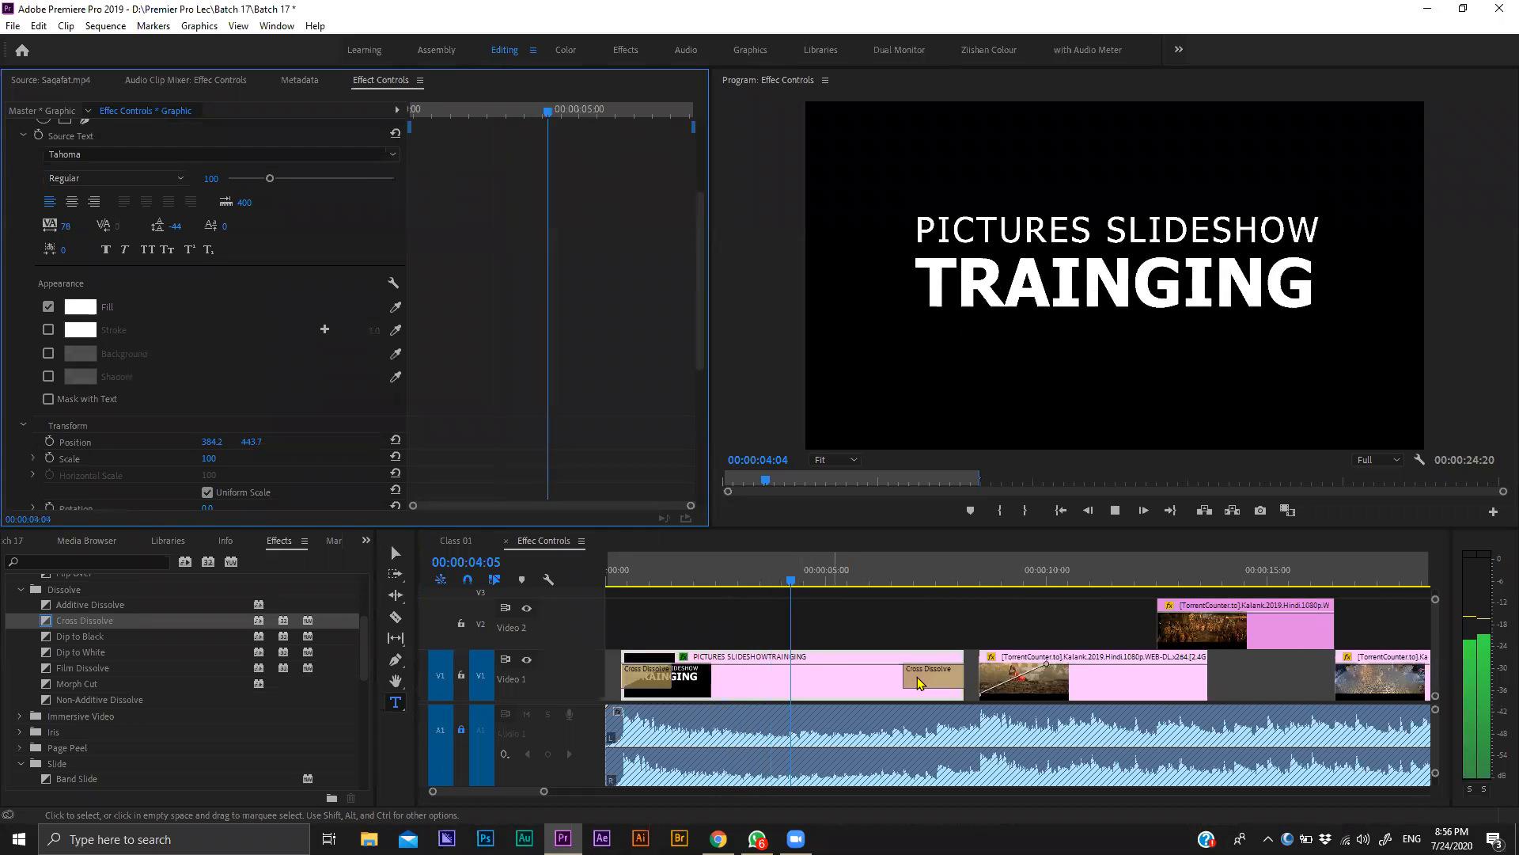
drag(903, 681, 935, 643)
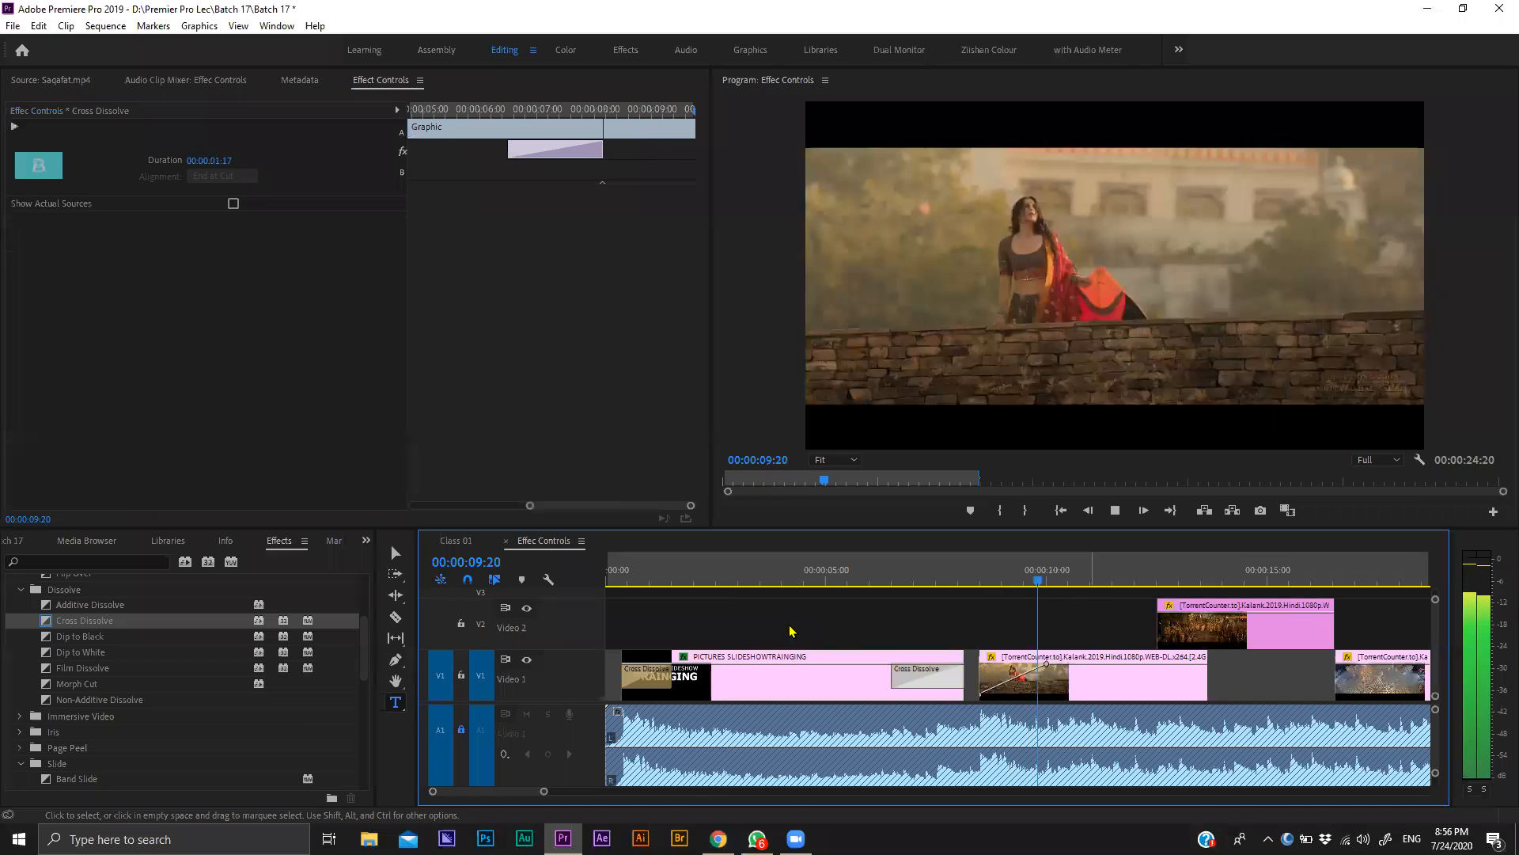
Duplicate the title clip on Video 1 to where the last still on Video 3 ends, and play the montage through.
key(minus)
key(minus)
drag(645, 681, 1089, 681)
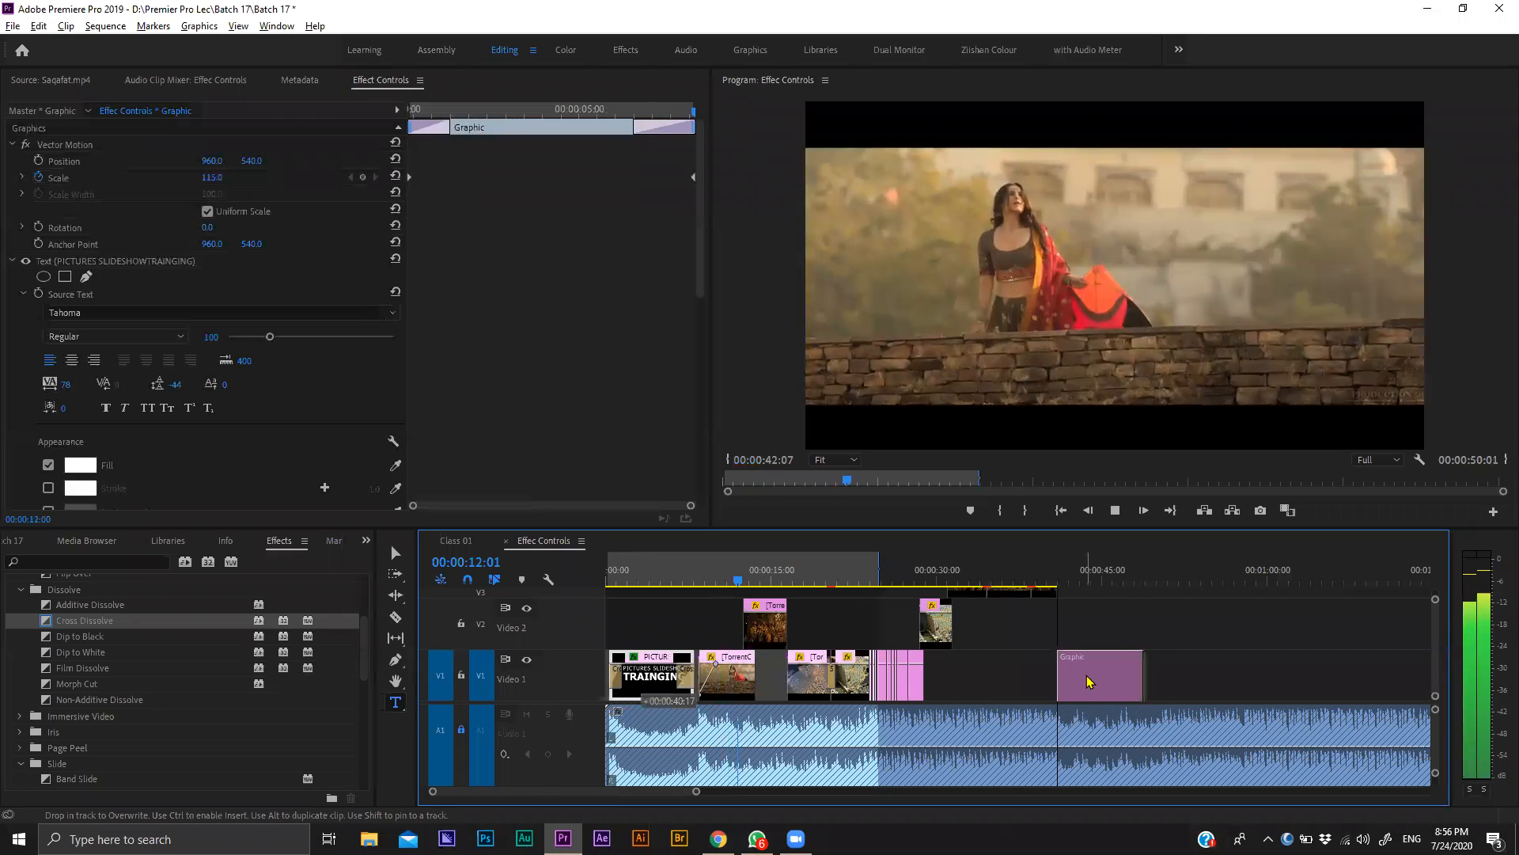
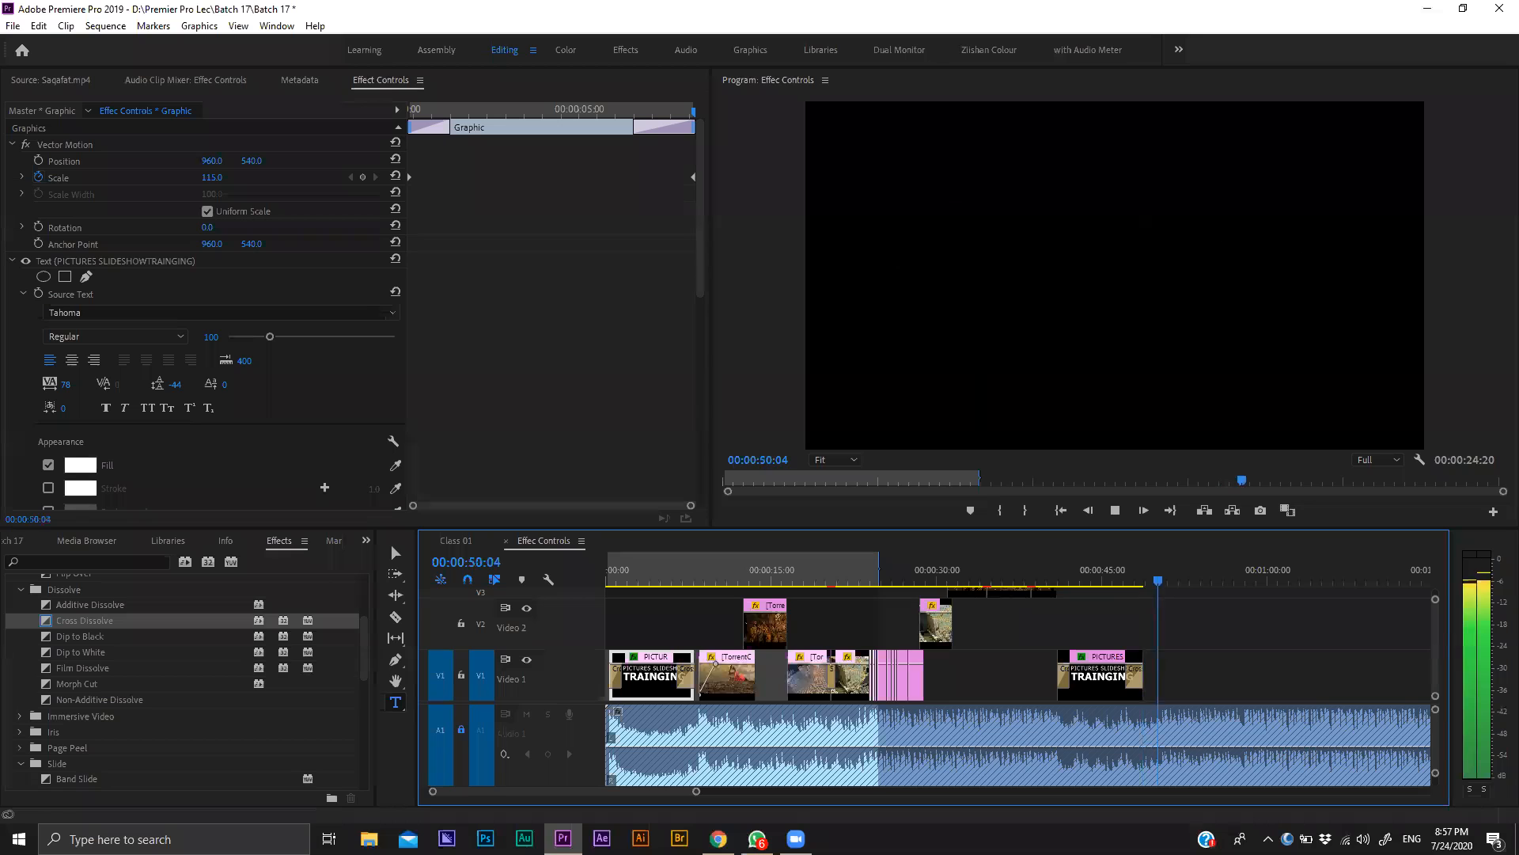
key(space)
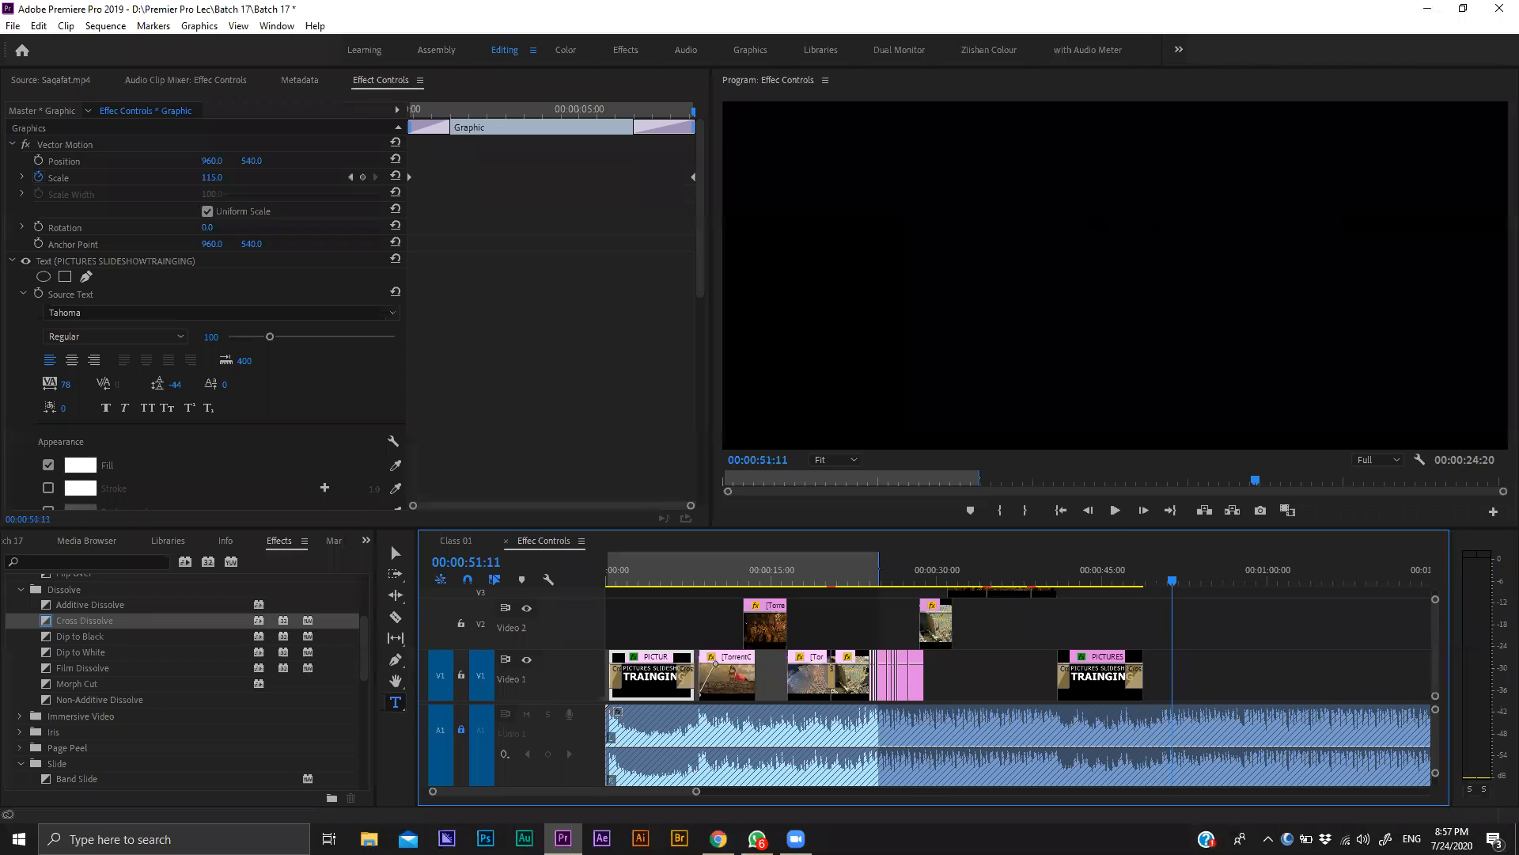
click(1200, 617)
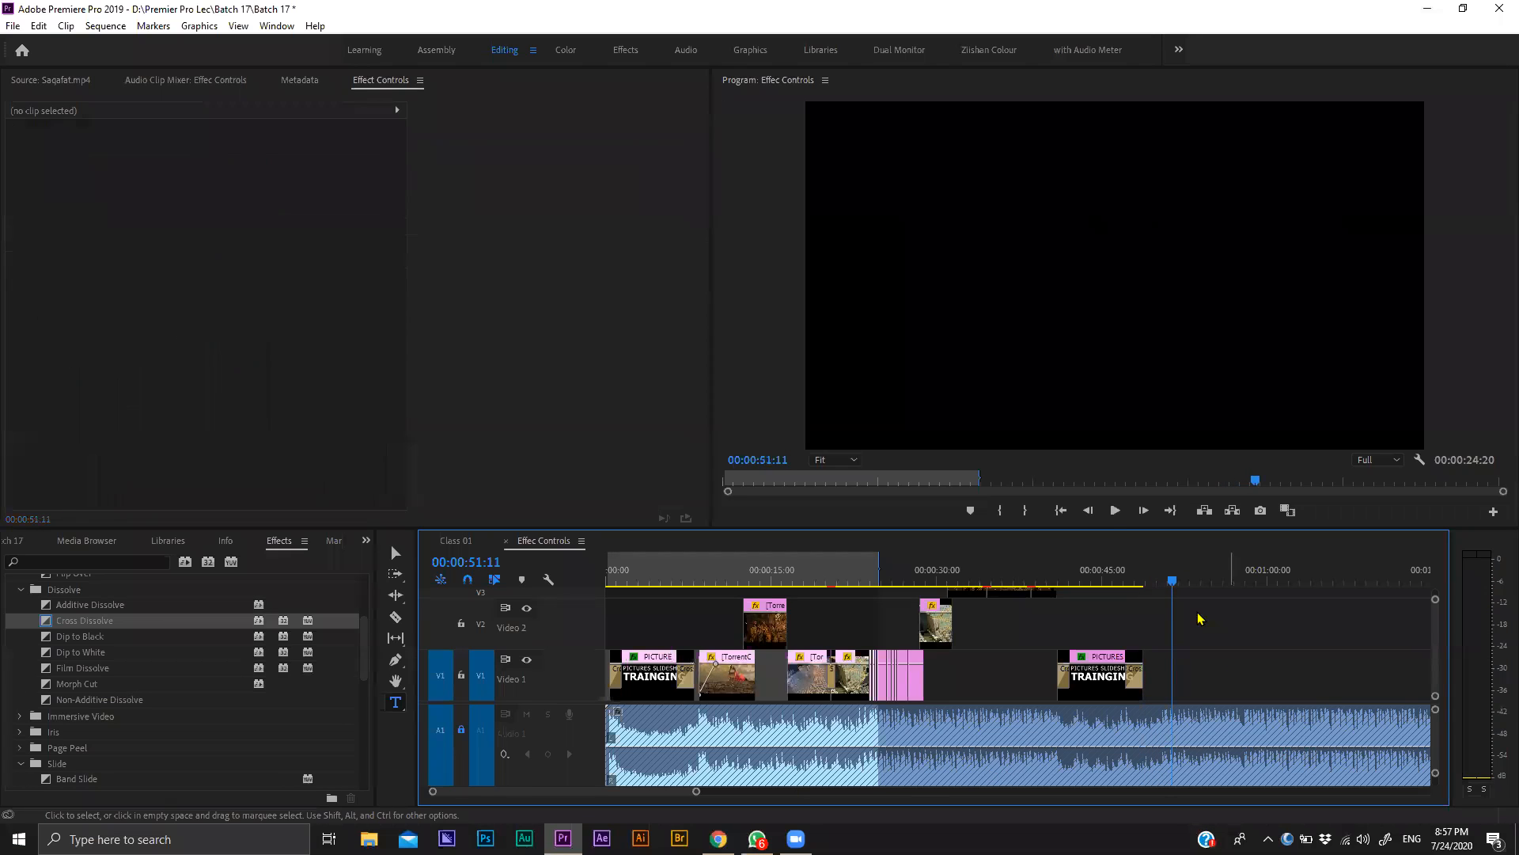
Unlock Audio 1, cut the music at the closing title's end and delete the remainder.
key(grave)
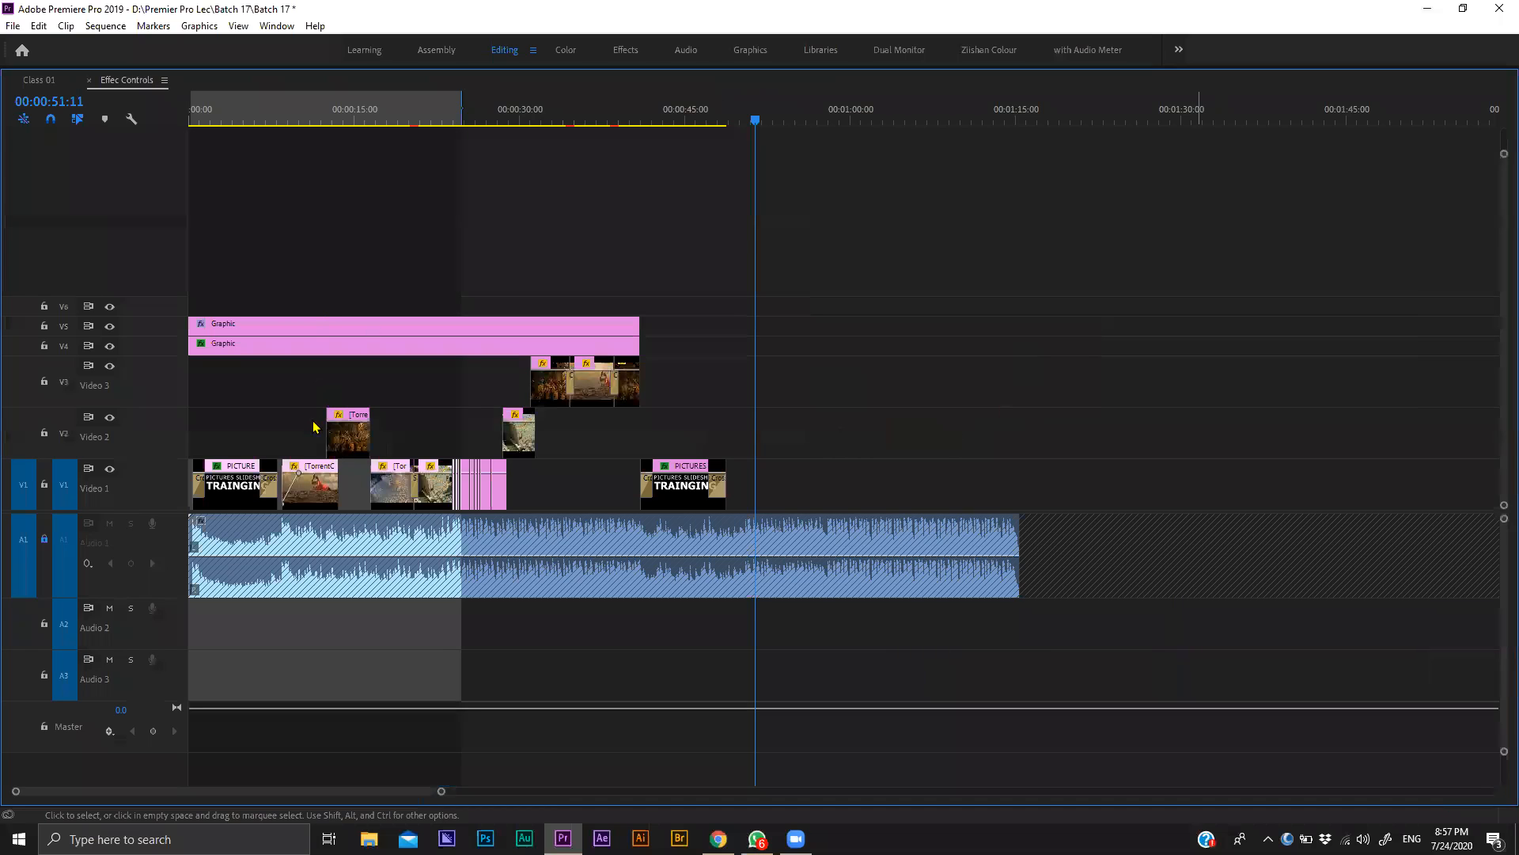
key(equal)
key(equal)
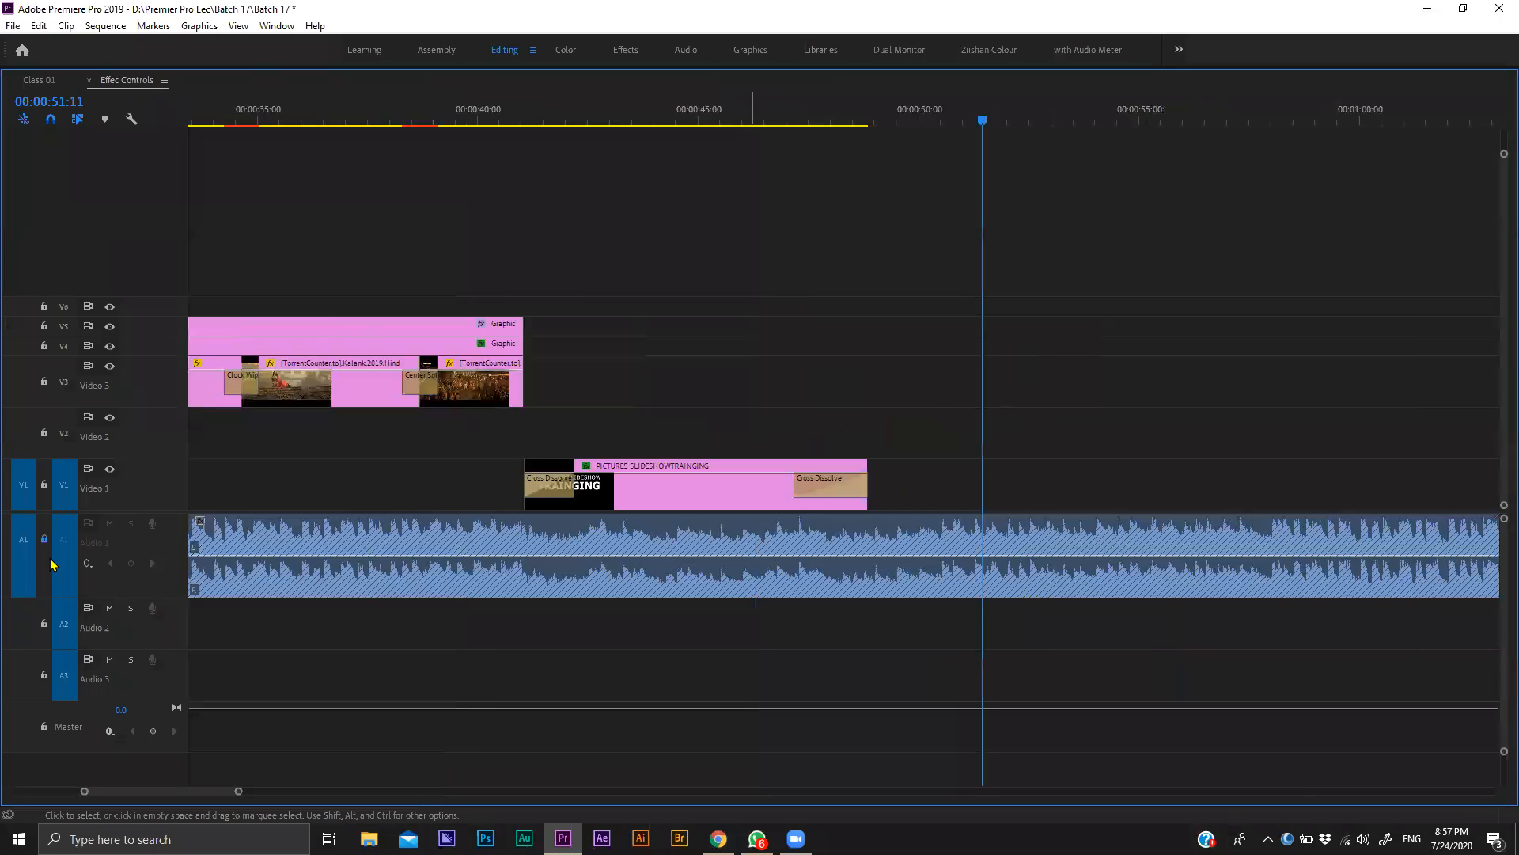
key(c)
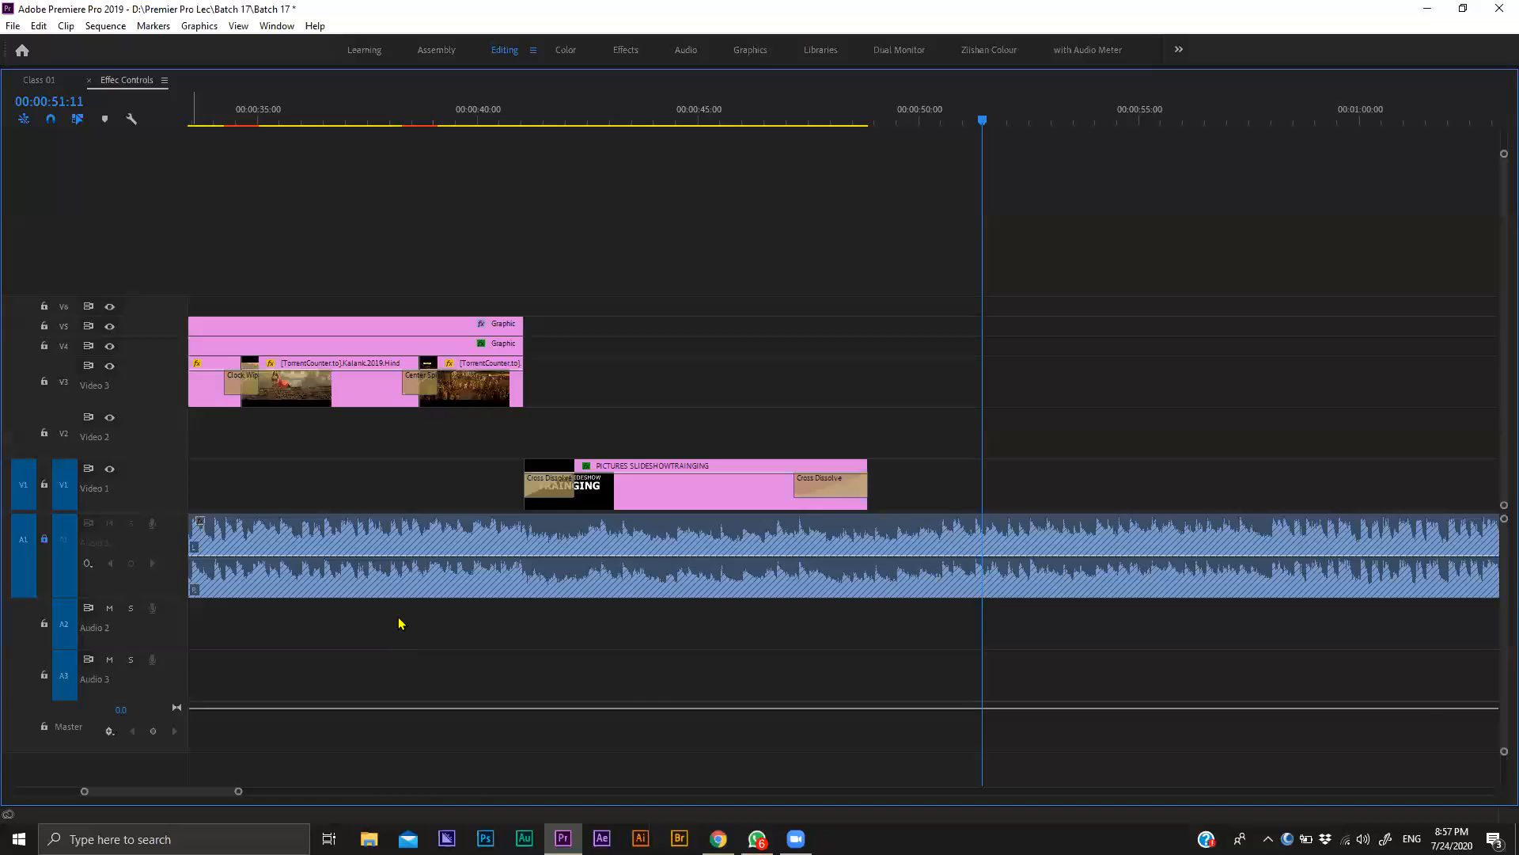
key(grave)
scroll(1304, 706, down, 2)
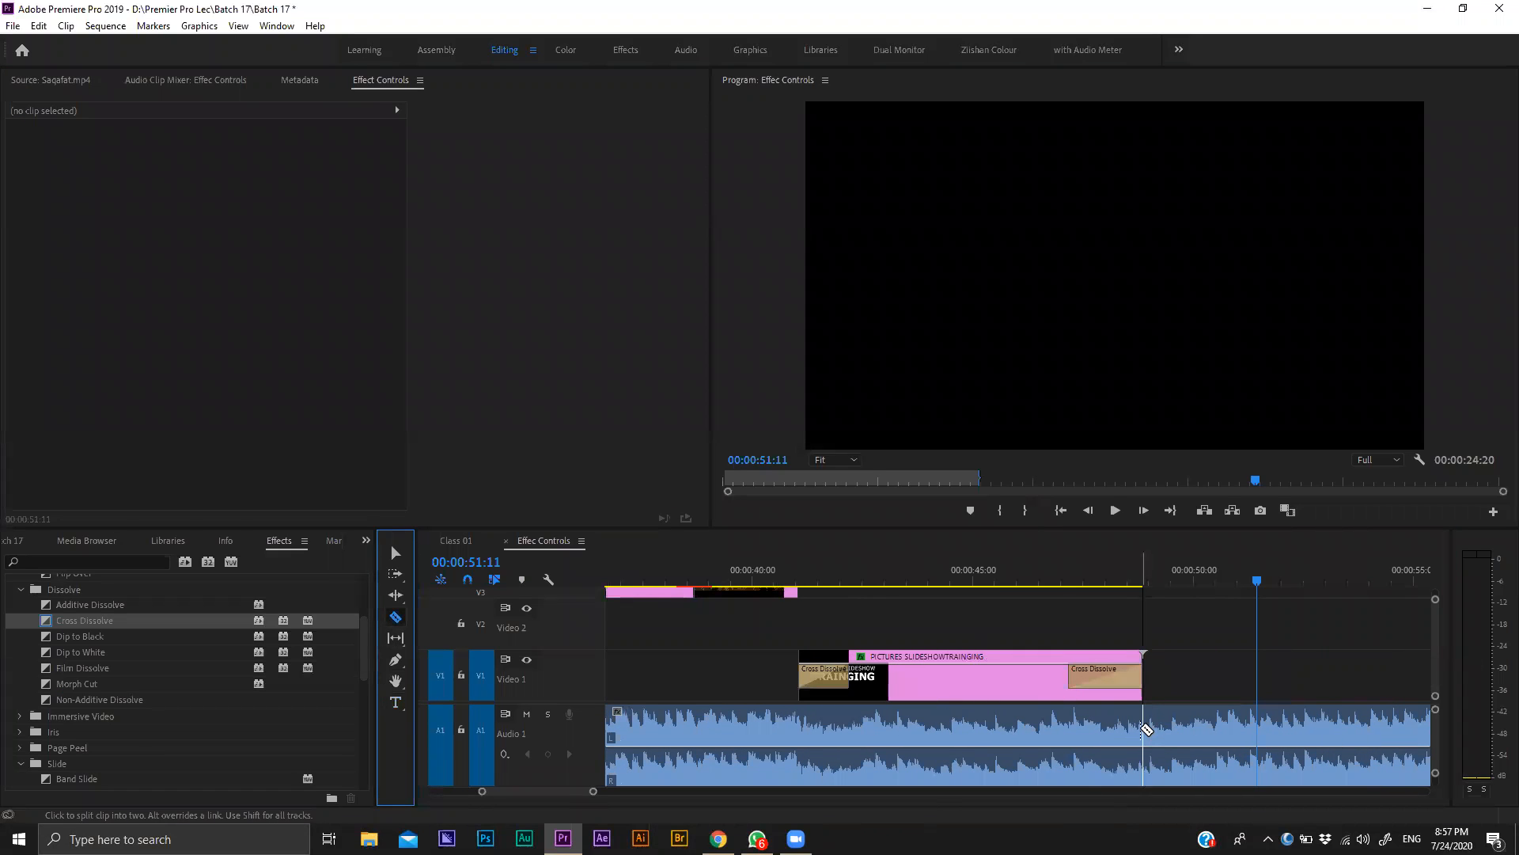
click(1145, 719)
key(v)
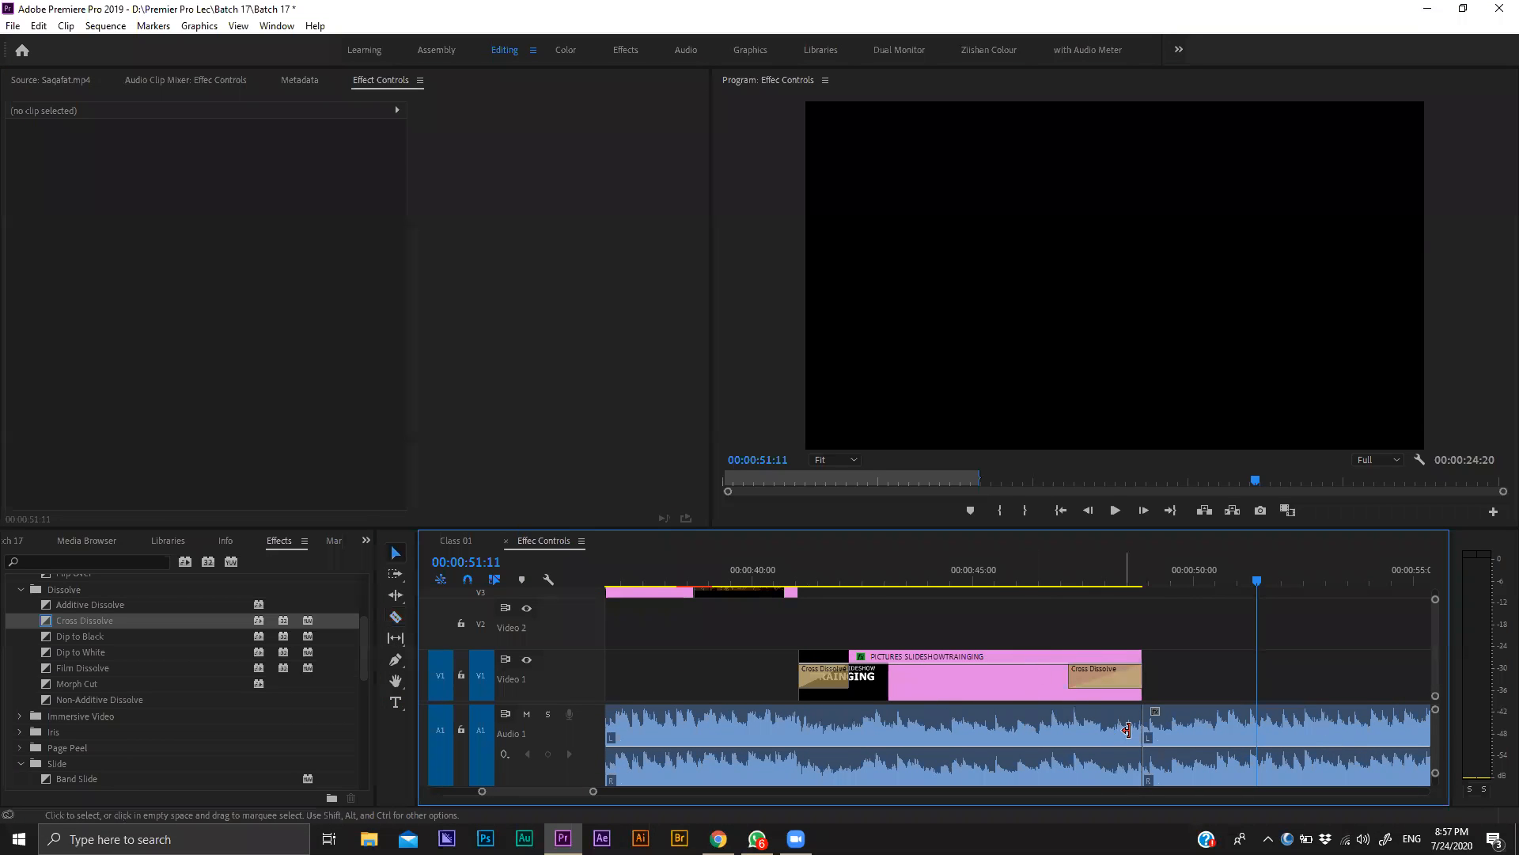
click(1218, 736)
key(Delete)
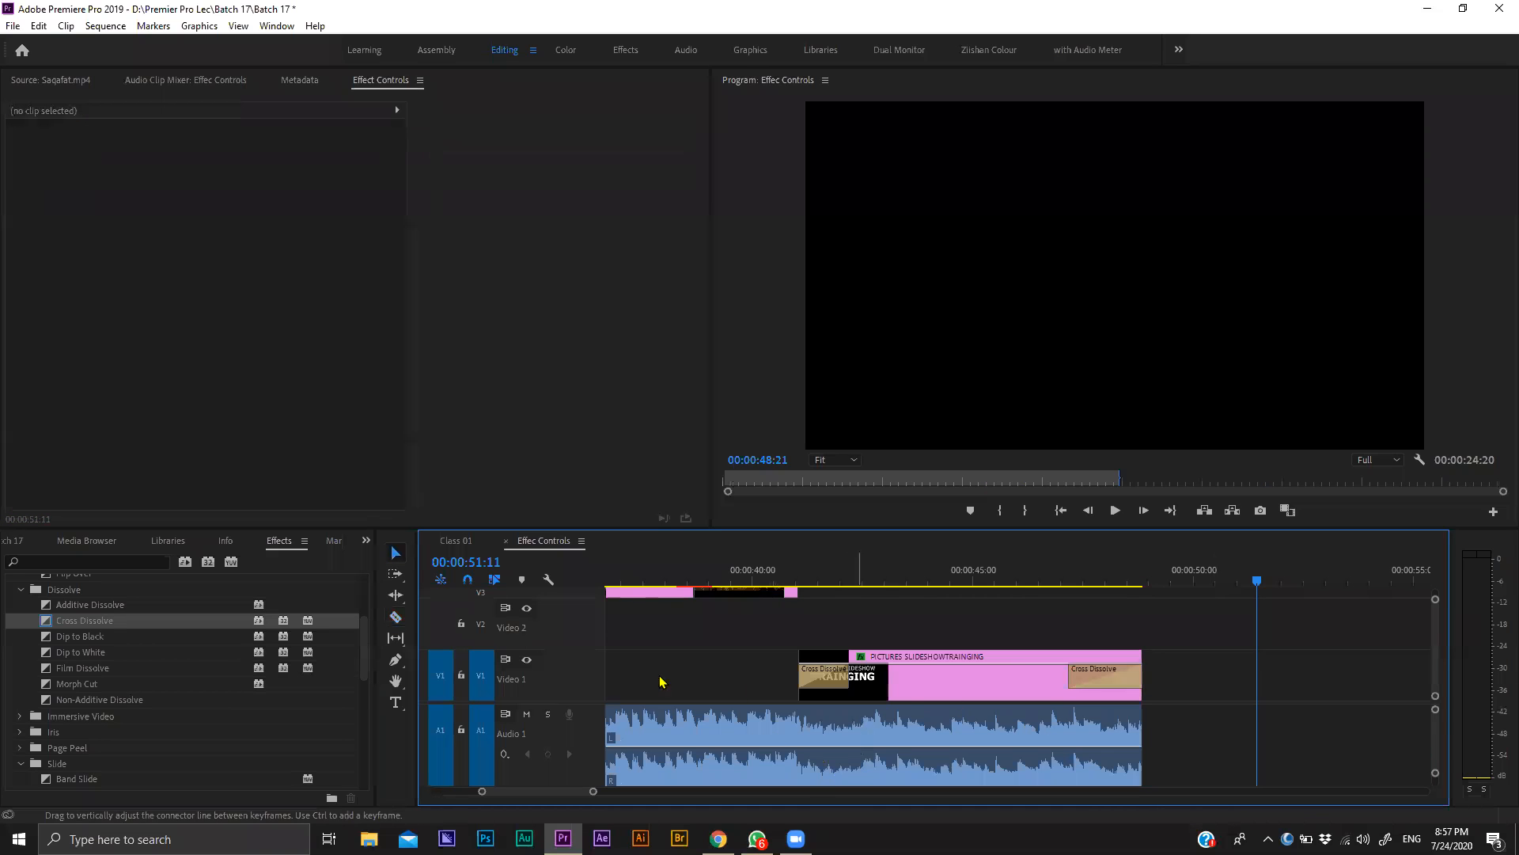
Fade out the music under the closing title with volume keyframes from near the title's start down to the clip's end.
click(395, 660)
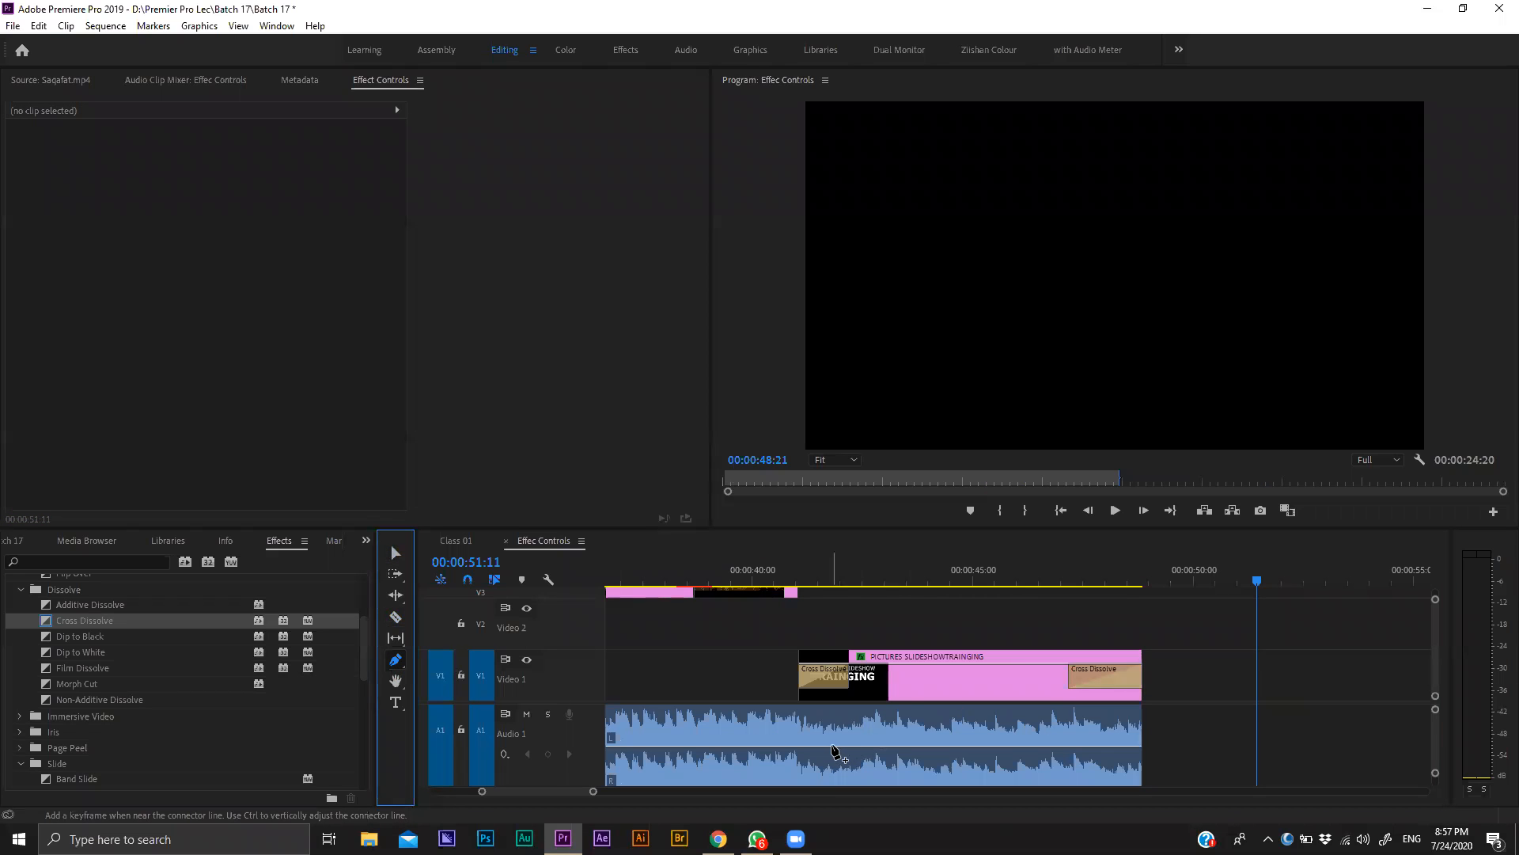
click(831, 747)
drag(853, 748, 1139, 782)
key(v)
Play back the ending and add a Cross Dissolve at the end of the last still on Video 3.
click(789, 580)
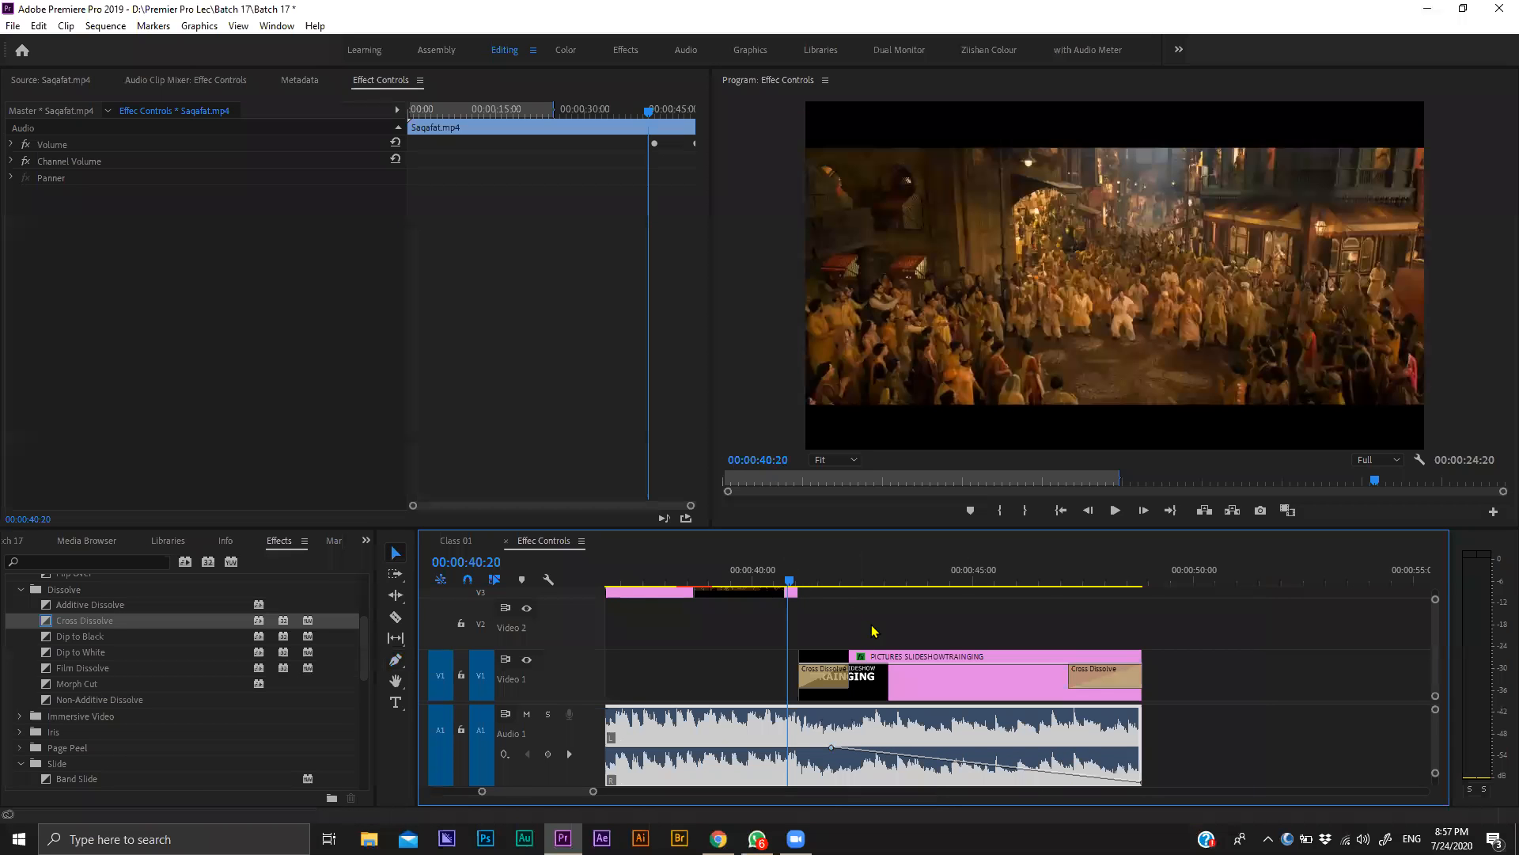
key(space)
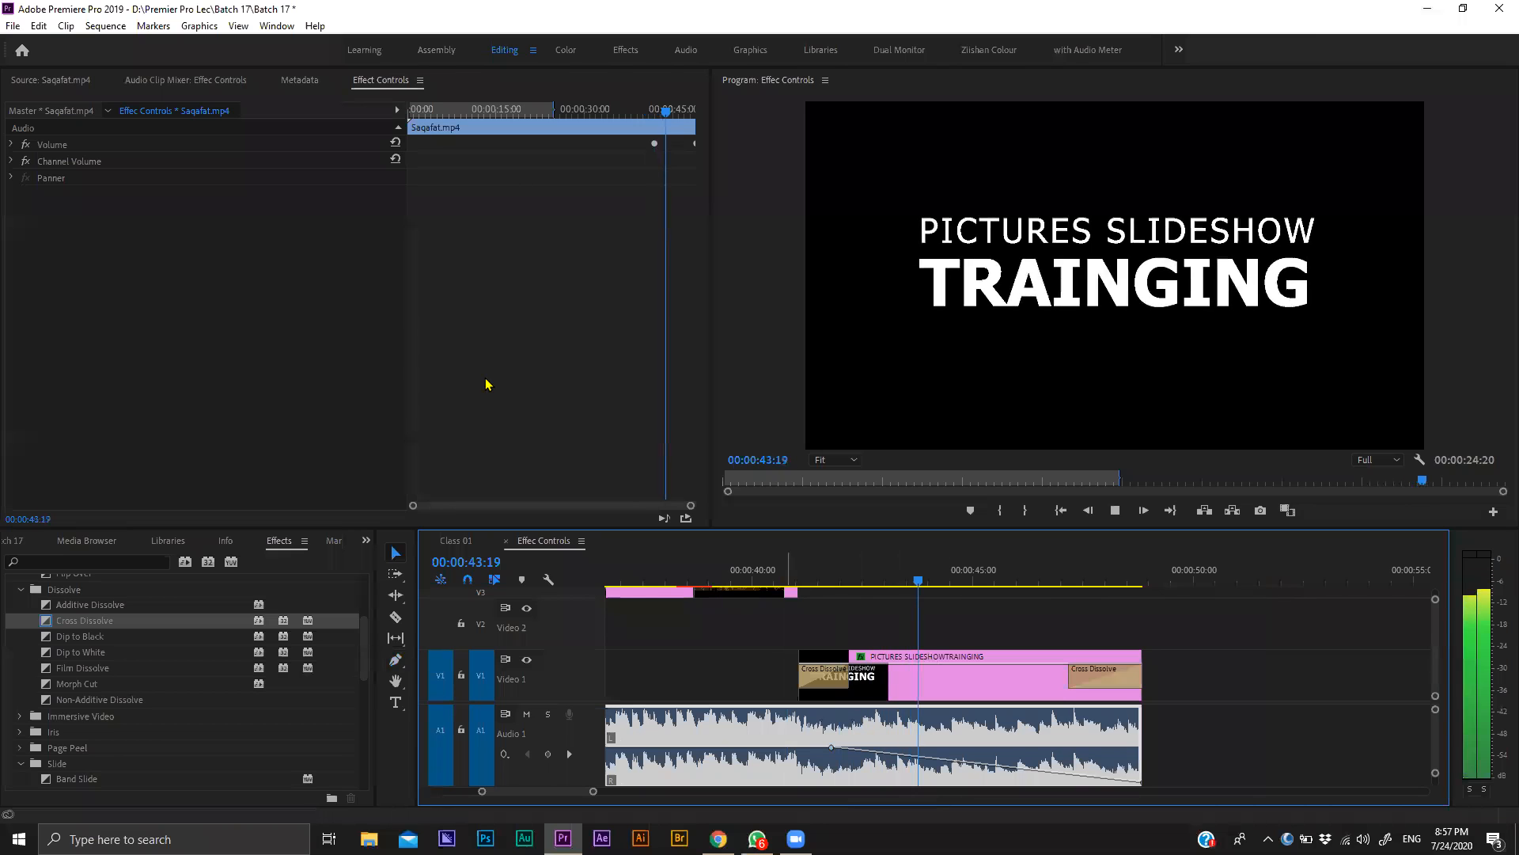
key(grave)
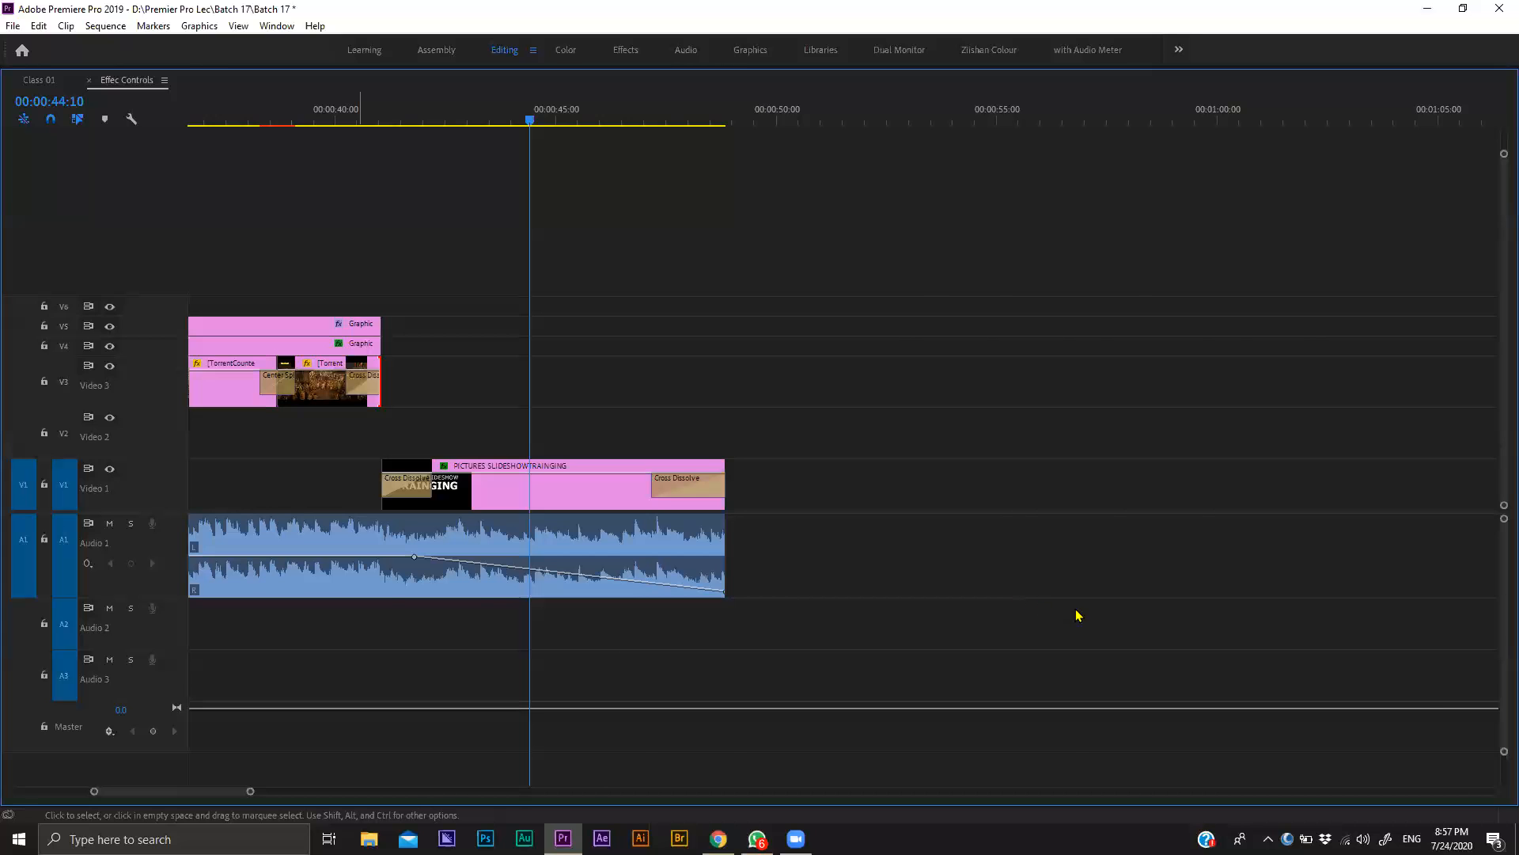
key(grave)
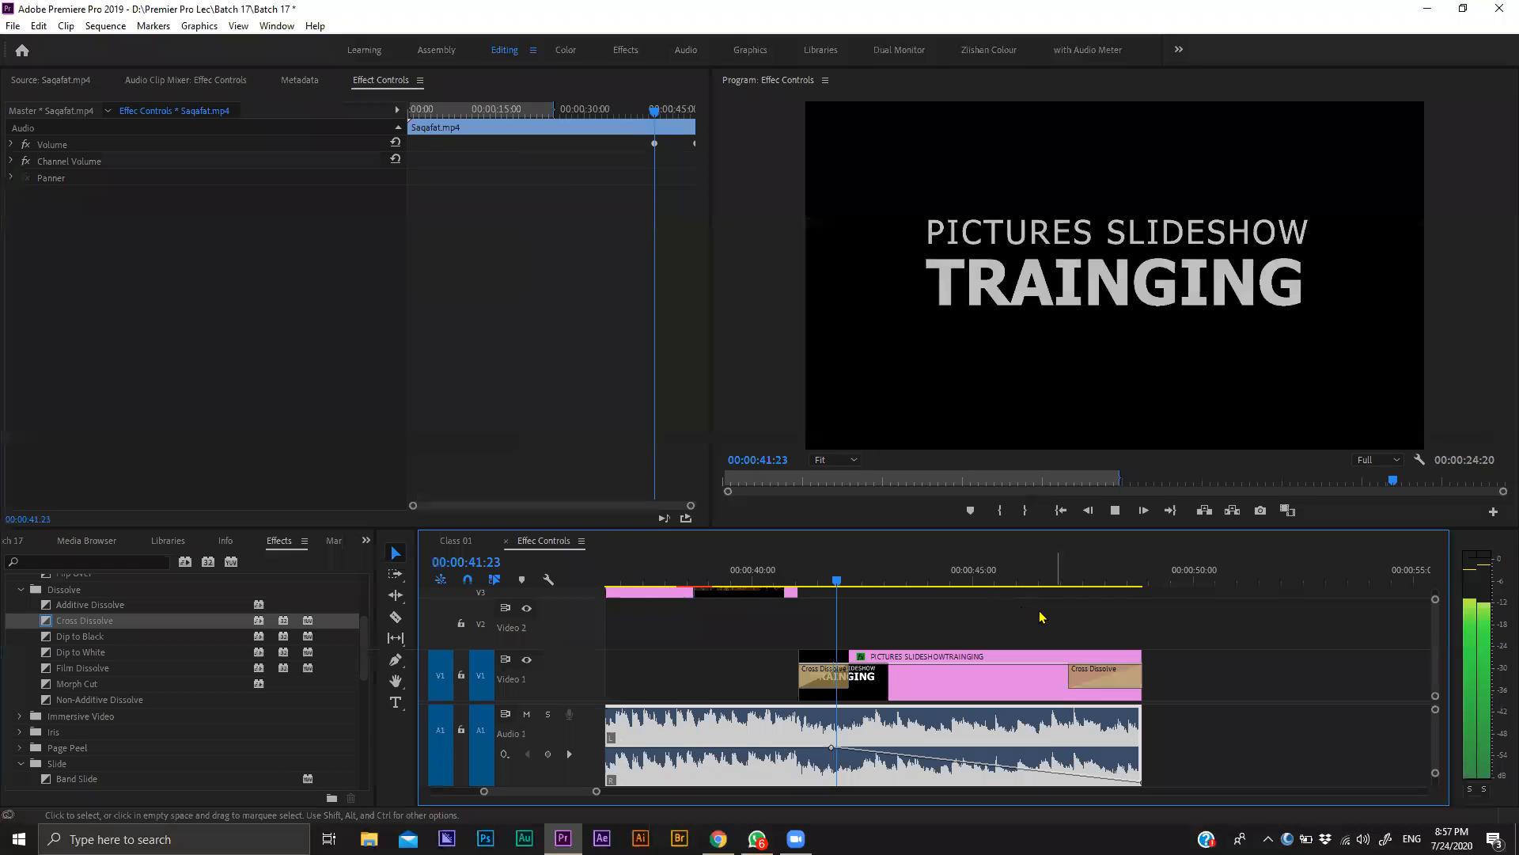
Set the sequence's Out point at the closing title's end, 00:00:48:21, and save the project.
click(1135, 657)
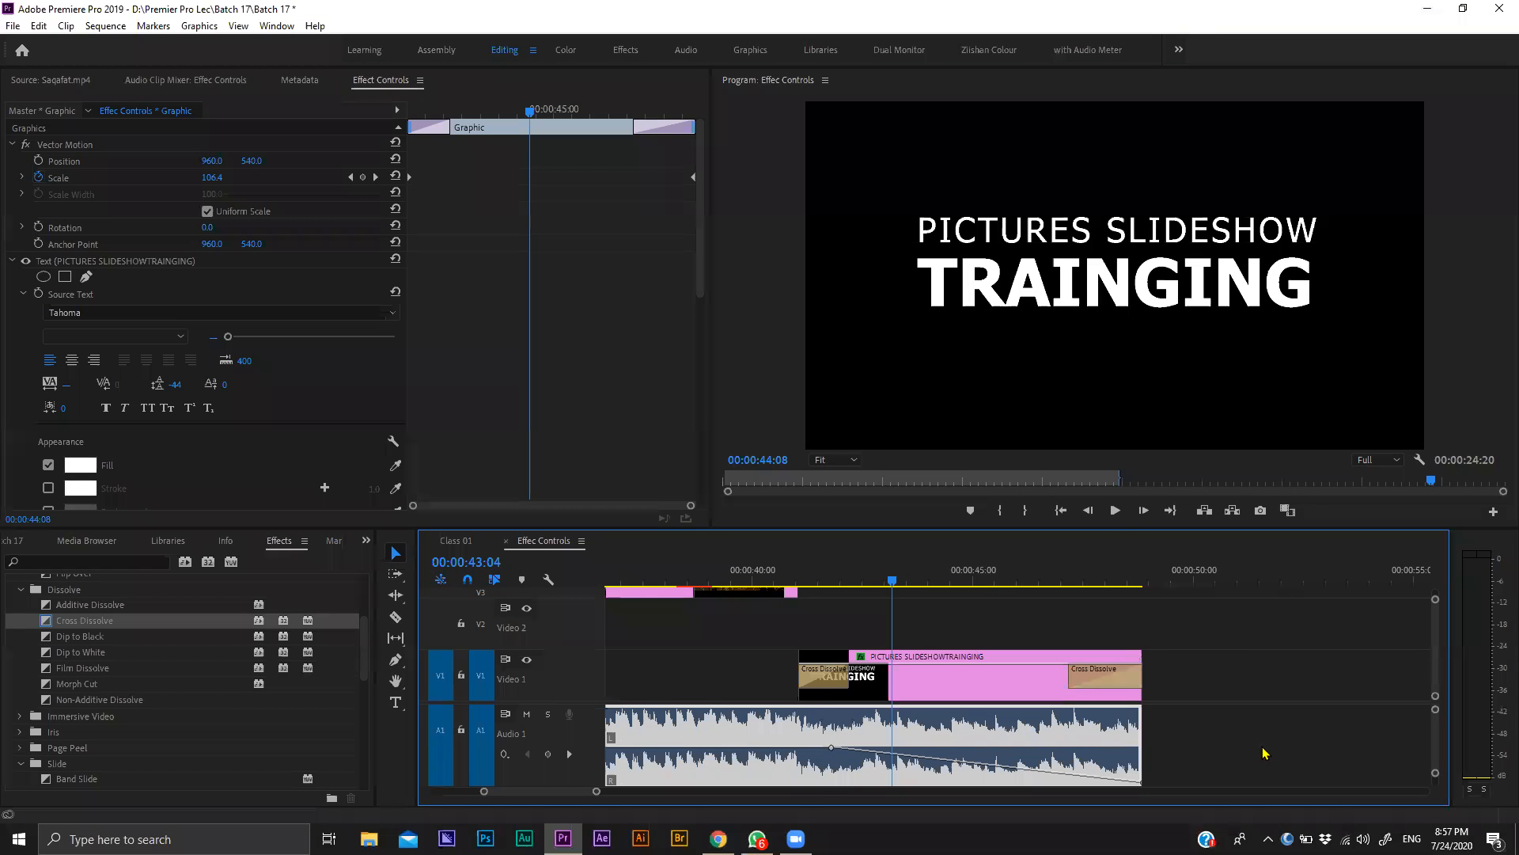
key(End)
key(o)
key(minus)
key(minus)
key(minus)
key(minus)
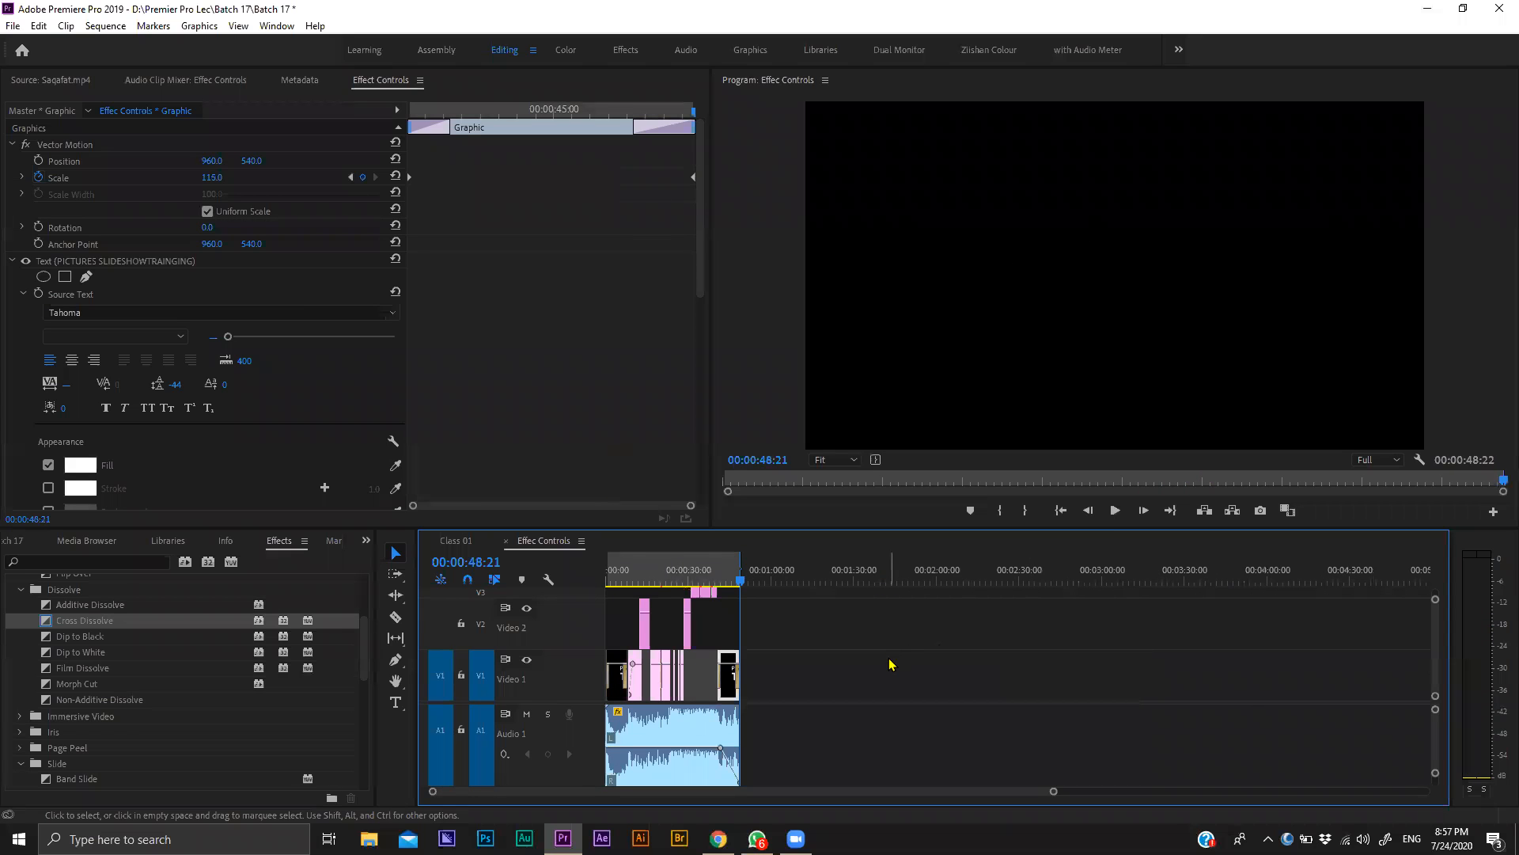
key(ctrl+s)
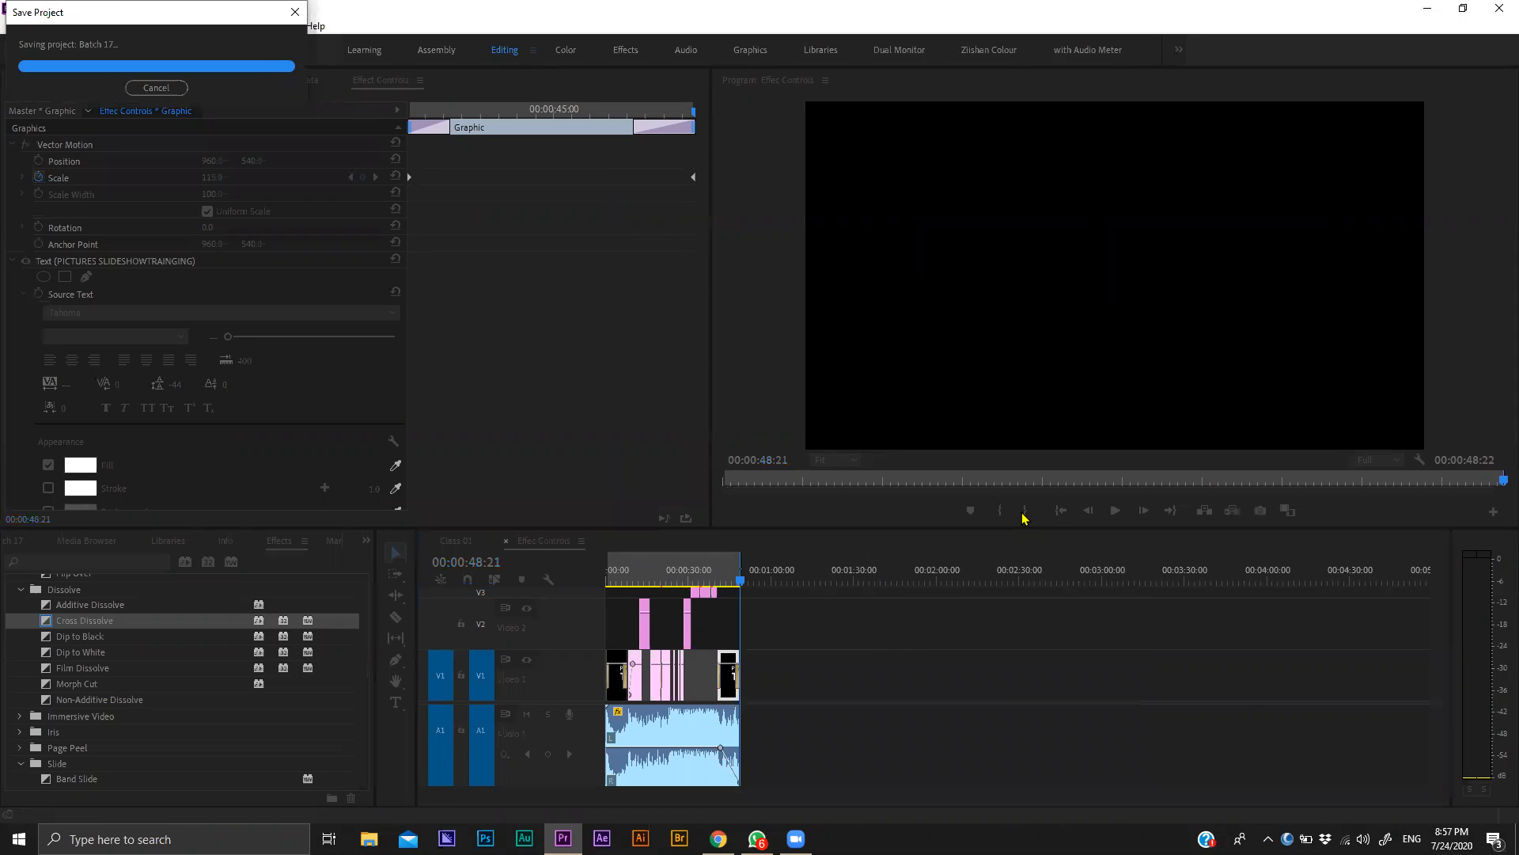
Mark the In point at the sequence start, 00:00:00:00, and deselect all clips.
key(Home)
click(999, 511)
click(607, 604)
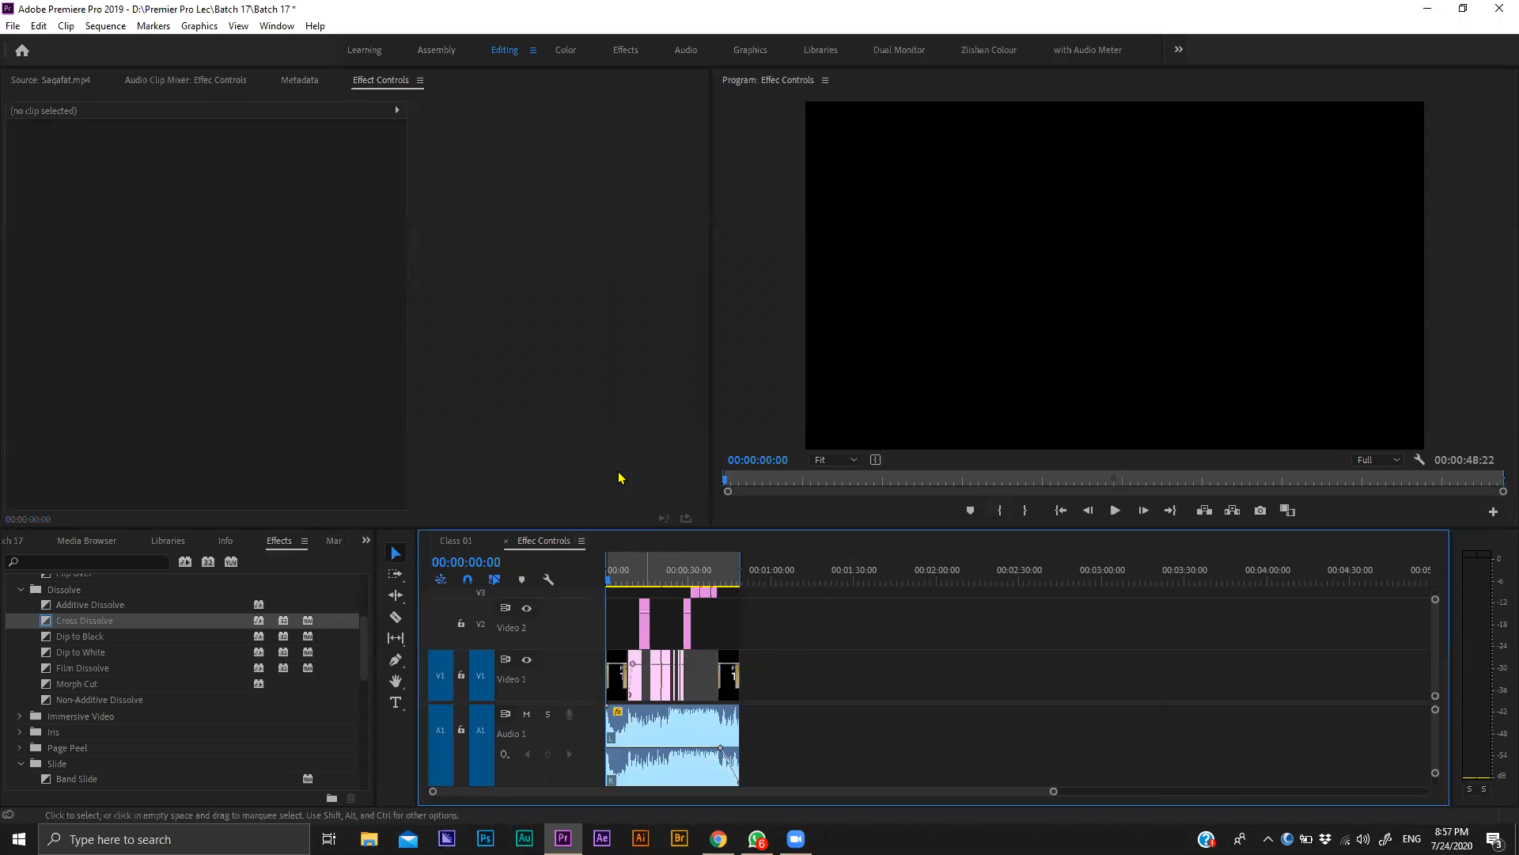
Open the media export settings for the sequence and change the output location to the Batch 17 folder in Premier Pro Lec.
click(15, 27)
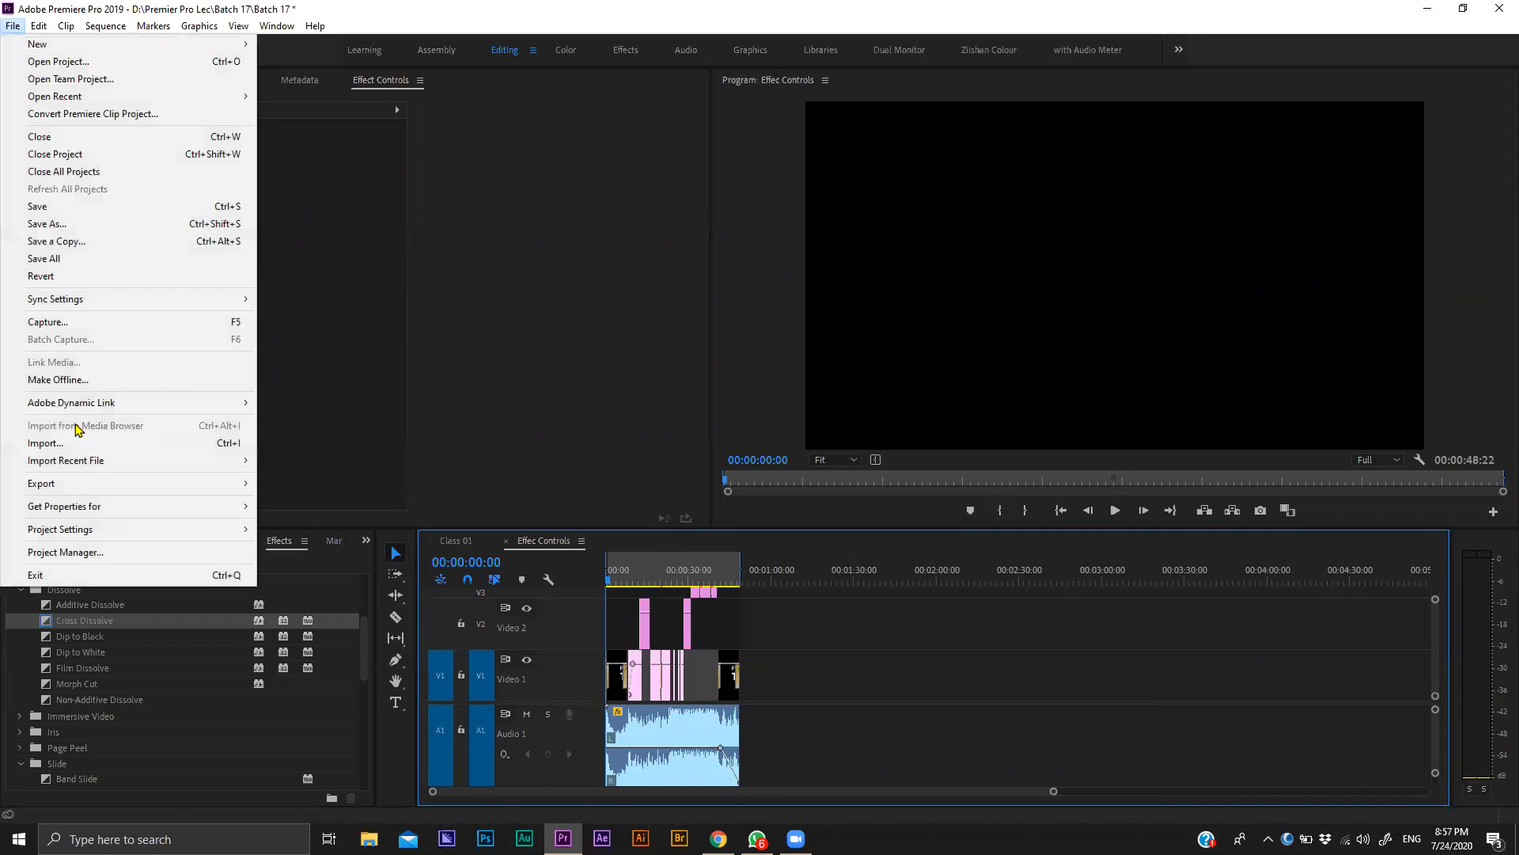
mouse_move(103, 484)
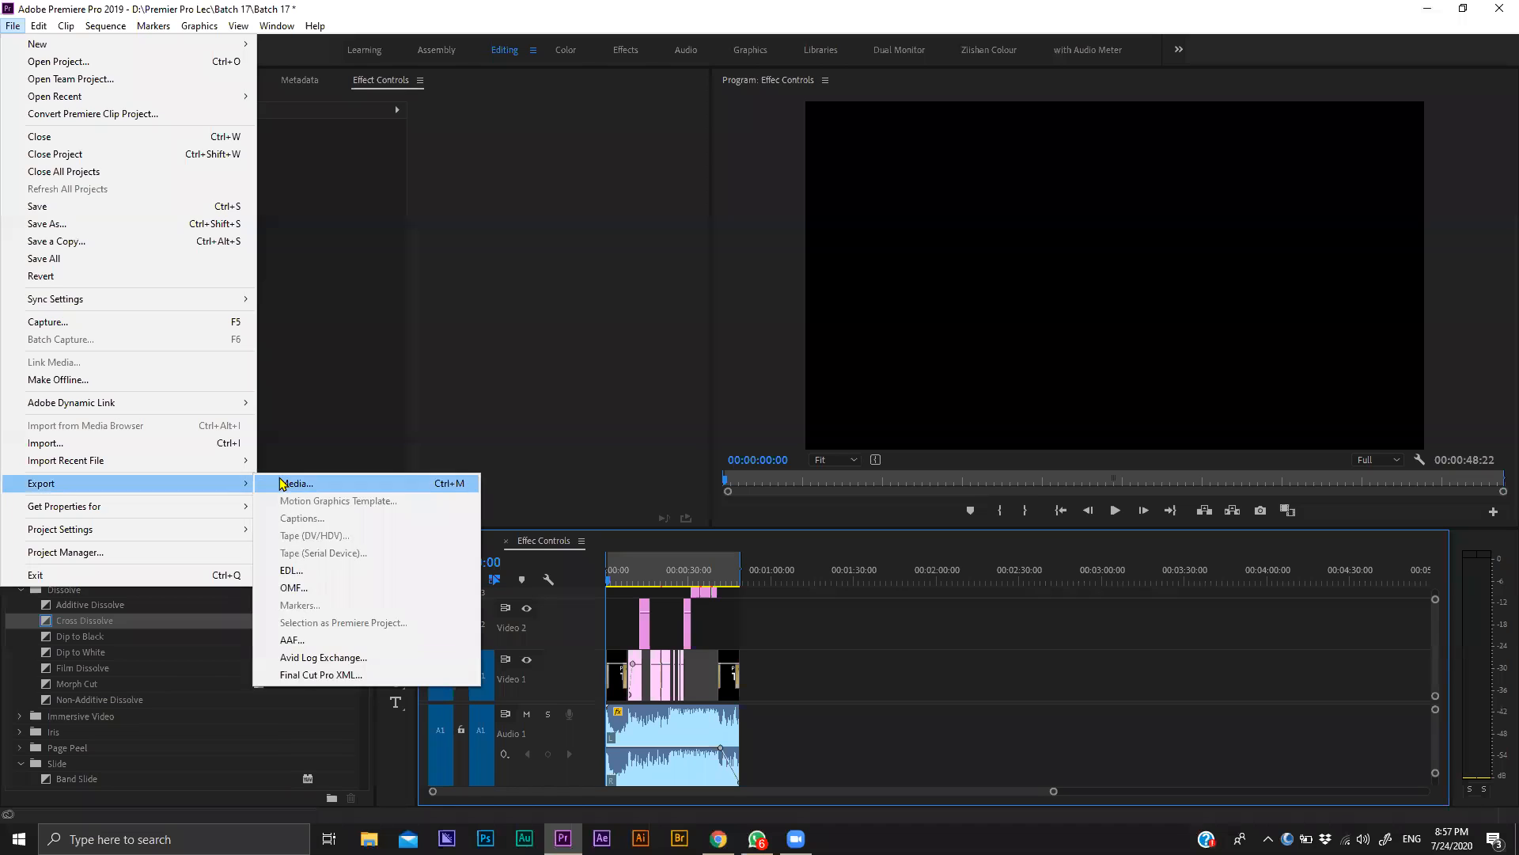
click(285, 485)
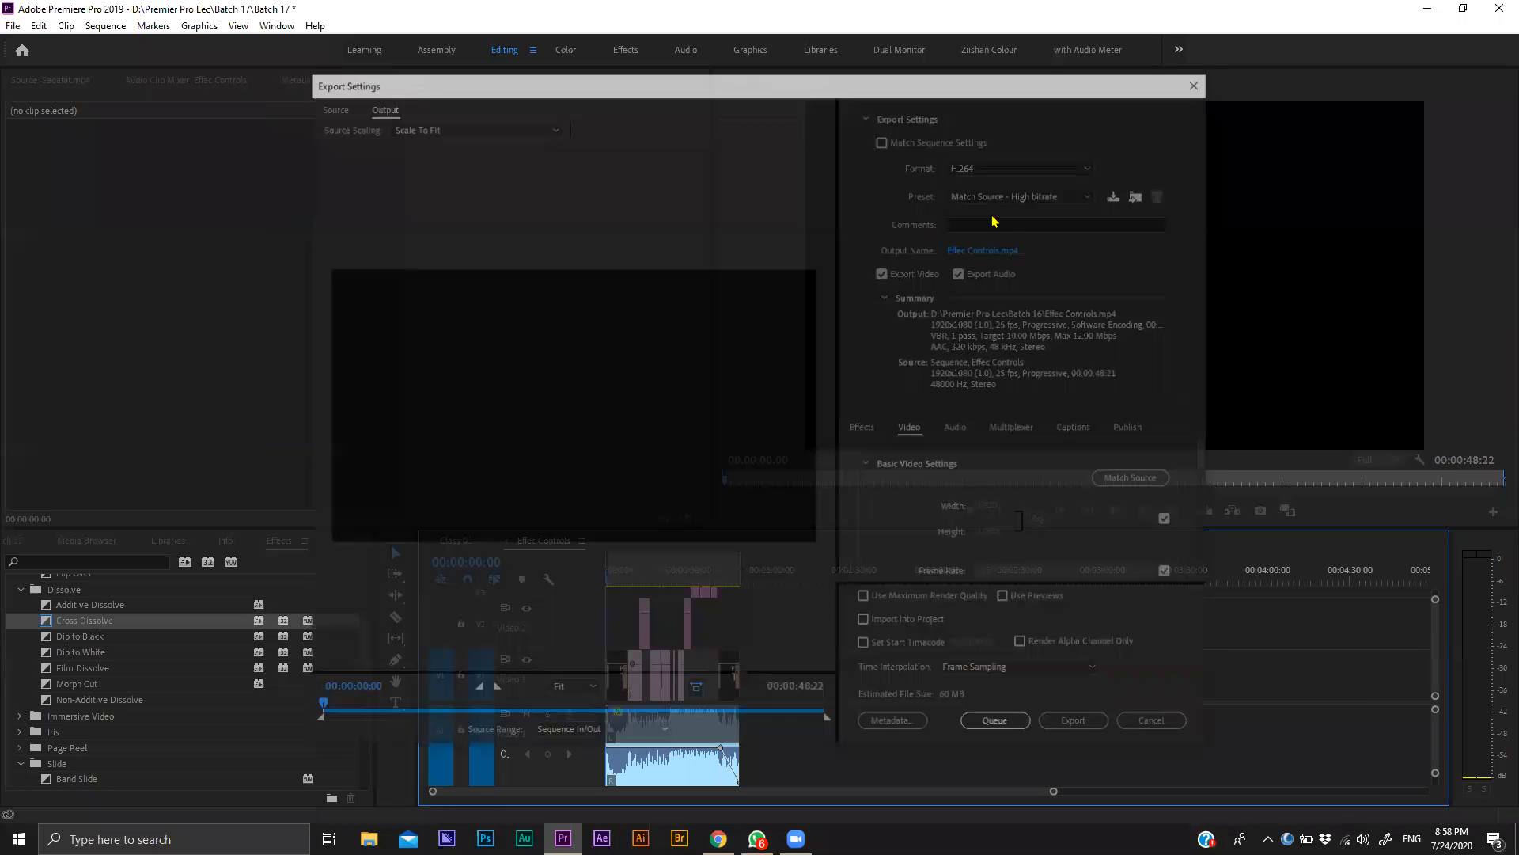
click(962, 250)
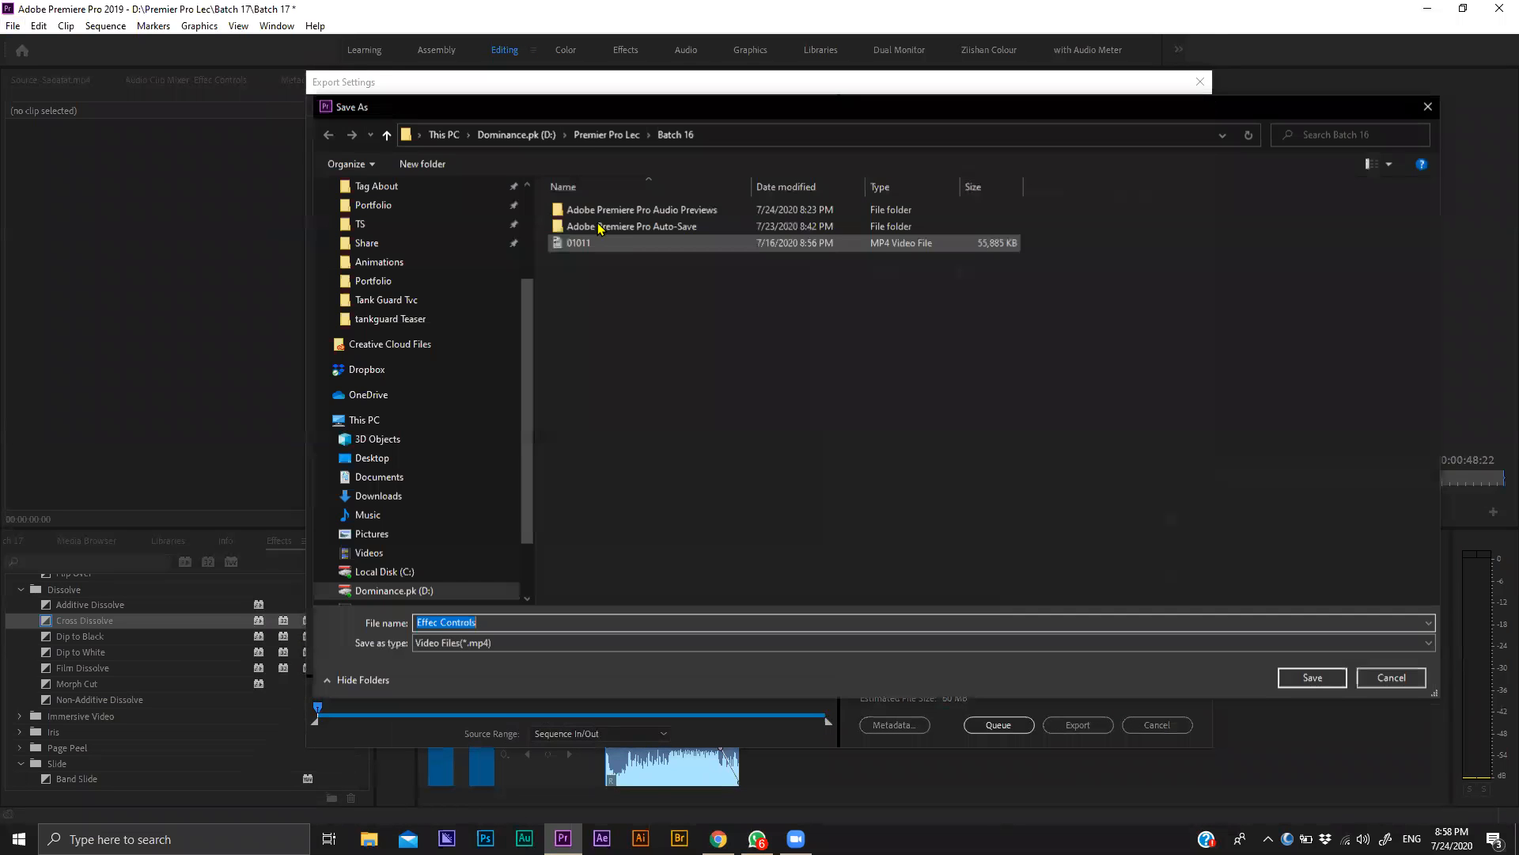
click(603, 136)
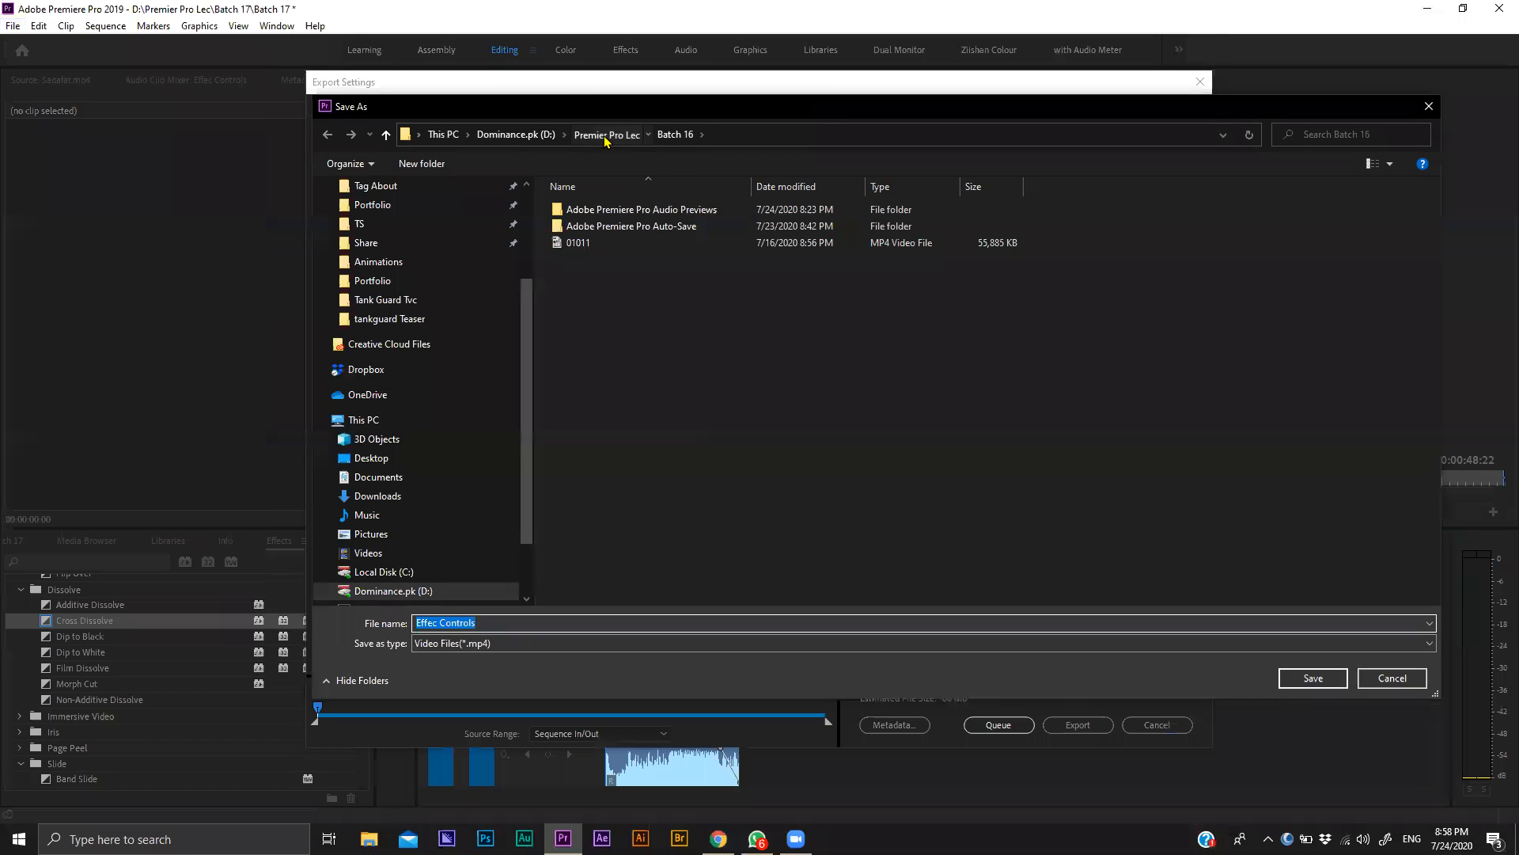
double_click(596, 412)
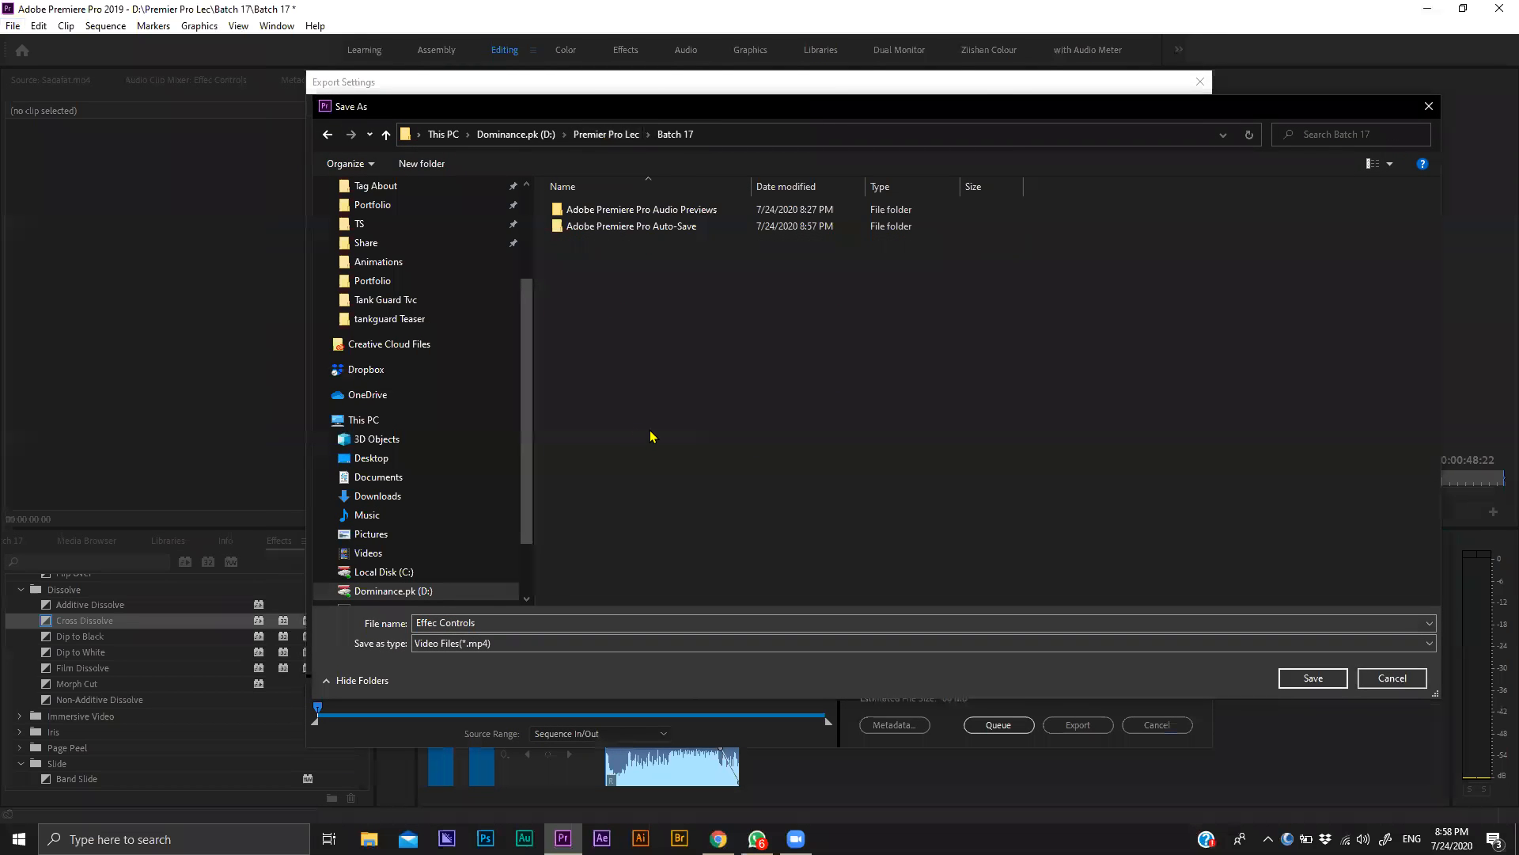
click(1076, 455)
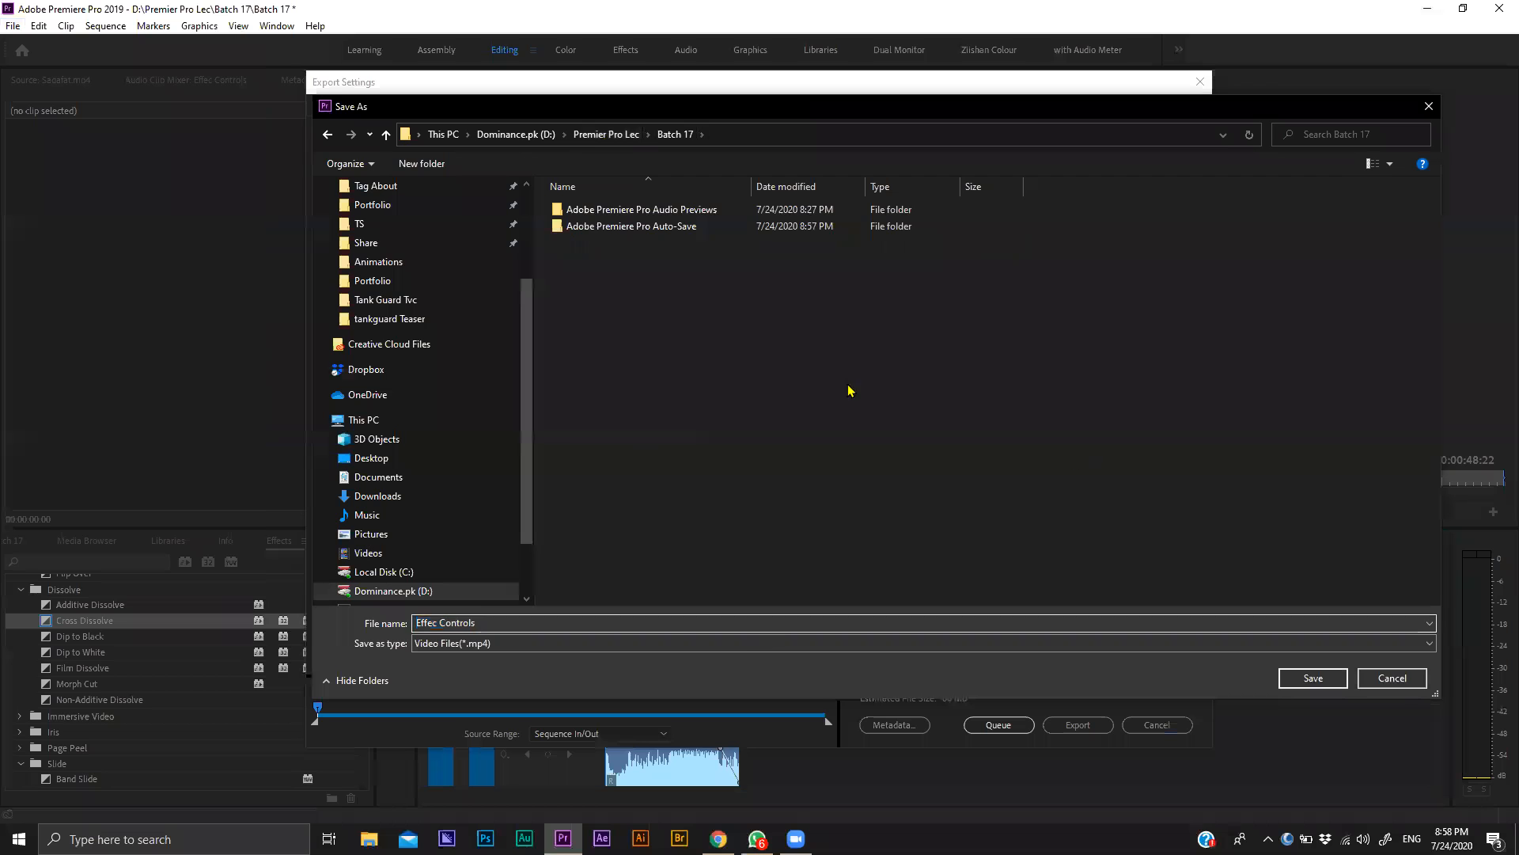
Create a new folder named Export inside Batch 17 and open it as the output location.
right_click(703, 325)
mouse_move(854, 516)
click(910, 525)
text(E)
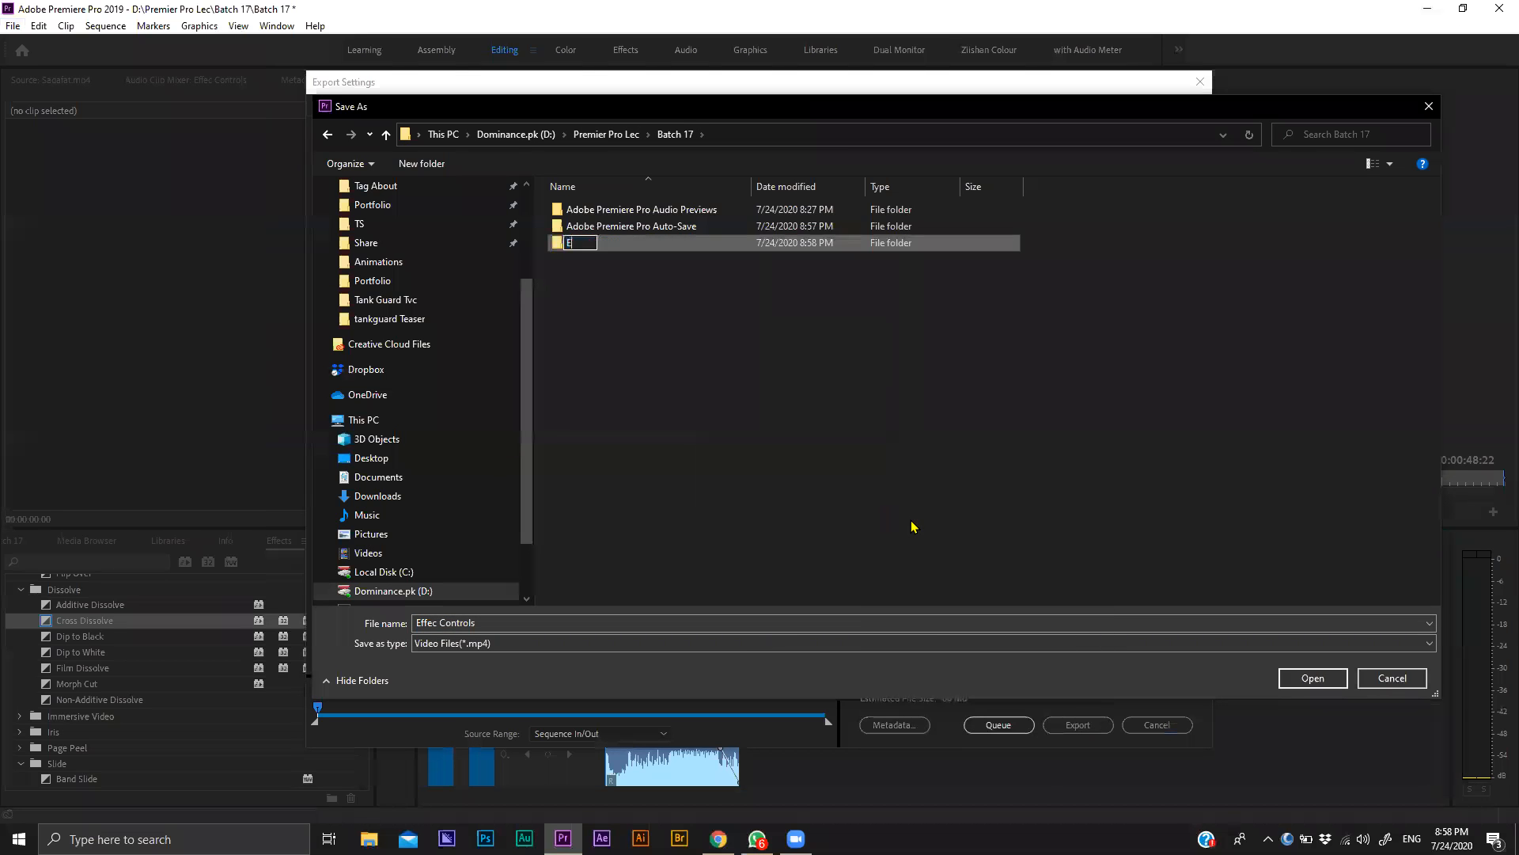
text(xport)
key(Return)
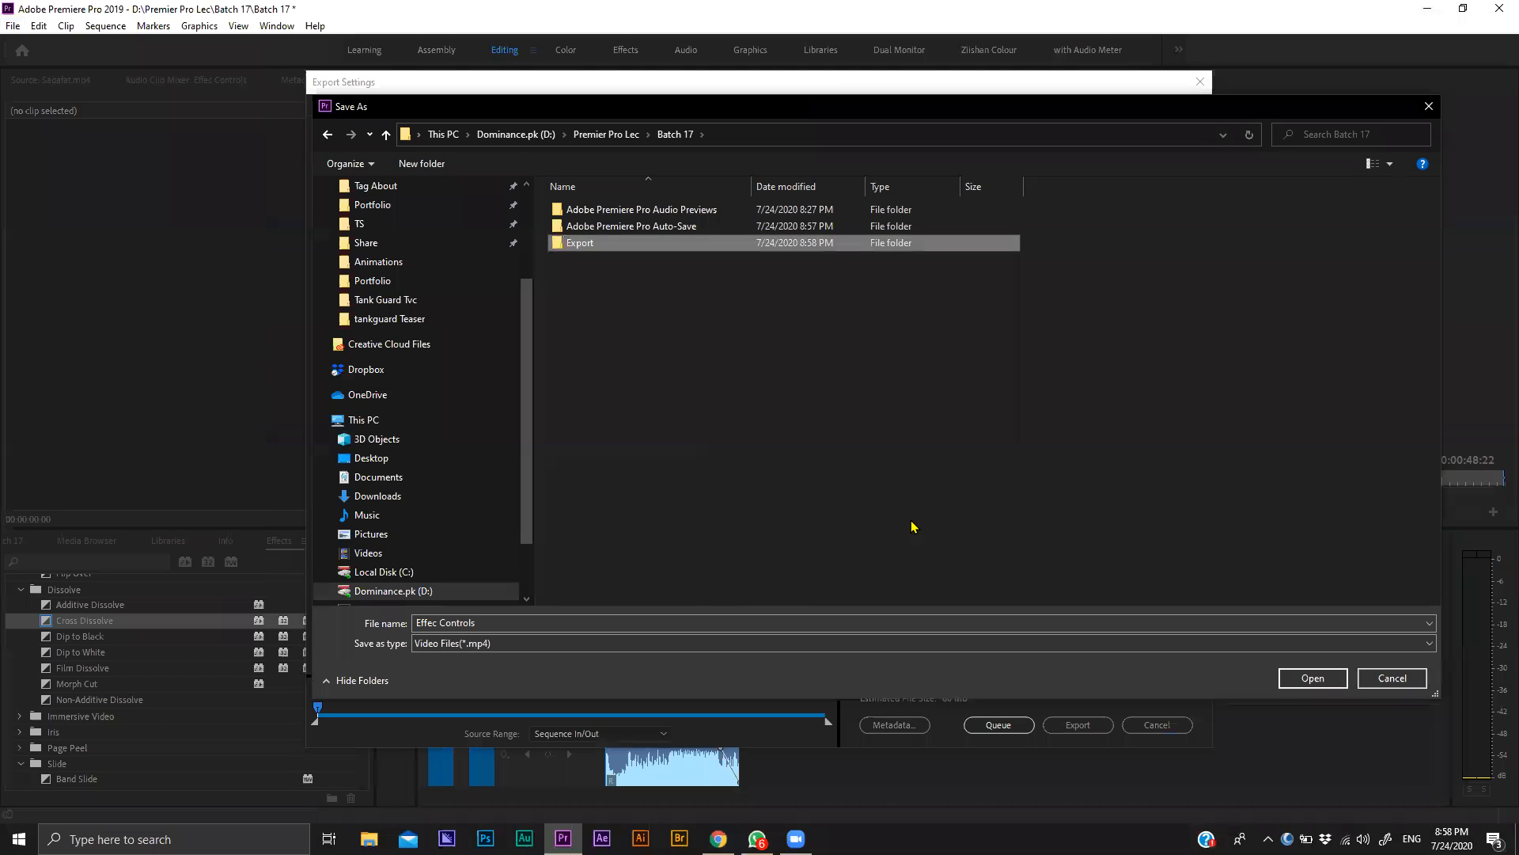
key(Return)
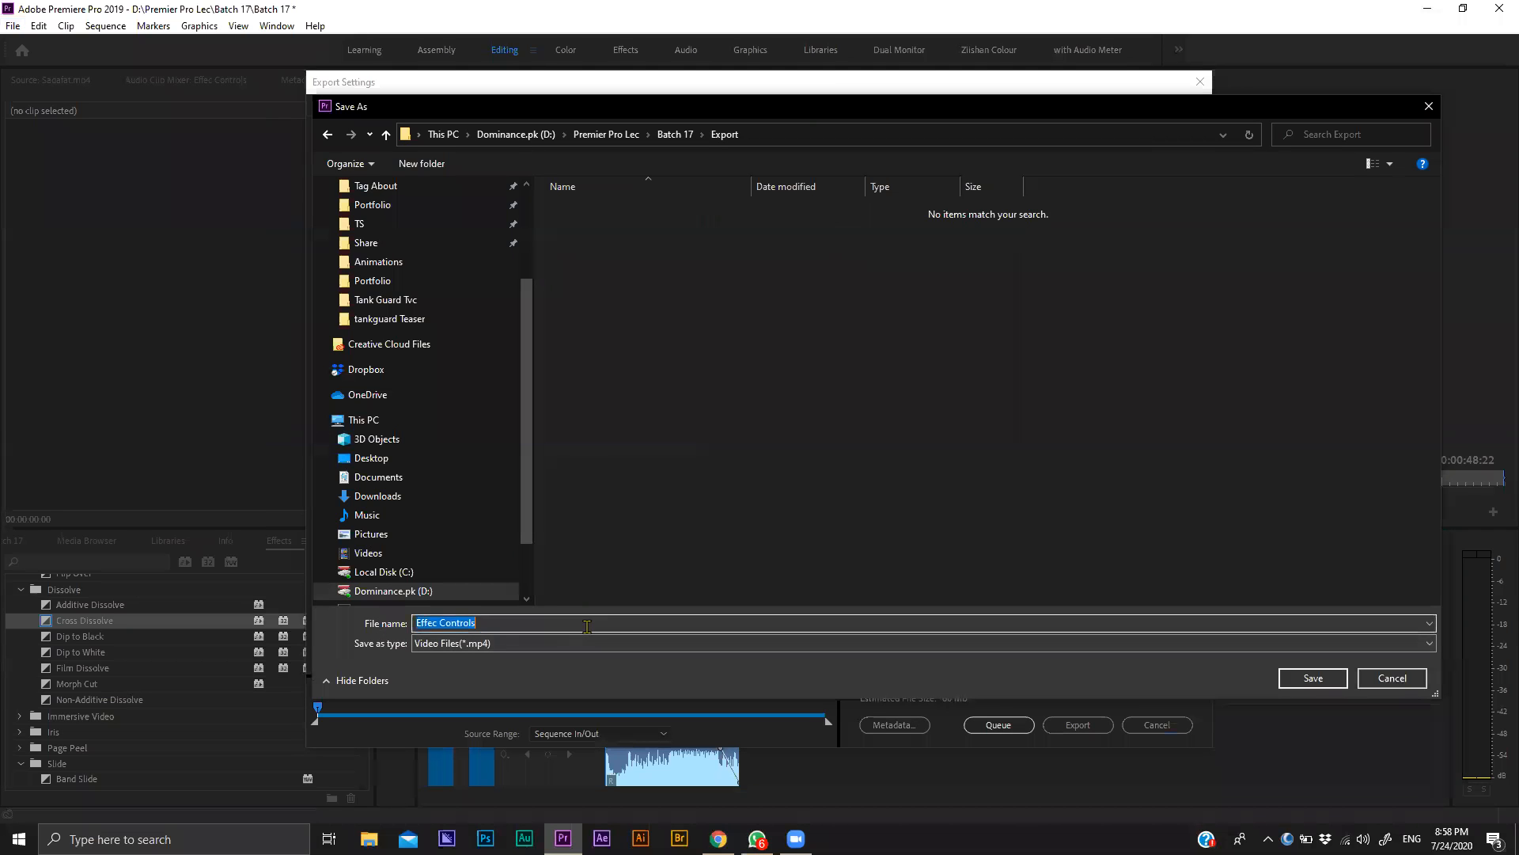
Name the output file Slideshow, keep the Match Source - High bitrate preset and export the video.
text(Slideshow)
key(Return)
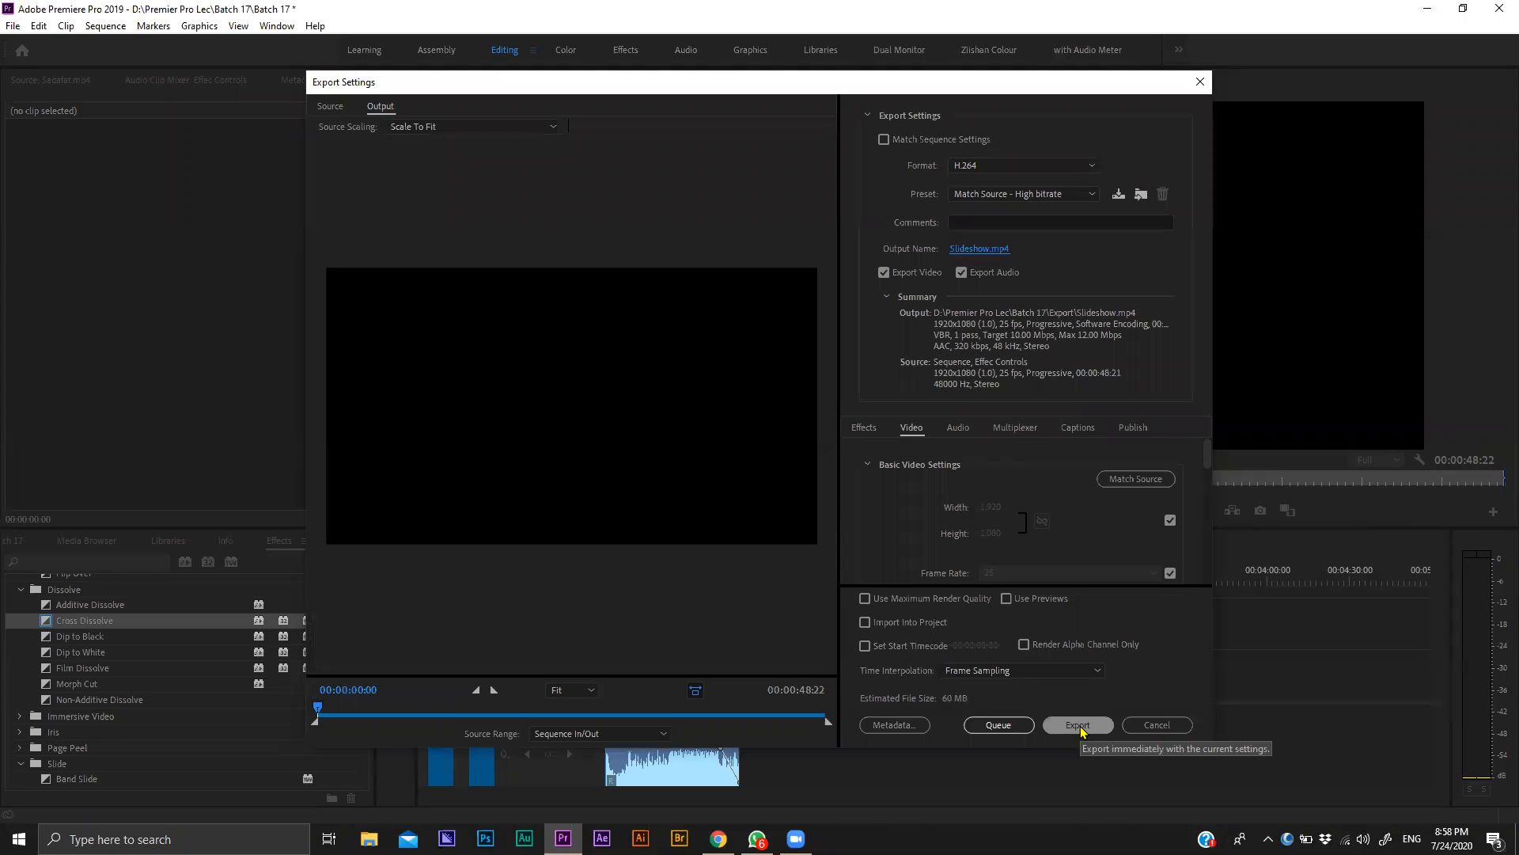
click(1044, 196)
click(1036, 250)
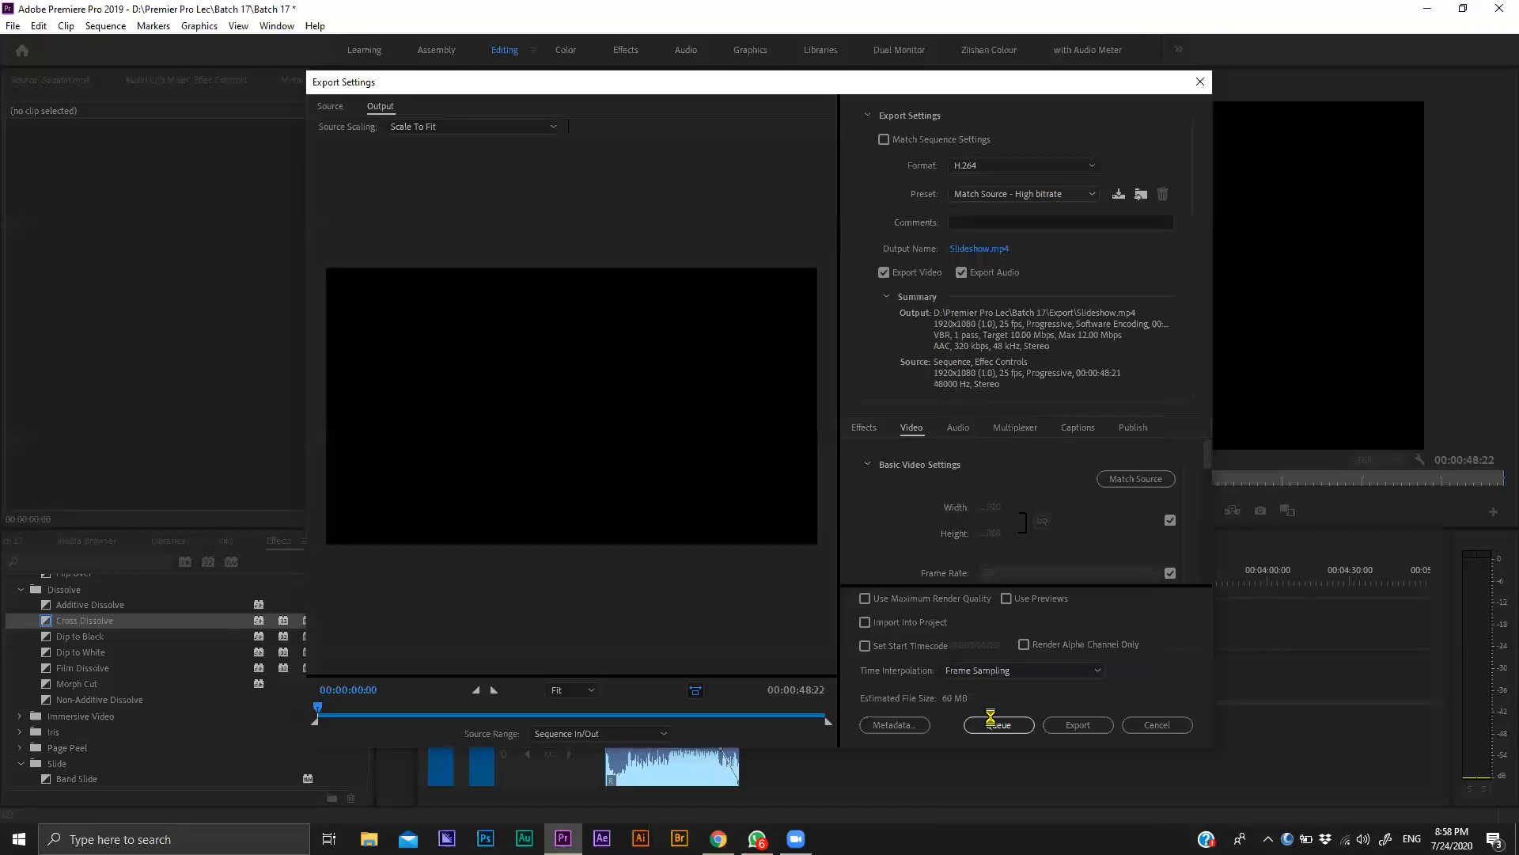
click(1100, 725)
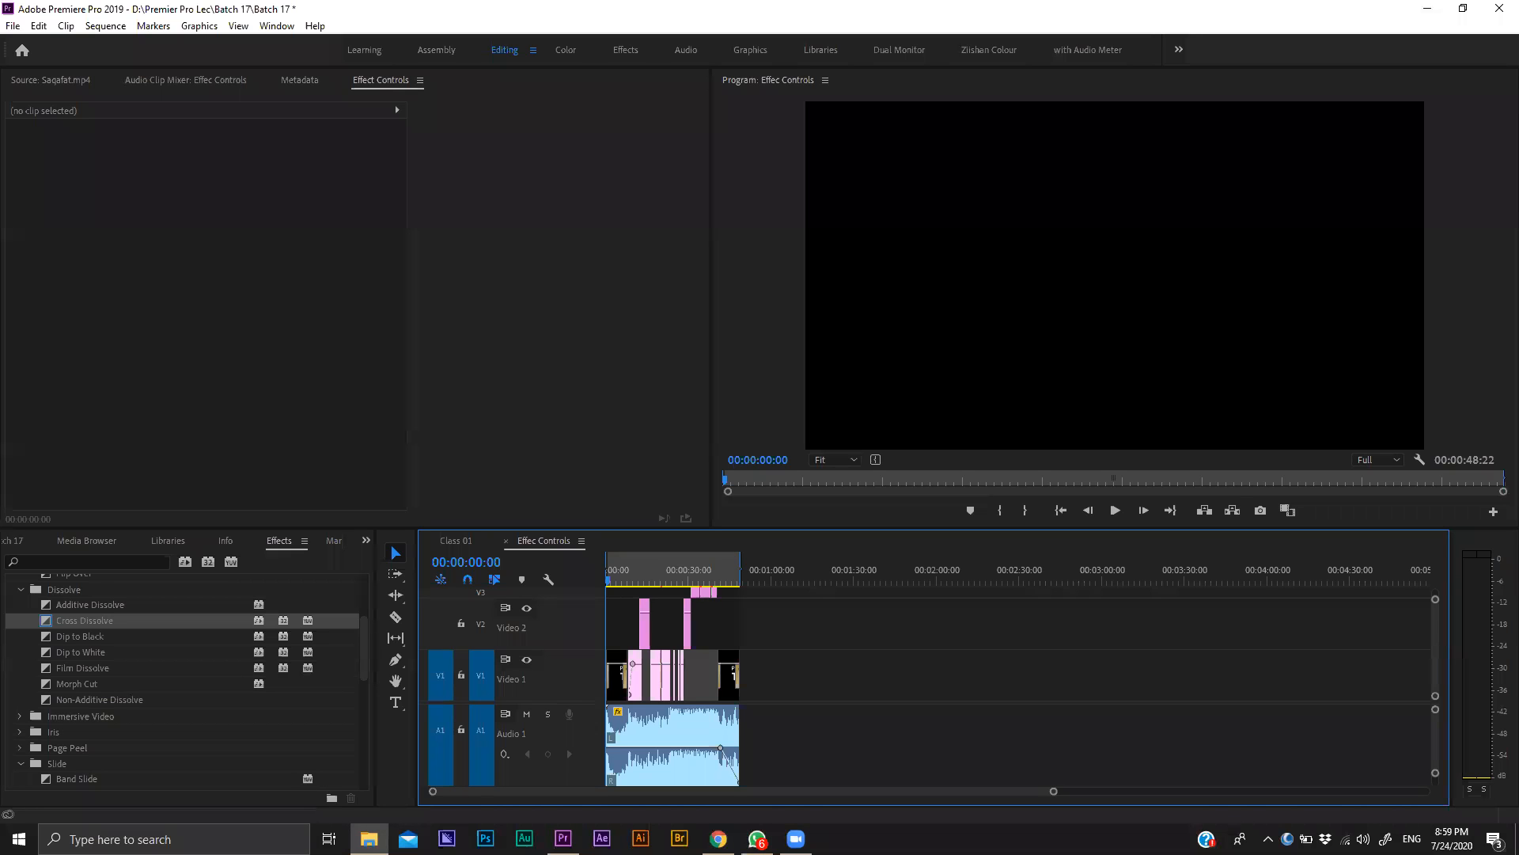
Switch to File Explorer to check the exported Slideshow video in the Export folder, and close its window.
click(369, 839)
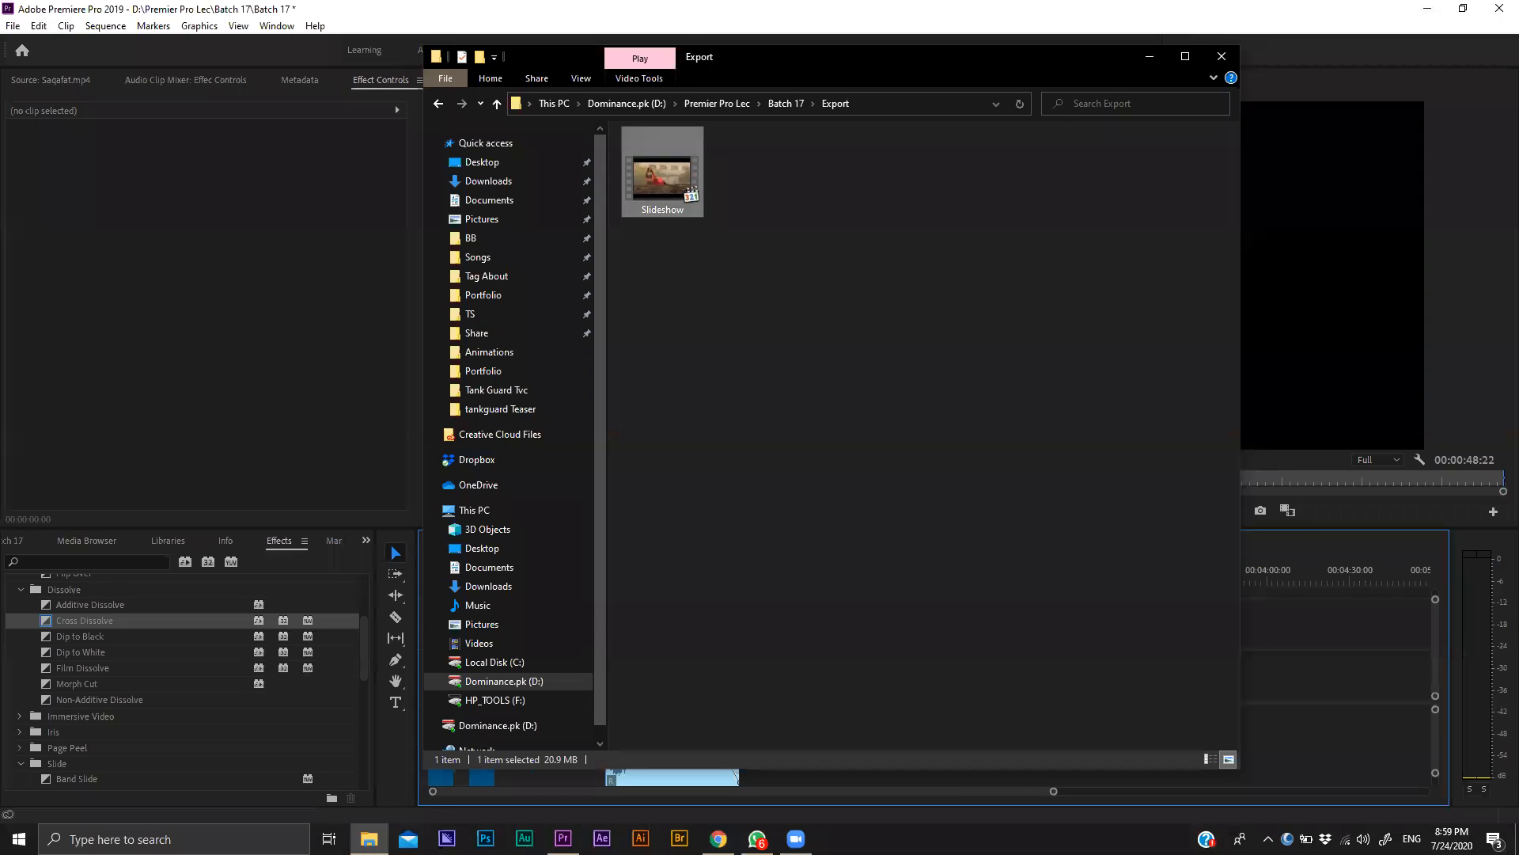
key(alt+Tab)
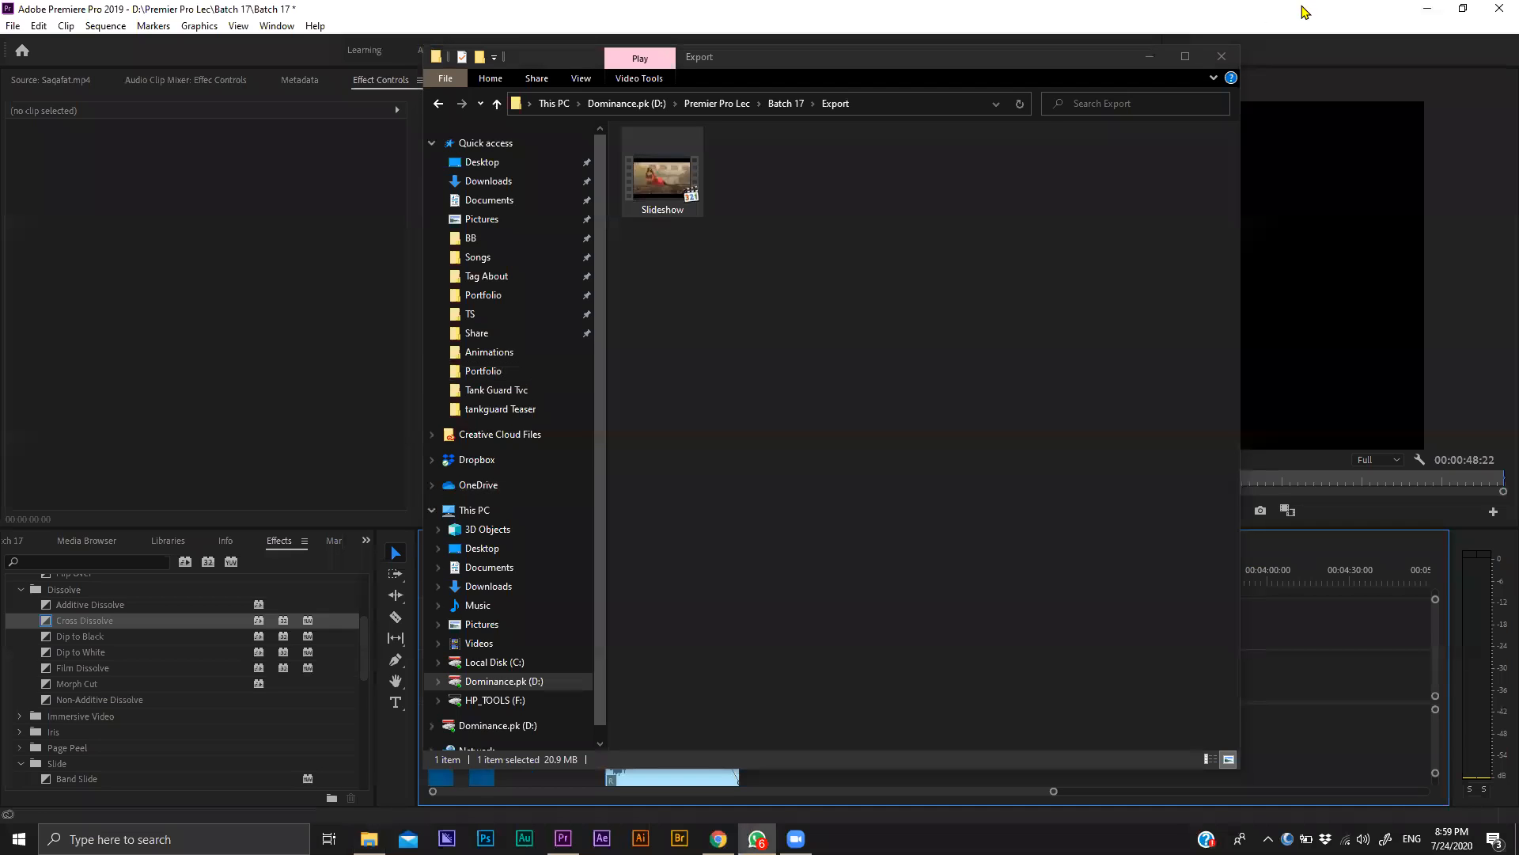
click(1222, 56)
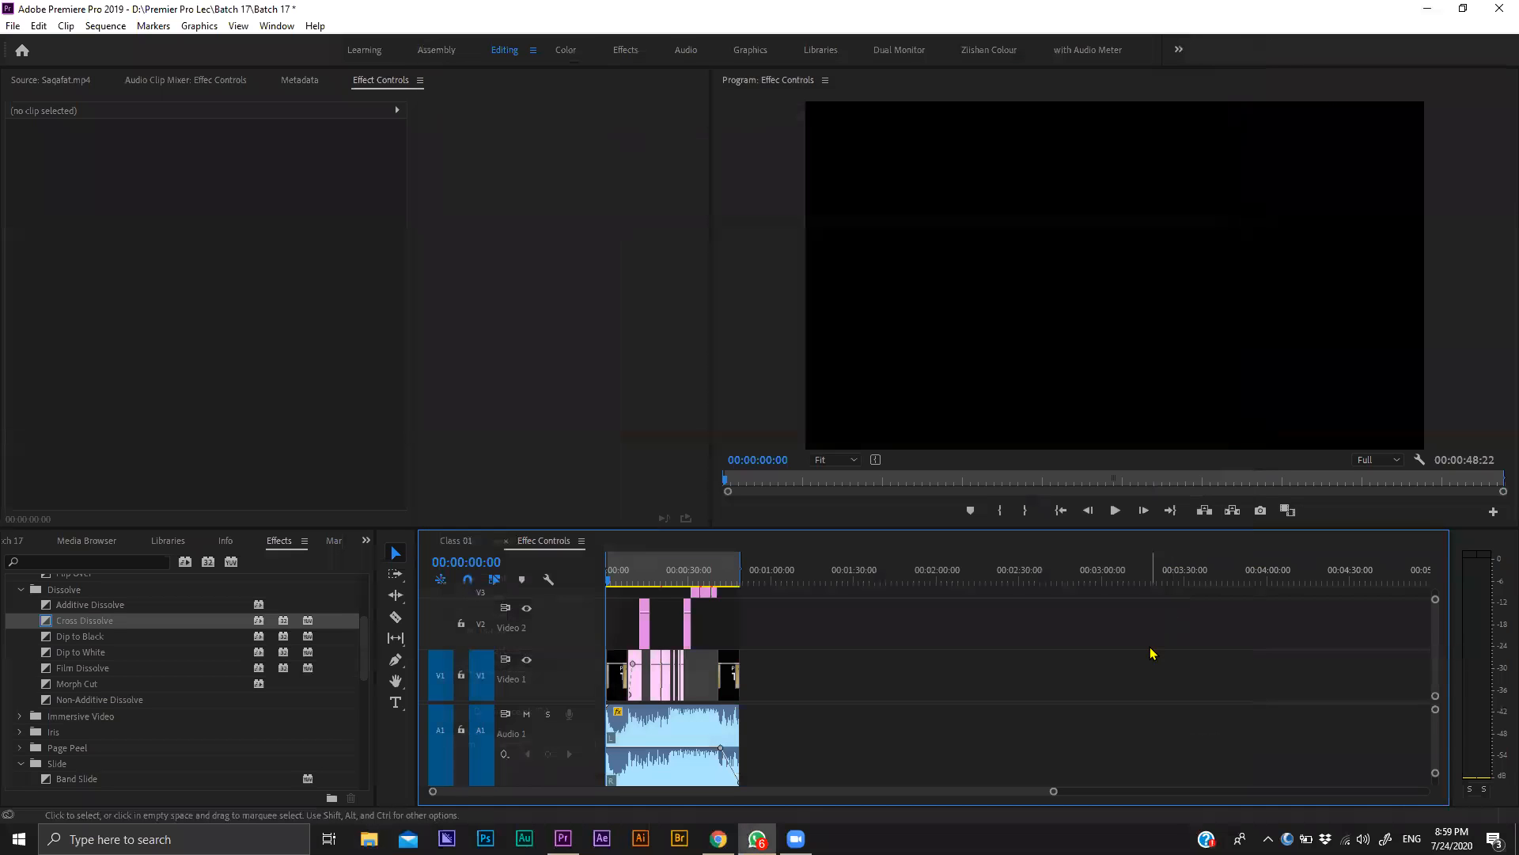